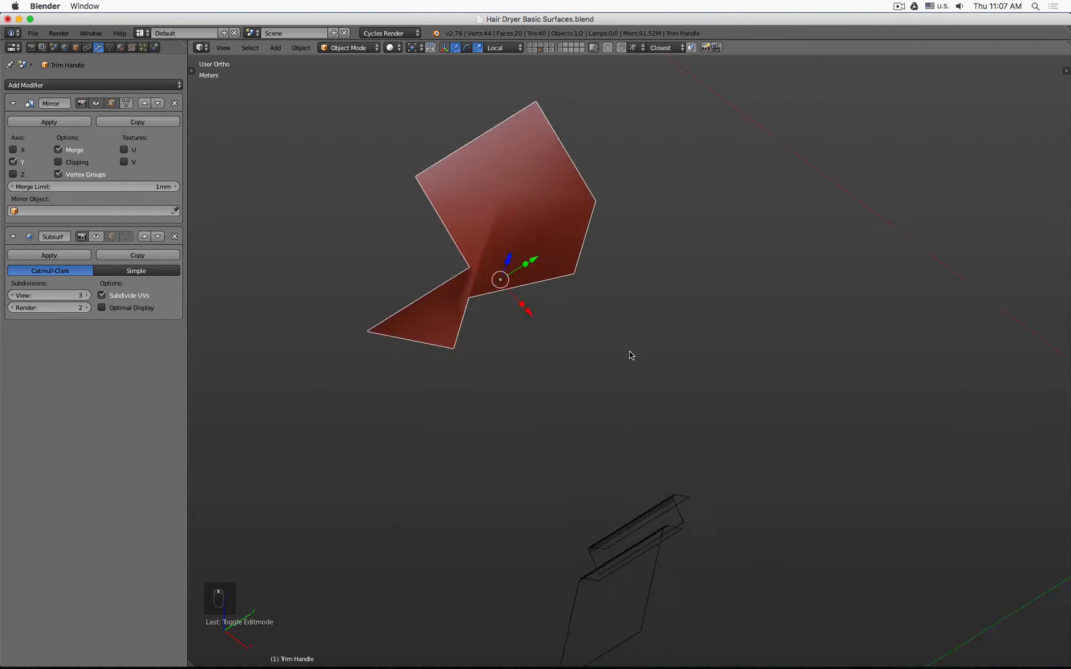
Compare the Trim Handle surface with its Subsurf modifier shown and hidden in the viewport
left_click(96, 237)
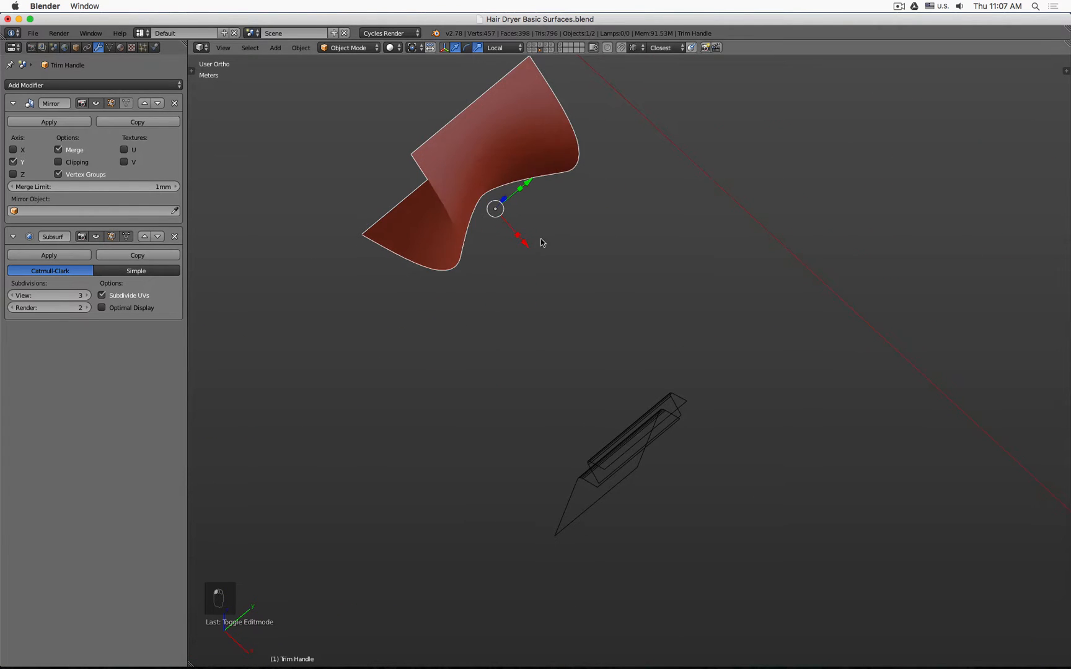
middle_click_drag(541, 239, 626, 204)
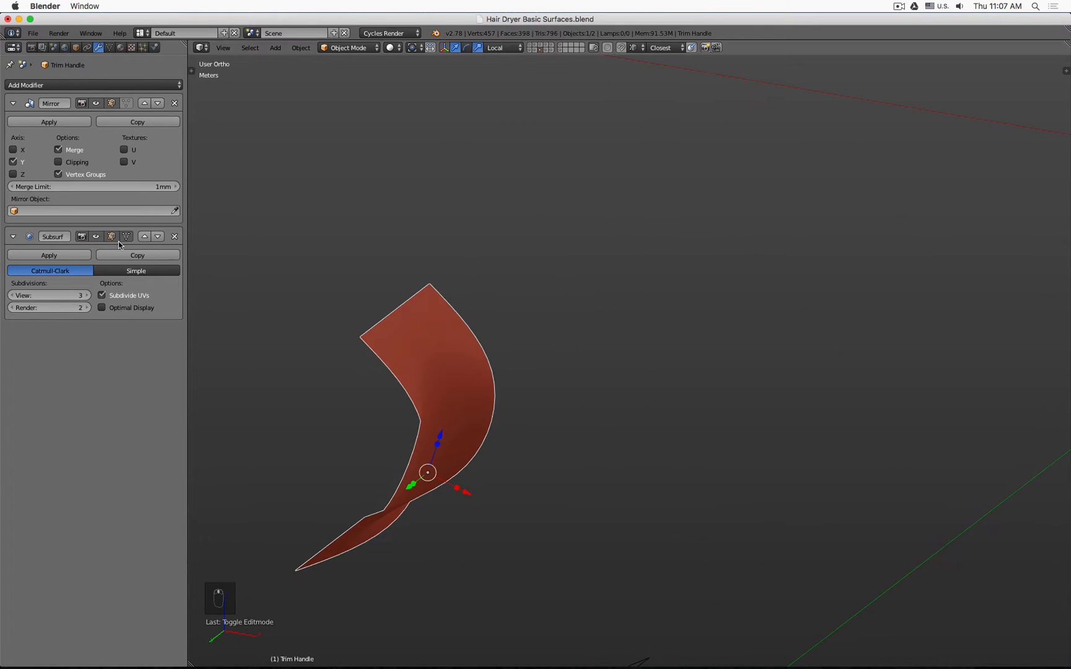
left_click(96, 236)
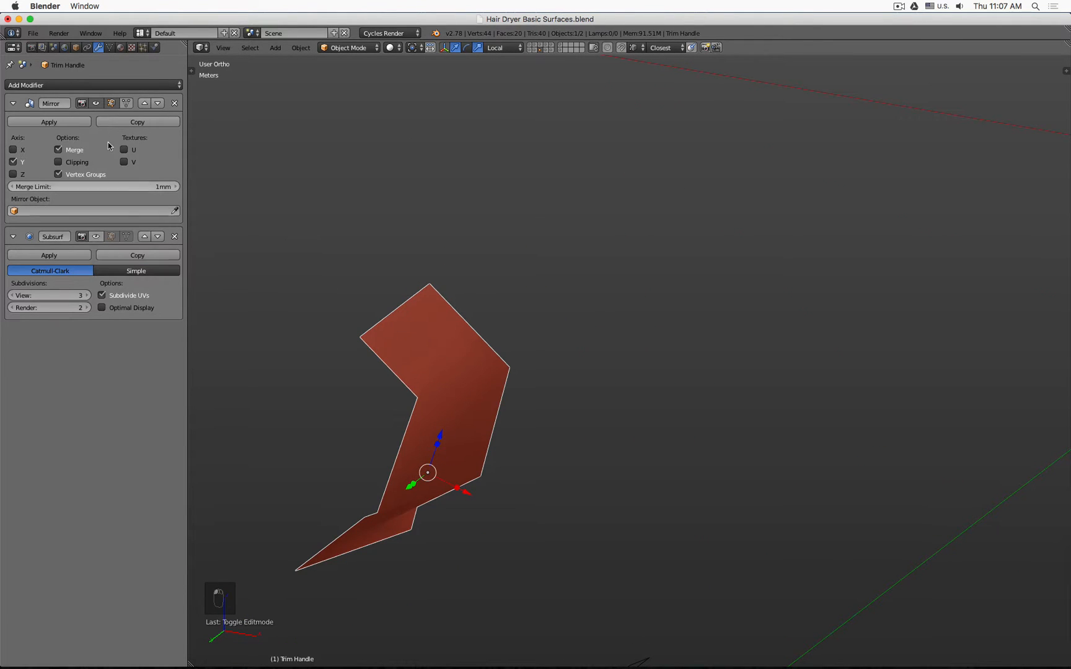
Compare the Trim Handle surface with its Mirror modifier shown and hidden in the viewport
left_click(96, 103)
left_click(96, 104)
left_click(96, 104)
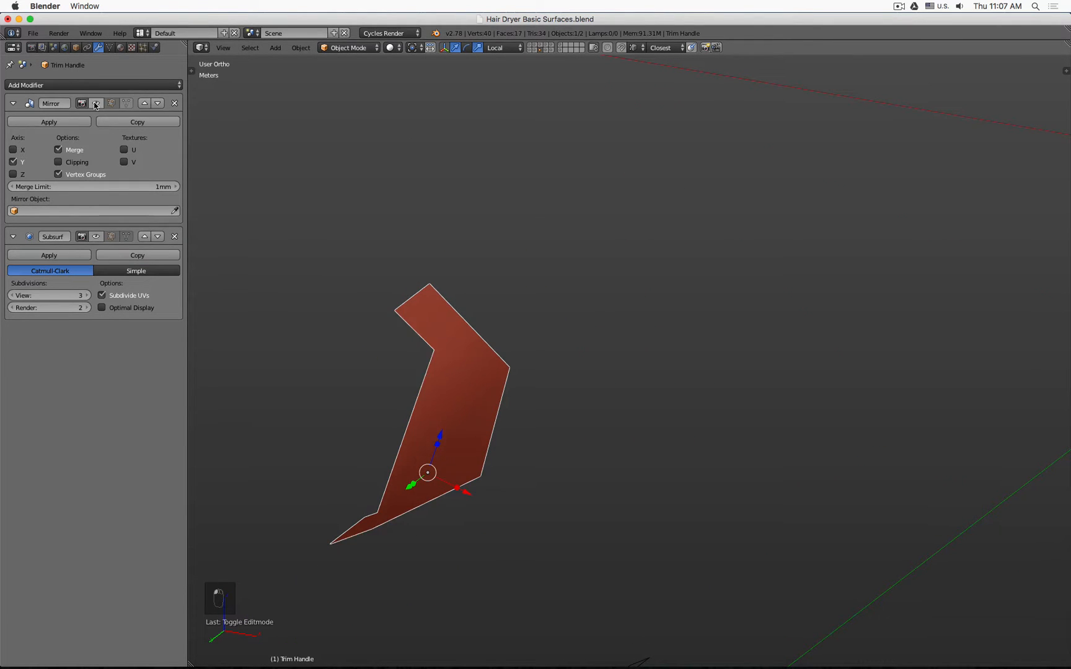
left_click(95, 104)
left_click(95, 105)
left_click(95, 104)
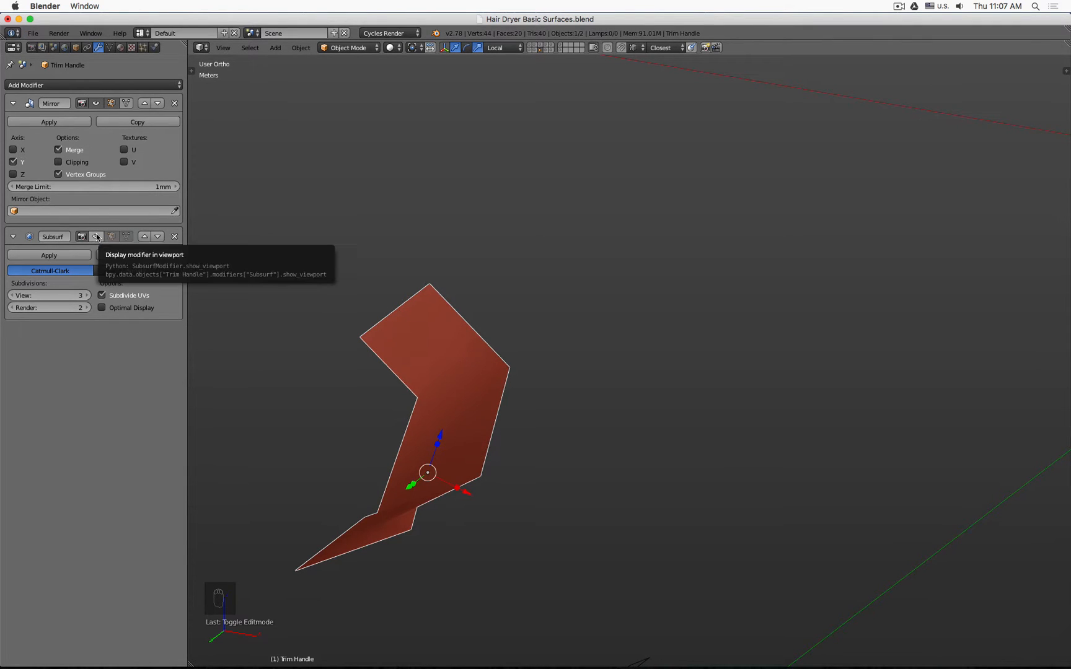
Review the Apply Modifiers option in the Wavefront (.obj) export settings and leave without exporting
left_click(33, 33)
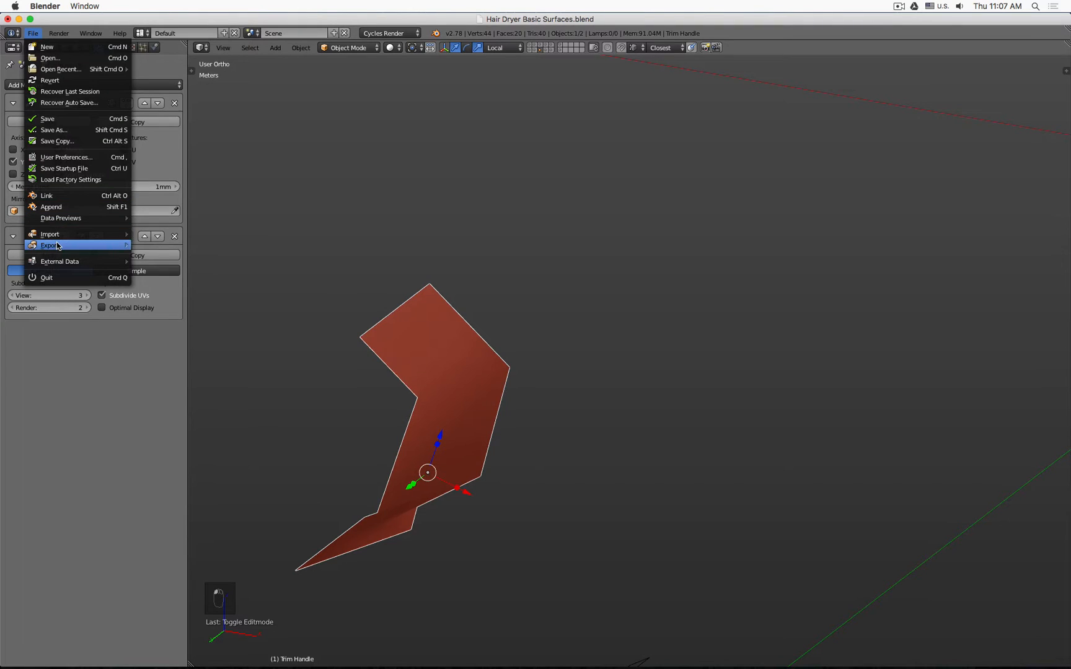
mouse_move(57, 246)
left_click(173, 269)
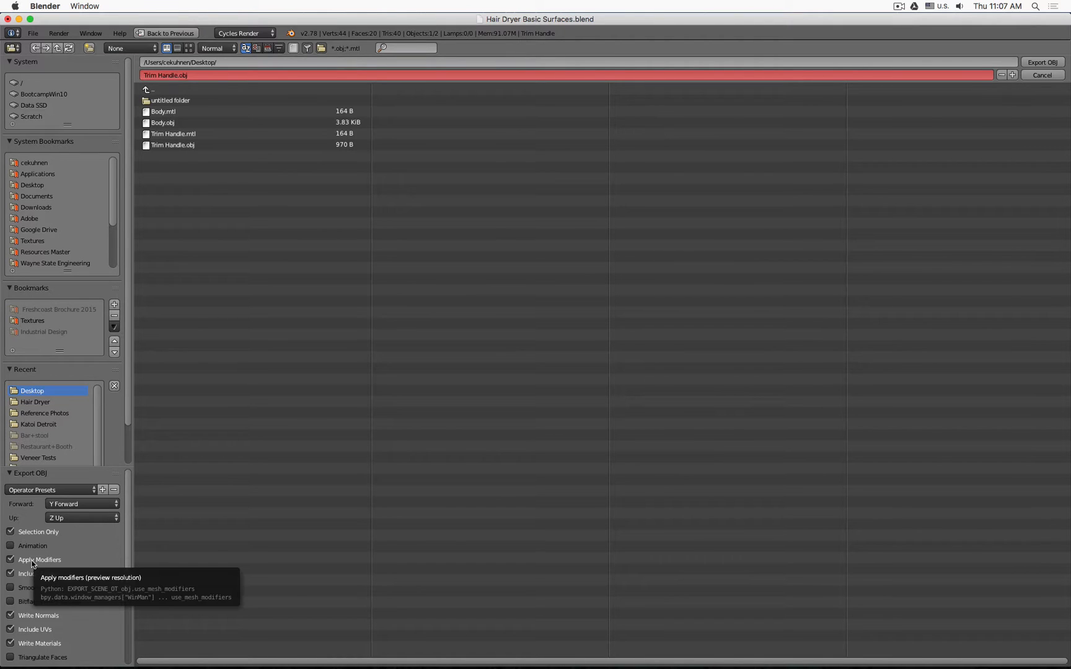
key("Escape")
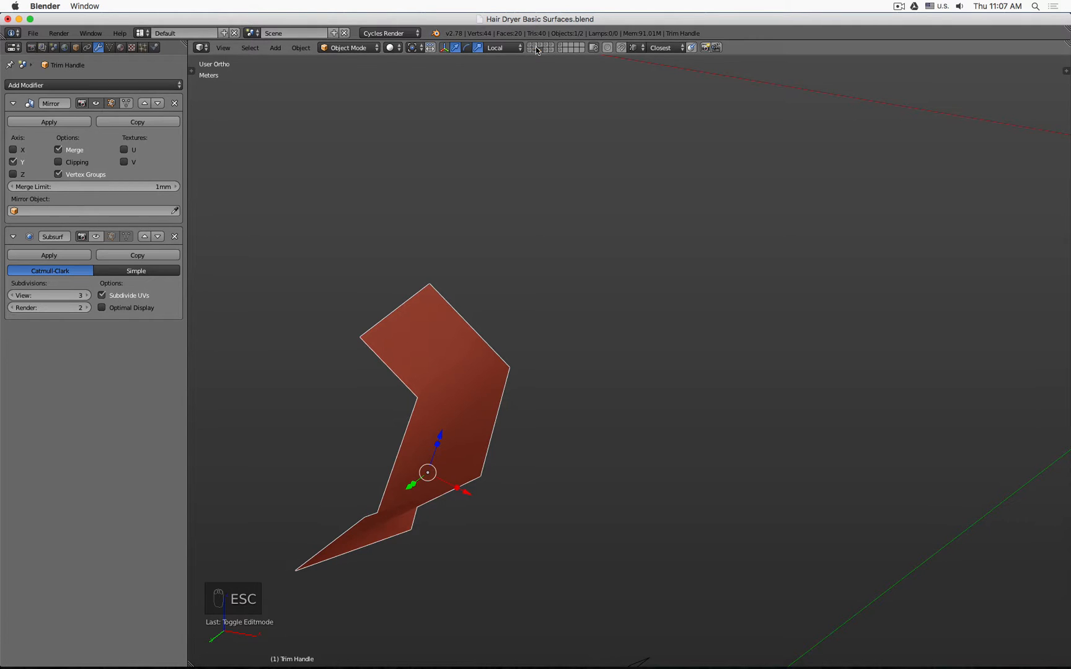
Show the layer holding the complete hair dryer and put its Top Outside body into Edit Mode
left_click(536, 48)
scroll(538, 271, "up", 4)
scroll(537, 267, "down", 12)
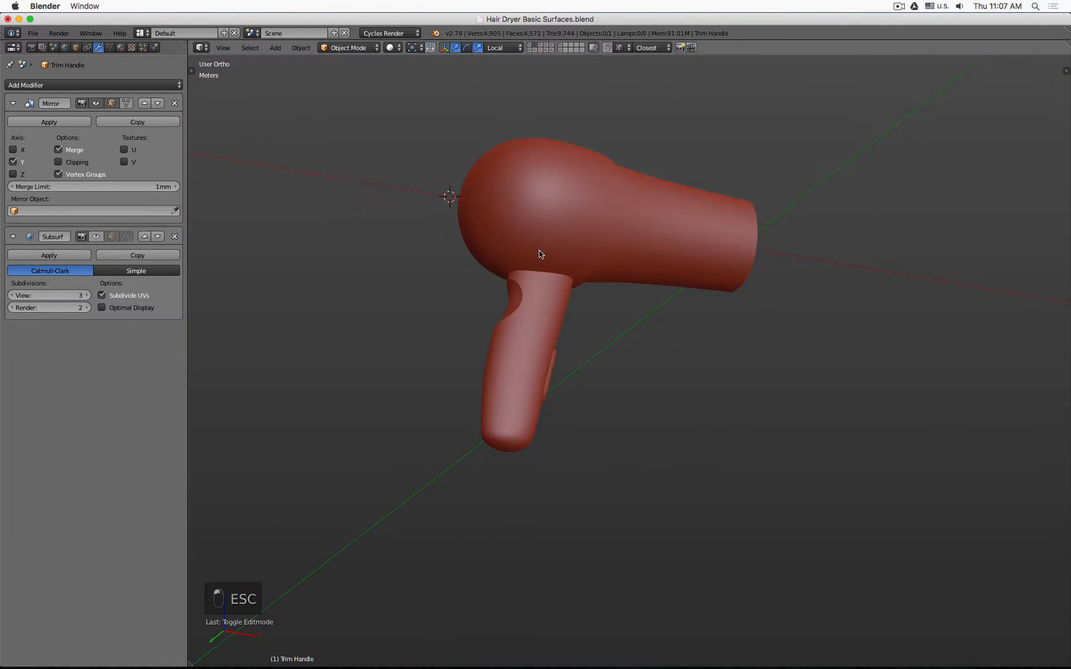
right_click(589, 201)
middle_click_drag(589, 201, 551, 193)
key("Tab")
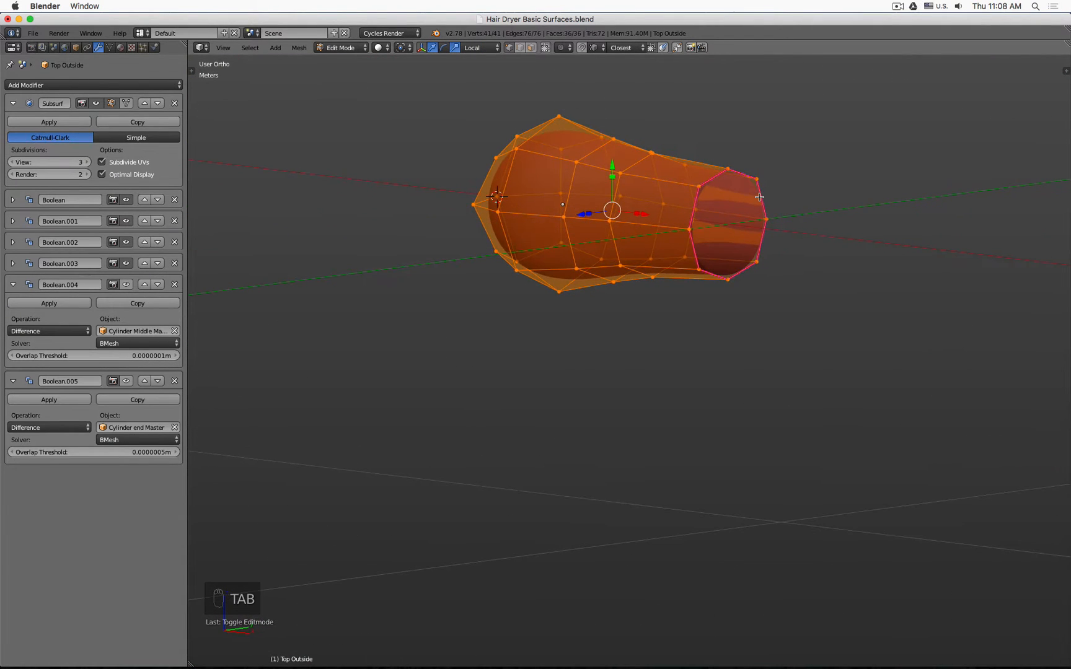
Cap the open nozzle end of Top Outside with a face built from its eight rim vertices and return to Object Mode
right_click(758, 197)
right_click(768, 247, "shift")
right_click(753, 273, "shift")
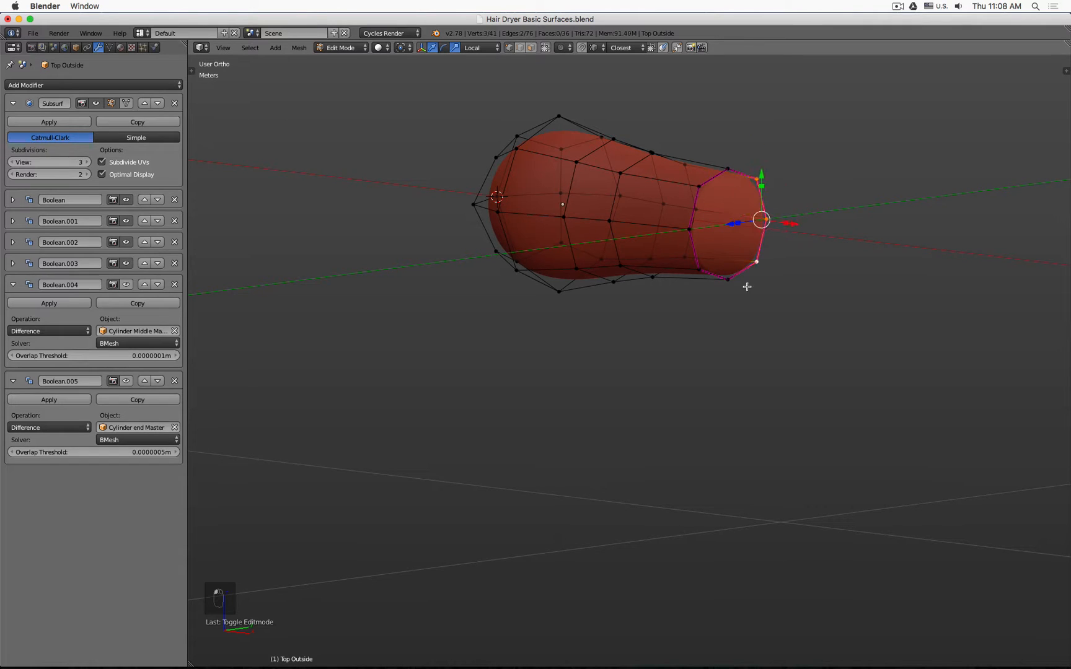
right_click(736, 289, "shift")
right_click(700, 269, "shift")
right_click(690, 229, "shift")
right_click(699, 187, "shift")
right_click(725, 162, "shift")
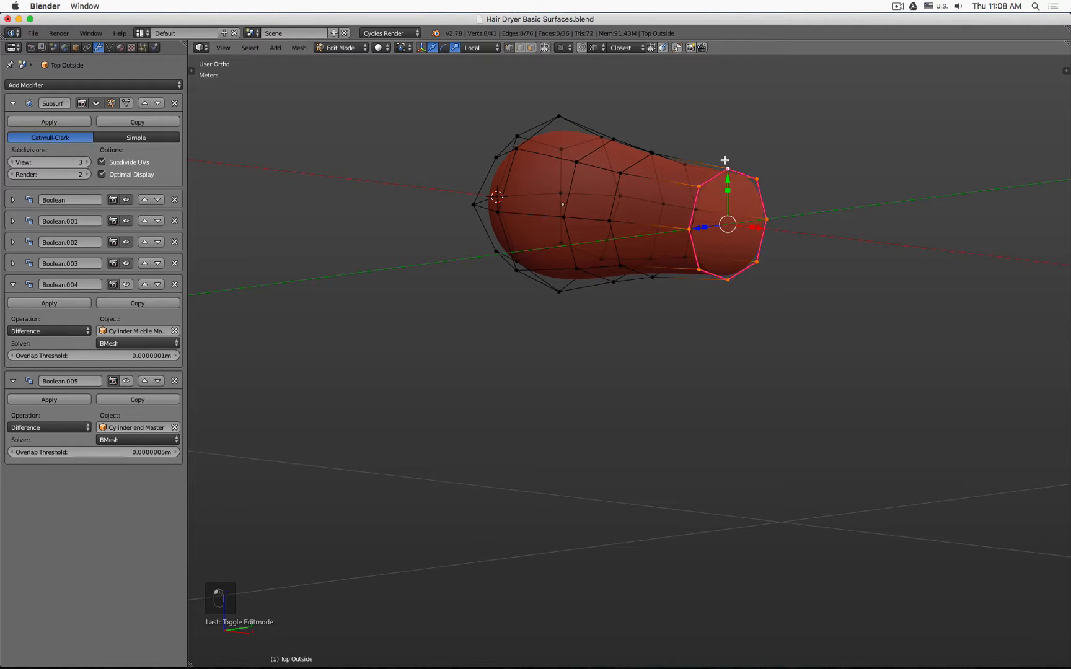
key("f")
key("Tab")
mouse_move(815, 174)
middle_mouse_down()
mouse_move(764, 163)
mouse_move(823, 173)
middle_mouse_up()
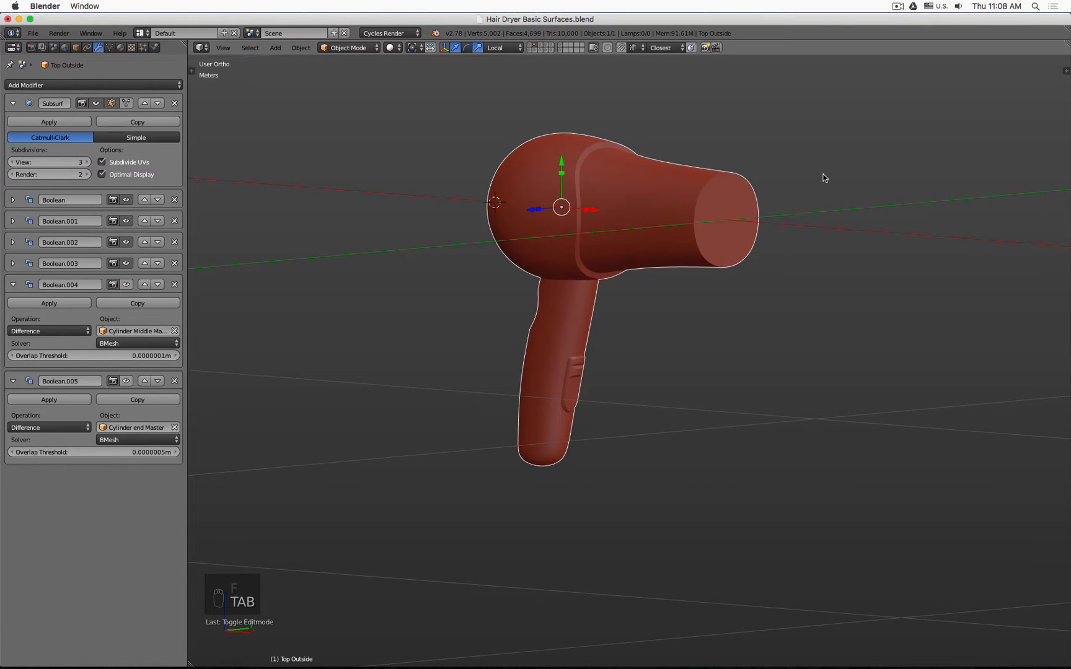
Delete the cap face from the nozzle end of Top Outside in Edit Mode and return to Object Mode
key("Tab")
key("KP_Decimal")
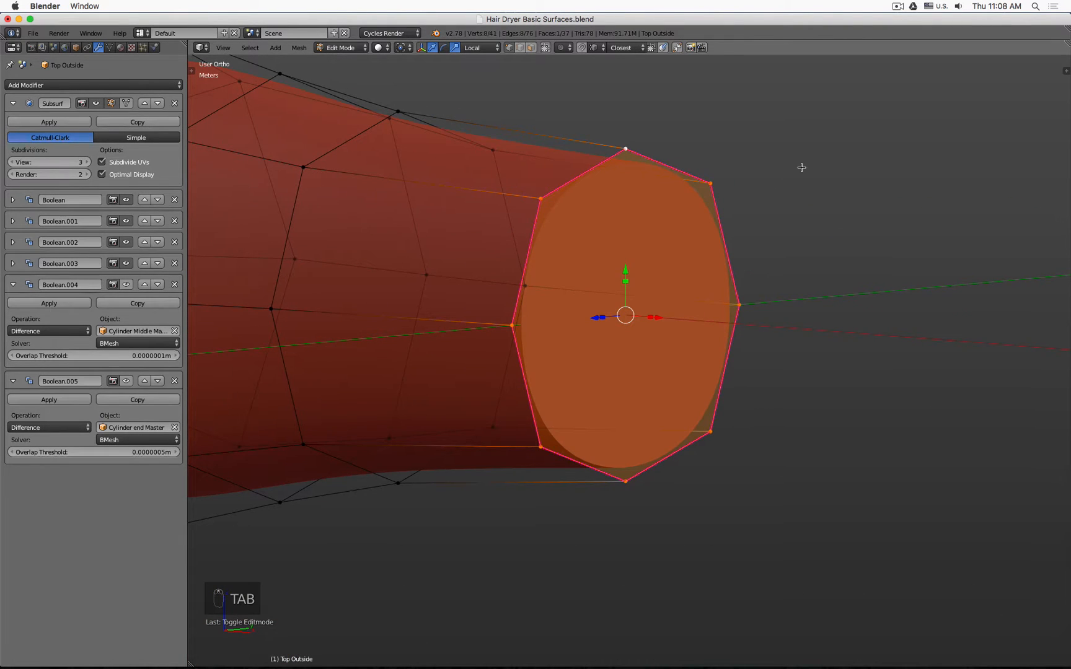
key("x")
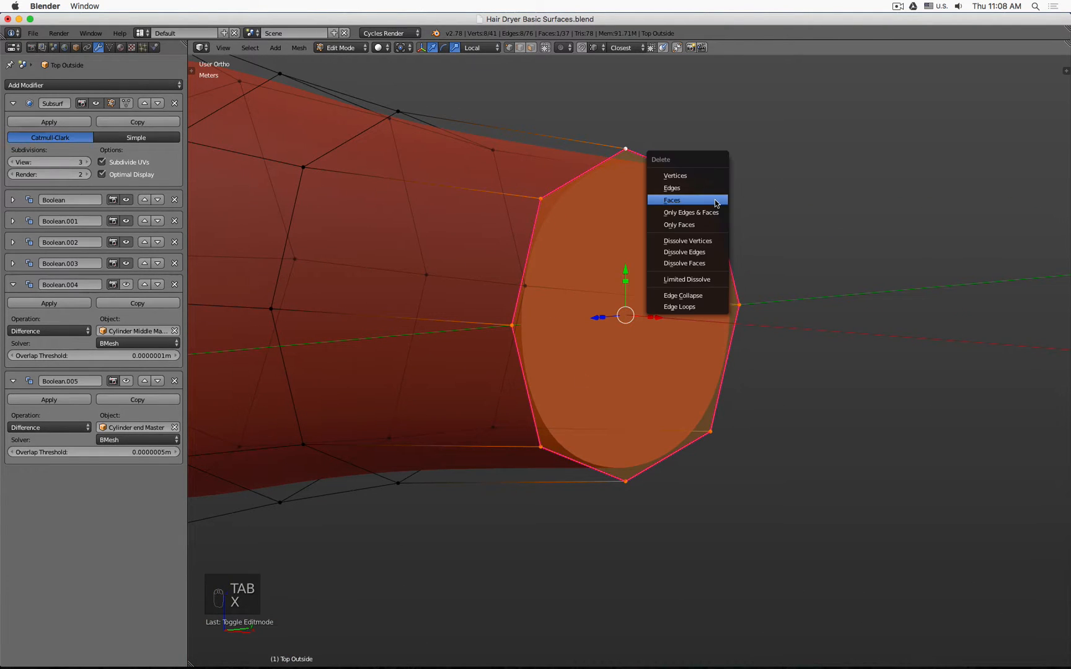
left_click(716, 203)
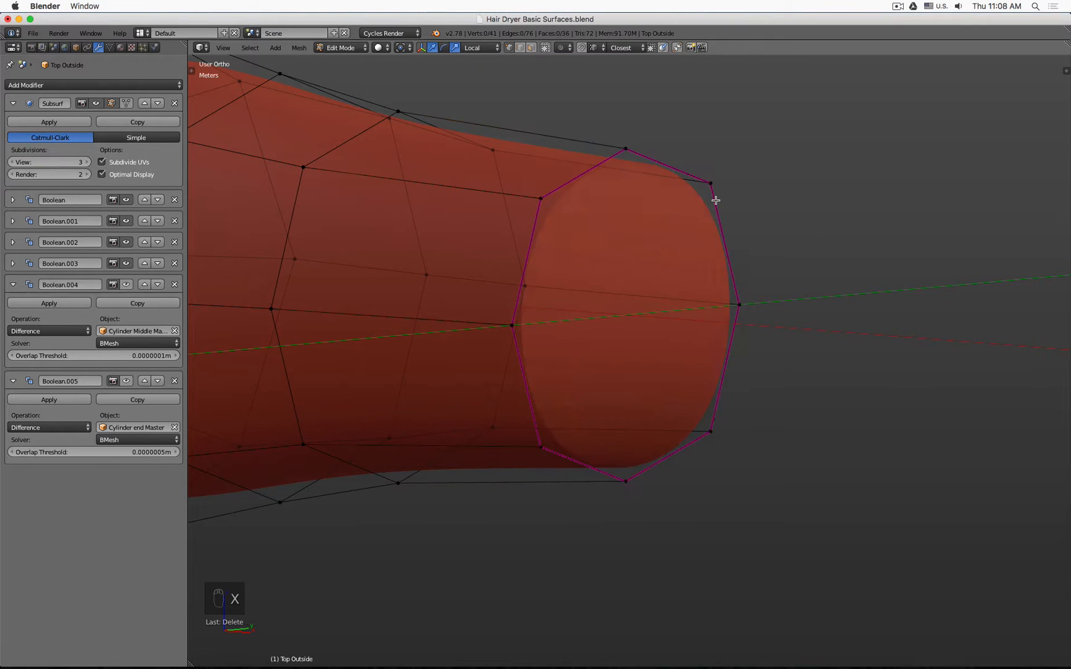
scroll(716, 200, "down", 7)
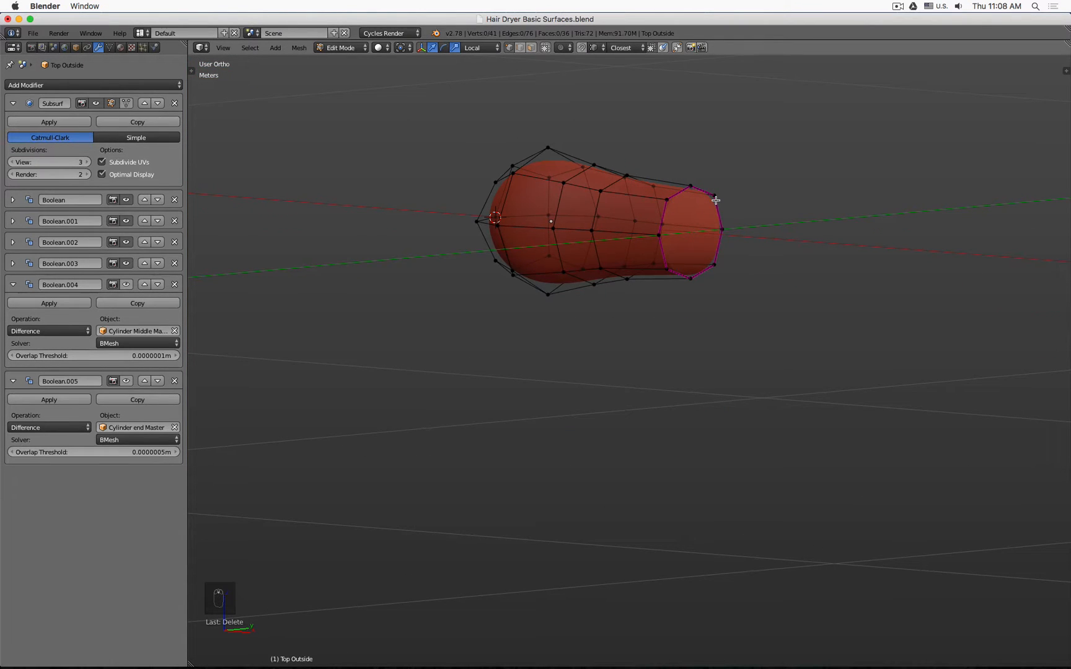
key("Tab")
scroll(724, 203, "up", 5)
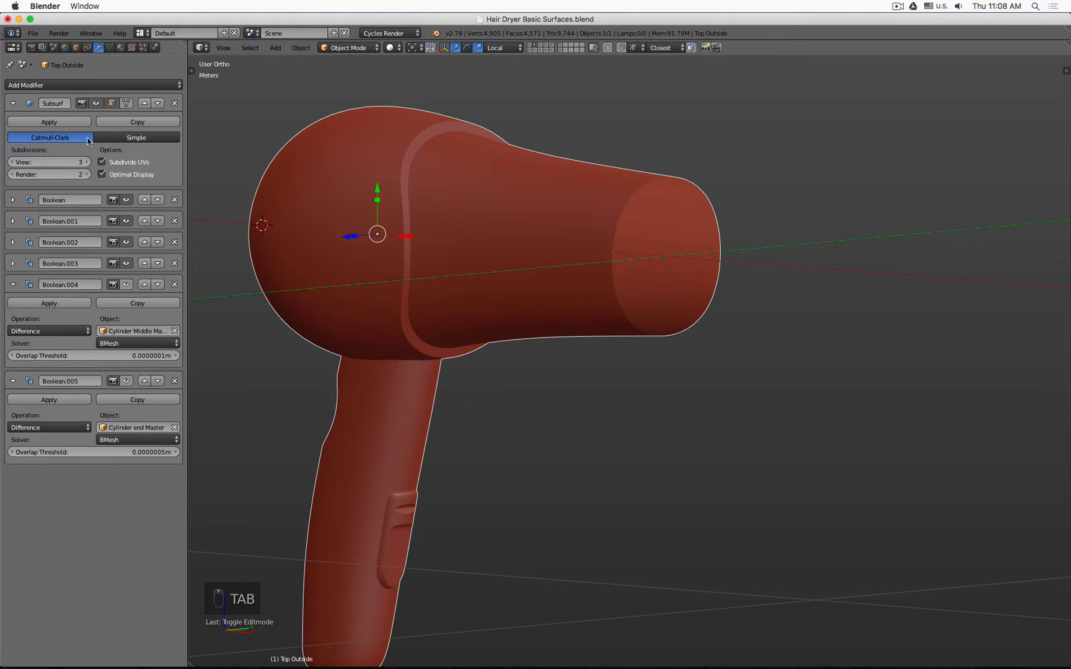
Open the Wavefront (.obj) export settings for Top Outside and turn off Apply Modifiers
left_click(33, 32)
mouse_move(73, 246)
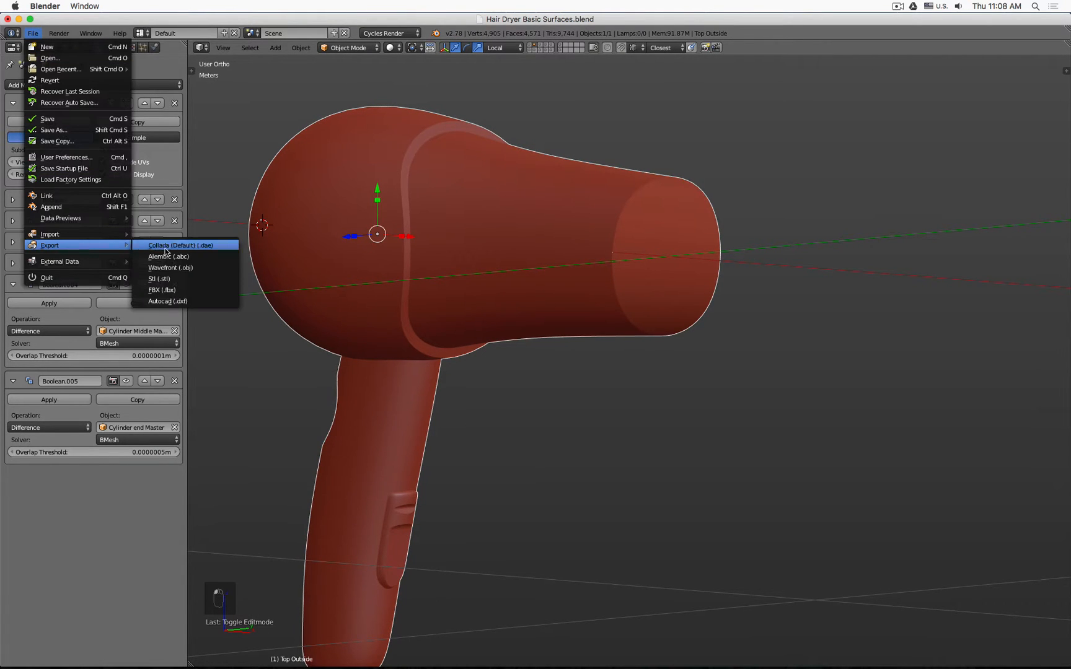
left_click(190, 269)
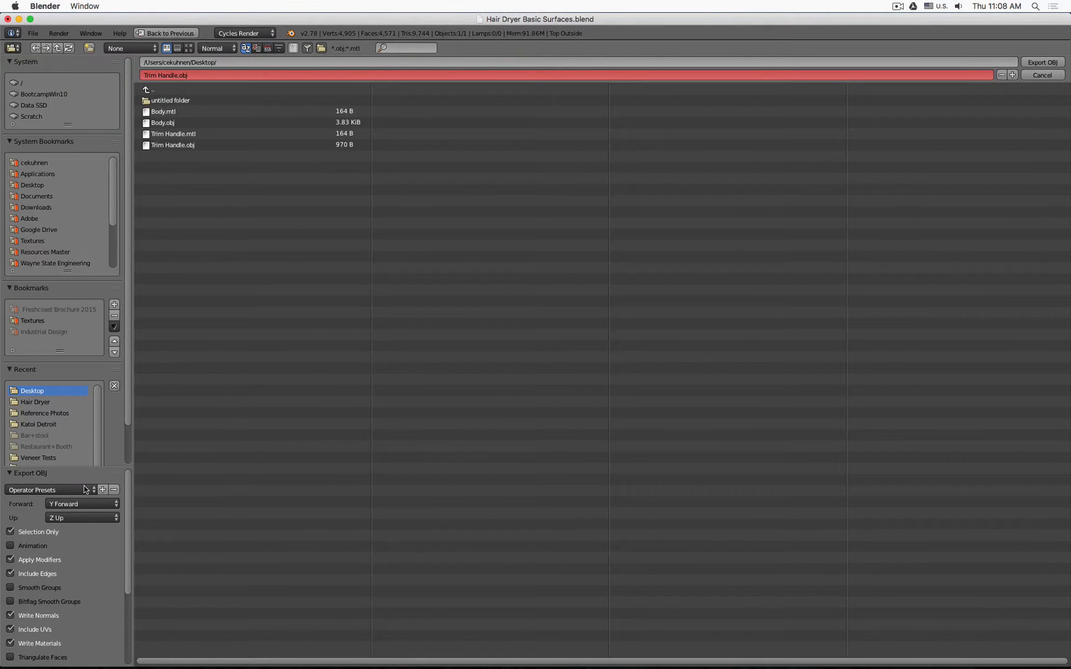
left_click(34, 560)
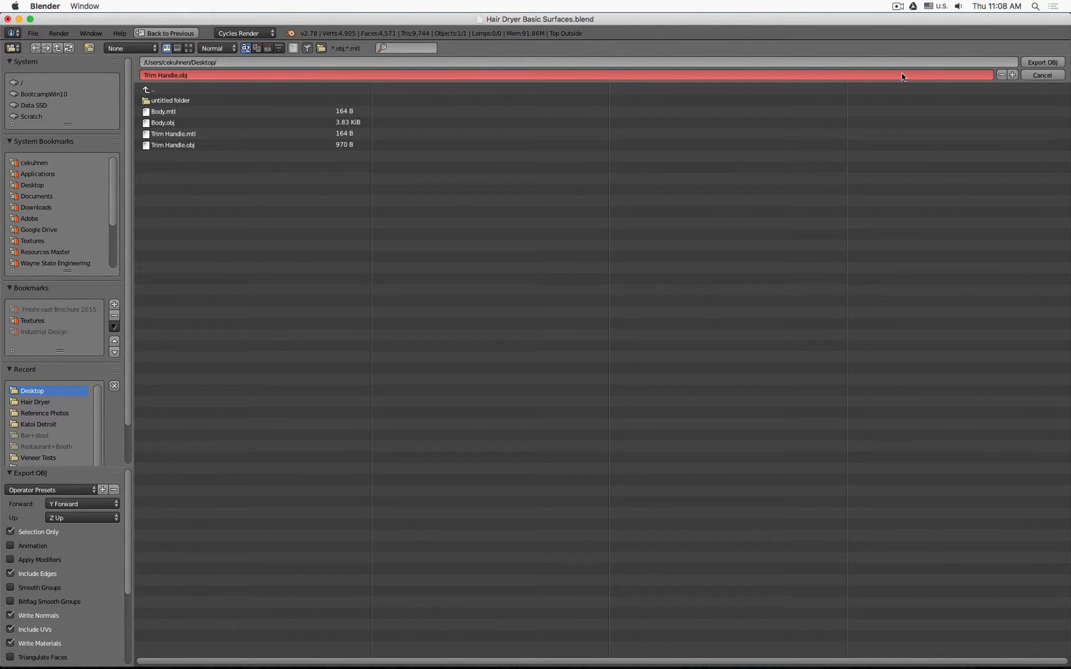
Switch to Fusion 360 and inspect the hair dryer's barrel and handle faces from the front view
key("super+Tab")
left_click(407, 339)
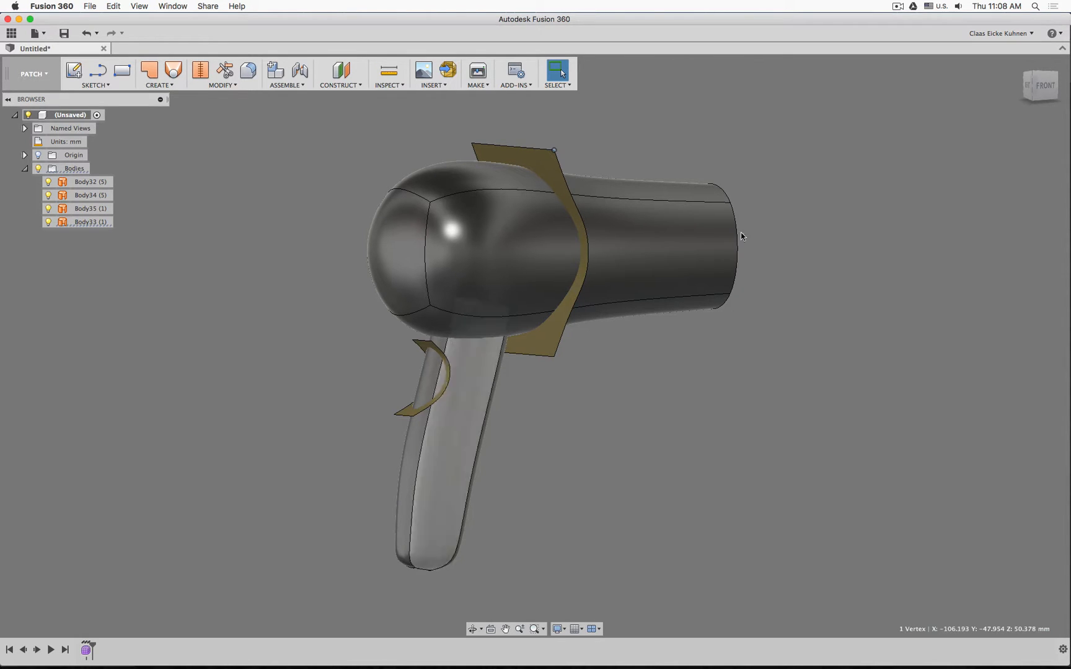
left_click(1042, 85)
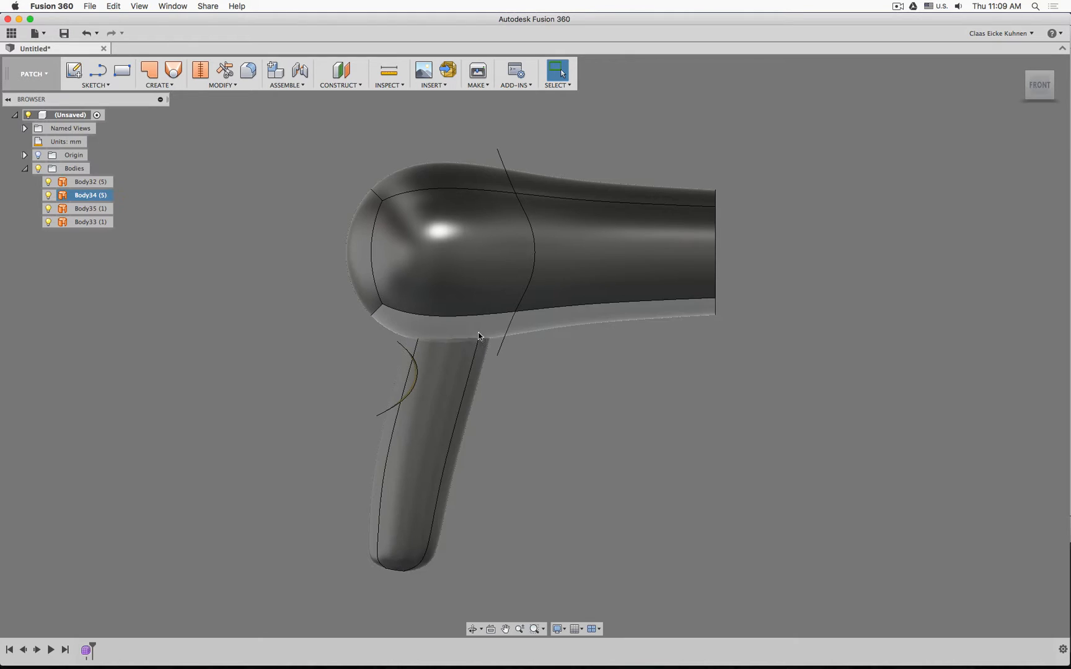
left_click(477, 327)
left_click(457, 354, "shift")
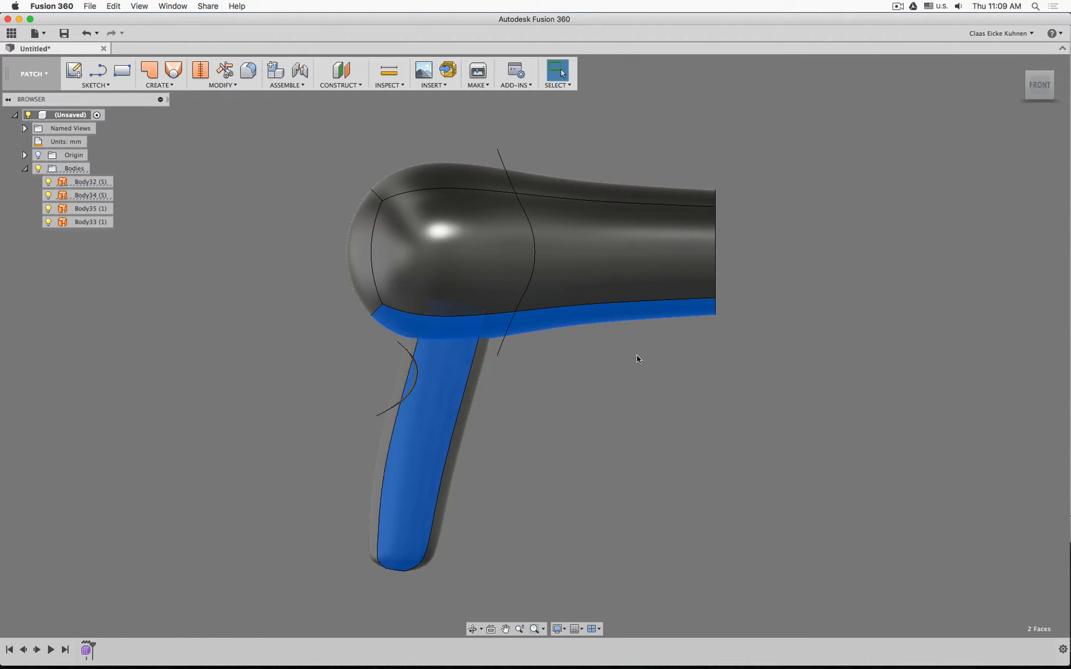
left_click(637, 355)
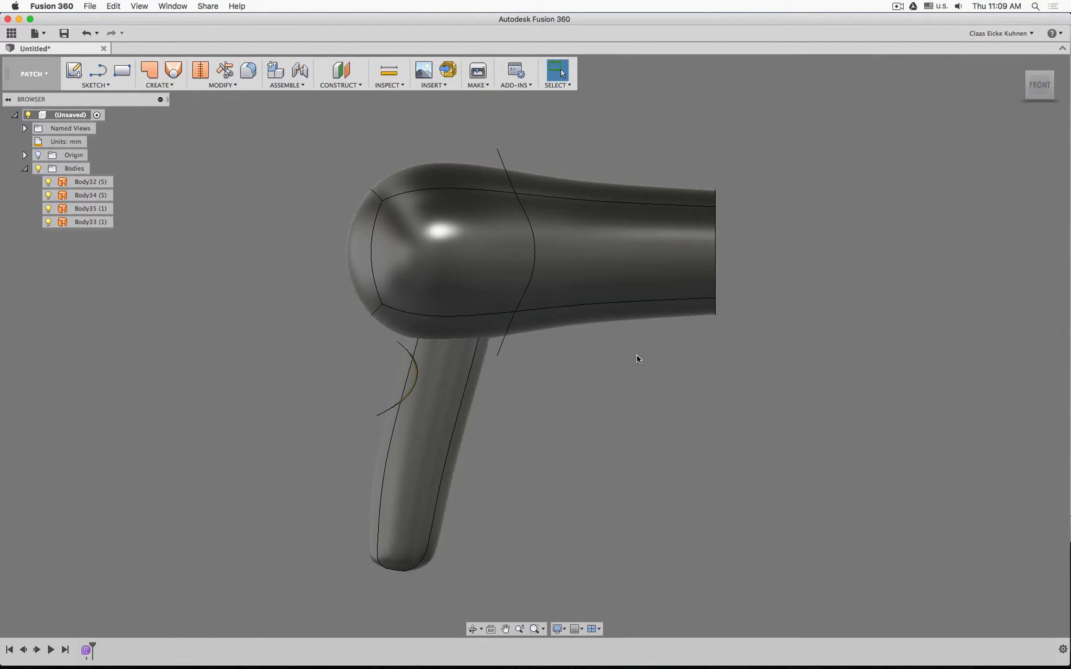
left_click(412, 241)
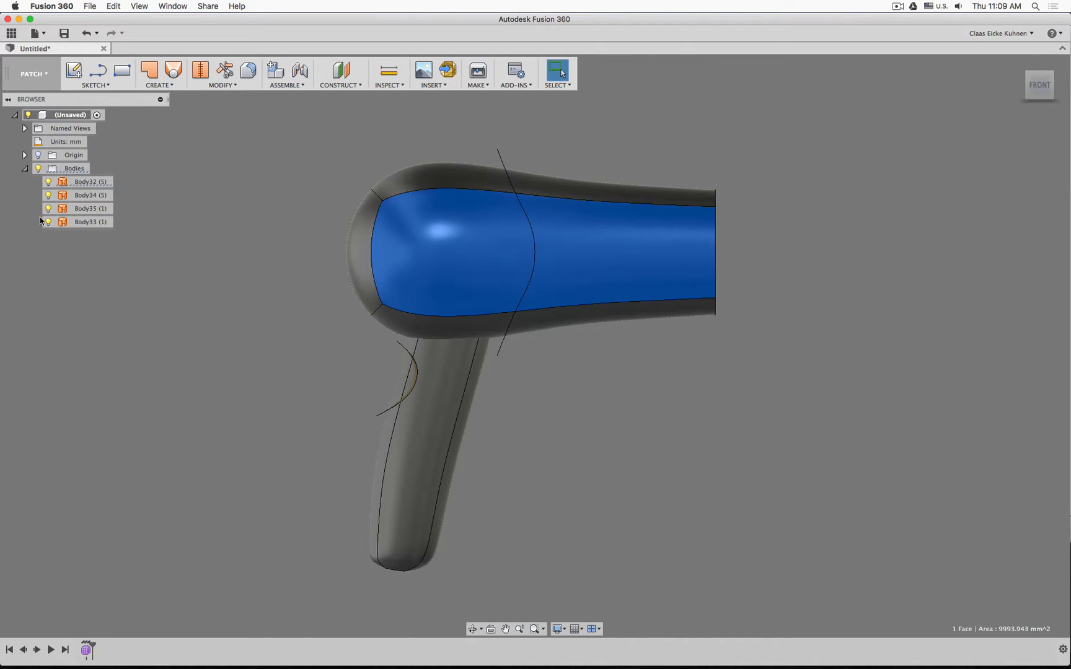
left_click(408, 409)
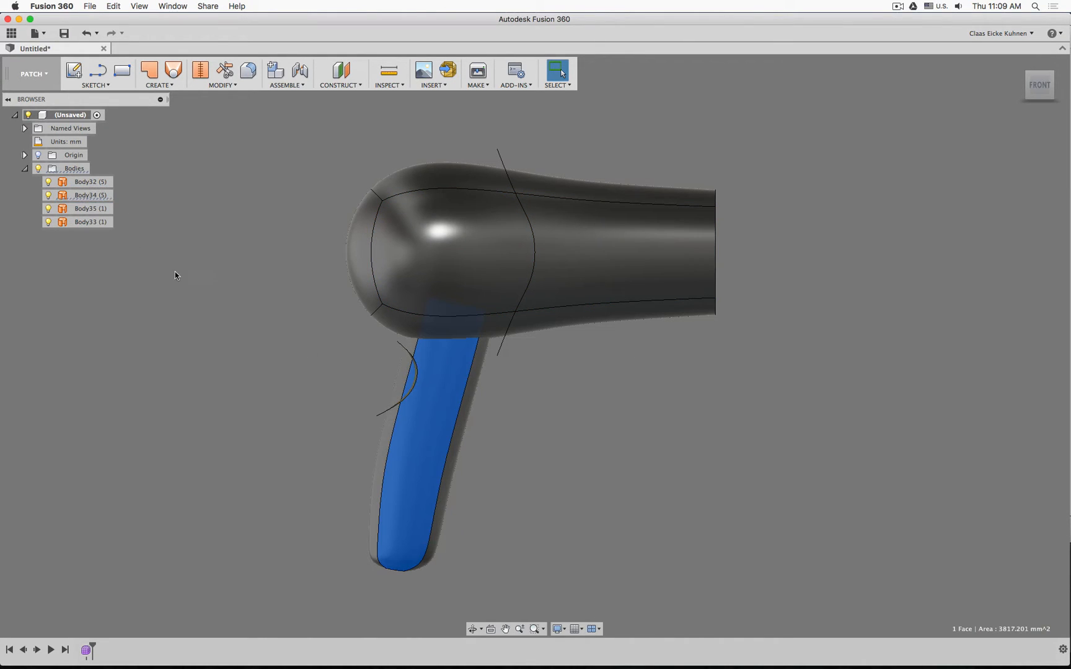
Hide the handle body Body34 and the small curved handle trim surface Body35
left_click(48, 195)
middle_click_drag(363, 402, 411, 404, "shift")
left_click(411, 404)
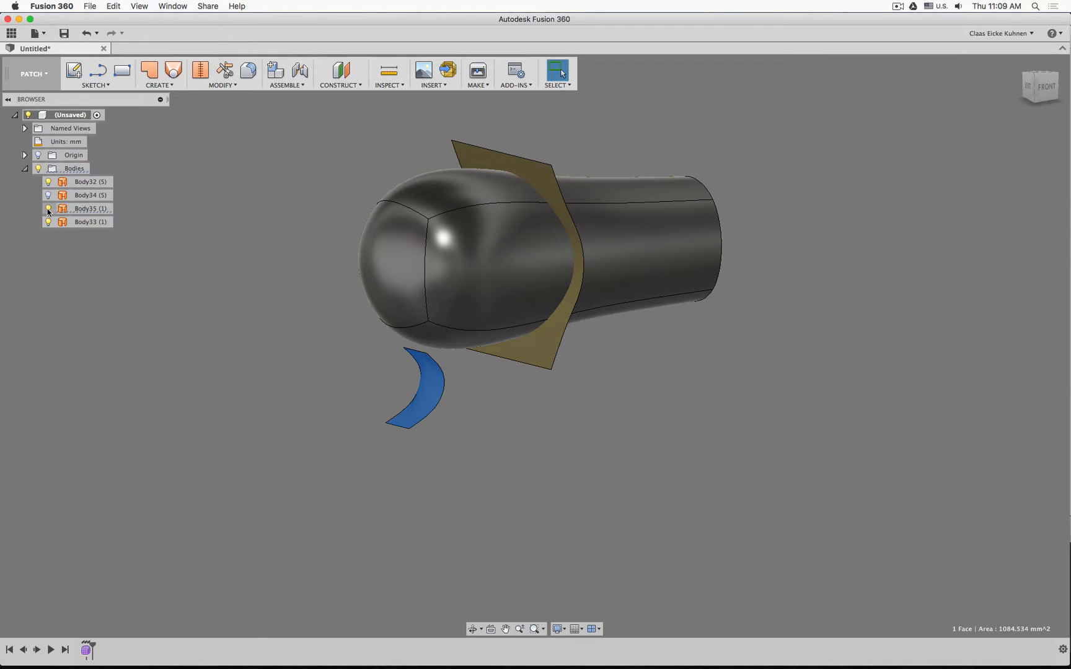
key("Delete")
middle_click_drag(630, 395, 575, 398, "shift")
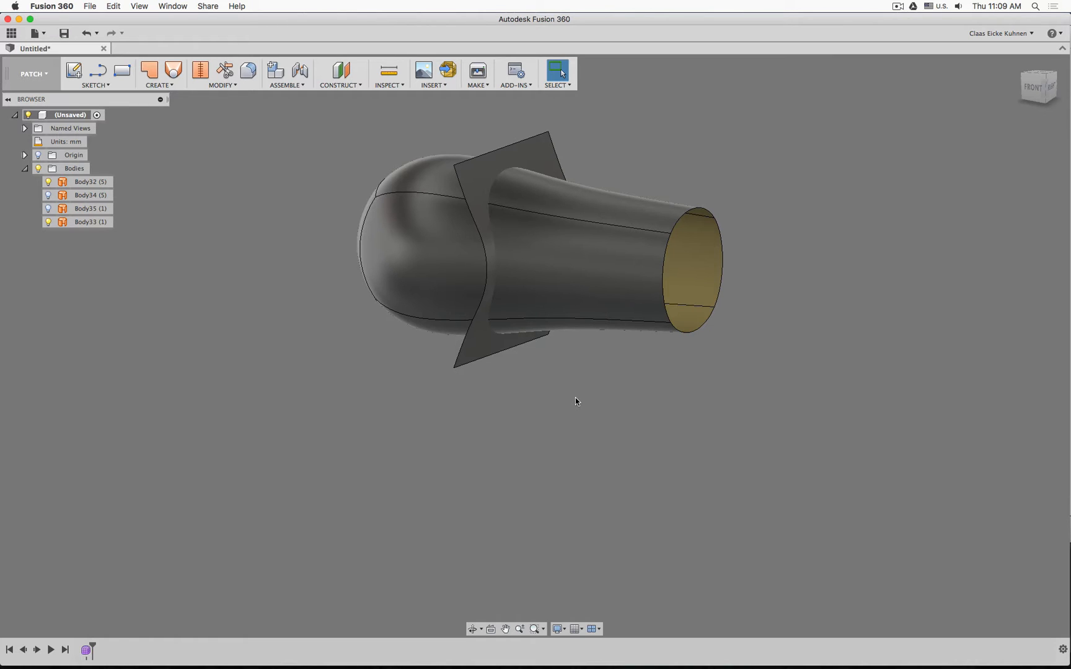
Offset the chained barrel faces of Body32 by -5 mm as a new body
middle_click_drag(280, 257, 271, 358)
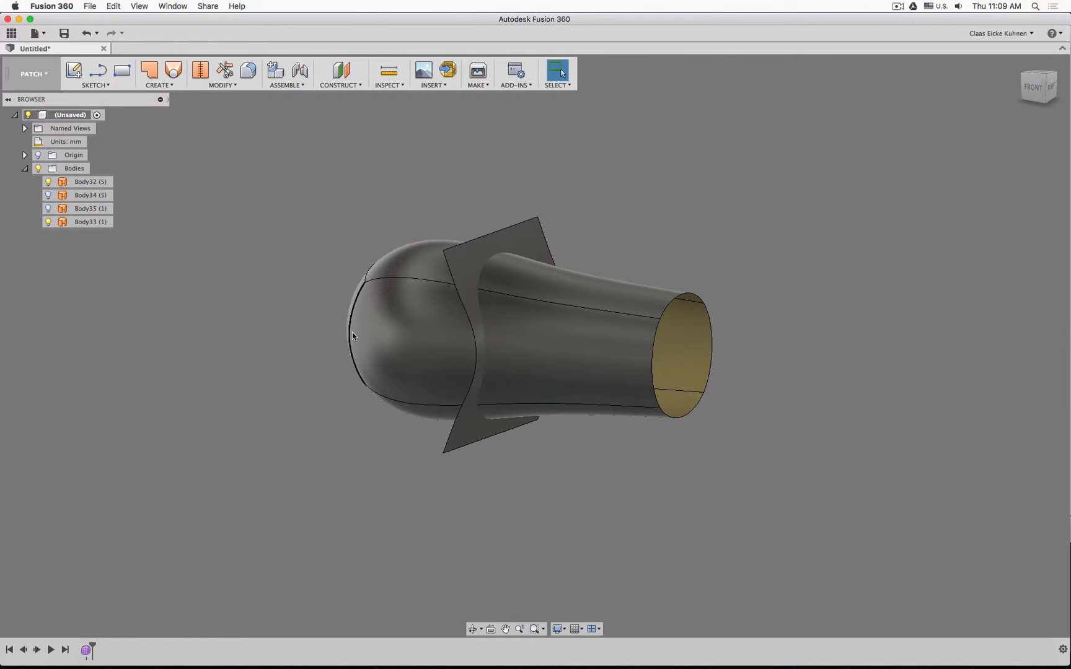
scroll(353, 332, "up", 5)
middle_click_drag(320, 326, 302, 323)
scroll(301, 323, "up", 2)
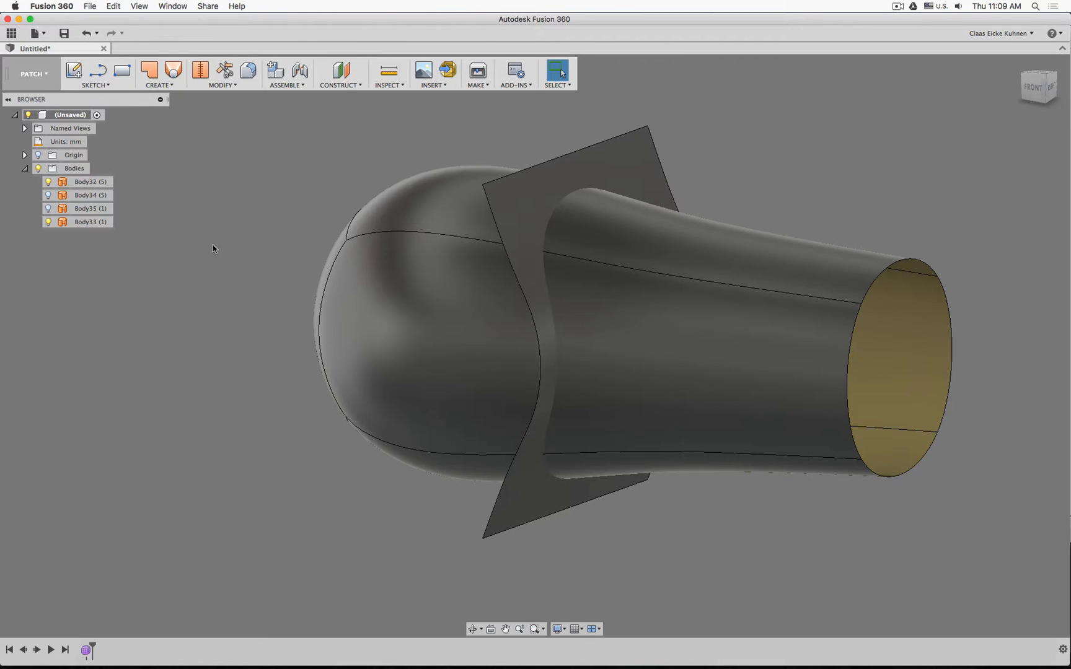
left_click(160, 86)
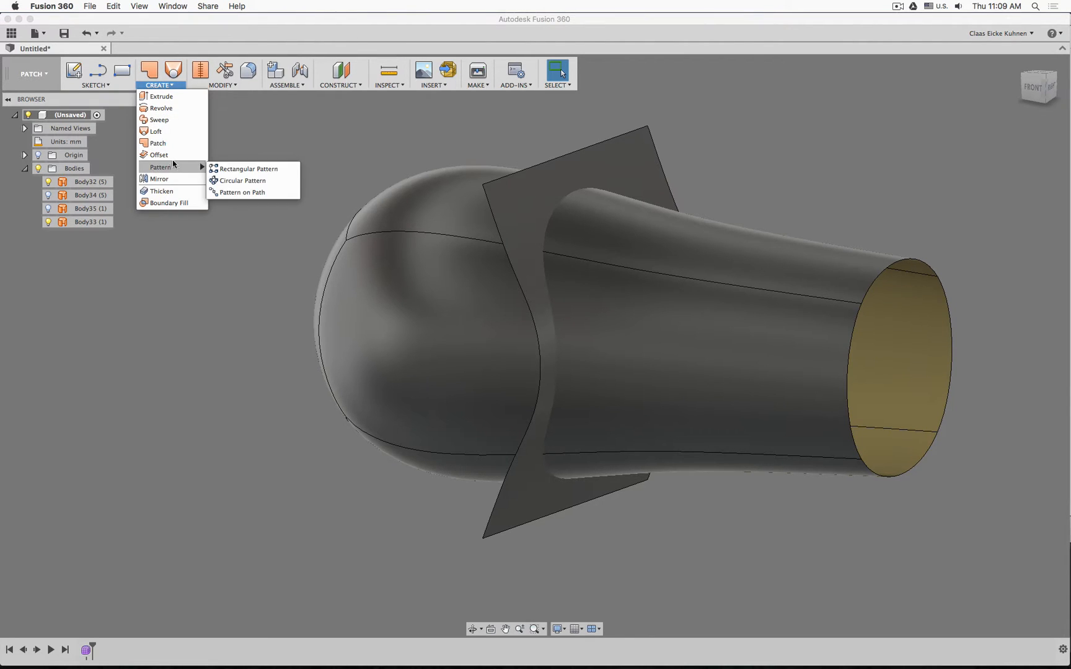
left_click(175, 156)
left_click(692, 325)
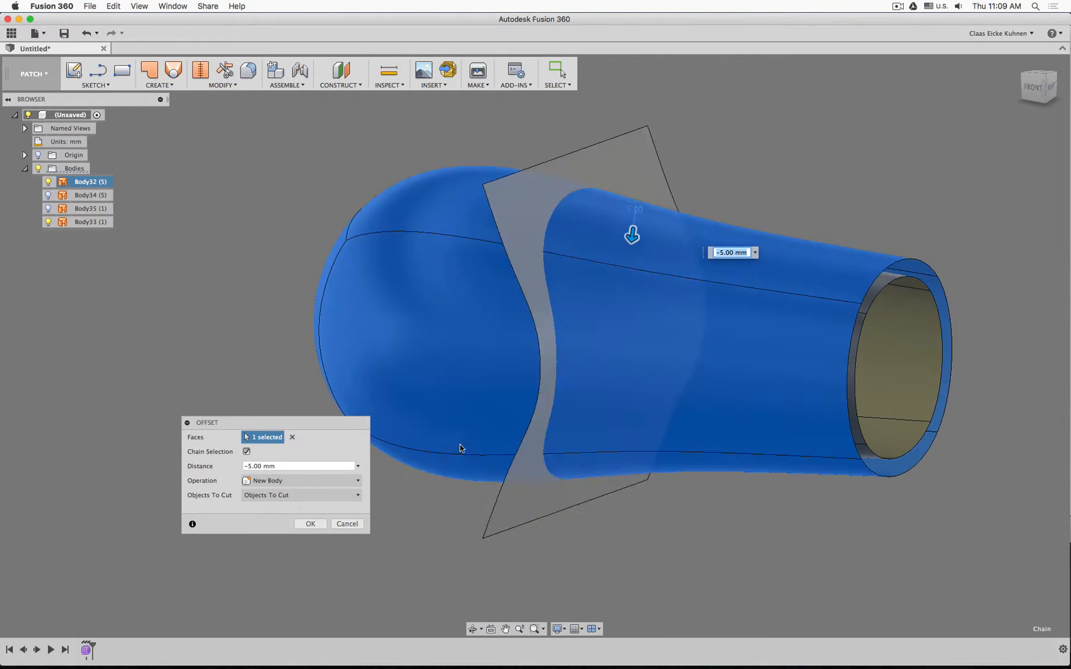
left_click(310, 524)
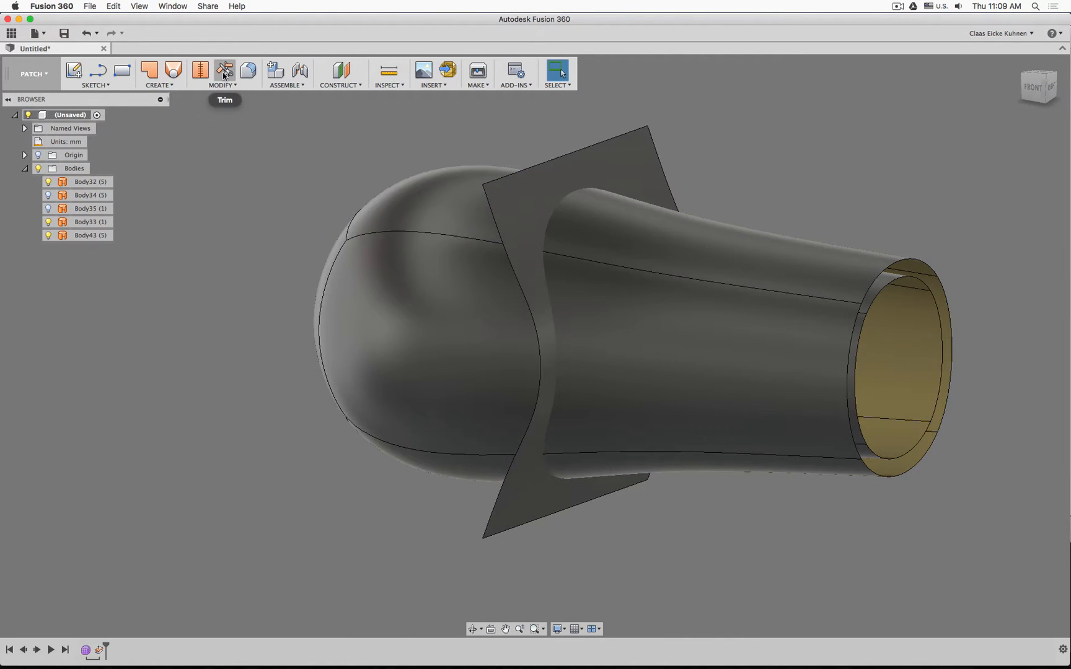
Trim the front nozzle section off the outer barrel Body32 using the curved surface Body33 as the trim tool
left_click(599, 173)
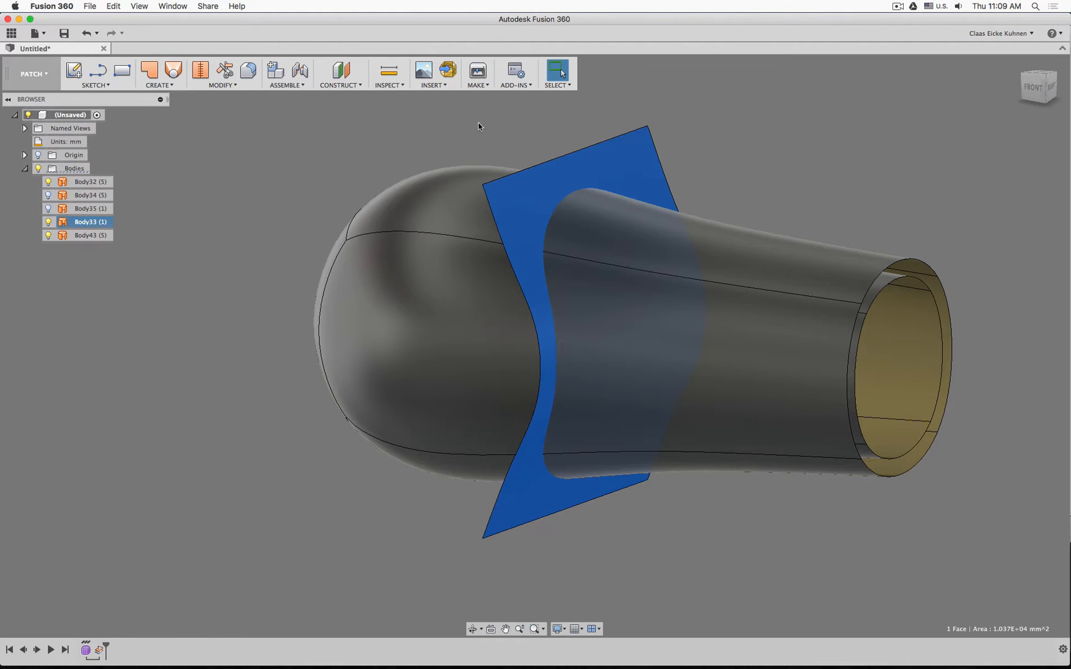
left_click(229, 68)
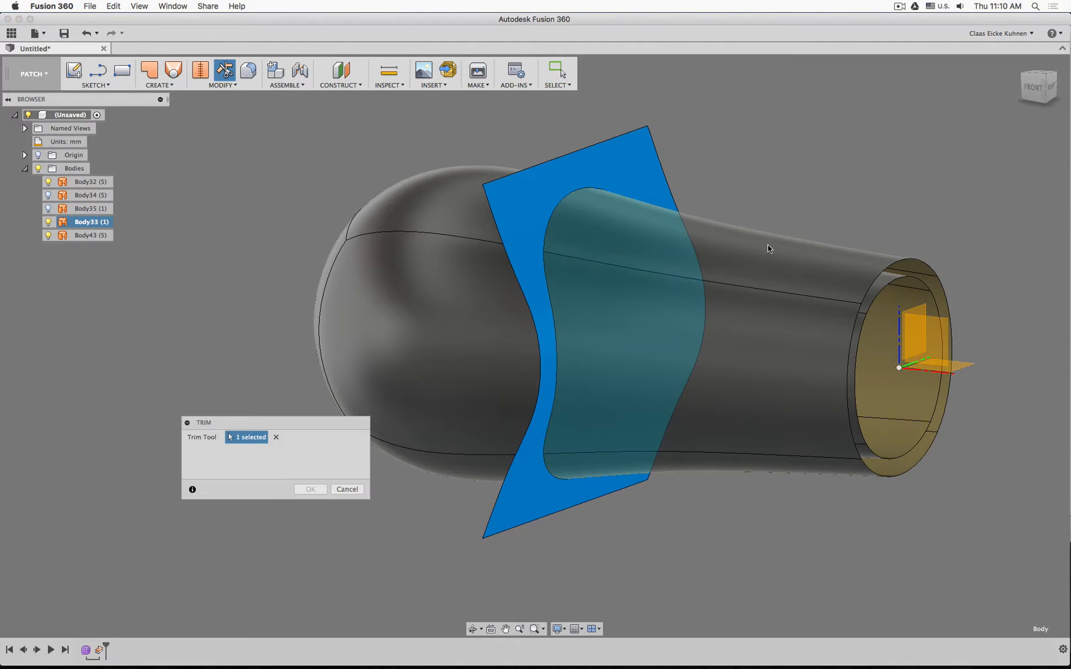
left_click(734, 241)
left_click(309, 489)
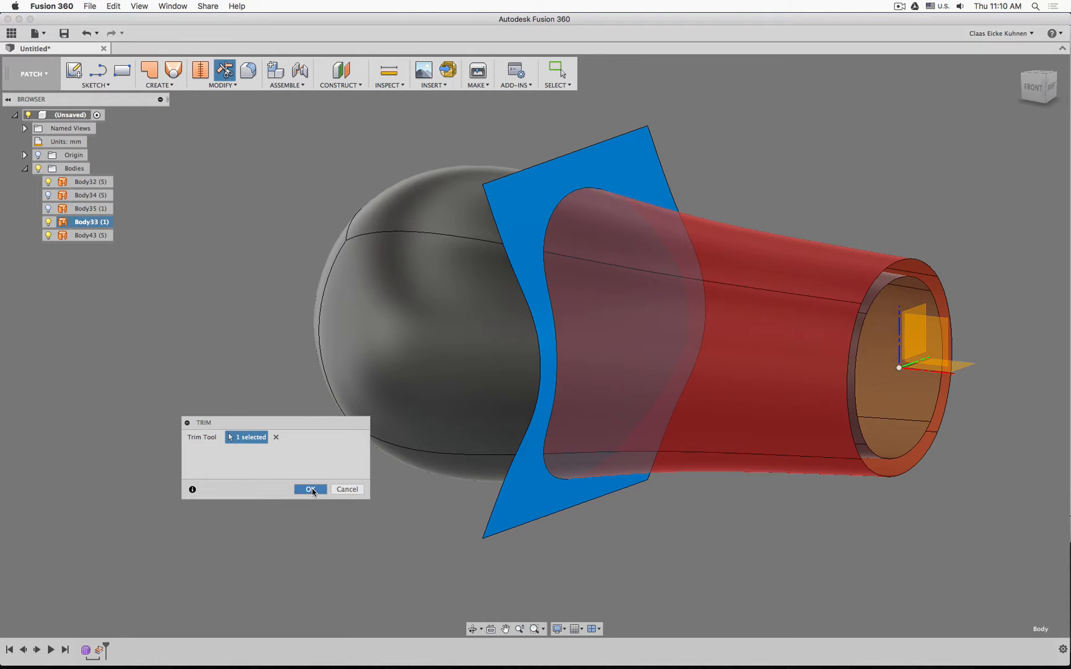
Hide Body32 and trim the rounded rear section off the inner offset barrel Body43 using Body33 as the trim tool
left_click(384, 392)
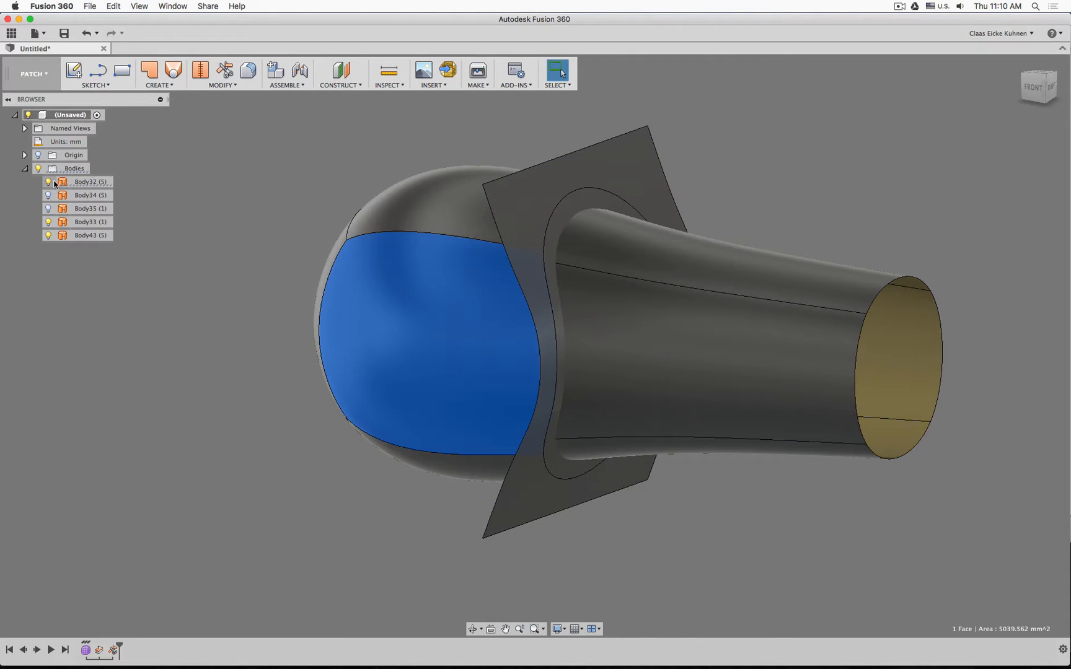
left_click(352, 134)
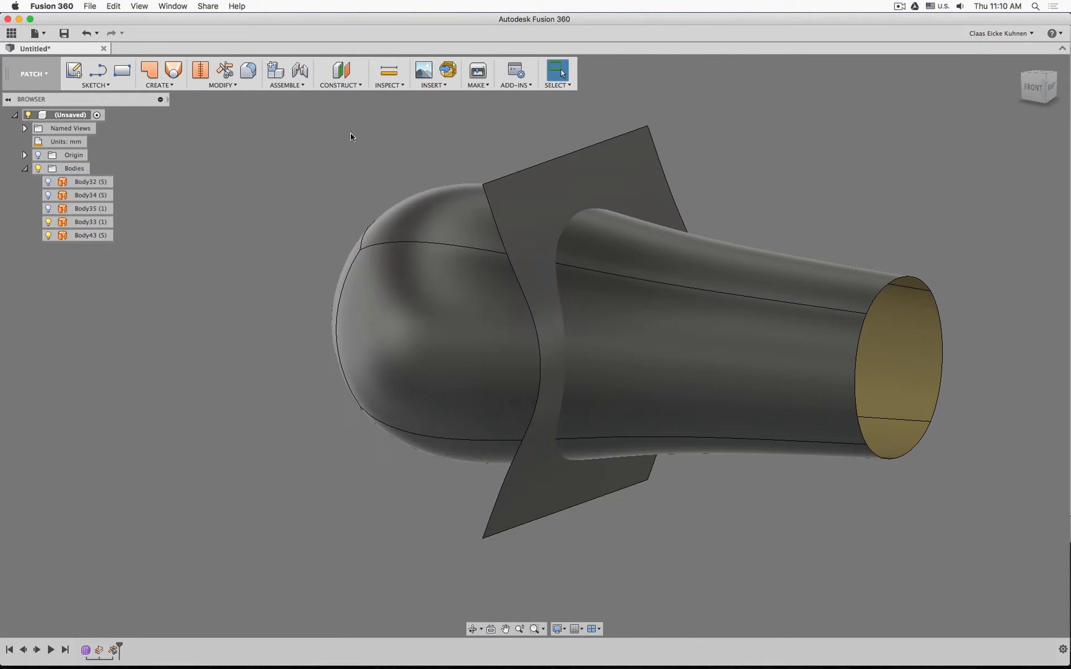
left_click(225, 70)
left_click(577, 162)
left_click(431, 205)
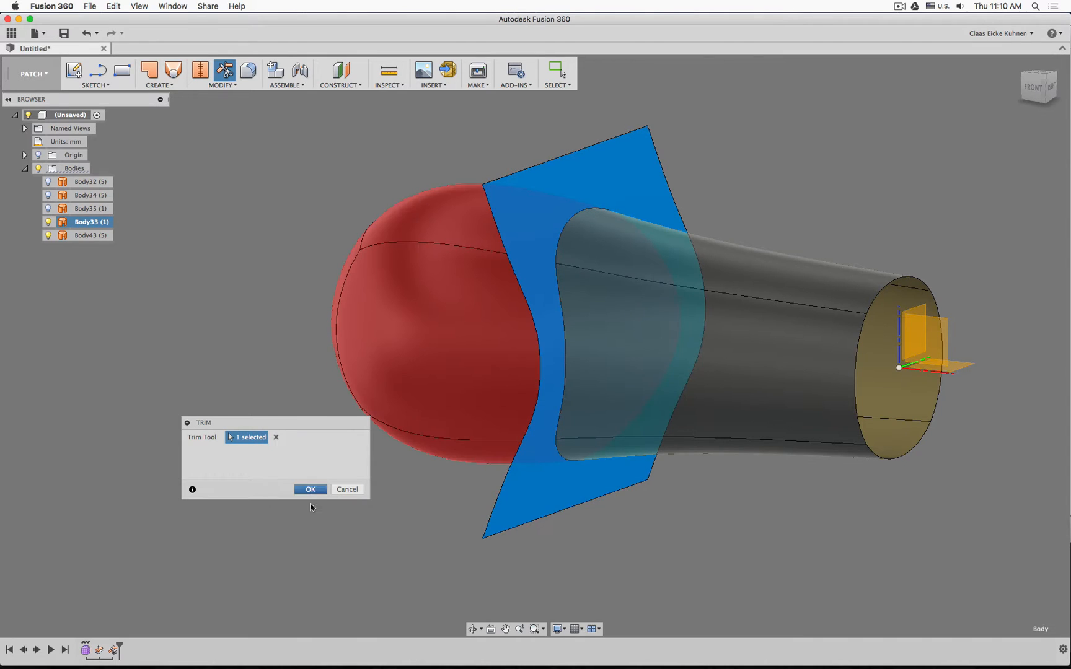
left_click(310, 490)
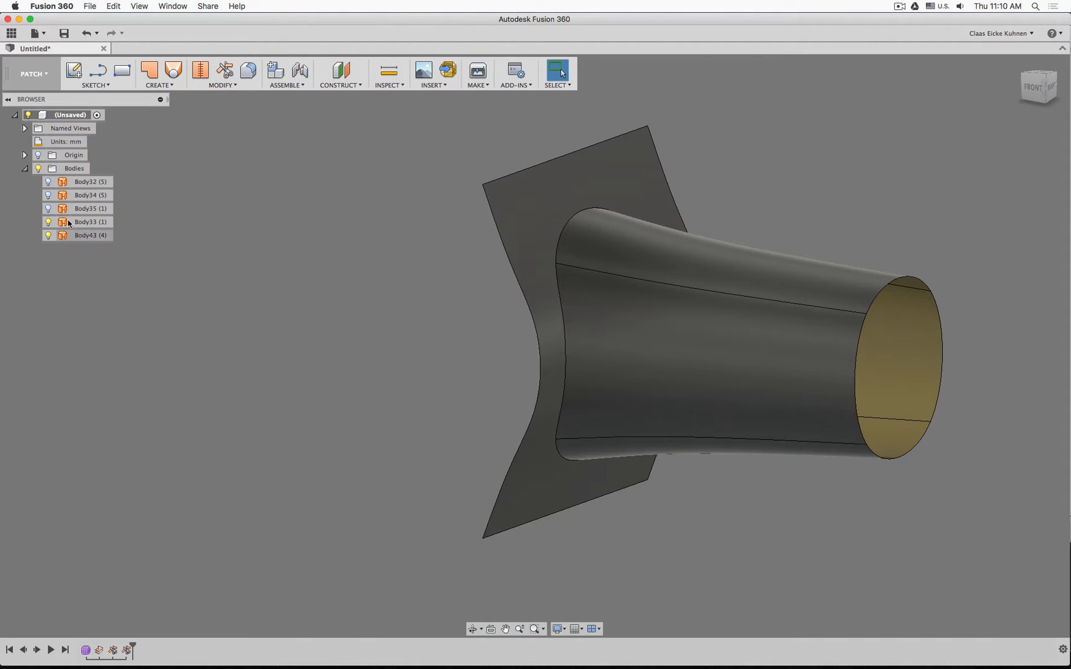
Show Body32 again and trim away the area of Body33 enclosed by the inner barrel, using Body43 as the trim tool
left_click(49, 196)
left_click(49, 182)
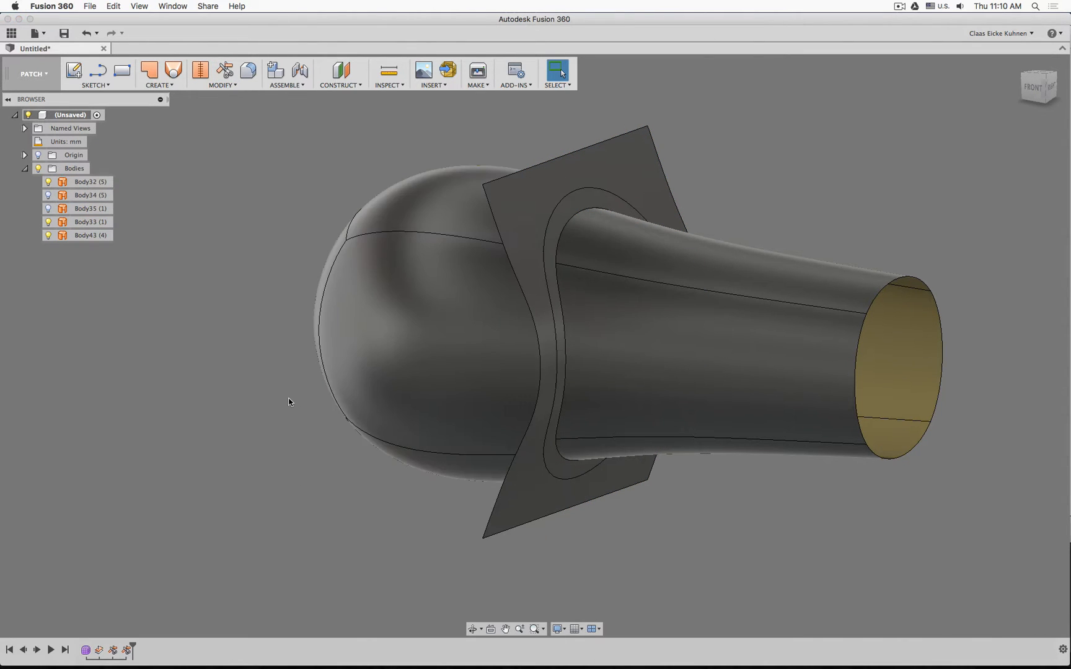
middle_click_drag(287, 399, 593, 397, "shift")
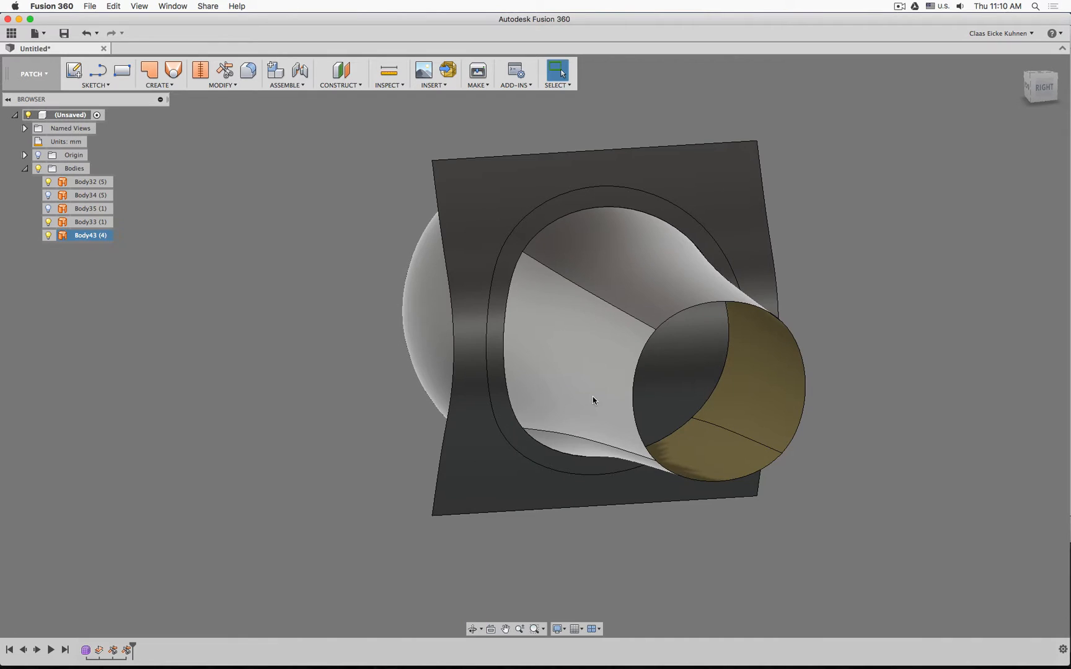
left_click(224, 70)
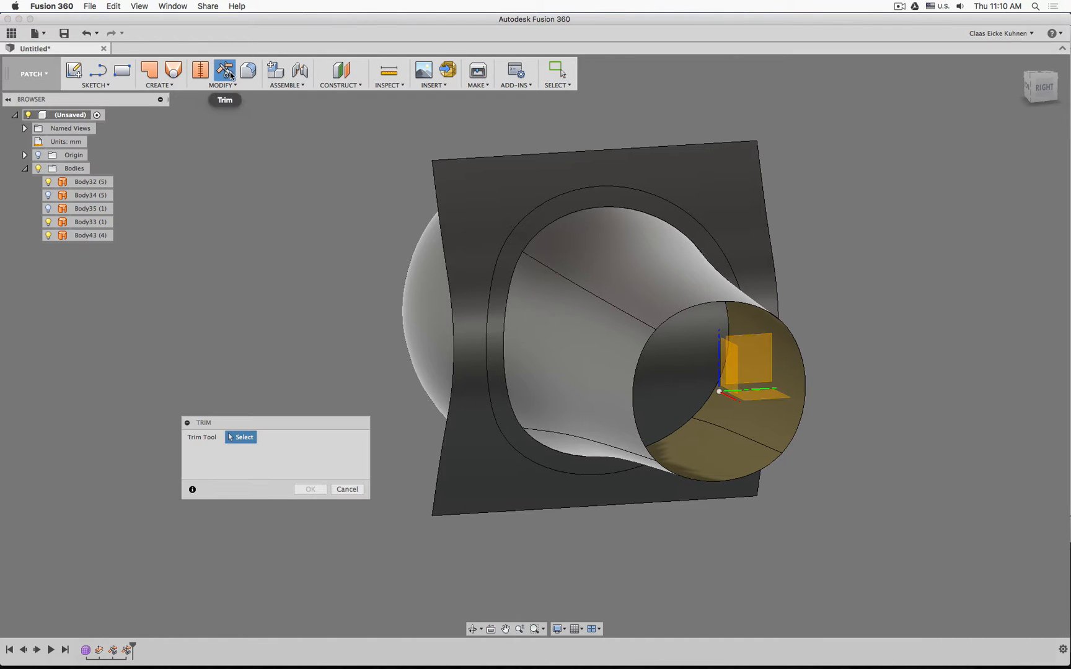
left_click(612, 289)
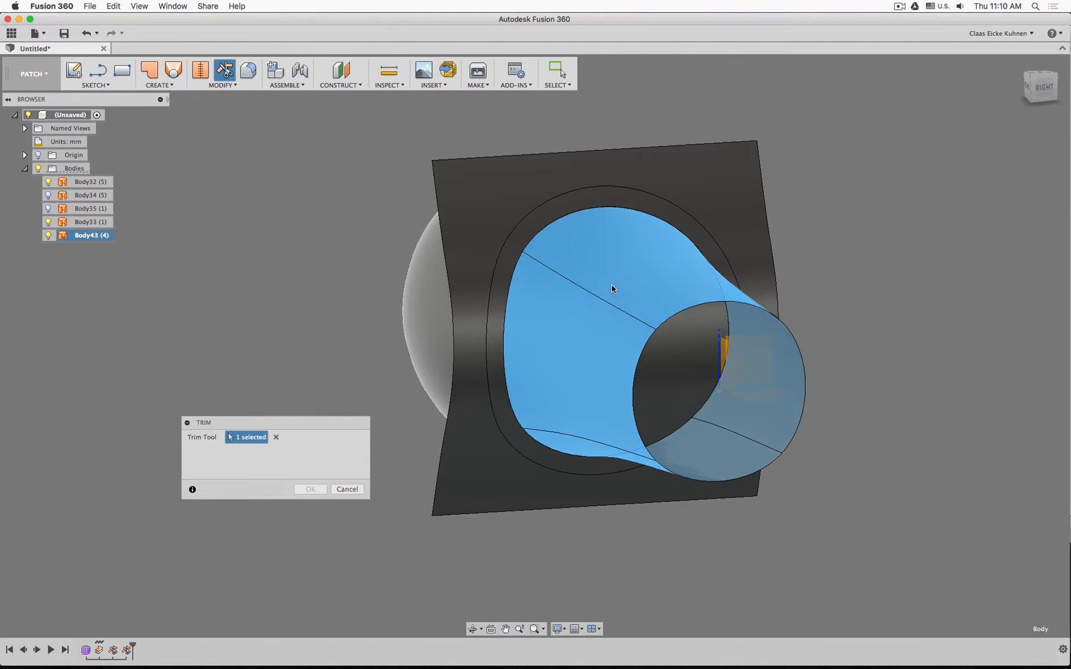
left_click(686, 354)
left_click(310, 490)
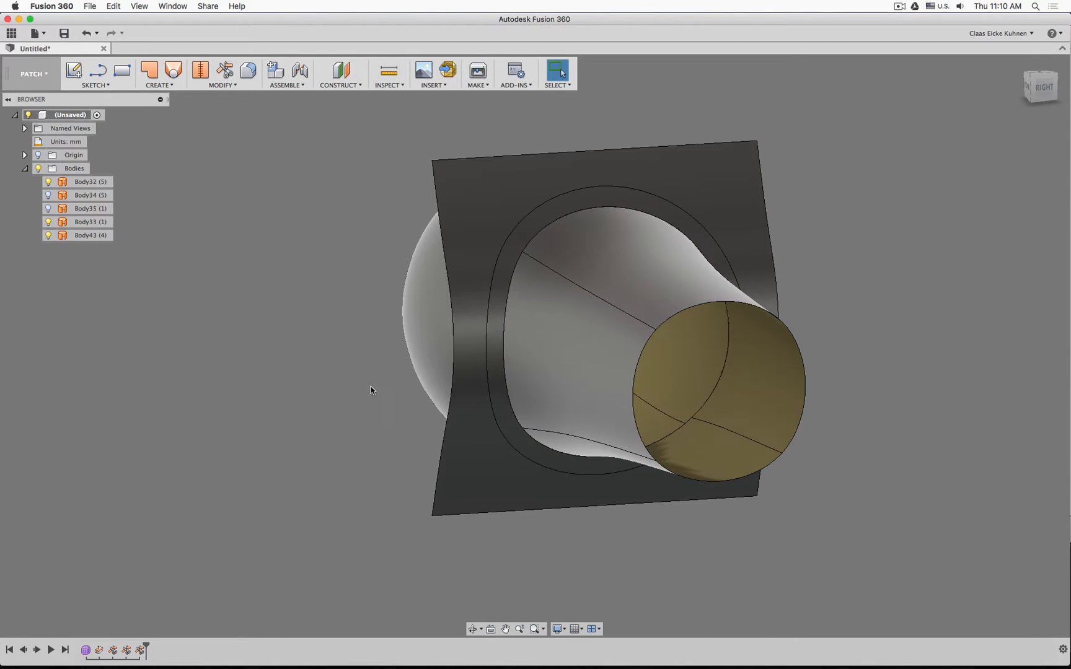
Trim away the area of Body33 outside the outer barrel, using Body32 as the trim tool
right_click(313, 355)
left_click(314, 322)
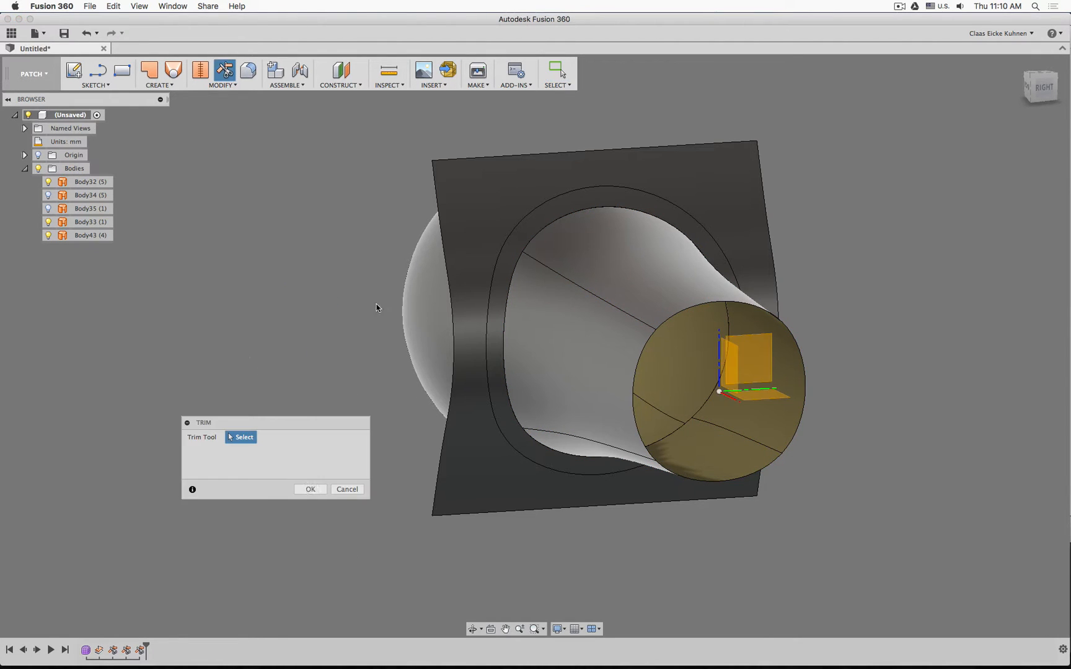
left_click(411, 295)
left_click(741, 164)
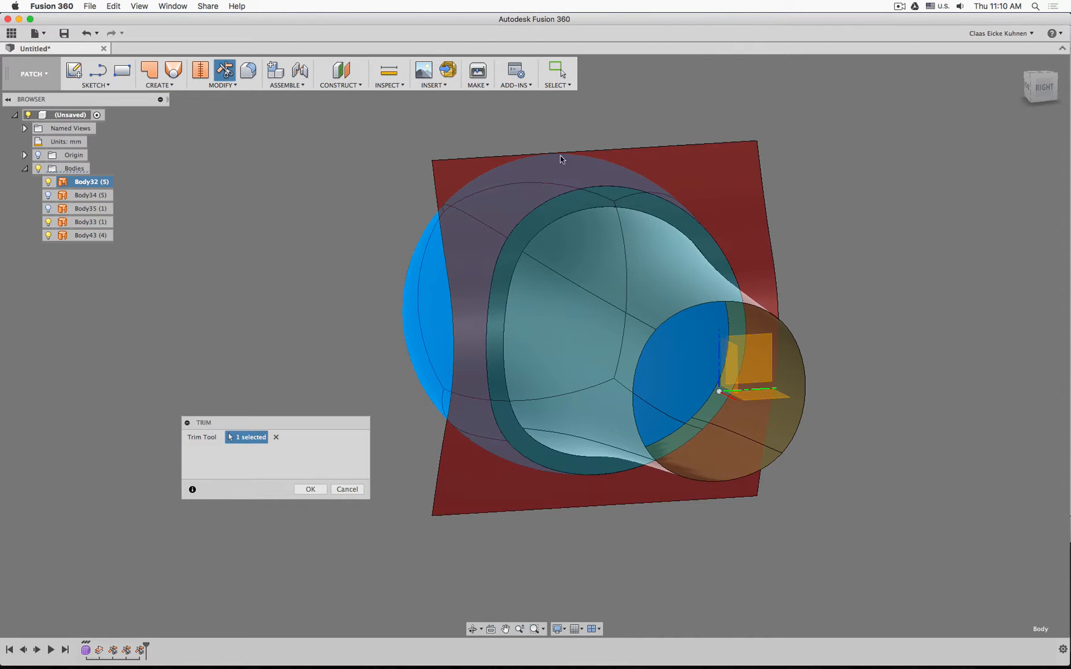
left_click(308, 489)
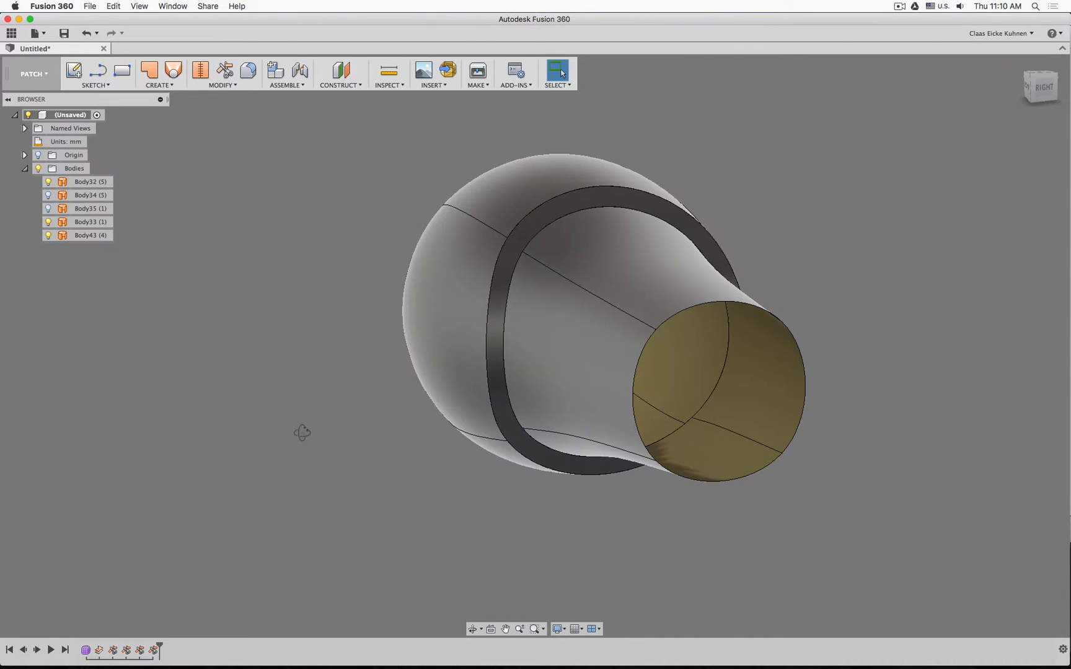
middle_click_drag(302, 433, 196, 426, "shift")
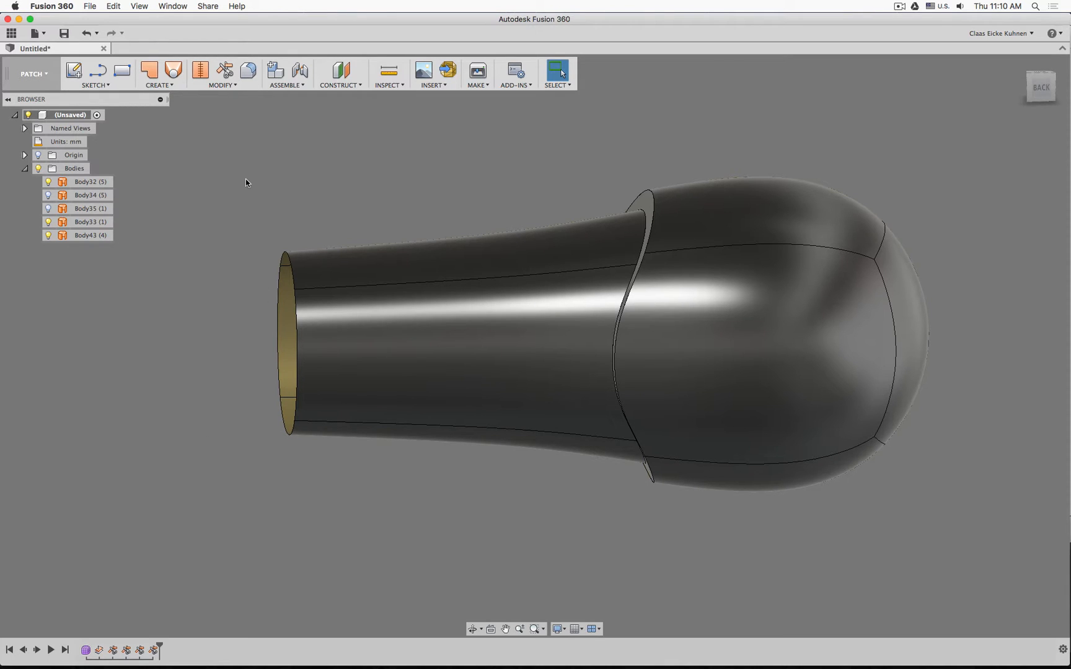
left_click(178, 68)
middle_click_drag(545, 192, 443, 190, "shift")
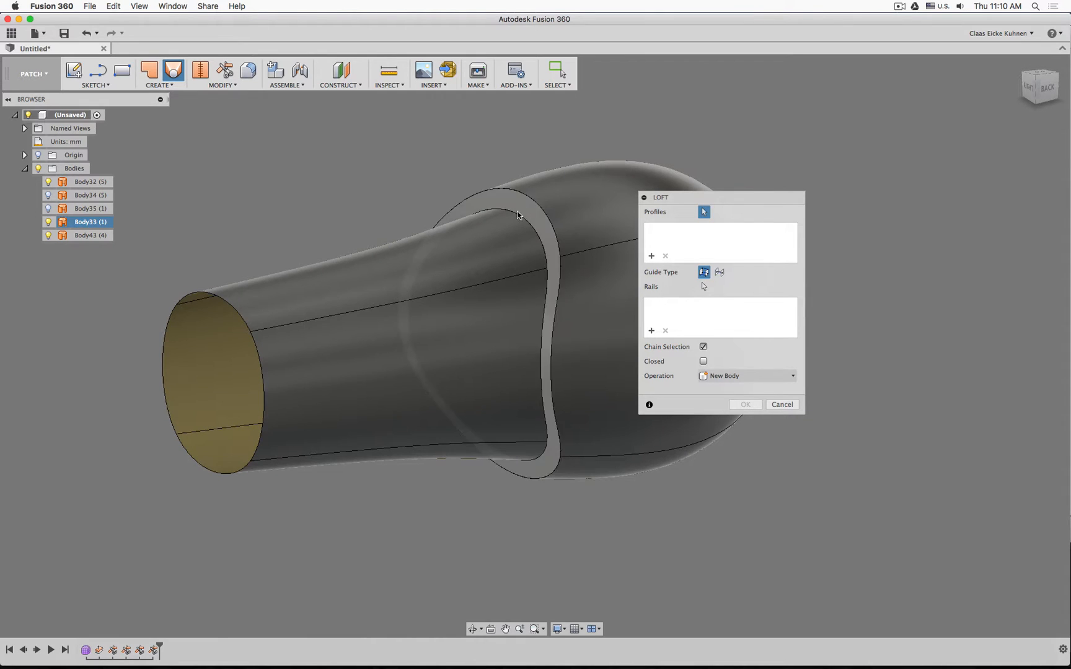
left_click(783, 406)
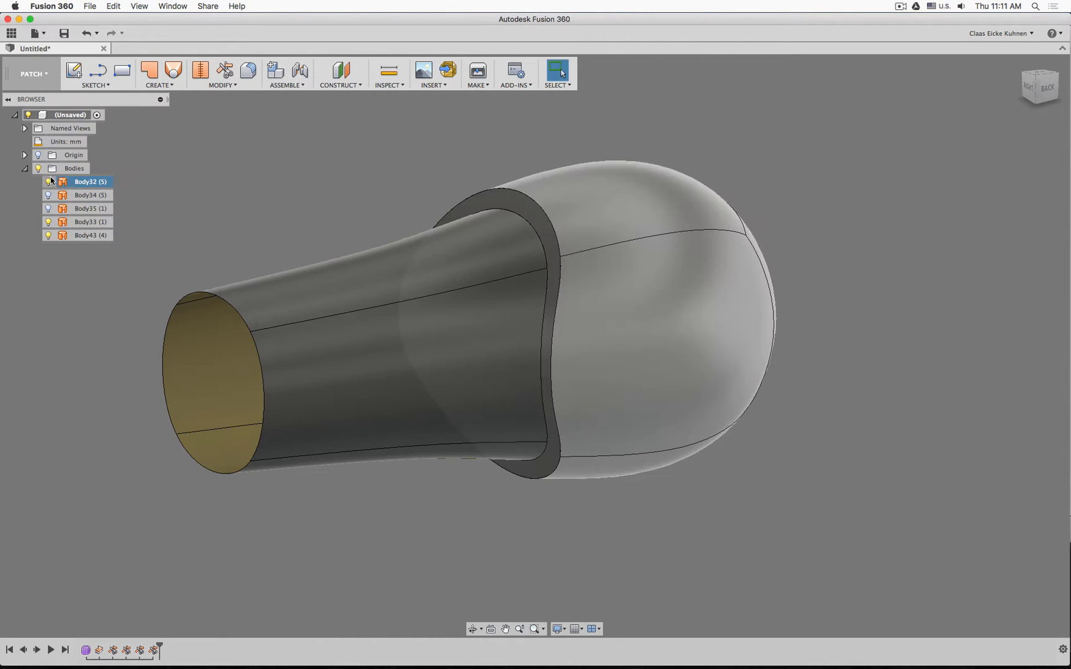
Examine the gap between the two barrel shells with Body33 hidden, restore it, and check its seam from above and the front
left_click(48, 222)
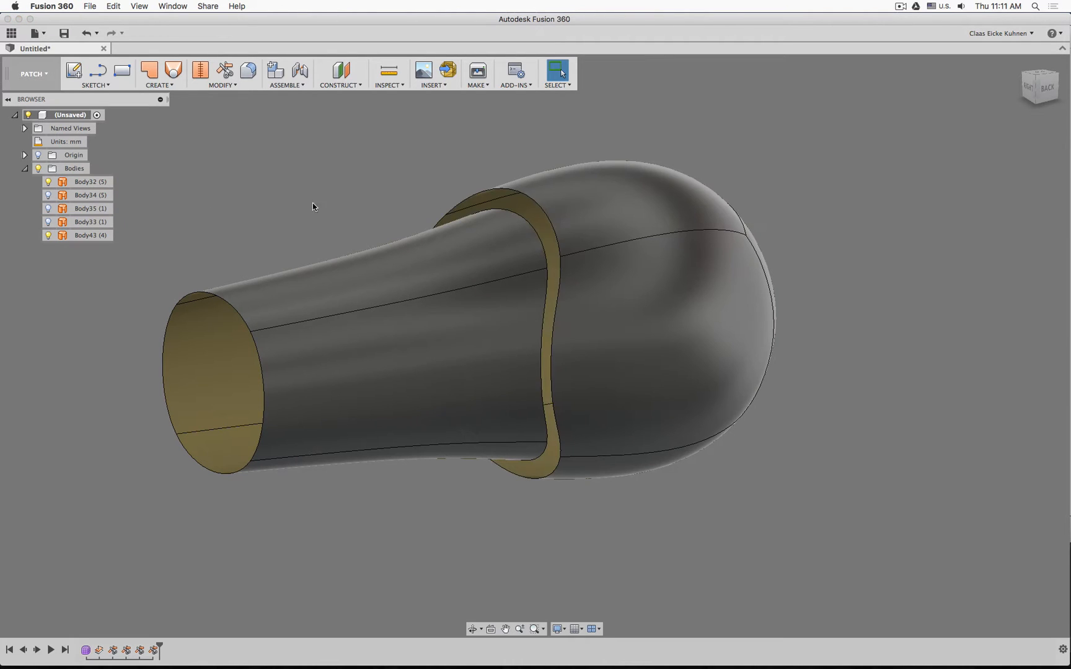
left_click(533, 201)
left_click(223, 298)
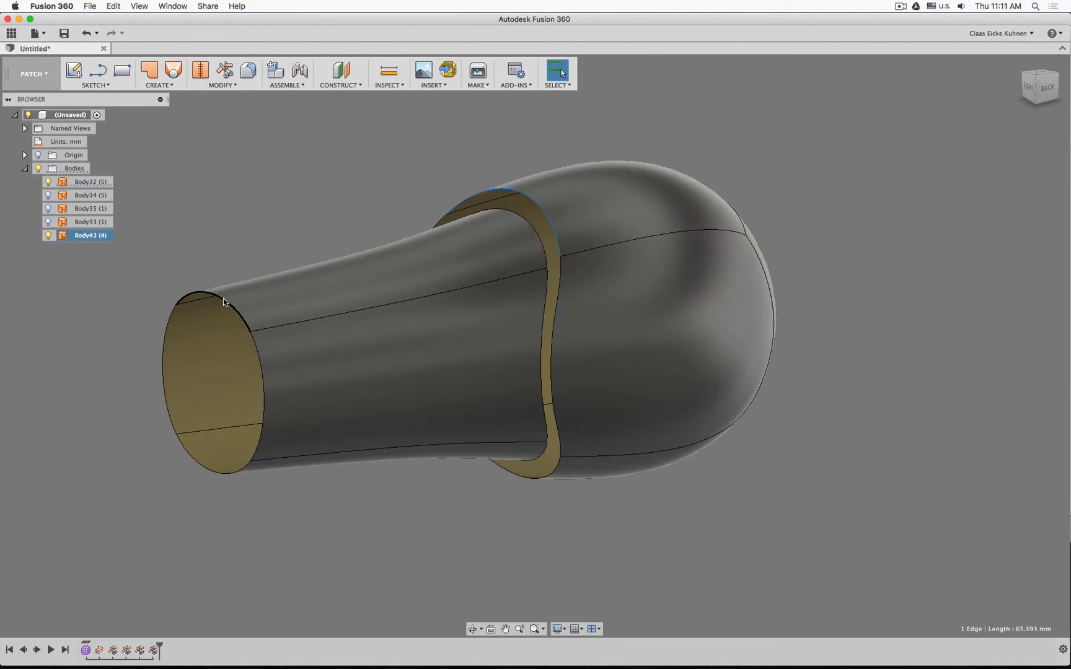
left_click(528, 215)
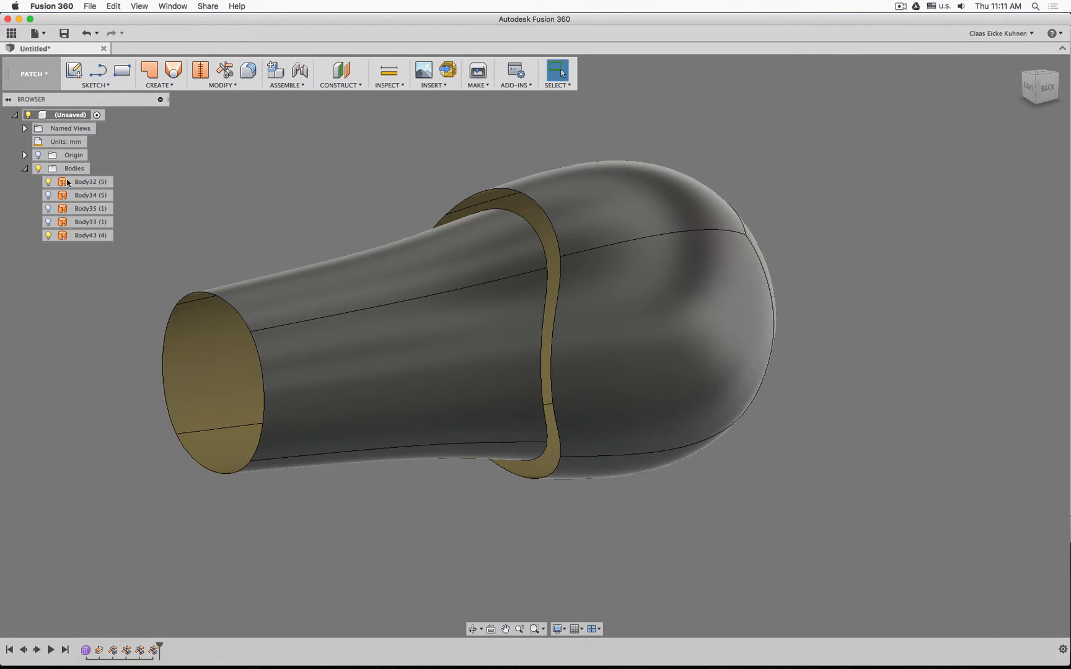
left_click(47, 222)
middle_click_drag(578, 185, 731, 244, "shift")
left_click(1041, 91)
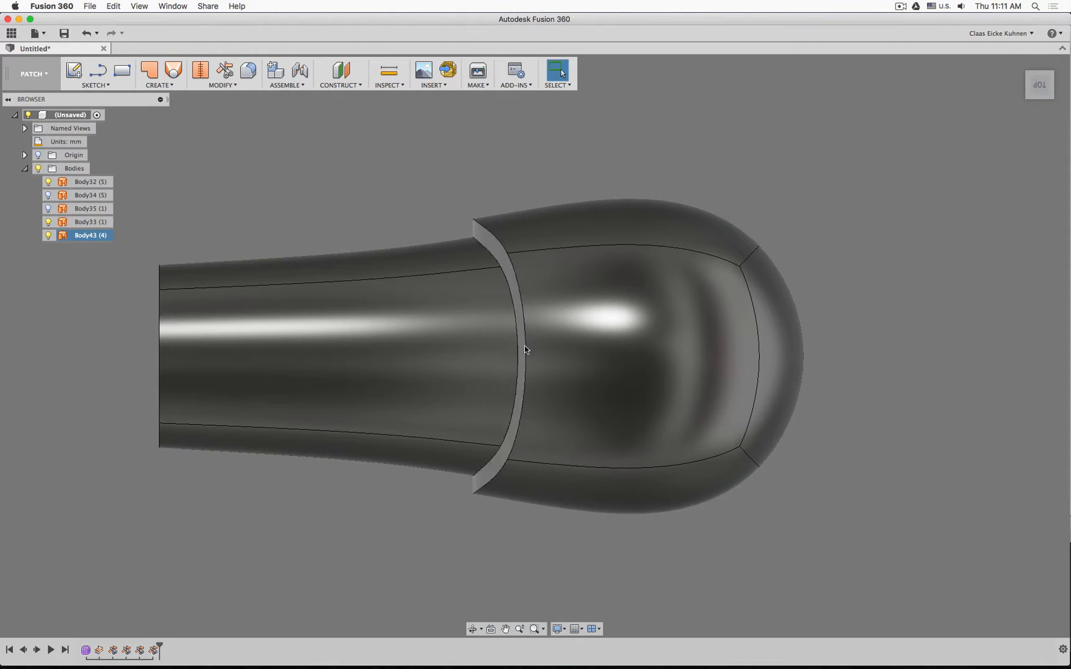
middle_click_drag(984, 126, 992, 181, "shift")
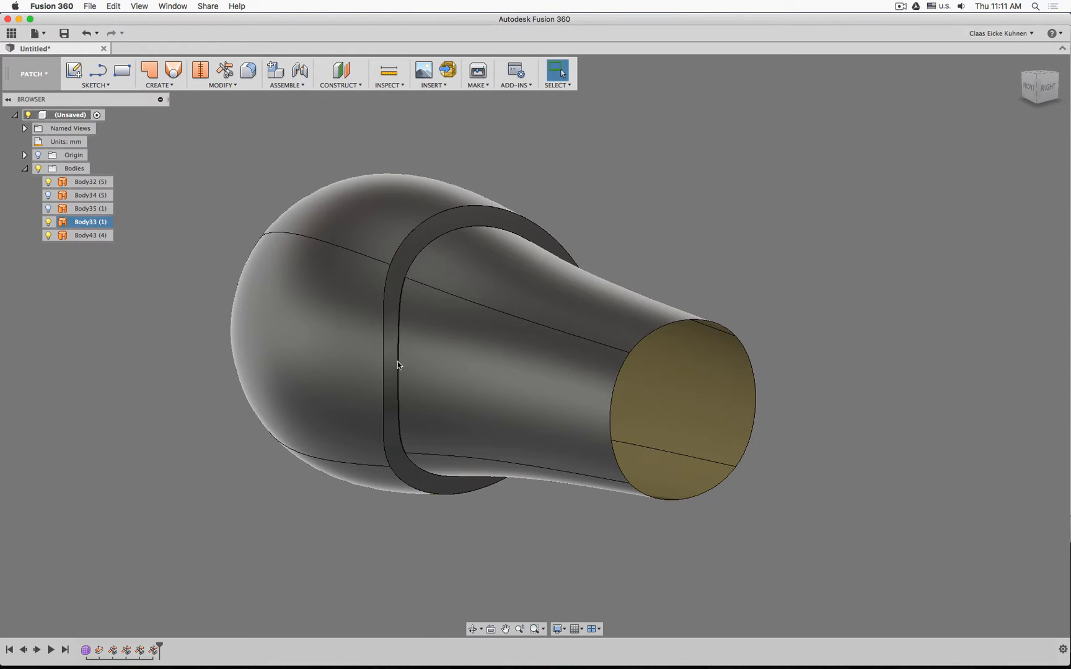
Reopen the sculpted base form and start Edit Form with the selection filter limited to edges
double_click(86, 651)
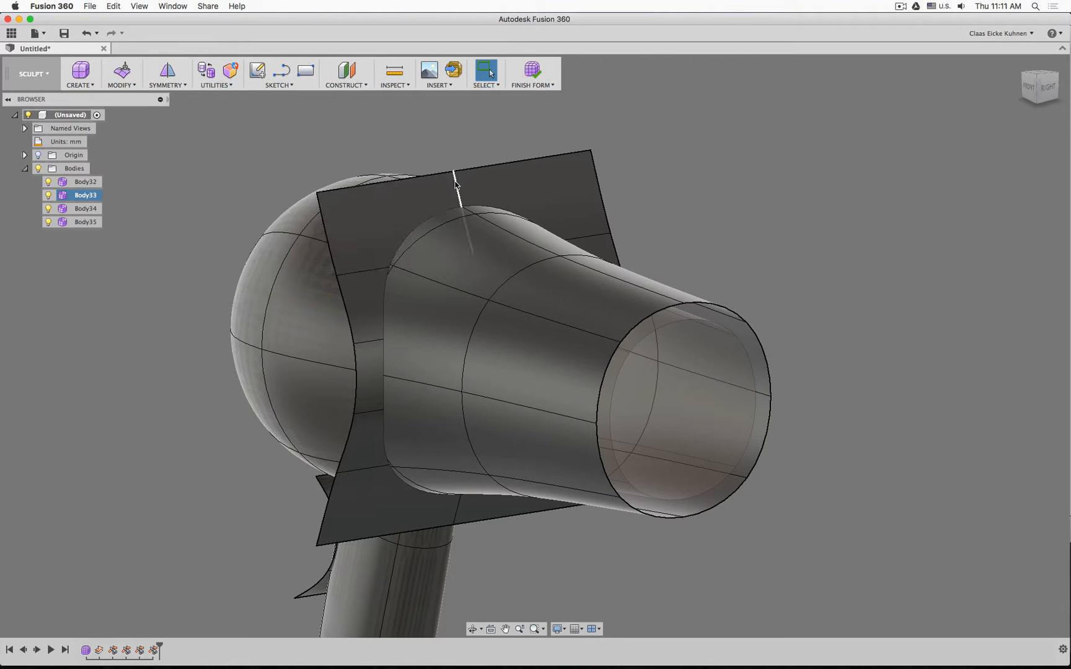
left_click(126, 87)
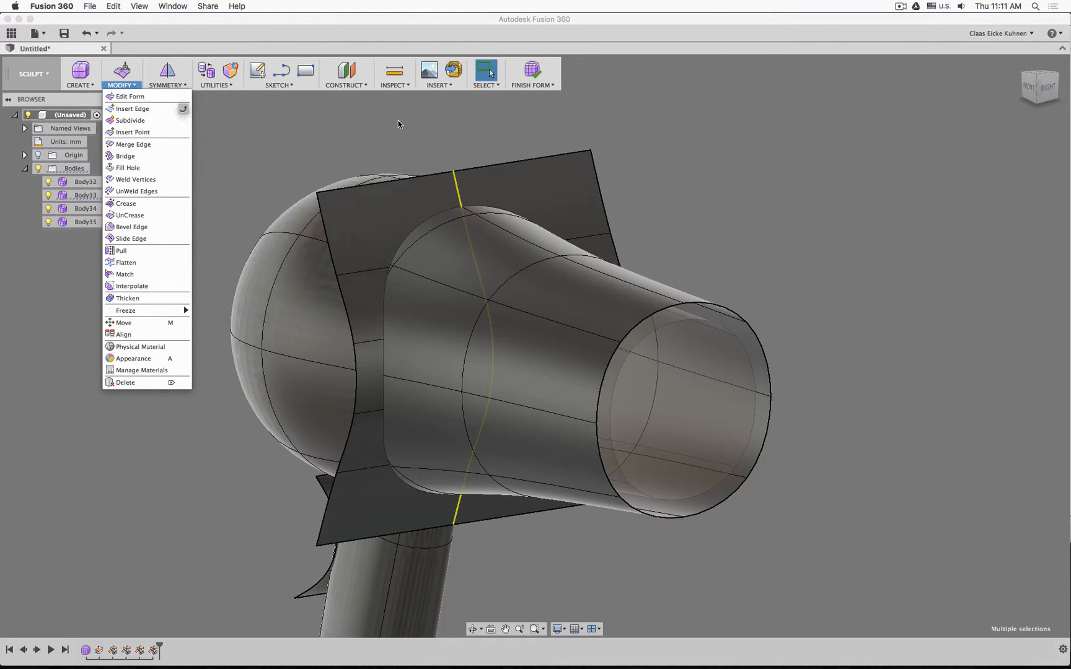
mouse_move(797, 267)
middle_mouse_down("shift")
mouse_move(808, 266)
mouse_move(784, 259)
middle_mouse_up("shift")
key("Escape")
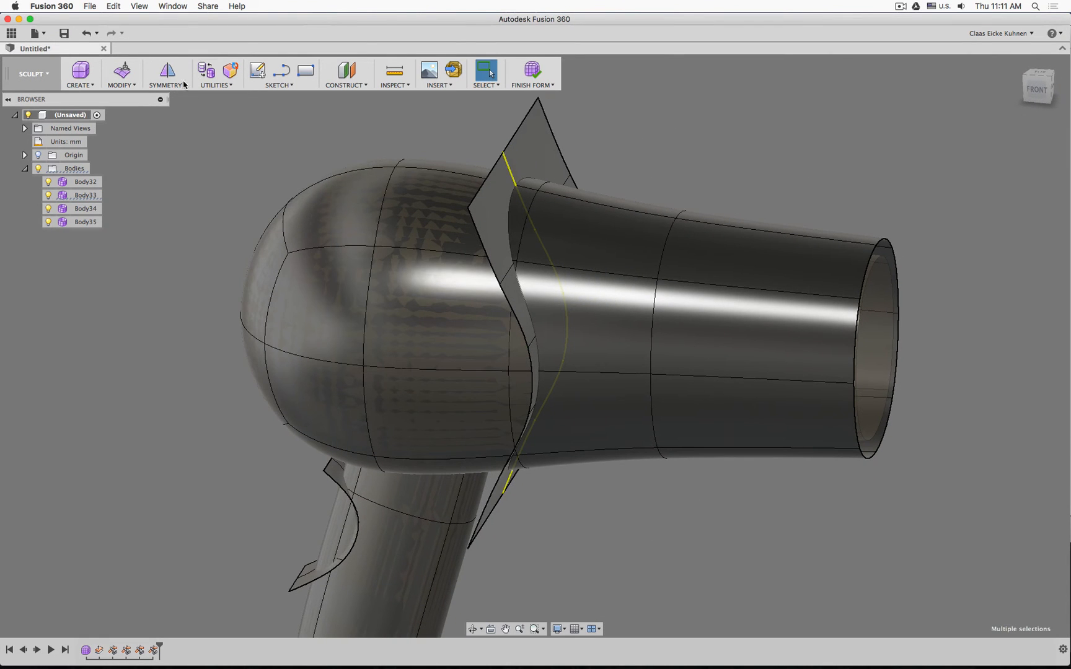
left_click(122, 71)
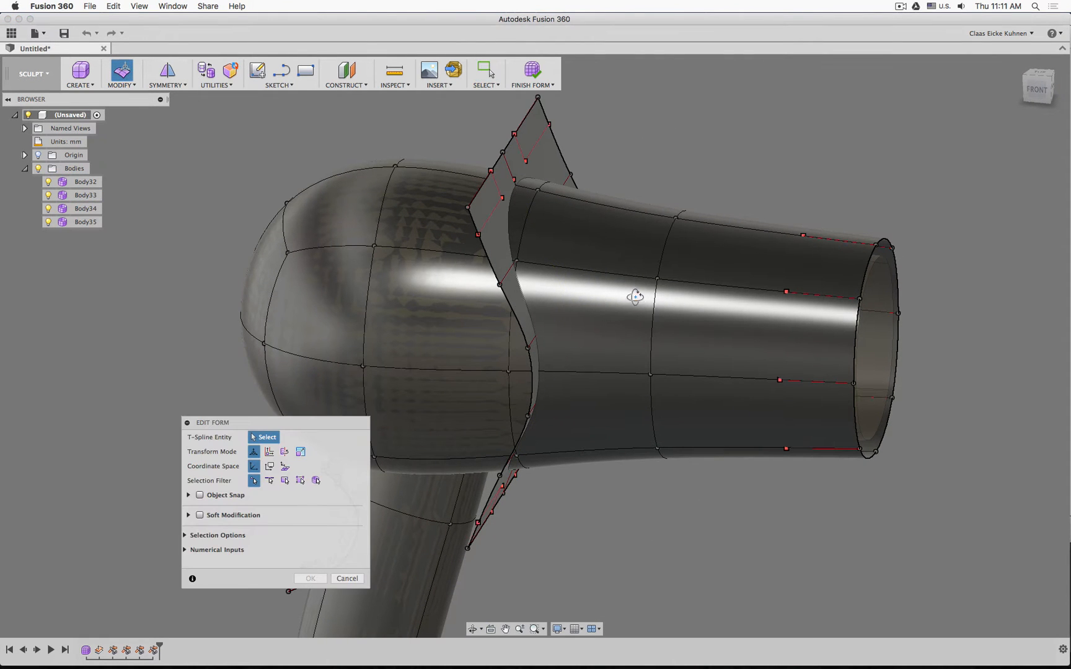
middle_click_drag(635, 297, 442, 368, "shift")
left_click(269, 481)
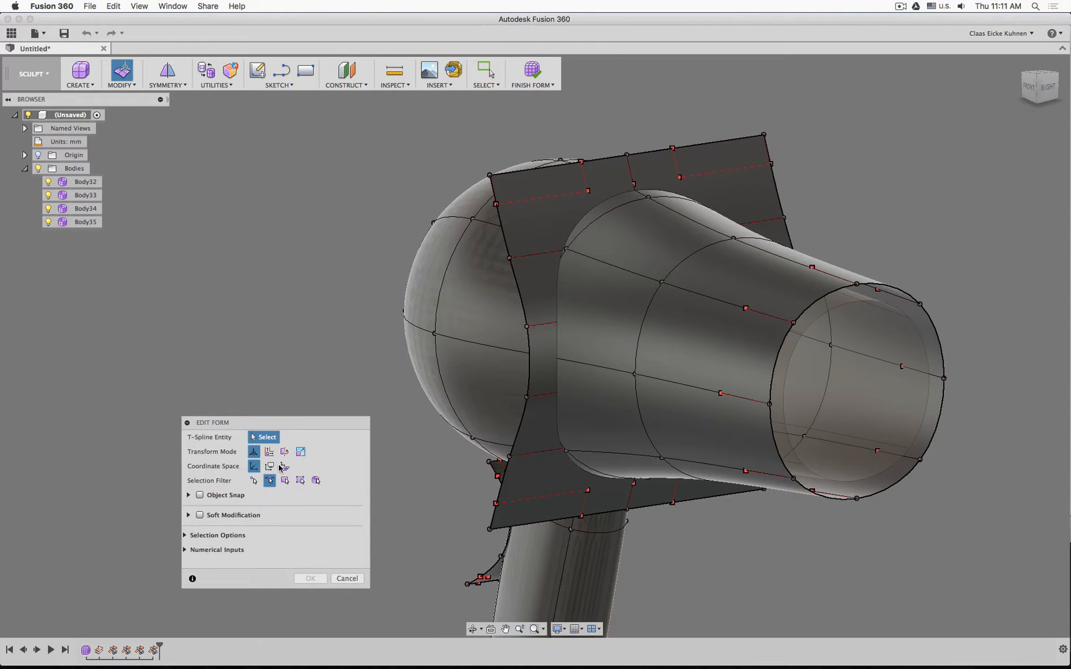
left_click_drag(298, 426, 291, 276)
Move the three middle edges of the curved trim surface Body33 about 23.2 mm toward the nozzle opening
middle_click_drag(527, 400, 566, 385, "shift")
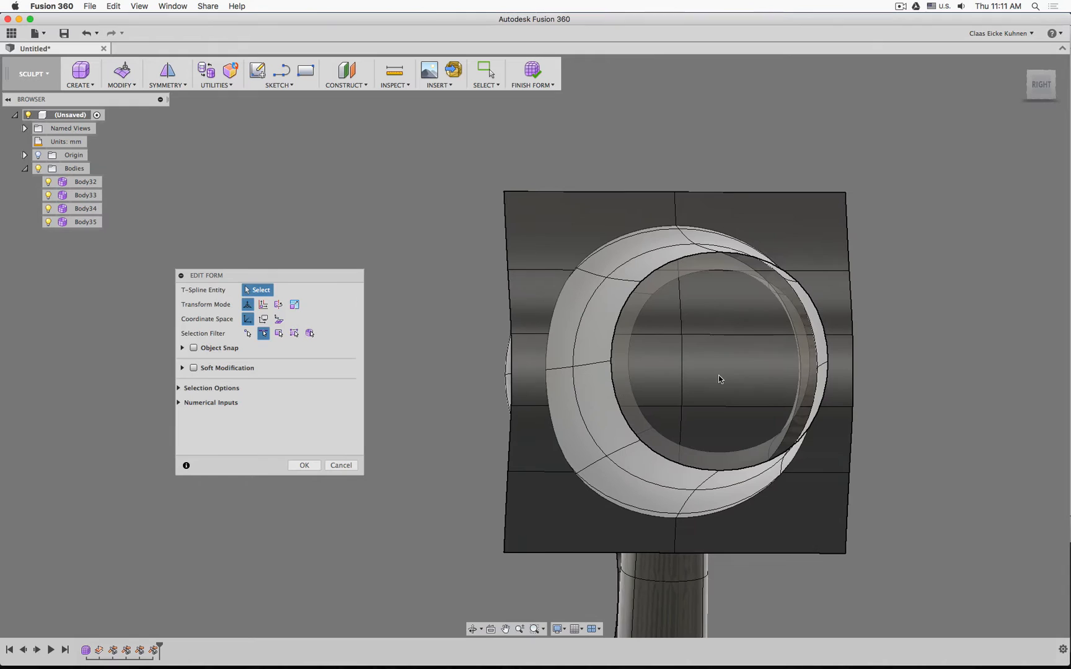
double_click(684, 376)
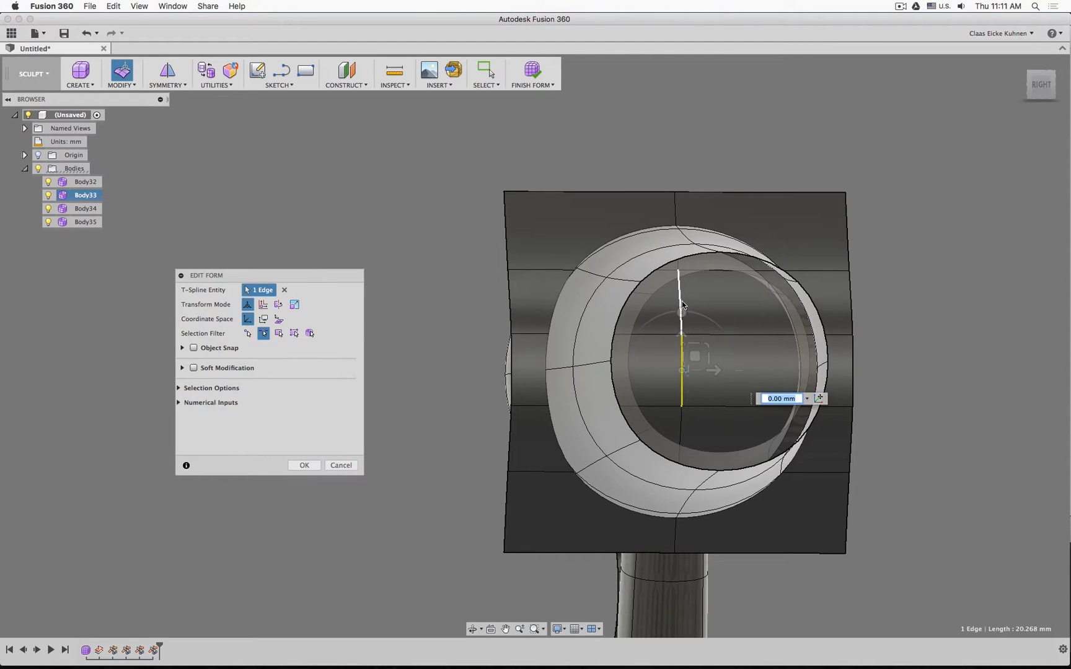
left_click(680, 436, "shift")
middle_click_drag(633, 373, 699, 360, "shift")
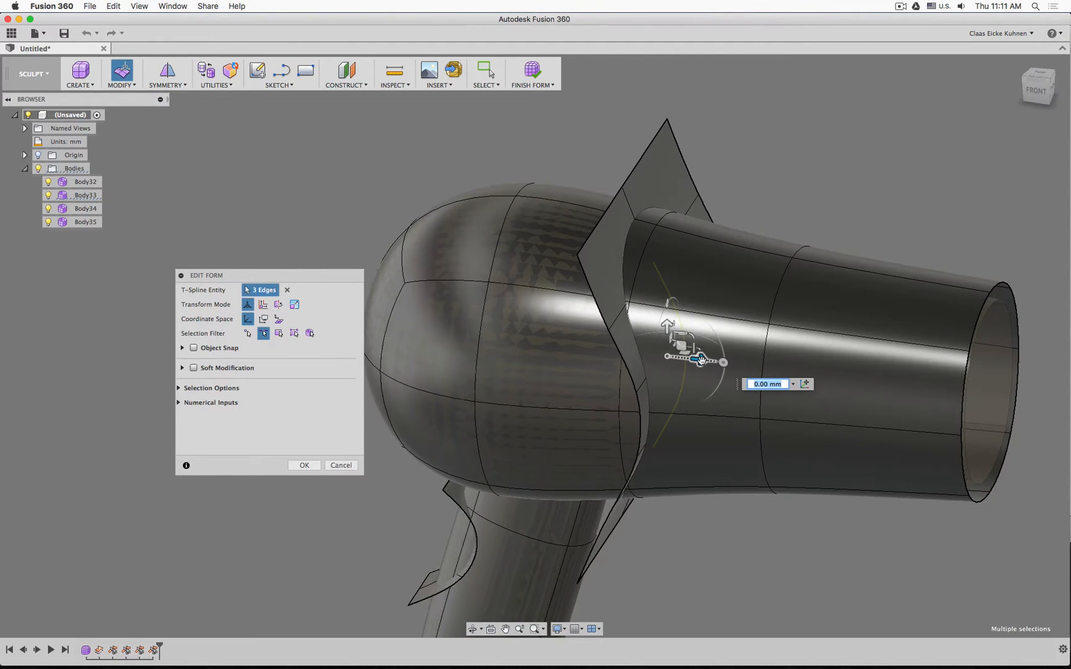
left_click_drag(701, 359, 781, 373)
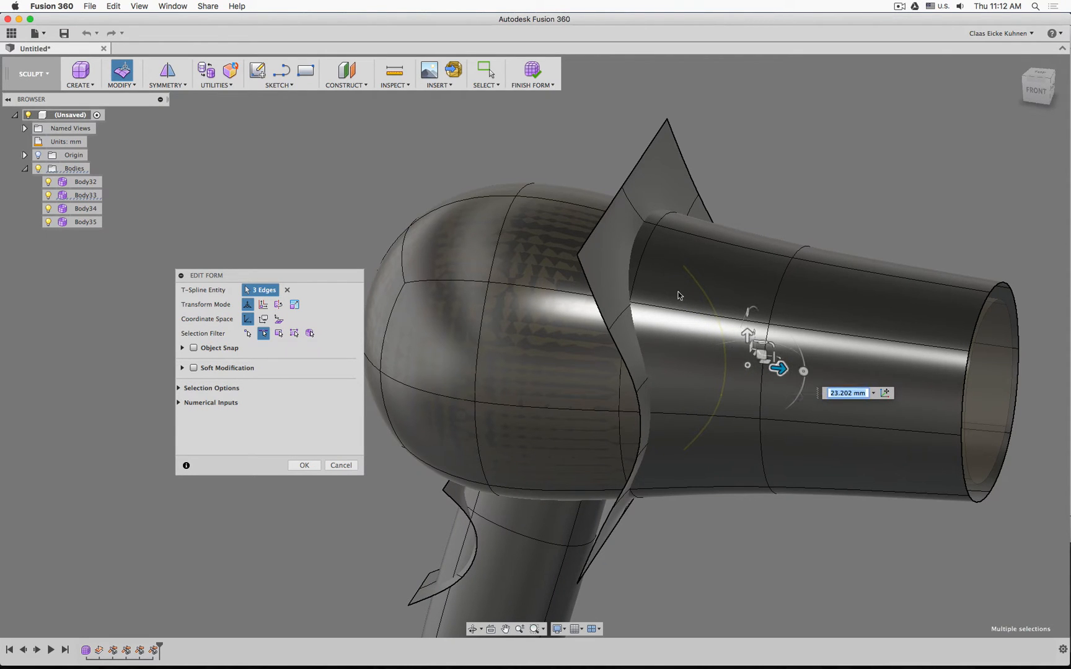
Shift the outermost upper and lower edges of Body33's centre row slightly back toward the rear of the barrel
left_click(638, 214)
middle_click_drag(645, 217, 679, 539, "shift")
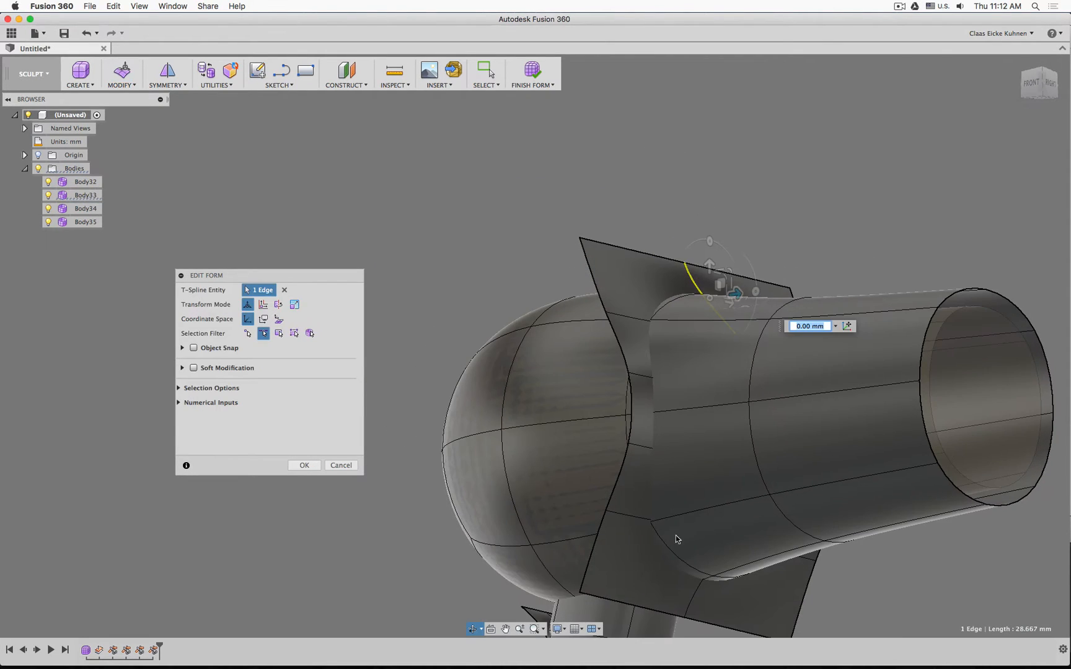
left_click(689, 606, "shift")
middle_click_drag(675, 471, 722, 490, "shift")
left_click_drag(732, 426, 717, 425)
middle_click_drag(717, 422, 729, 296, "shift")
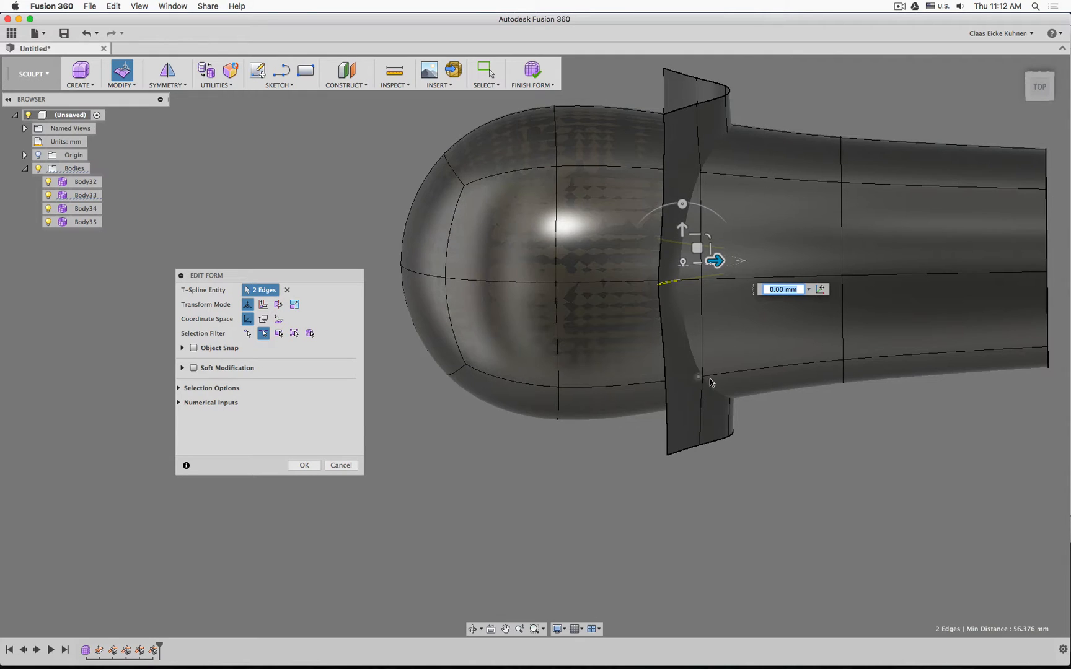
middle_click_drag(701, 355, 712, 179, "shift")
left_click_drag(713, 183, 710, 188)
middle_click_drag(710, 187, 661, 275, "shift")
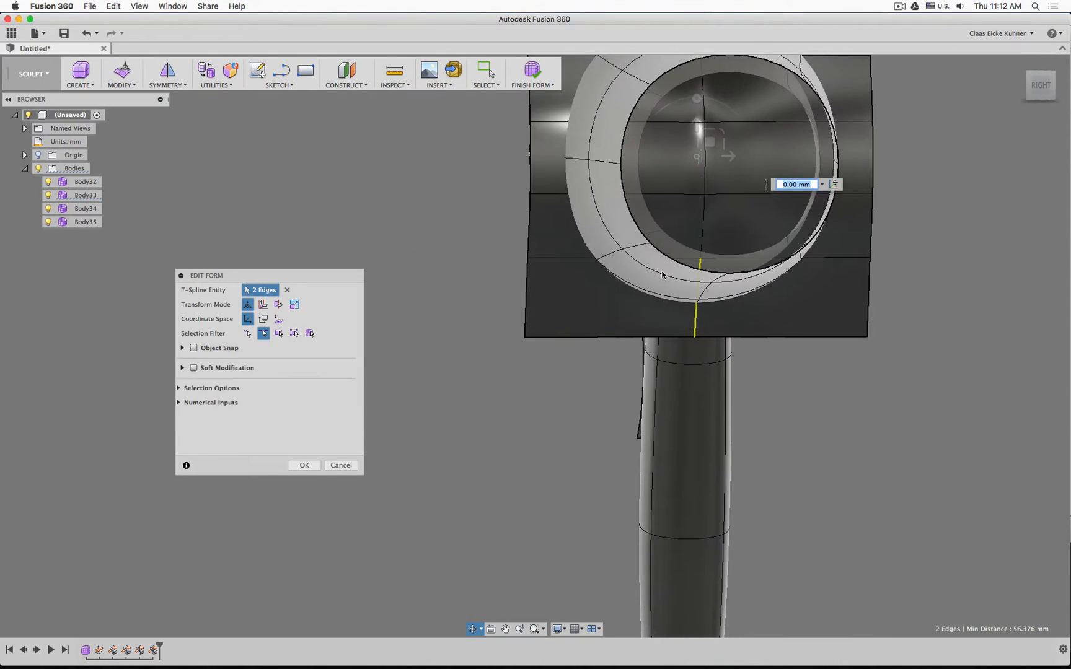
Try moving the three middle edges of Body33's centre row about 8.5 mm toward the nozzle and finish the form
left_click(703, 186, "shift")
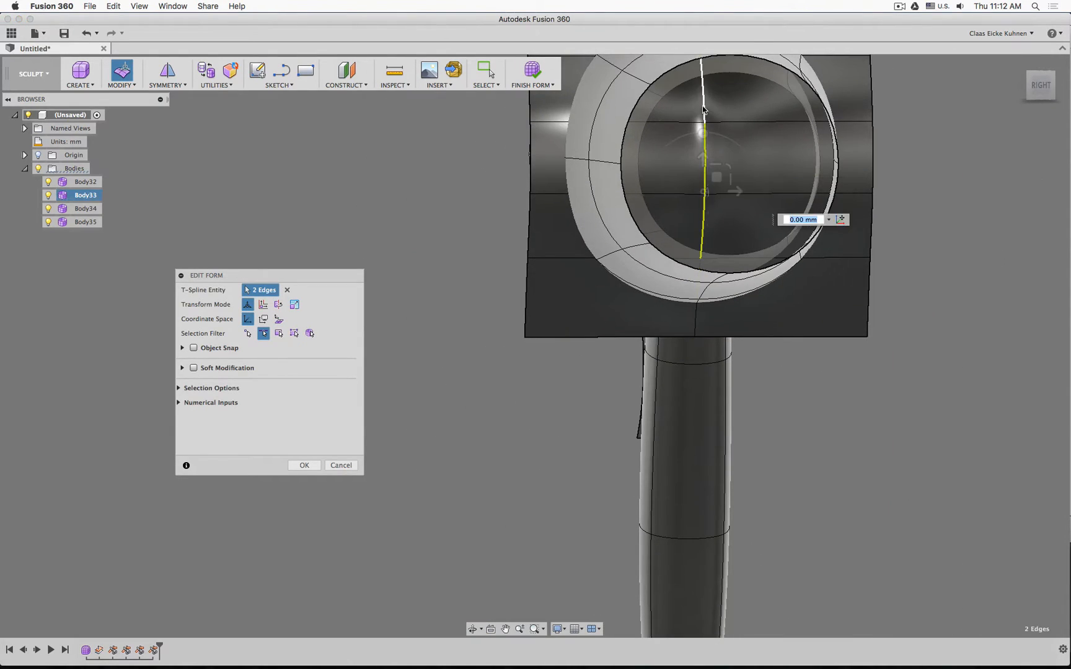
middle_click_drag(645, 197, 760, 222, "shift")
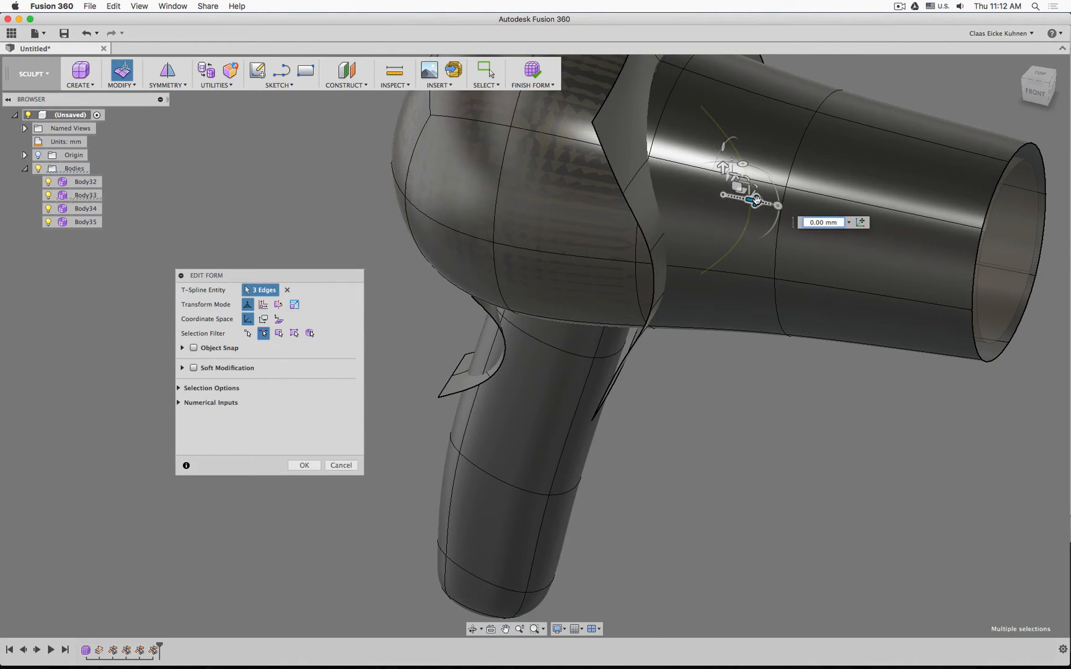
left_click_drag(758, 201, 784, 207)
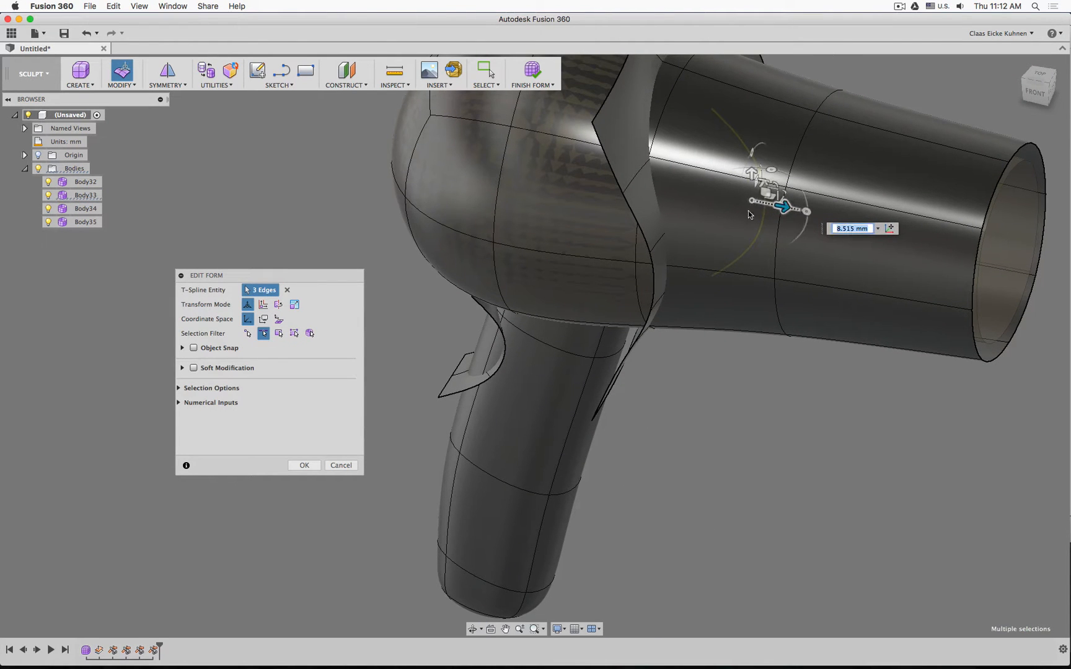
left_click(304, 466)
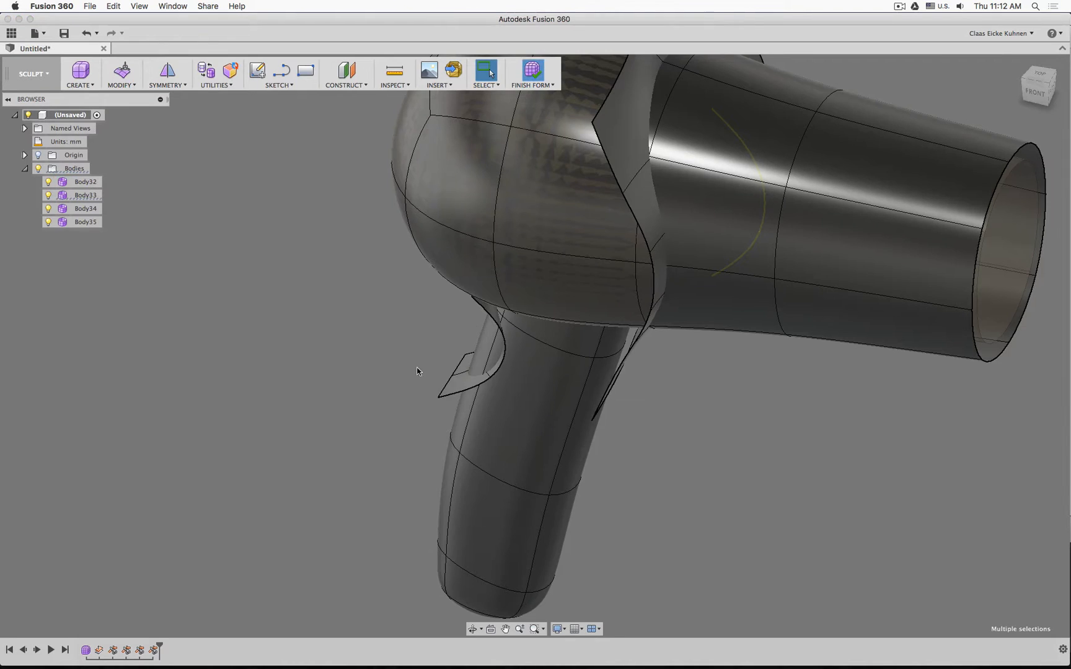
middle_click_drag(442, 291, 389, 407)
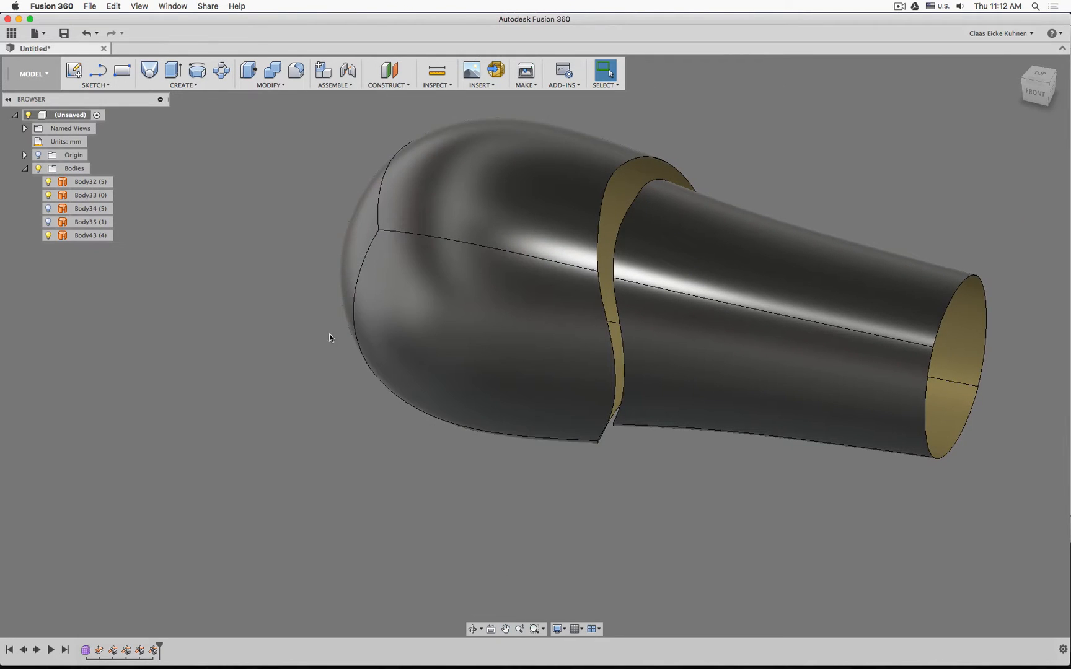
Roll back the timeline and remove the last two surface trims that cut Body33 against the barrel shells
left_click(48, 210)
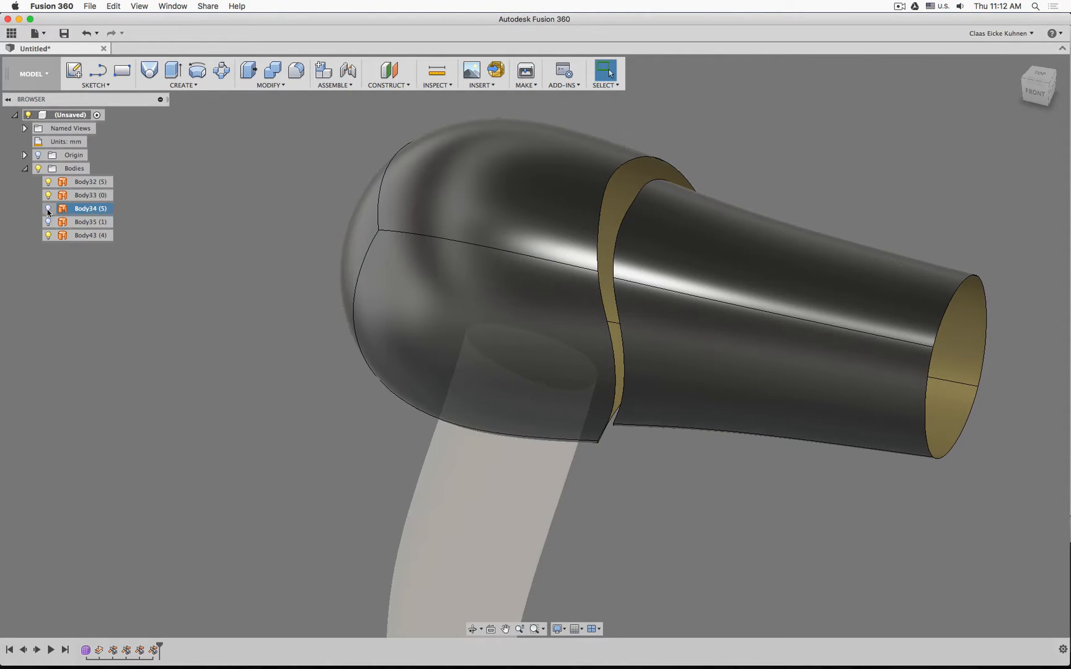
middle_click_drag(134, 441, 271, 396, "shift")
left_click(153, 651)
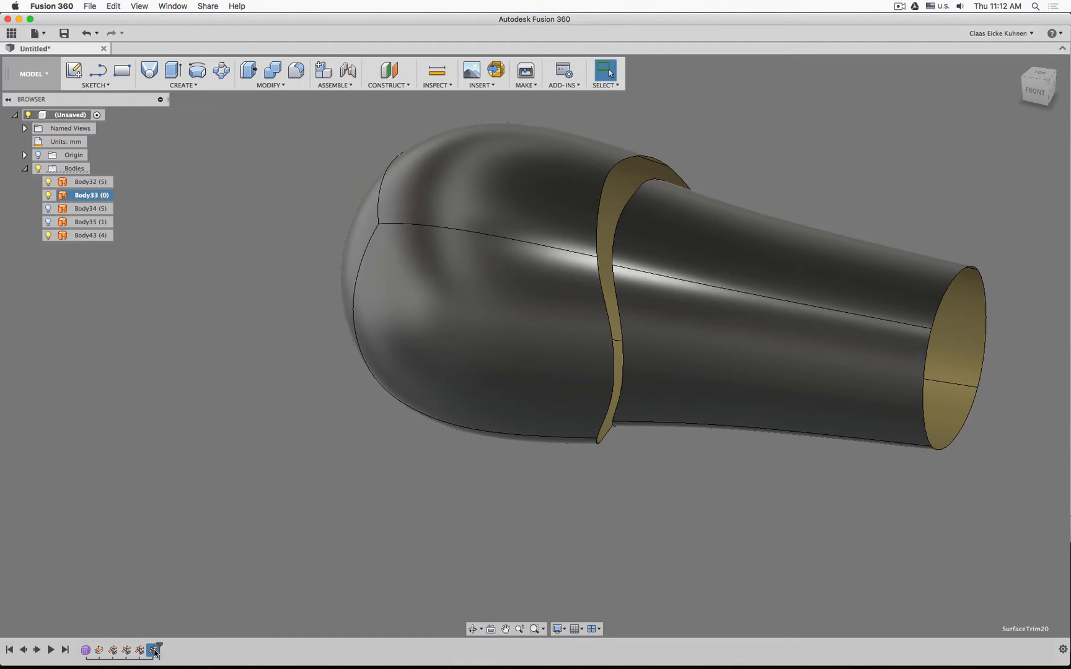
left_click_drag(159, 644, 132, 644)
middle_click_drag(306, 490, 335, 491, "shift")
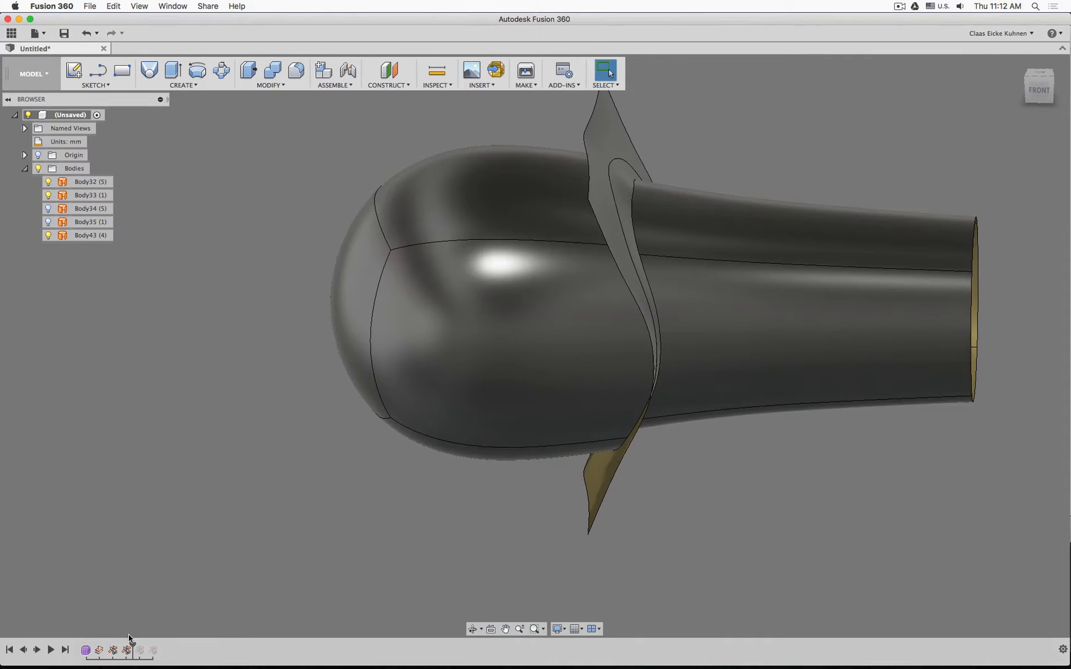
left_click_drag(132, 644, 140, 646)
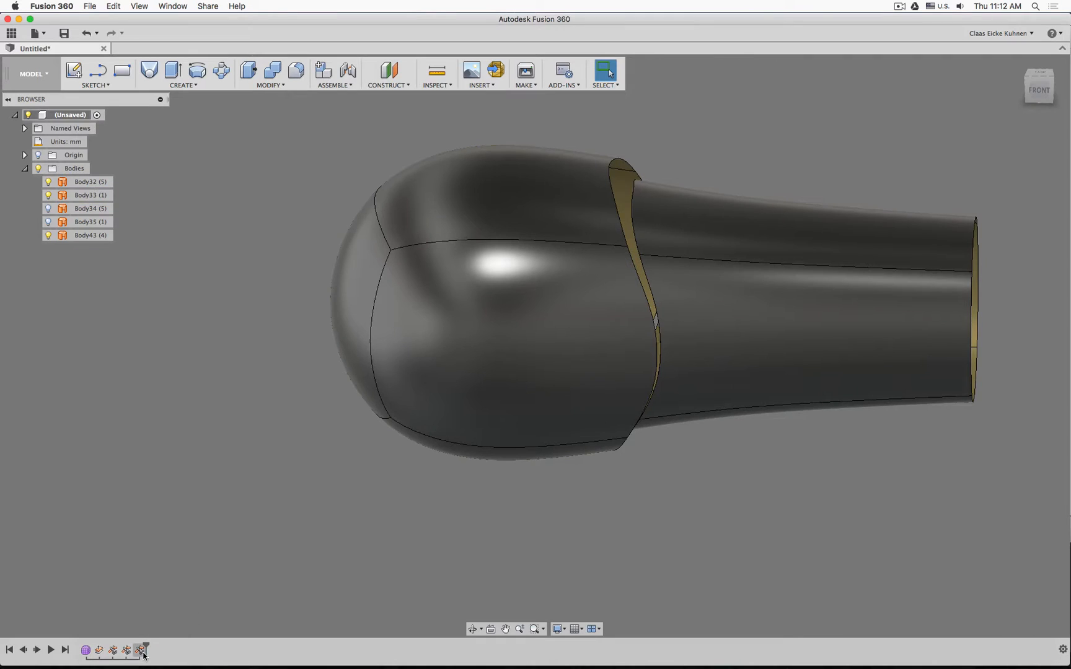
left_click_drag(141, 649, 132, 648)
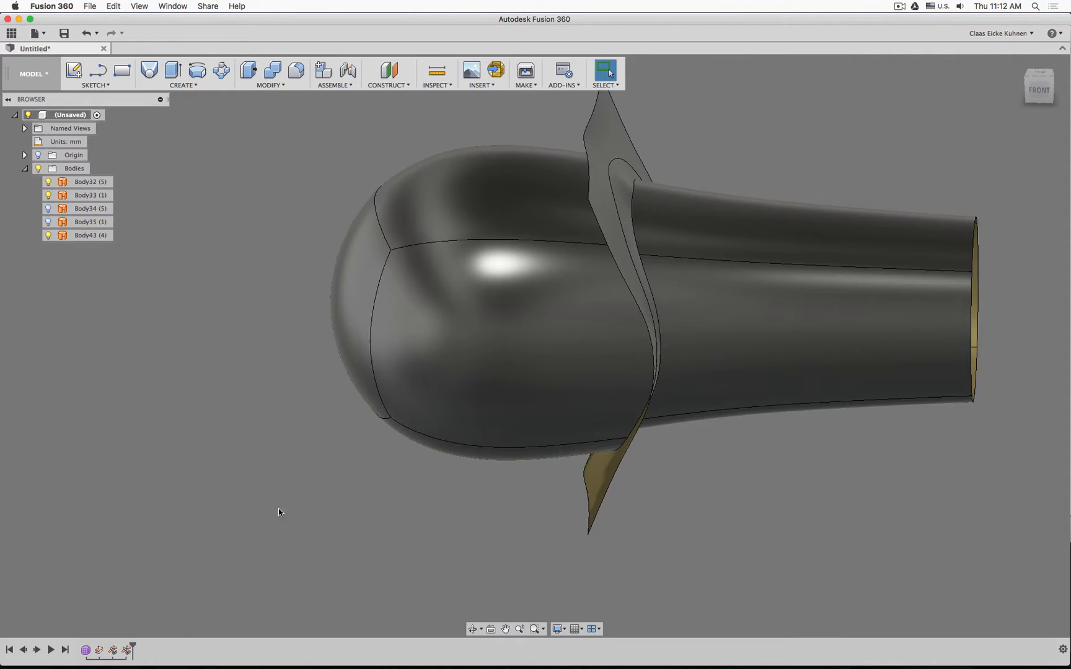
Switch to the Patch workspace and trim away the part of Body33 outside the rear shell, using Body32 as the trim tool
left_click(28, 74)
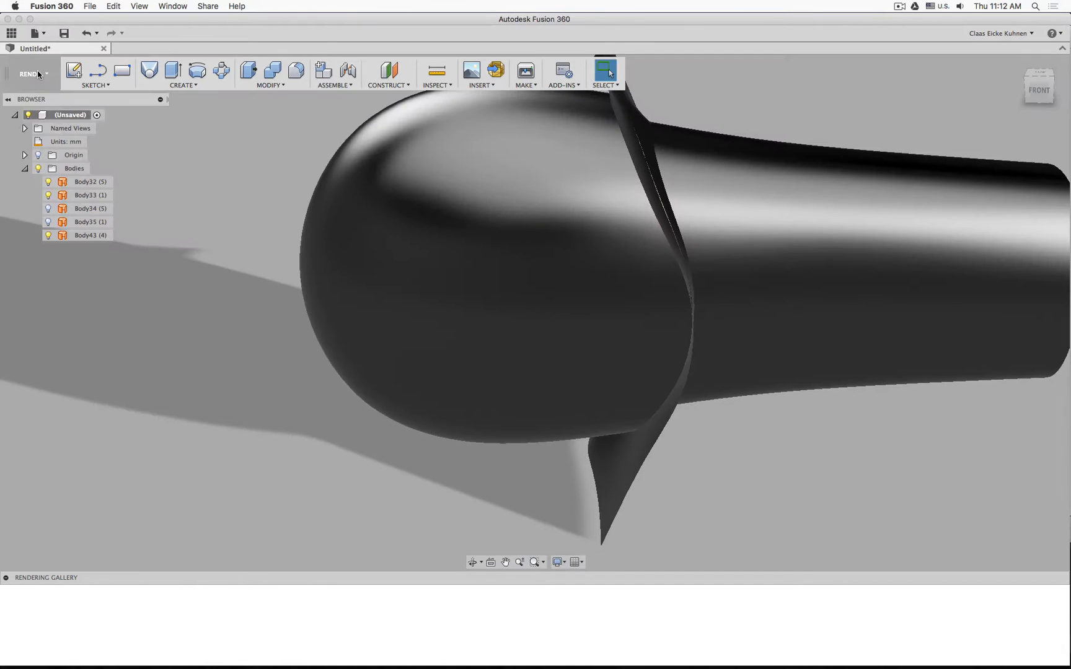
left_click(36, 75)
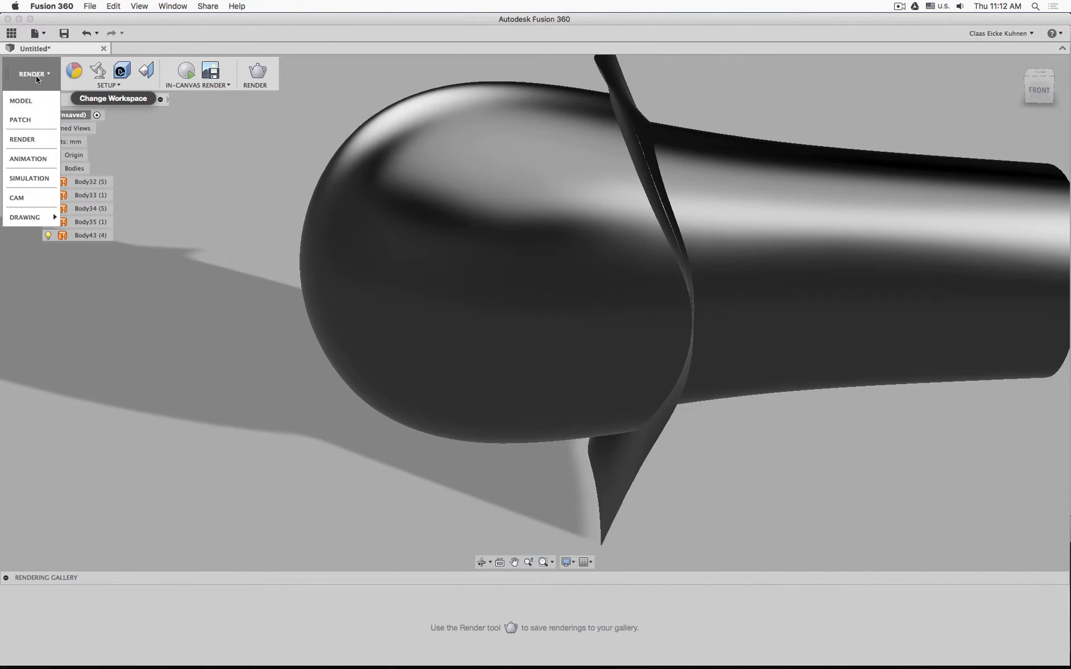
left_click(36, 117)
left_click(226, 72)
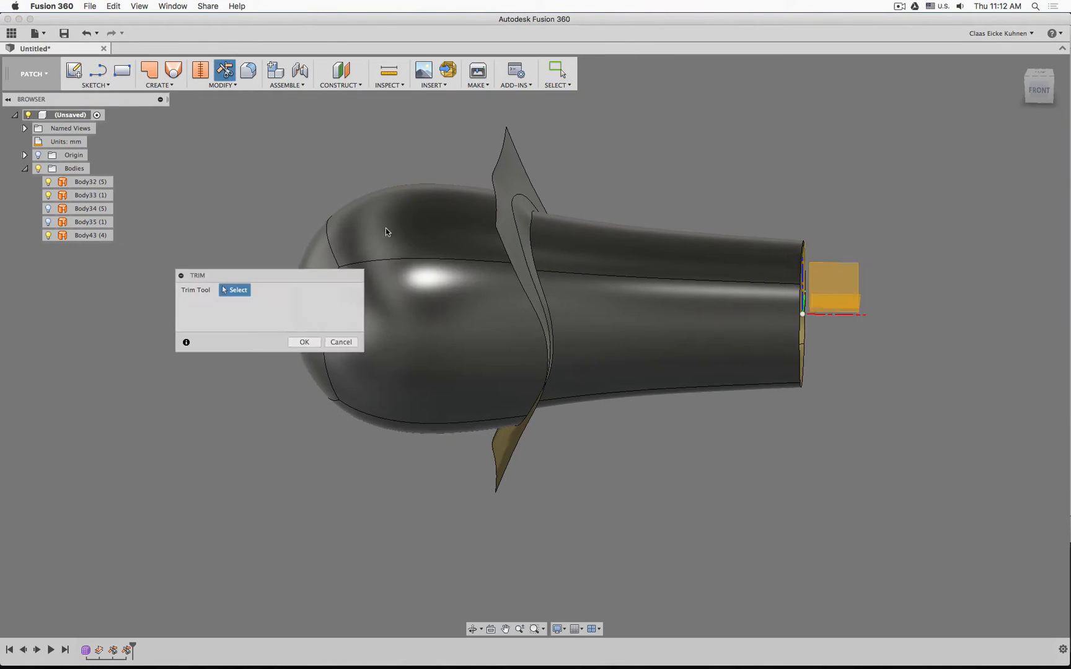
left_click(461, 313)
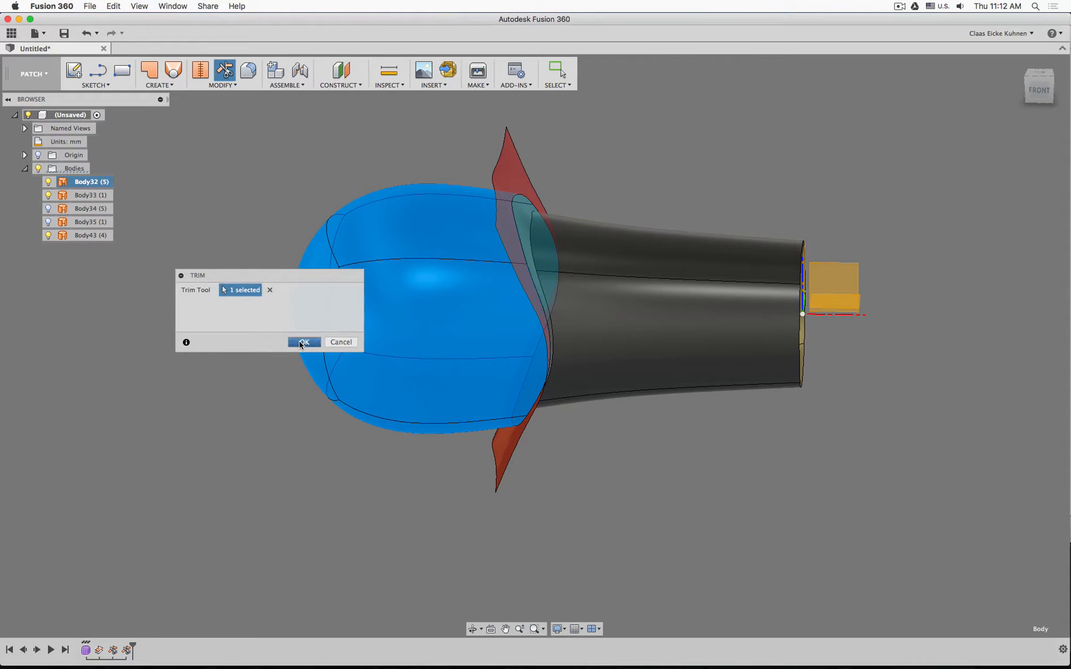
left_click(301, 344)
Trim away the part of Body33 inside the nozzle shell using Body43 as the tool, and check the seam from the front
right_click(562, 464)
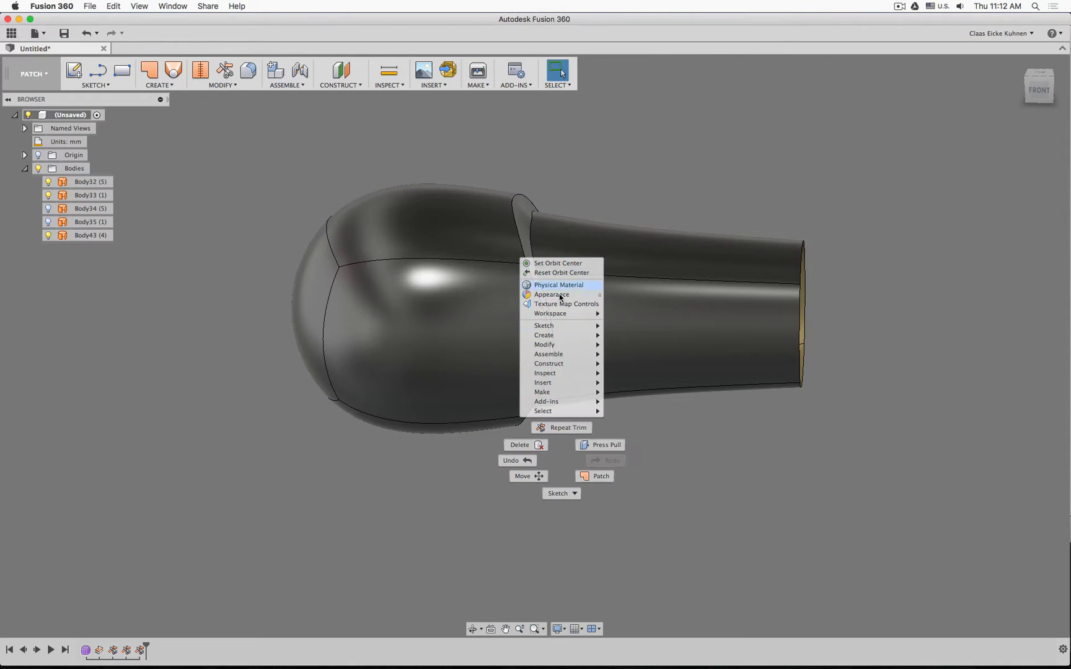
left_click(556, 430)
left_click(624, 329)
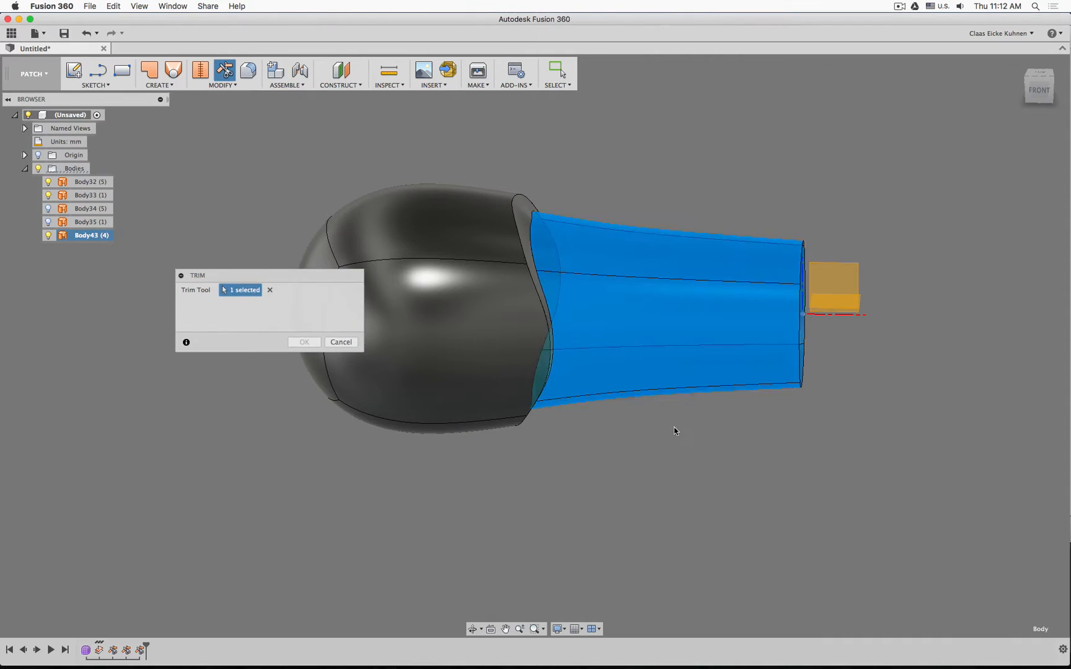
middle_click_drag(674, 429, 573, 372, "shift")
left_click(571, 354)
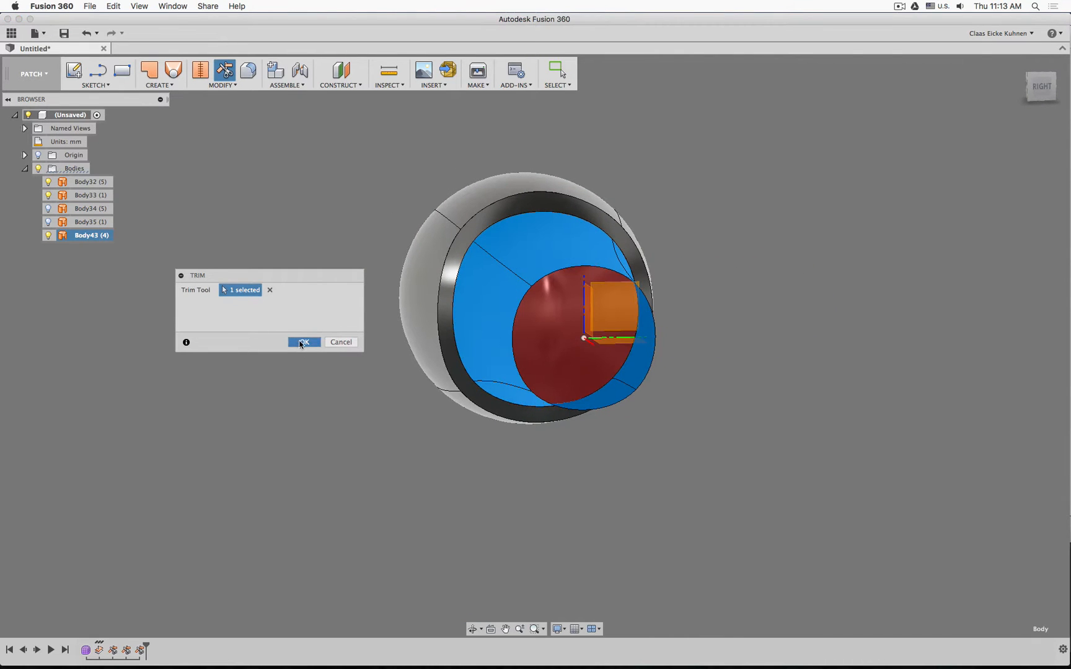
left_click(302, 344)
middle_click_drag(347, 212, 390, 205, "shift")
left_click(1037, 88)
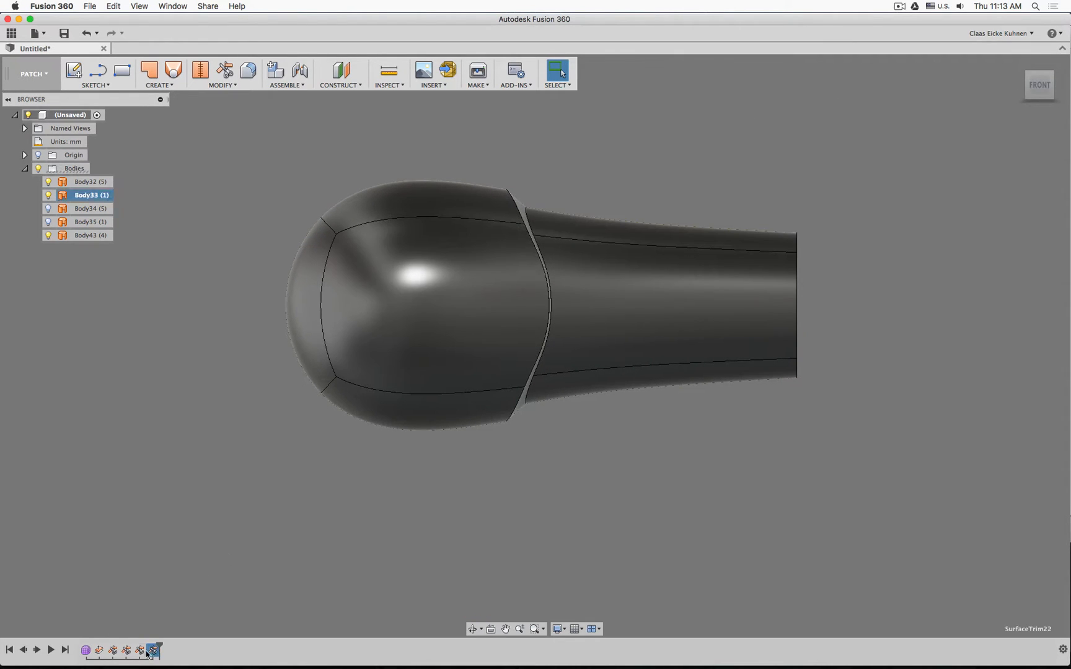
Undo the rebuilt trims and the edge moves on Body33, returning to the sculpted form with its original trim surface
key("super+z")
key("super+z")
key("super+z")
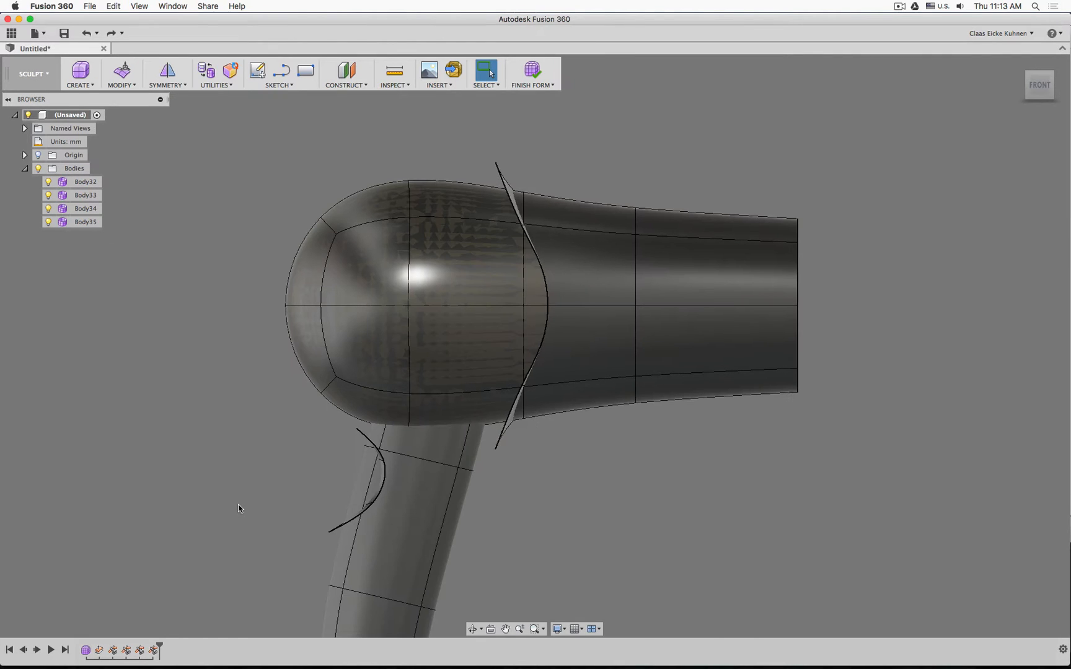
middle_click_drag(267, 493, 237, 512, "shift")
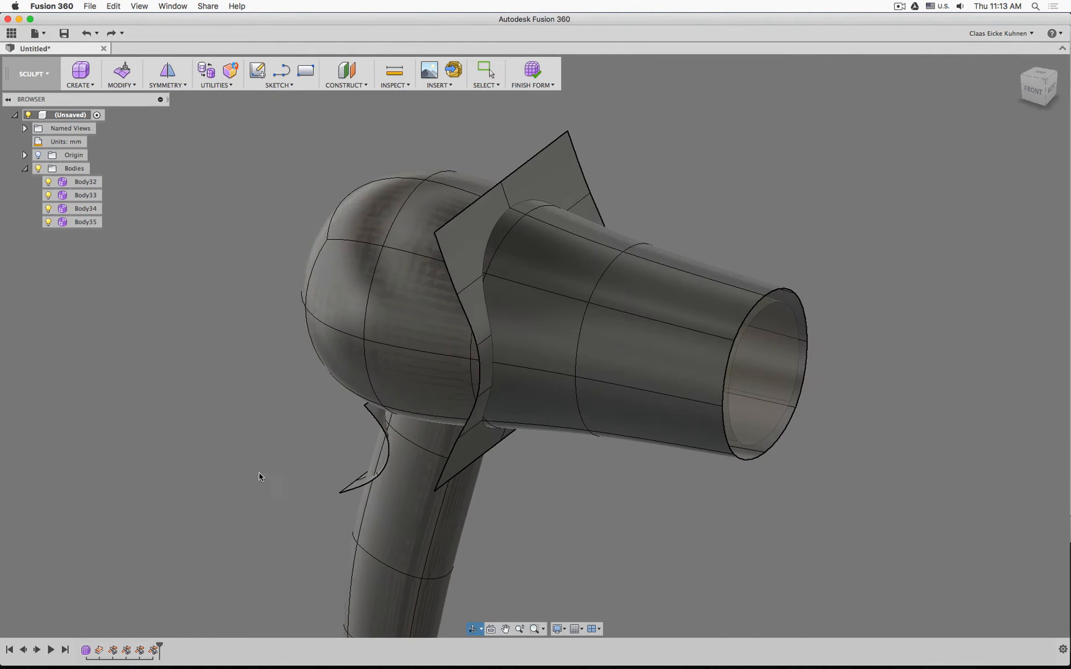
double_click(502, 197)
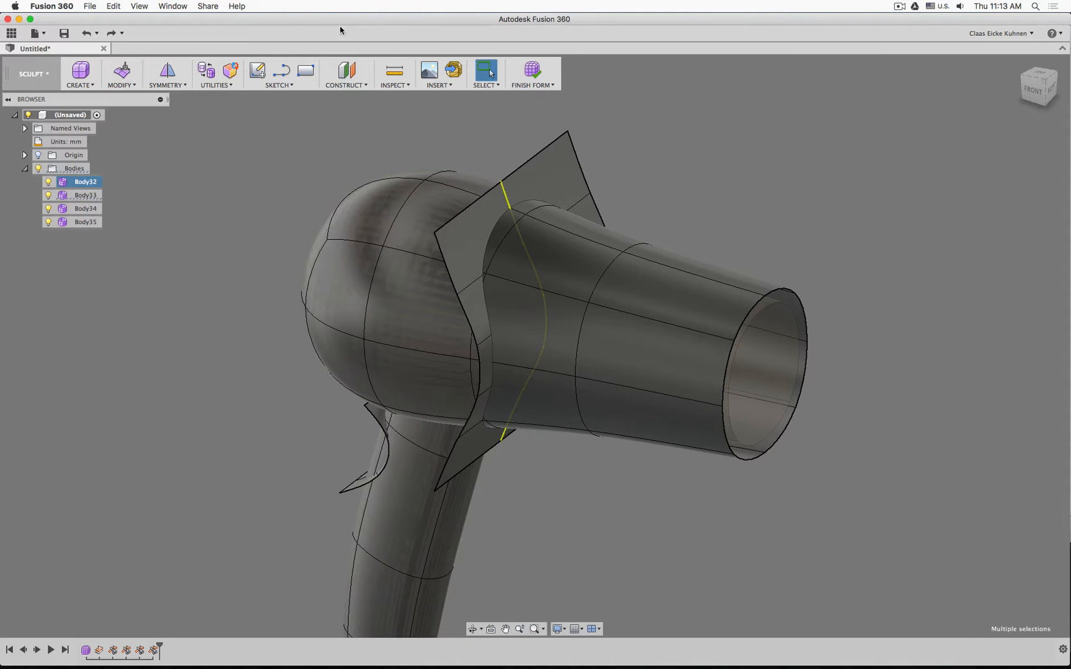
left_click(126, 73)
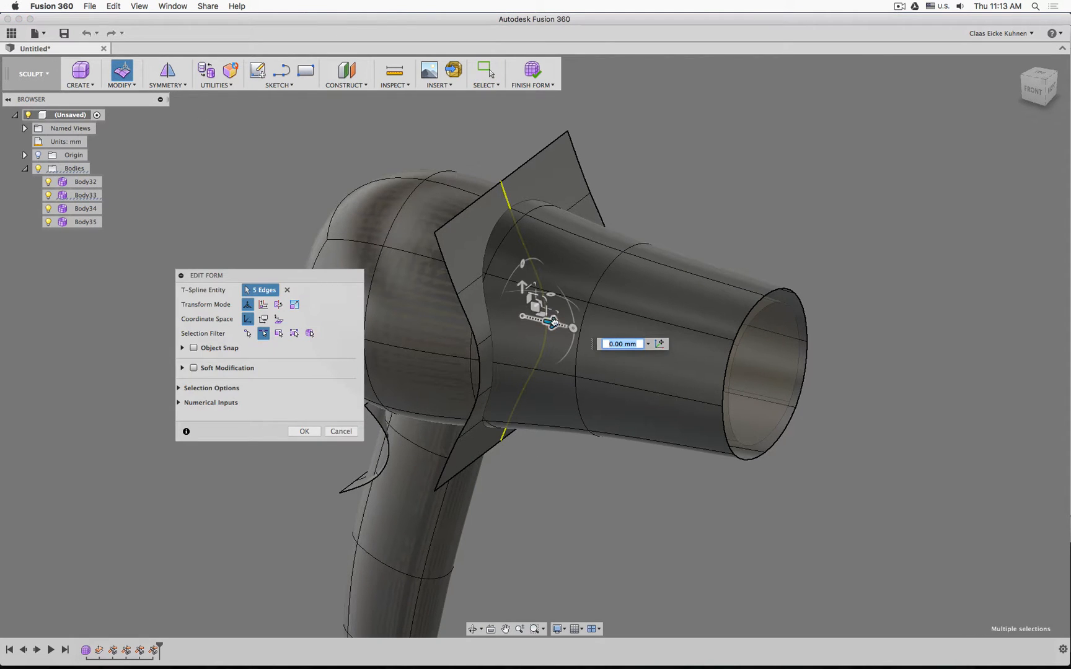
left_click_drag(554, 322, 609, 336)
left_click(342, 432)
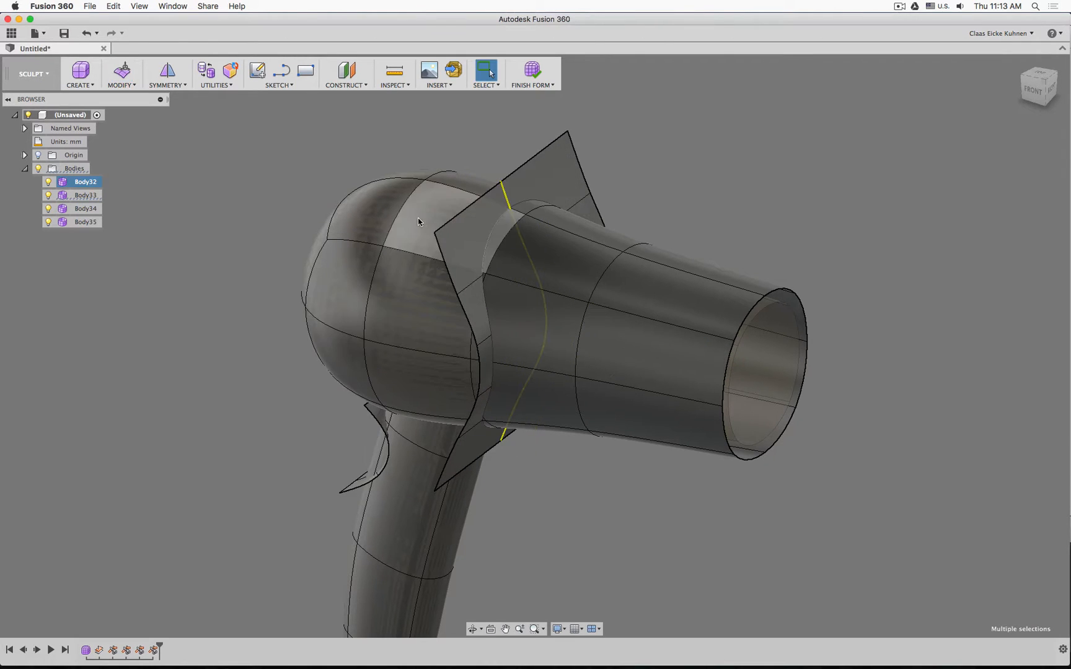
Finish the form and inspect the seam between the rear shell and the nozzle from the front and at an angle
left_click(532, 71)
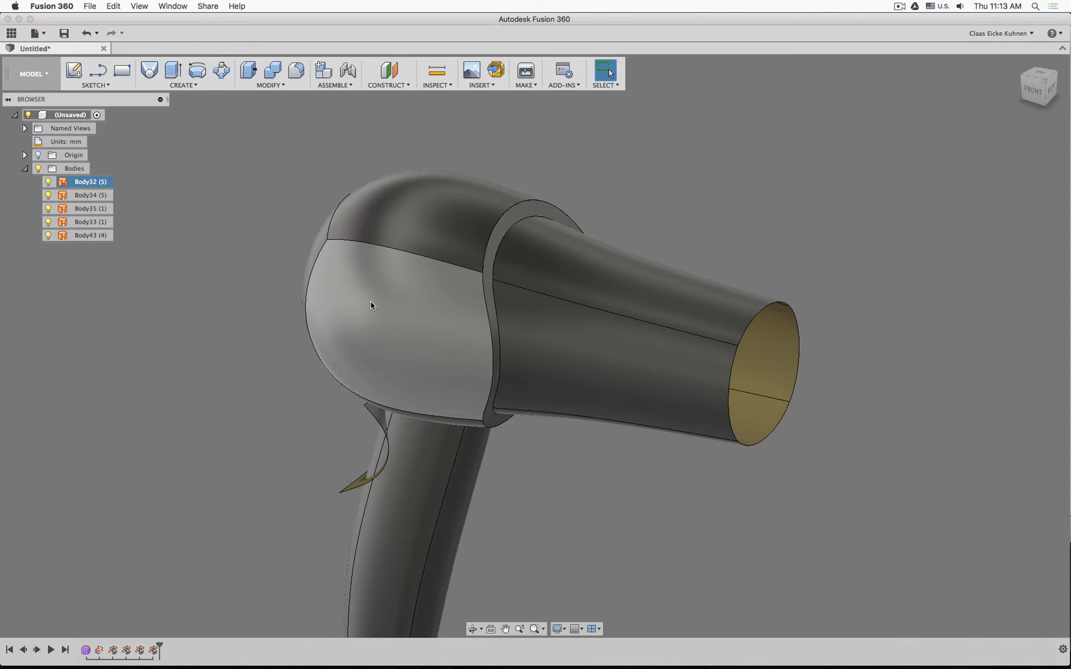
middle_click_drag(370, 306, 333, 323, "shift")
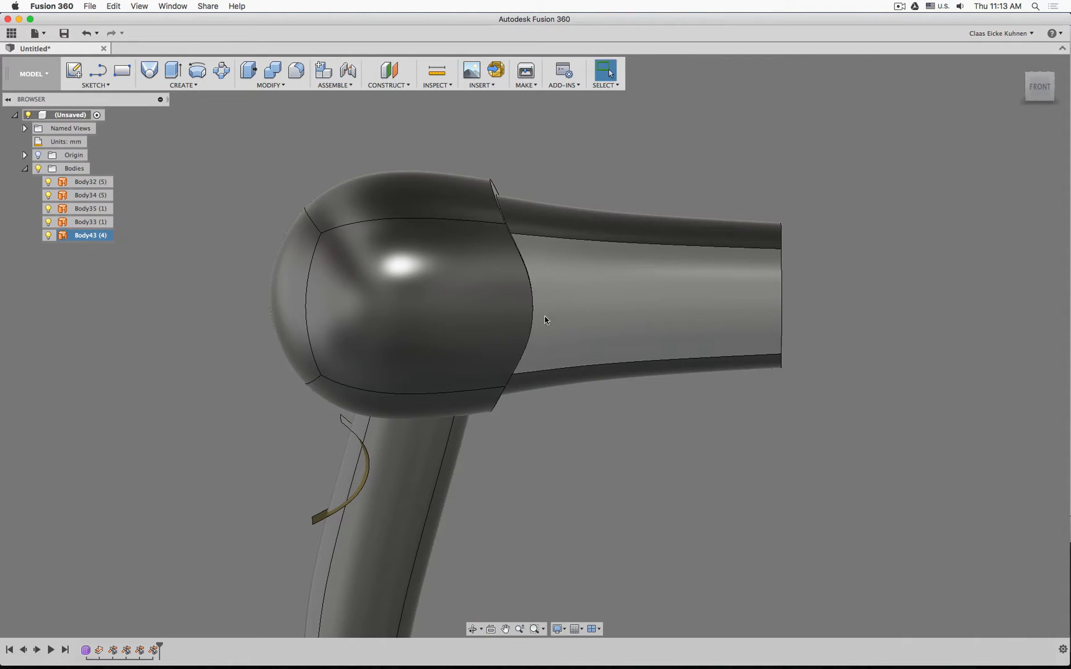
middle_click_drag(516, 410, 534, 437, "shift")
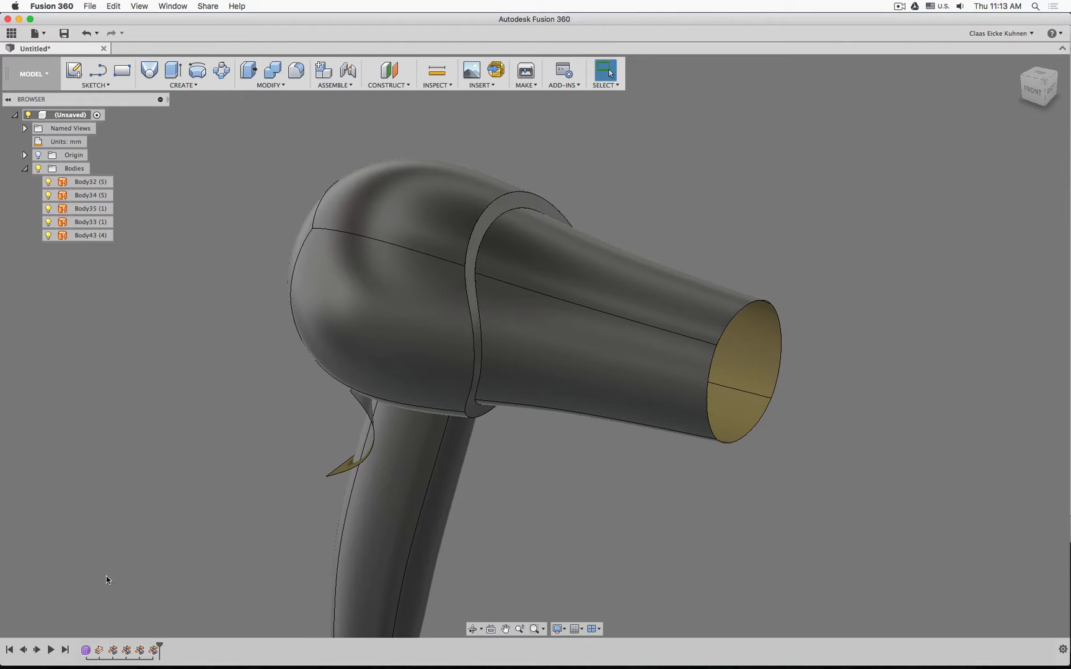
Roll the timeline back before the trims and offset Body33 by 10 mm toward the nozzle as a new surface body
left_click_drag(160, 646, 106, 647)
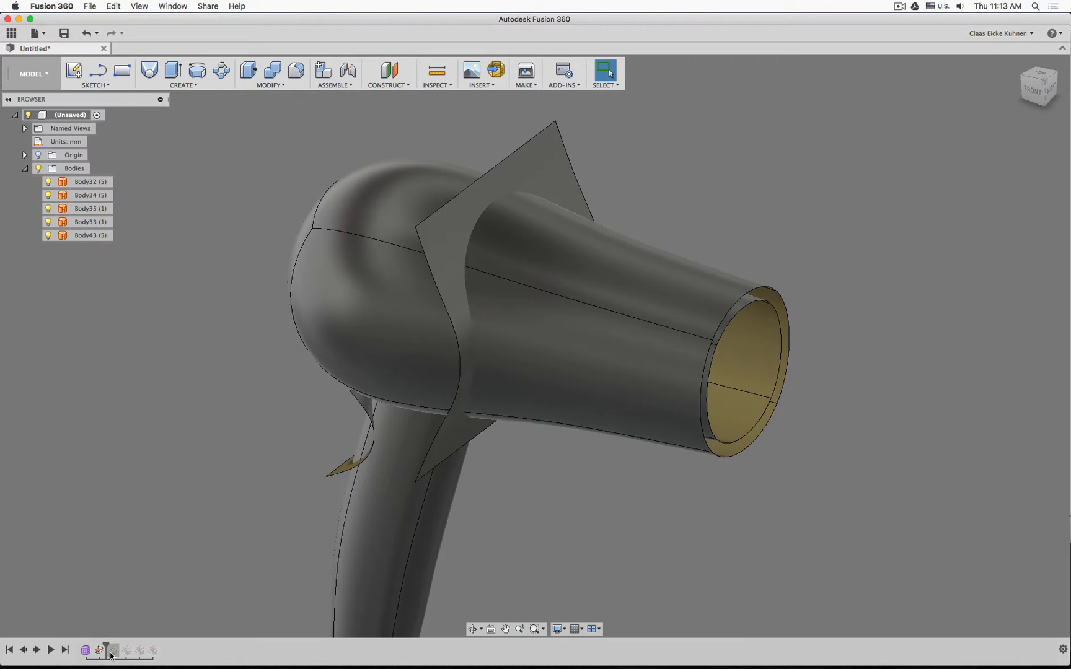
left_click(31, 73)
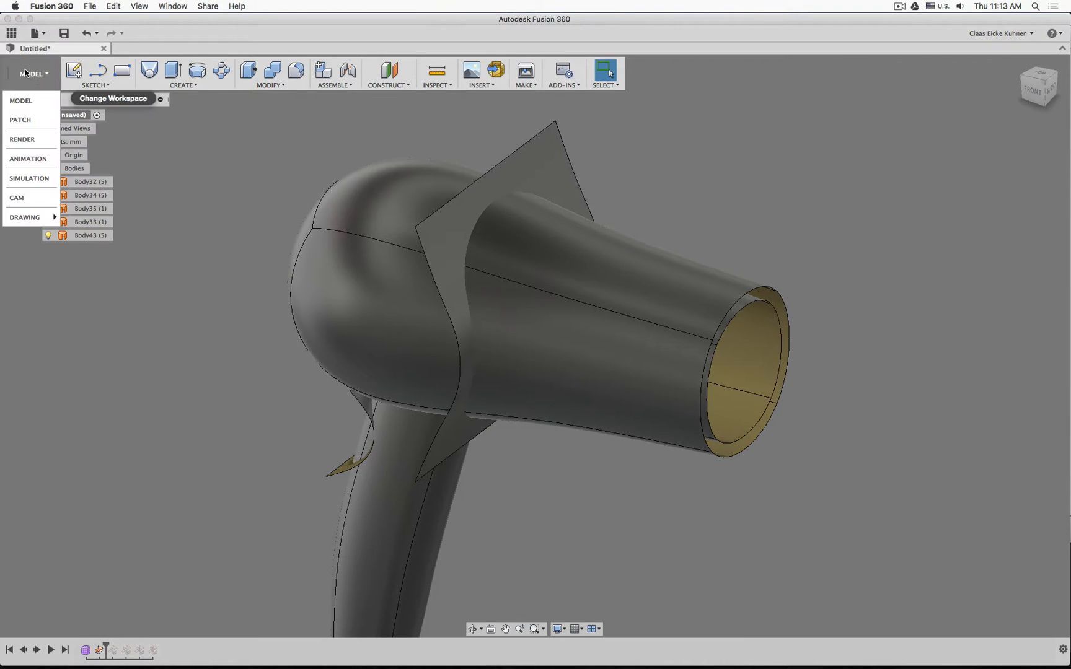
left_click(28, 118)
left_click(177, 85)
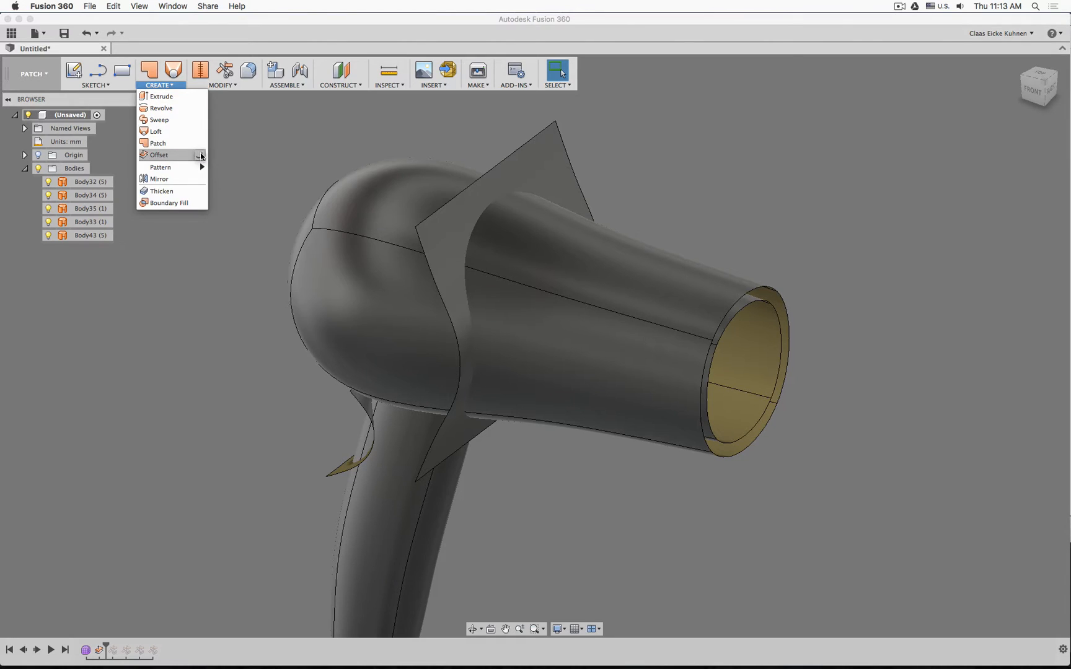
left_click(186, 155)
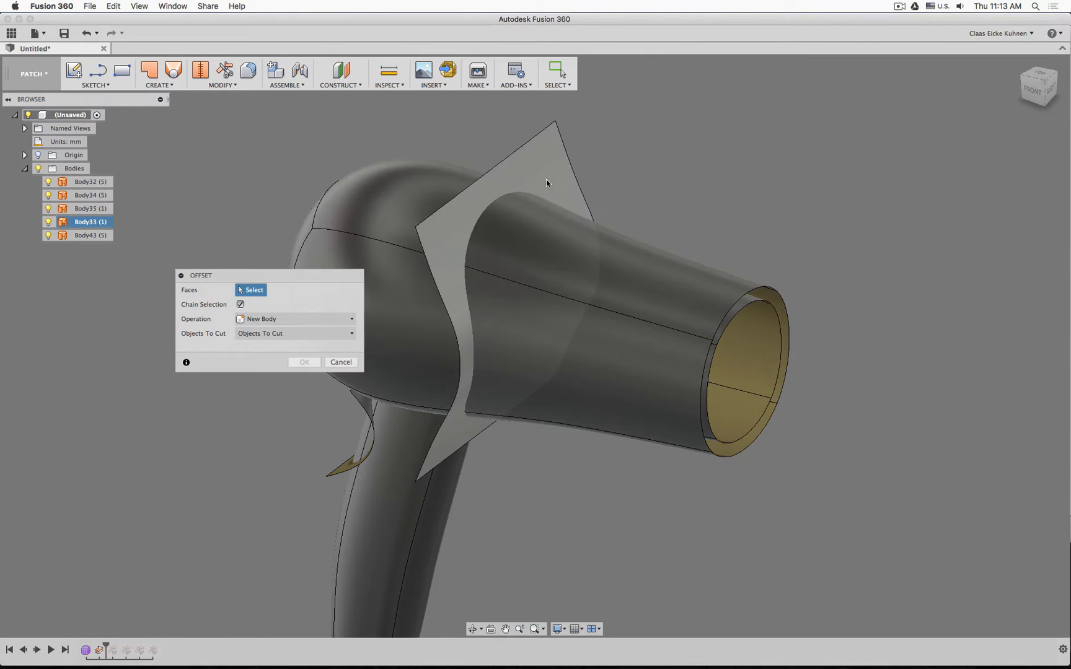
left_click(547, 179)
left_click_drag(535, 181, 571, 175)
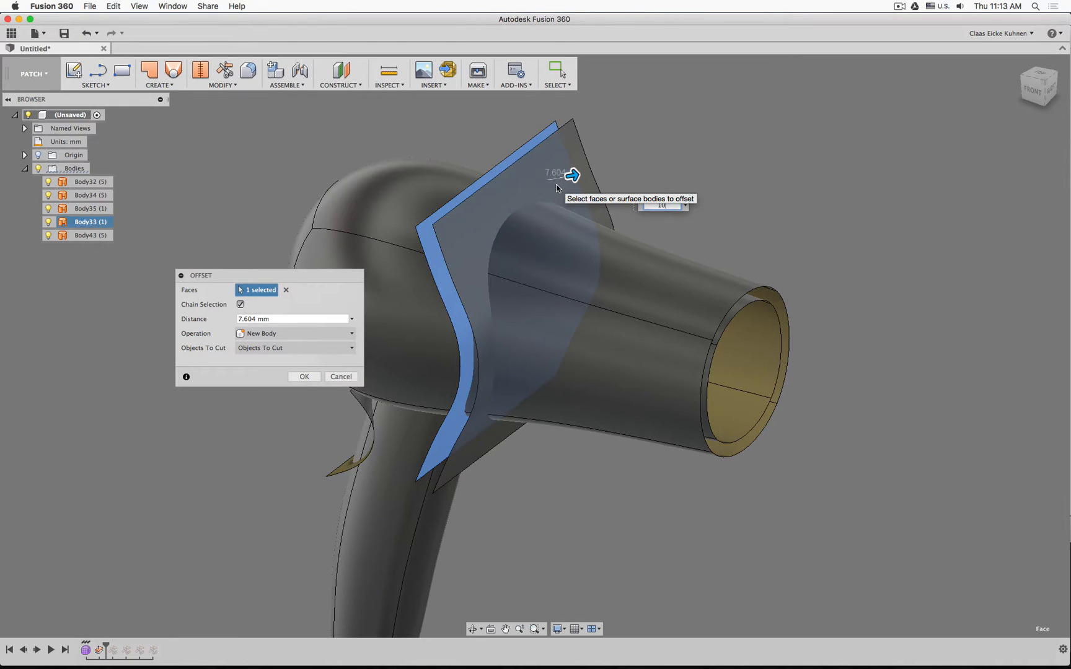
left_click(310, 377)
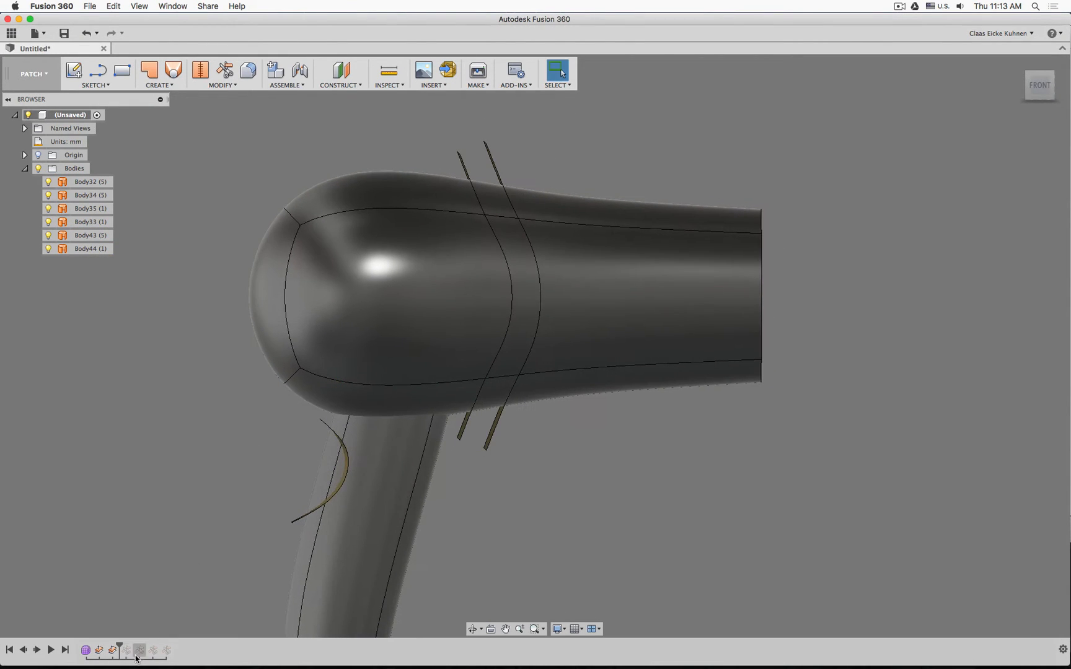
Roll the timeline forward past the nozzle shell's trim and replace that feature's trim tool with the offset surface Body44
left_click_drag(118, 645, 144, 646)
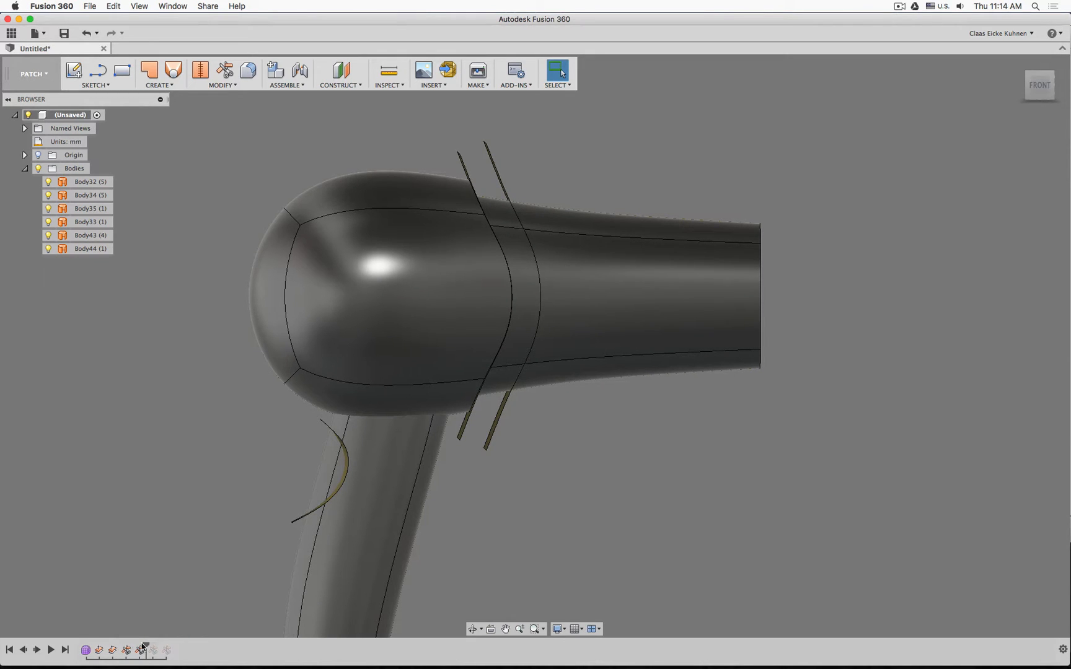
left_click(141, 650)
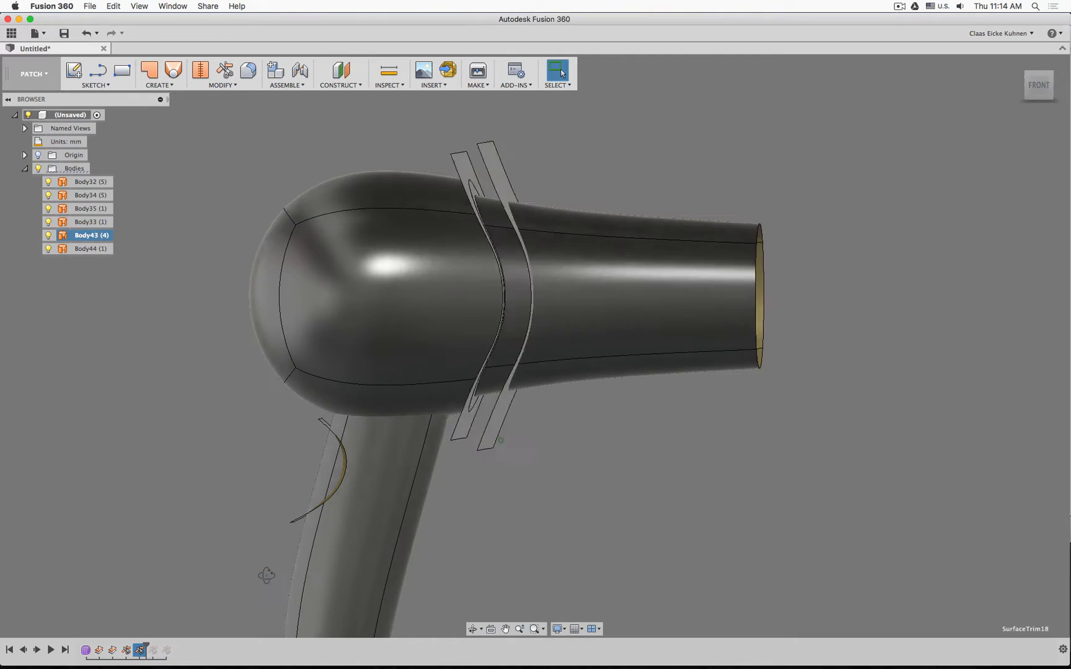
right_click(146, 650)
left_click(173, 585)
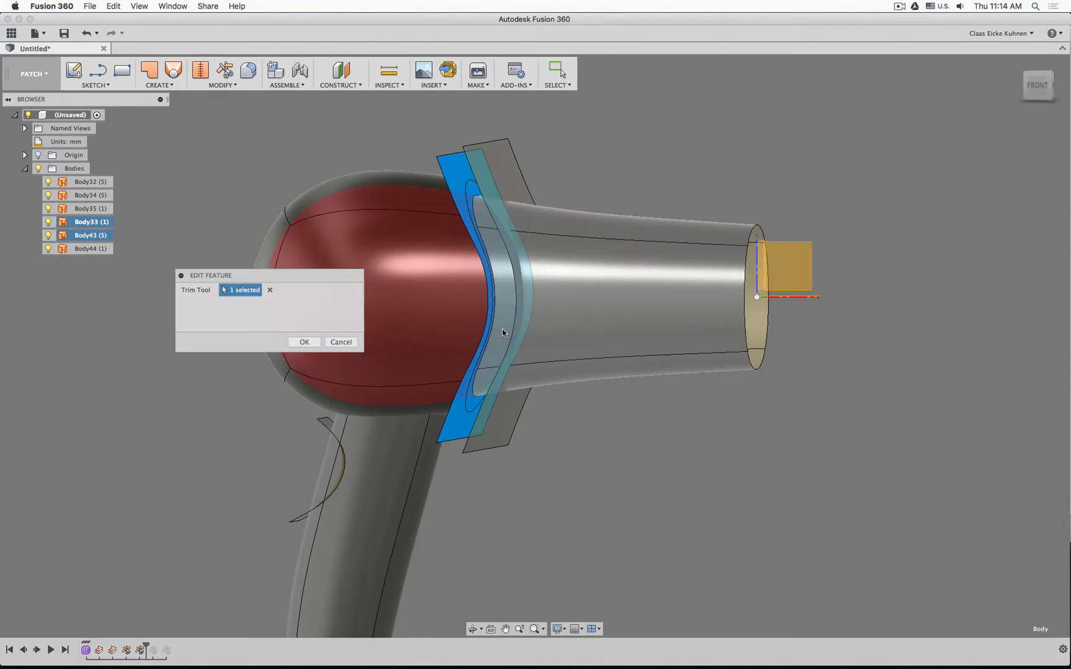
left_click(270, 291)
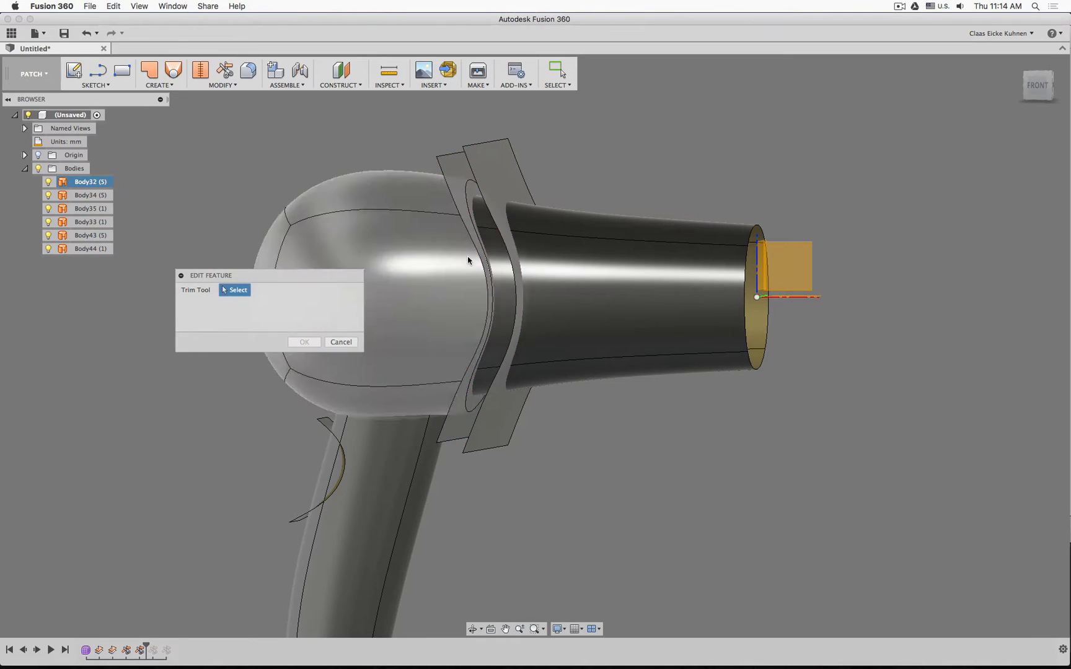
left_click(501, 161)
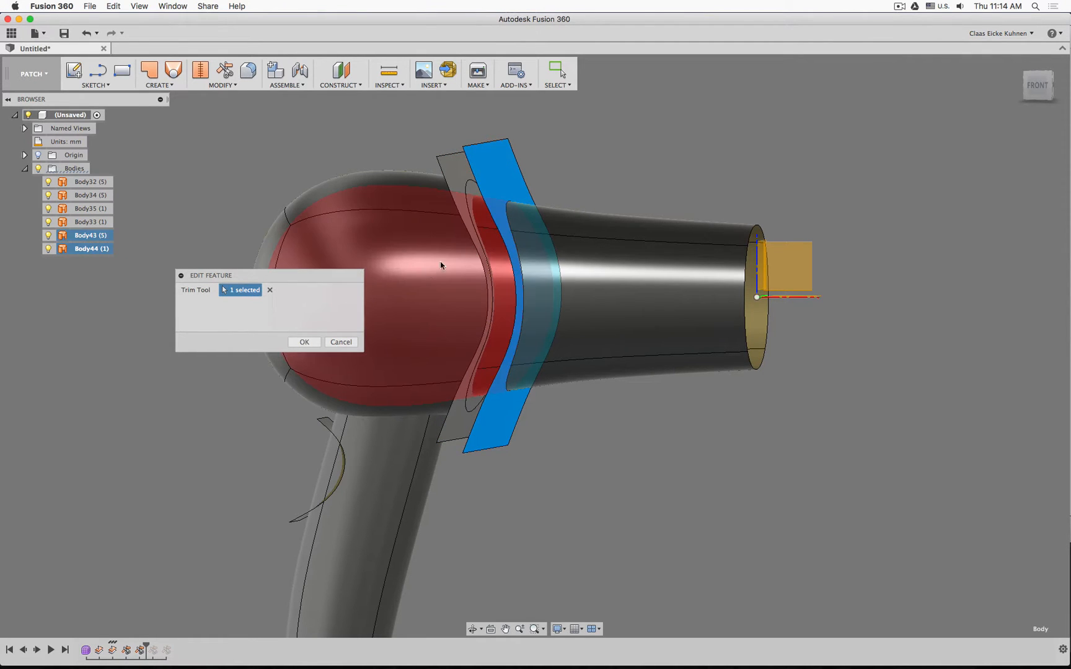
left_click(305, 343)
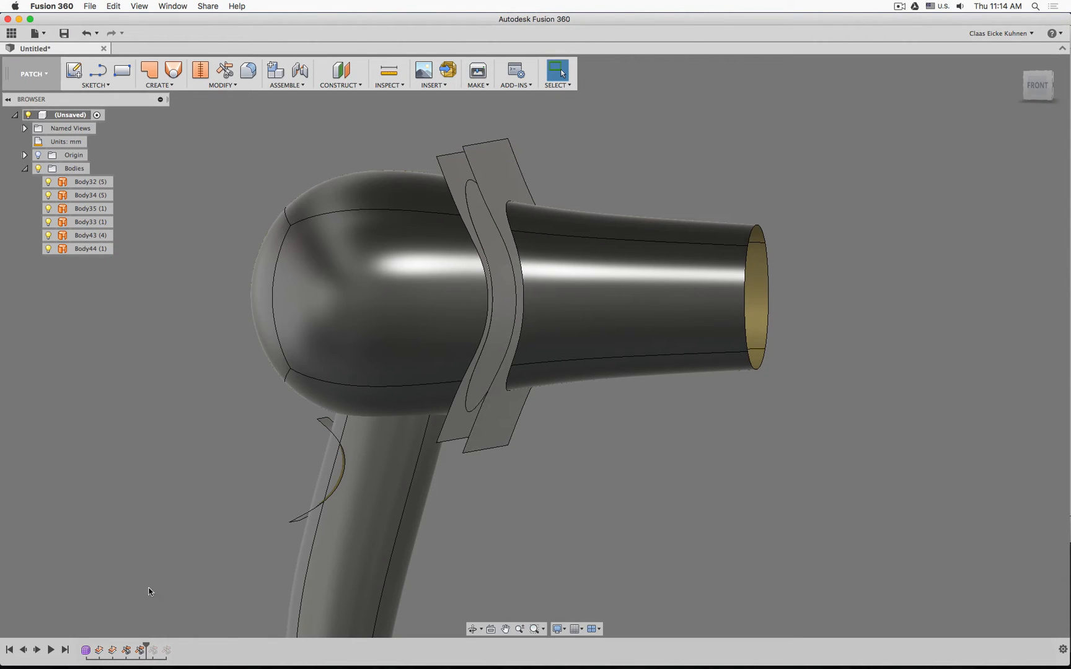
Delete the two trim features remaining at the end of the timeline and hide the trim surfaces Body33 and Body44
left_click(167, 651)
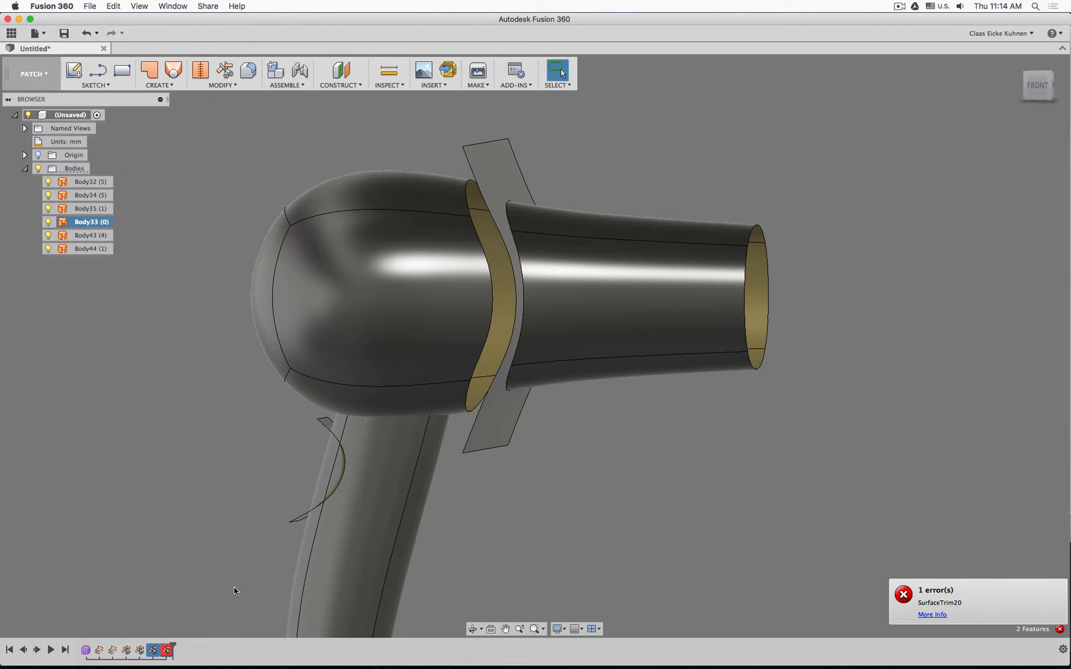
key("Delete")
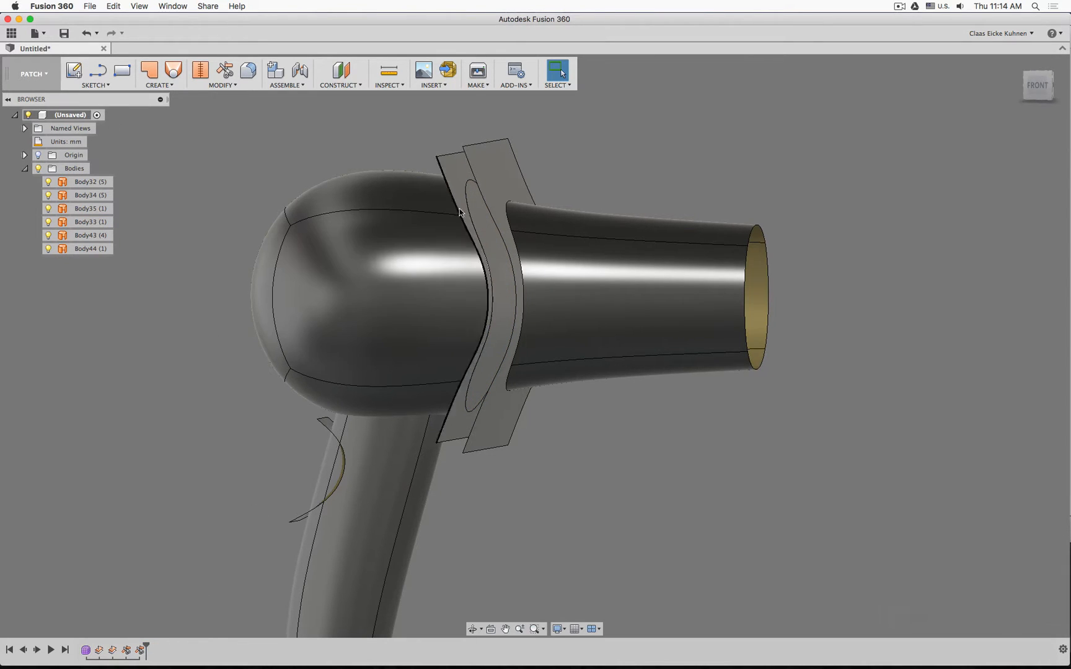
left_click(86, 222)
left_click(86, 248, "super")
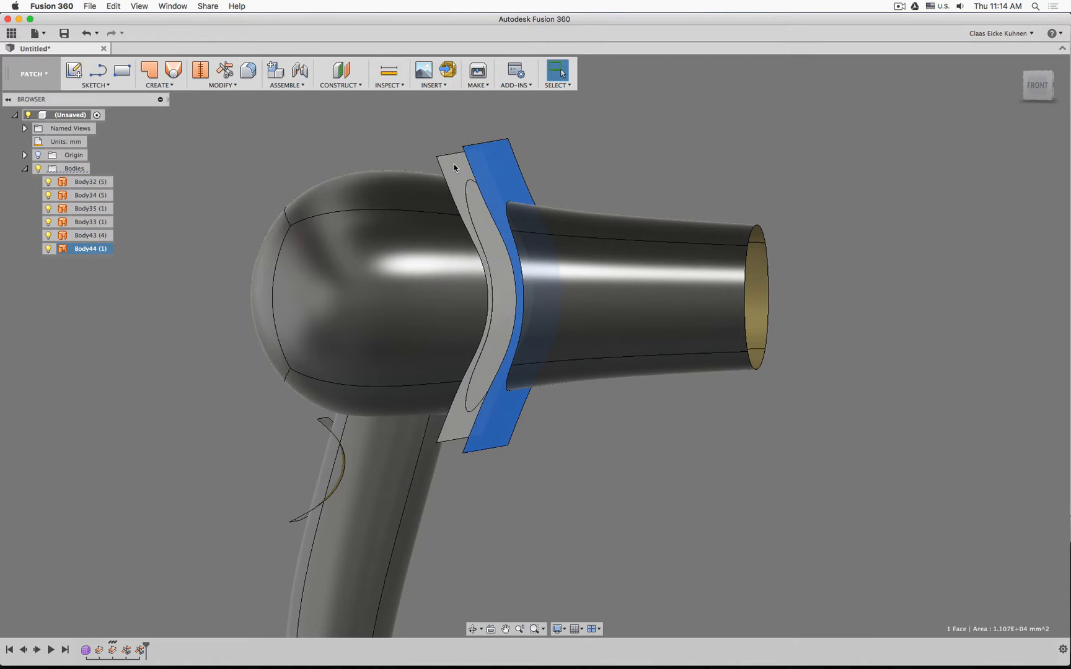
left_click(90, 223)
left_click(49, 223)
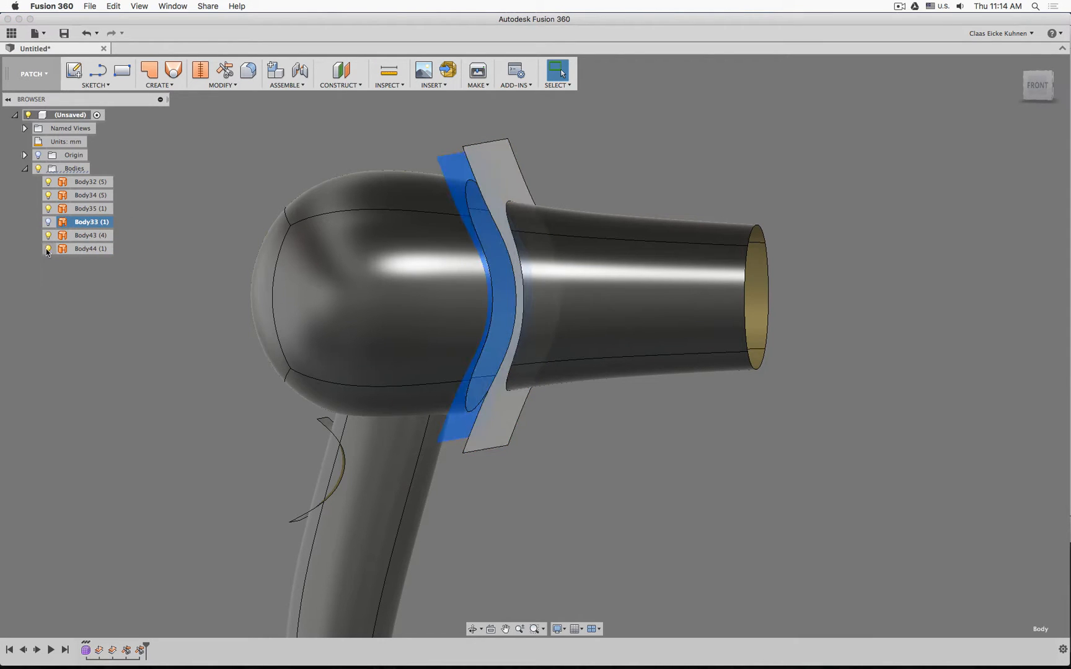
left_click(48, 249)
left_click(238, 415)
middle_click_drag(238, 418, 178, 417, "shift")
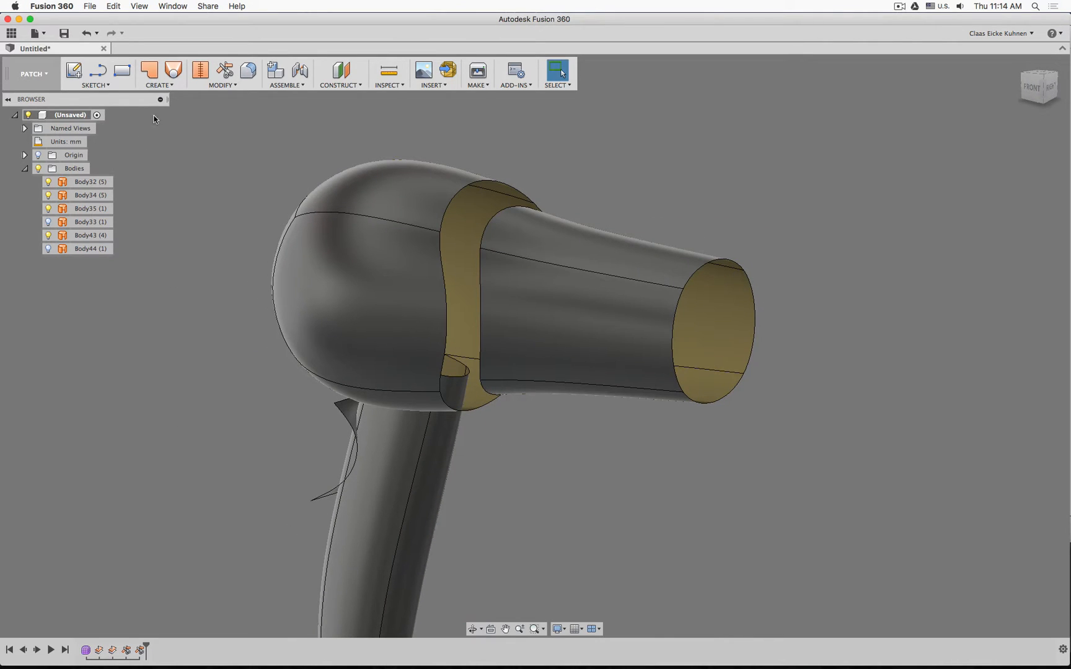
Loft a new surface body between the rear shell's open edge and the nozzle shell's open edge, leaving both profiles free
left_click(174, 70)
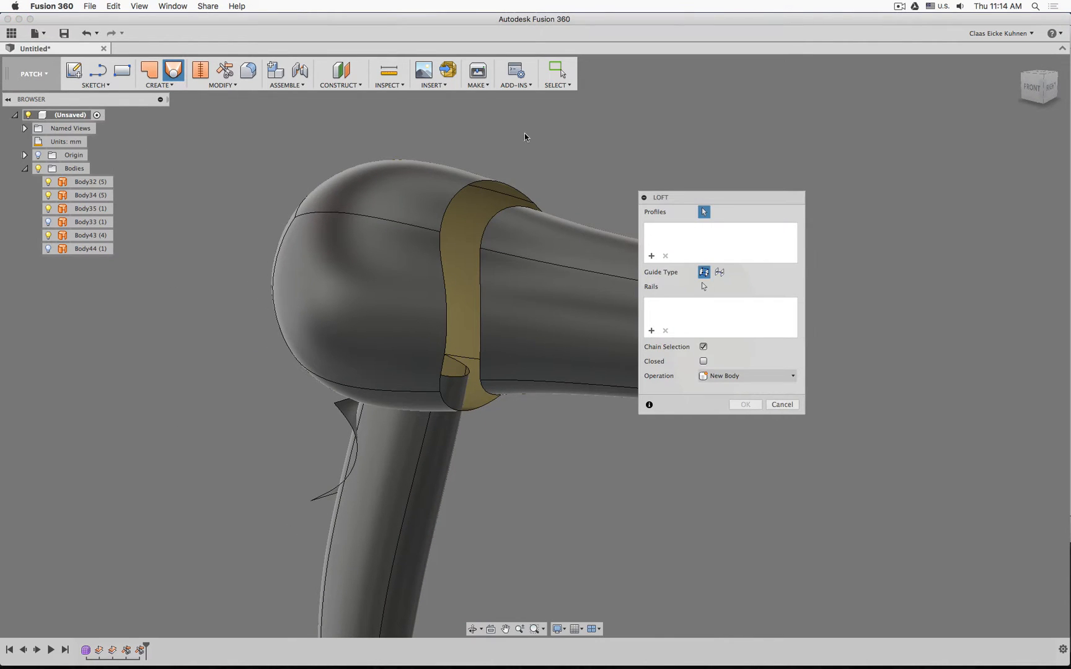
left_click(465, 188)
left_click(486, 218)
middle_click_drag(546, 427, 561, 335, "shift")
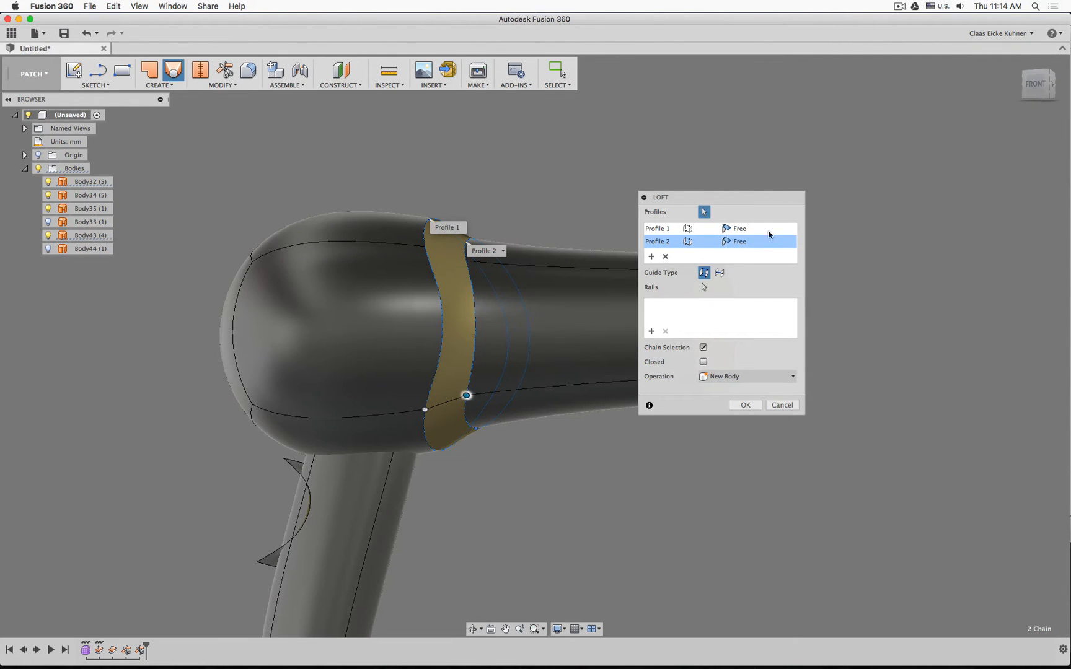
left_click(746, 405)
Stitch the nozzle shell, the lofted band and the rear shell into one surface body with a 1.00 mm tolerance
left_click(1030, 88)
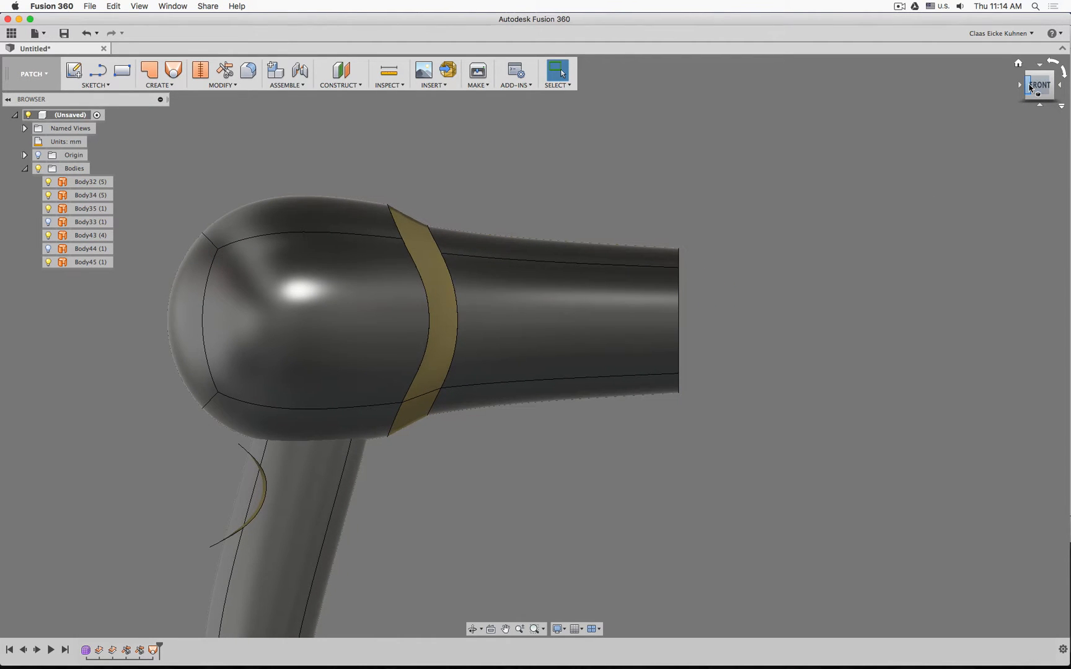
middle_click_drag(534, 346, 546, 291, "shift")
left_click_drag(1036, 134, 1032, 87)
left_click(200, 70)
left_click(440, 270)
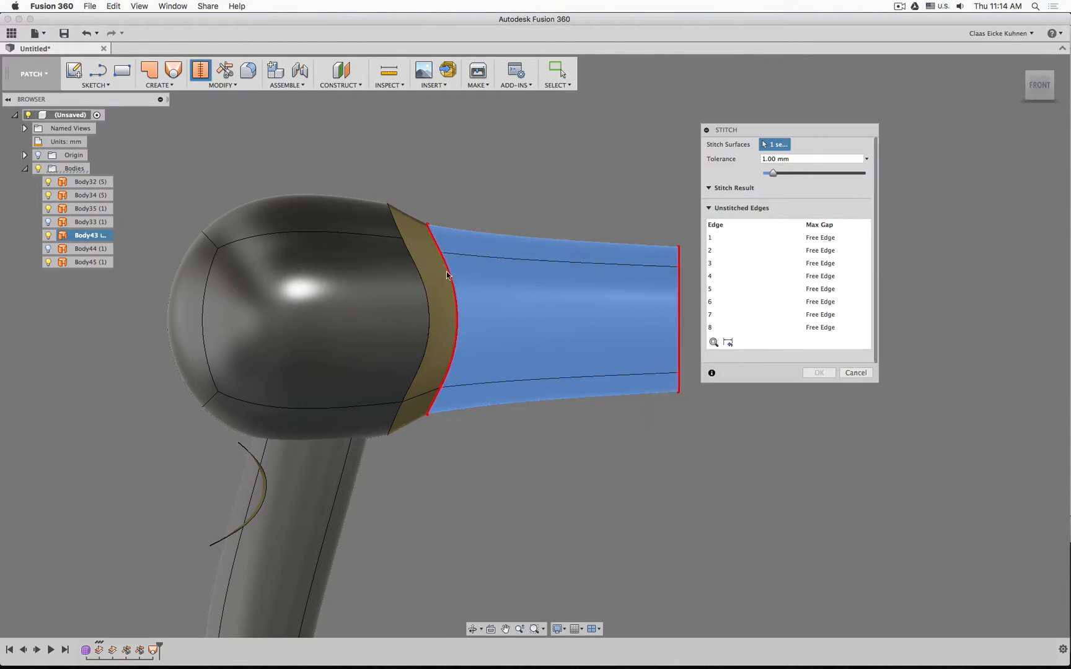
left_click(436, 268)
left_click(370, 275)
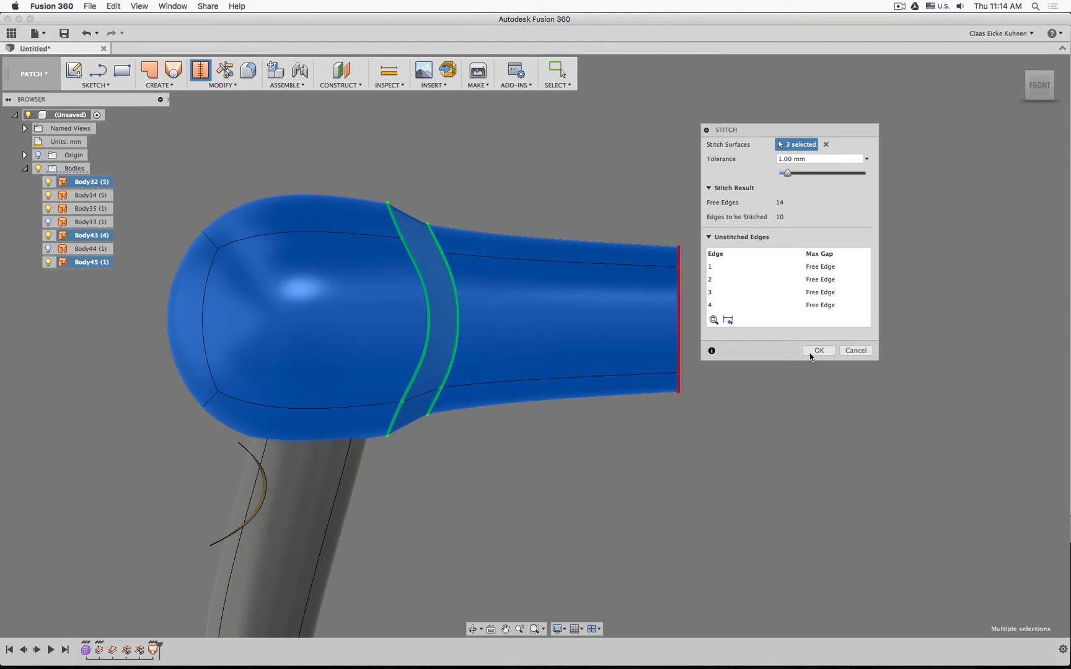
key("Return")
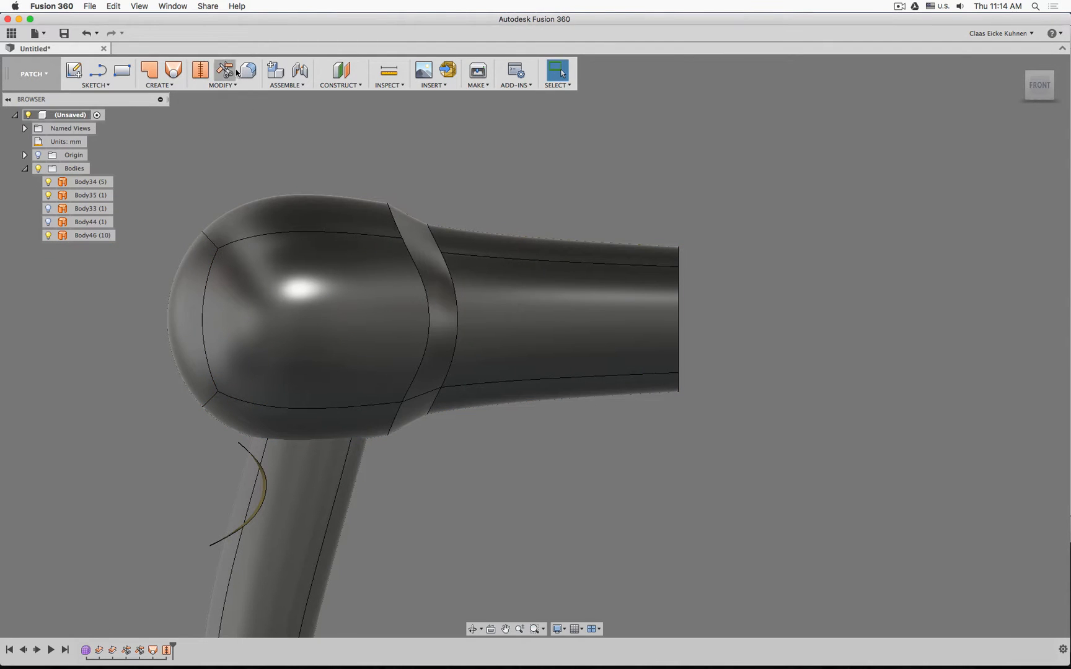
Fillet both edges of the lofted band with a 5 mm constant radius and G2 continuity
key("f")
left_click(398, 218)
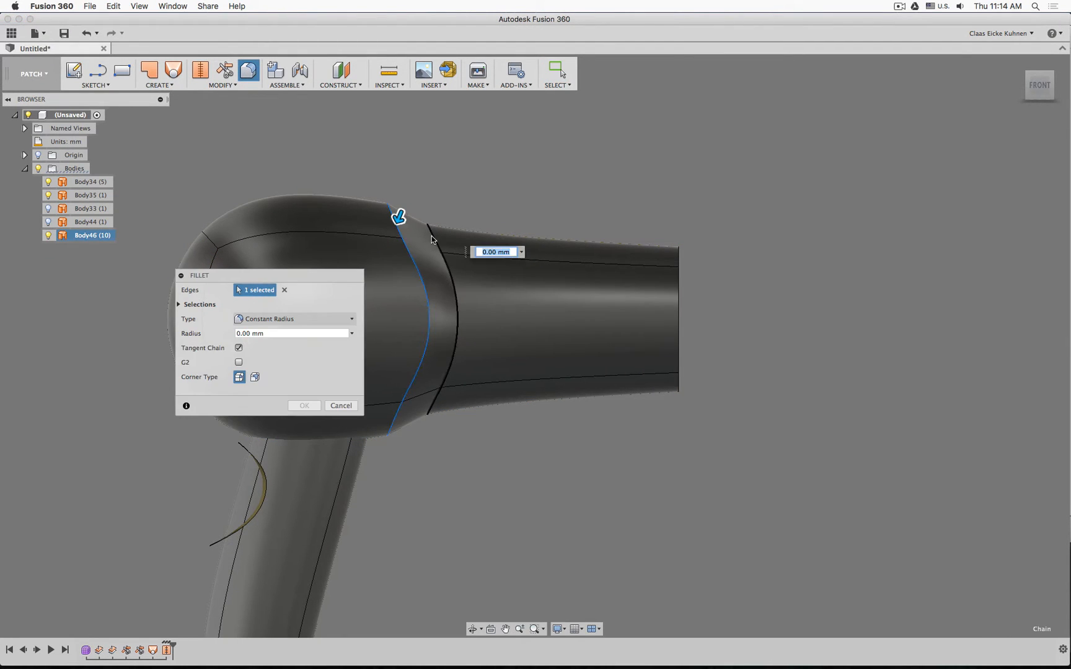
type("5")
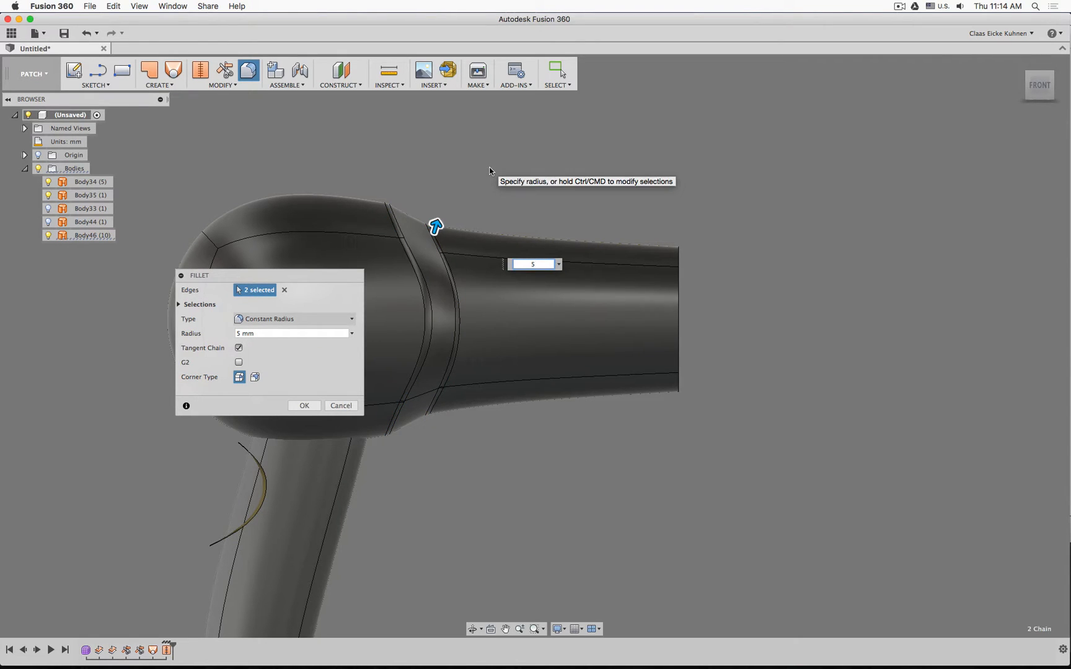
left_click(238, 362)
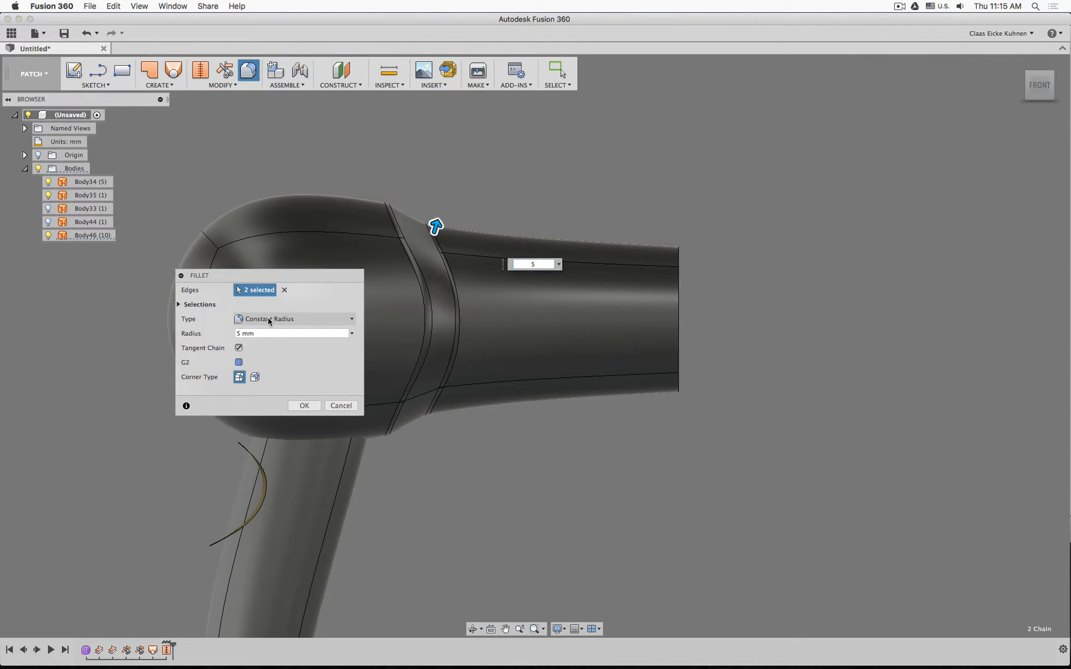
left_click(291, 319)
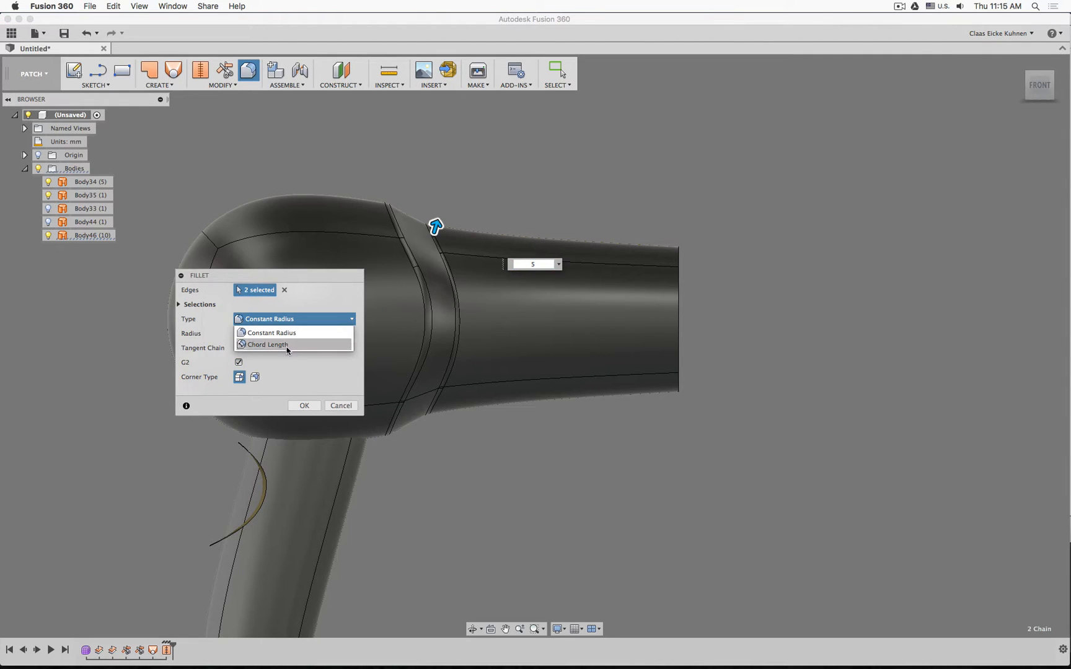
left_click(380, 344)
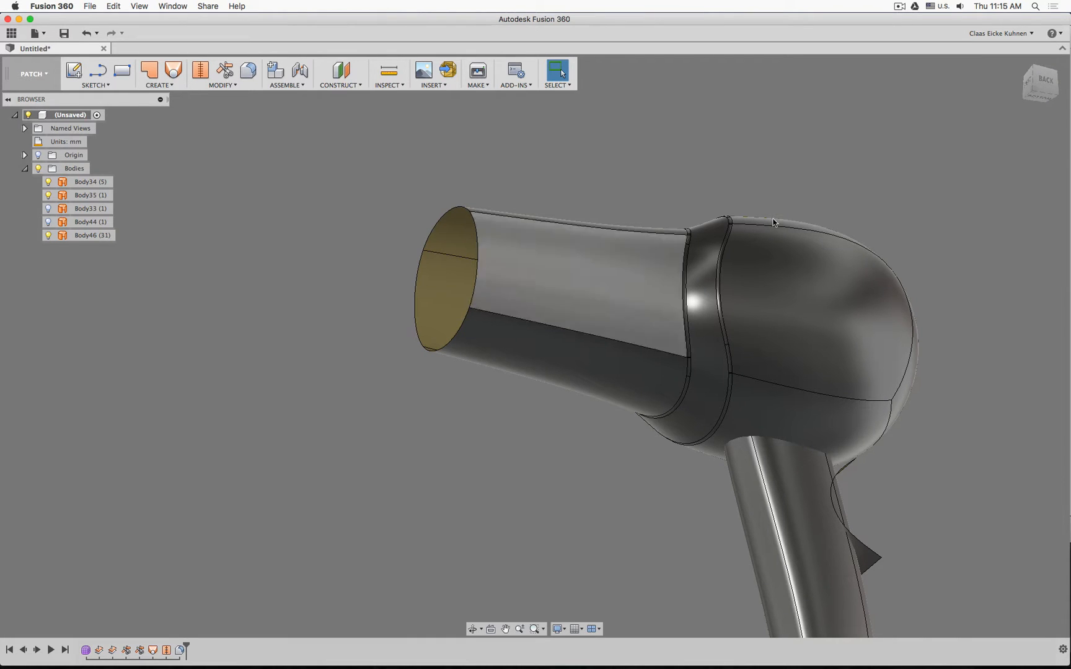
Check the filleted seam from the back and delete the fillet feature
left_click(1048, 80)
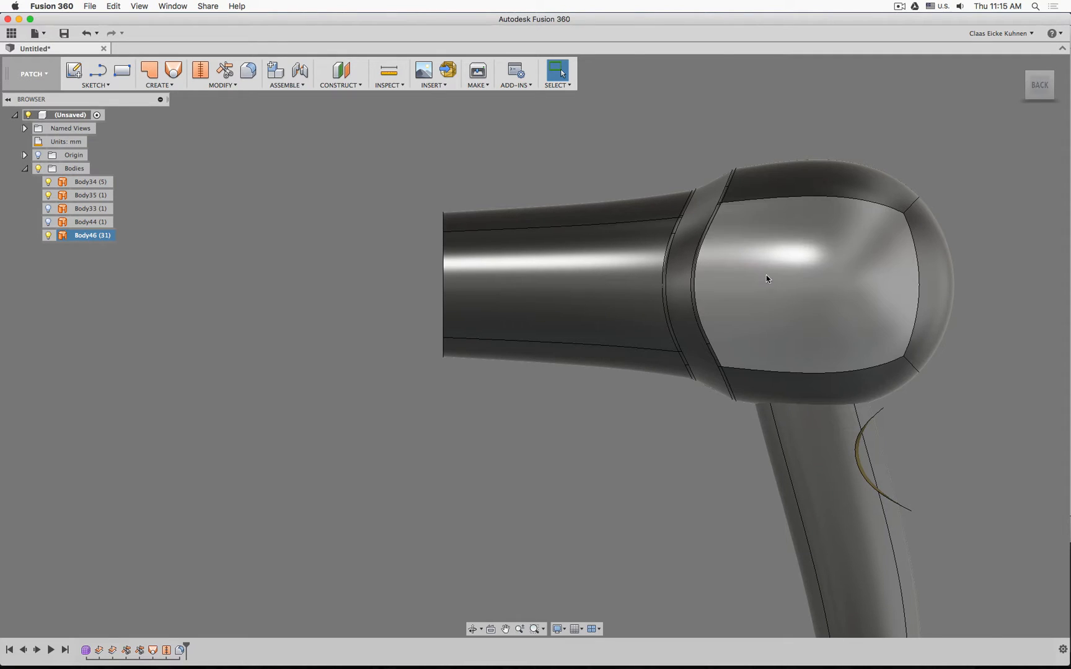
left_click(183, 649)
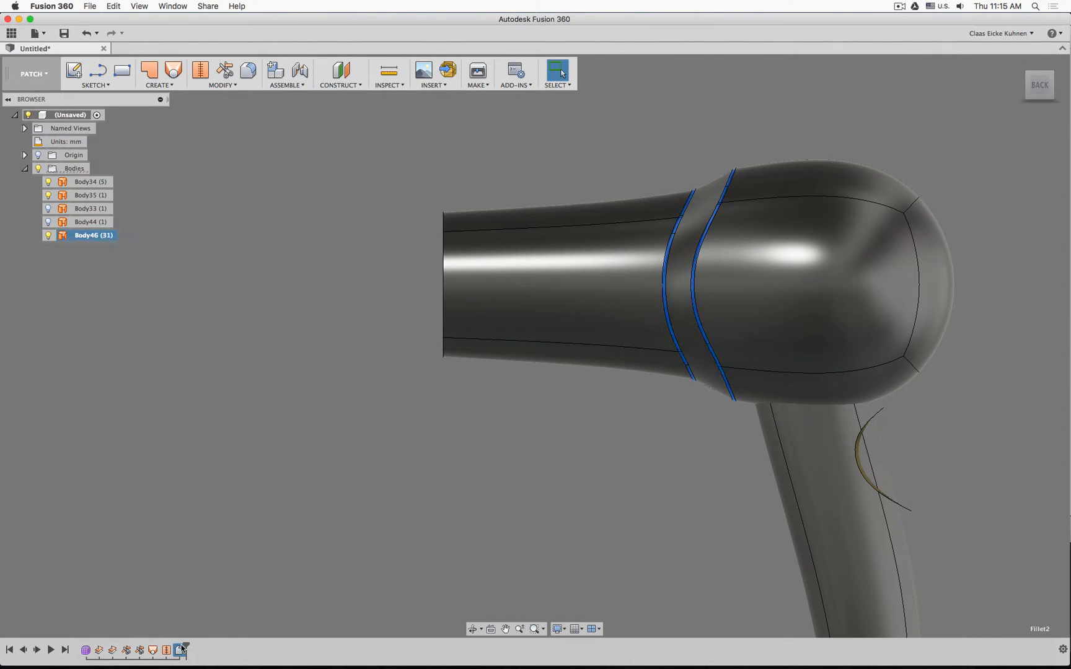
key("Delete")
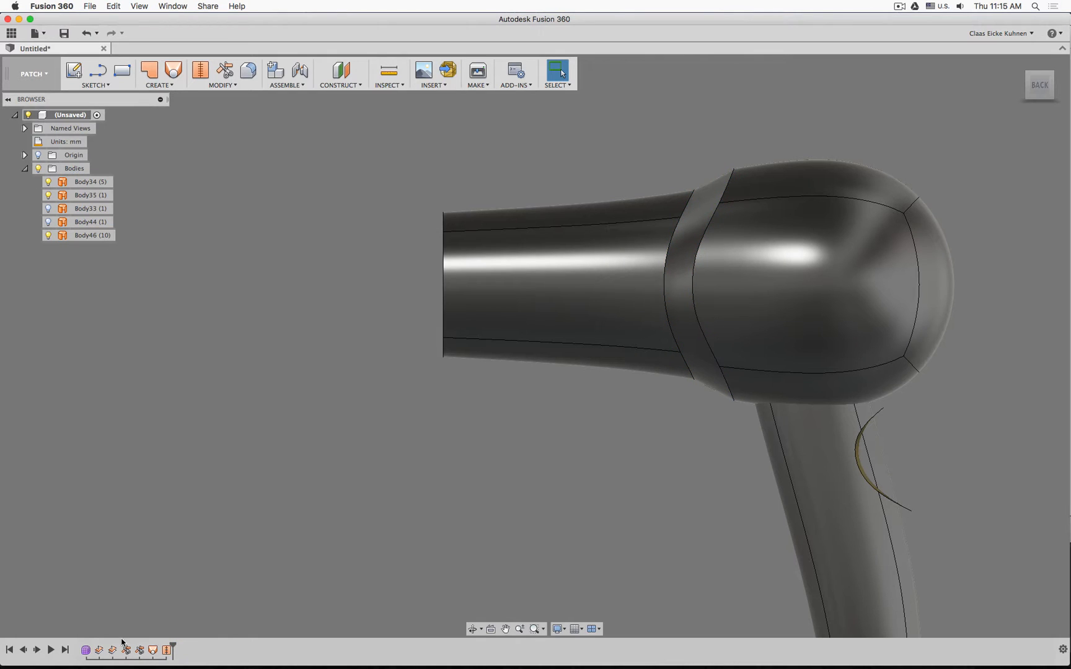
Reopen the sculpted form and move the trim surface Body33 about 5.5 mm toward the nozzle along the X axis
double_click(86, 651)
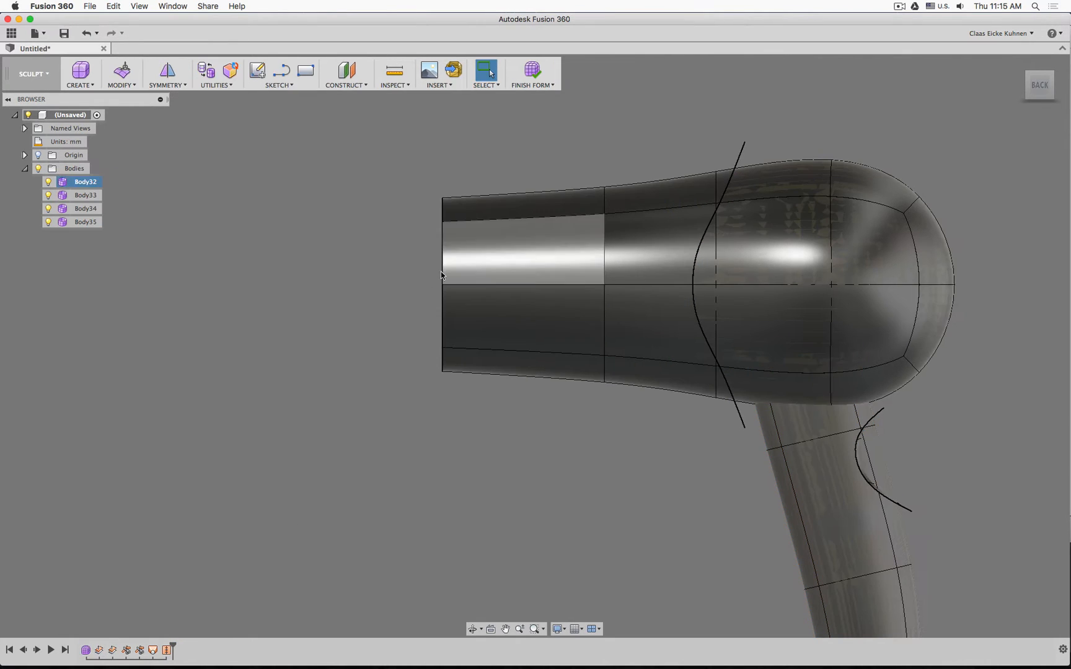
middle_click_drag(484, 371, 782, 176, "shift")
left_click(787, 156)
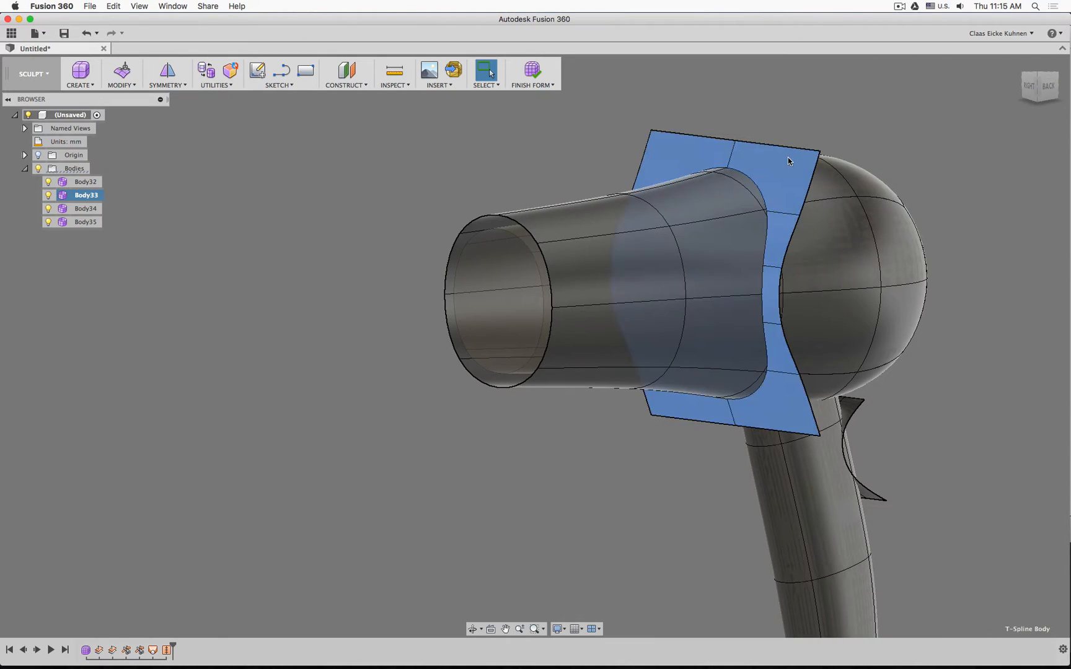
mouse_move(421, 413)
middle_mouse_down("shift")
mouse_move(464, 405)
mouse_move(347, 404)
mouse_move(461, 408)
mouse_move(428, 416)
middle_mouse_up("shift")
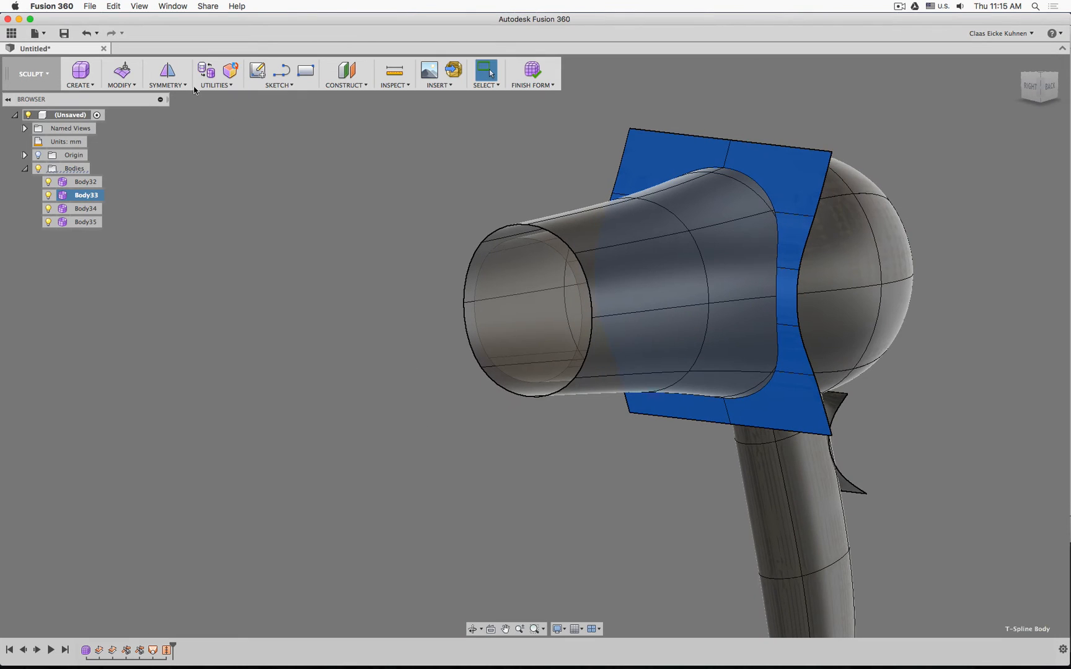
left_click(126, 78)
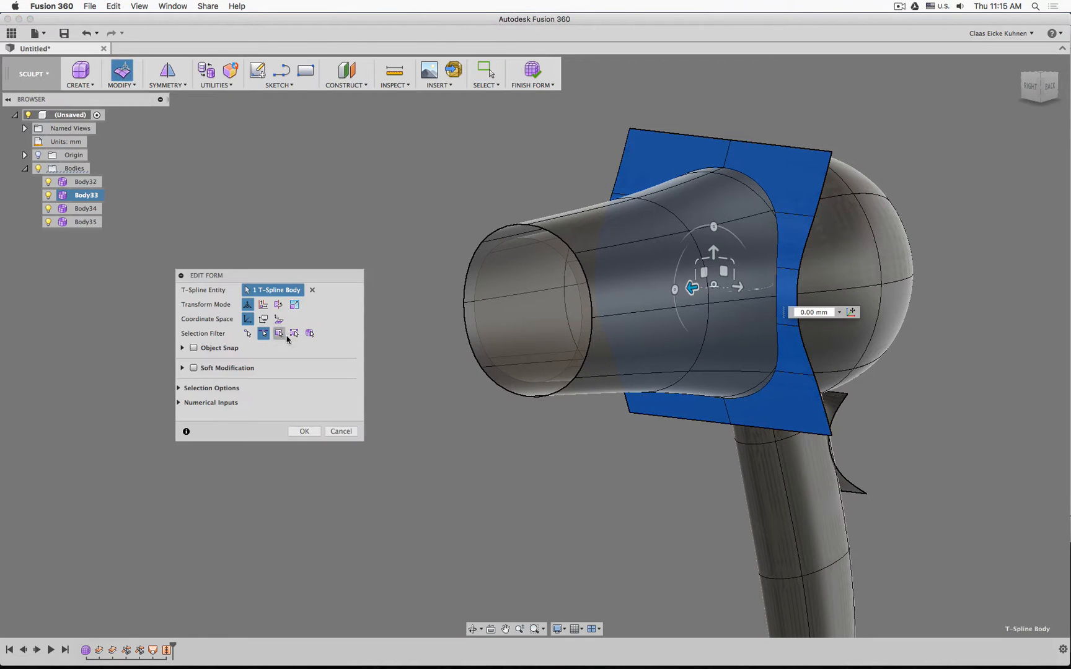
middle_click_drag(435, 332, 523, 304, "shift")
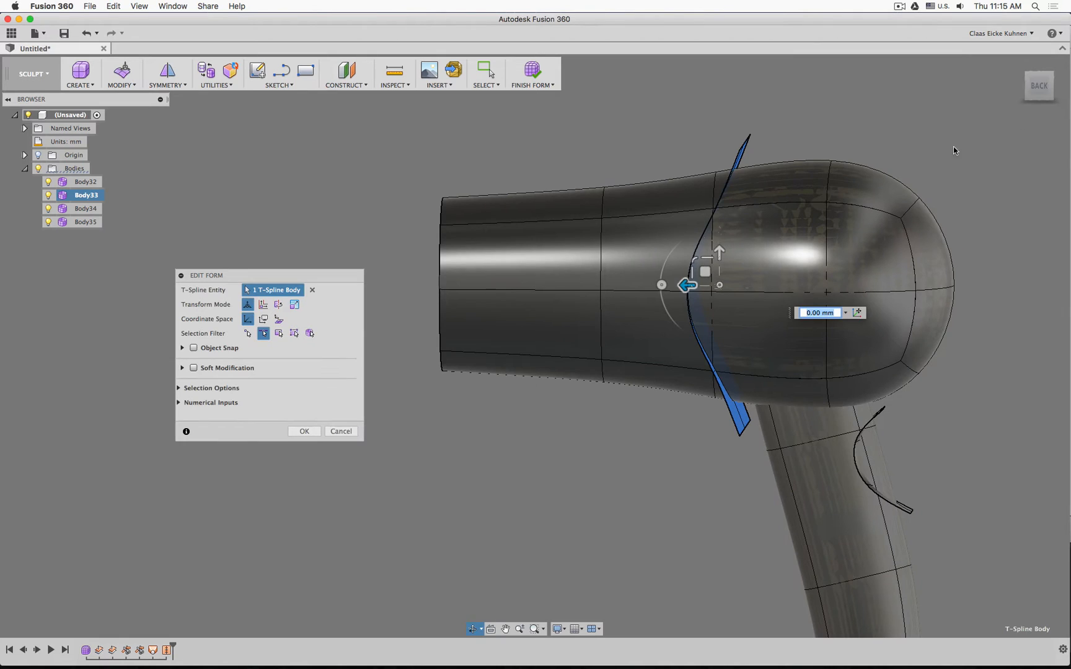
left_click(1037, 86)
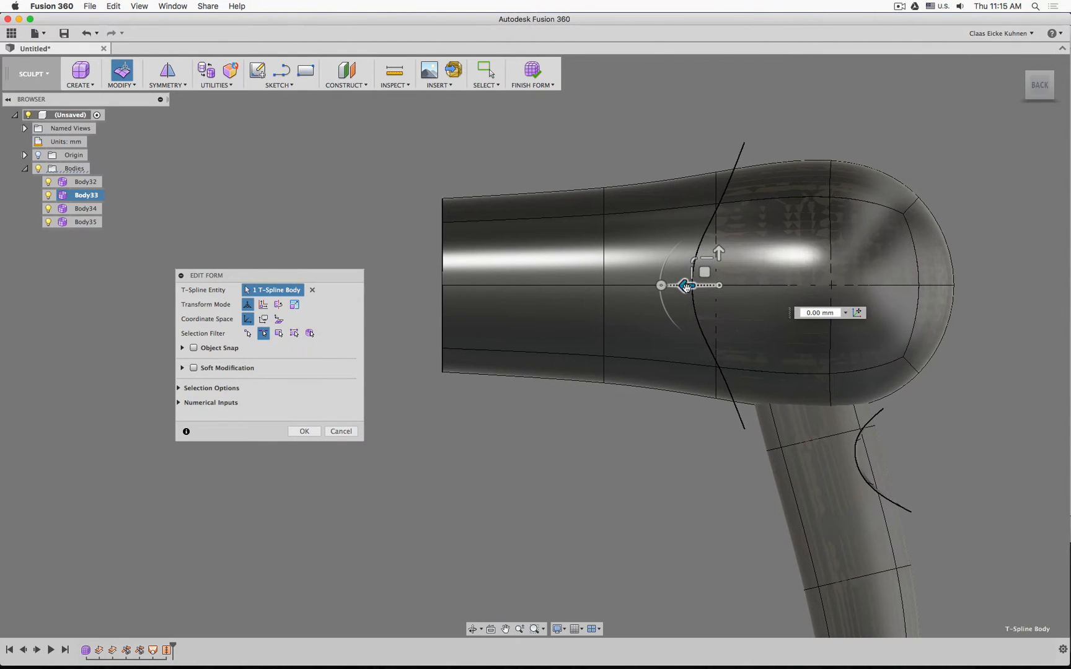
left_click_drag(685, 285, 670, 289)
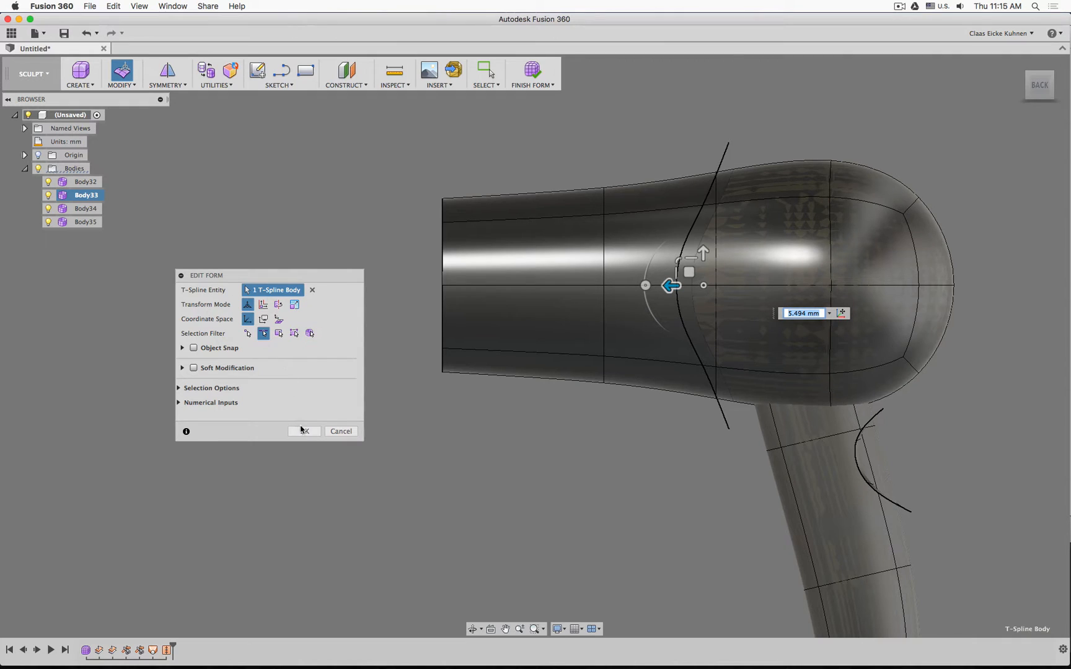
left_click(304, 432)
left_click(179, 403)
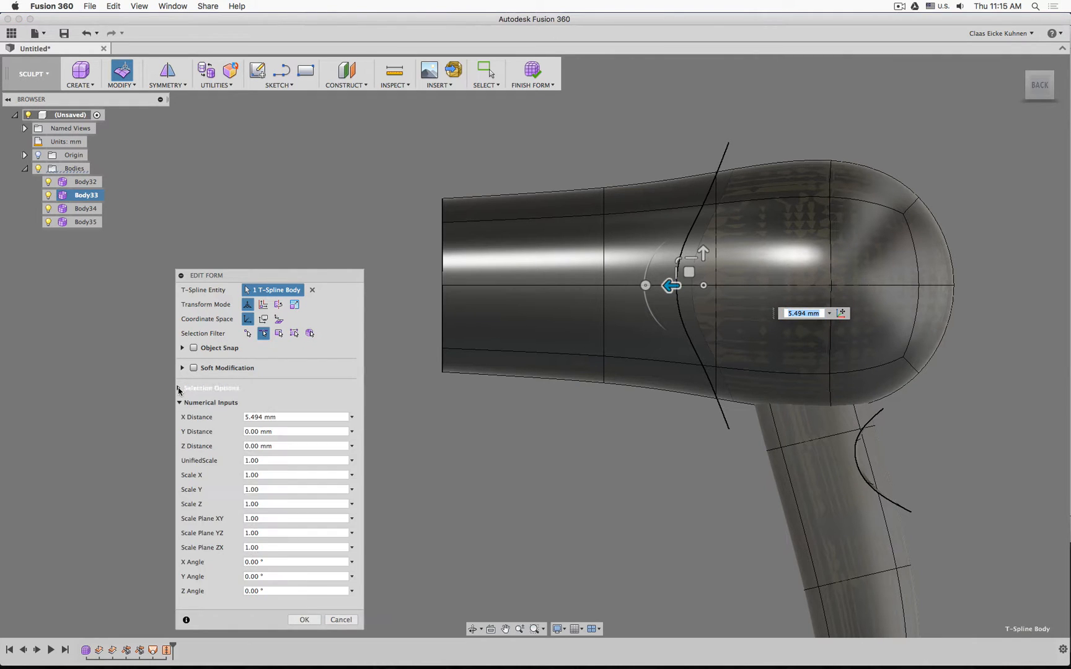
left_click(179, 388)
left_click(179, 388)
left_click(180, 403)
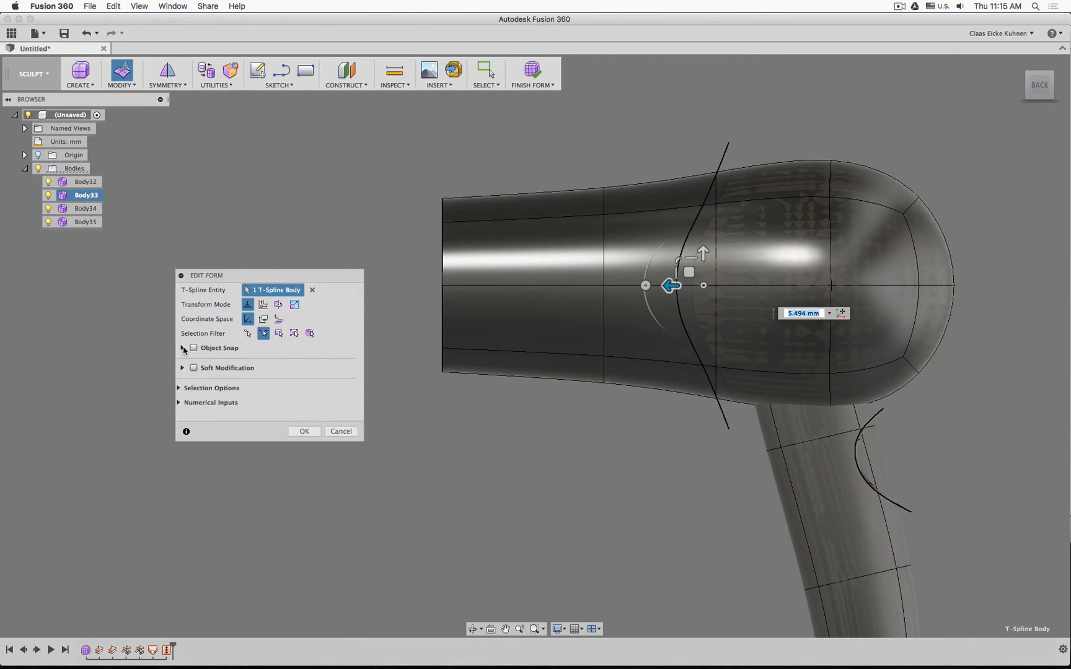
left_click(183, 349)
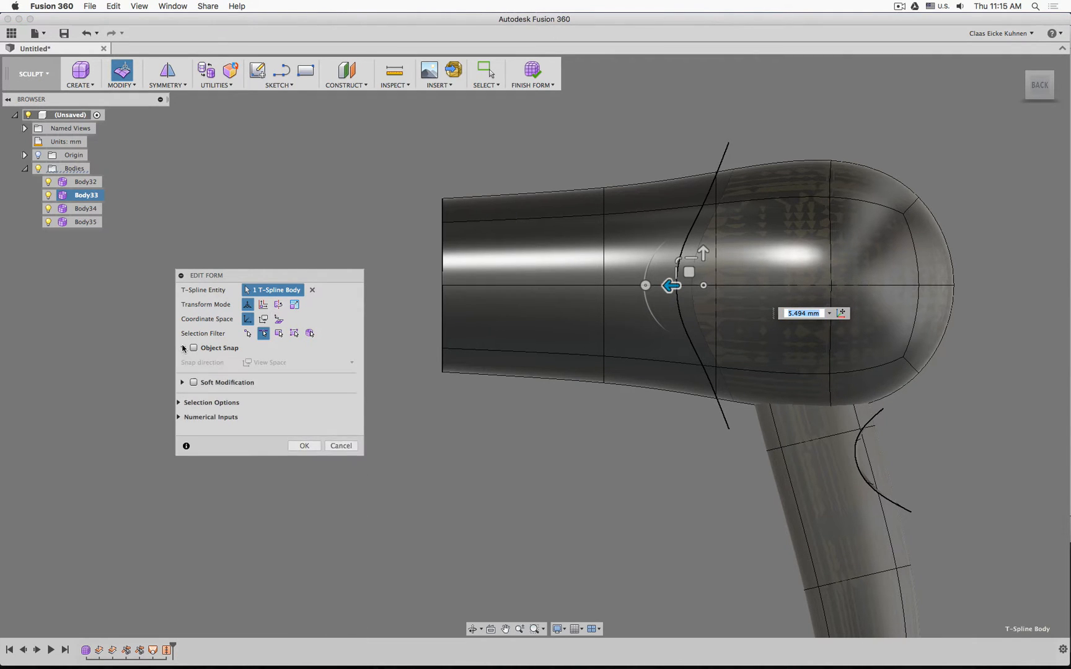
Accept the edited position of the trim surface Body33 and clear the selection
left_click(303, 446)
middle_click_drag(471, 351, 382, 305, "shift")
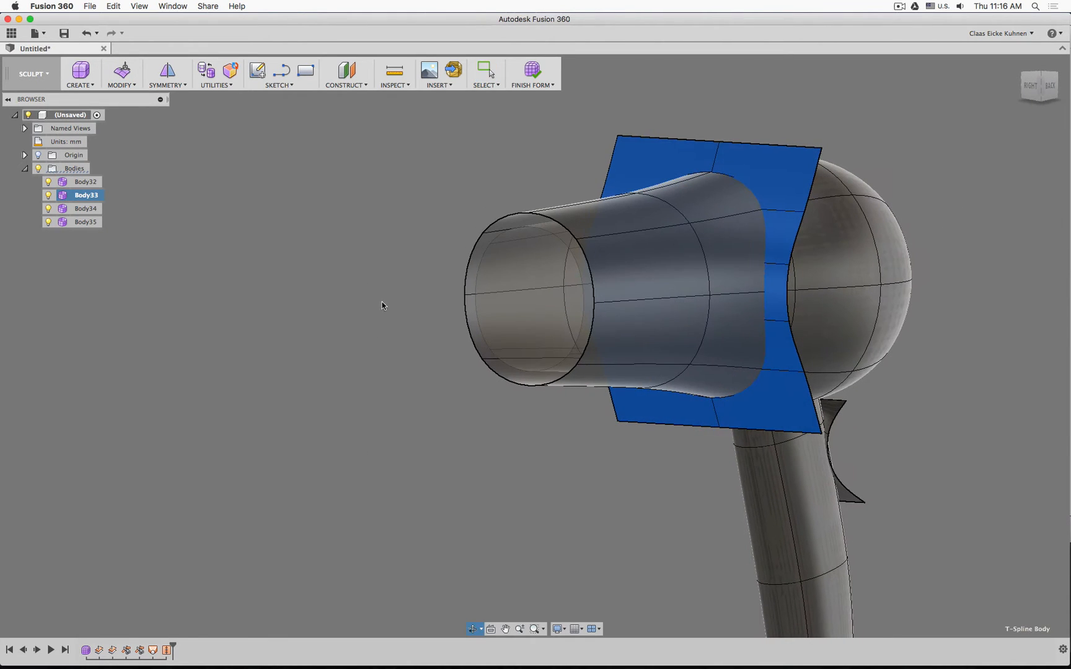
left_click(259, 202)
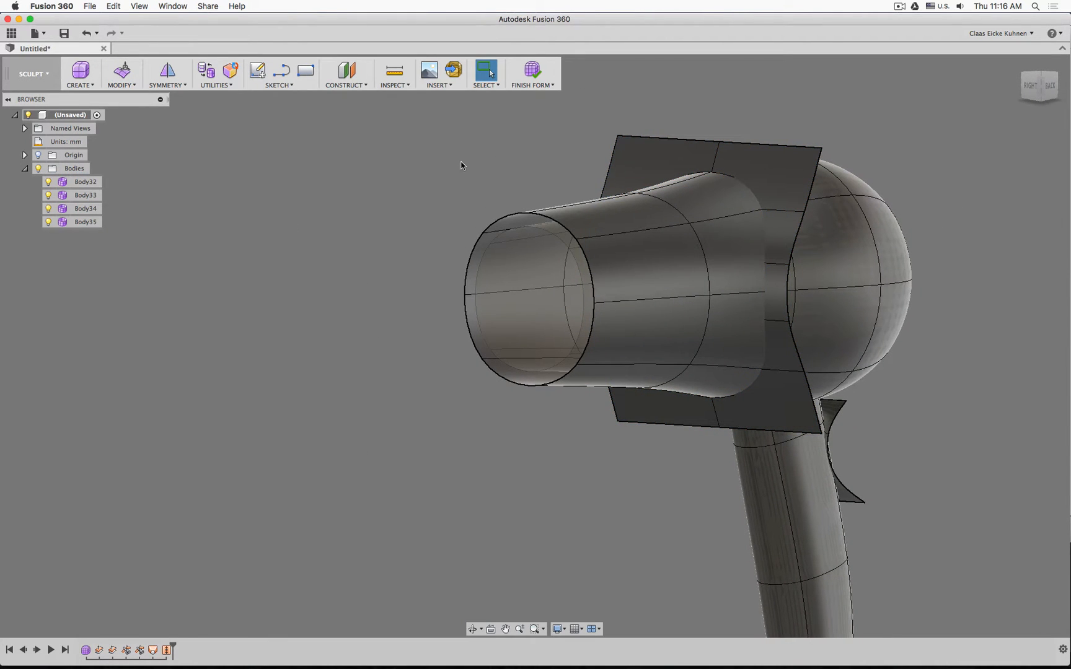
key("m")
left_click(797, 151)
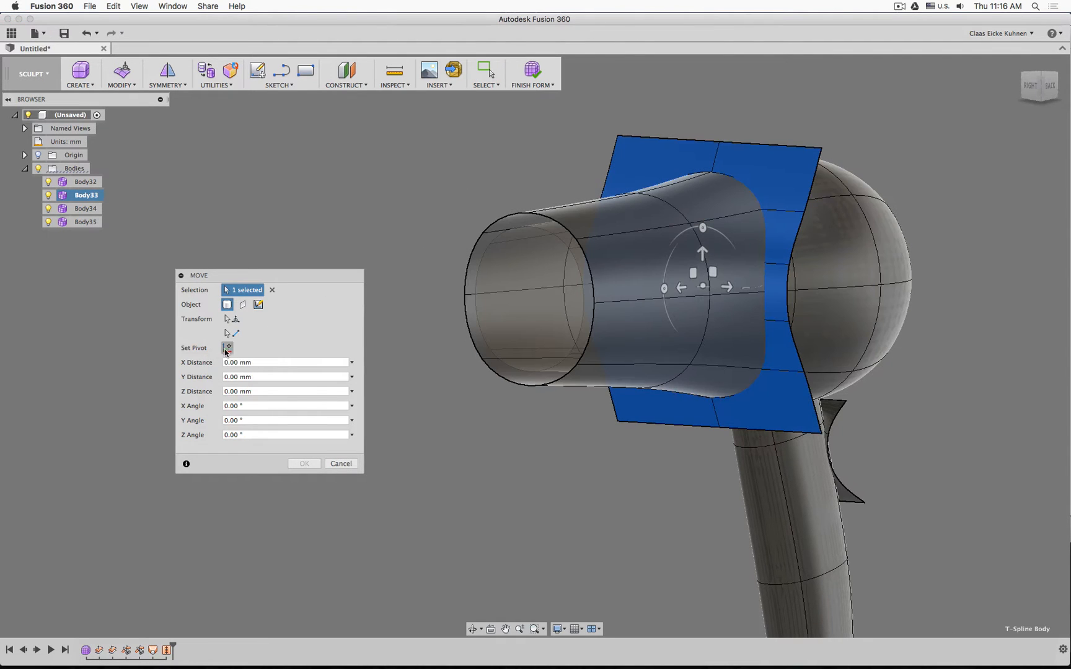
left_click(227, 348)
middle_click_drag(682, 443, 576, 463, "shift")
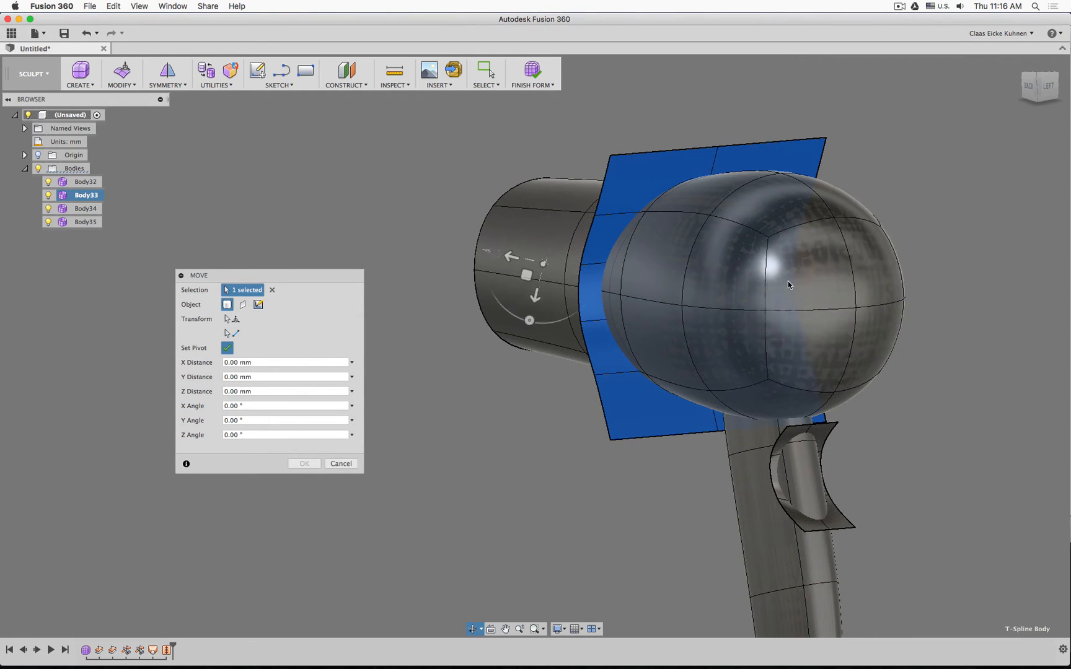
left_click(855, 309)
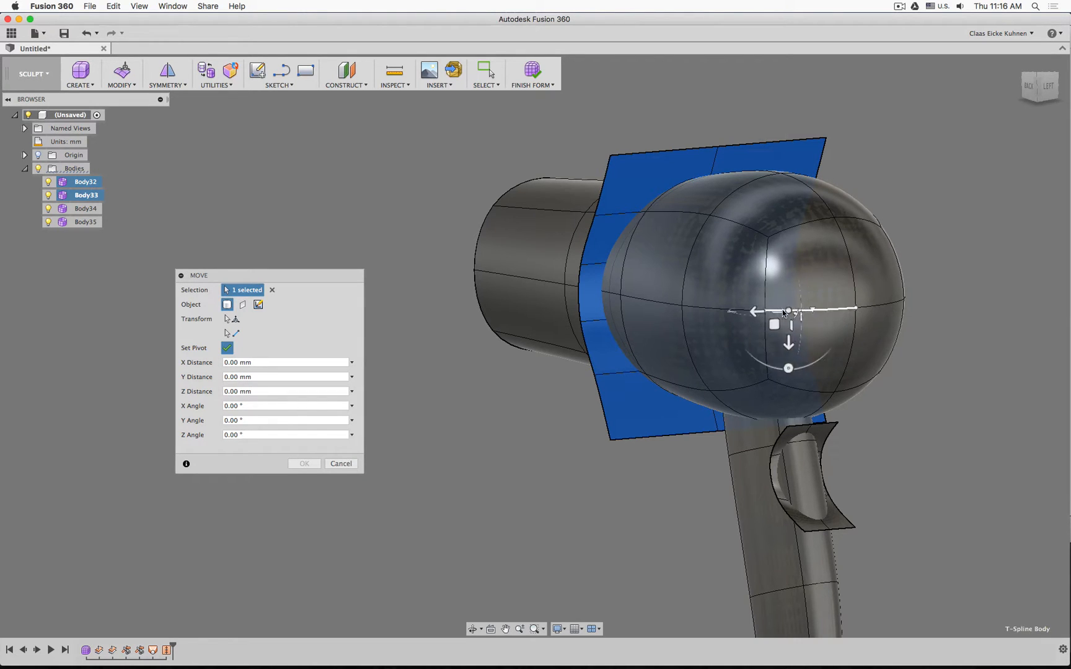
left_click(857, 310)
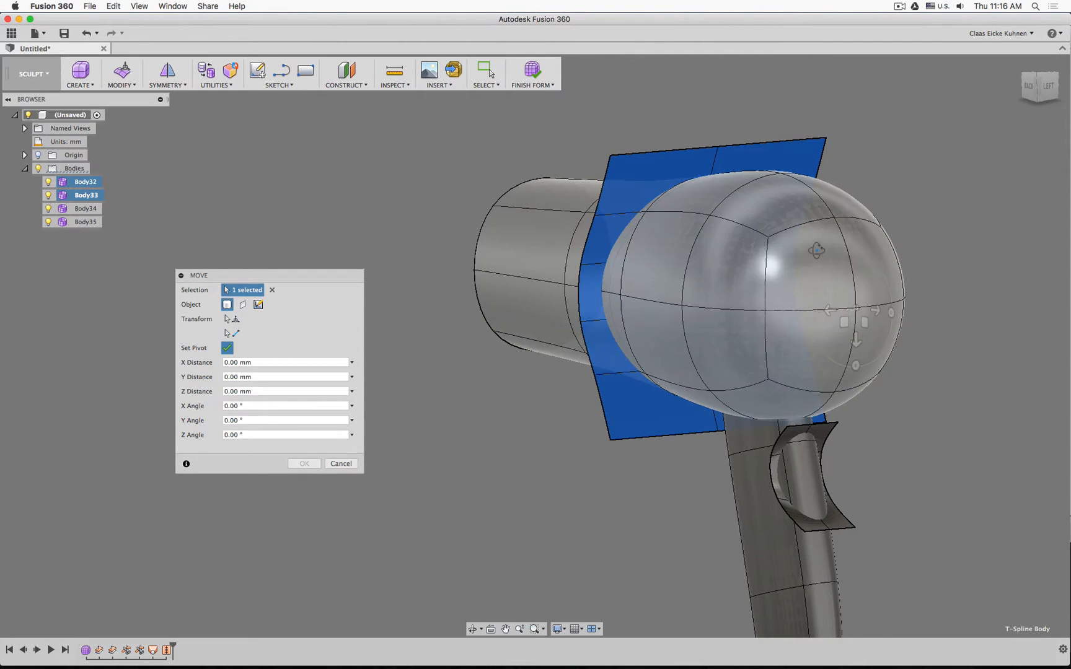
middle_click_drag(816, 249, 701, 283, "shift")
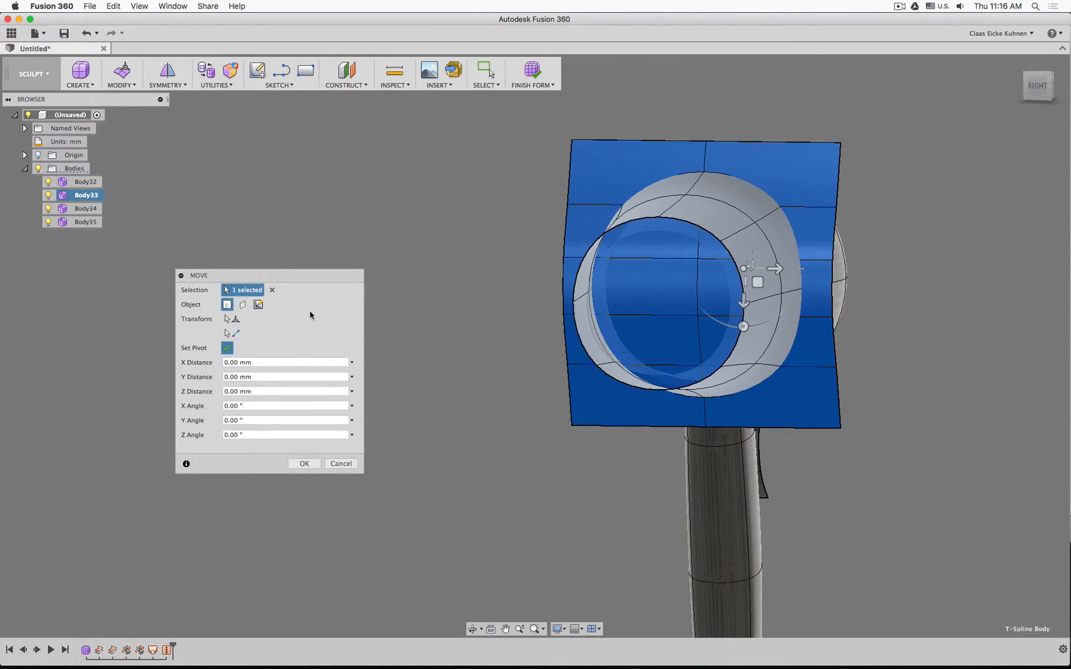
left_click(226, 348)
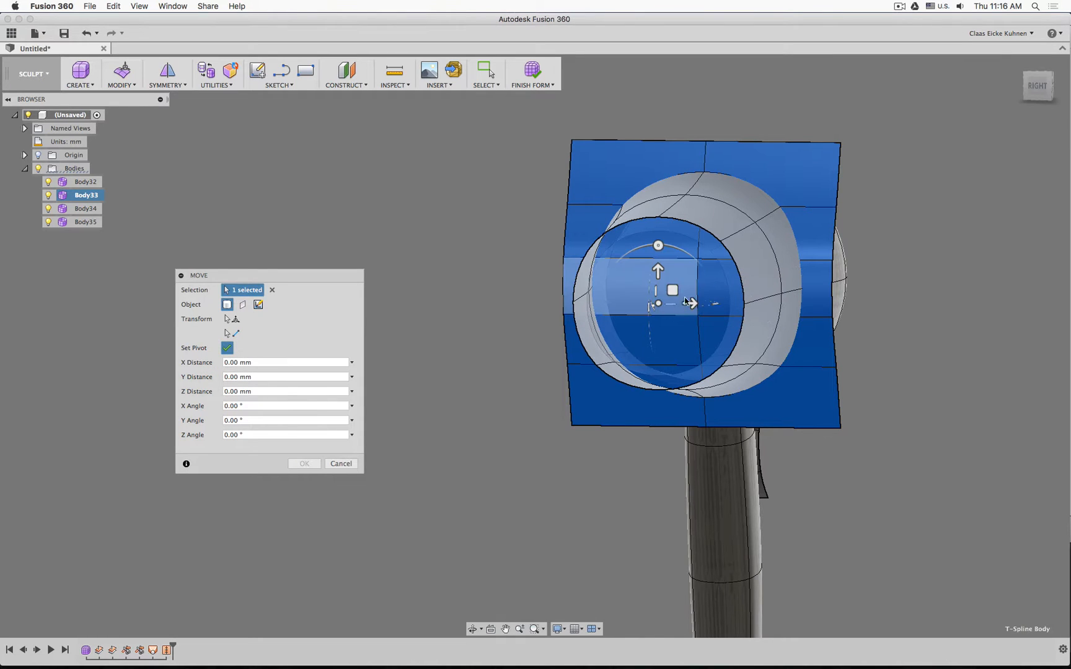
left_click(697, 289)
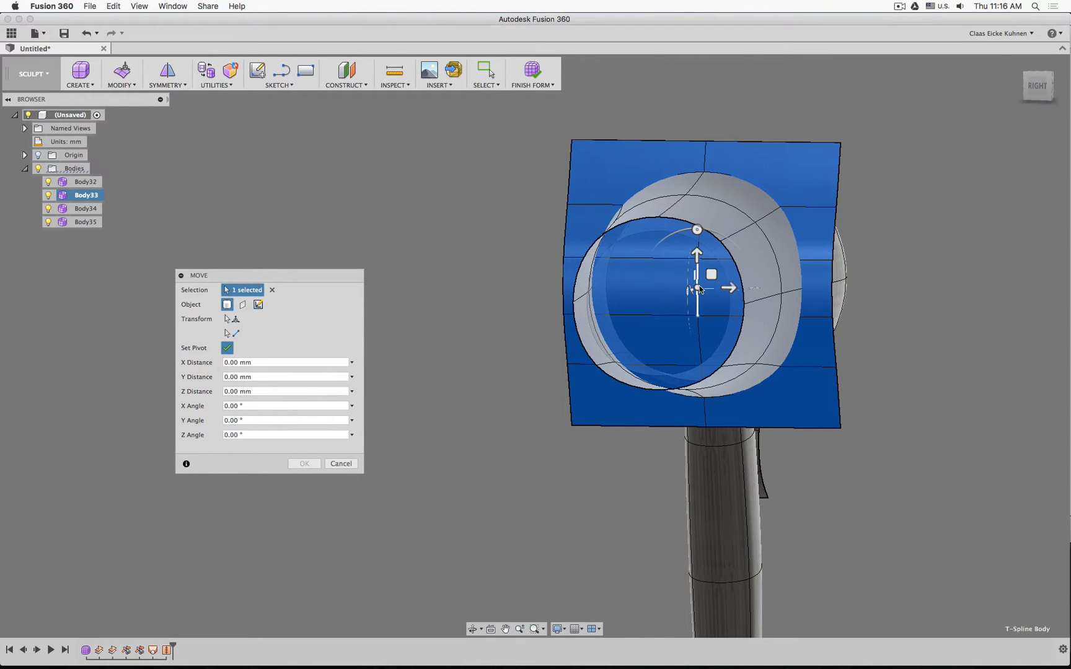
middle_click_drag(909, 276, 860, 291, "shift")
left_click(342, 465)
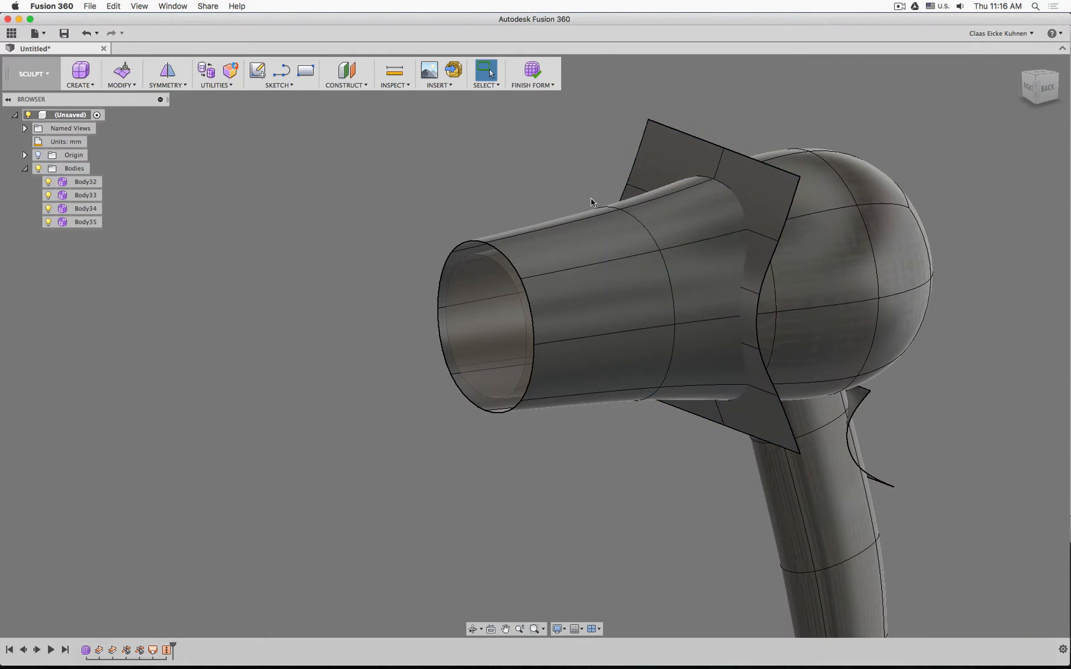
Finish the form edit and examine the updated transition band between the nozzle and rear shell in the back view
left_click(533, 72)
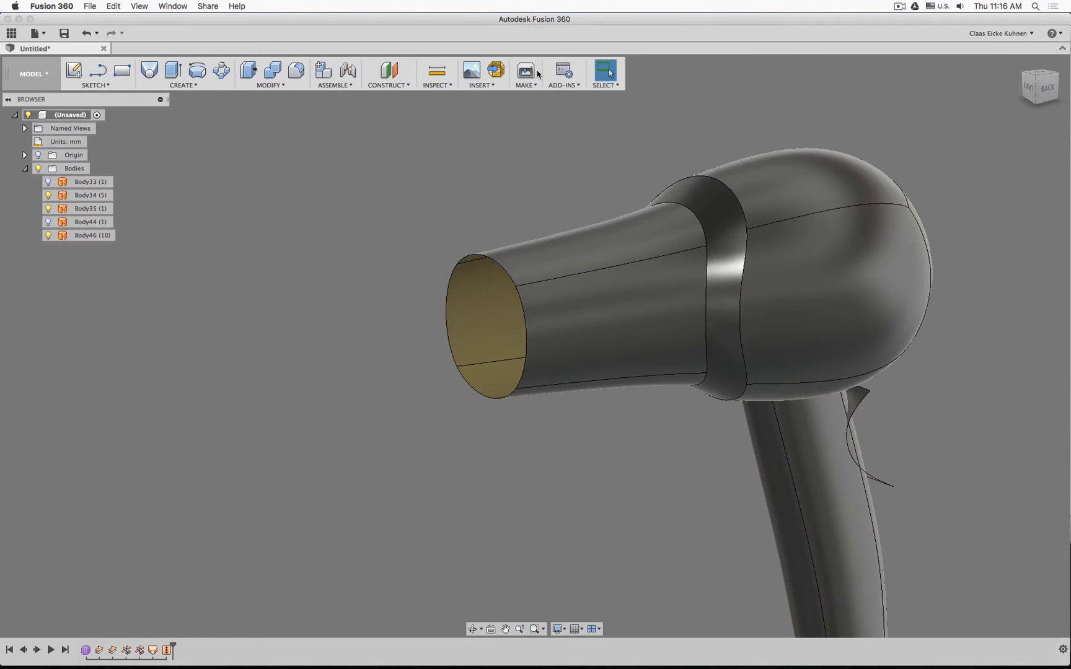
middle_click_drag(533, 206, 503, 195, "shift")
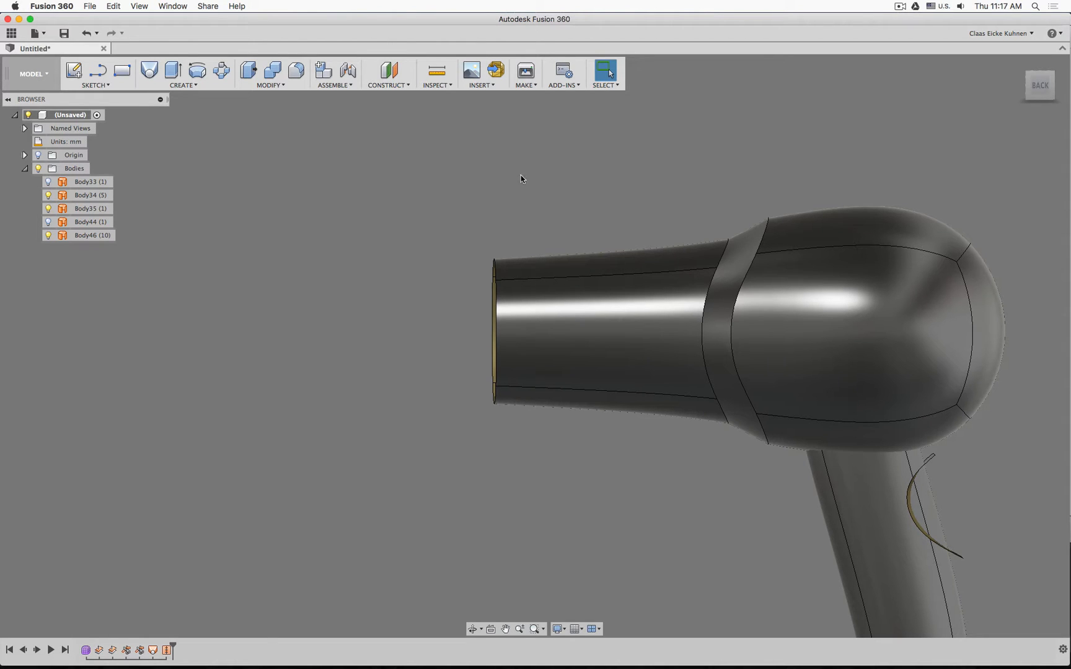
left_click(1039, 90)
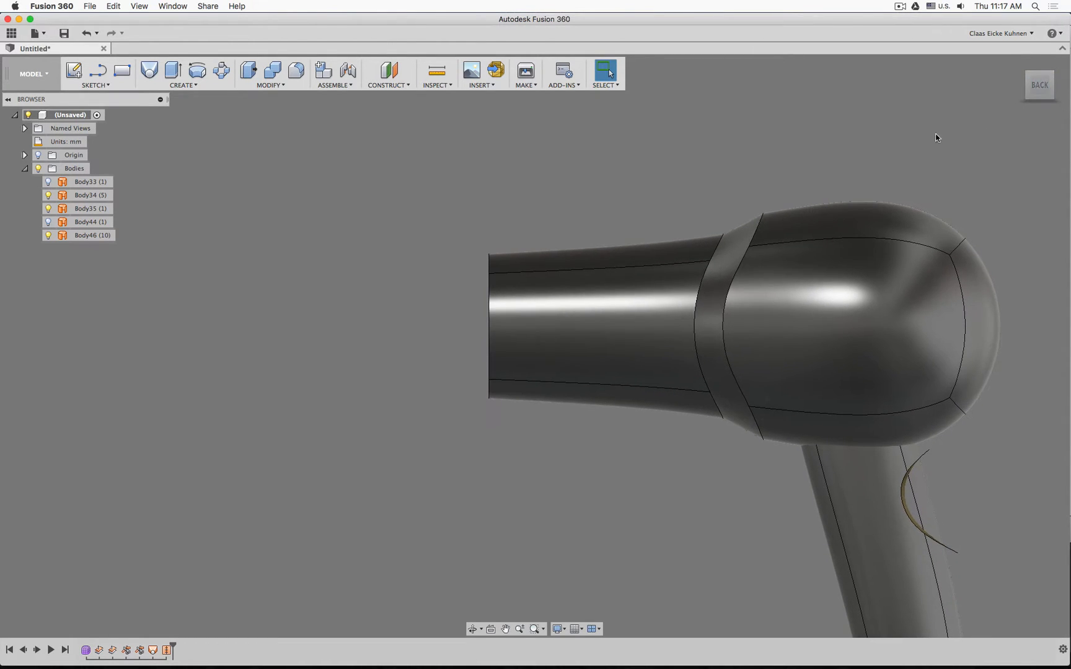
middle_click_drag(937, 136, 749, 146)
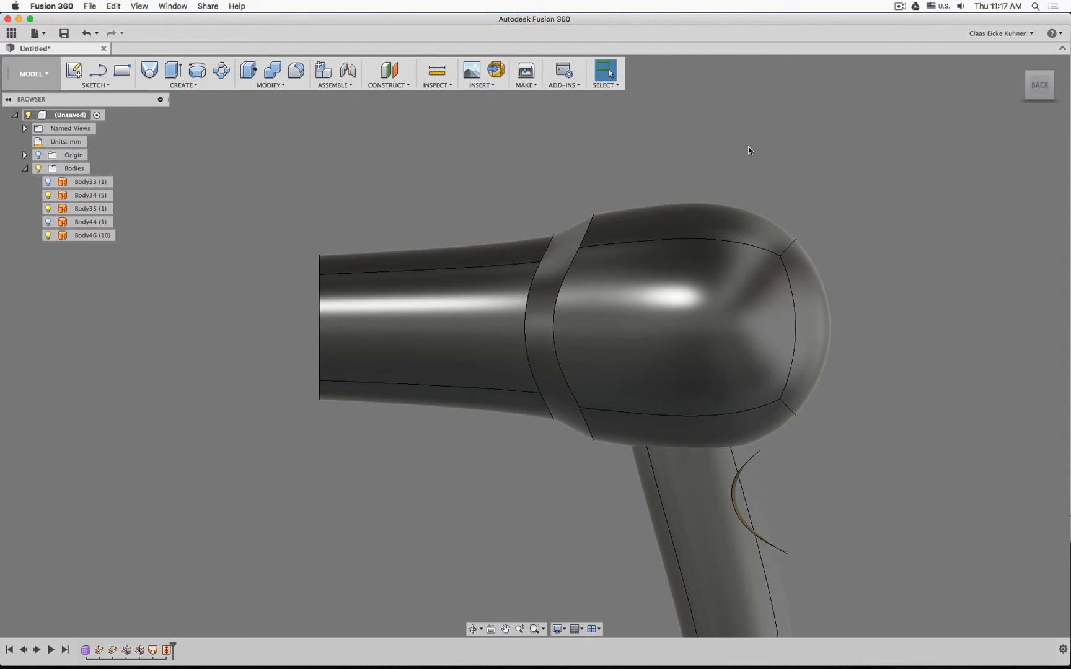
scroll(820, 263, "down", 5)
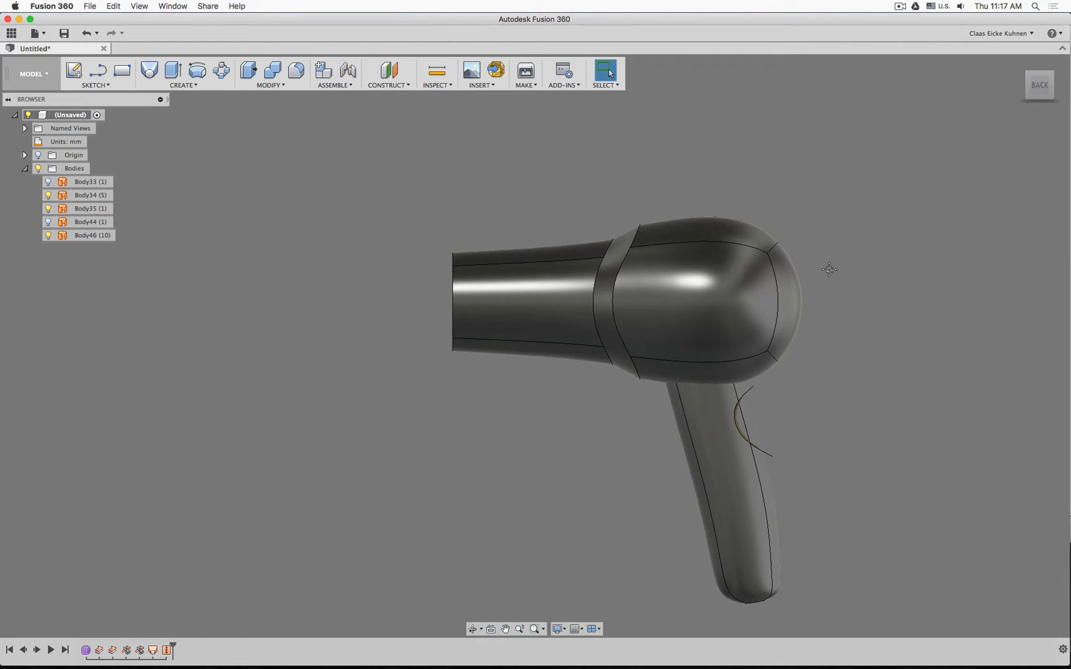
middle_click_drag(832, 267, 784, 267)
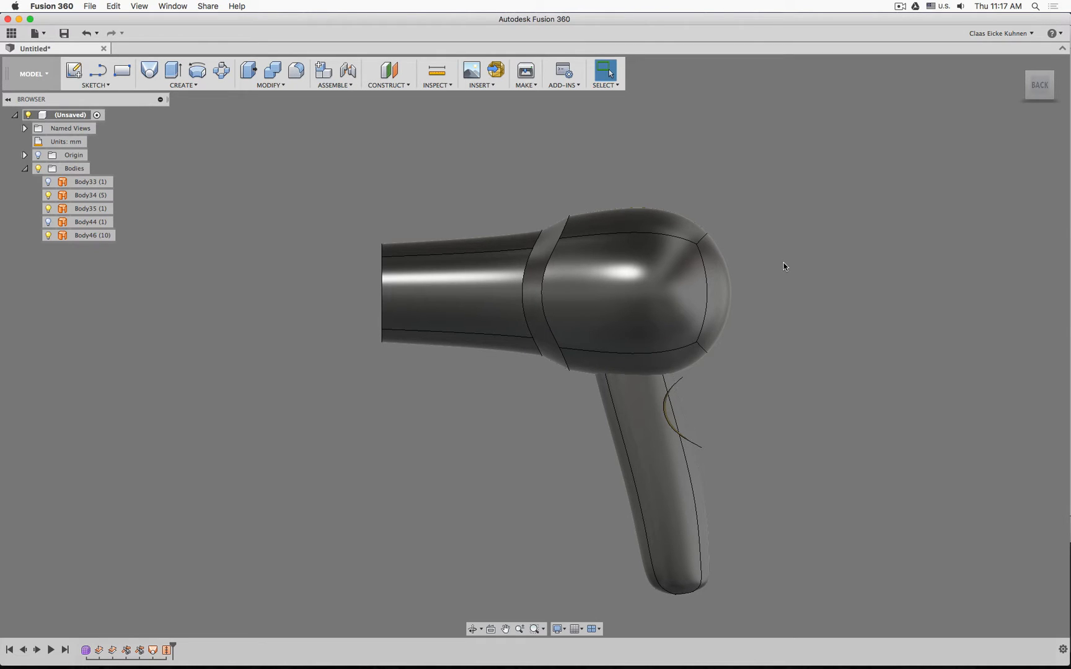
left_click(554, 219)
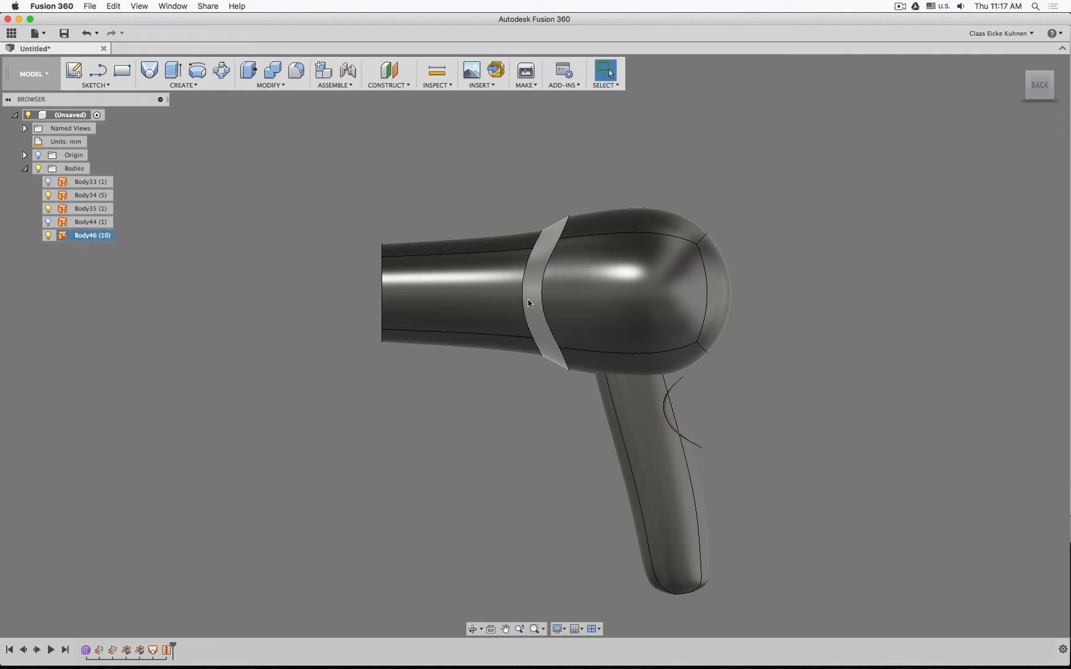
left_click(553, 397)
middle_click_drag(401, 379, 377, 302, "shift")
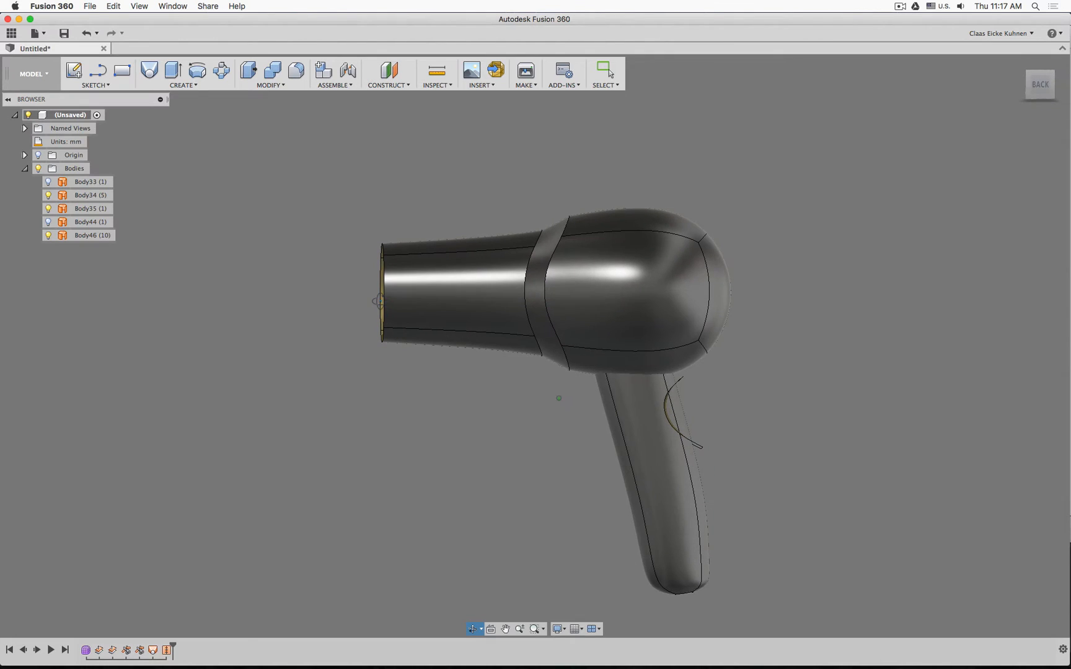
Delete all timeline features from the second offset through the surface stitch and show the trim surface Body33
left_click(168, 650)
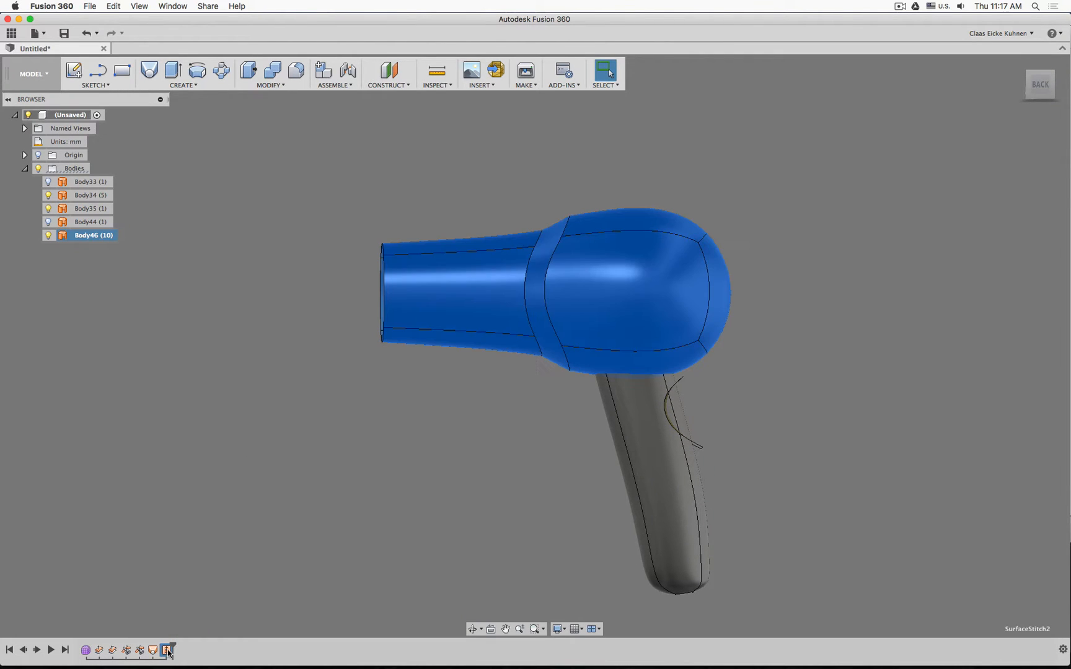
left_click(112, 650, "shift")
key("Delete")
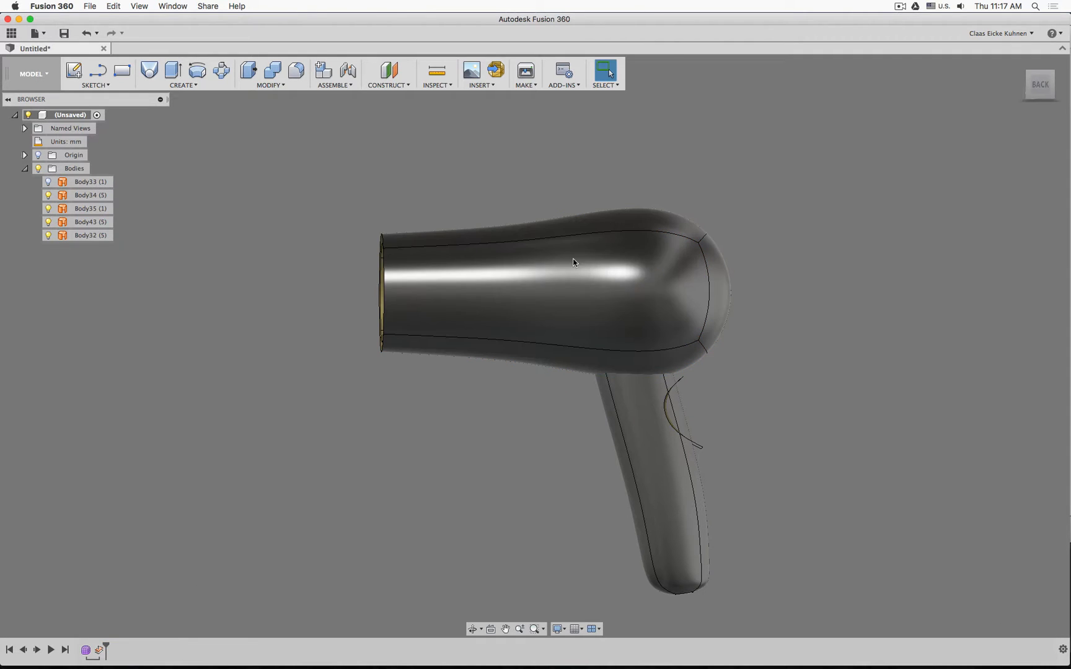
left_click(49, 181)
Start a sketch on the hair dryer's vertical centre plane and draw a horizontal line about 34 mm long in front of the nozzle
left_click(73, 70)
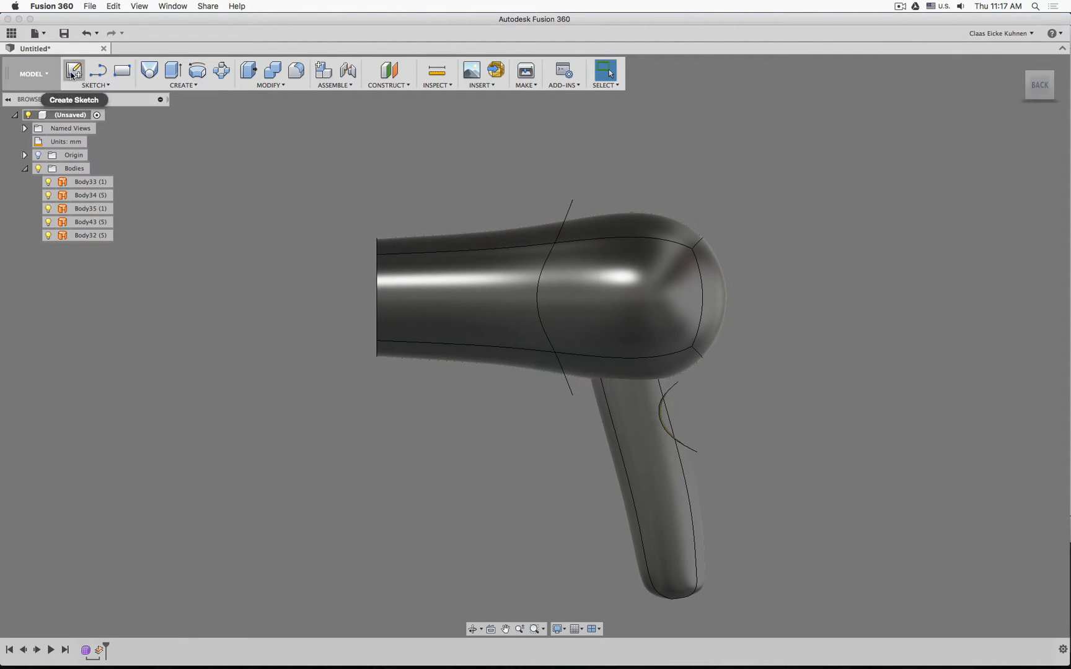
left_click(358, 254)
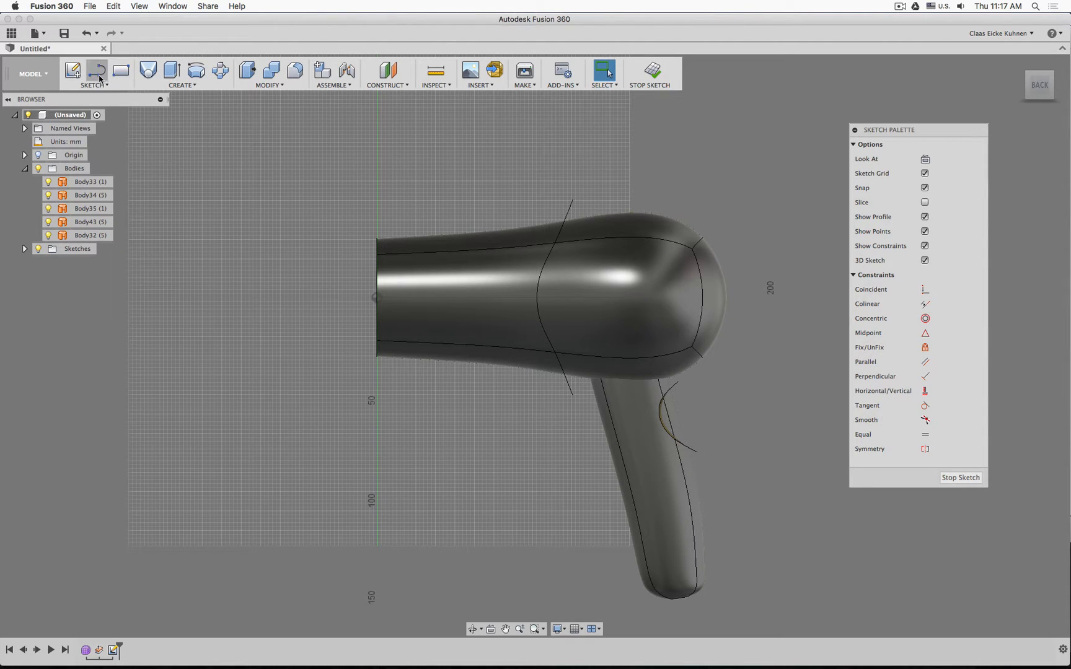
left_click(97, 70)
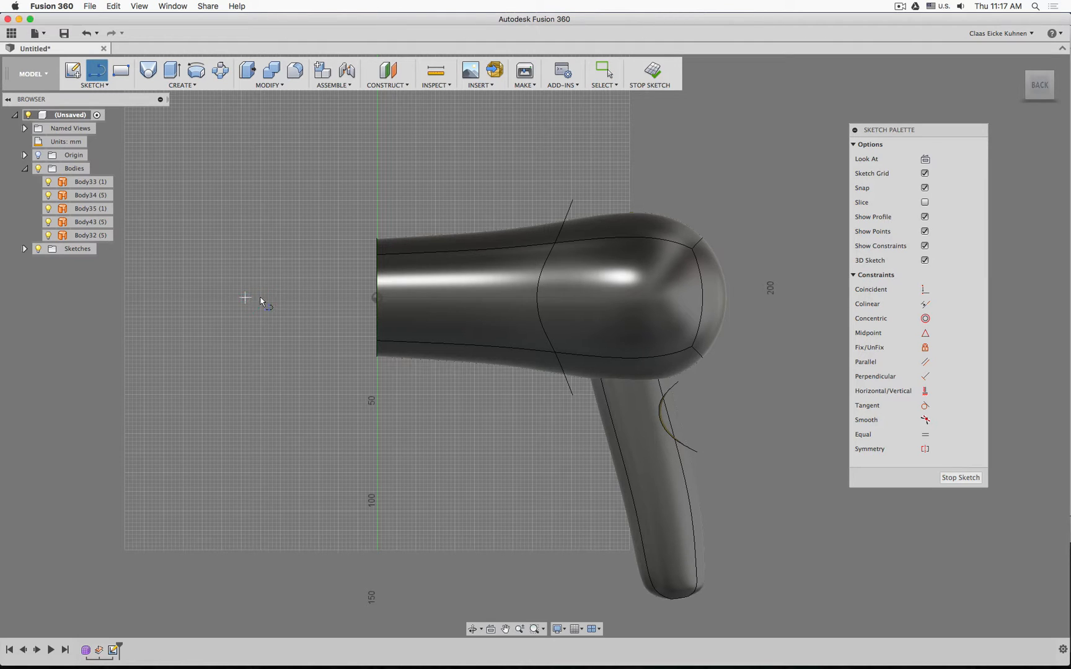
left_click(244, 298)
left_click(311, 297)
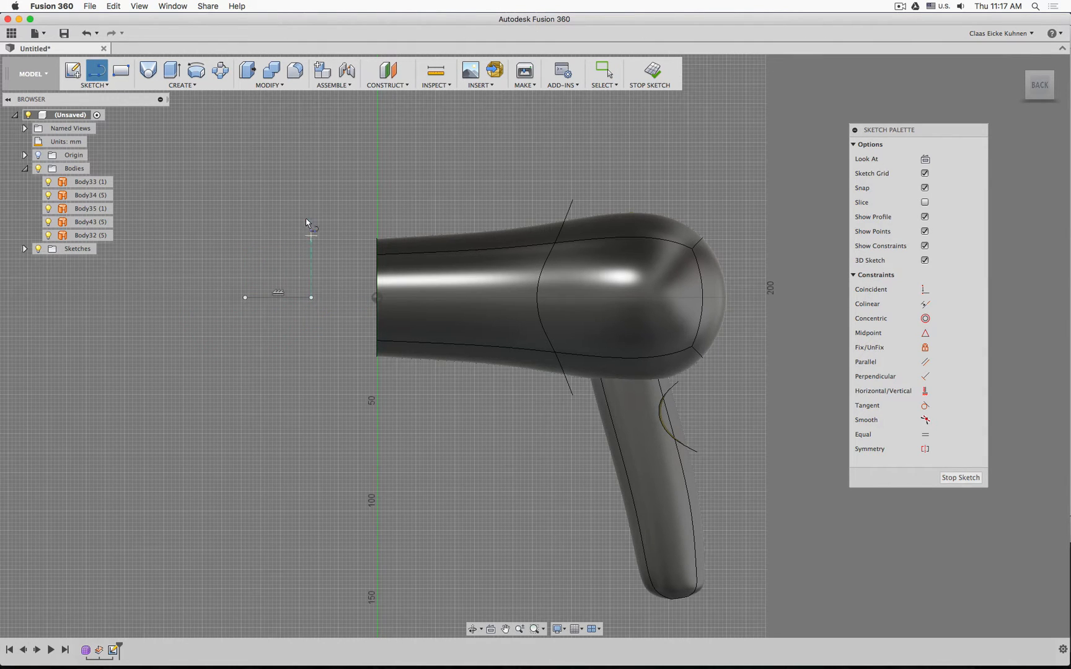
key("Escape")
Convert the line in front of the nozzle to construction and constrain its nearer endpoint horizontally to the sketch origin
left_click(289, 298)
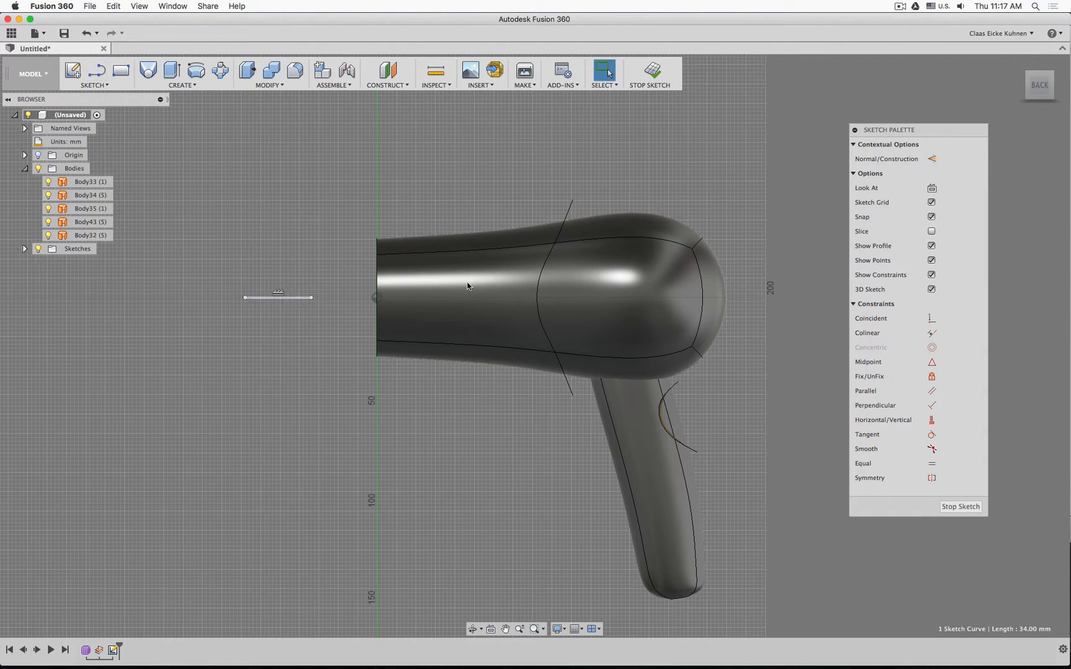
left_click(932, 160)
left_click(925, 391)
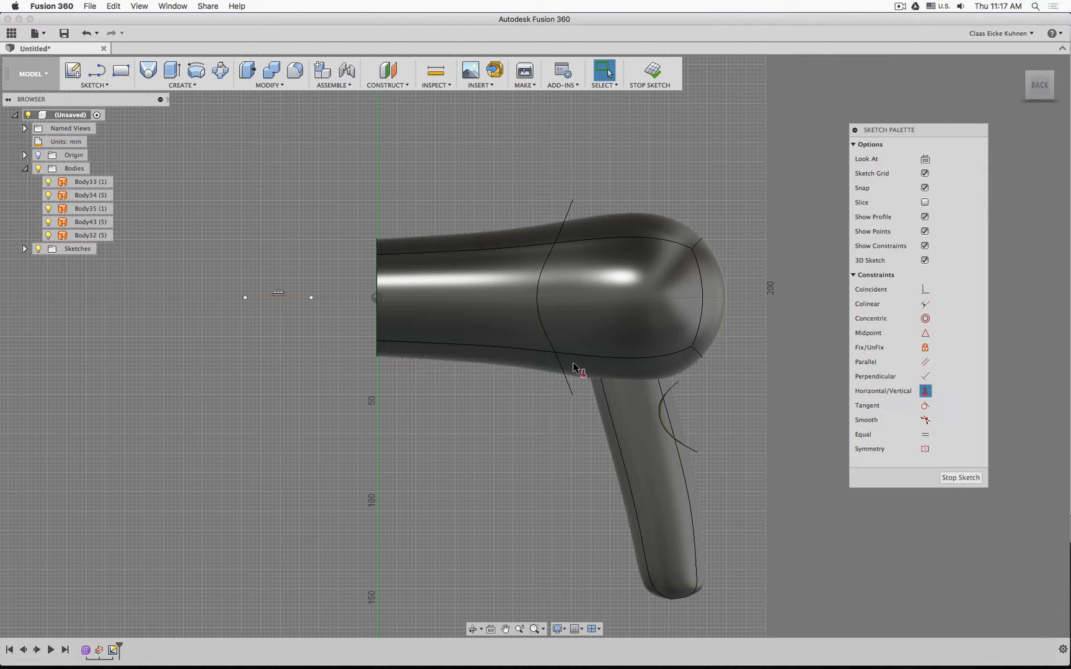
left_click(311, 298)
middle_click_drag(311, 301, 340, 342, "shift")
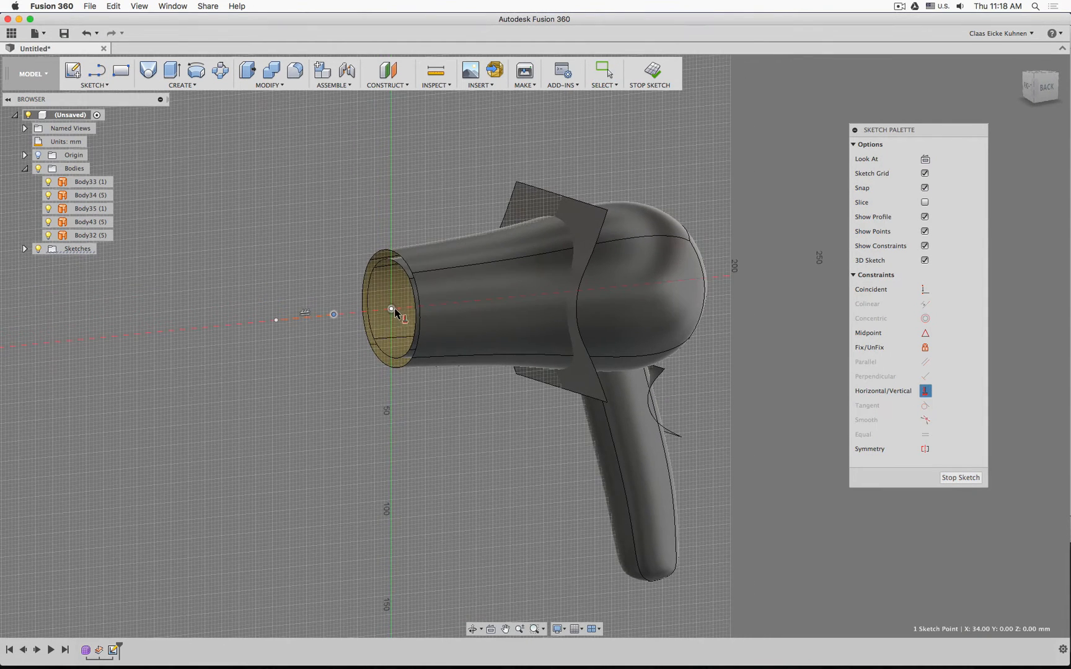
left_click(391, 310)
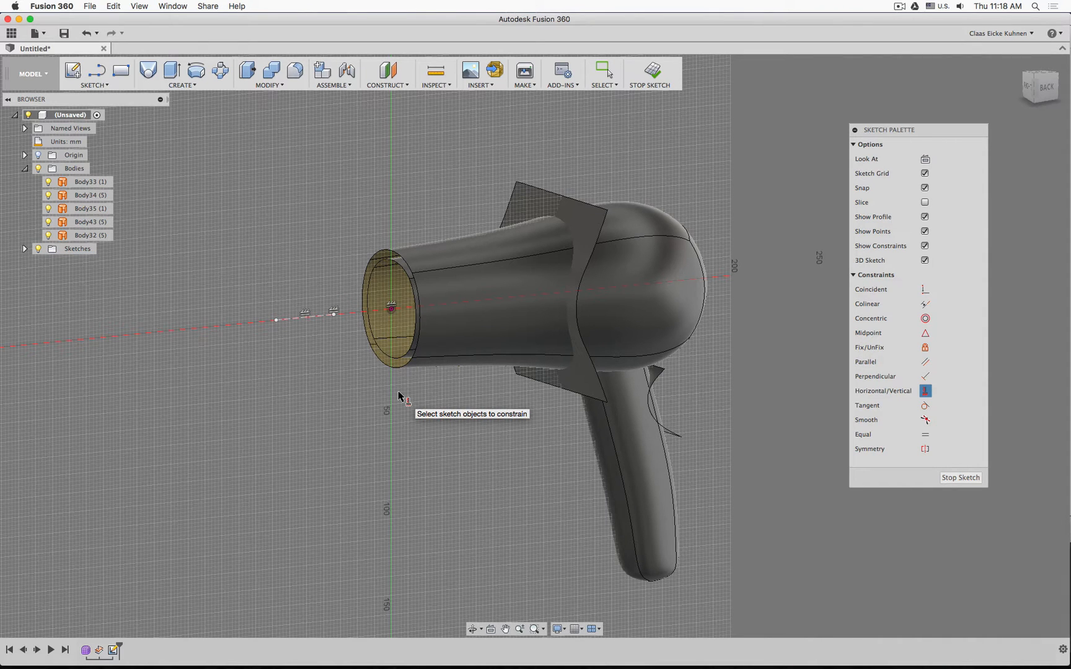
left_click(1046, 88)
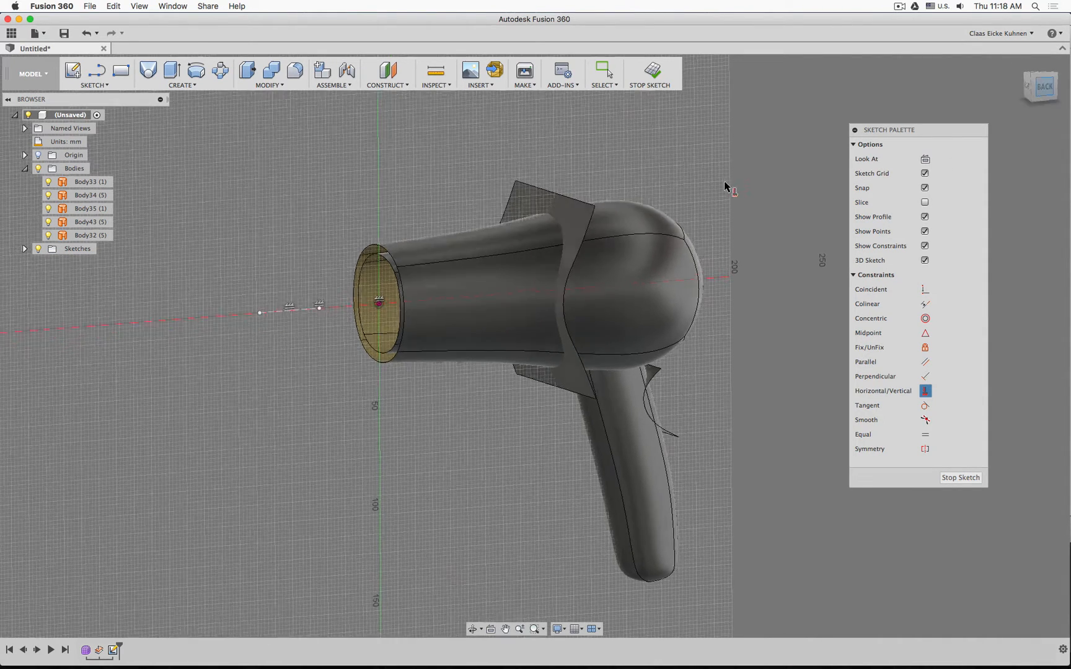
Sketch a three-point spline just ahead of the trim surface's profile, with its middle point on the body's axis and its ends beyond the body
left_click(114, 88)
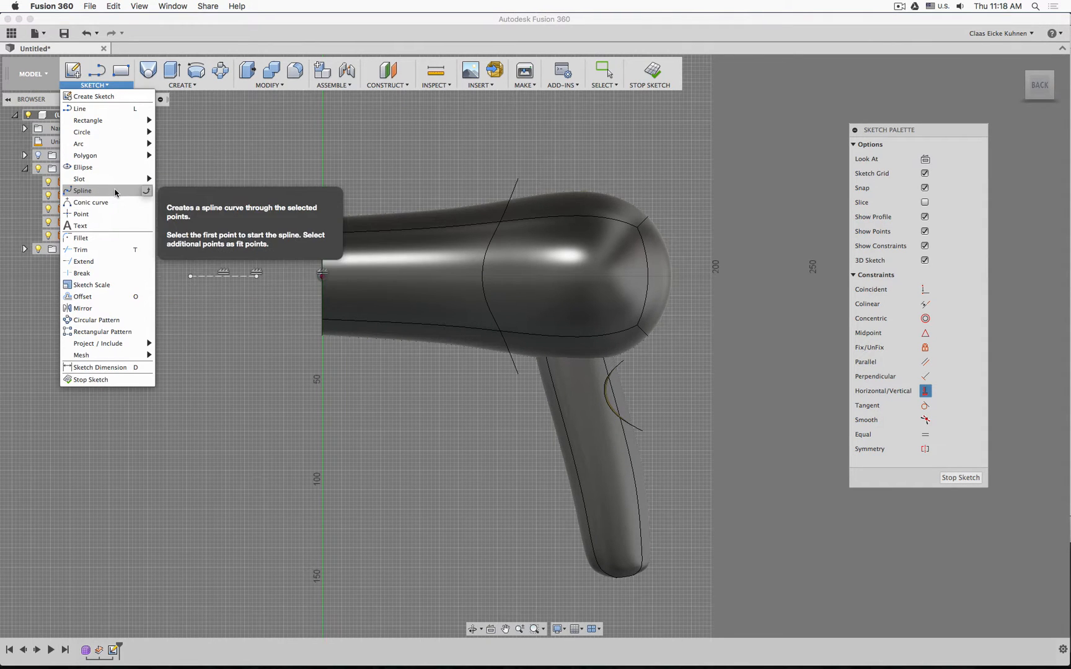
left_click(82, 190)
scroll(511, 182, "up", 5)
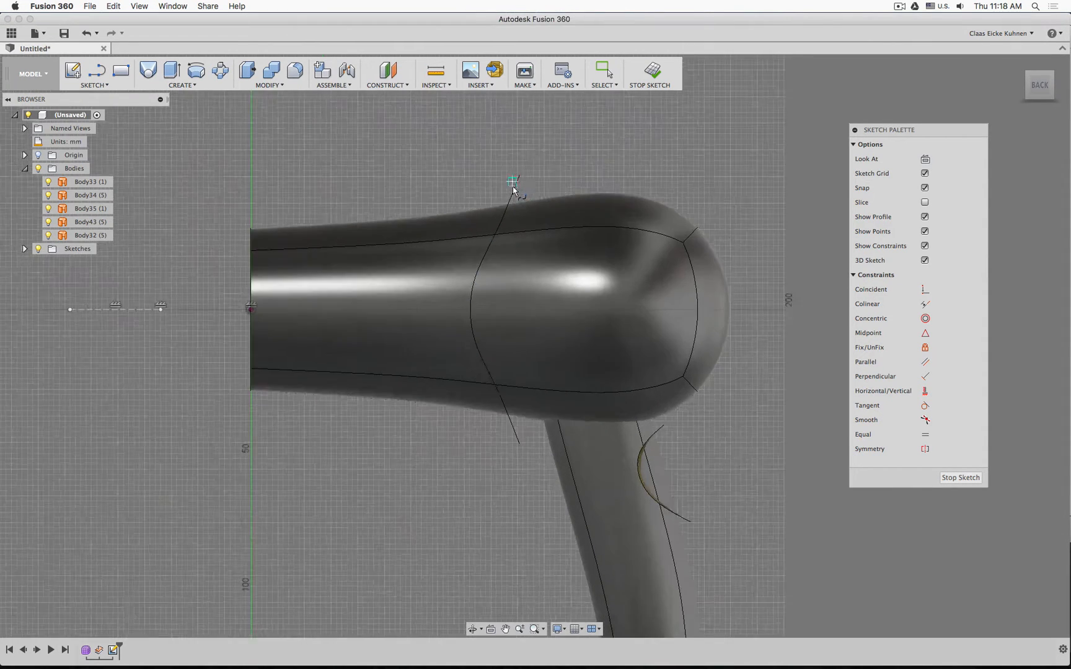
left_click(512, 173)
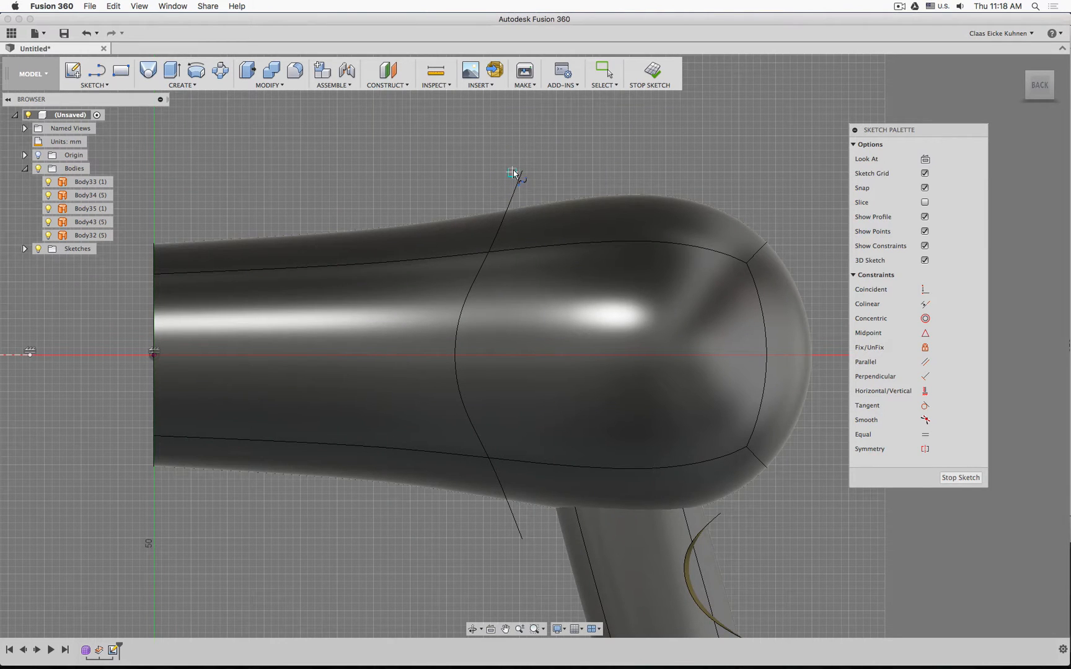
left_click(446, 355)
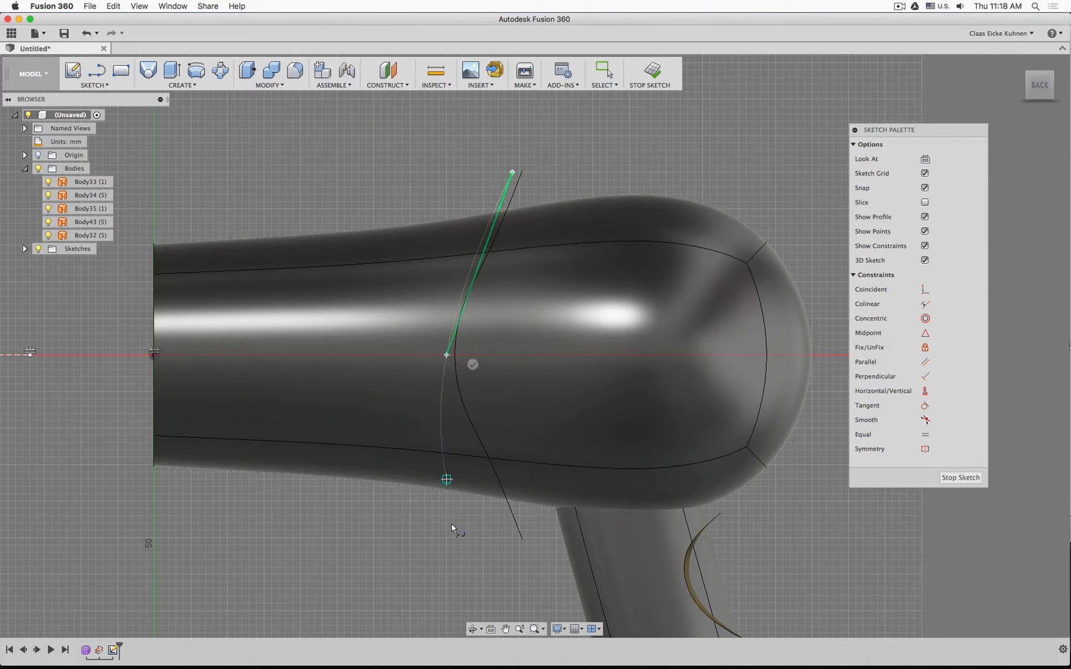
left_click(513, 537)
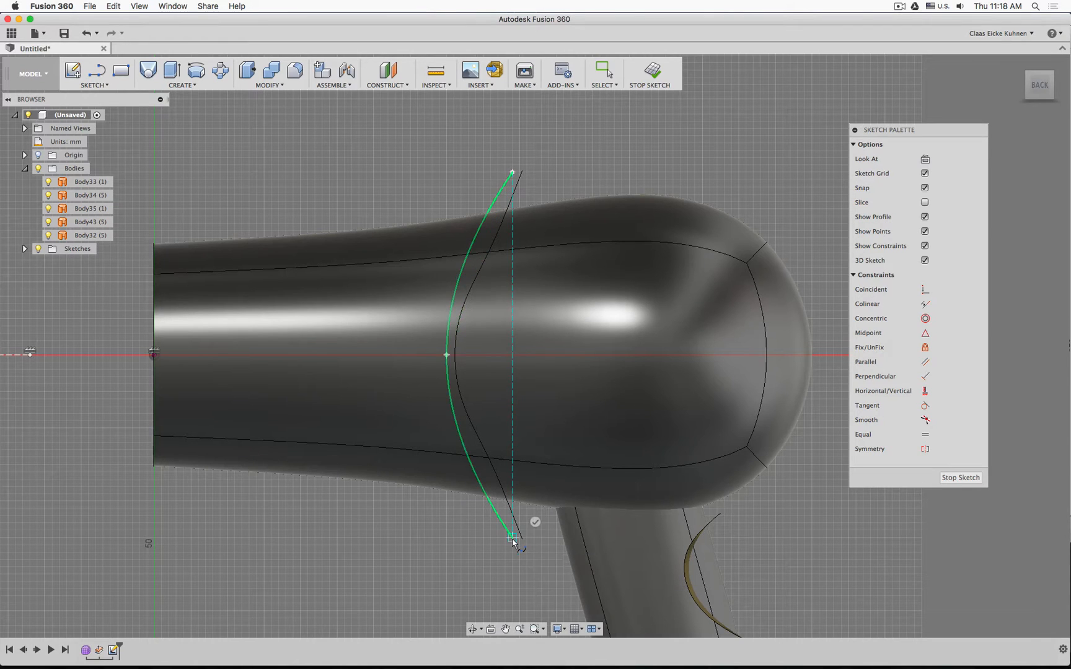
key("Return")
middle_click_drag(337, 531, 672, 474)
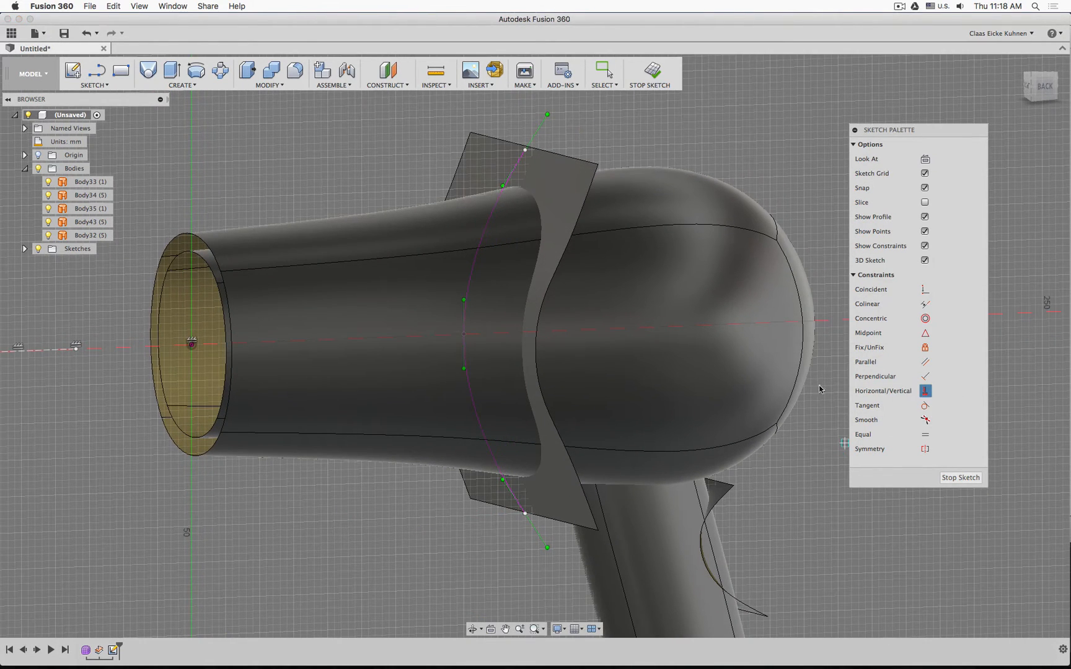
Constrain the spline's middle point horizontally to the sketch origin
left_click(464, 335)
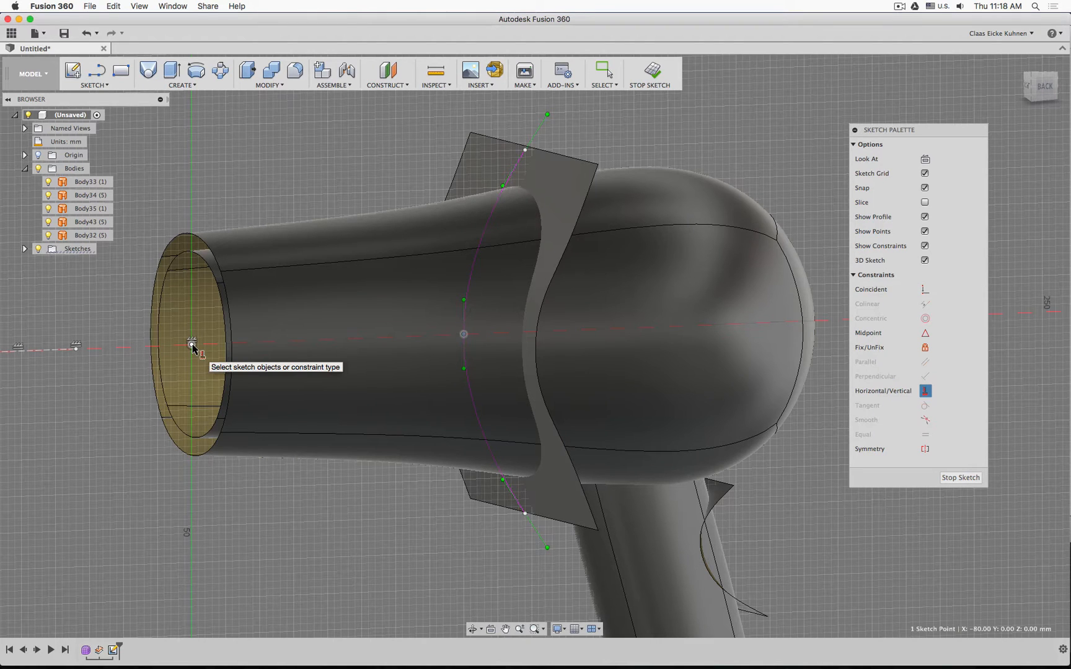
left_click(192, 345)
scroll(312, 412, "down", 3)
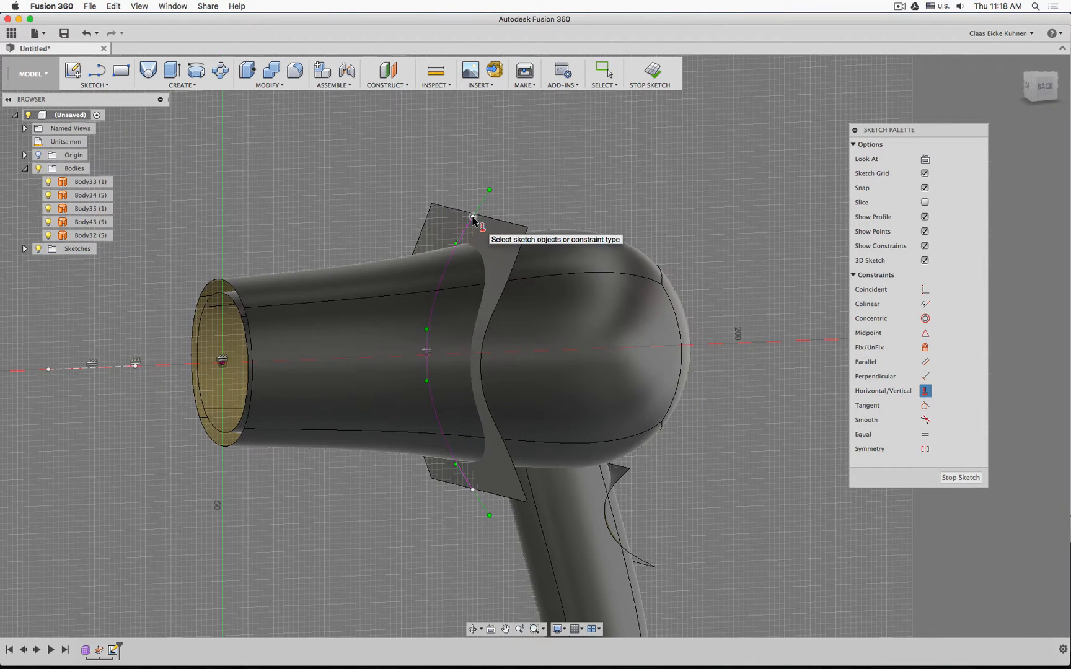
Constrain the spline's upper and lower endpoints symmetric about the construction line in front of the nozzle
left_click(925, 449)
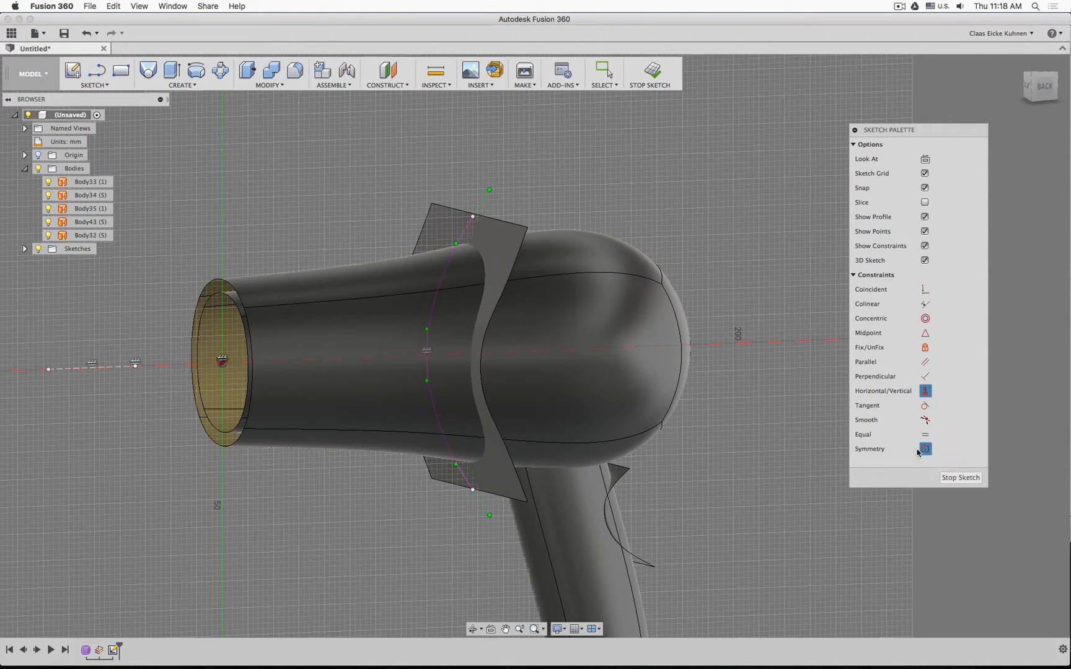
left_click(473, 490)
left_click(473, 216)
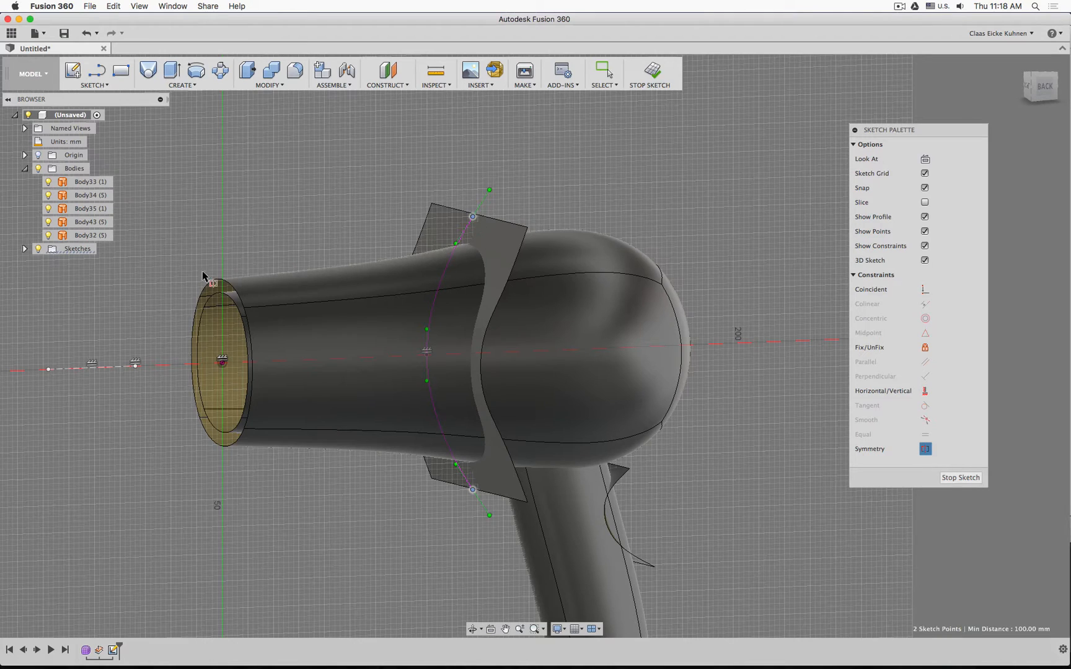
left_click(107, 370)
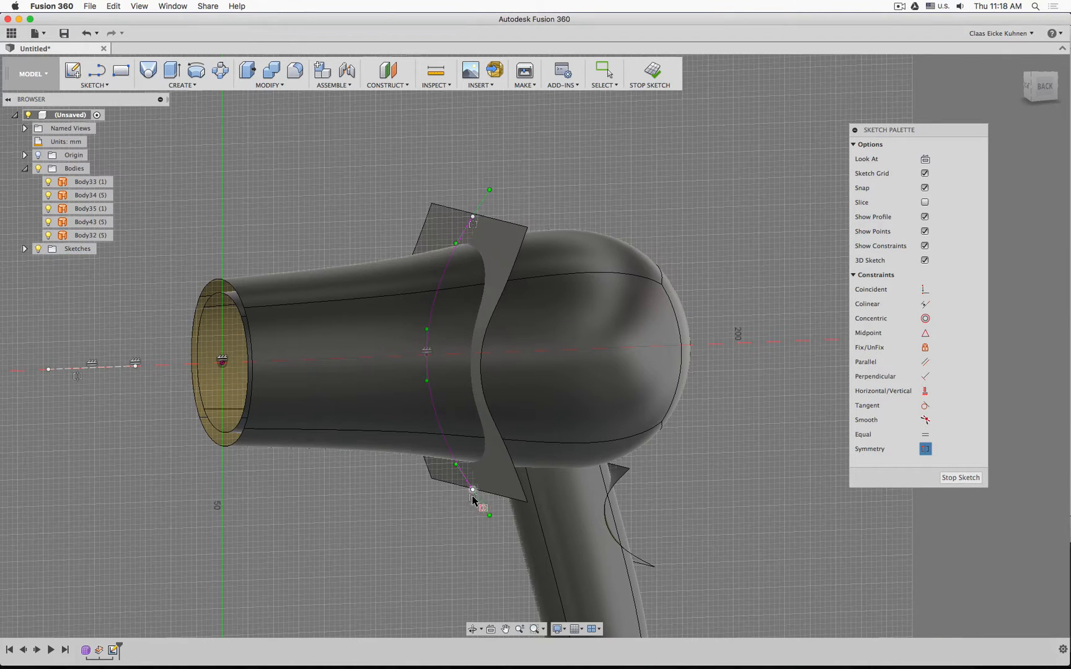
key("Escape")
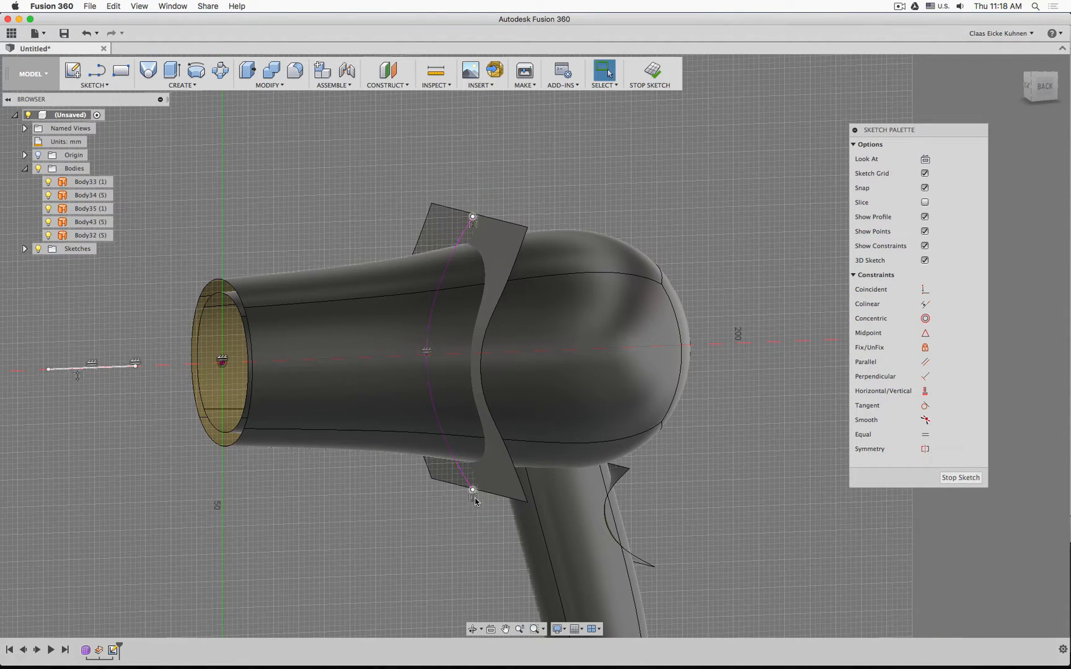
Reposition the spline's lower endpoint to X -90, Z -50 mm and turn both end tangent handles vertical
mouse_move(472, 490)
left_mouse_down()
mouse_move(444, 499)
mouse_move(464, 494)
mouse_move(451, 494)
left_mouse_up()
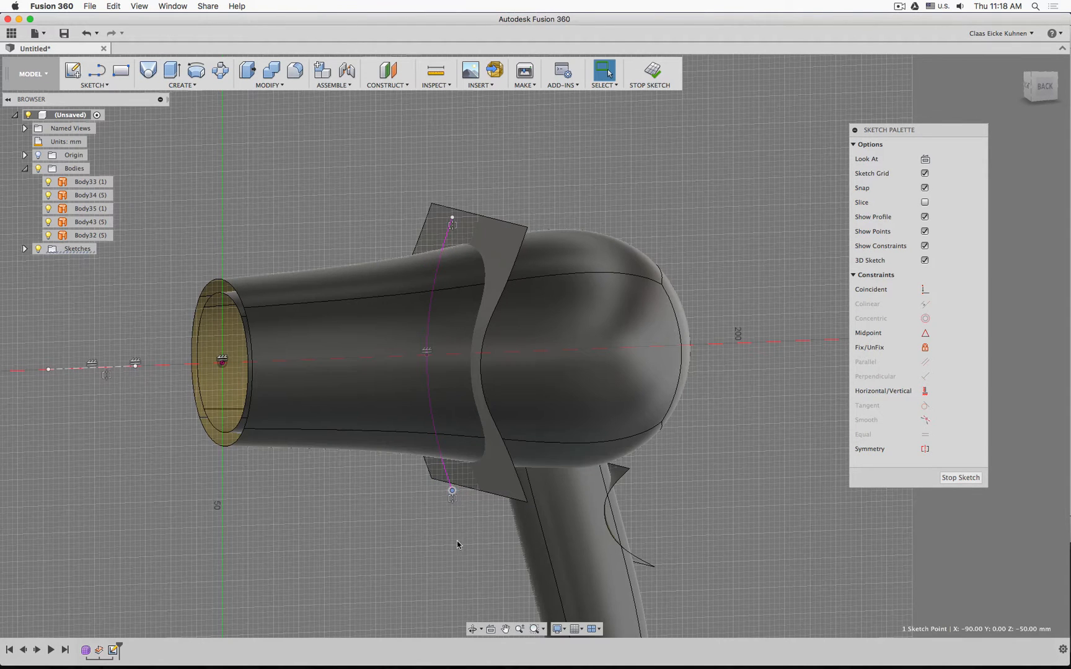
left_click(1041, 86)
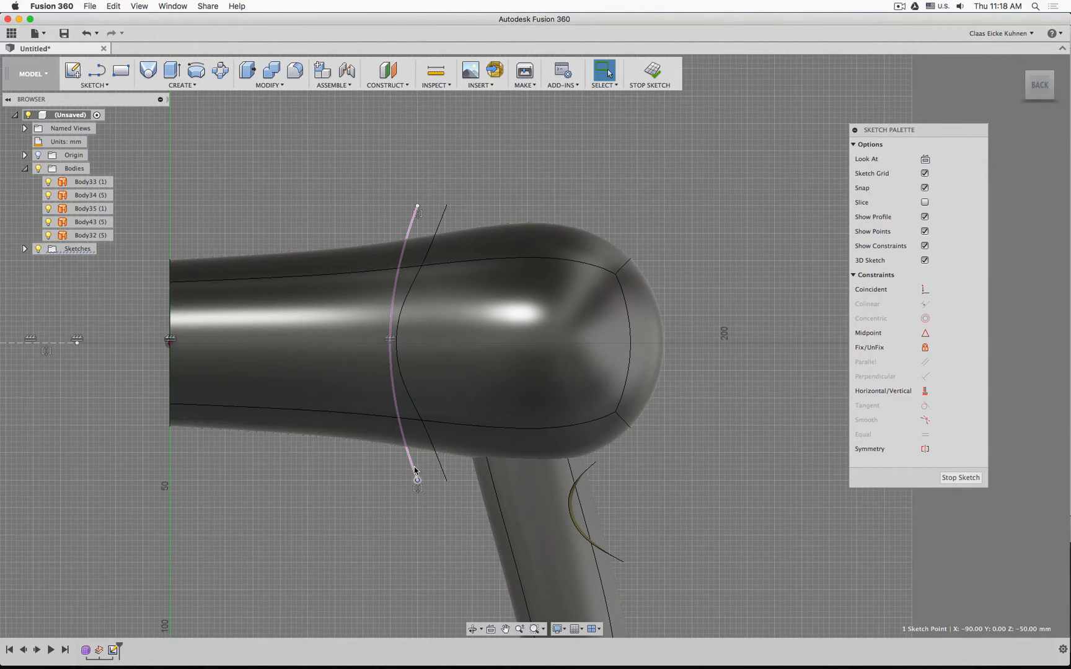
left_click(414, 468)
left_click_drag(427, 509, 419, 510)
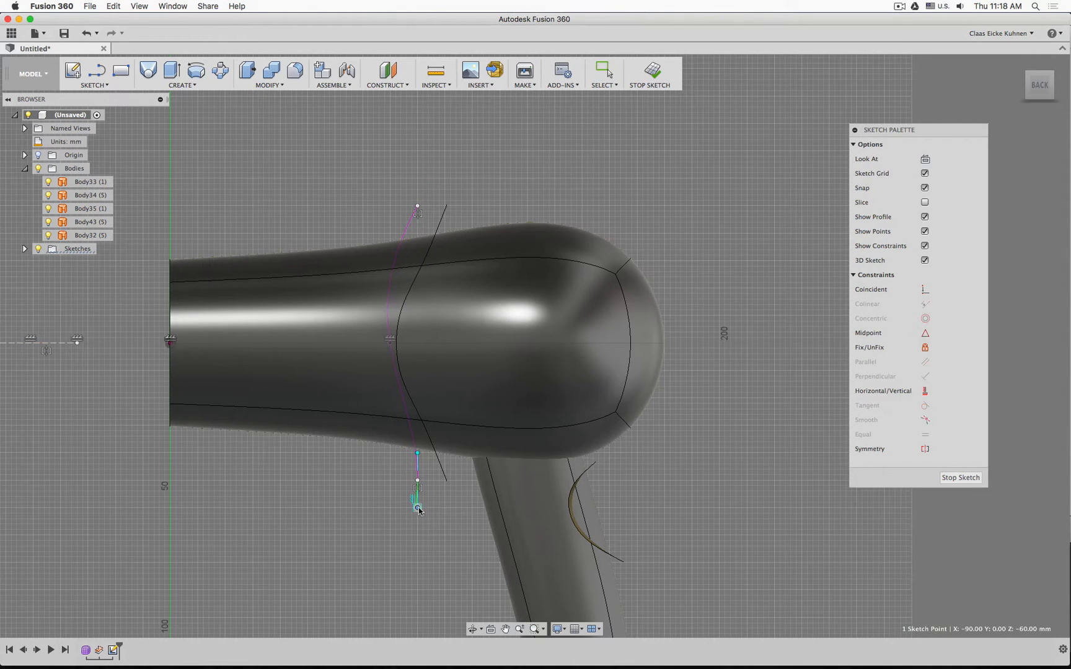
left_click(428, 190)
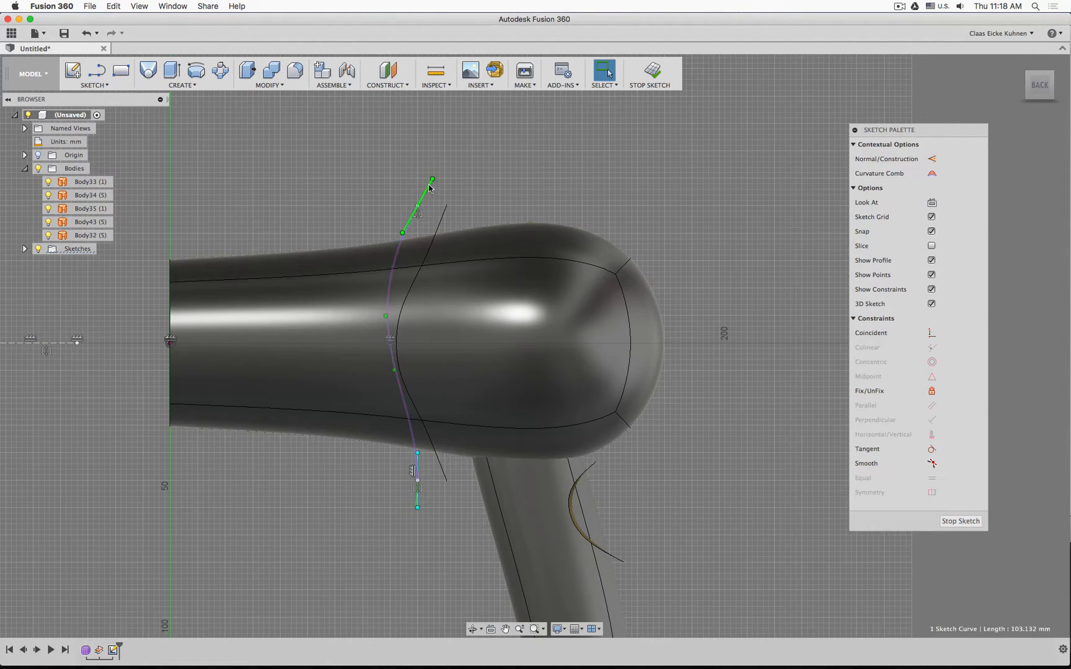
left_click_drag(432, 180, 419, 180)
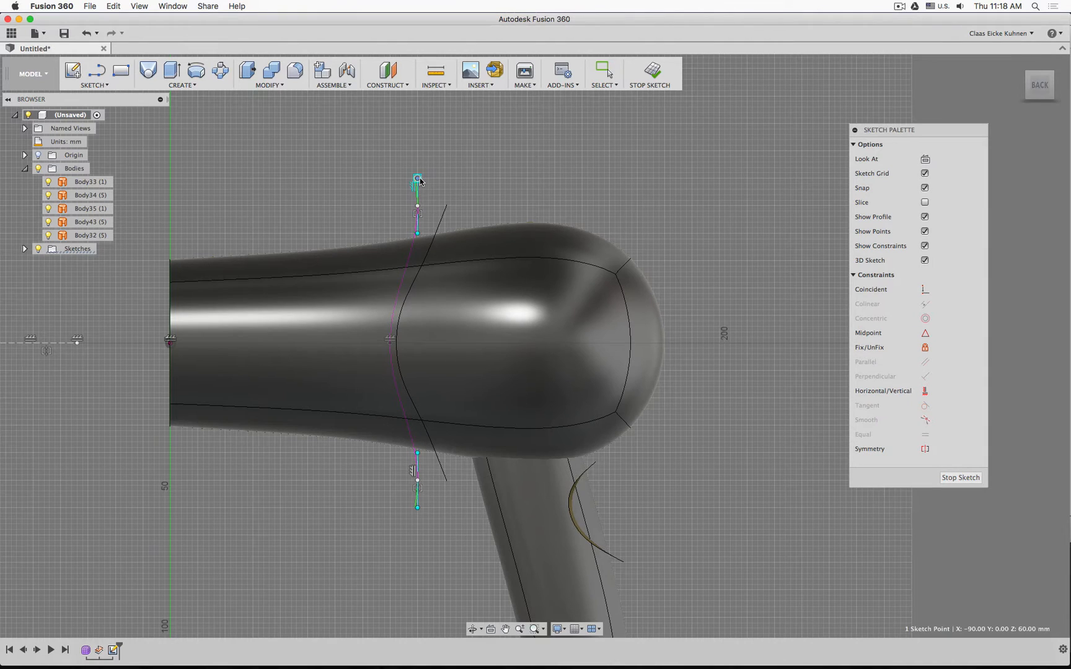
Constrain the outer tips of the spline's two end tangent handles symmetric about the construction line
middle_click_drag(355, 213, 540, 273, "shift")
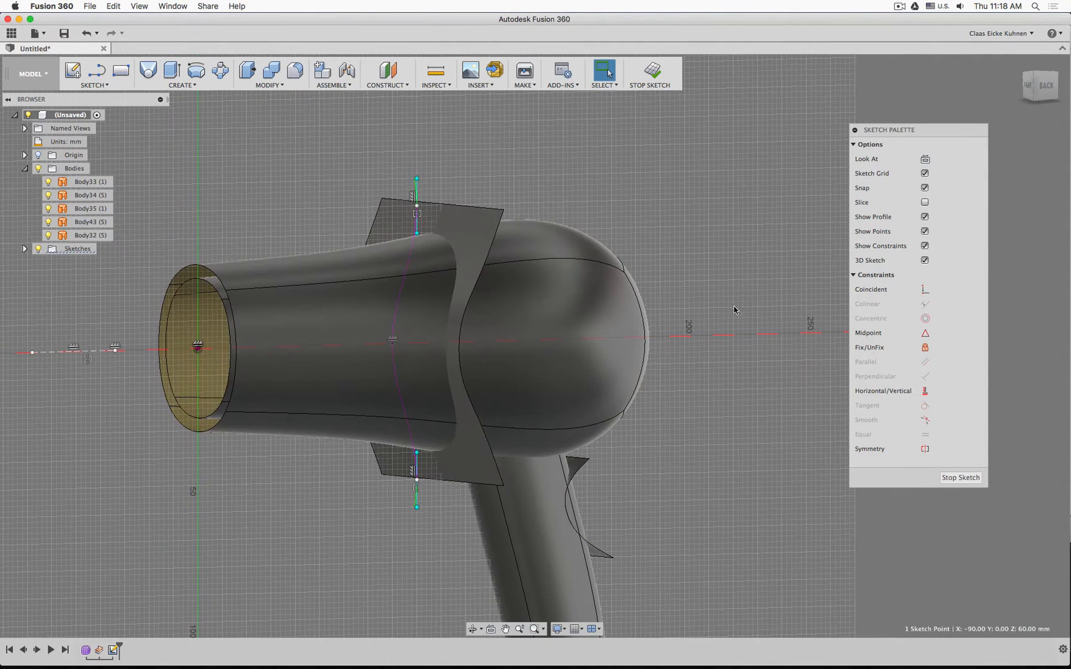
left_click(928, 448)
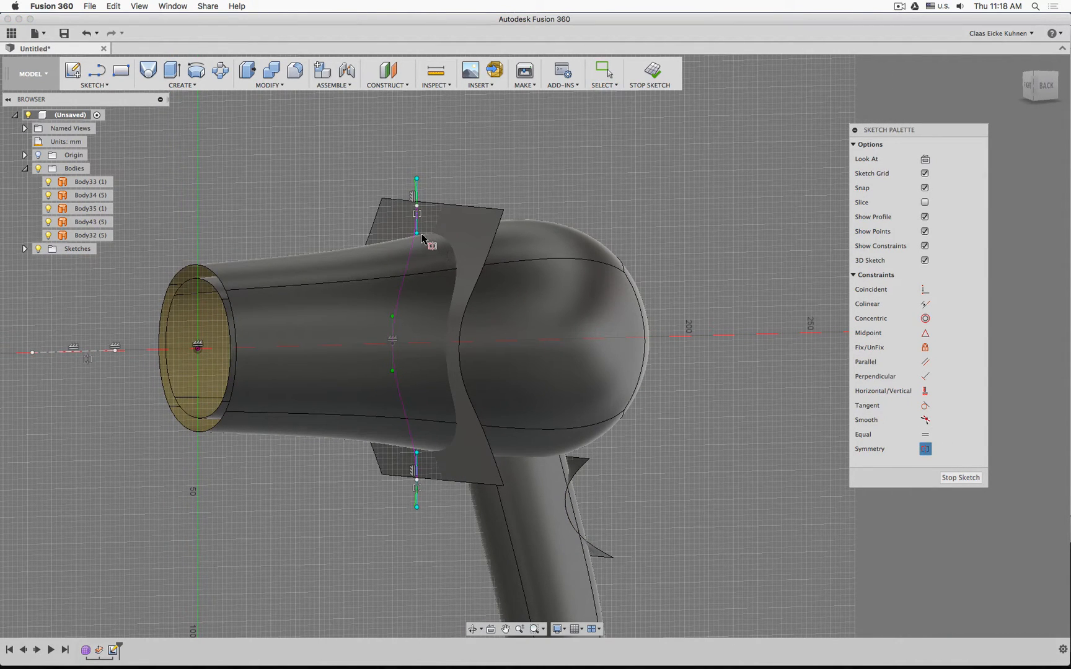
left_click(417, 179)
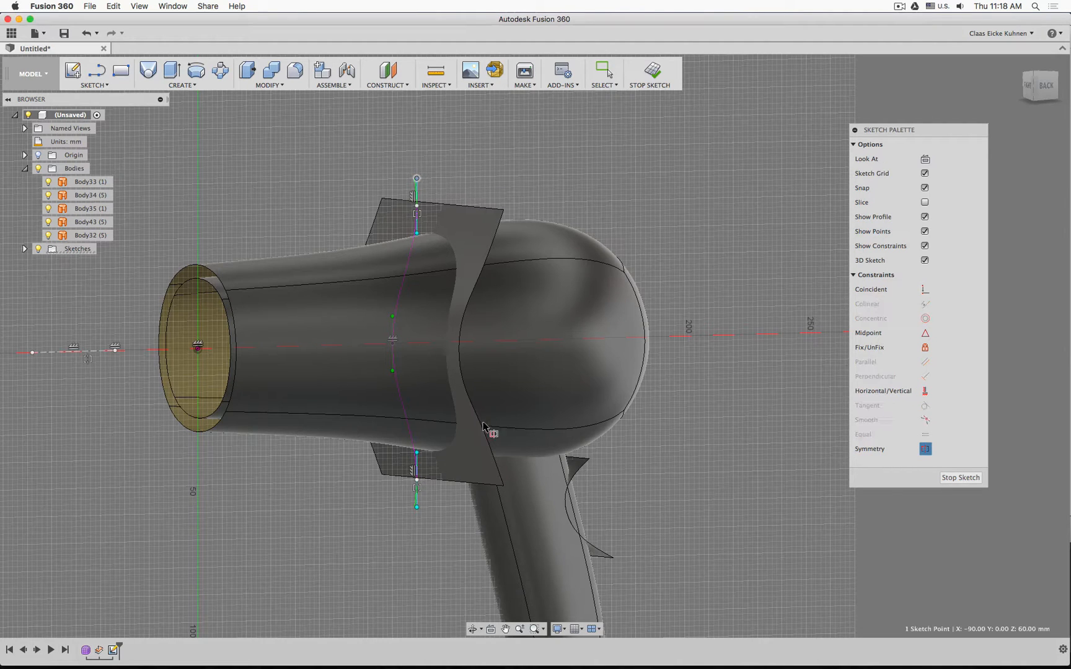
left_click(417, 508)
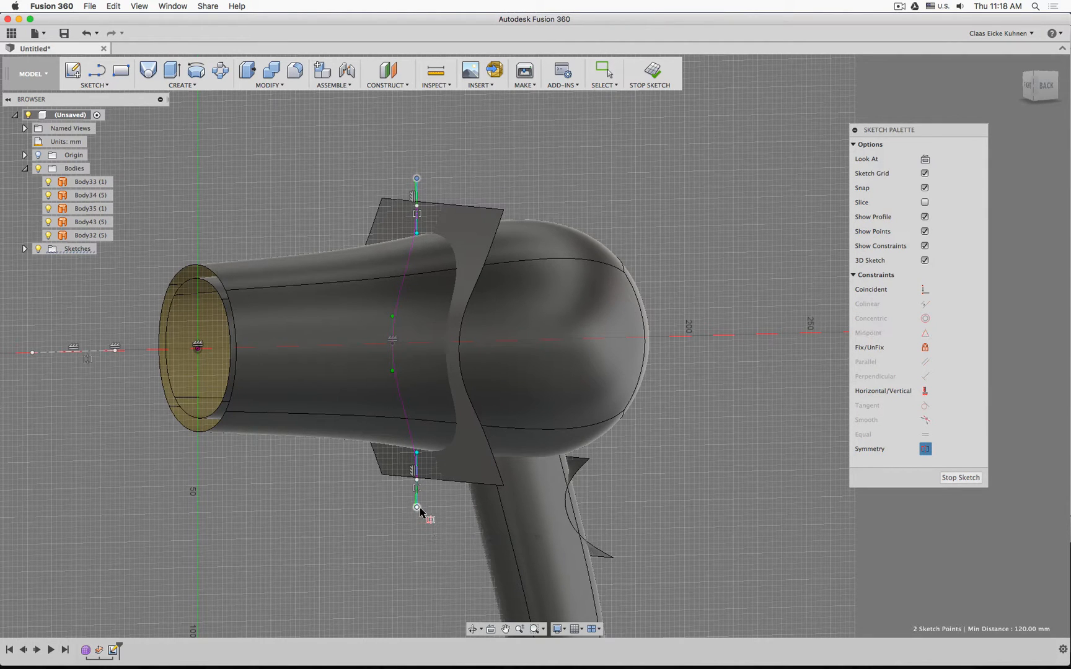
left_click(98, 353)
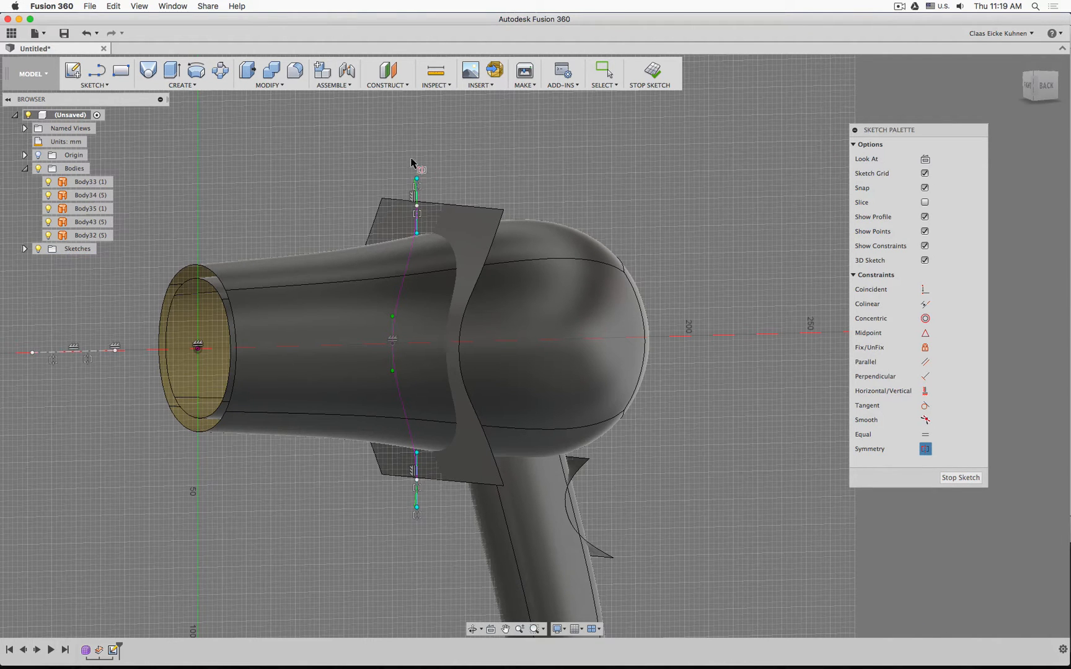
key("Escape")
Delete the vertical constraints on both end tangent handles and stretch the lower handle until its inner tip is at about Z -36.5 mm
scroll(383, 189, "up", 3)
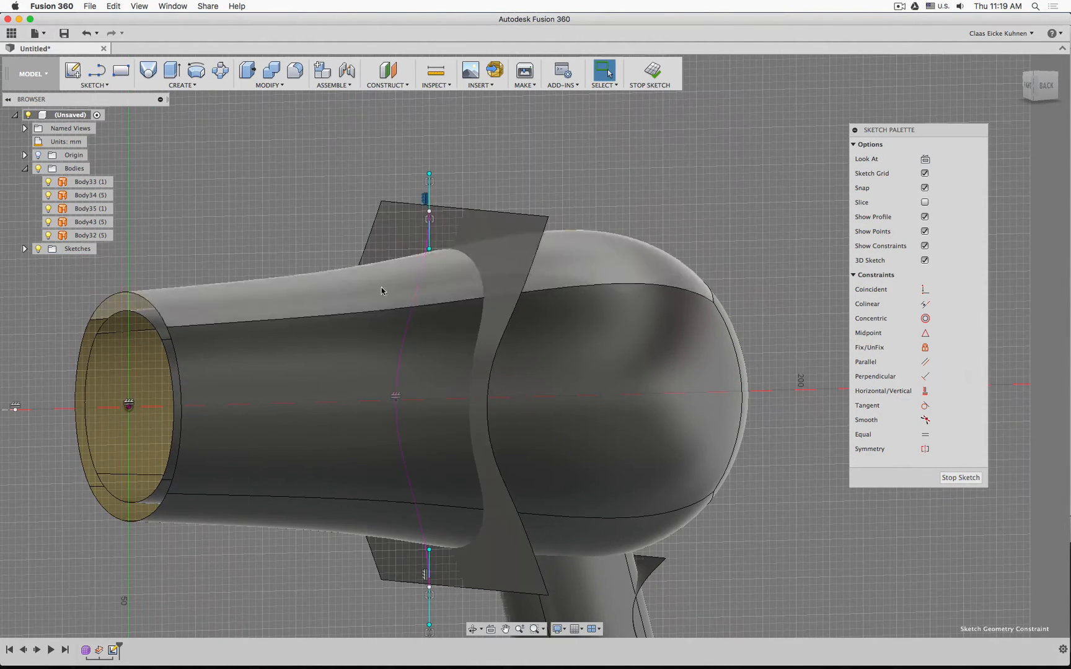
key("Delete")
left_click(425, 575)
key("Delete")
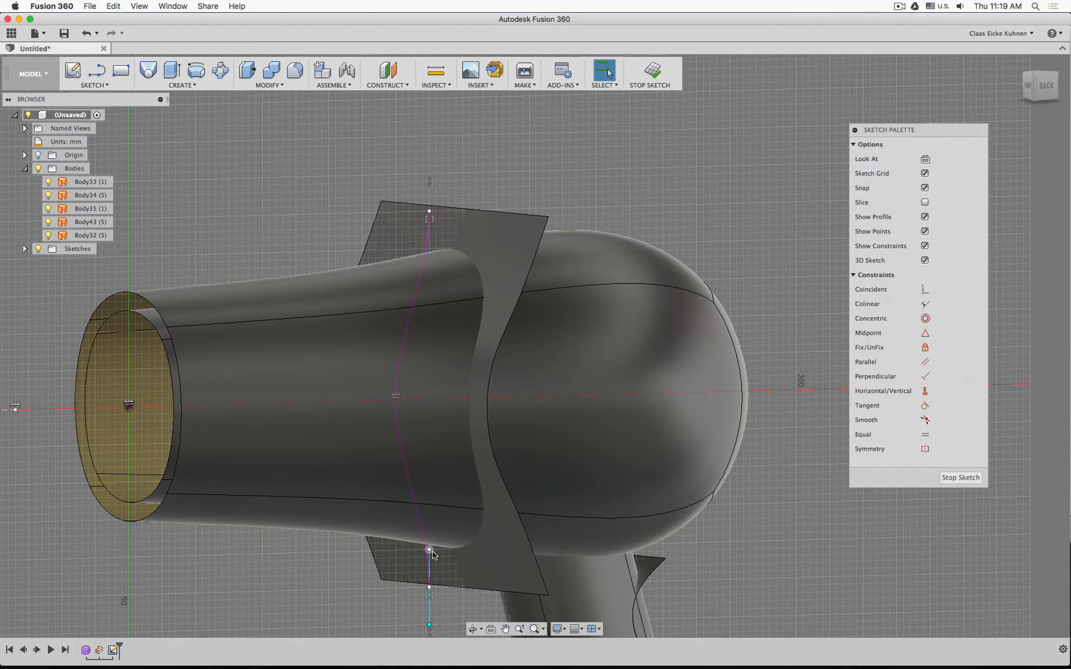
left_click_drag(430, 549, 429, 537)
Shift the spline's lower endpoint to X -100, Z -50 mm, near the end of the trim surface's profile
left_click(1045, 86)
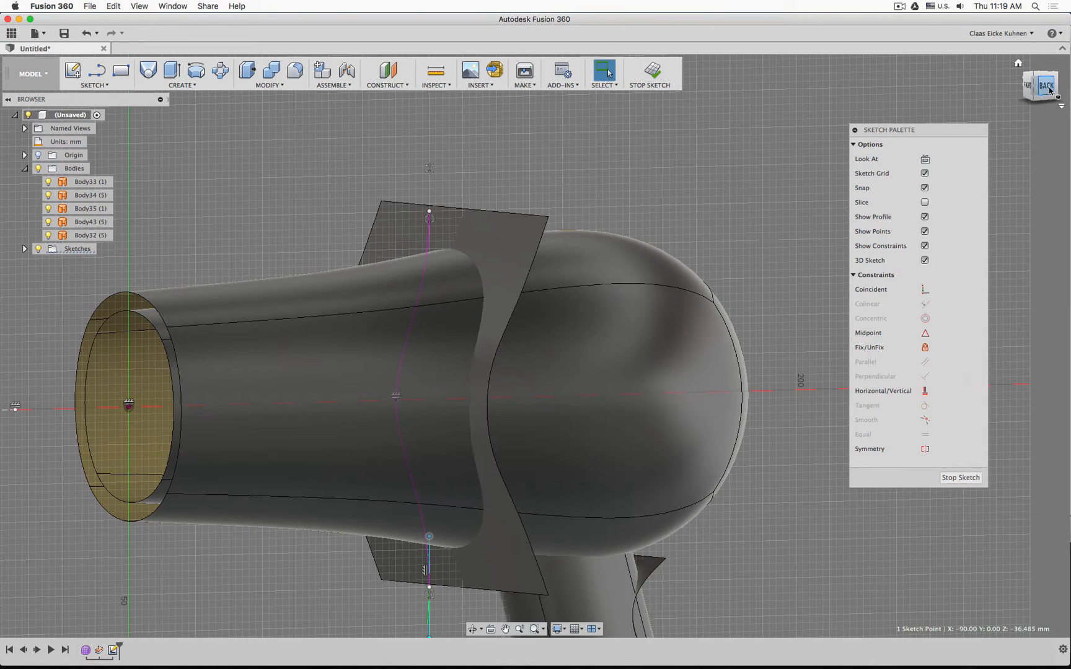
left_click(590, 174)
middle_click_drag(529, 165, 564, 139)
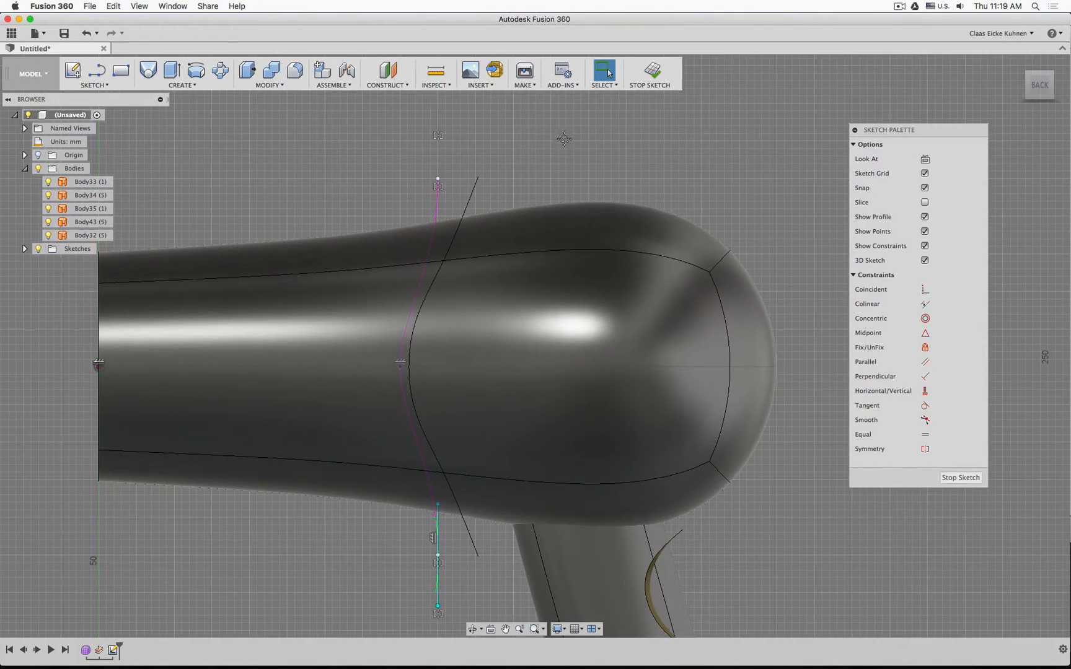
left_click_drag(437, 557, 472, 556)
scroll(472, 556, "up", 5)
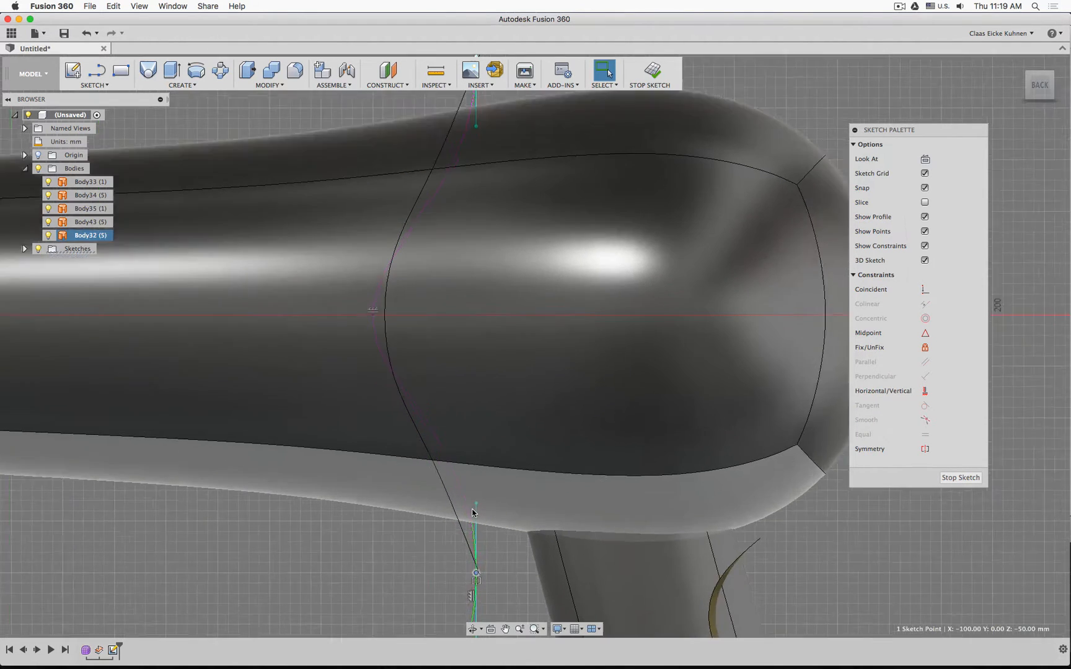
scroll(481, 530, "down", 5)
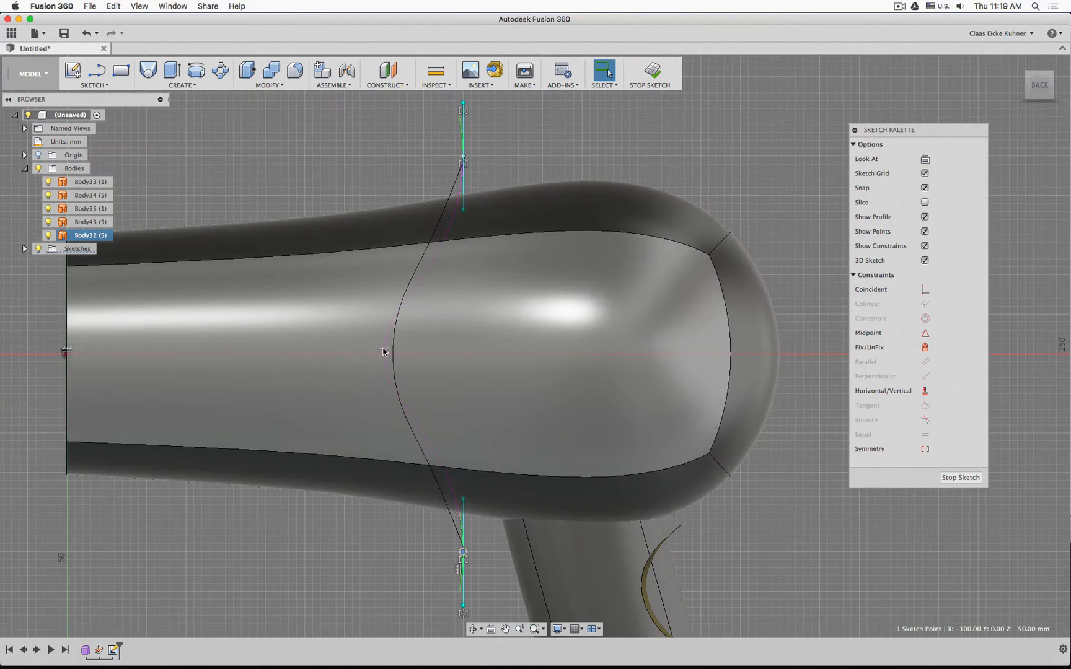
Move the spline's middle point about -2.03 mm in X so it meets the trim surface's profile on the body's axis
middle_click_drag(315, 367, 179, 347, "shift")
left_click(179, 346)
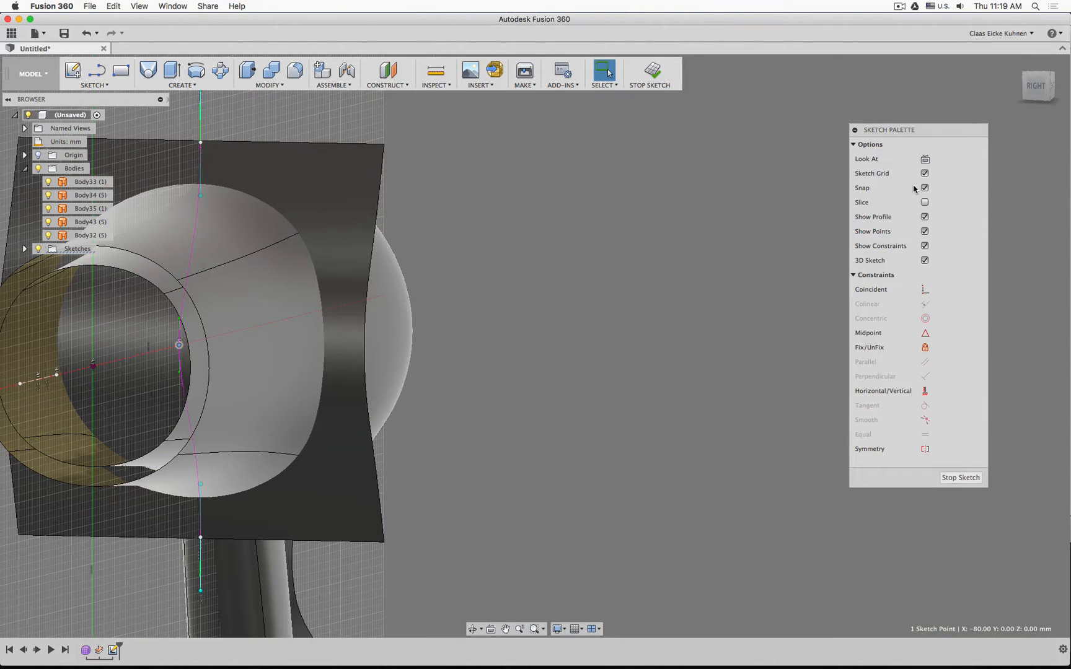
left_click(1053, 91)
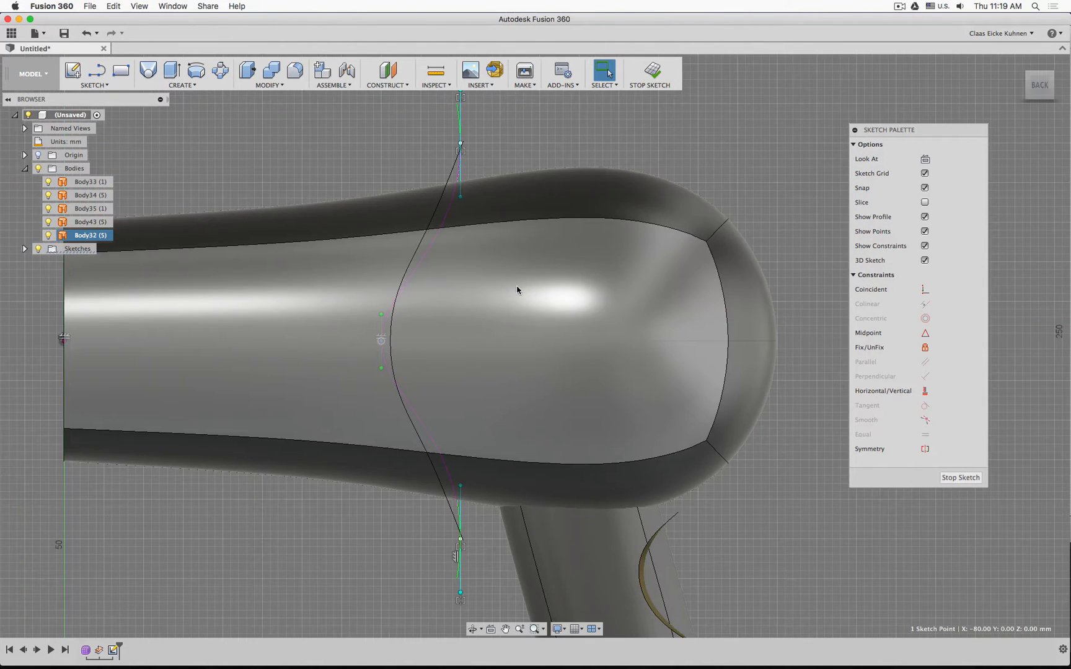
scroll(396, 338, "up", 5)
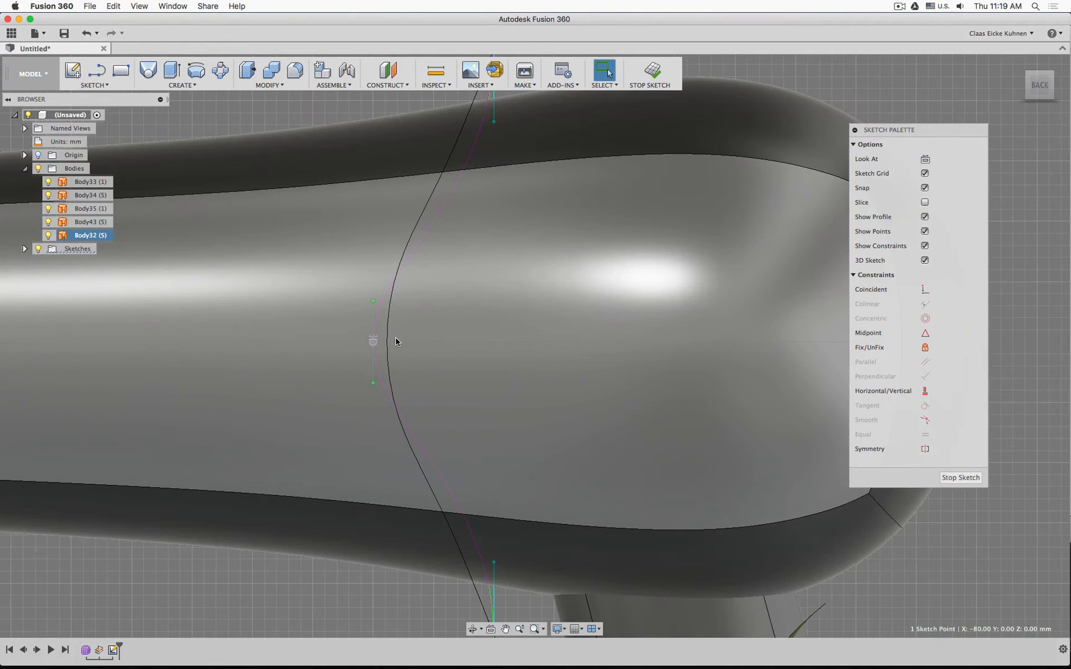
key("m")
left_click_drag(358, 282, 254, 339)
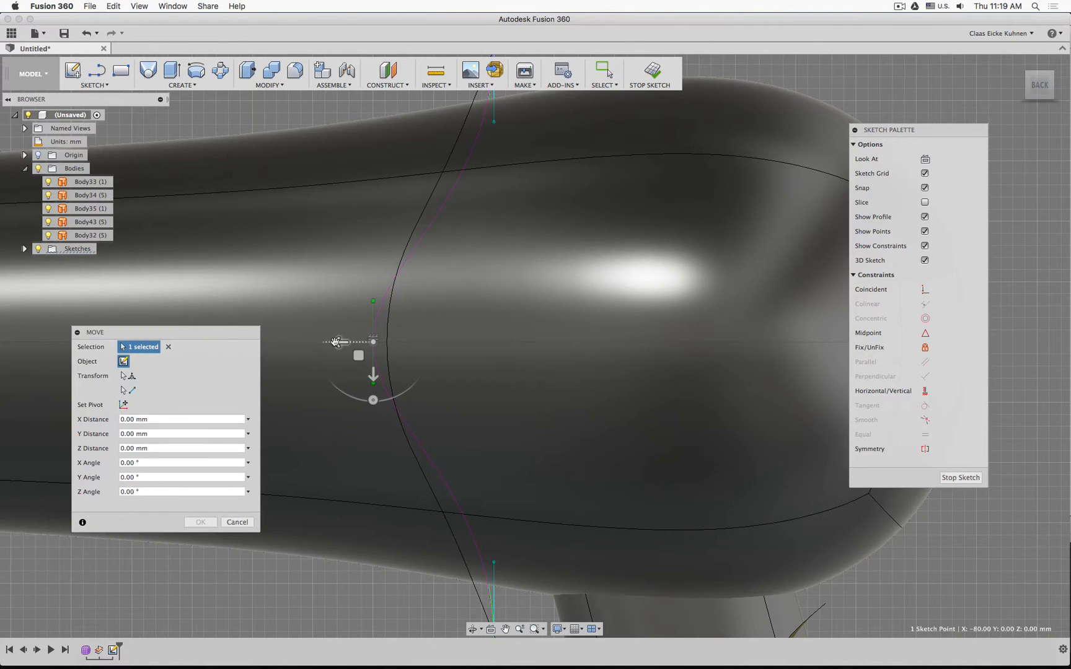
left_click_drag(335, 342, 343, 342)
scroll(502, 243, "down", 2)
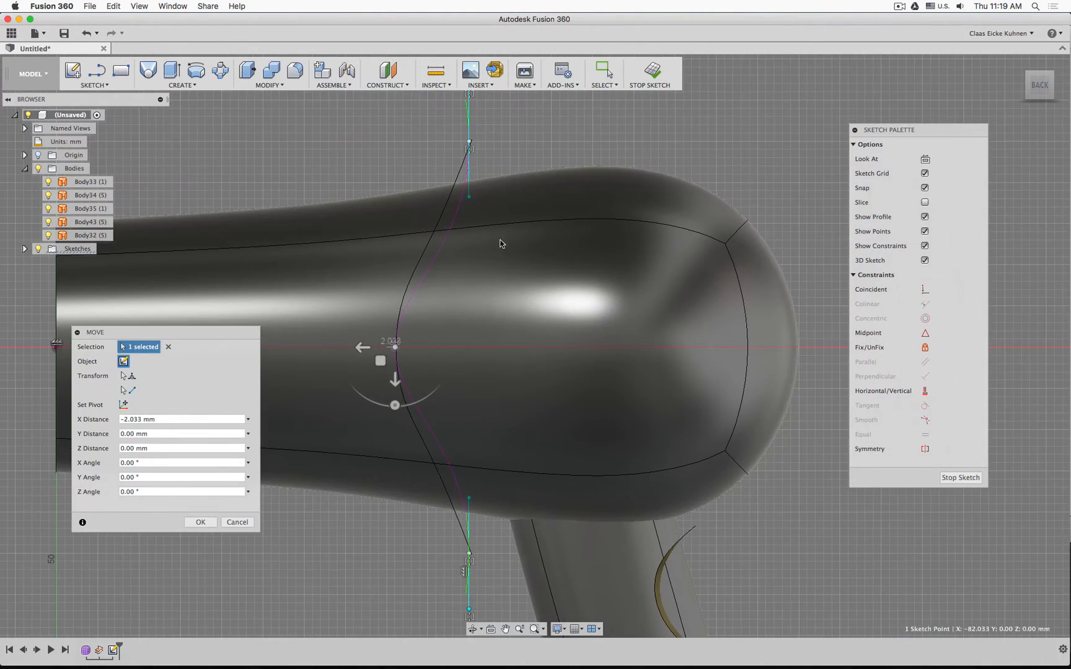
left_click(200, 522)
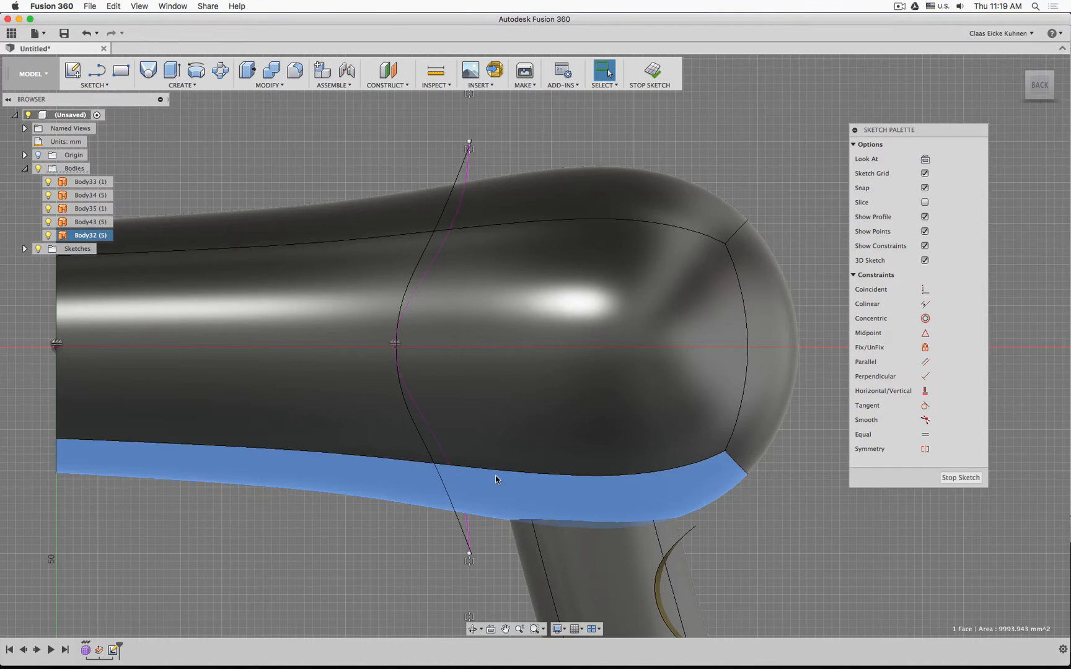
key("m")
key("Escape")
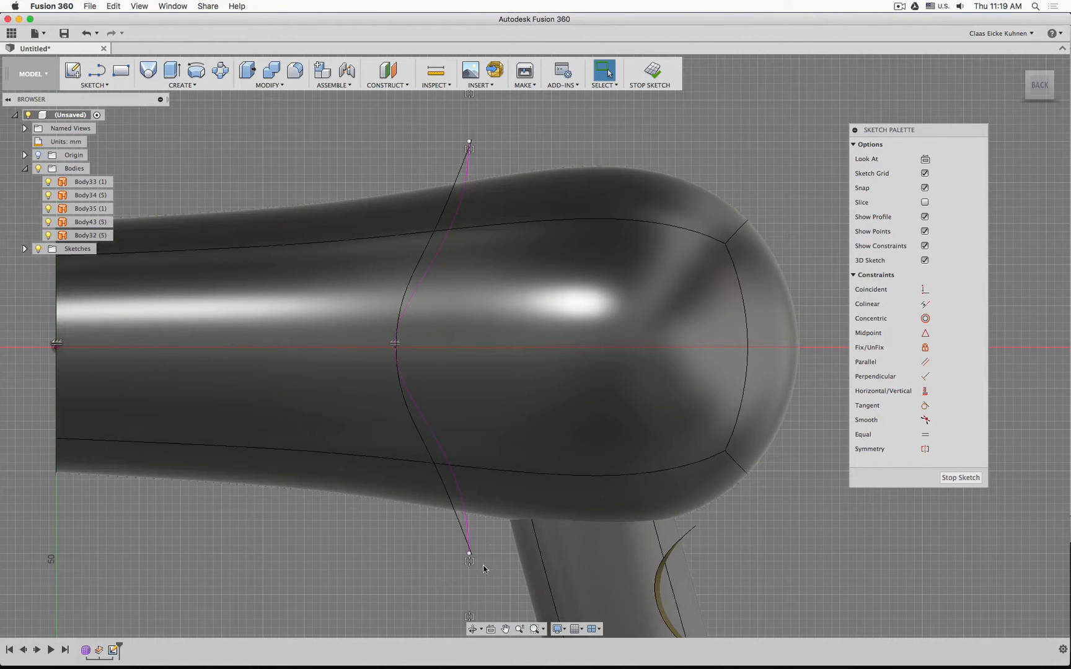
left_click(468, 524)
left_click_drag(469, 553, 472, 527)
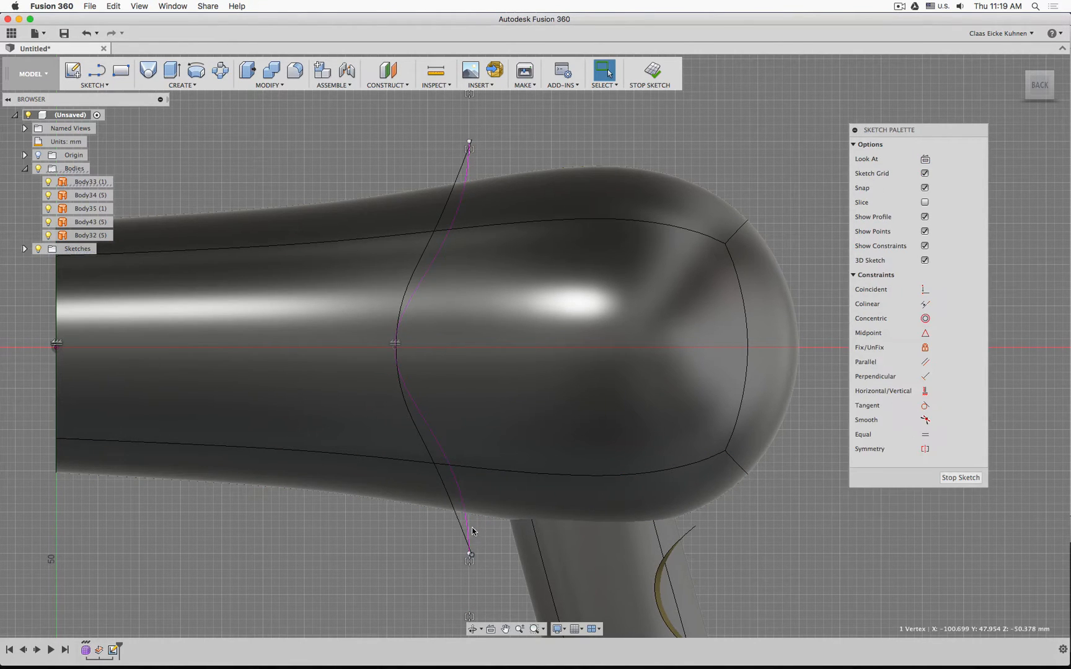
Move the outer tip of the spline's upper end tangent handle in X so the curve follows the trim surface's profile
left_click(469, 528)
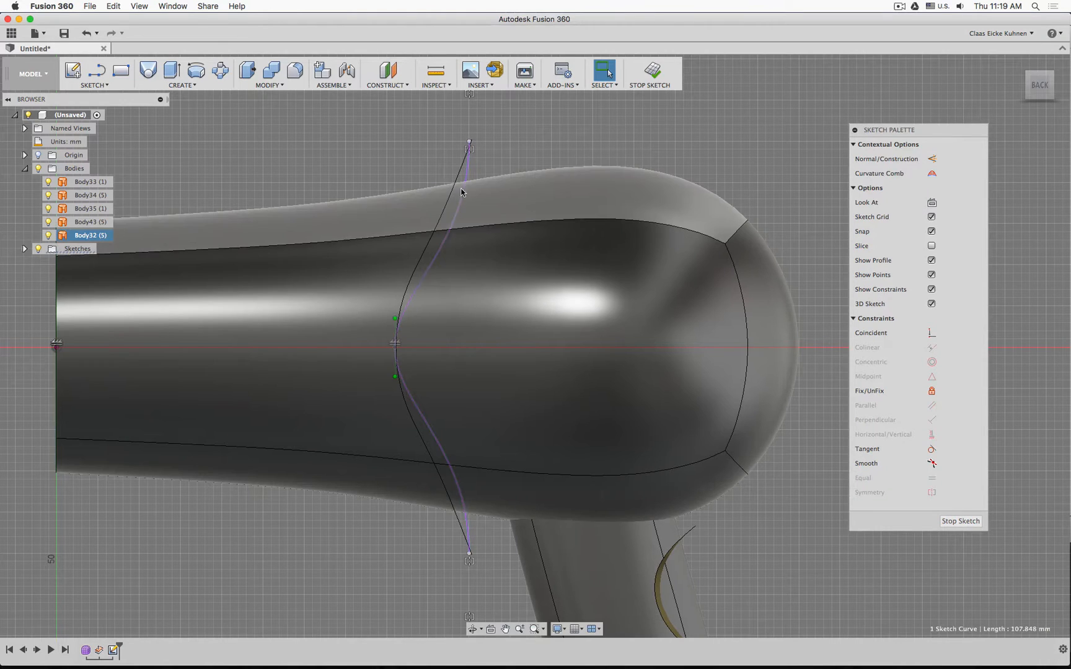
left_click(469, 141)
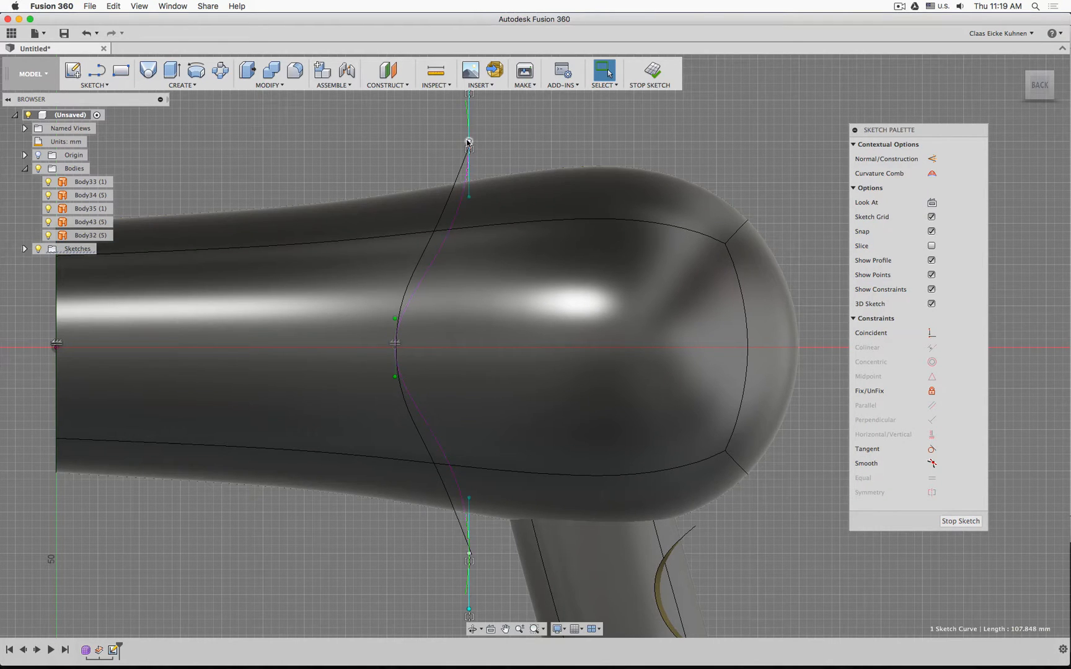
middle_click_drag(494, 132, 495, 169)
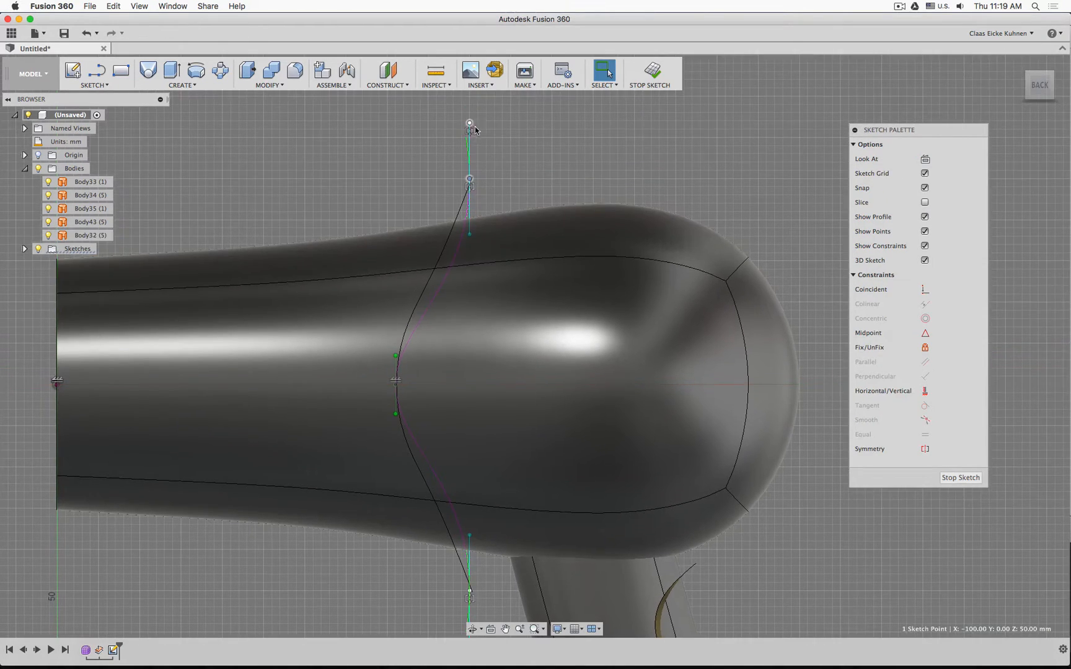
left_click(470, 123)
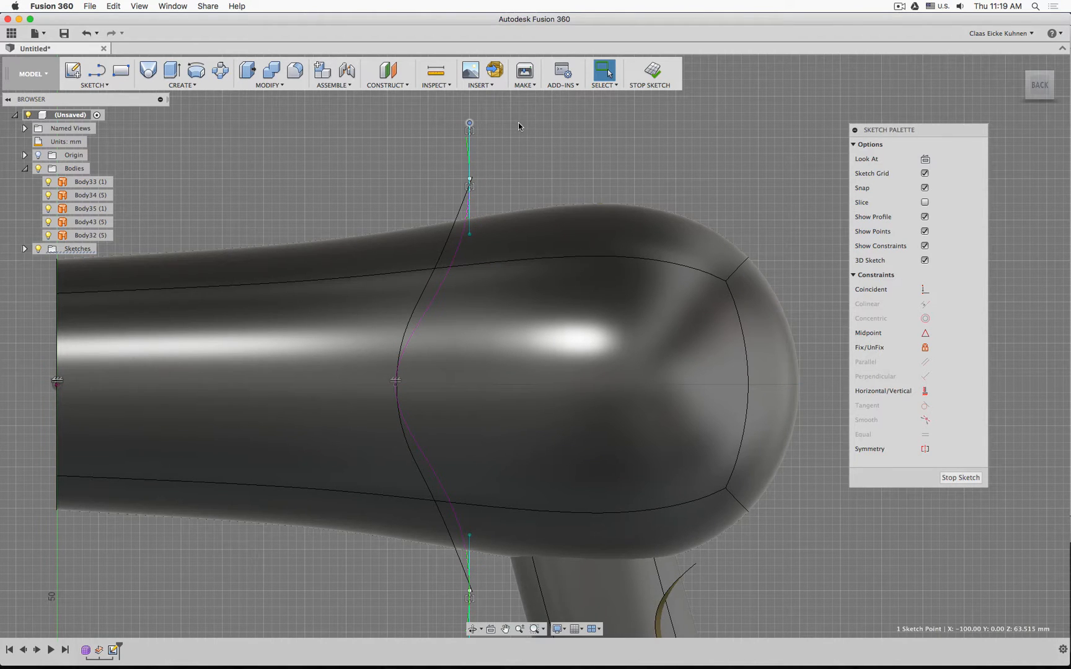
key("m")
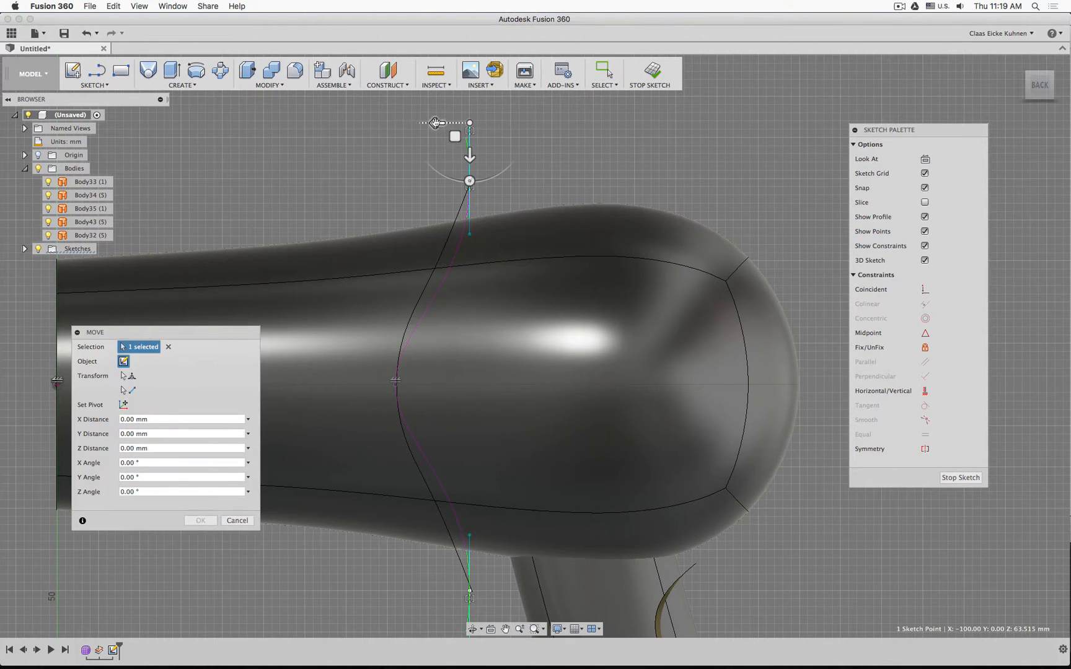
left_click_drag(436, 122, 449, 123)
left_click(200, 521)
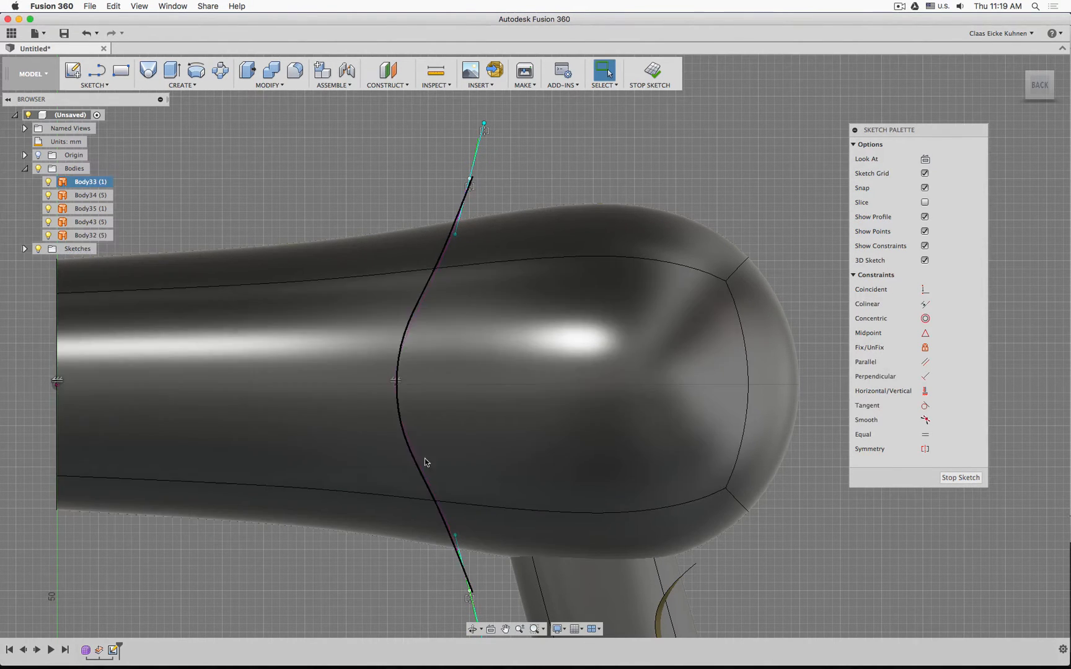
left_click(421, 458)
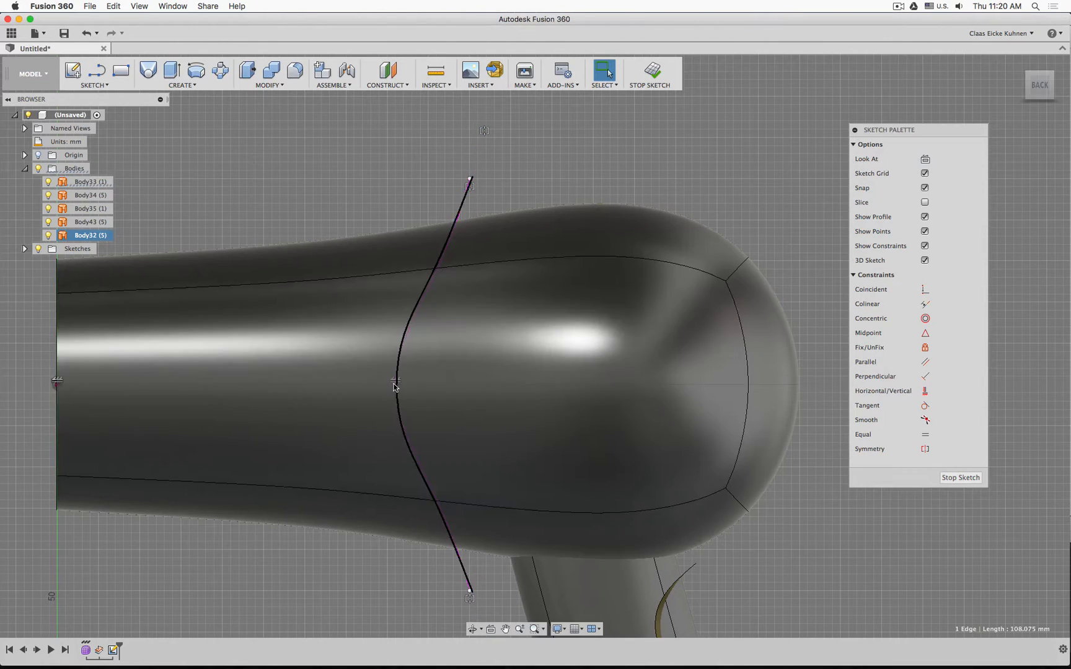
middle_click_drag(394, 387, 605, 256, "shift")
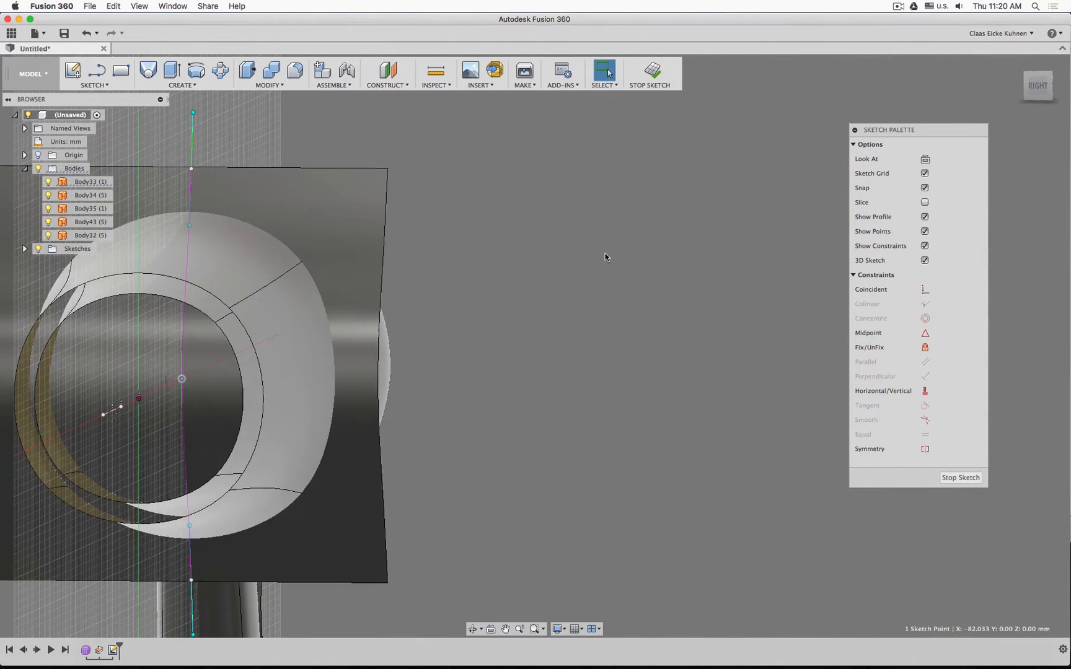
left_click(1060, 90)
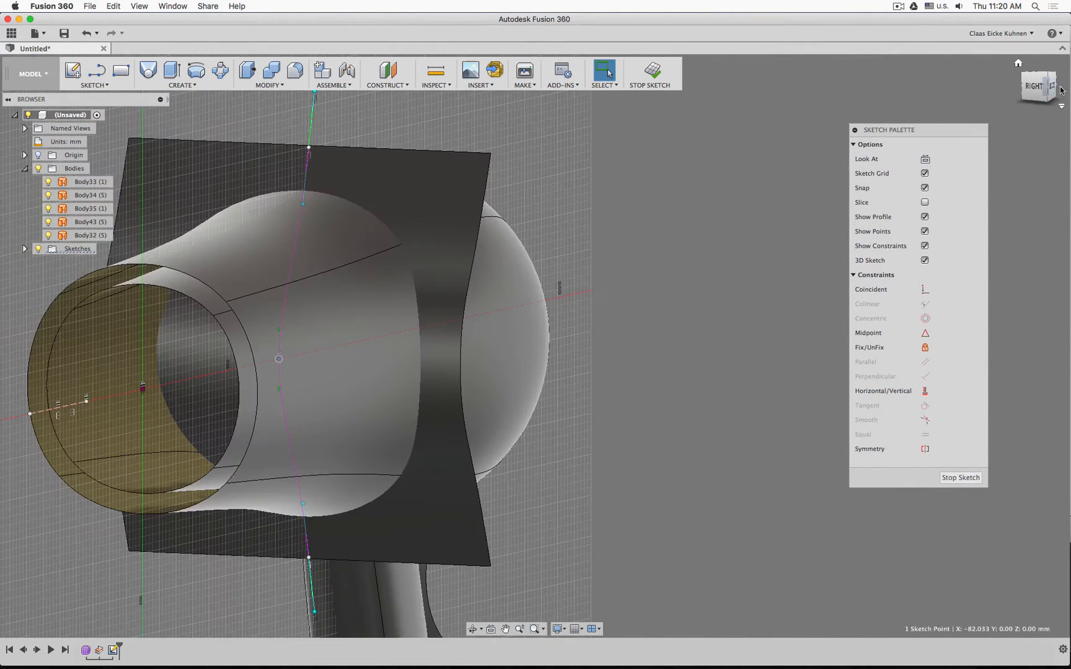
left_click(1053, 90)
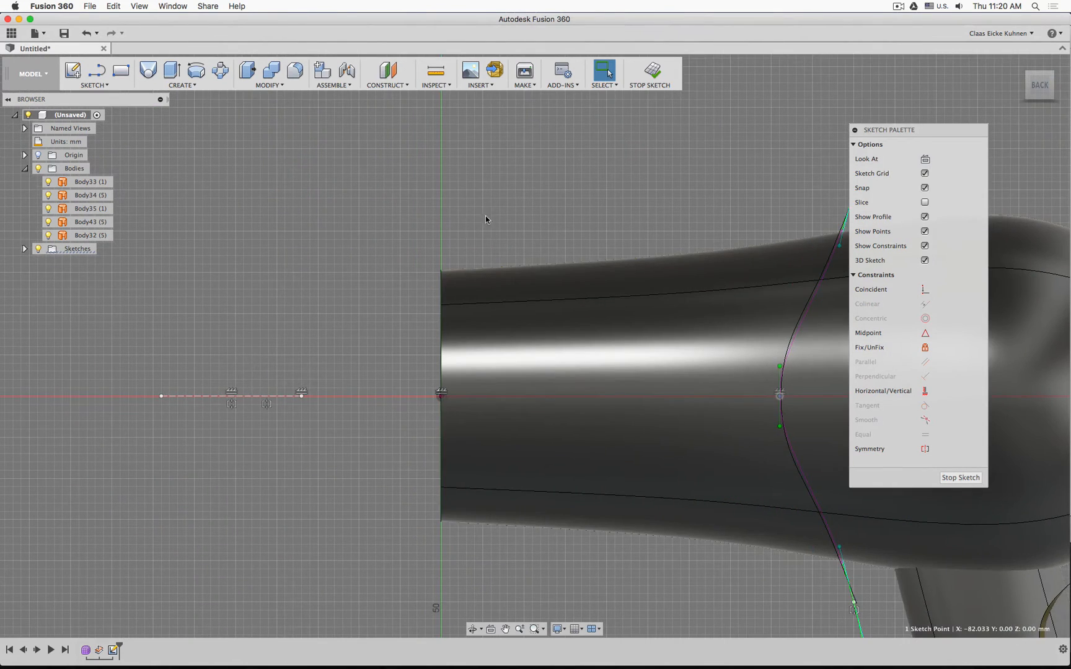
With the bodies temporarily hidden, activate the tangent handle at the spline's middle point and stretch its upper tip to Z 10 mm
middle_click_drag(675, 305, 423, 287)
scroll(497, 339, "up", 5)
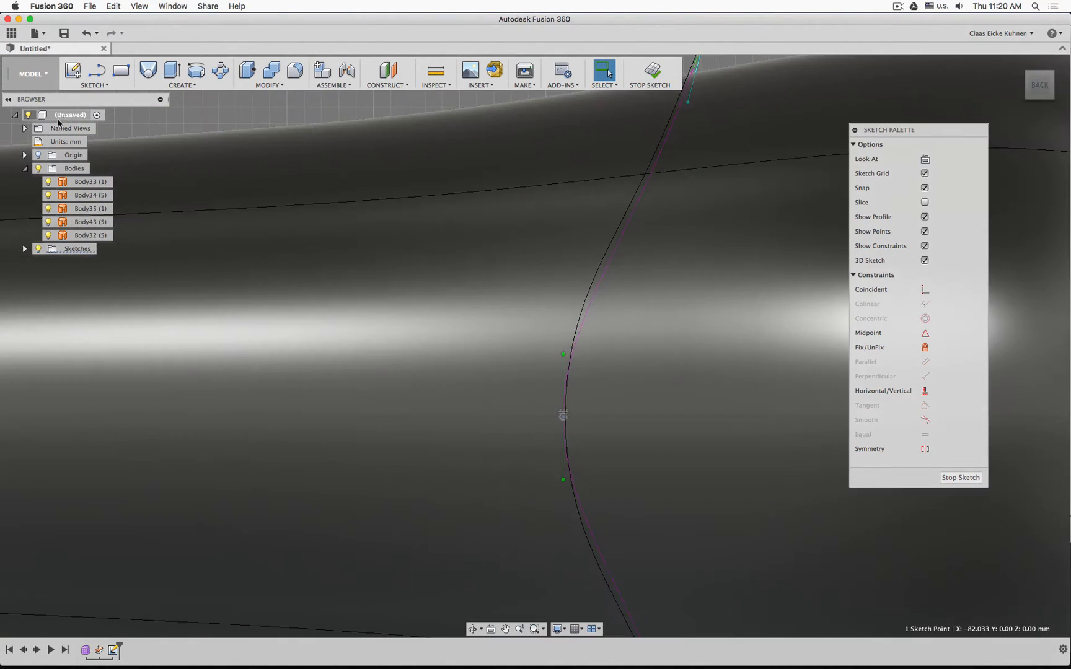
left_click(38, 168)
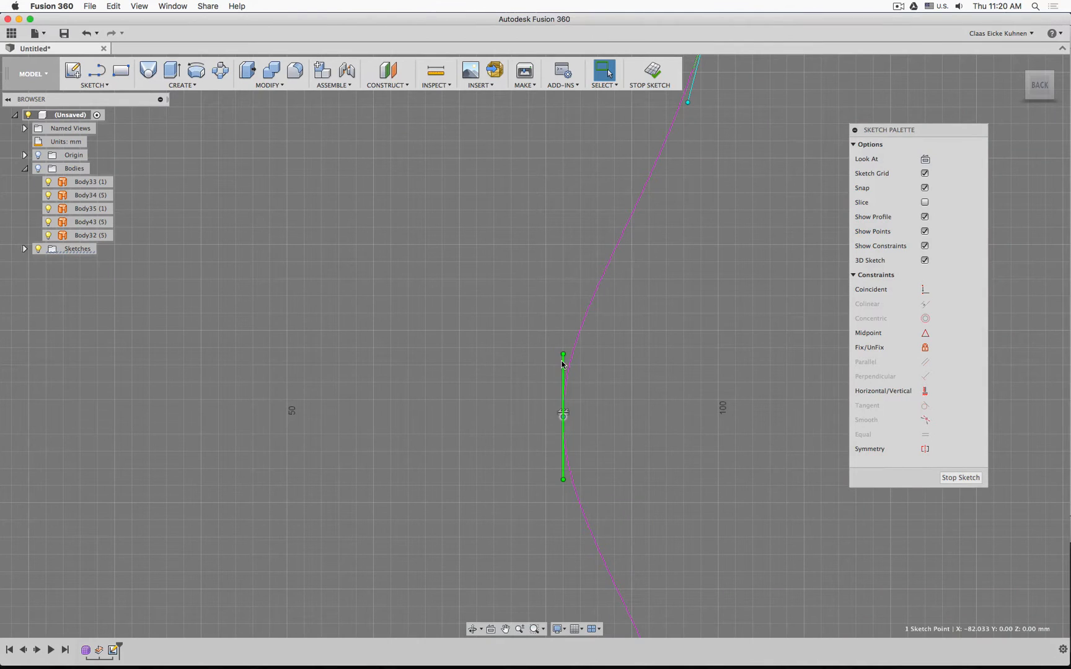
right_click(563, 365)
left_click(555, 366)
left_click(564, 367)
right_click(564, 364)
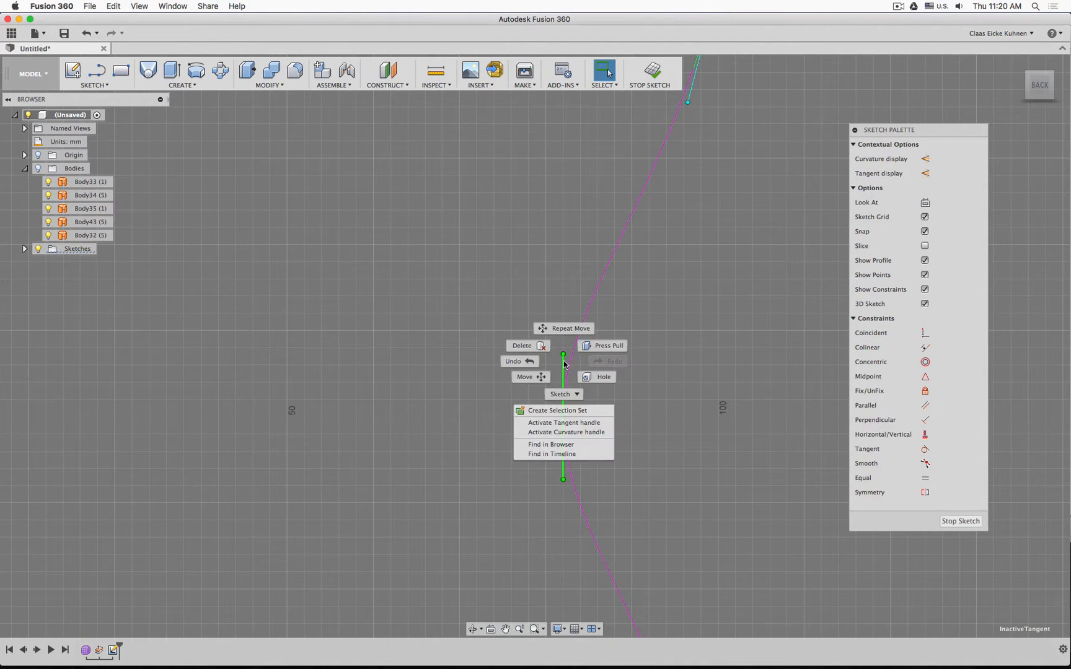
left_click(561, 427)
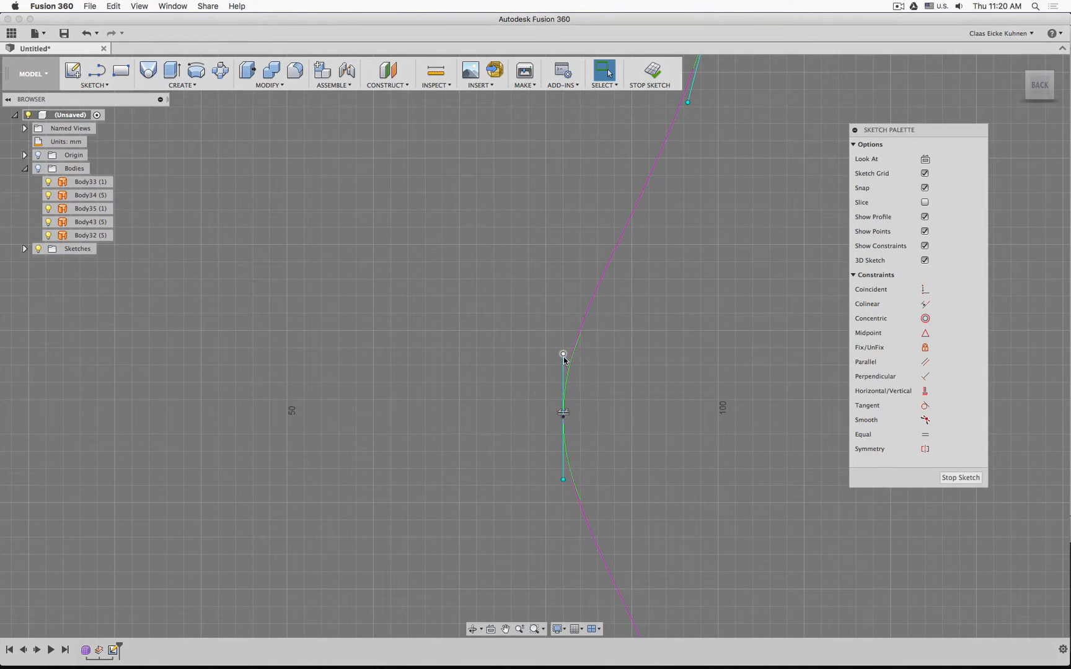
left_click_drag(563, 350, 564, 336)
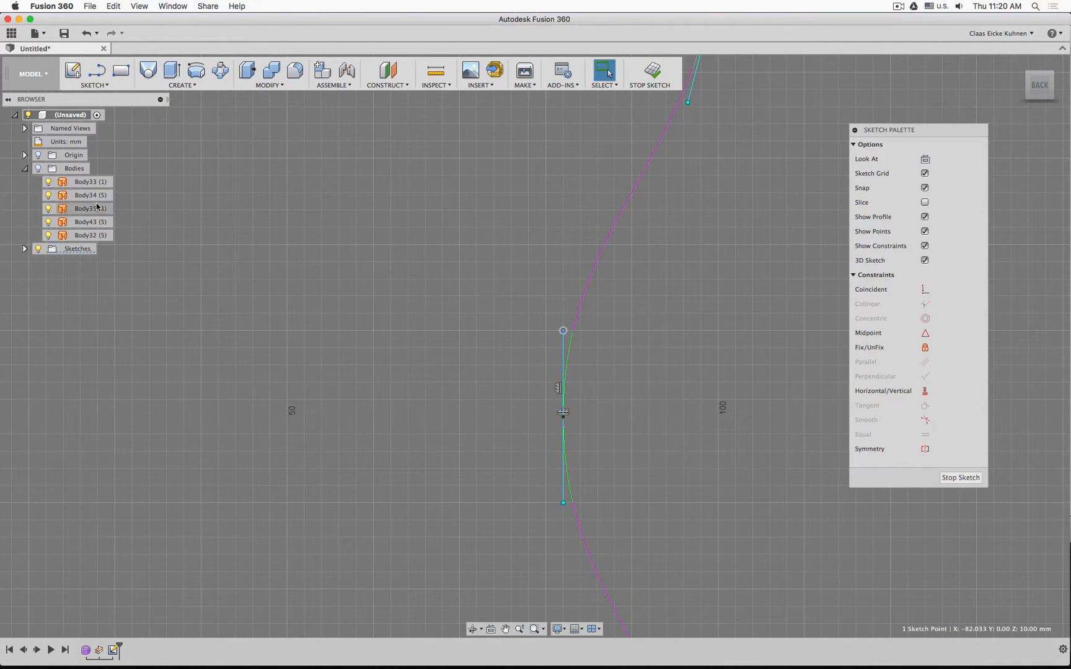
left_click(38, 168)
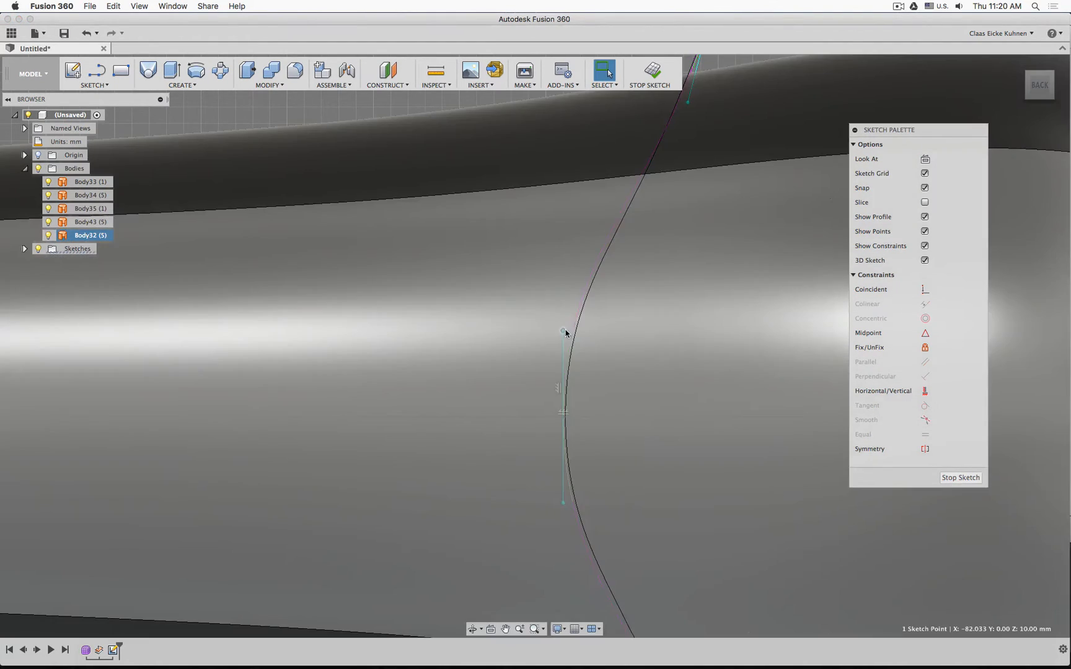
Move the middle tangent handle's upper tip about 0.906 mm back toward the axis to match the profile and finish the sketch
key("m")
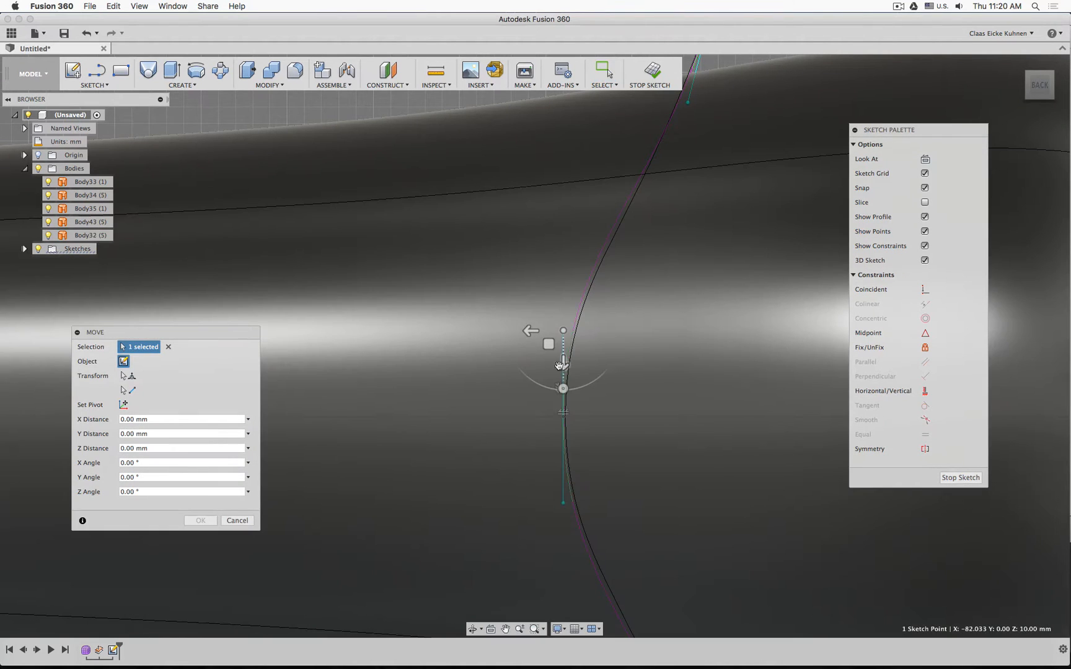
left_click_drag(564, 372, 564, 376)
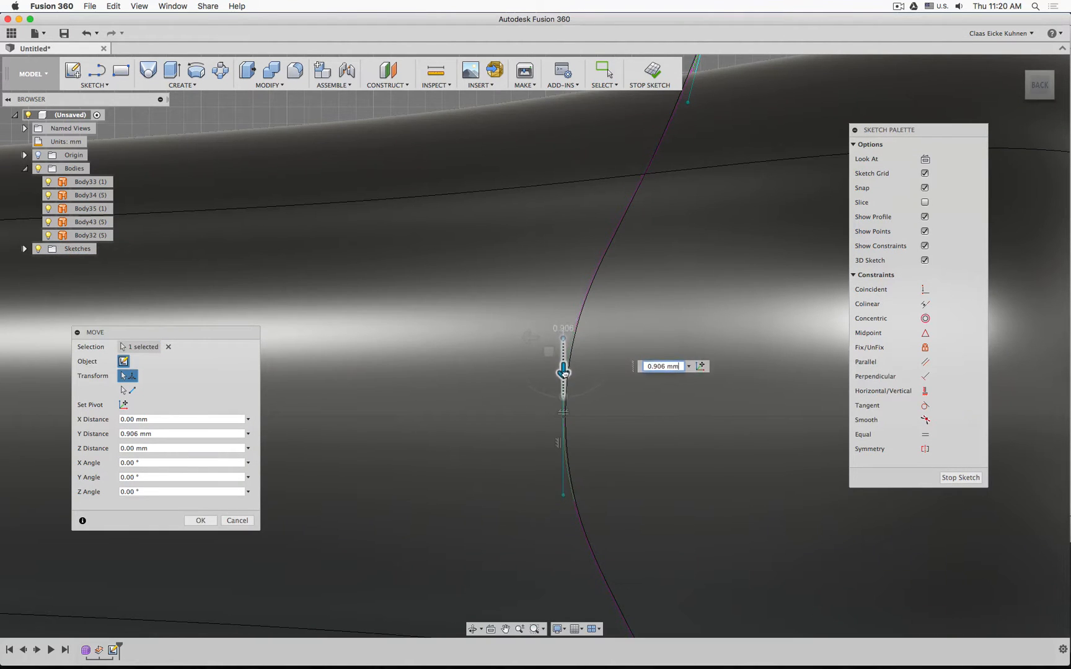
scroll(482, 379, "down", 5)
left_click(201, 521)
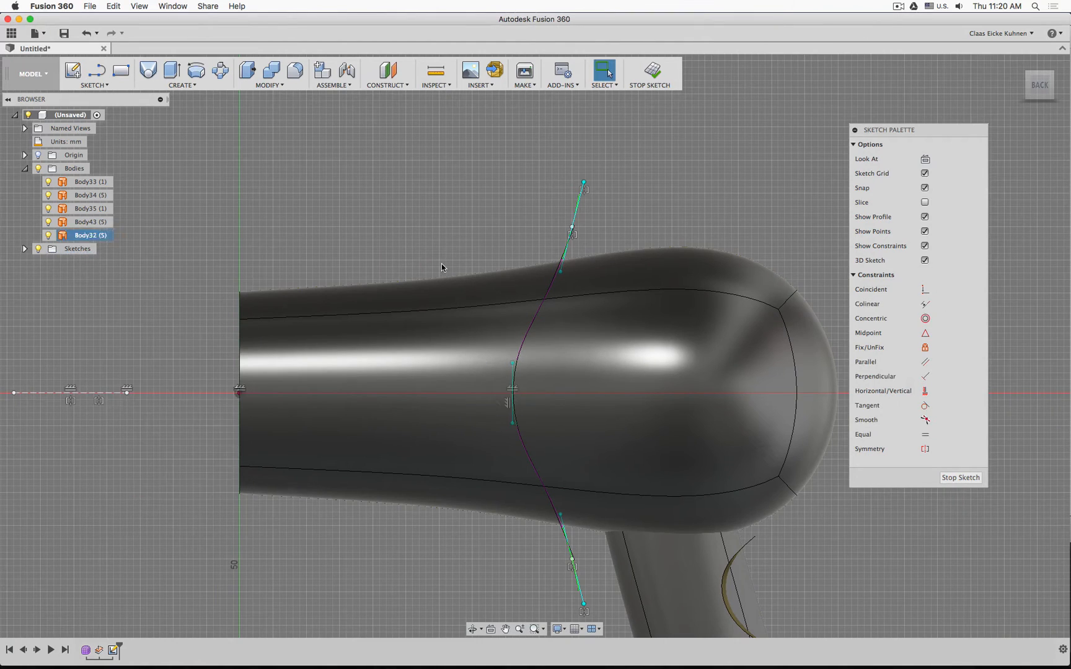
left_click(652, 73)
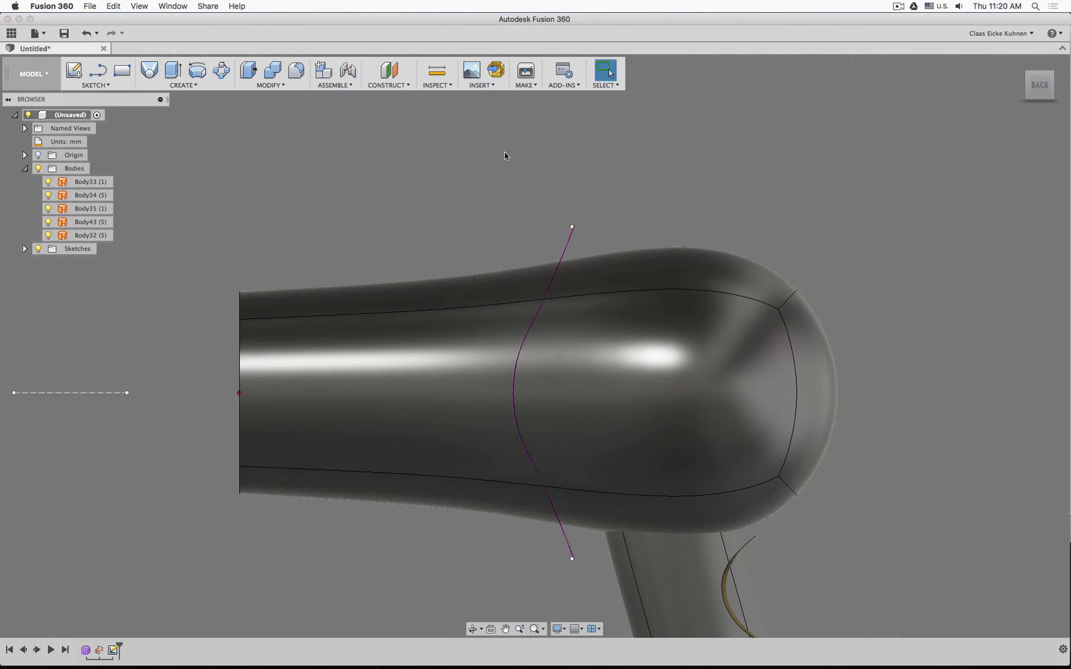
Reopen the spline sketch with the bodies hidden and dimension the horizontal distance from the spline's middle point to its lower endpoint
left_click(38, 170)
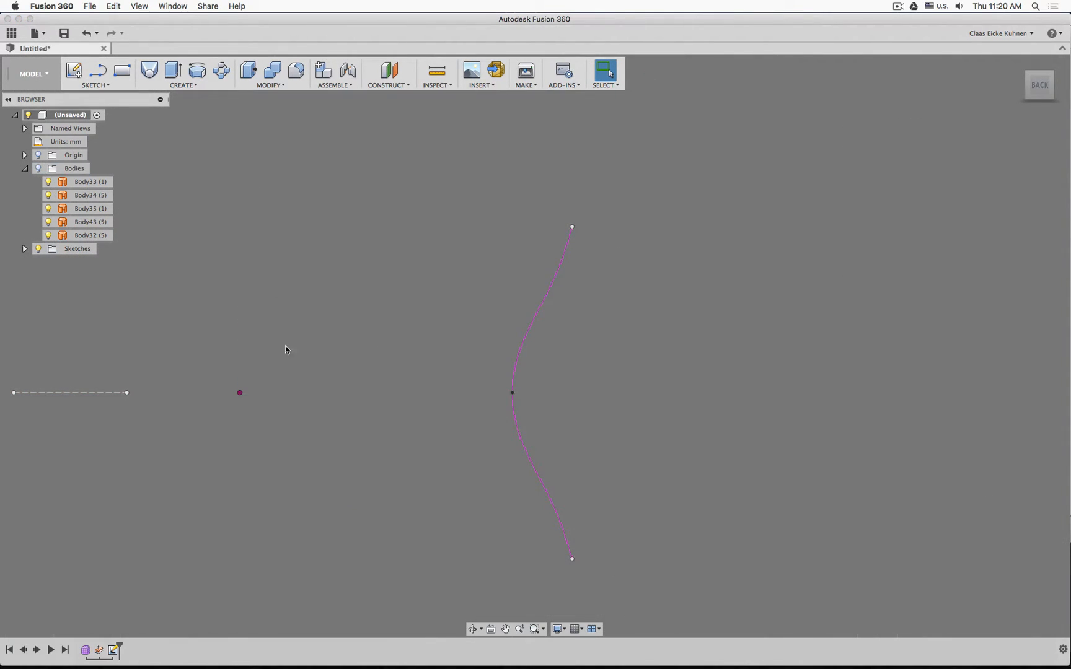
double_click(115, 651)
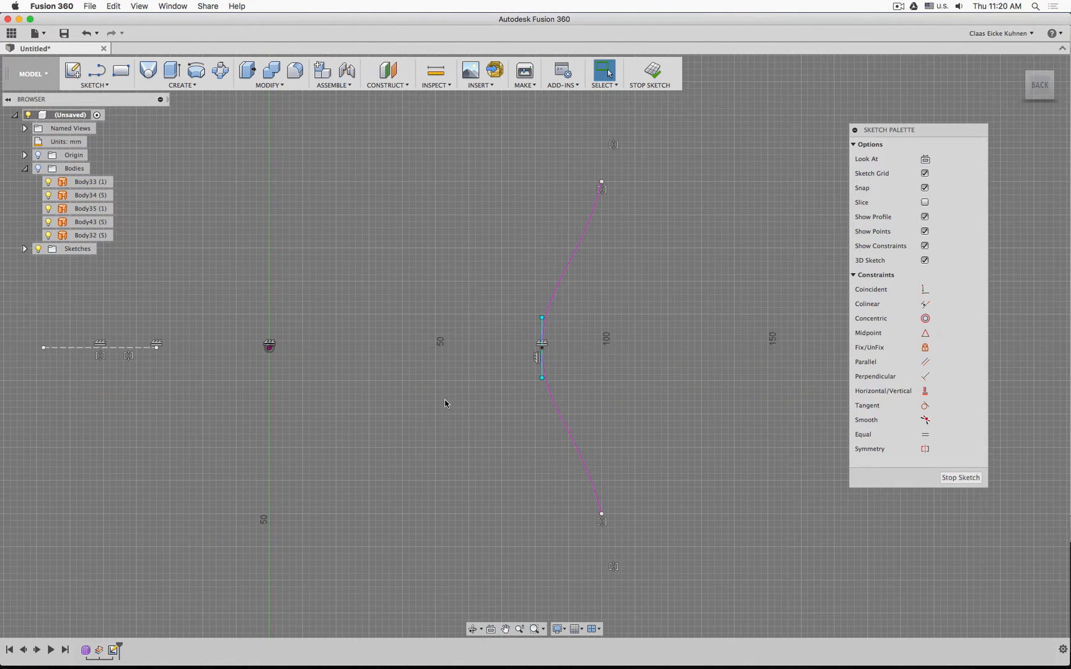
key("d")
left_click(543, 348)
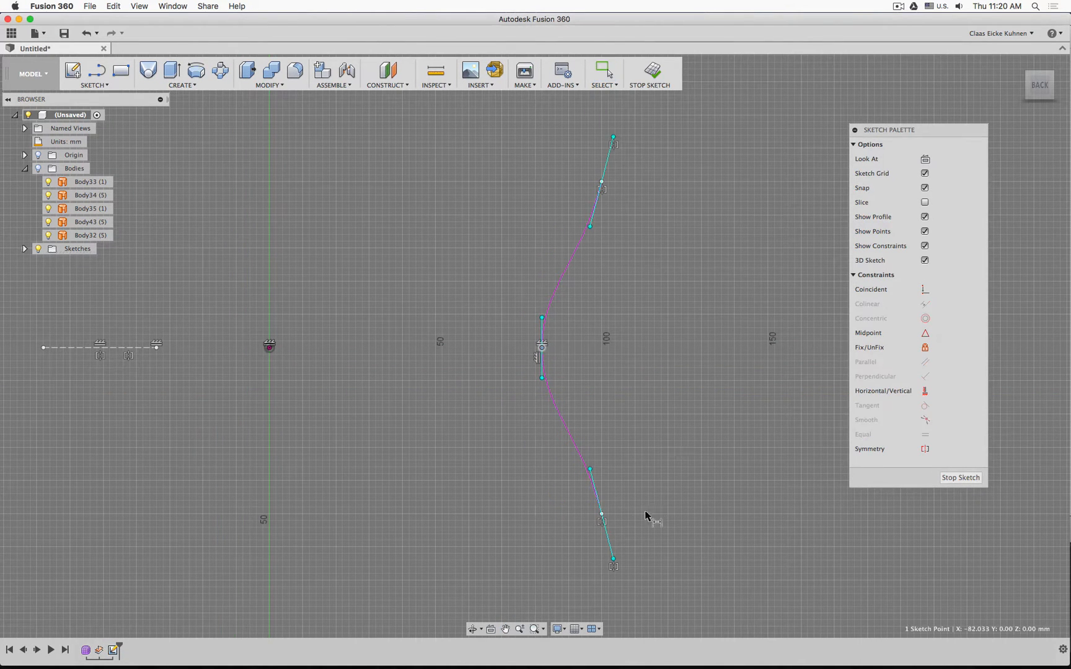
left_click(602, 514)
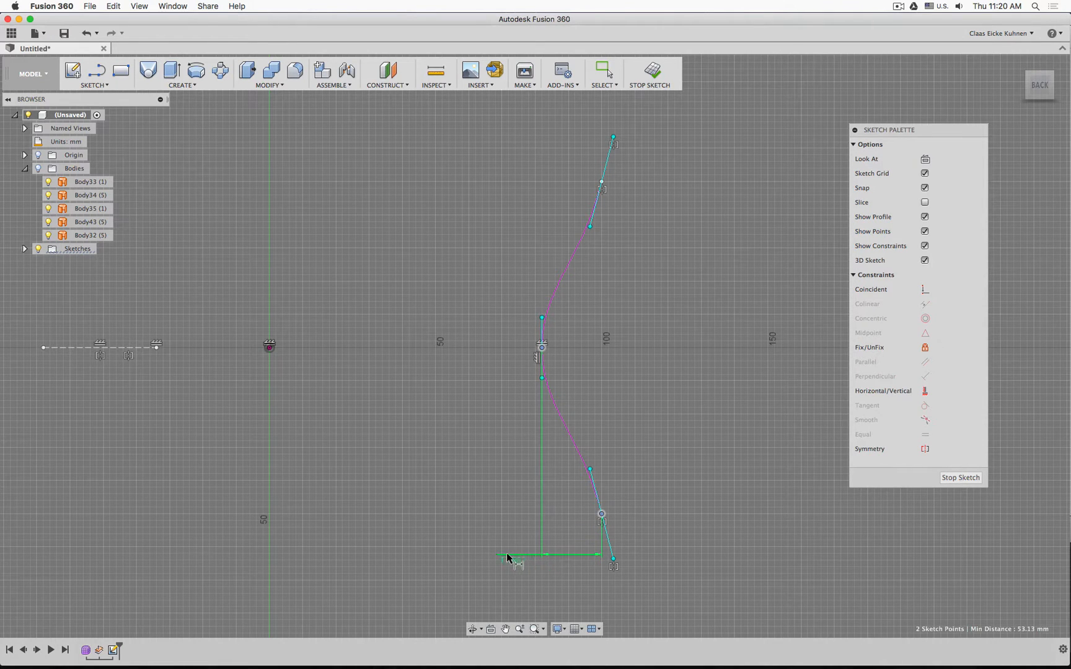
Dimension the horizontal distance from the origin to the spline's middle point and set it to 80 mm
left_click(268, 348)
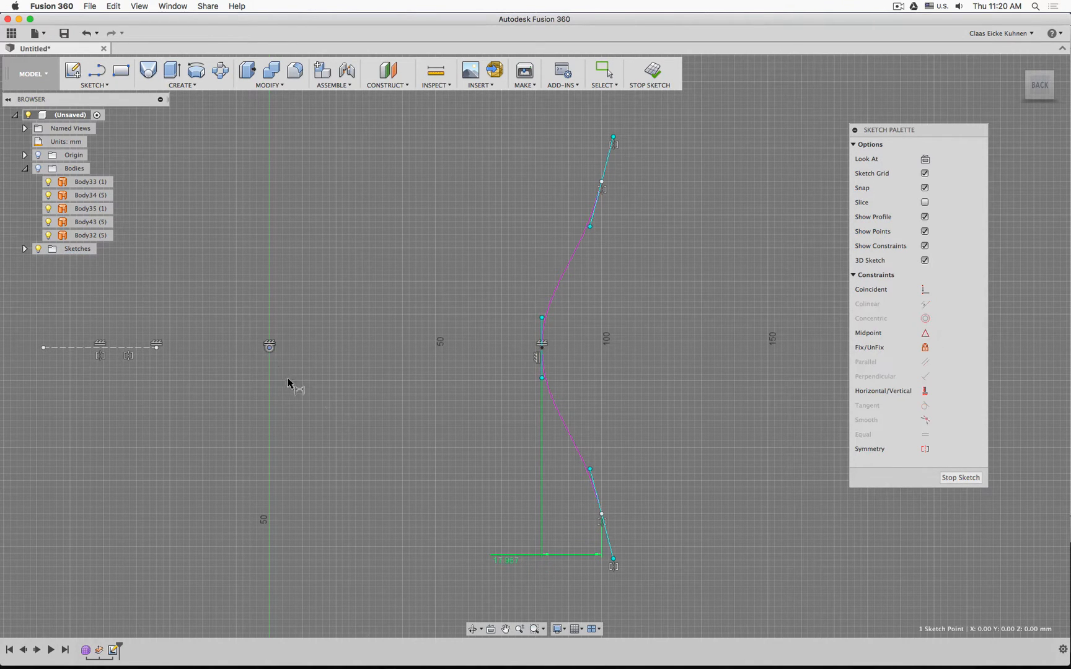
left_click(542, 348)
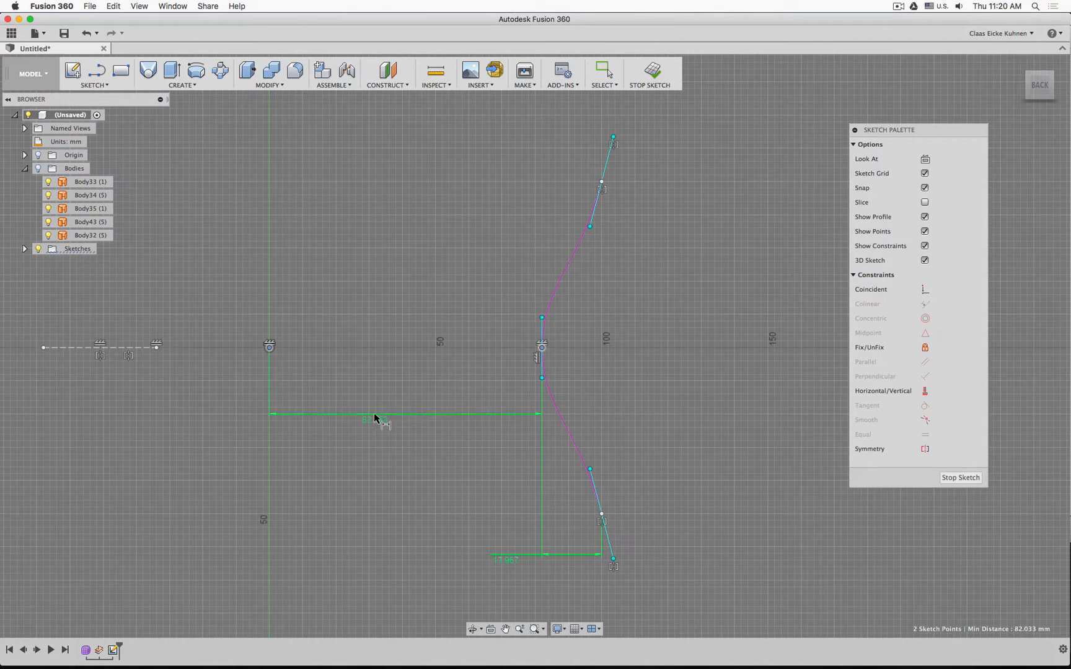
left_click(373, 413)
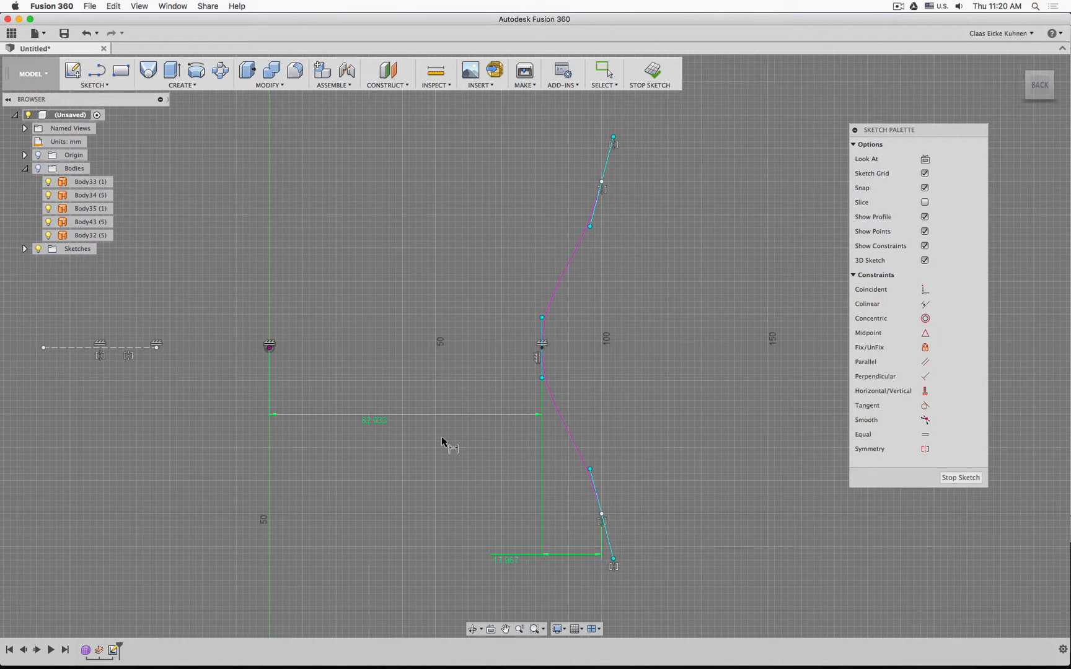
double_click(376, 421)
type("80")
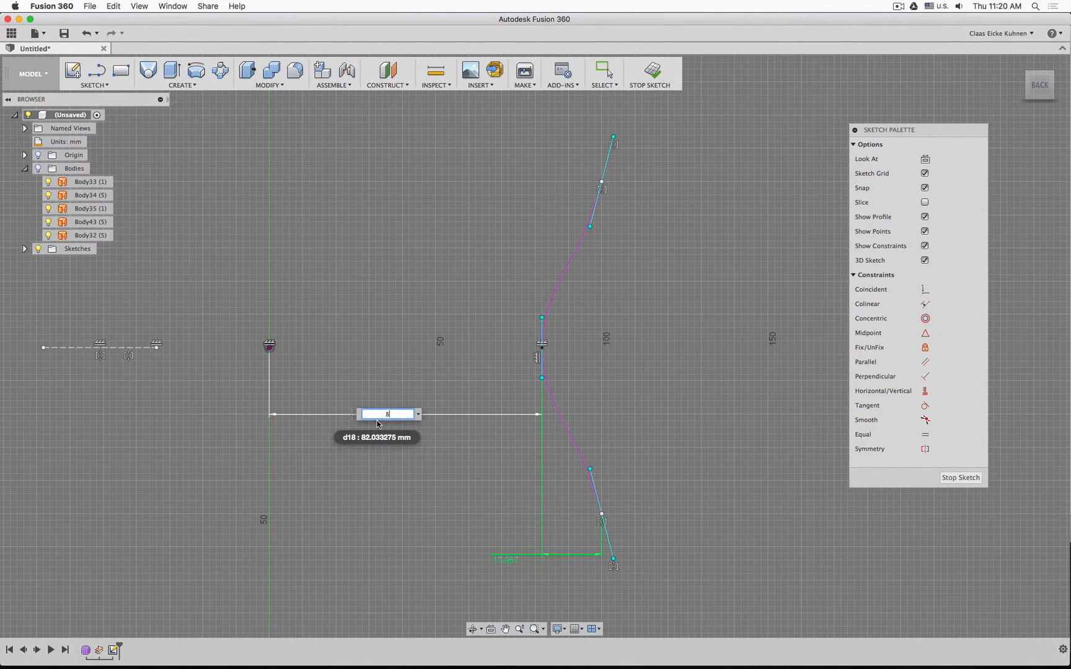
key("Return")
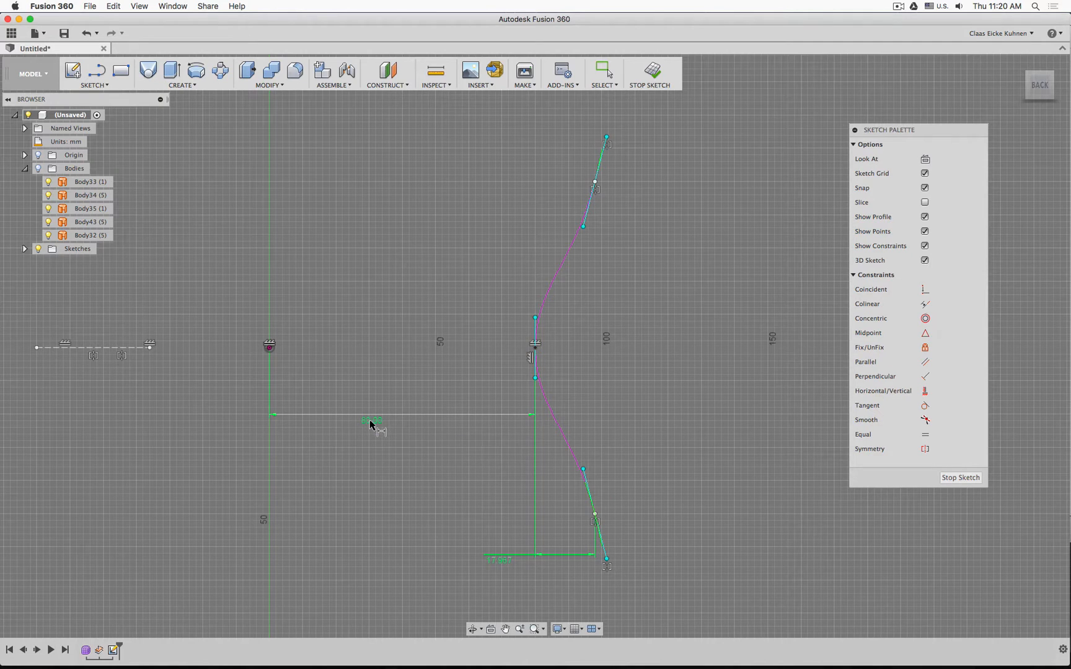
Set the horizontal dimension between the origin and the spline's middle point to 82 mm
double_click(370, 421)
type("80")
key("Return")
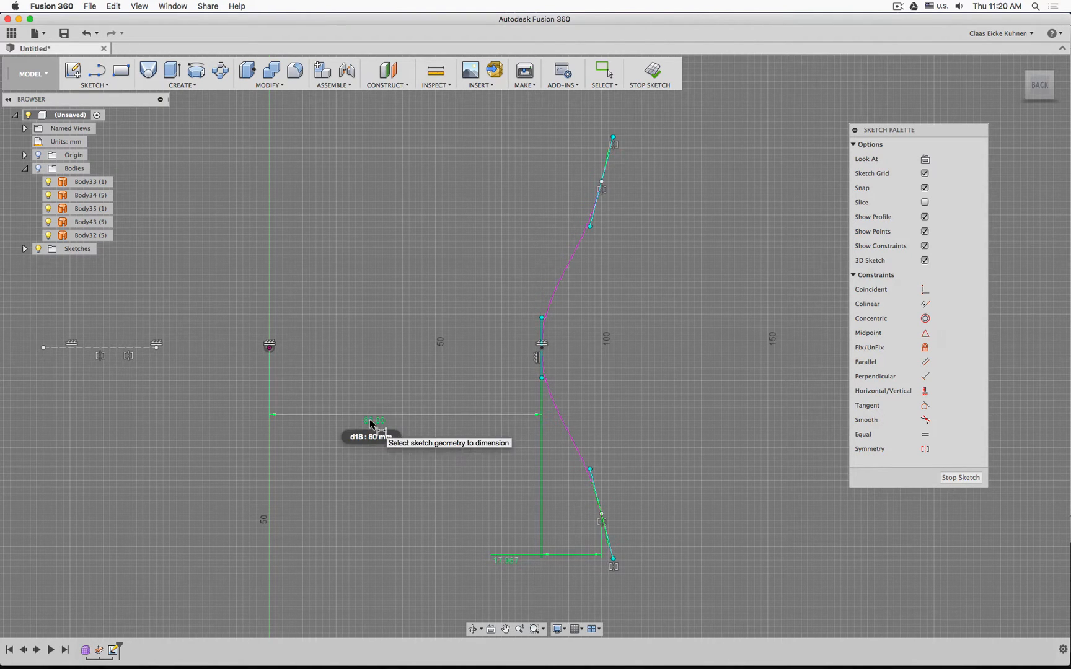
Offset the spline 10 mm toward the origin and finish the sketch
key("o")
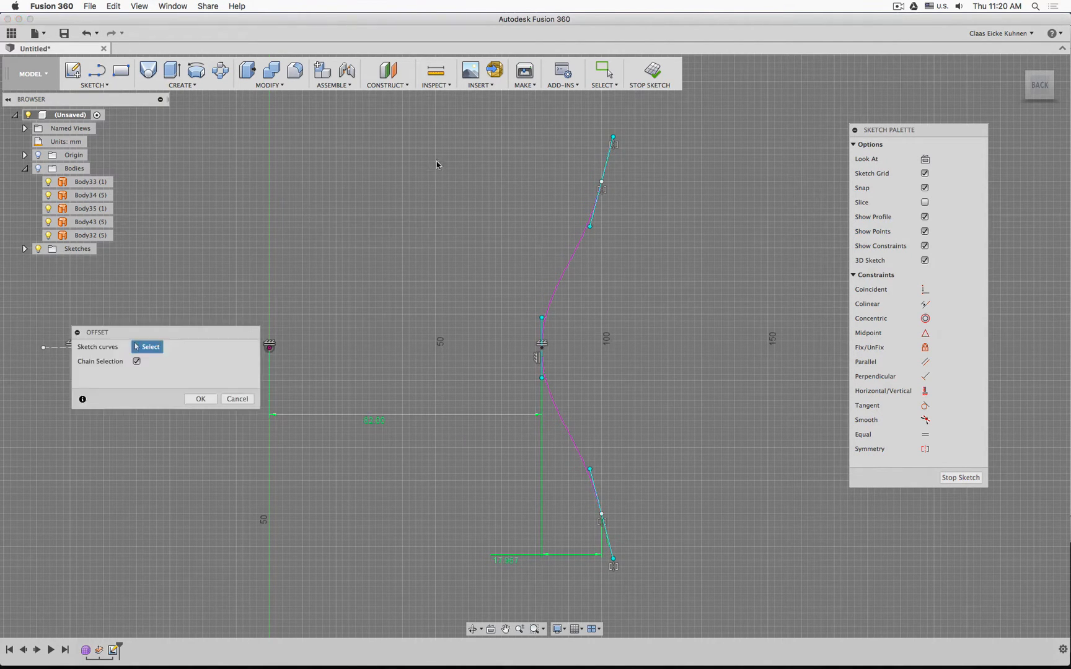
left_click(561, 273)
left_click_drag(557, 267, 518, 257)
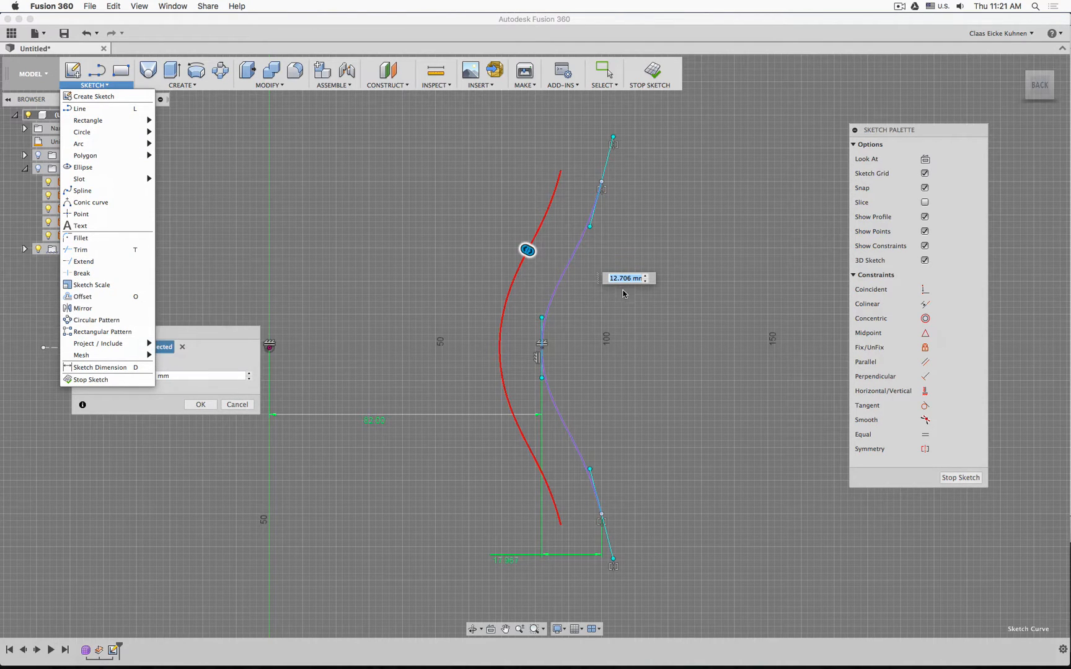
triple_click(621, 280)
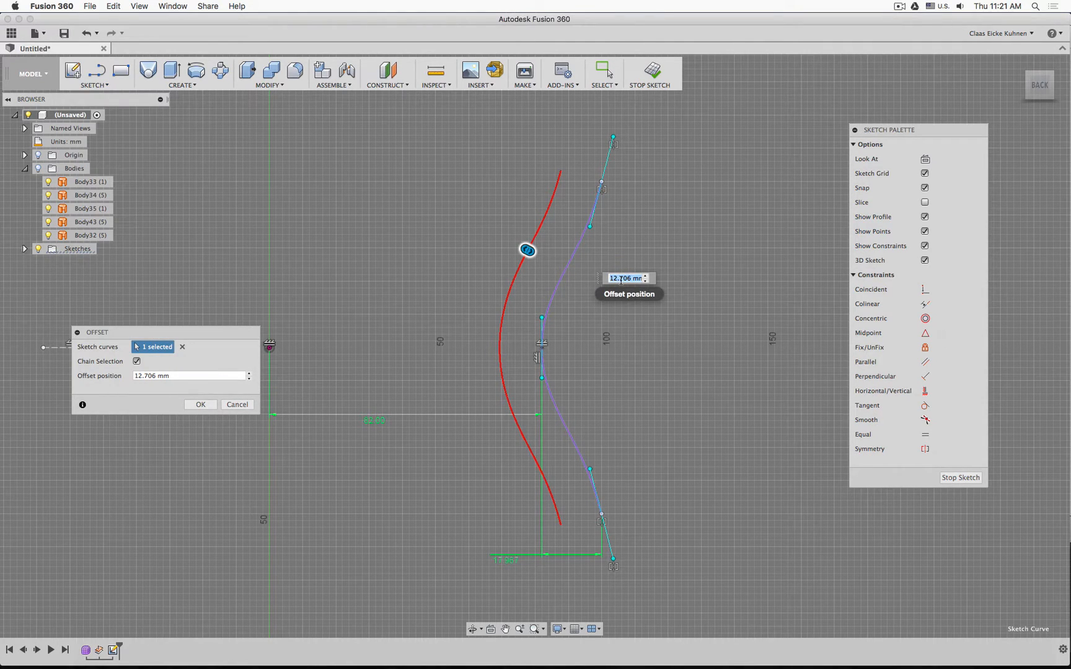
type("10")
key("Return")
key("Return")
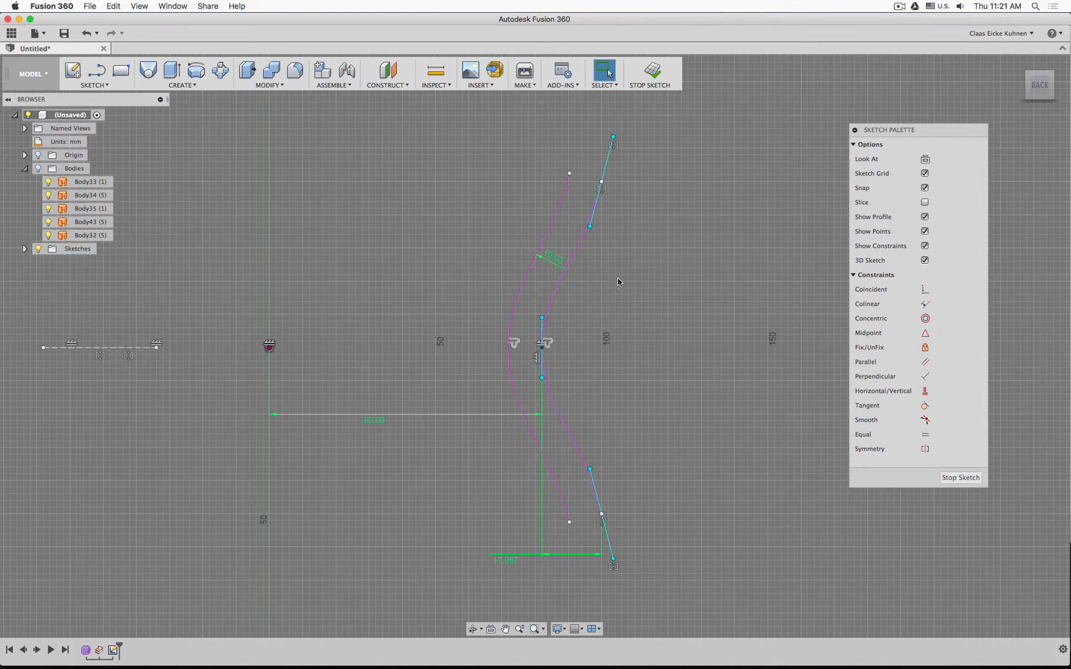
left_click(658, 75)
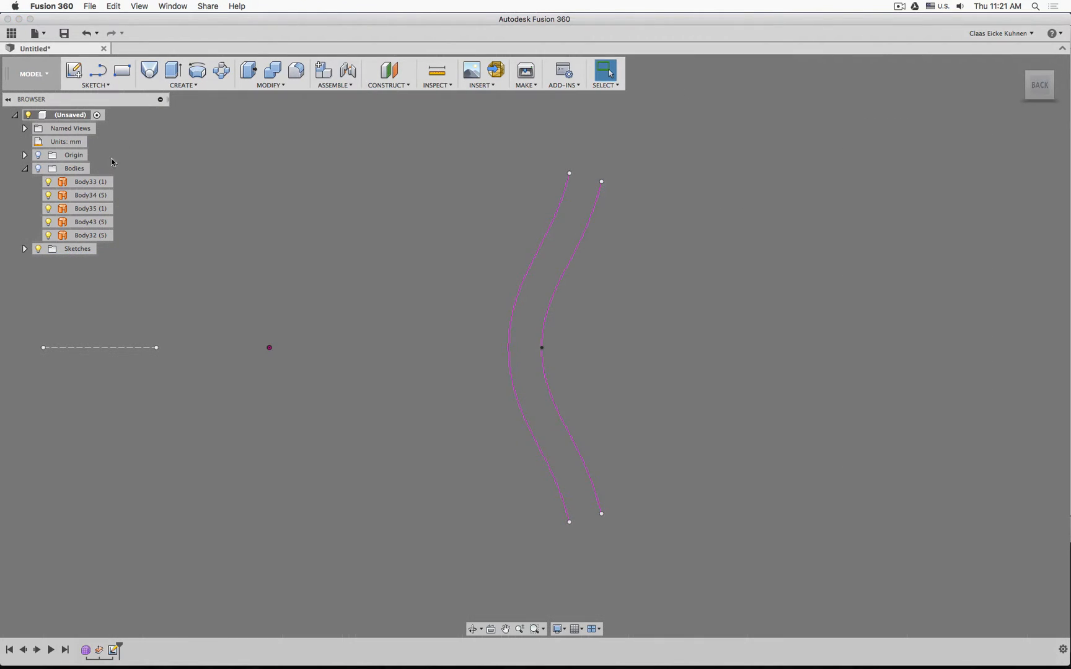
Reopen the spline sketch, set the offset distance between the two splines to 5 mm, and finish the sketch
left_click(37, 168)
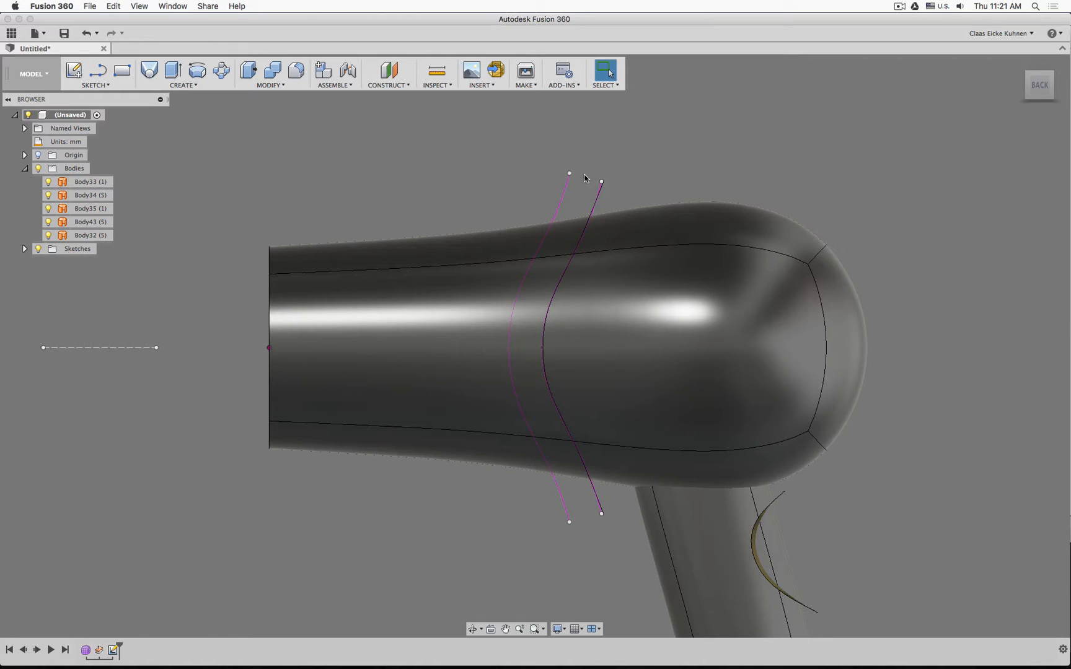
double_click(113, 649)
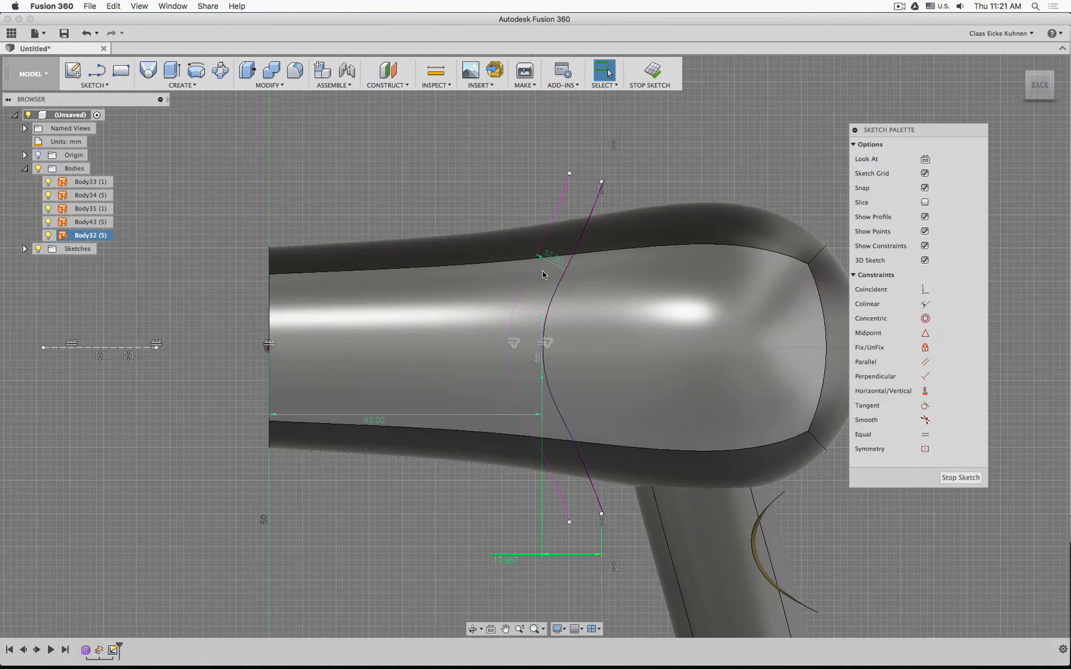
left_click_drag(1033, 90, 1036, 99)
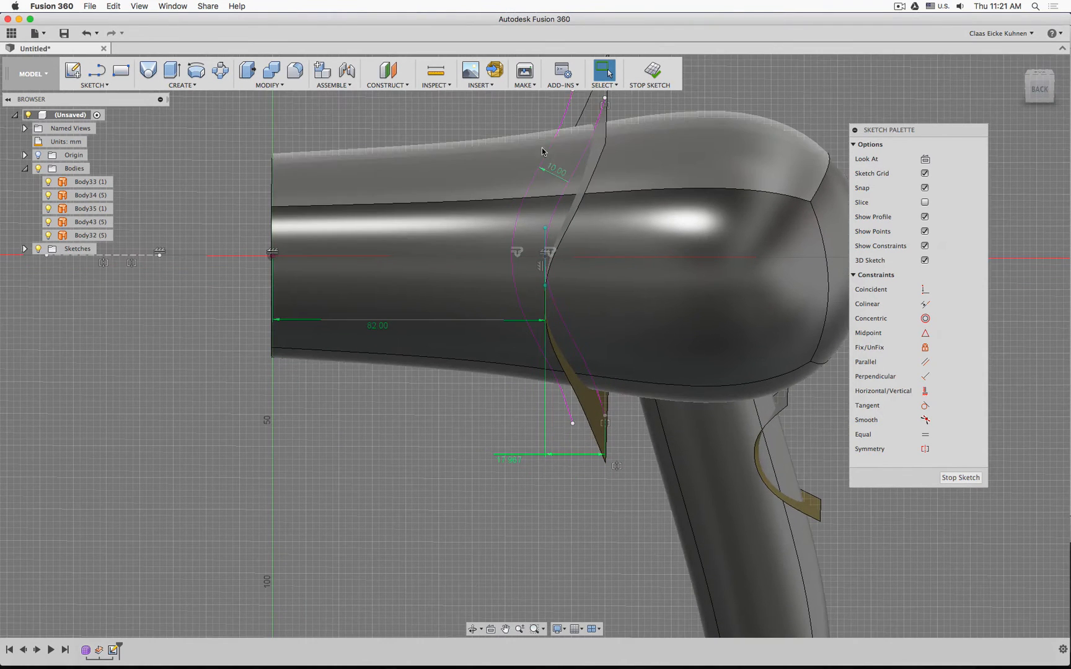
left_click(553, 170)
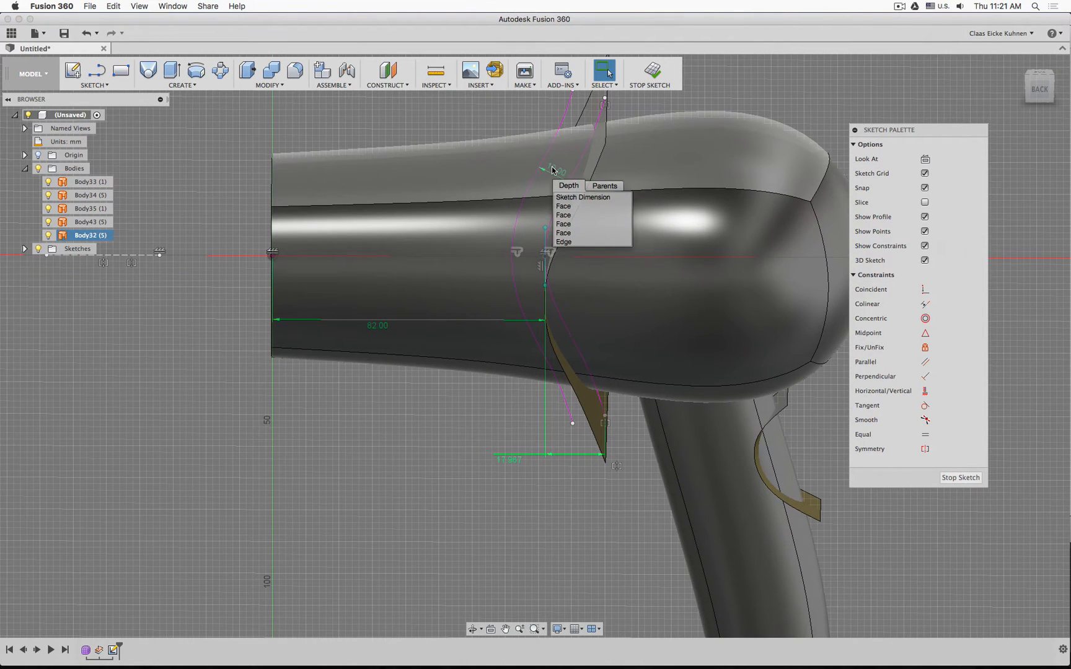
left_click(578, 199)
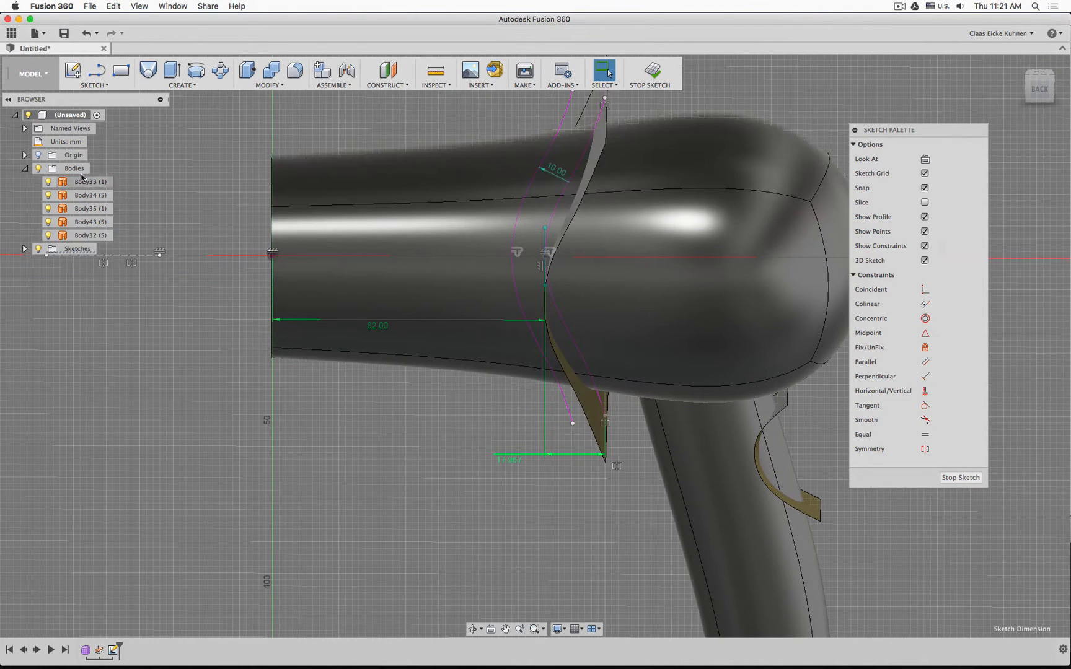
left_click(38, 168)
double_click(553, 171)
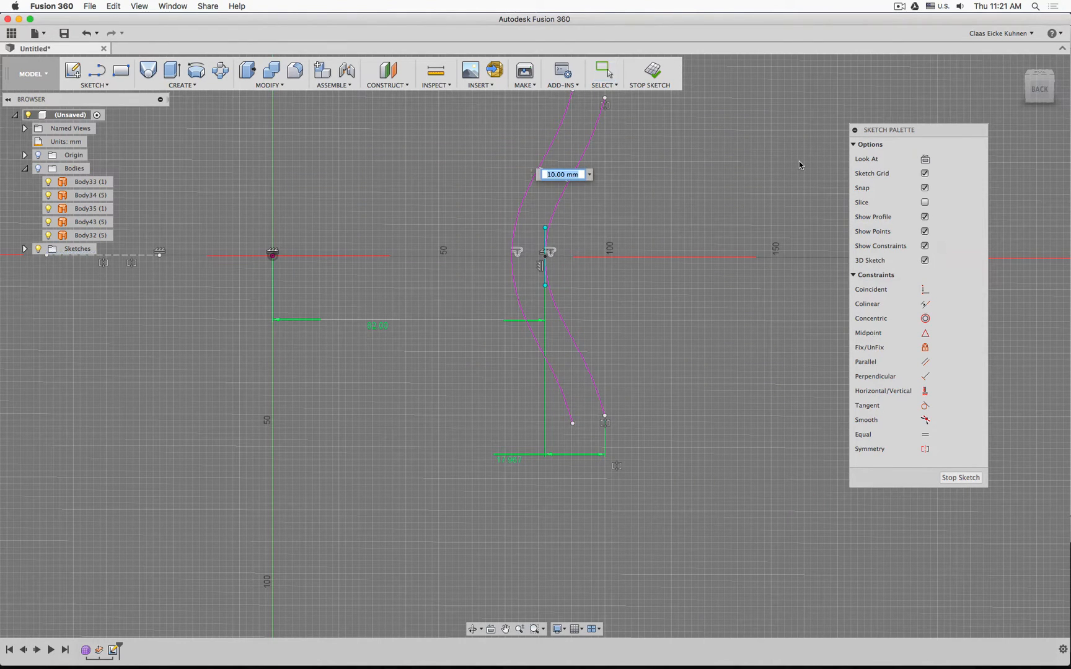
type("5")
key("Return")
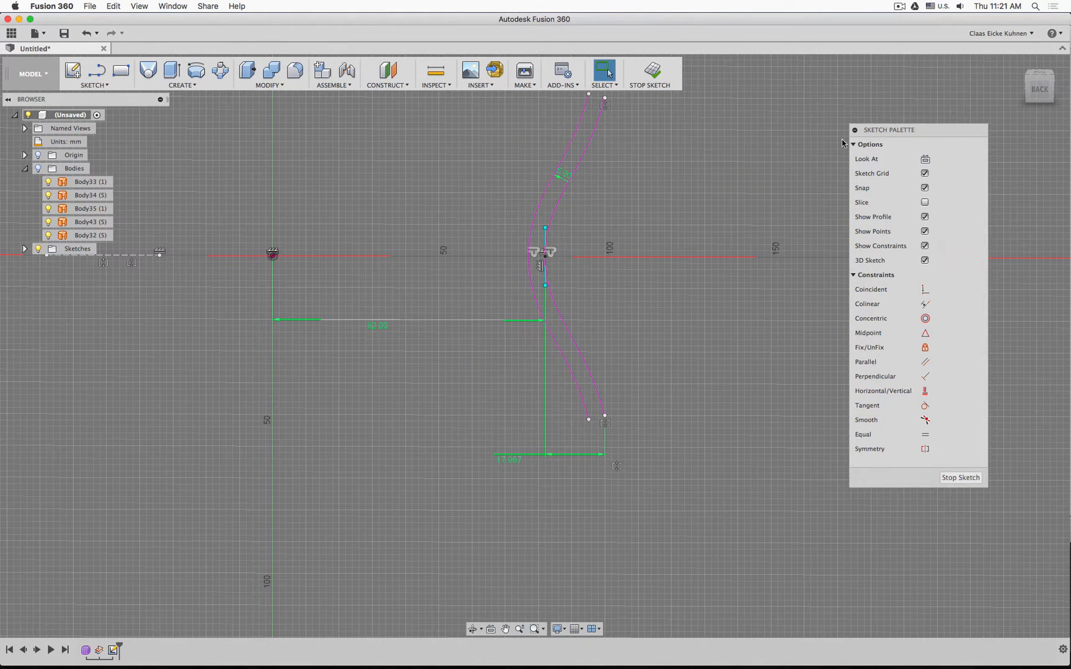
left_click(651, 78)
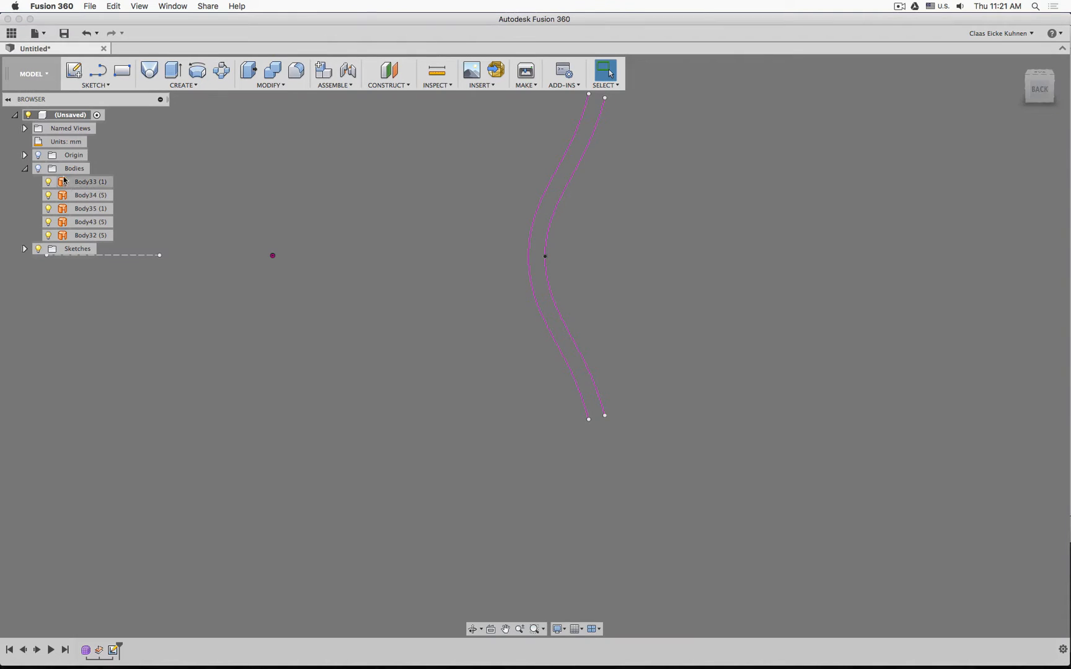
Show the bodies again and hide the old form trim surface that crosses the dryer
left_click(38, 169)
left_click(1040, 89)
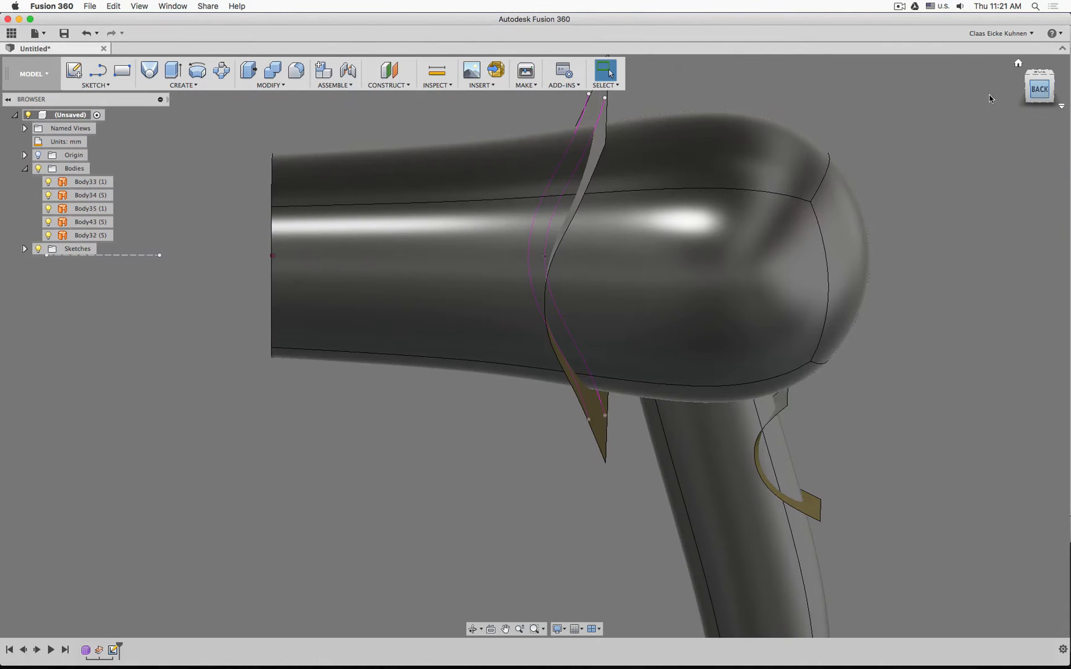
middle_click_drag(397, 179, 414, 180, "shift")
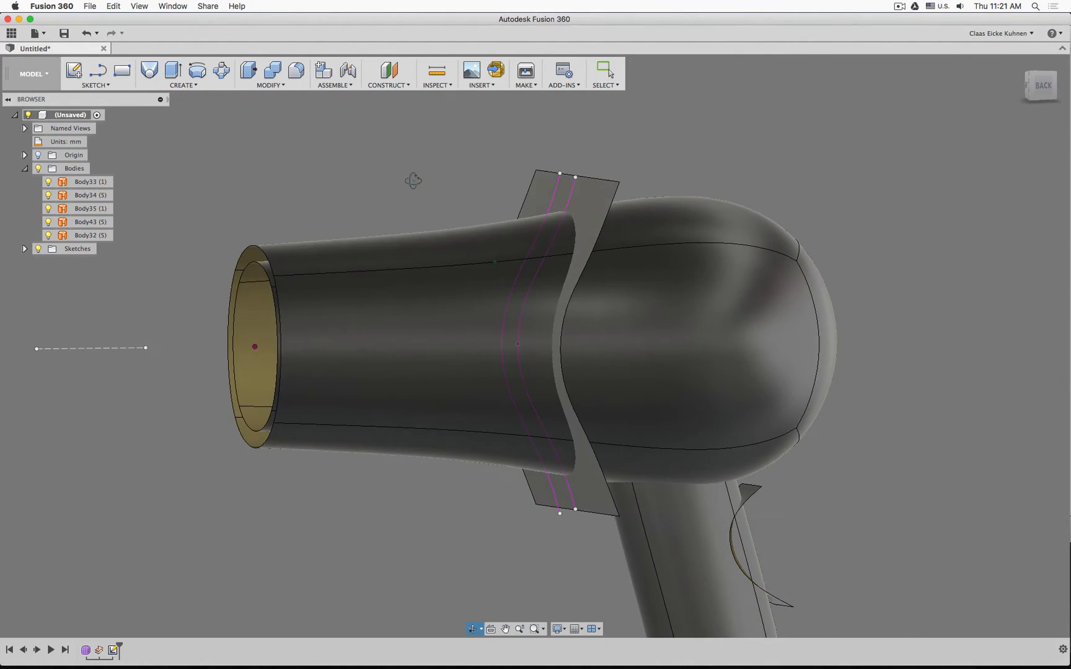
left_click(606, 200)
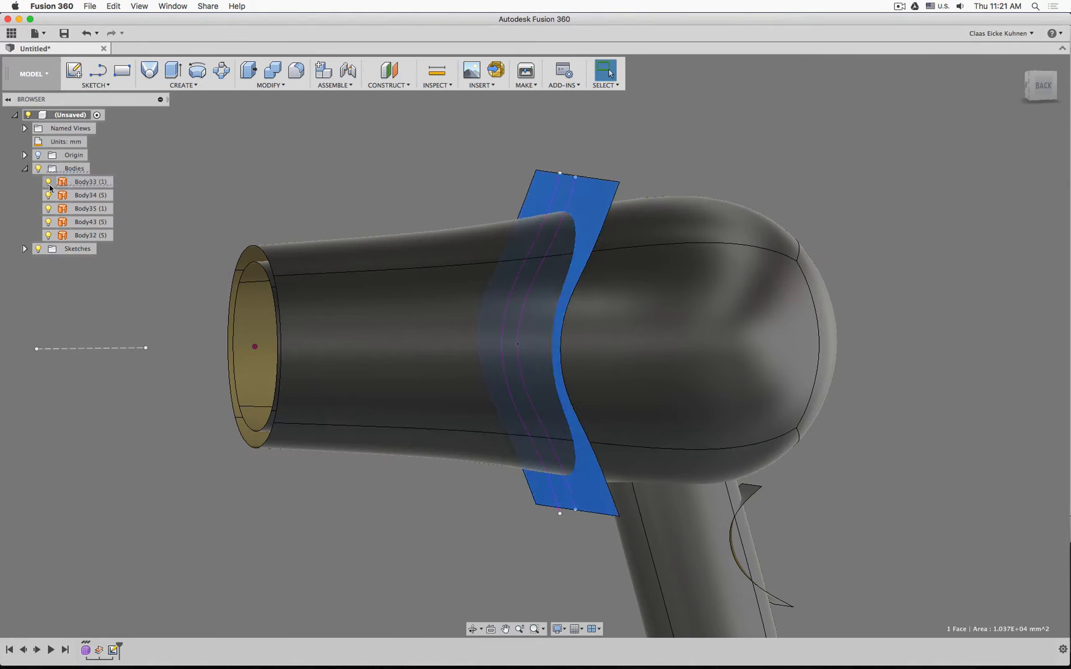
key("v")
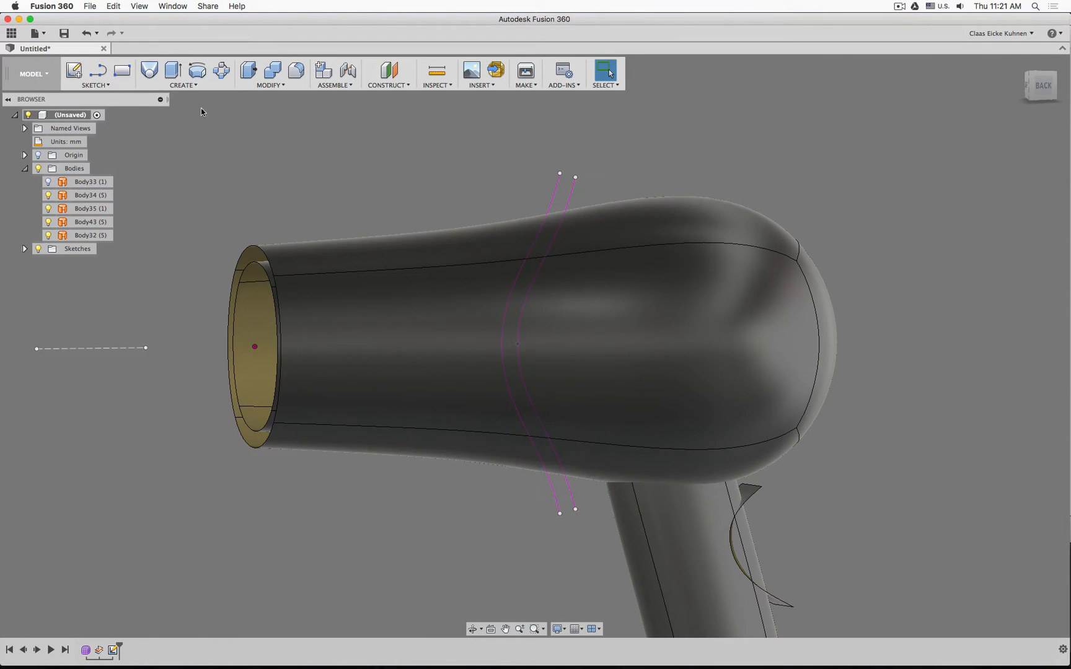
In the Patch workspace, trim away the front part of the outer shell using the original spline farther from the origin
left_click(34, 74)
left_click(34, 117)
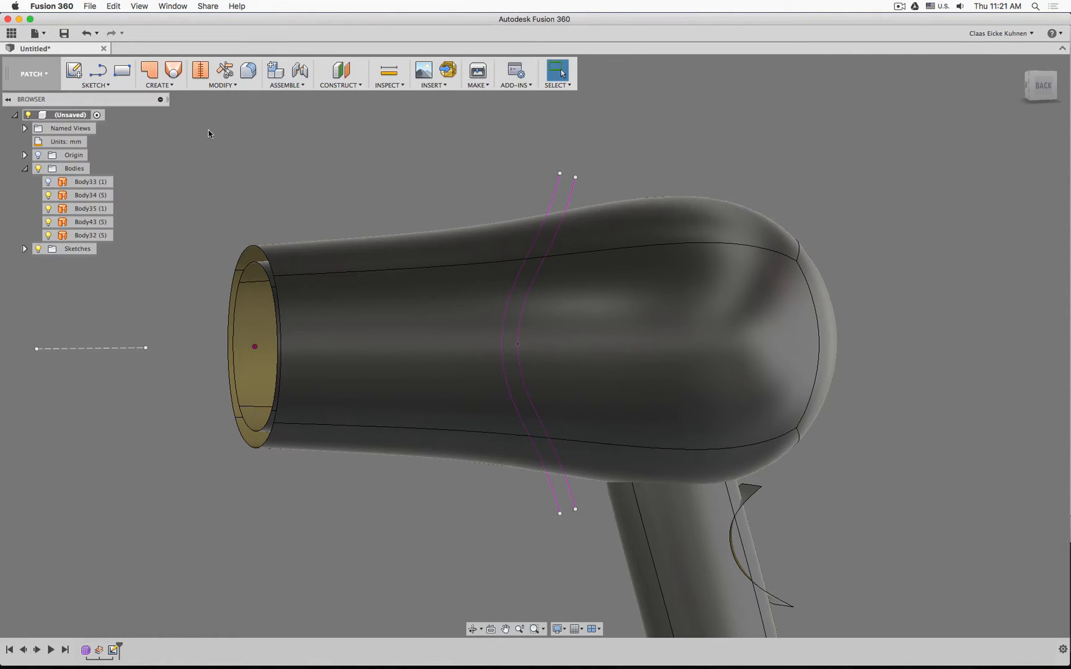
left_click(225, 72)
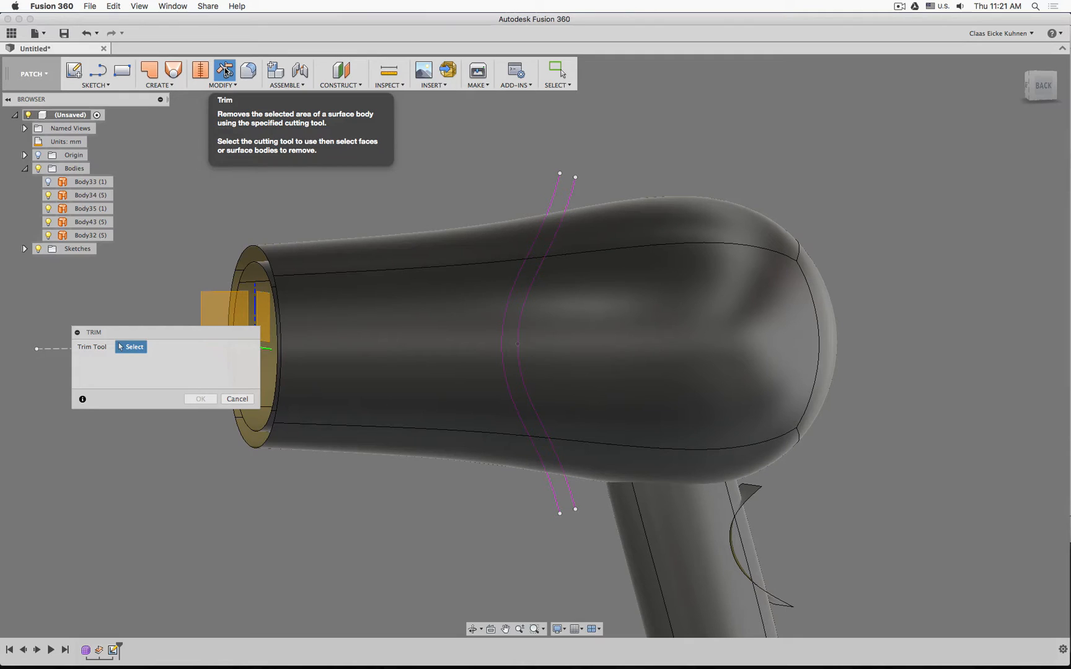
left_click(1039, 90)
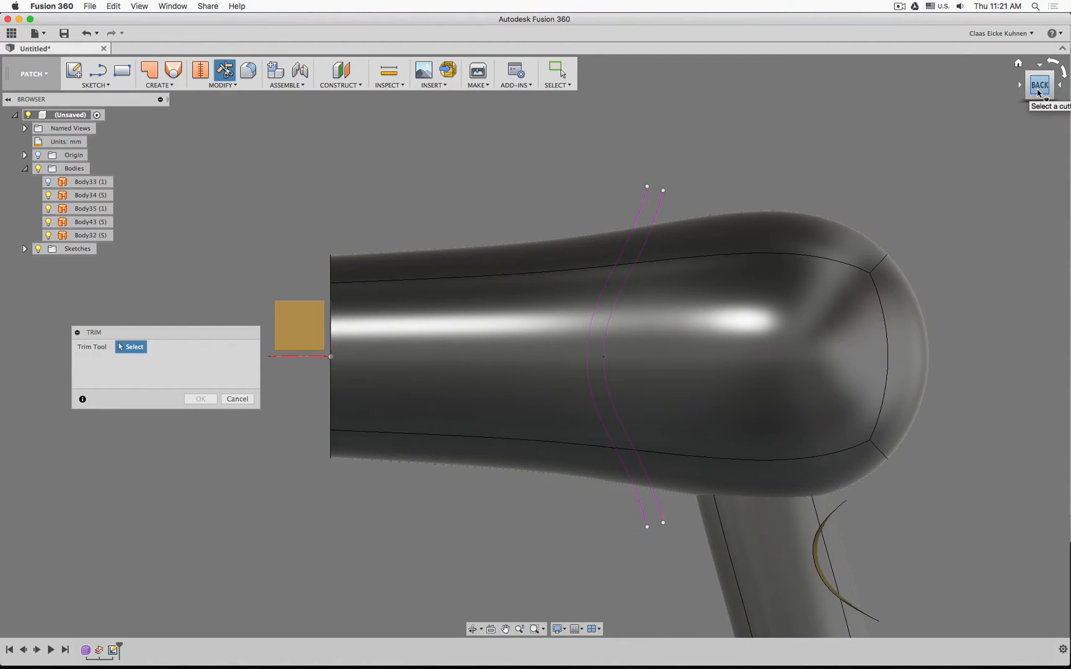
left_click_drag(1039, 93, 1050, 95)
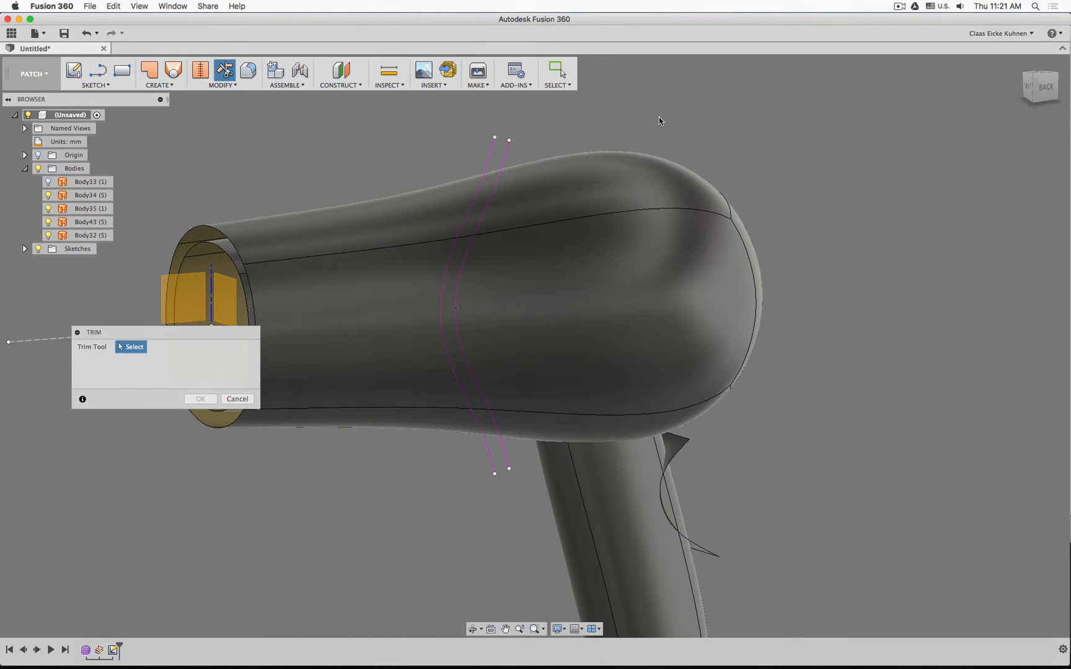
left_click(504, 158)
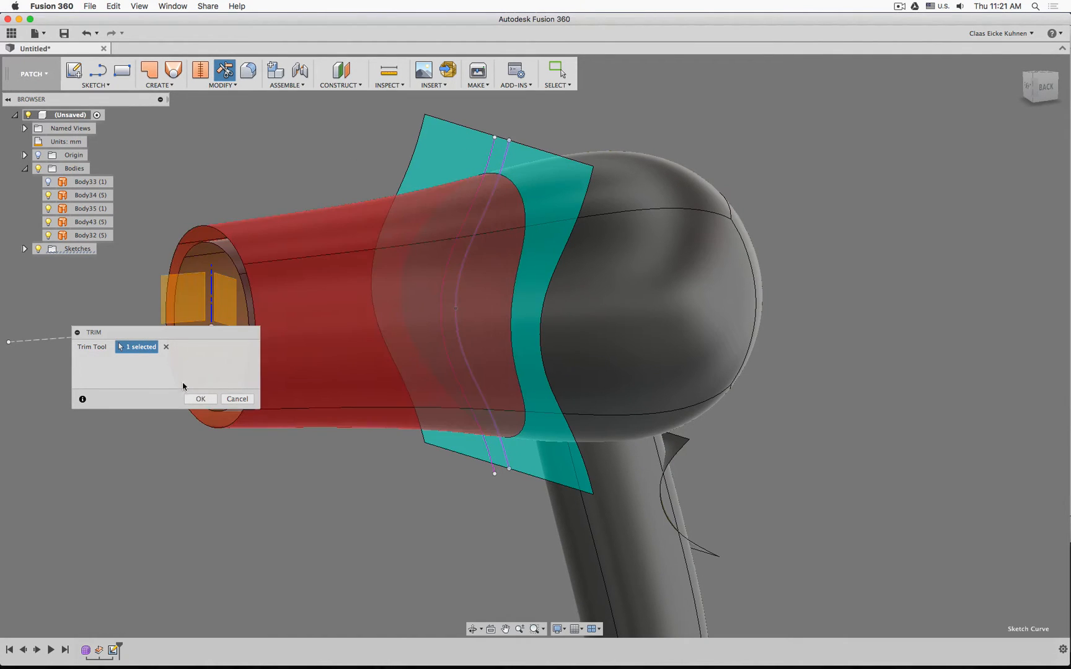
left_click(200, 398)
Repeat the Trim with the offset spline to remove the rear part of the inner shell
right_click(268, 198)
left_click(357, 165)
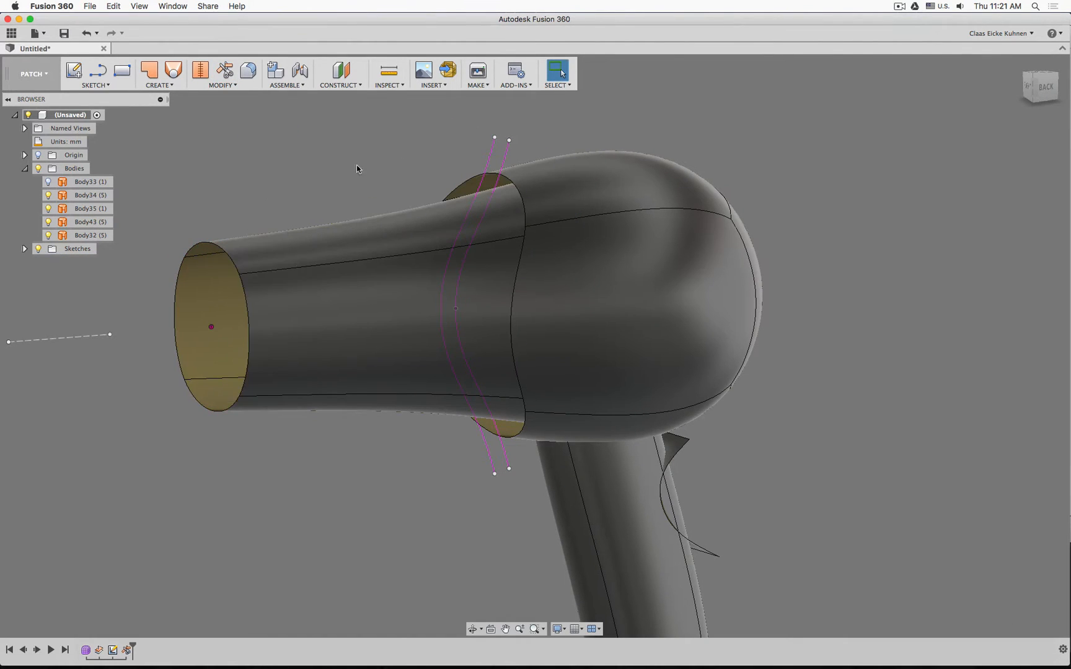
left_click(496, 154)
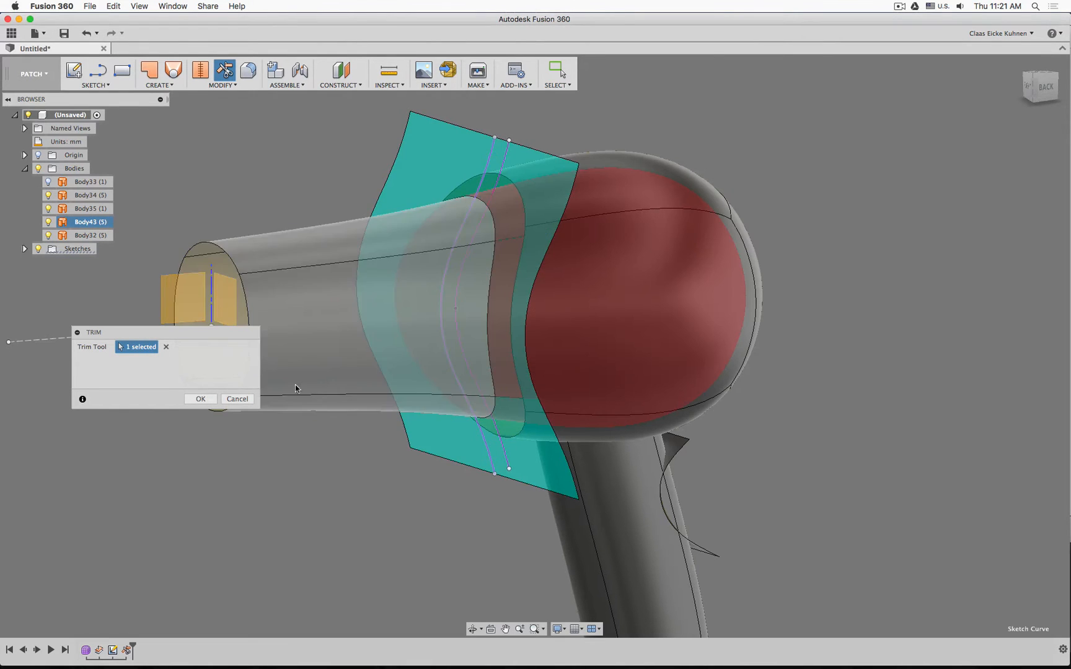
left_click(200, 399)
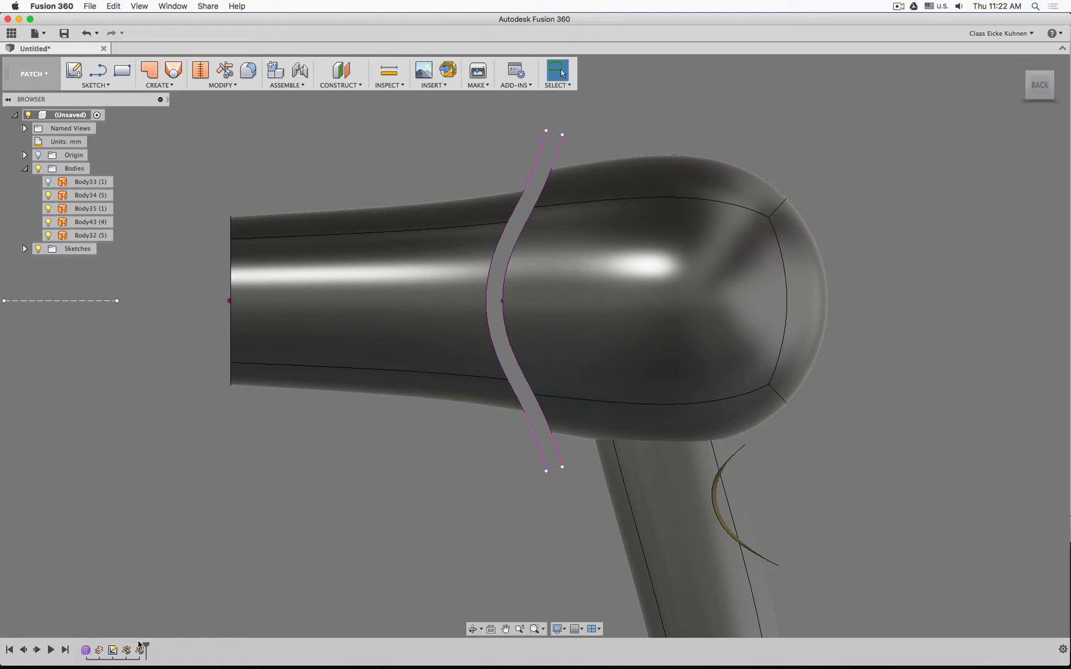
Reopen the spline sketch to review the dimensions that drive both trims, and close it
double_click(112, 651)
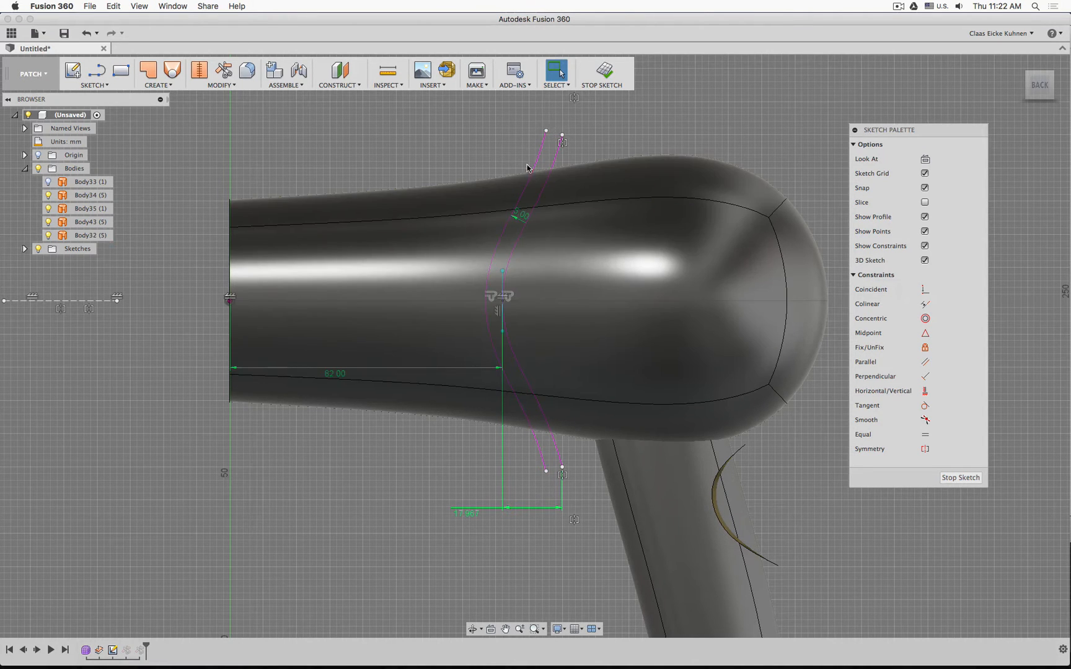
left_click(604, 73)
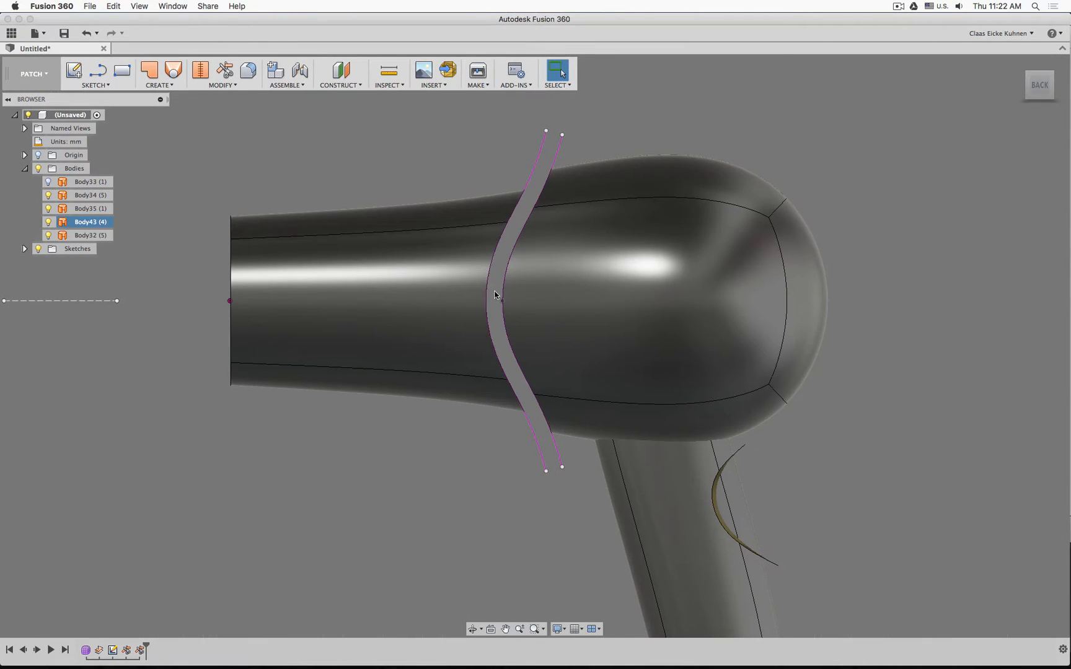
Loft a new surface body between the trimmed edge of the inner shell and the trimmed edge of the outer shell
left_click_drag(1042, 89, 1069, 92)
middle_click_drag(681, 130, 807, 214)
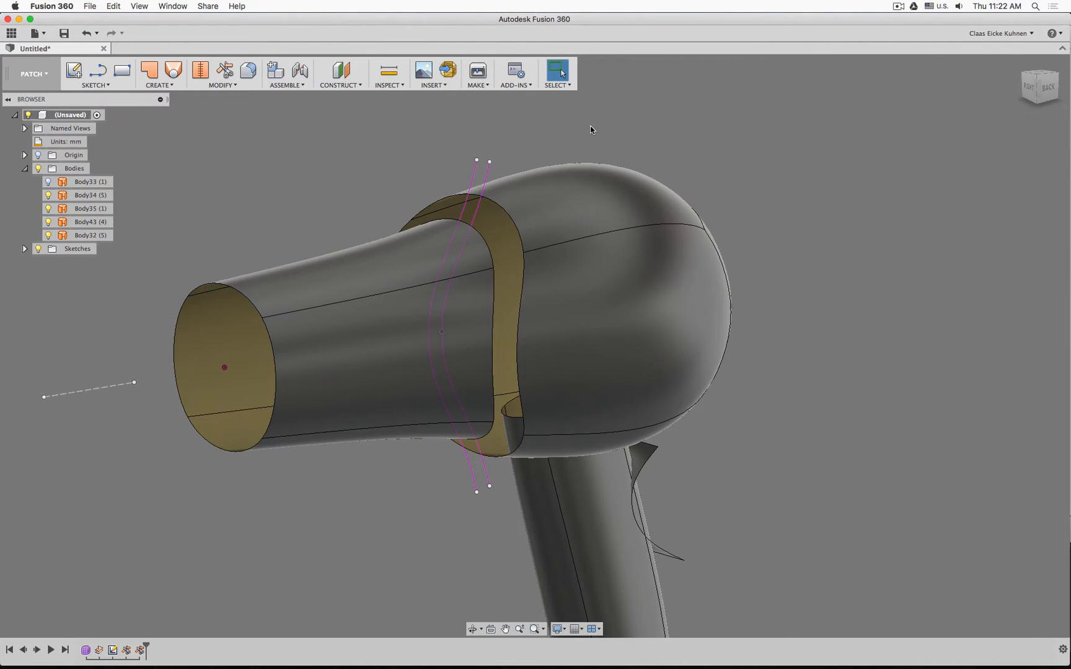
left_click(174, 70)
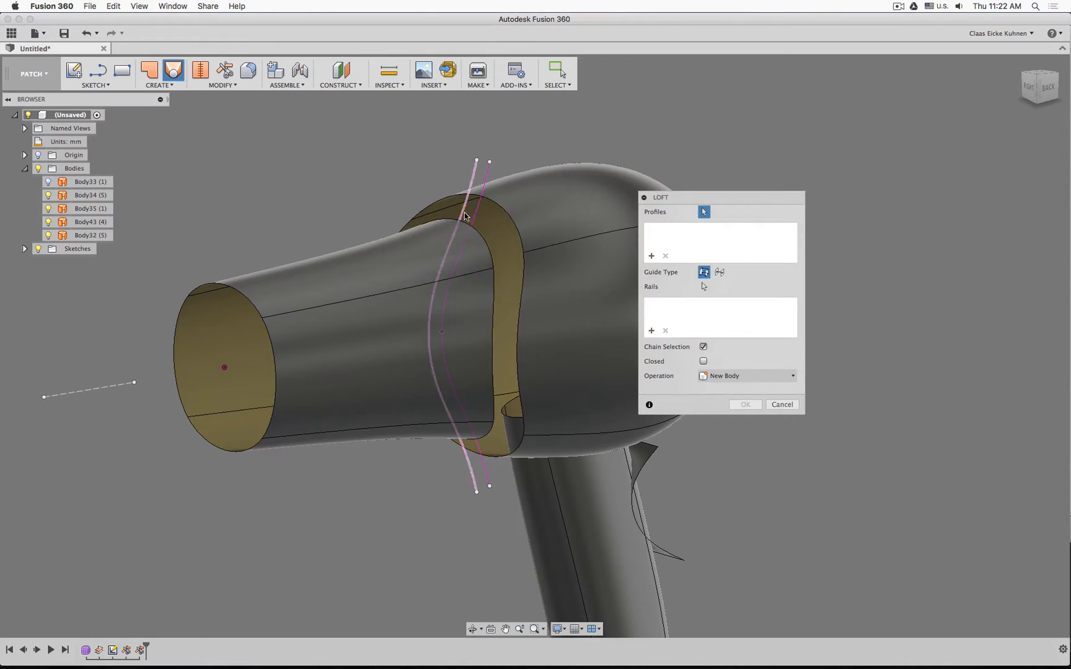
left_click(490, 241)
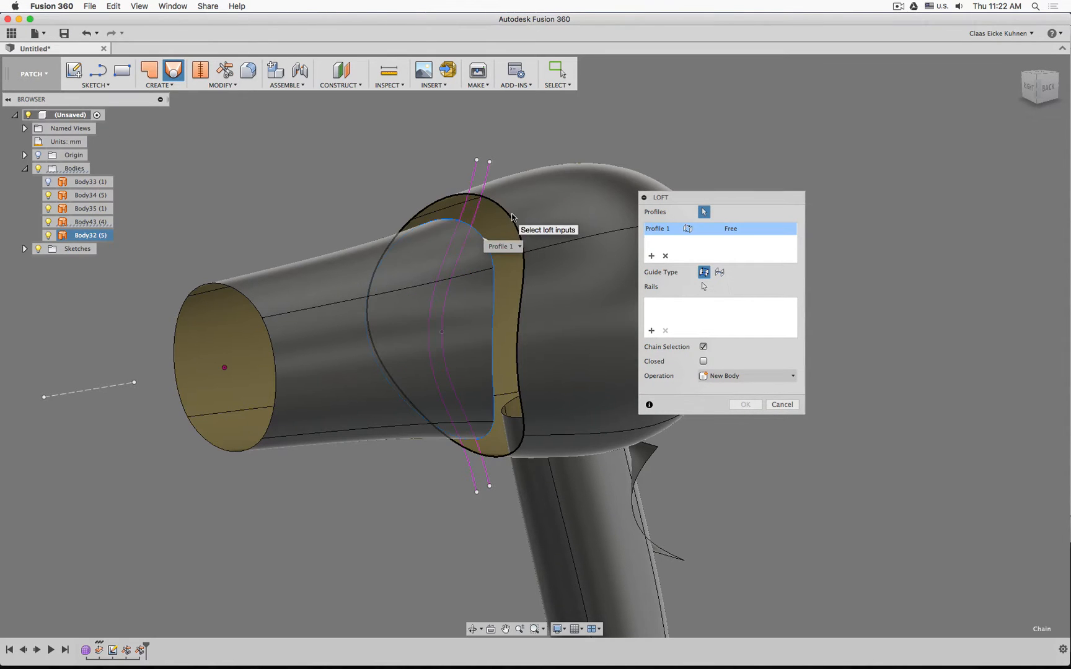
left_click(512, 218)
left_click(746, 405)
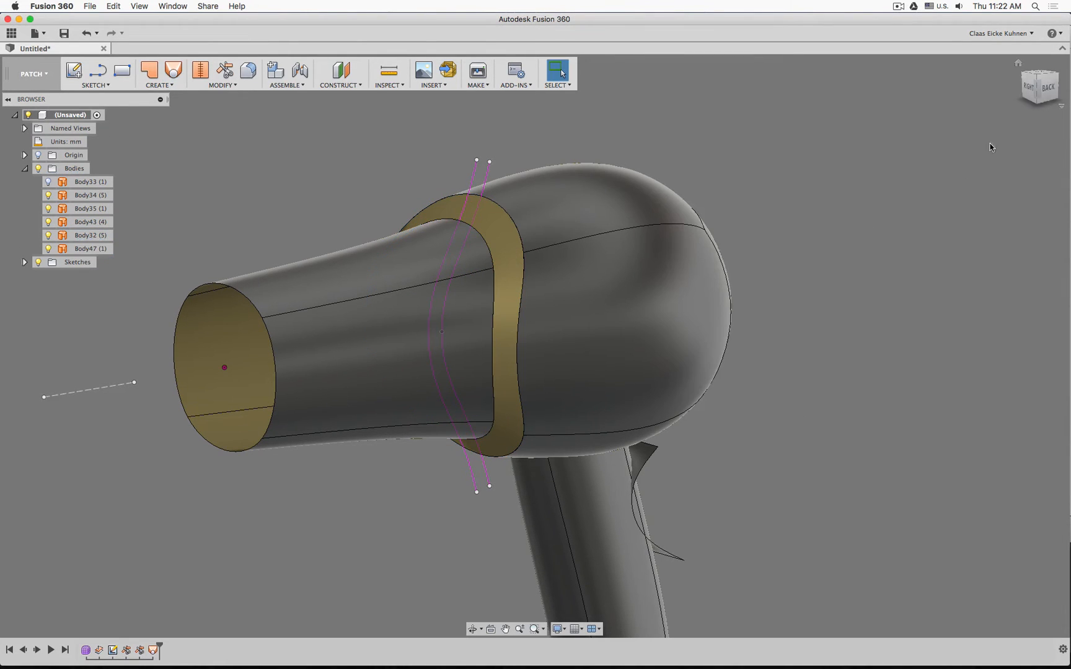
Edit the seam loft, try the Tangent condition on both profiles, and set both of them to Smooth
left_click(1046, 91)
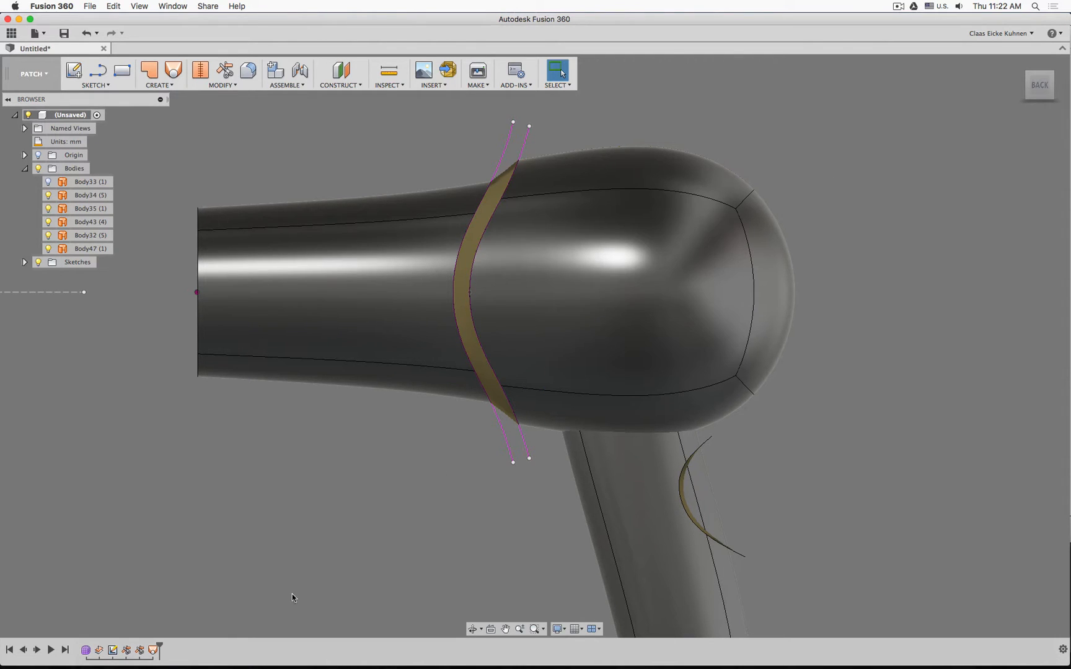
double_click(159, 651)
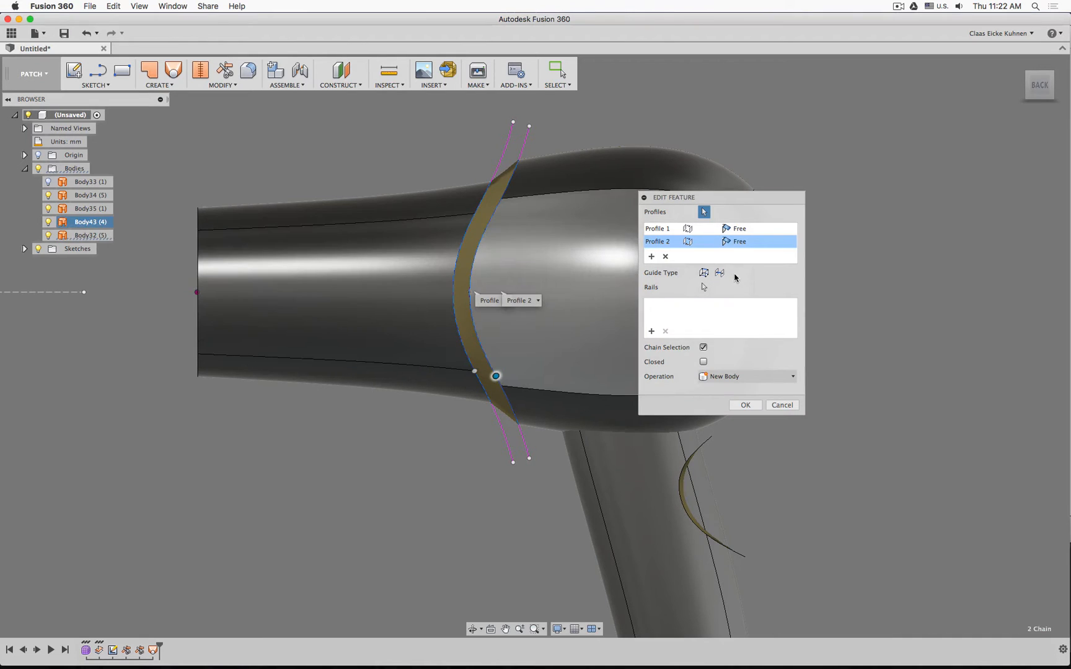
left_click(736, 242)
left_click(748, 267)
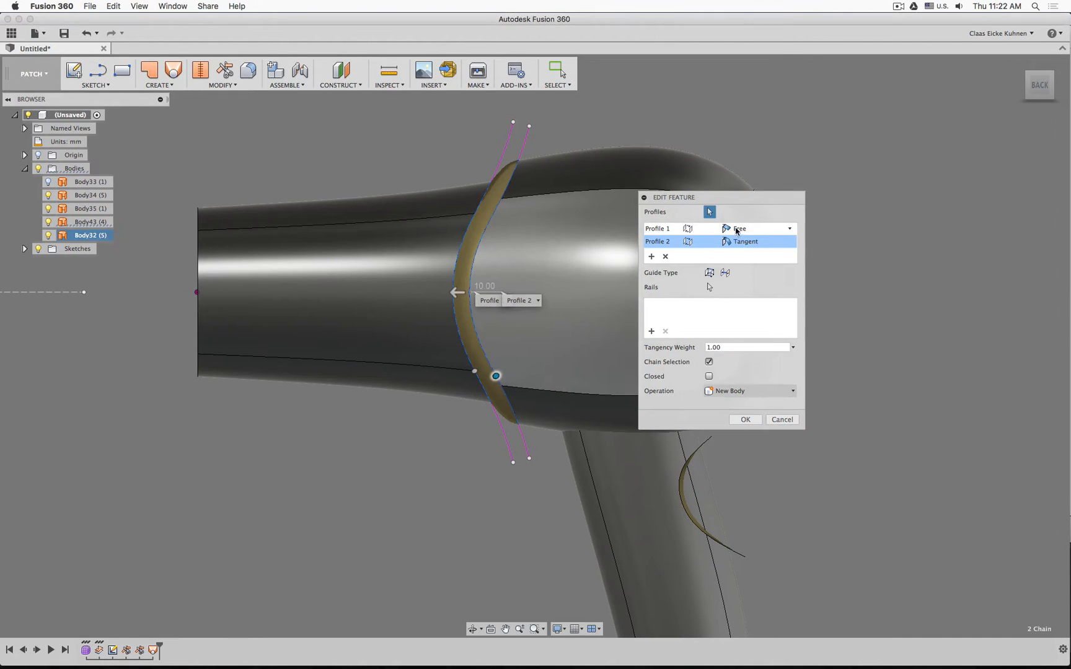
left_click(741, 230)
left_click(746, 254)
left_click(747, 241)
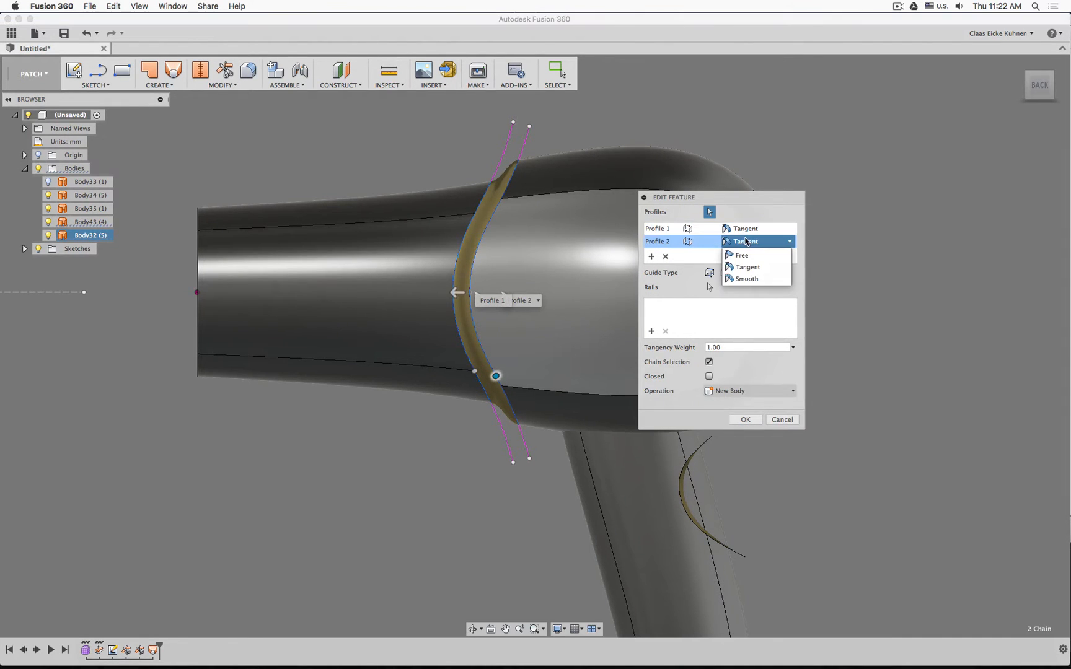
left_click(752, 279)
left_click(743, 229)
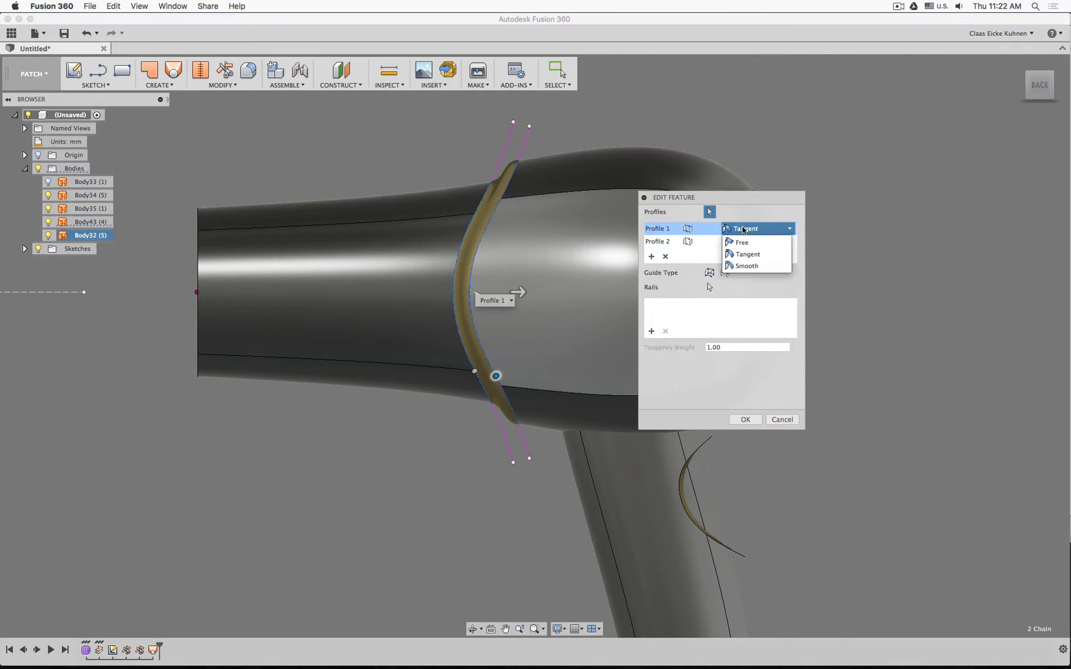
left_click(749, 266)
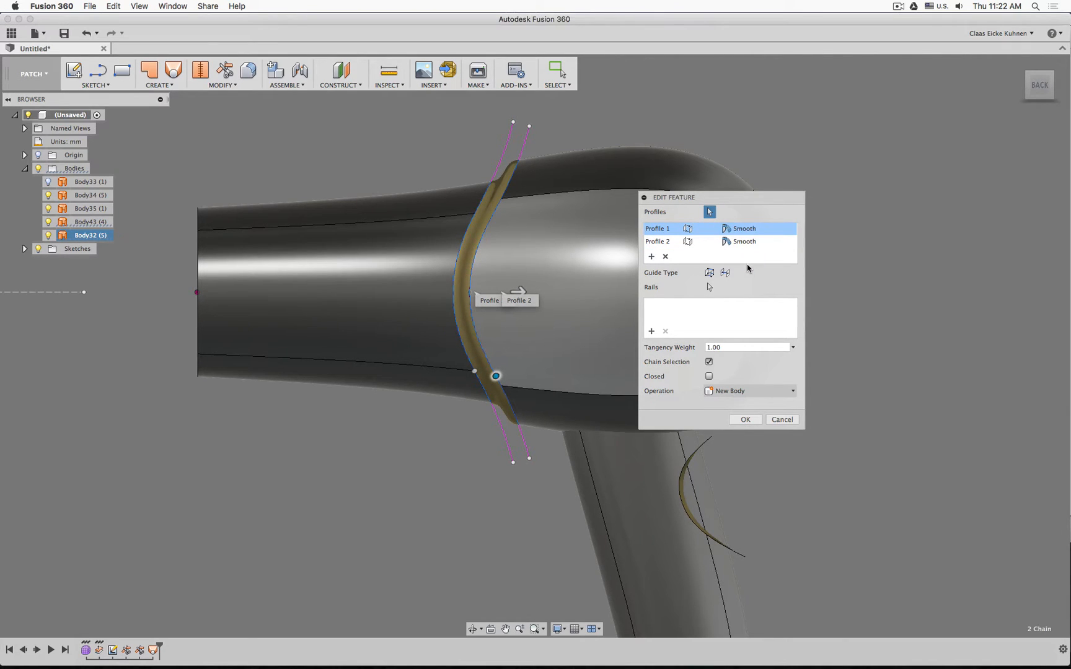
Set the tangency weight of the loft's Profile 1 to 0.5 and confirm the edit
left_click(727, 345)
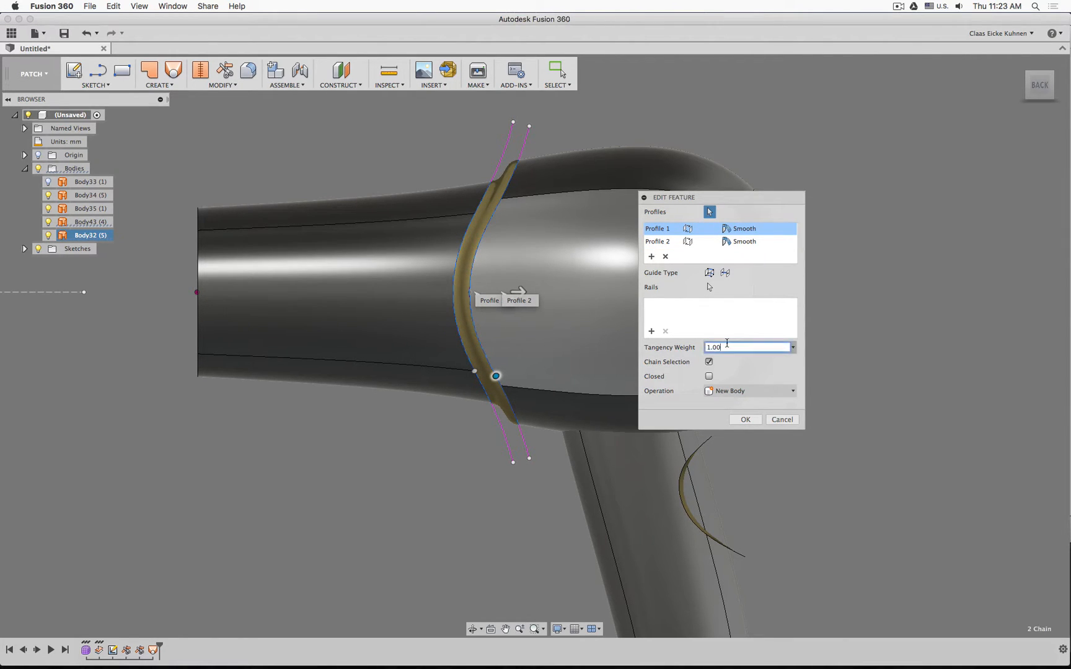
double_click(727, 344)
type(".5")
key("Return")
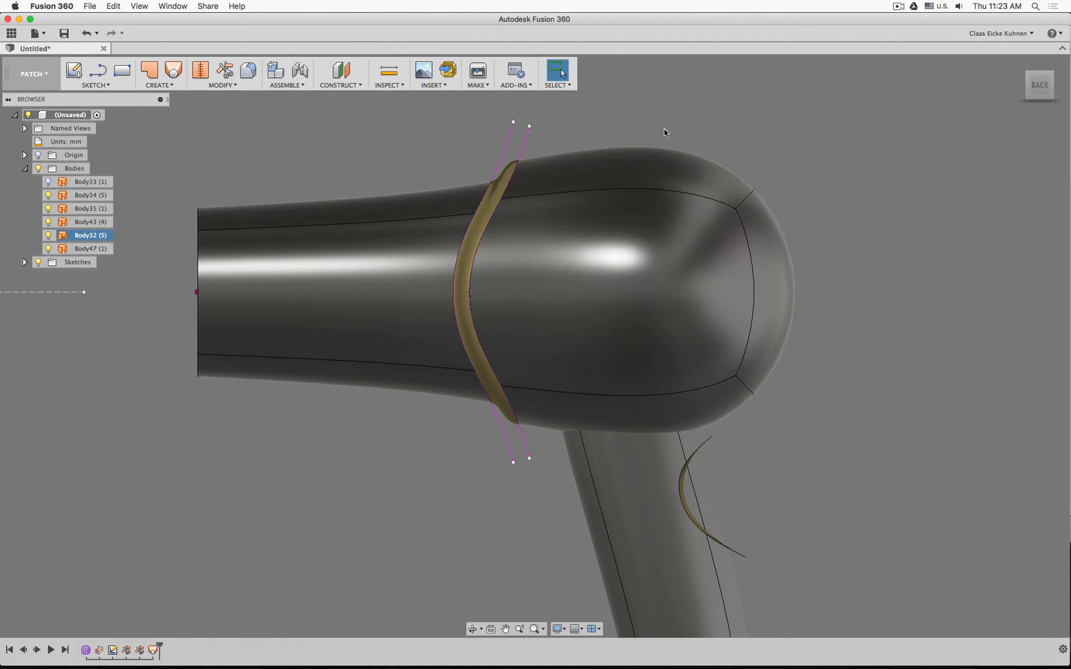
middle_click_drag(663, 129, 815, 117, "shift")
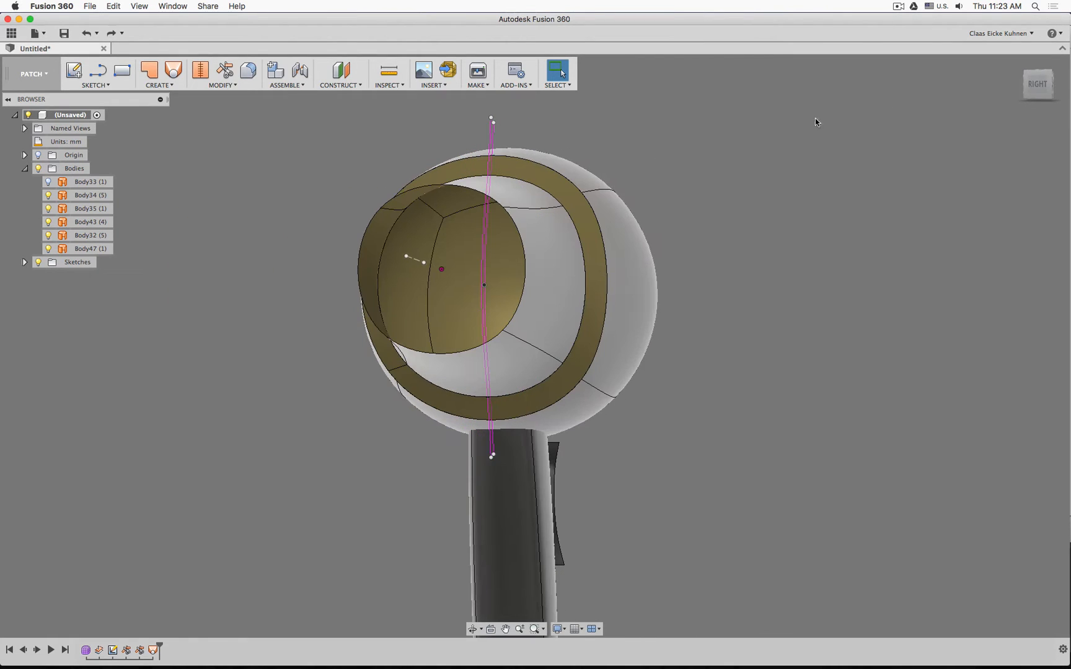
Inspect the reference hair dryer model in Blender, cancelling its pending OBJ export, and return to Fusion 360
left_click(1037, 84)
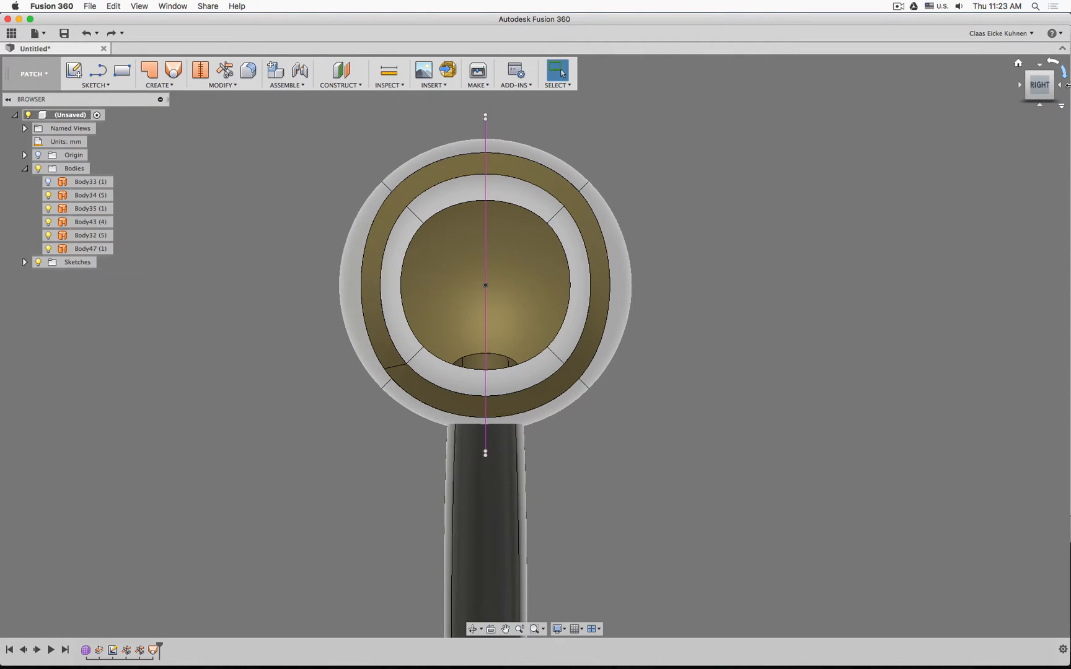
left_click(1063, 88)
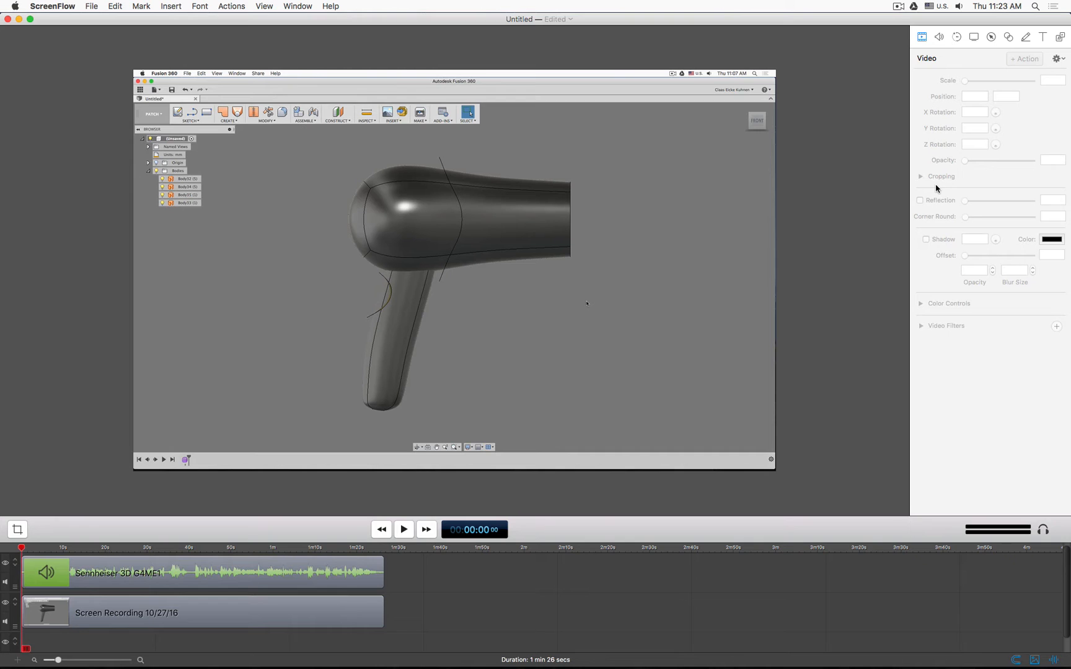
key("super+Tab")
left_click(470, 331)
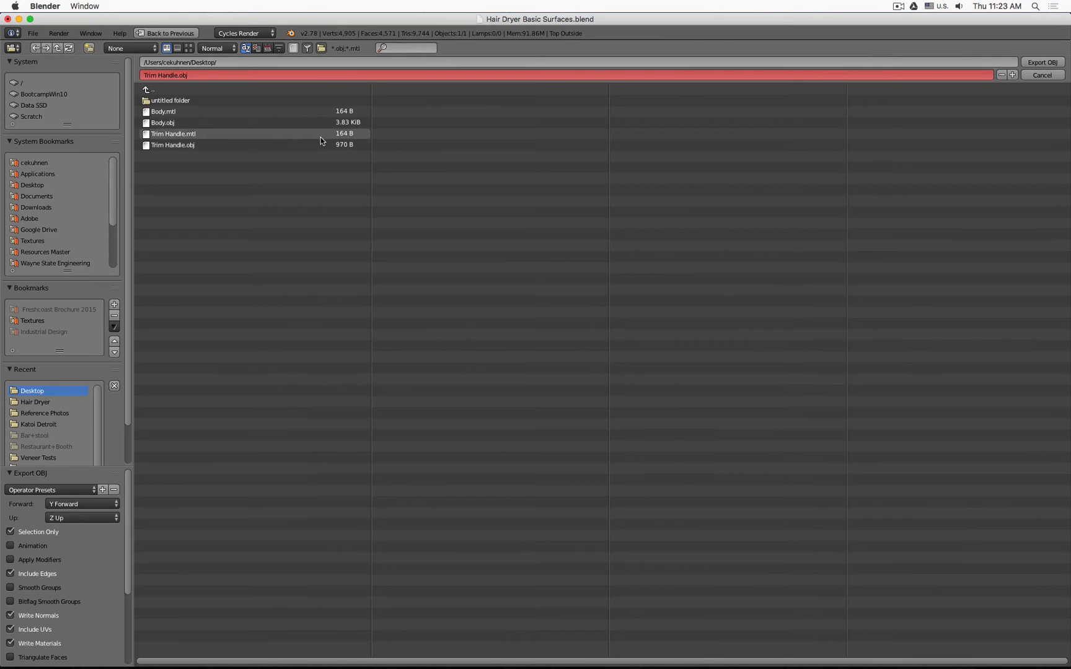
key("Escape")
scroll(502, 180, "down", 5)
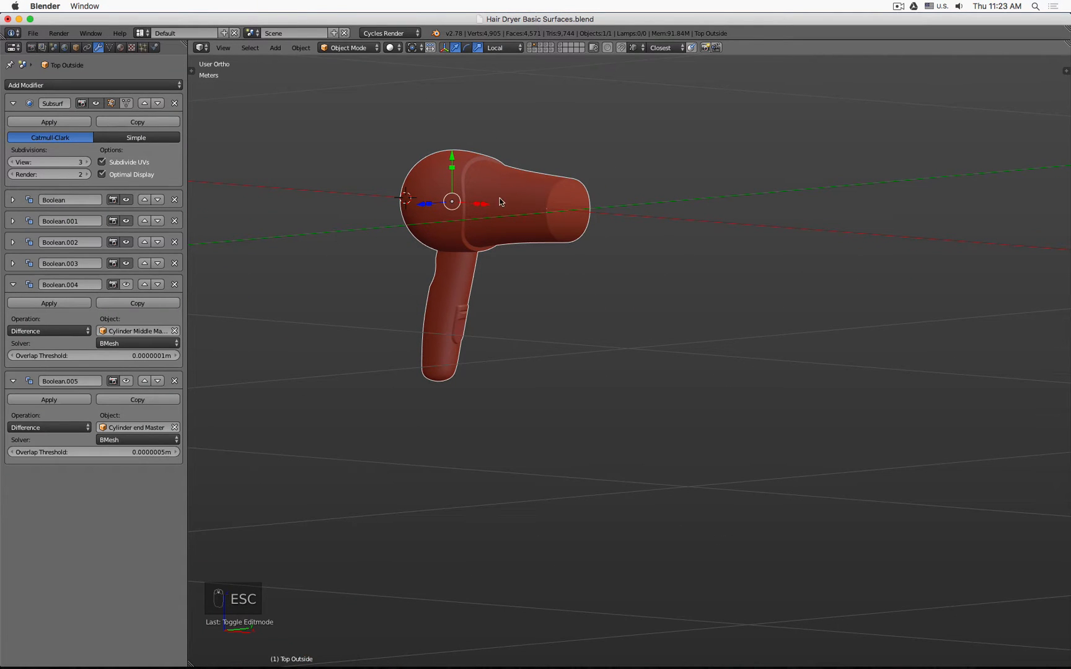
left_click(273, 648)
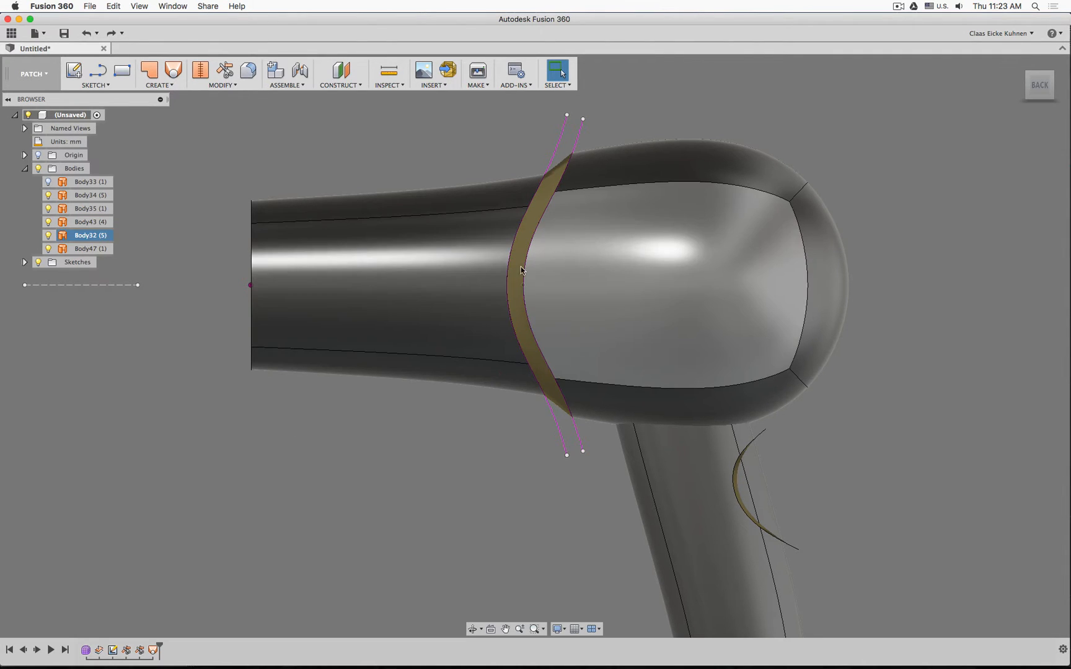
Roll the design history back to just after the surface offset and start a new sketch on the side-profile plane
scroll(250, 498, "down", 3)
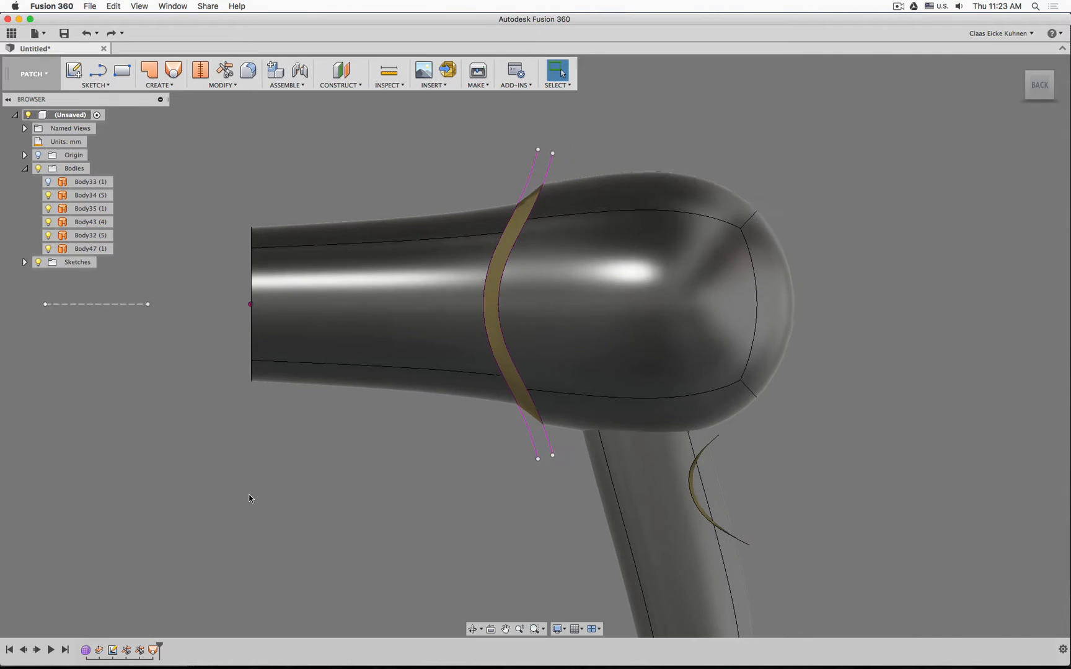
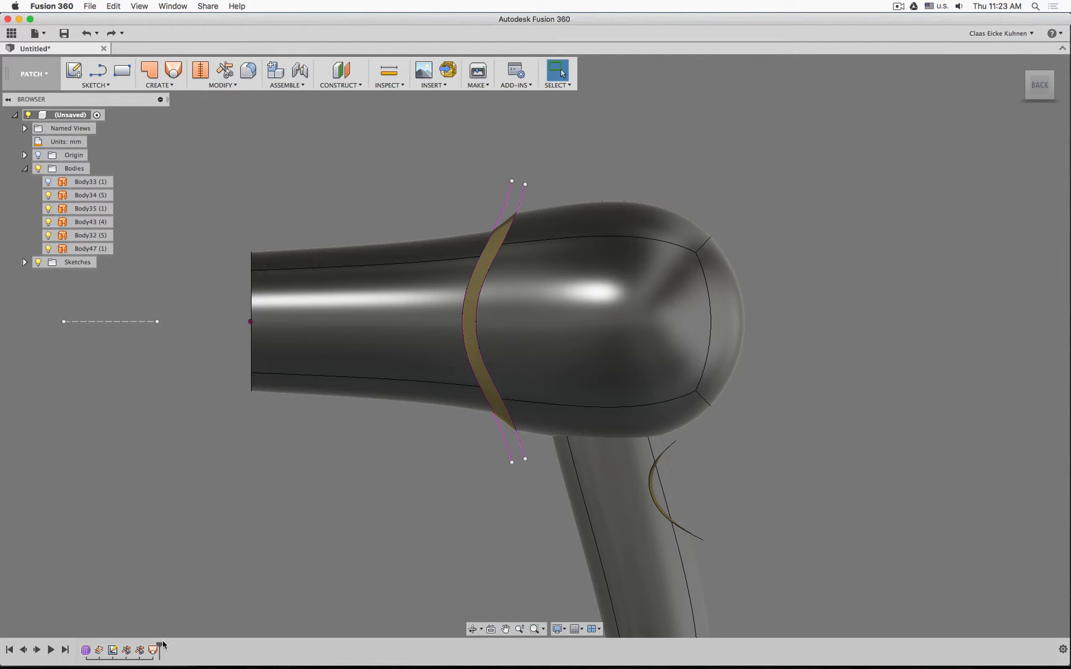
left_click(100, 651)
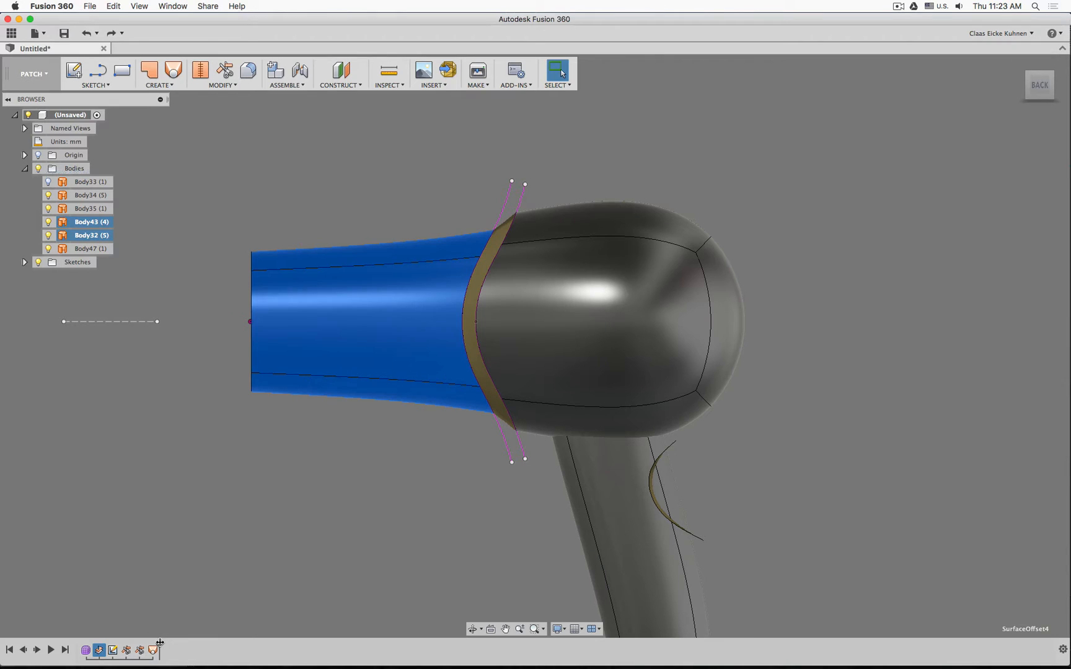
left_click_drag(160, 643, 105, 642)
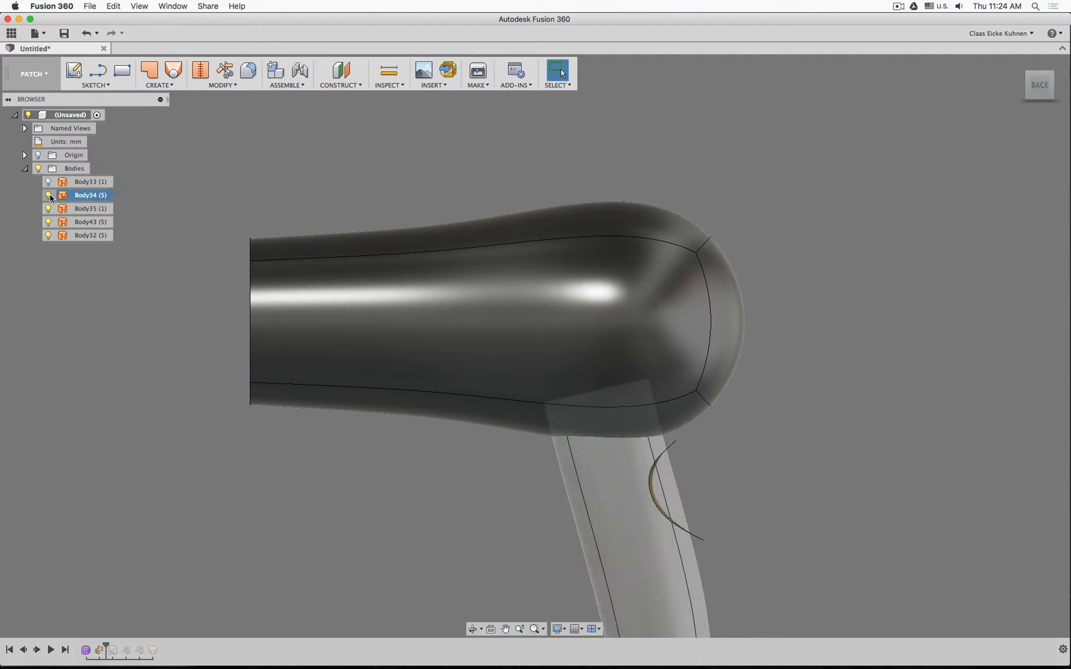
left_click(74, 71)
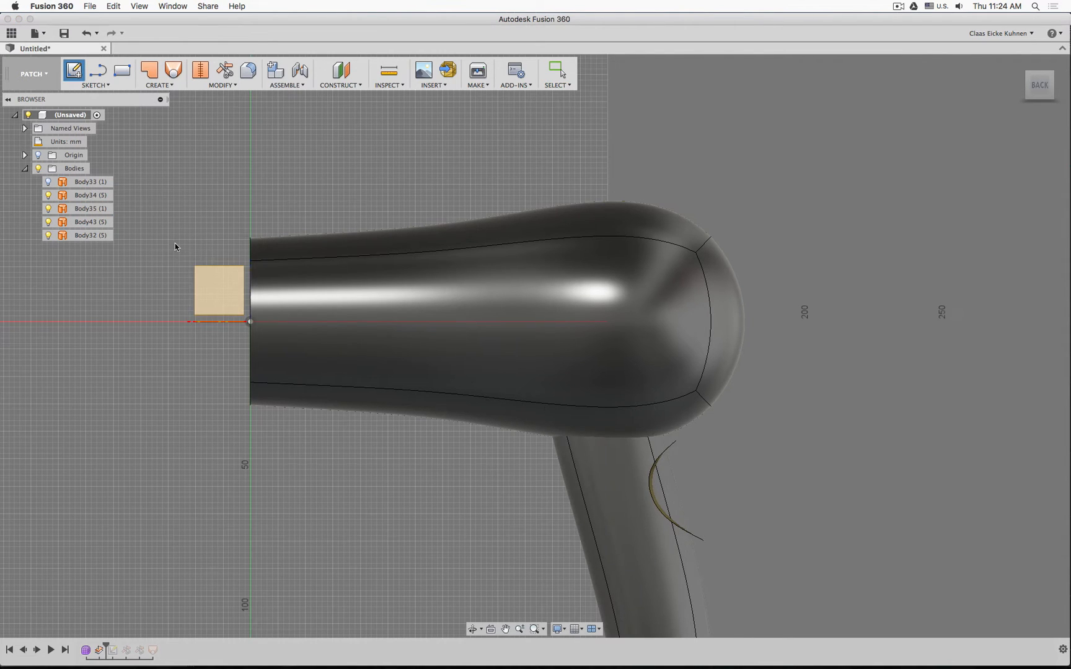
left_click(202, 279)
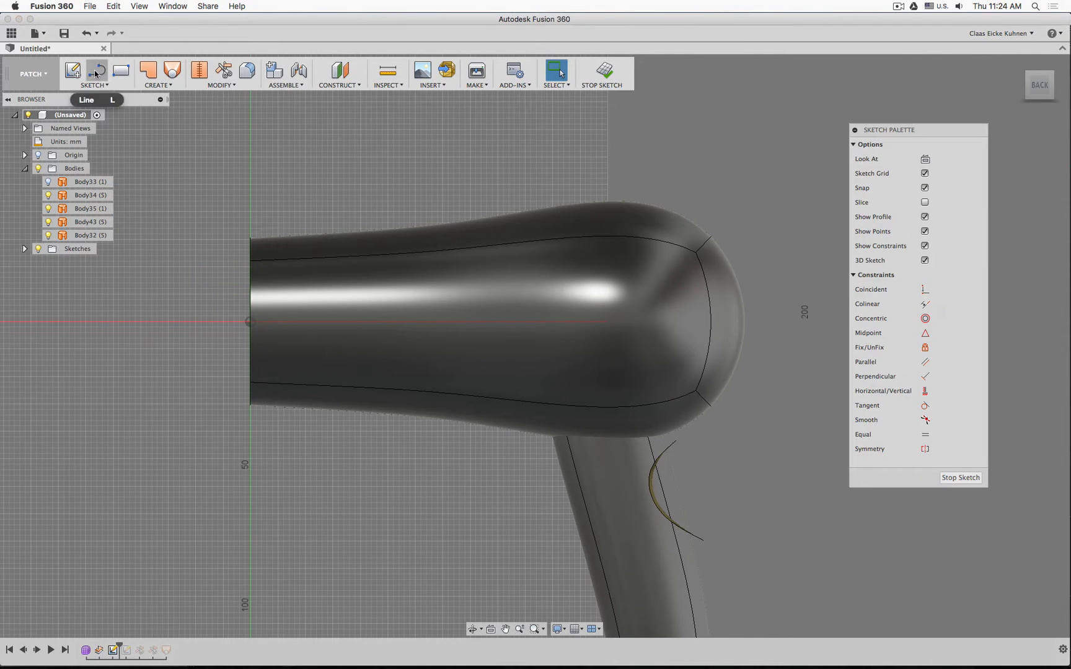
Sketch a straight line from just above the nozzle's open end along the barrel's upper silhouette
left_click(95, 70)
scroll(202, 165, "up", 5)
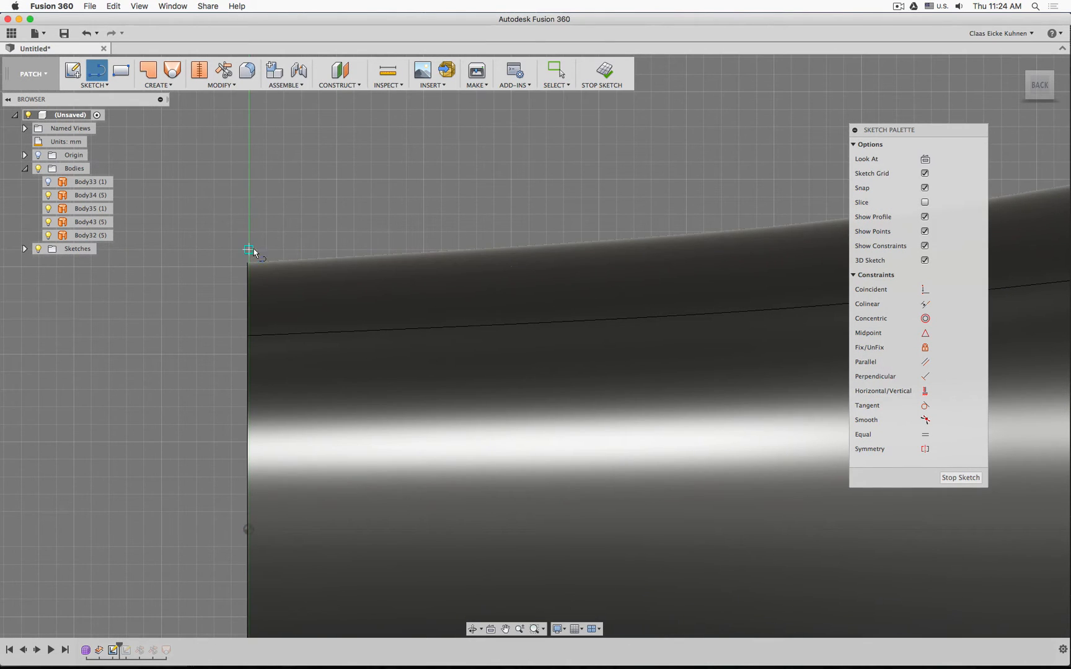
left_click(269, 249)
scroll(469, 232, "up", 3)
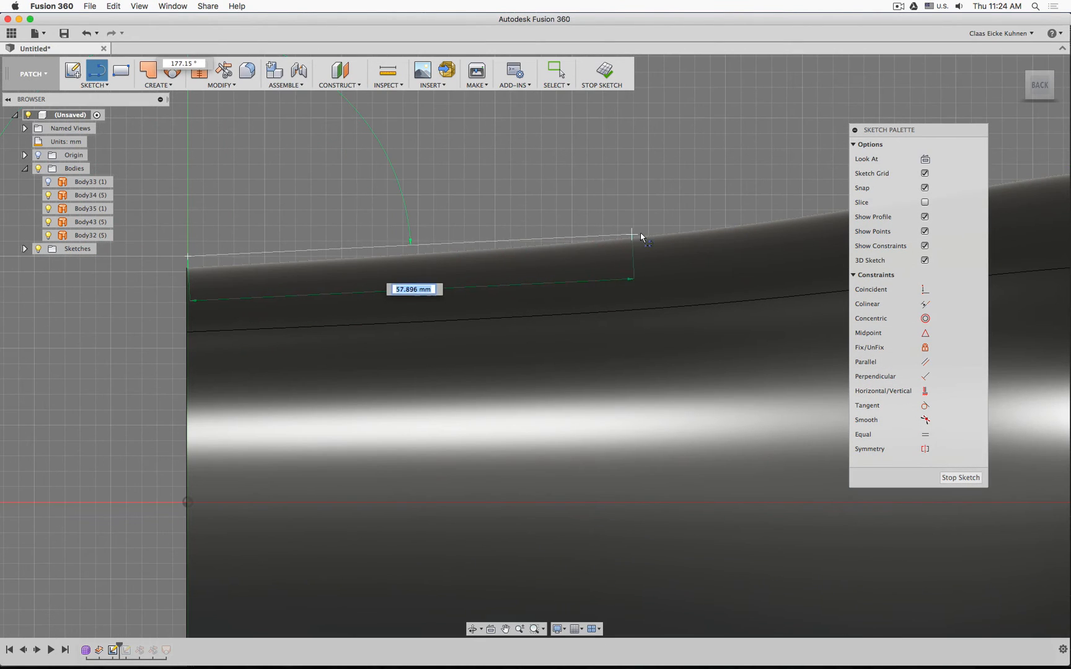
left_click(679, 226)
key("Escape")
scroll(700, 163, "down", 3)
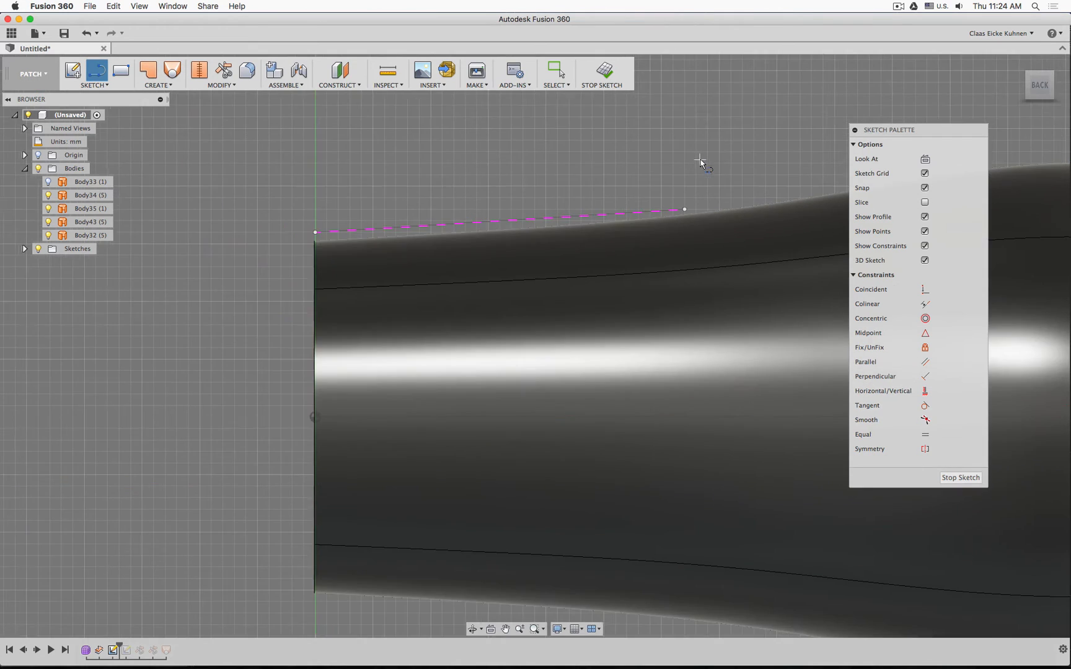
Search the sketch toolbox for "spline", restore the Spline tool to its shortcuts and start it
middle_click_drag(700, 163, 421, 179)
scroll(421, 179, "down", 2)
key("s")
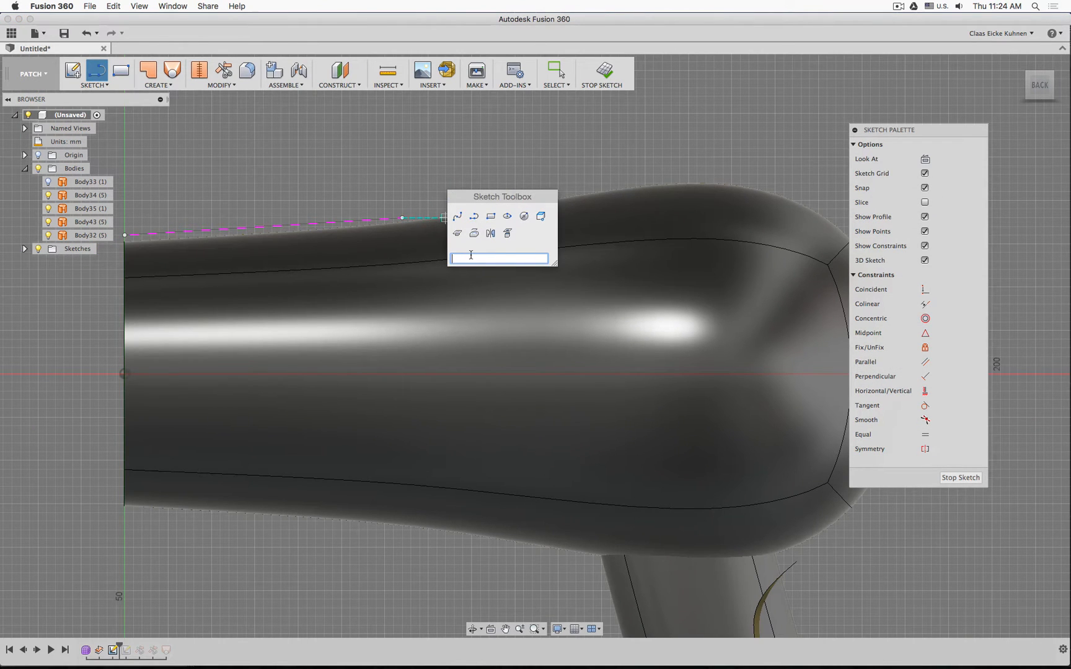
type("spline")
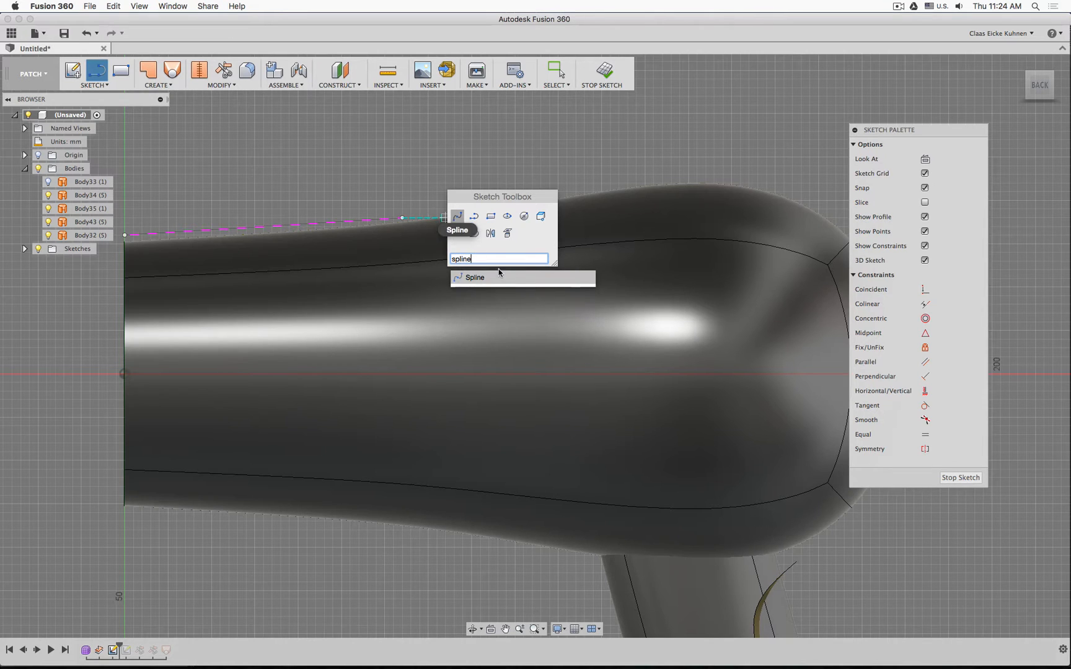
left_click(588, 278)
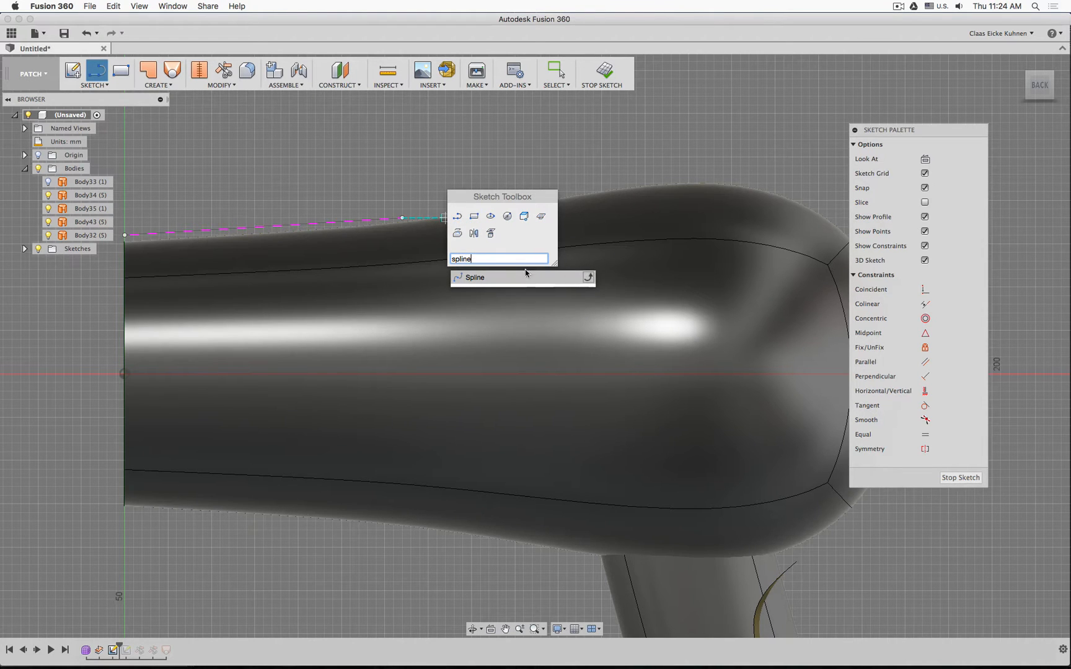
left_click(590, 278)
mouse_move(452, 194)
left_mouse_down()
mouse_move(476, 216)
mouse_move(463, 216)
left_mouse_up()
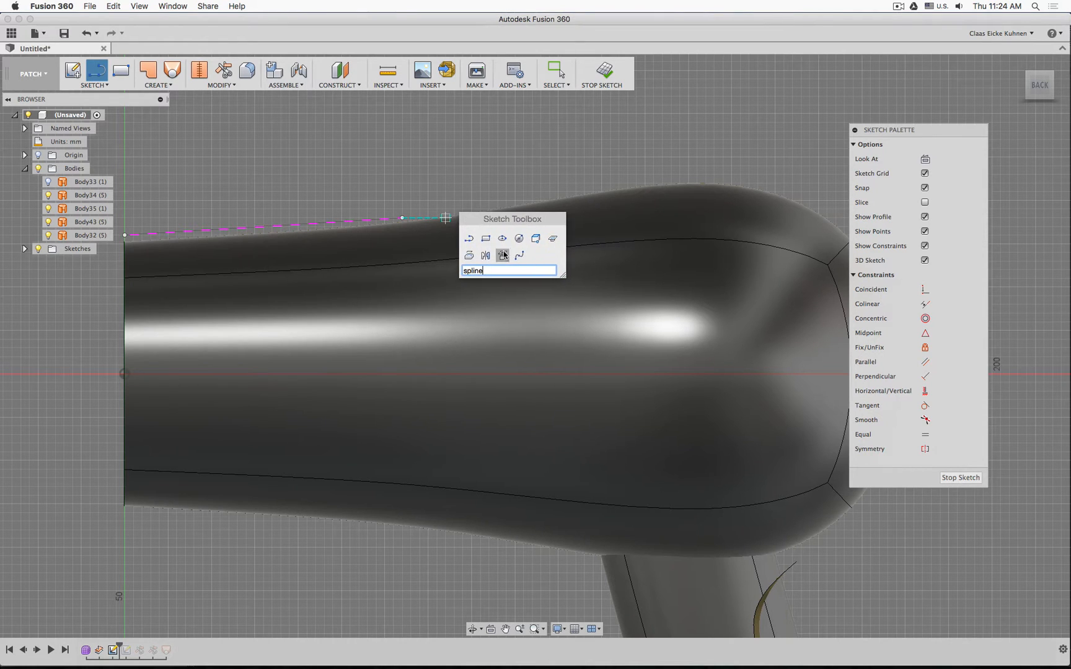
left_click(466, 238)
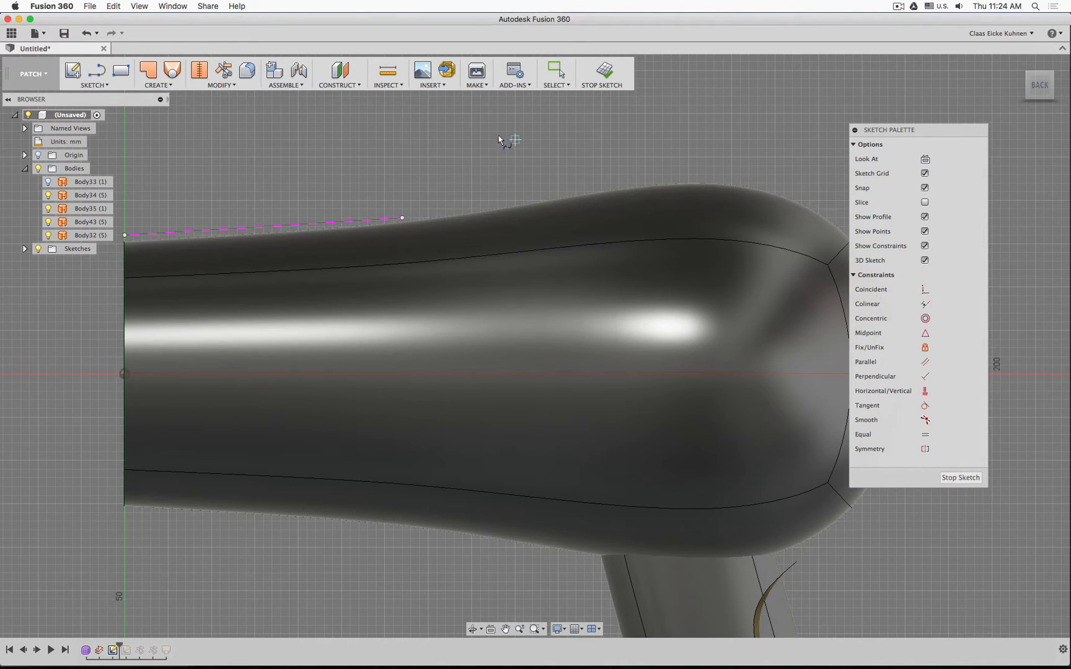
Draw a three-point spline from the line's end over the body's highest bulge to its rearmost point
left_click(403, 218)
left_click(689, 175)
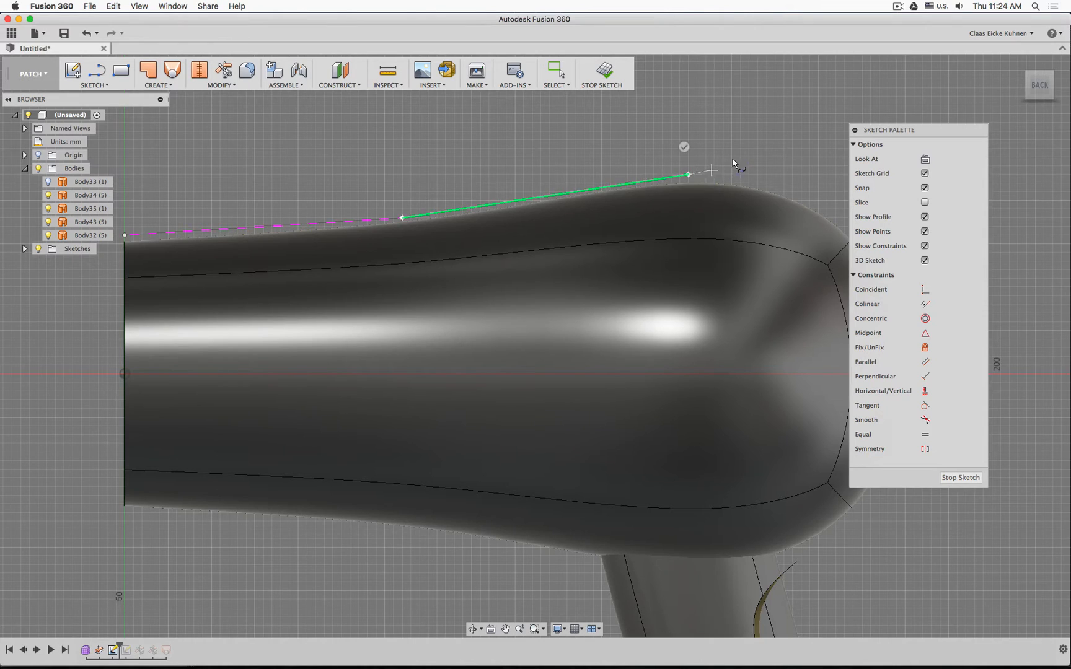
middle_click_drag(728, 153, 561, 143)
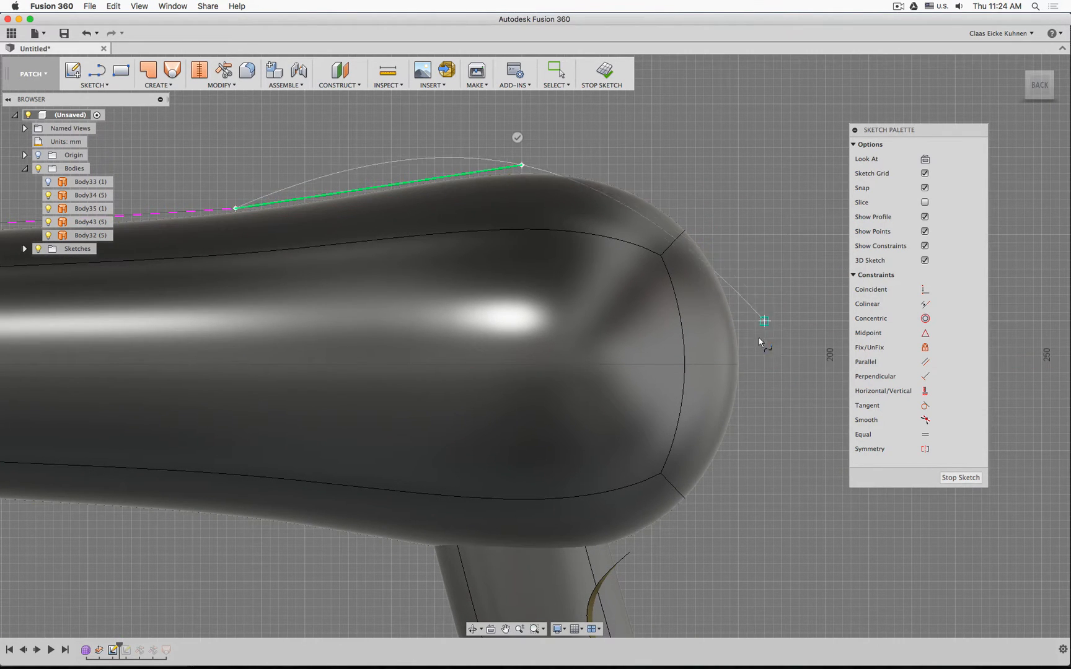
left_click(739, 365)
key("Return")
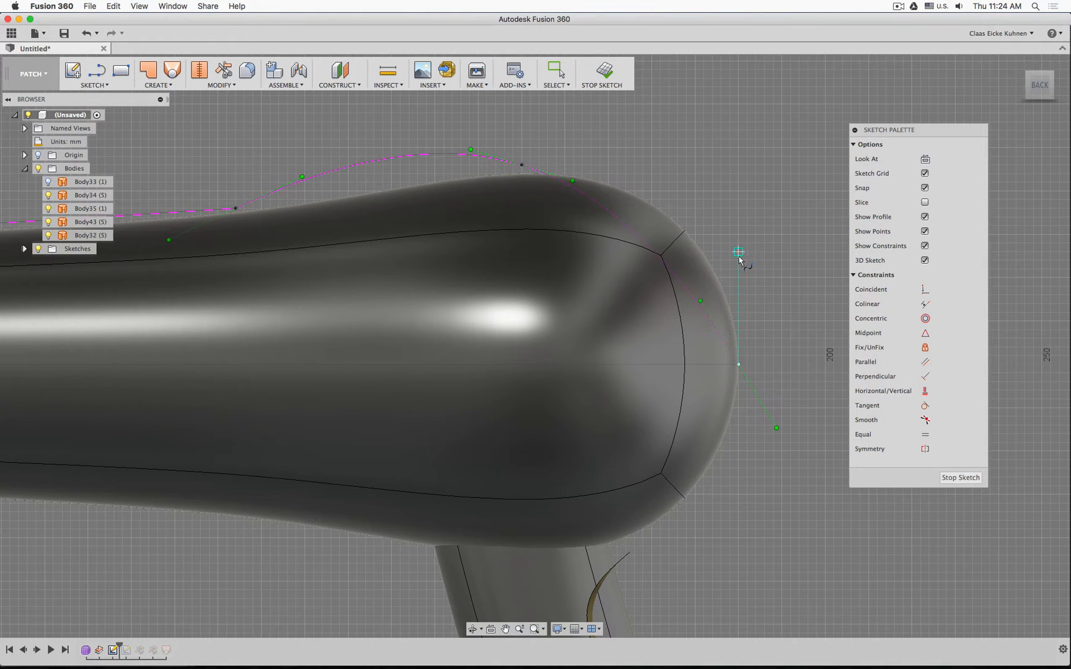
key("Escape")
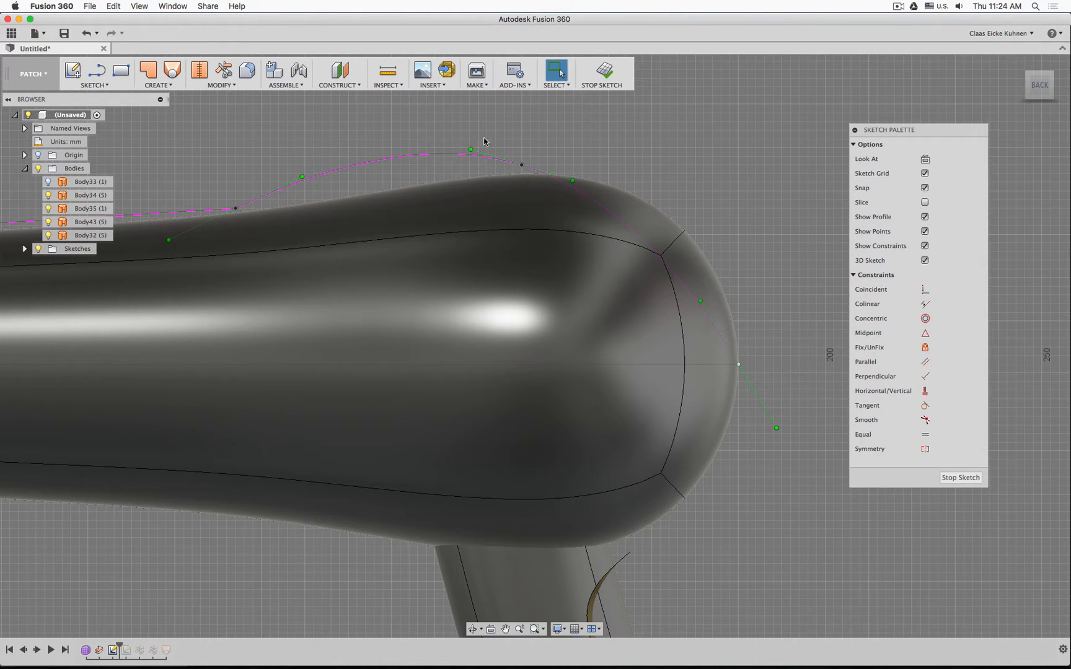
Turn the spline's rear tangent handle vertical and apply a Smooth constraint between the spline and the line
left_click(419, 154)
left_click_drag(777, 428, 739, 436)
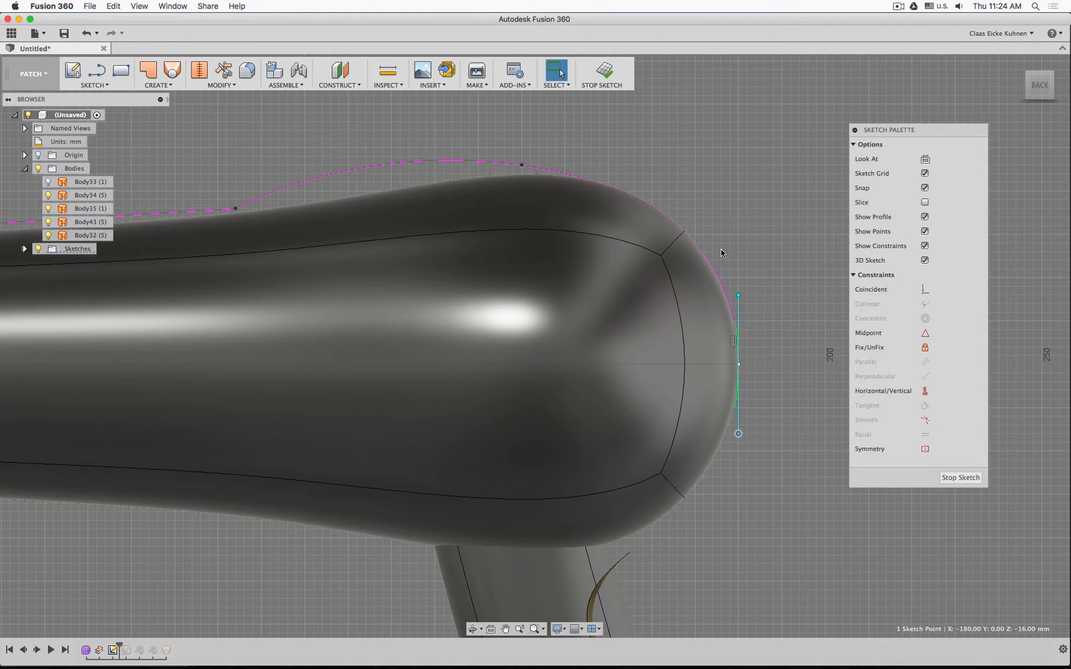
left_click(925, 420)
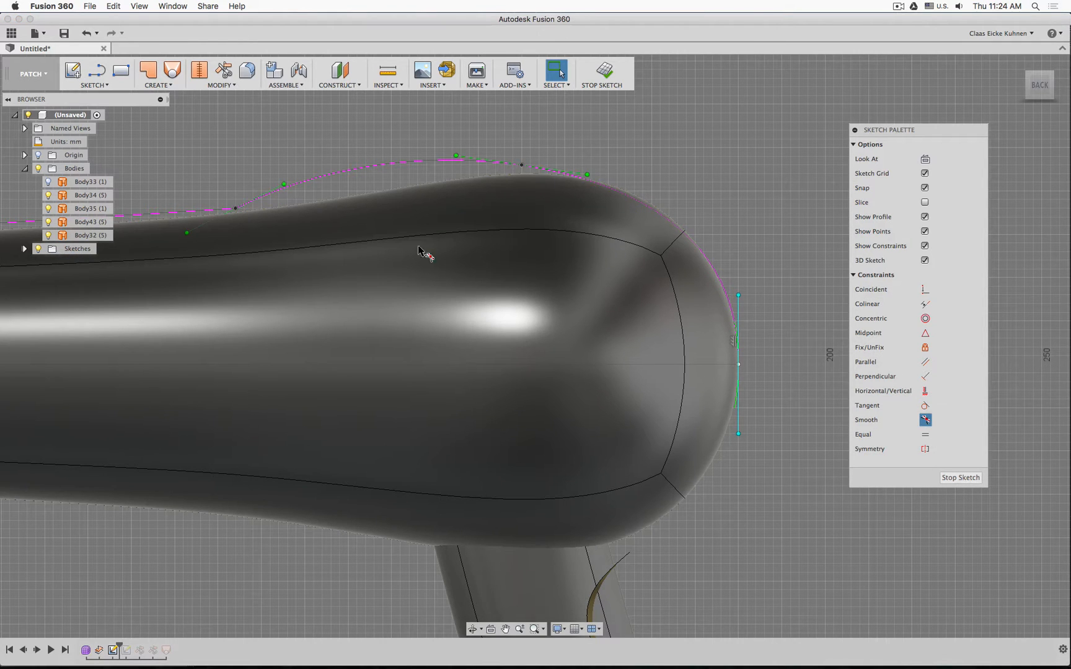
left_click(291, 187)
left_click(234, 210)
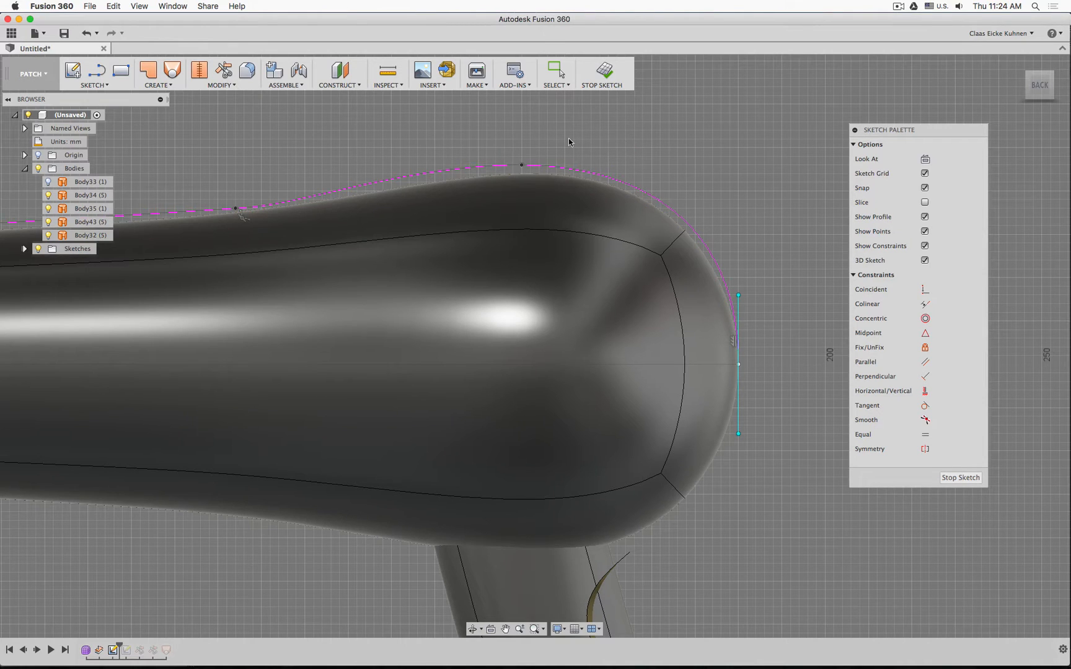
key("Escape")
mouse_move(522, 169)
left_mouse_down()
mouse_move(498, 183)
mouse_move(506, 187)
left_mouse_up()
Move the line's start point at the nozzle end with a Y distance of 1.069 mm
key("m")
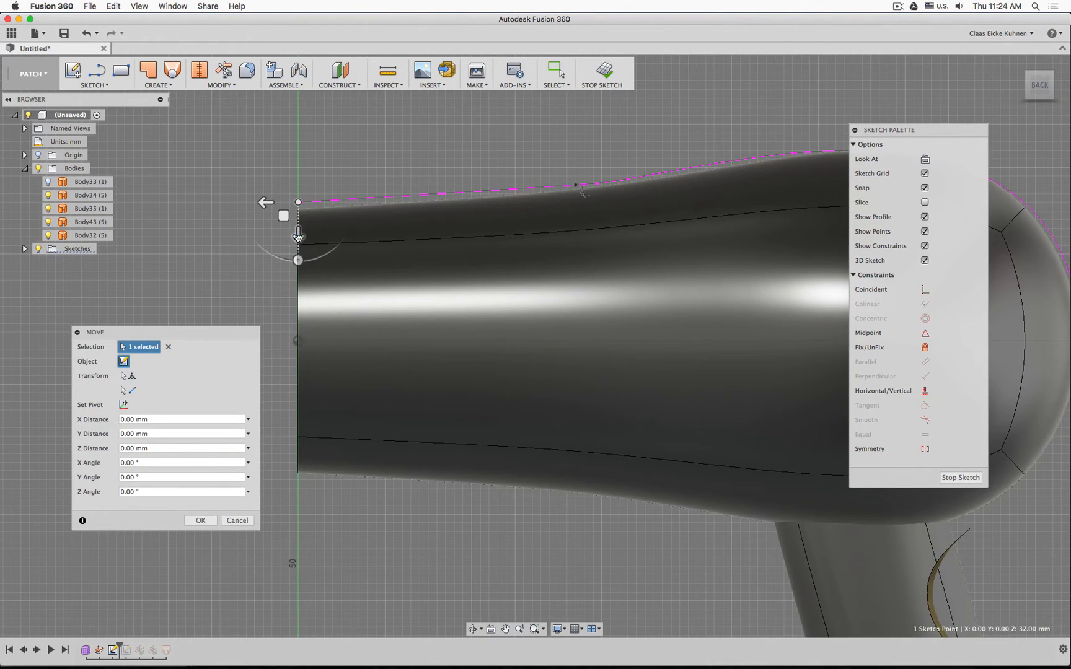
left_click_drag(298, 235, 294, 214)
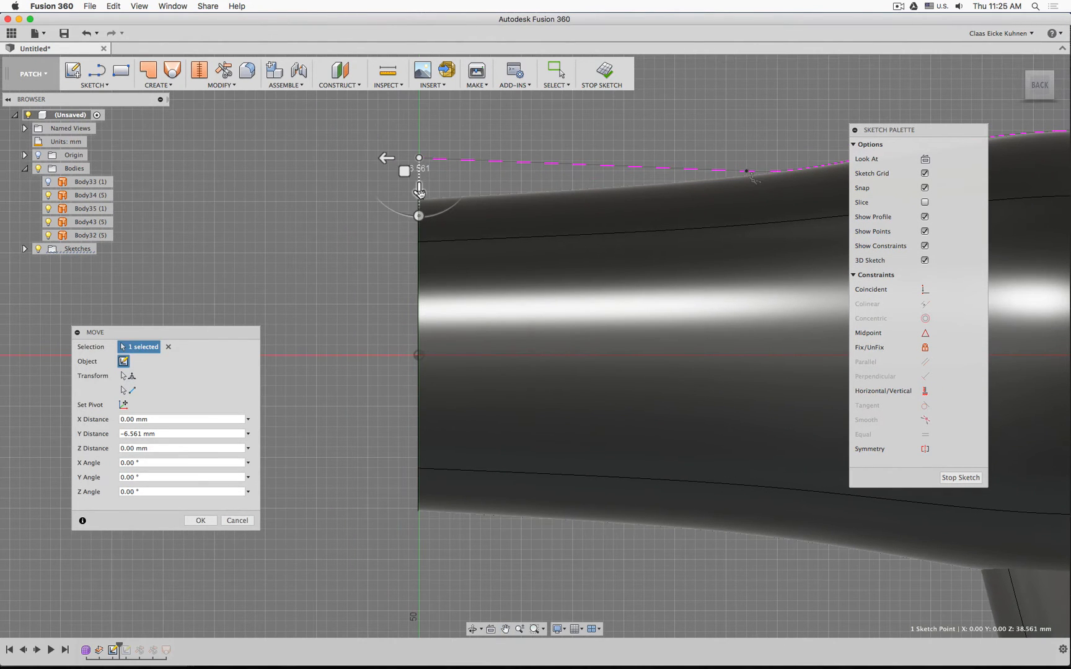
mouse_move(418, 192)
left_mouse_down()
mouse_move(419, 232)
mouse_move(419, 197)
left_mouse_up()
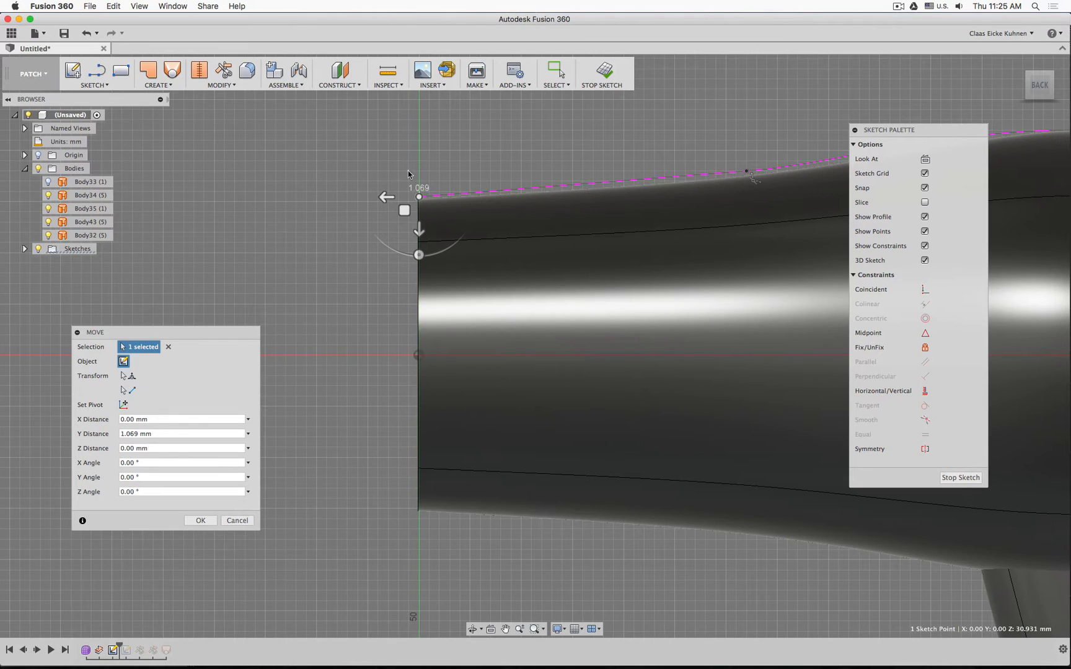
middle_click_drag(342, 274, 255, 407, "shift")
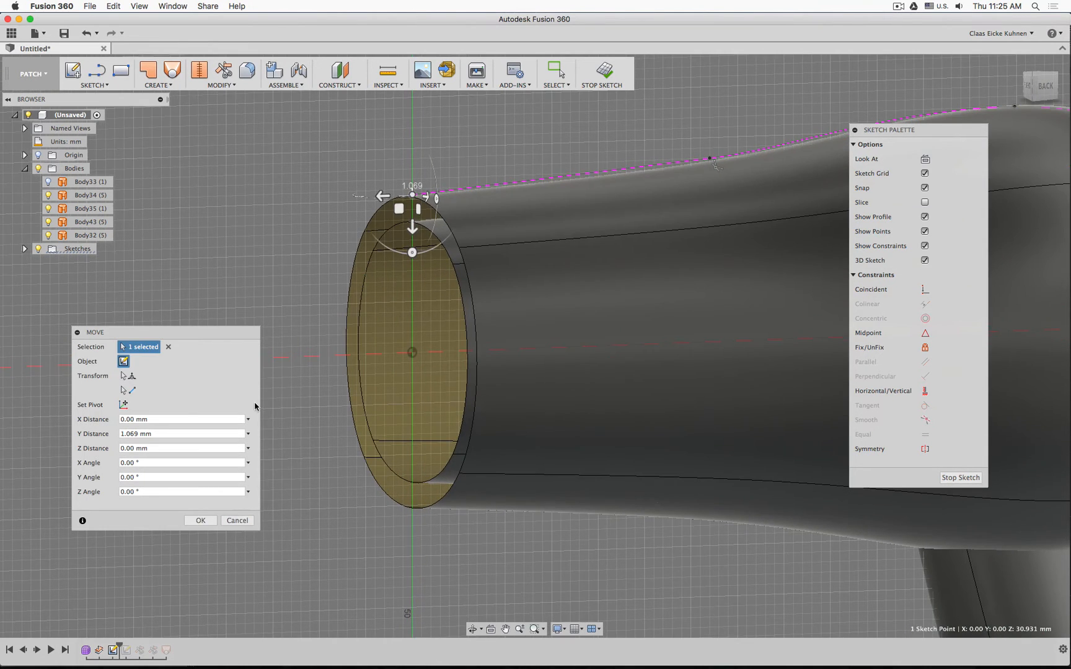
left_click(200, 521)
Dimension the height of the line's start point above the origin as 30 mm
key("d")
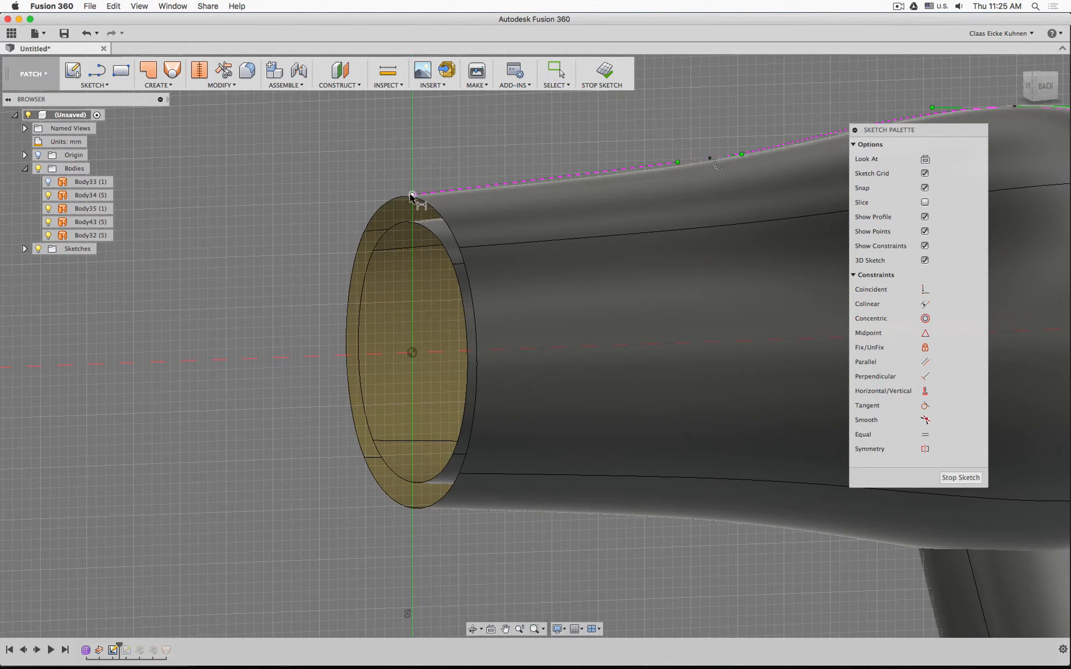
left_click(412, 195)
left_click(412, 354)
left_click(306, 292)
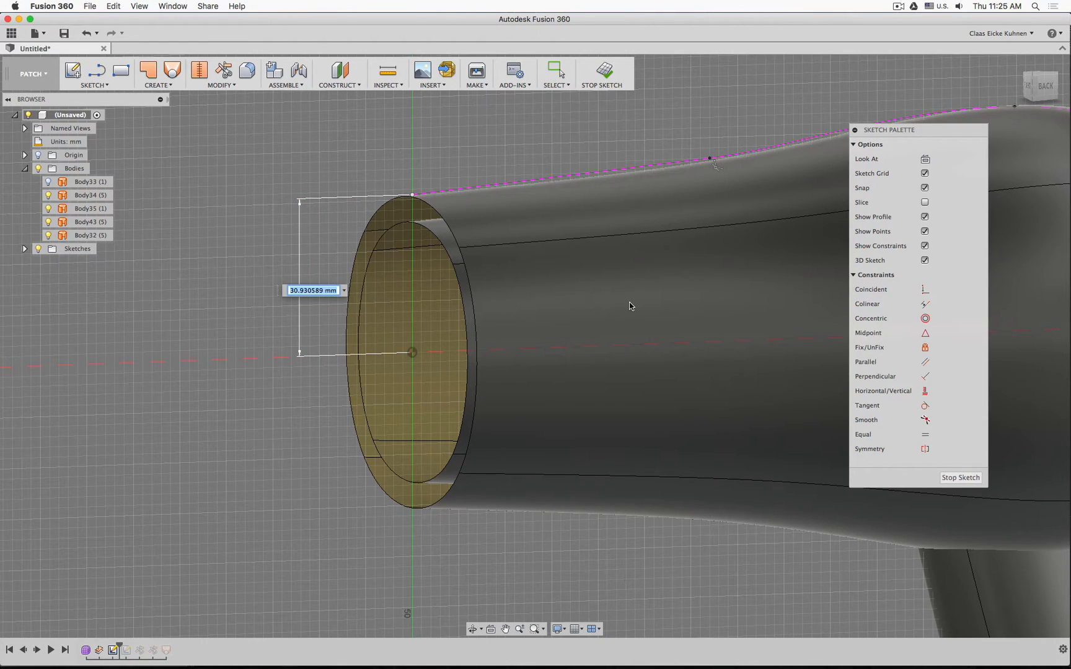
type("30")
key("Return")
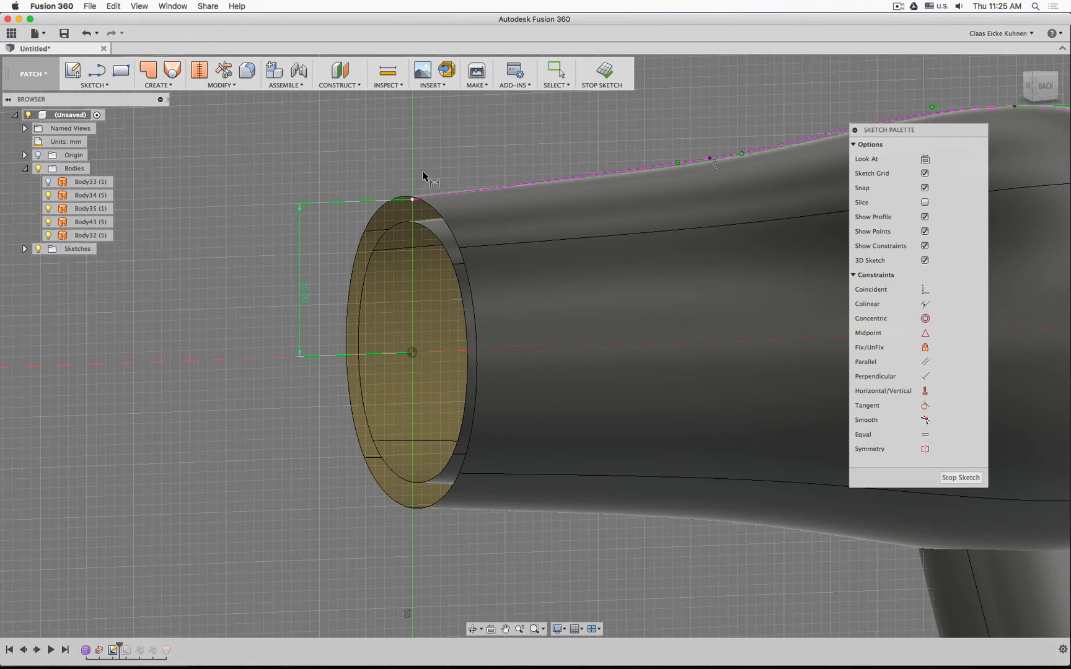
Switch to Blender, show the layer with the reference curves and select the nozzle-end circle to check its size
key("super+Tab")
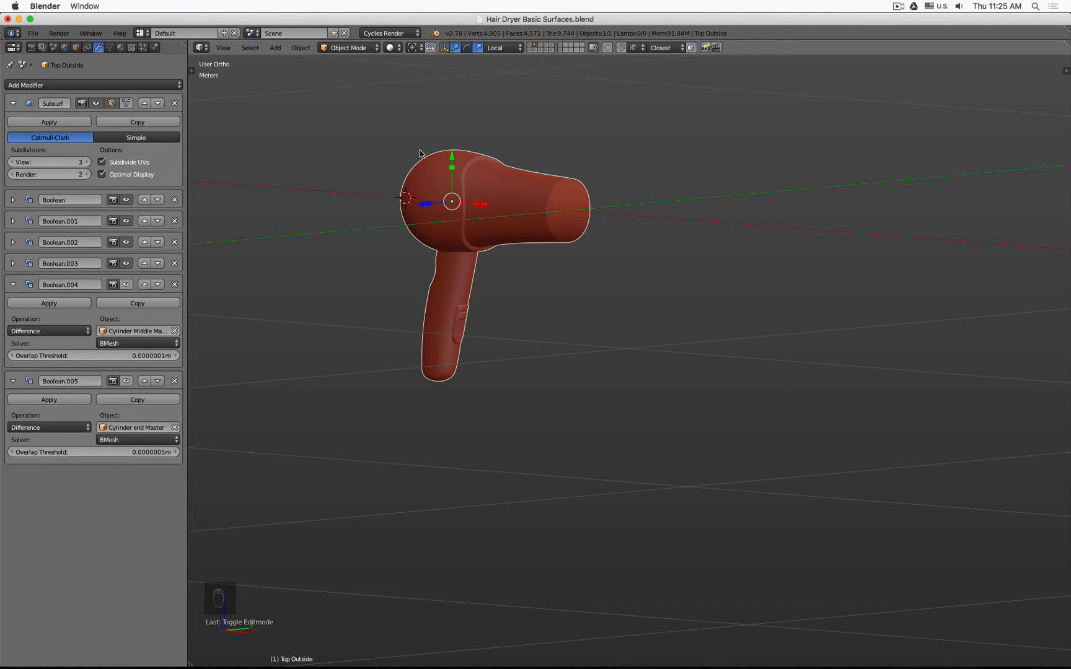
left_click(532, 47)
right_click(587, 187)
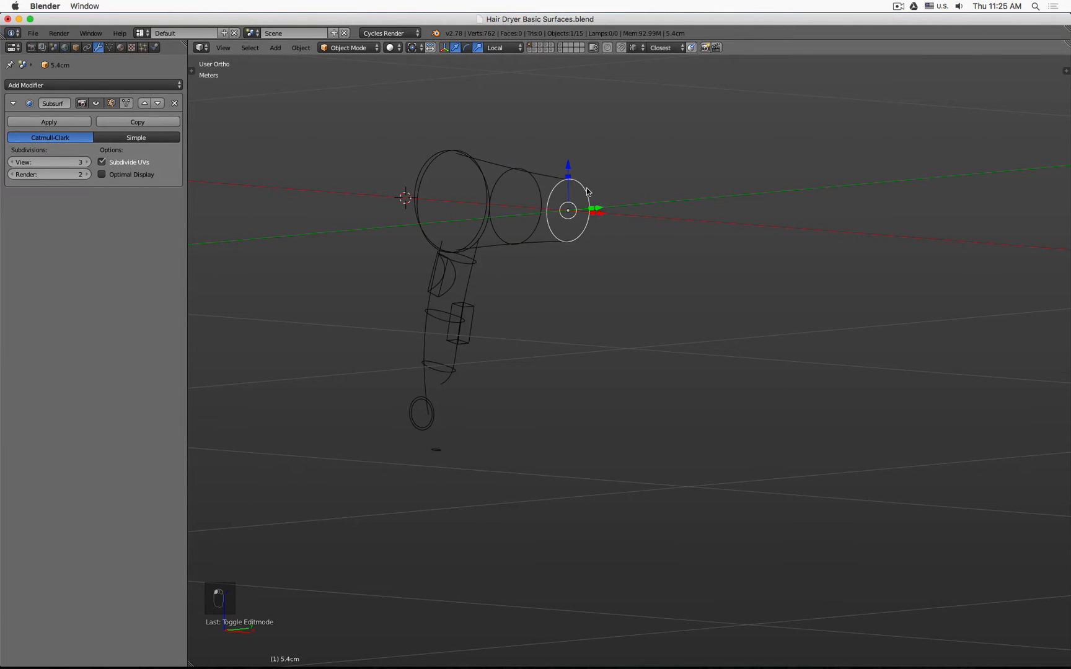
Check the nozzle circle's properties, switch back to Fusion 360 and apply a Horizontal/Vertical constraint between the curve's nozzle-end point and the origin
key("n")
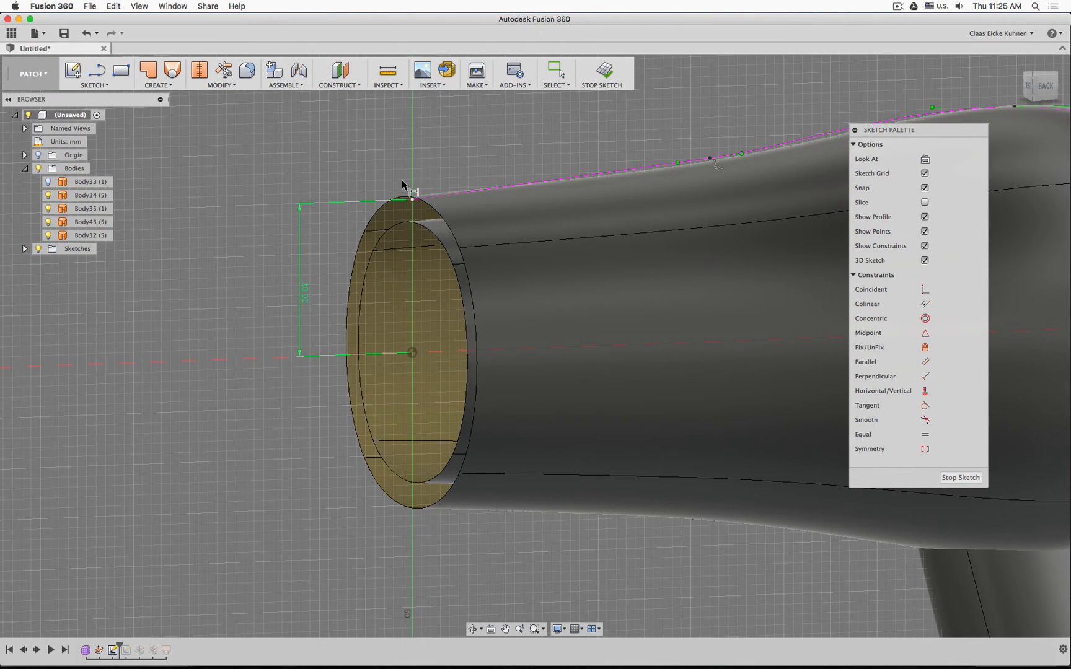
scroll(402, 182, "up", 3)
scroll(406, 183, "down", 4)
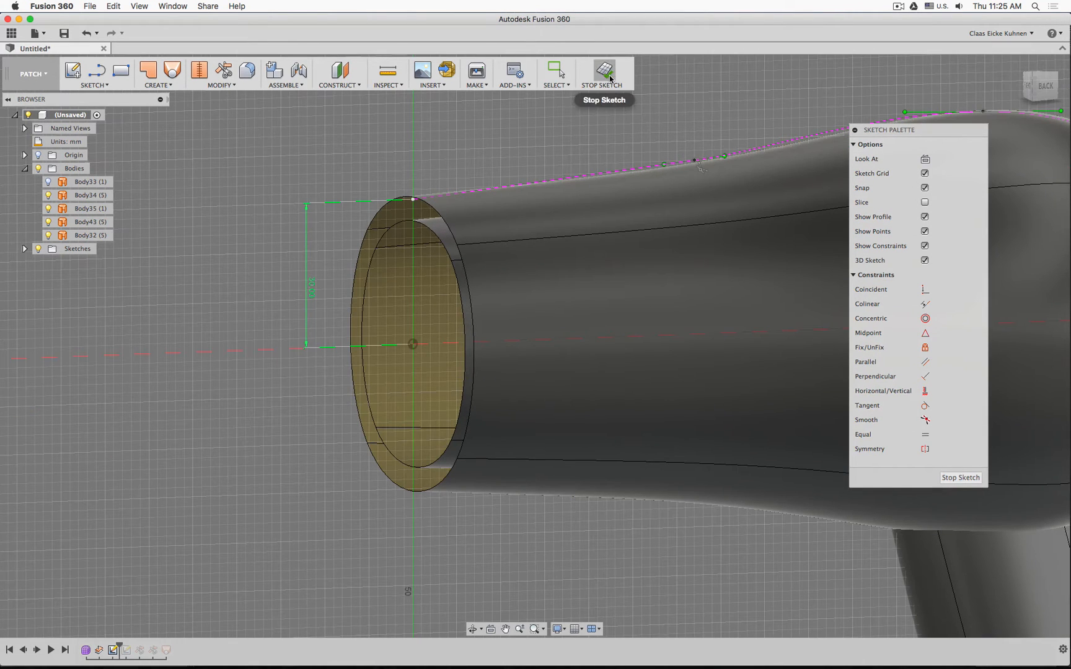
left_click(1046, 86)
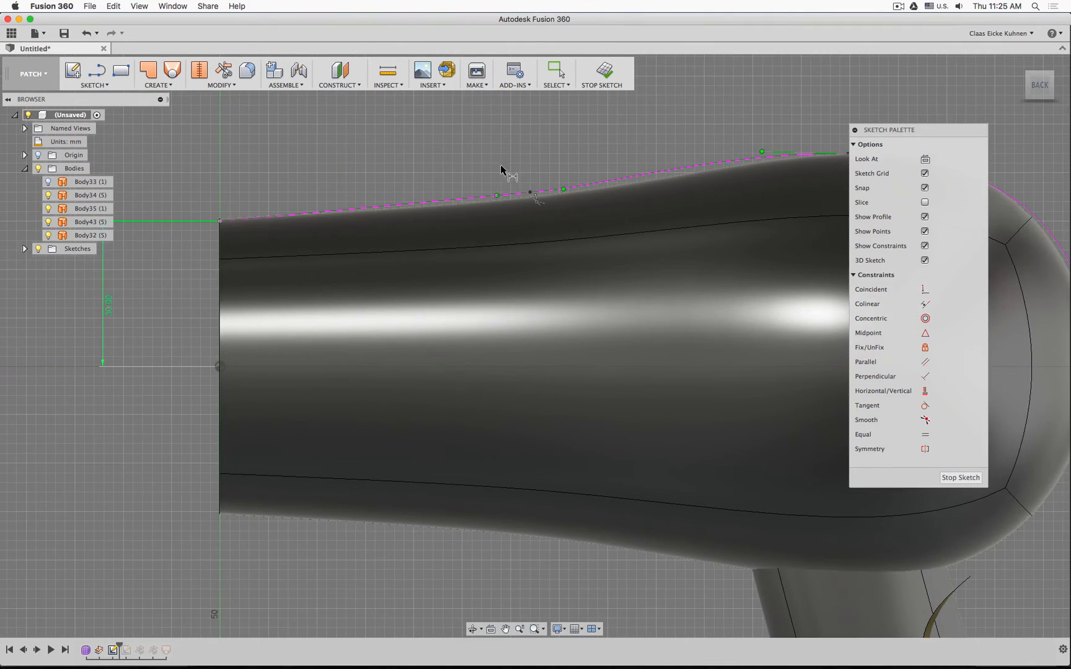
middle_click_drag(371, 166, 573, 192)
left_click(912, 394)
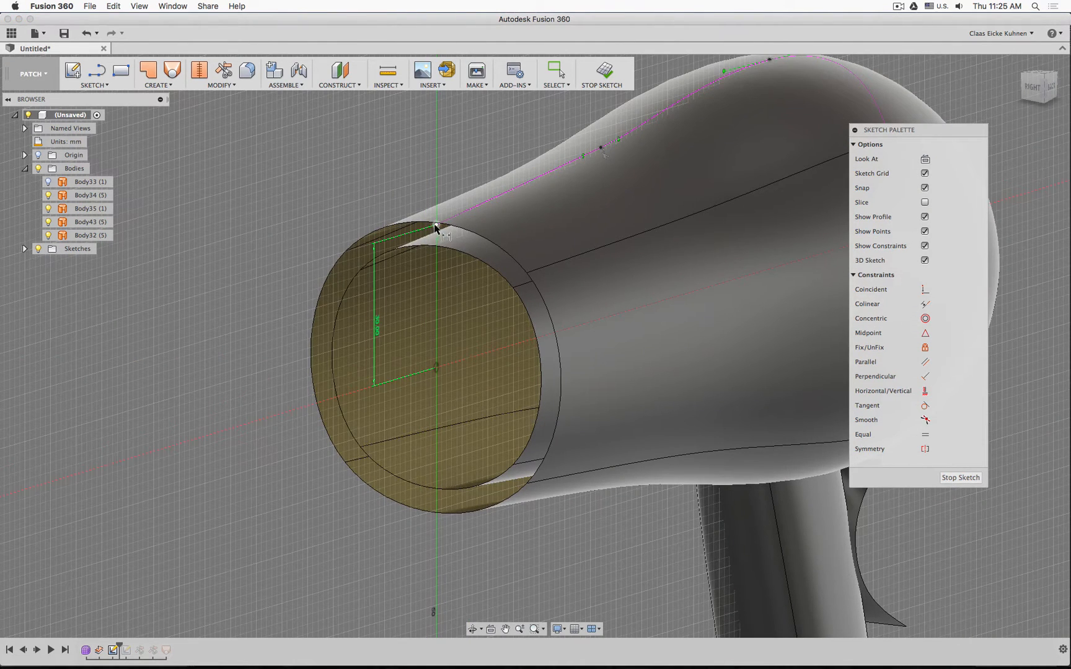
left_click(924, 392)
left_click(435, 224)
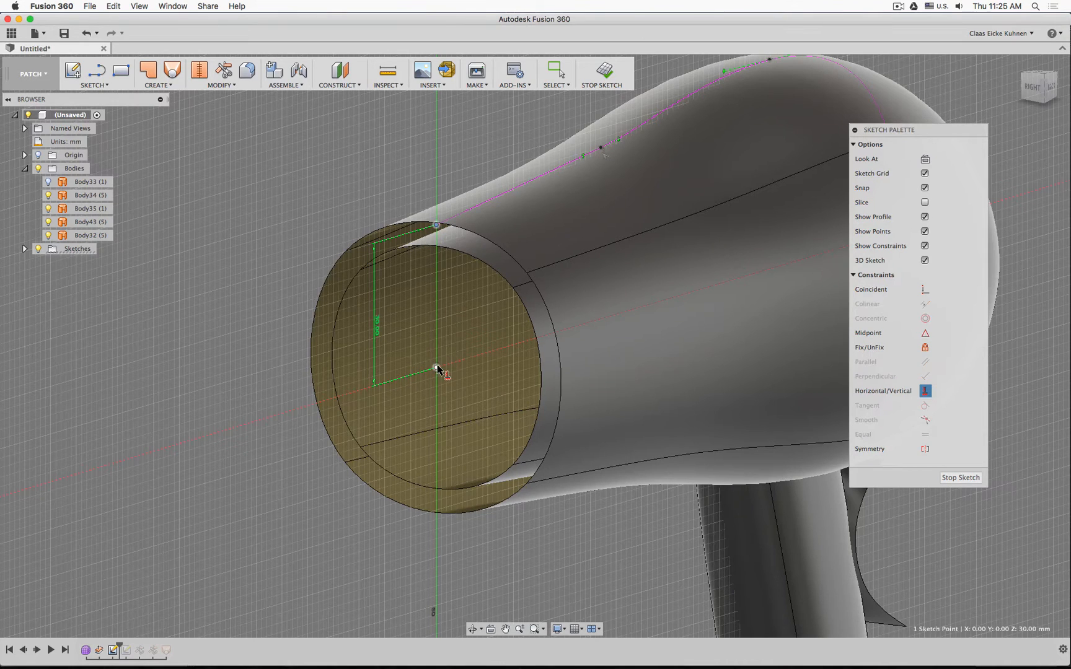
left_click(436, 368)
Apply a Horizontal/Vertical constraint between the spline's rear end point and the origin
middle_click_drag(626, 290, 351, 312)
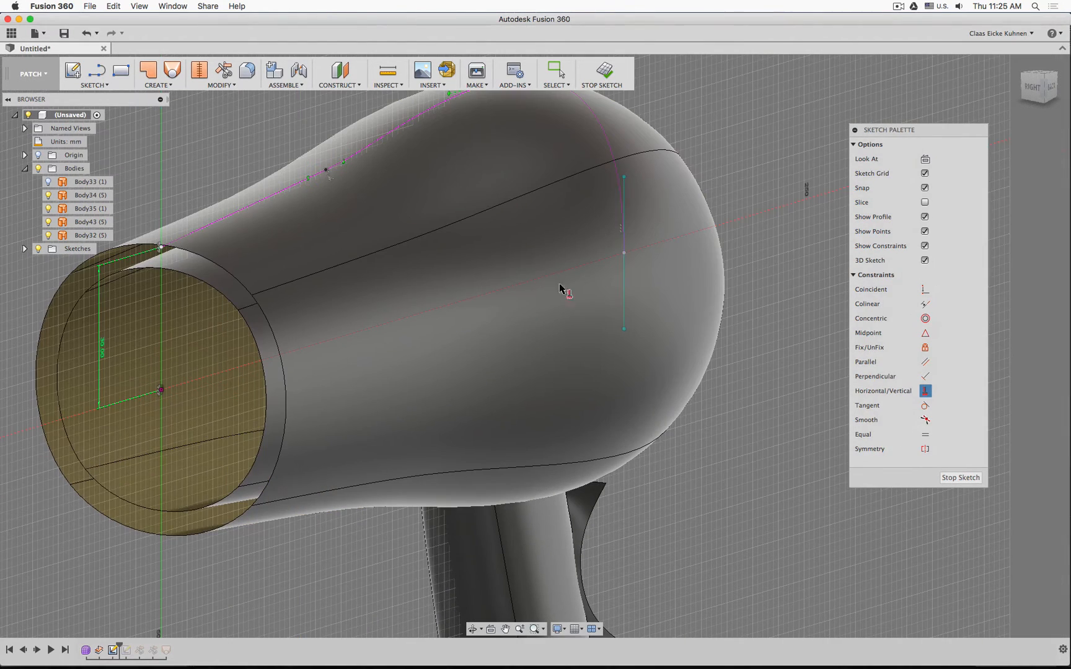
left_click(624, 253)
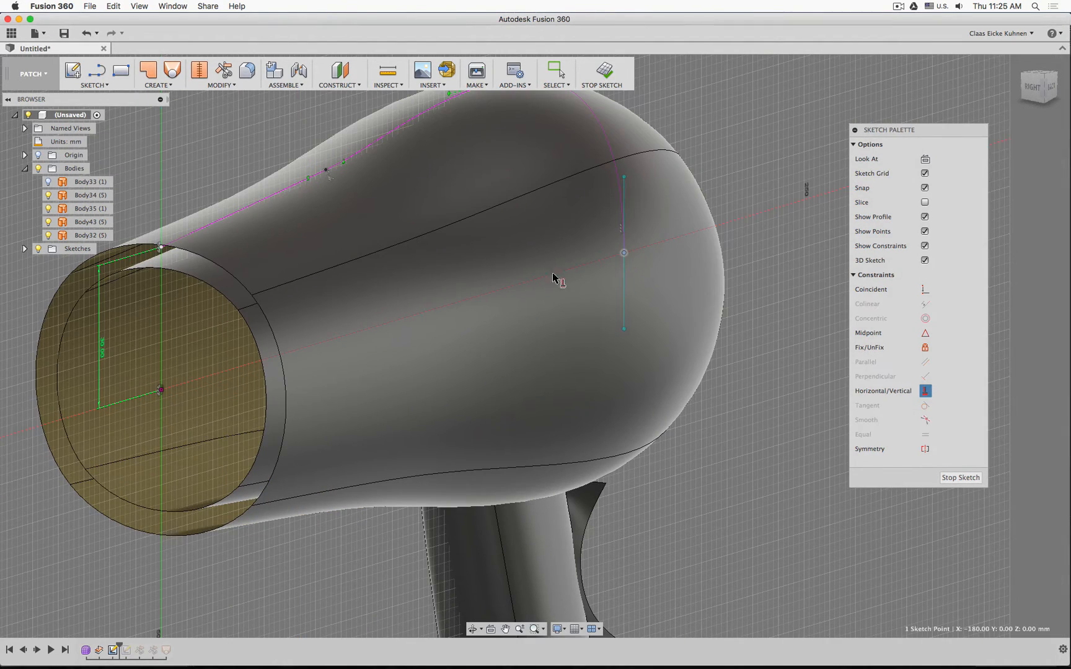
left_click(162, 391)
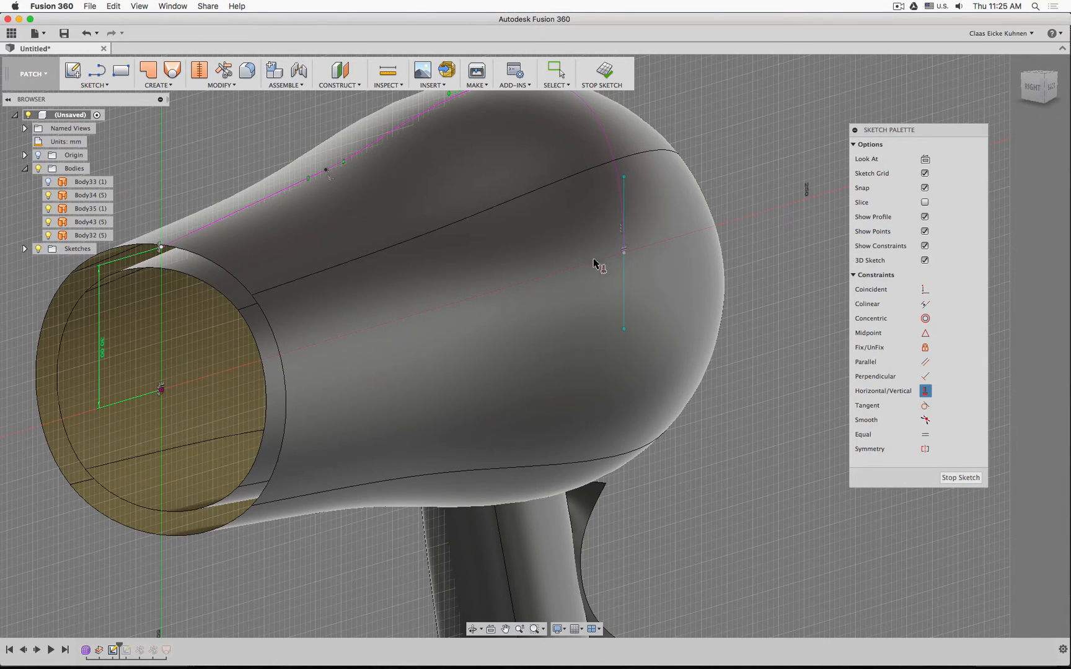
middle_click_drag(754, 170, 783, 272, "shift")
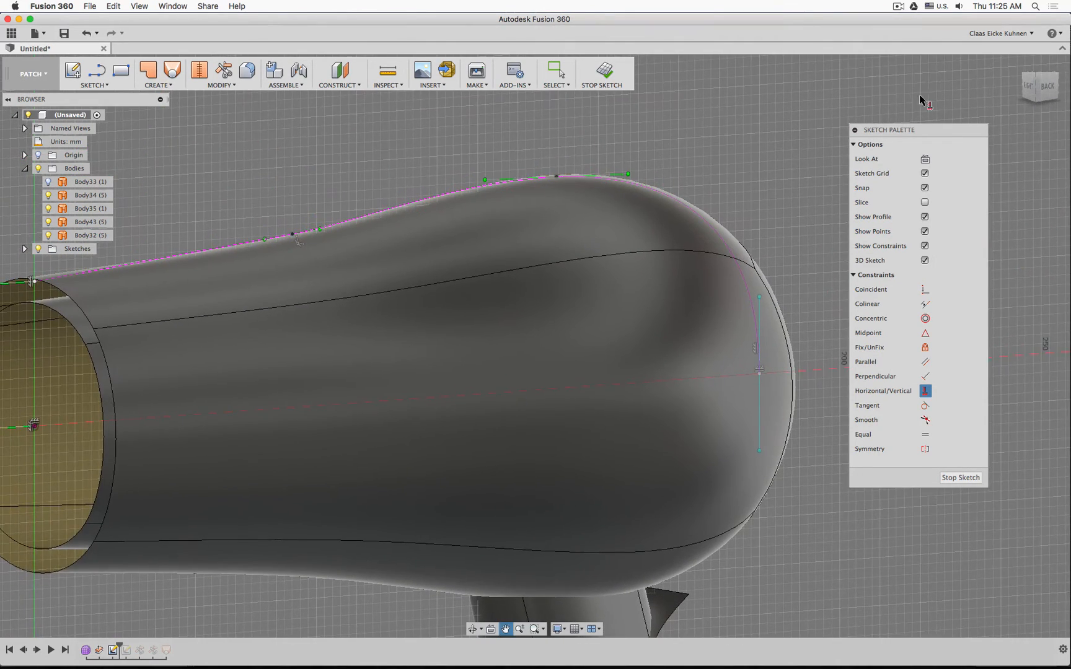
left_click(1048, 92)
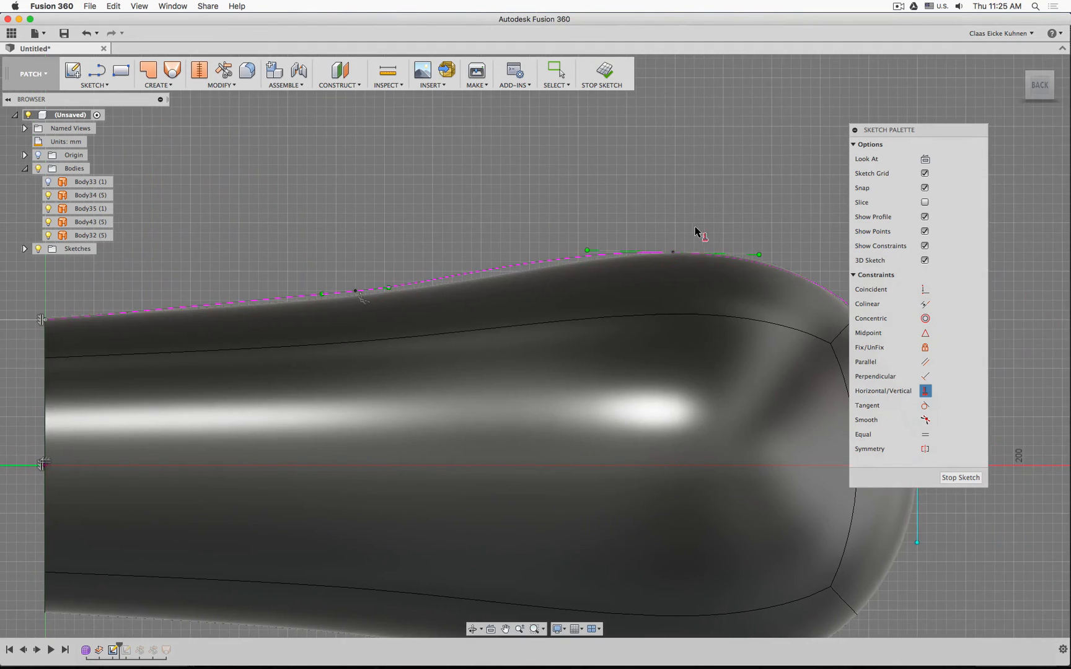
key("Escape")
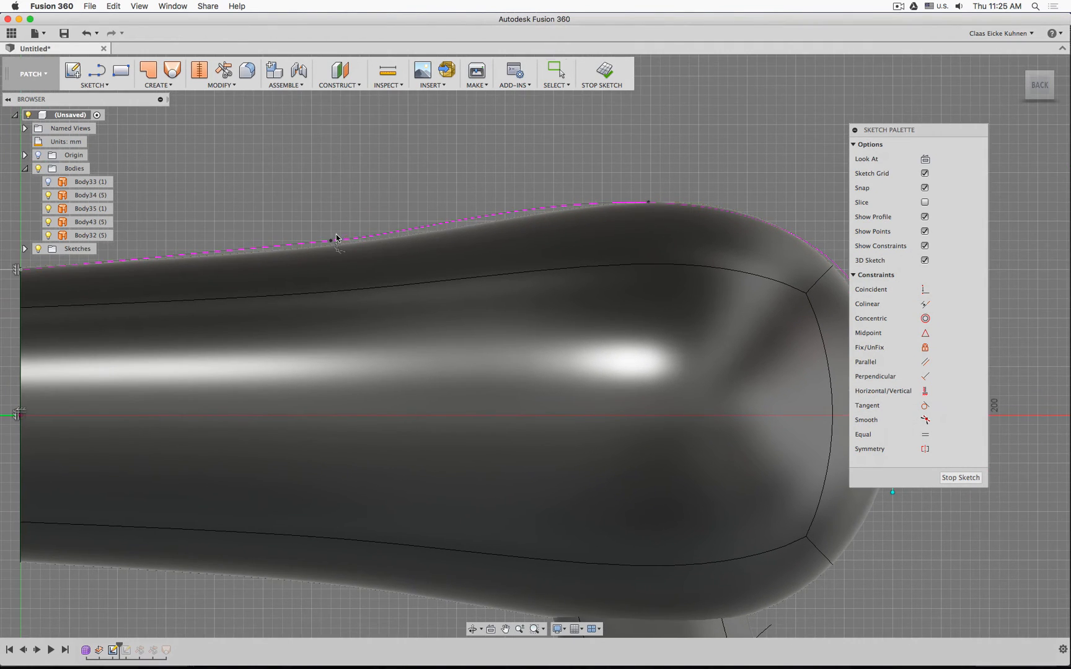
Move the spline's neck point by X -3.916 mm and Y 0.576 mm, and its crest point by X -5.298 mm and Y 0.115 mm
left_click(335, 237)
key("m")
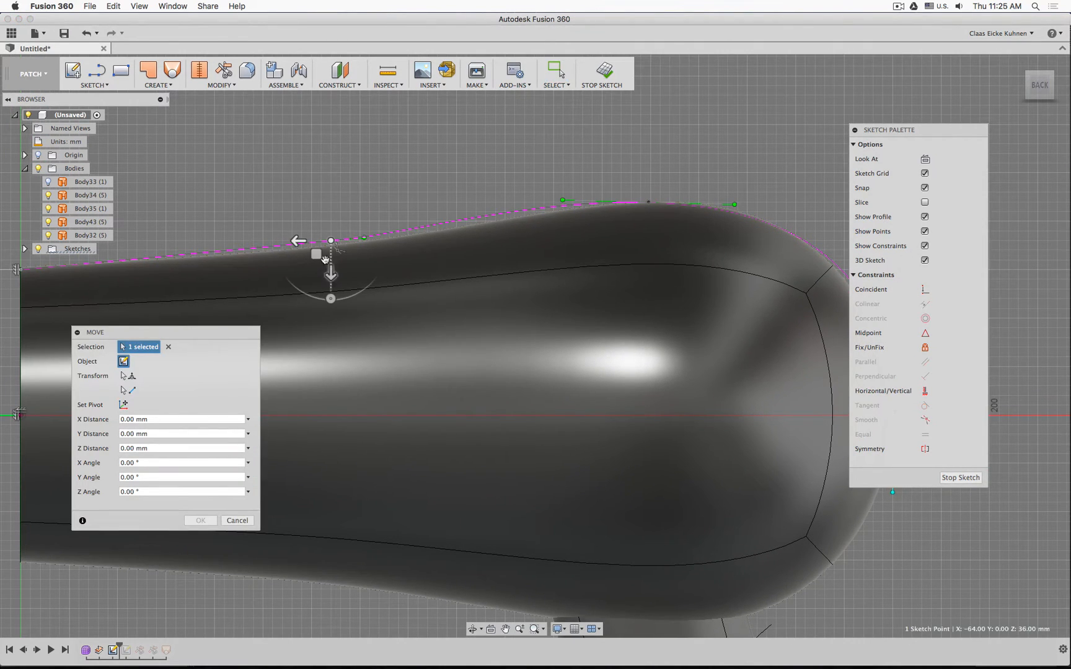
left_click_drag(325, 259, 338, 261)
middle_click_drag(554, 167, 460, 171)
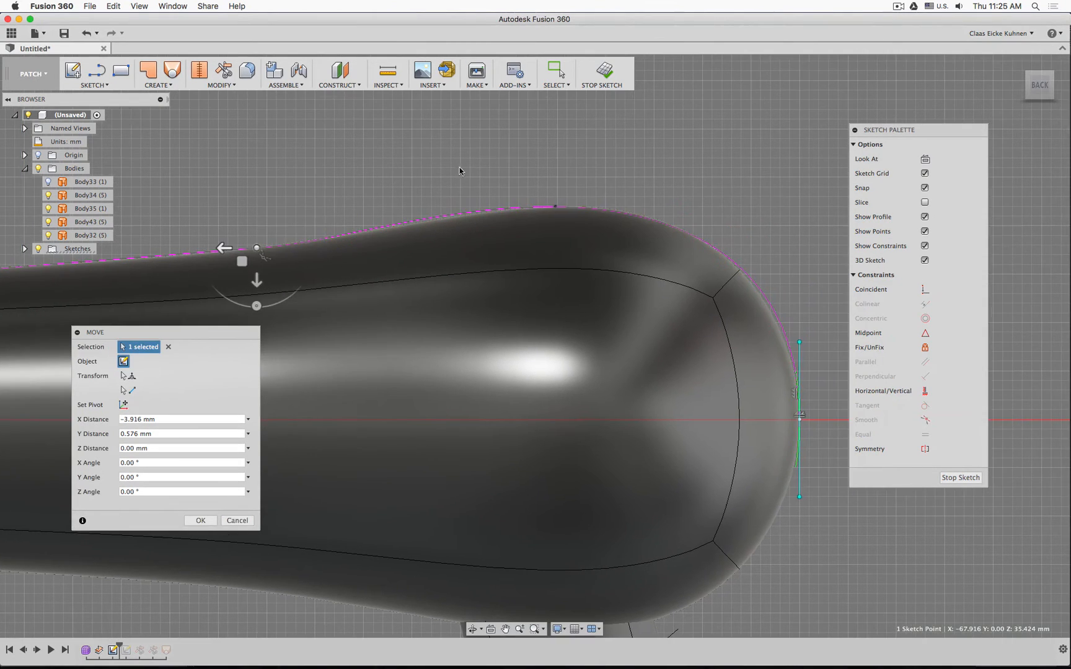
left_click(555, 207)
left_click_drag(544, 220, 566, 221)
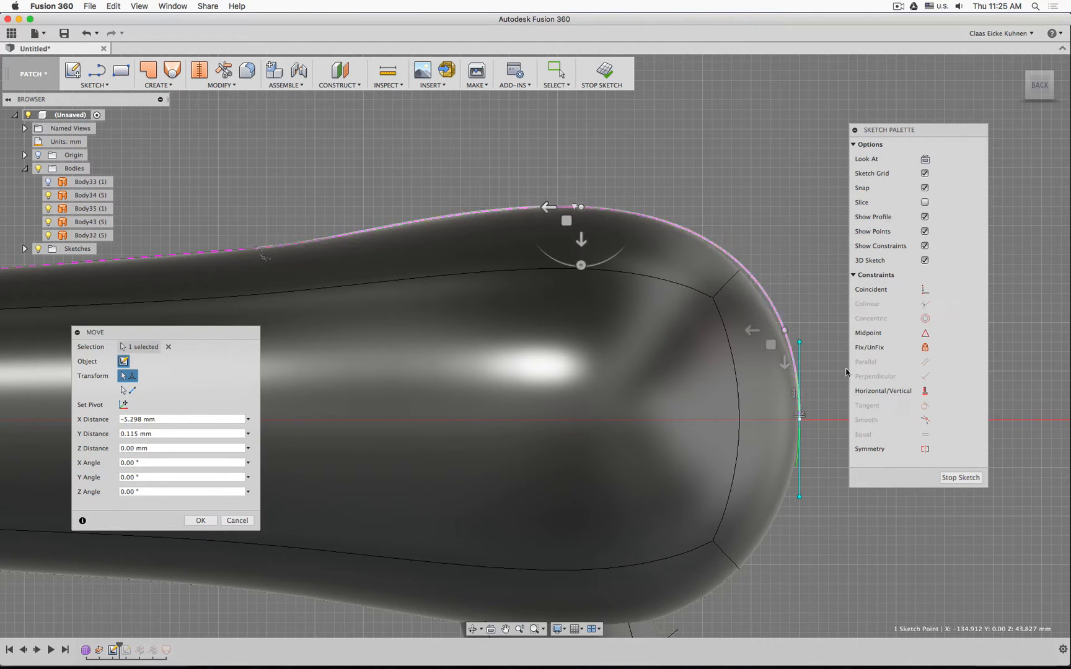
Shorten the spline's rear tangent handle and move the crest point another -3.34 mm in X and 0.115 mm in Y
left_click(800, 343)
left_click_drag(800, 365, 801, 388)
left_click(581, 207)
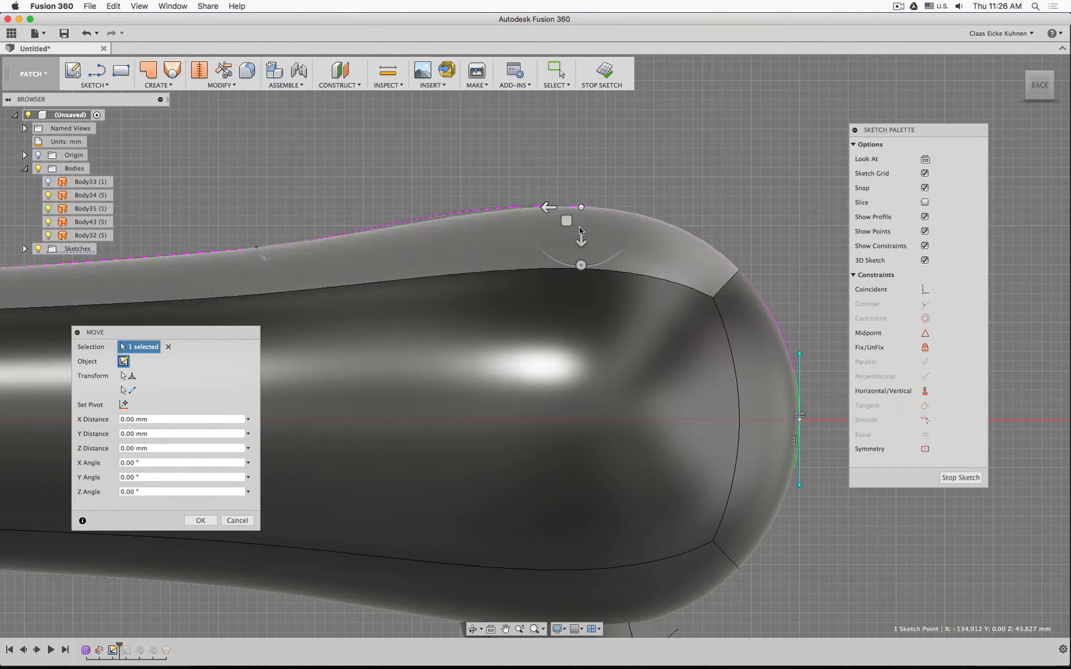
left_click_drag(566, 221, 584, 224)
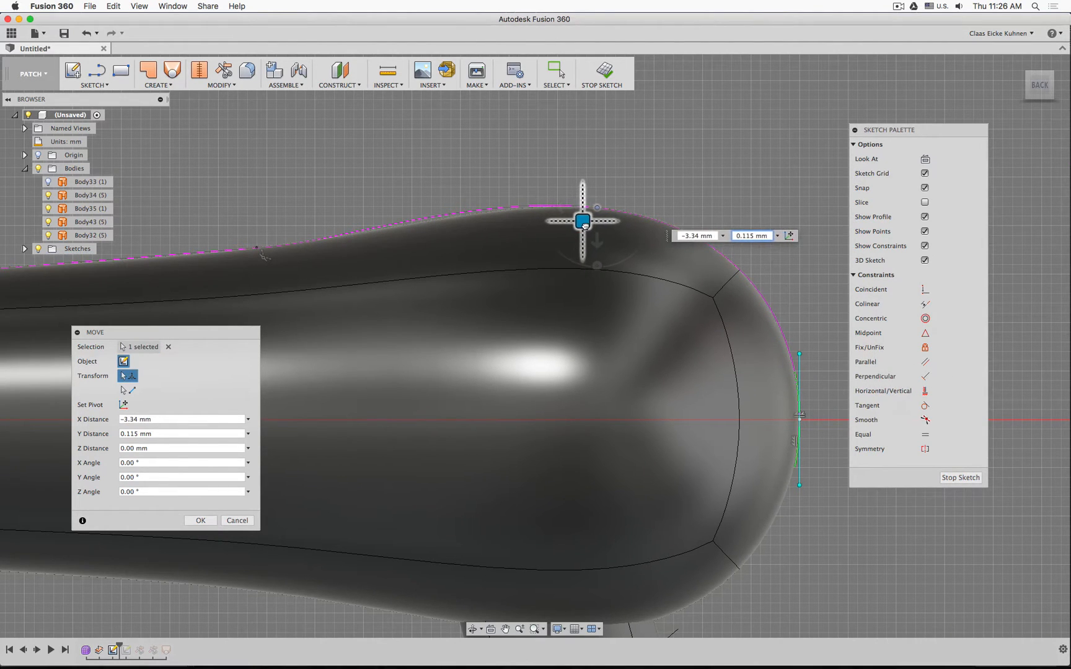
Move the spline's neck point by X -3.916 mm and Y -0.461 mm, and nudge the crest point slightly further toward the rear
left_click(257, 248)
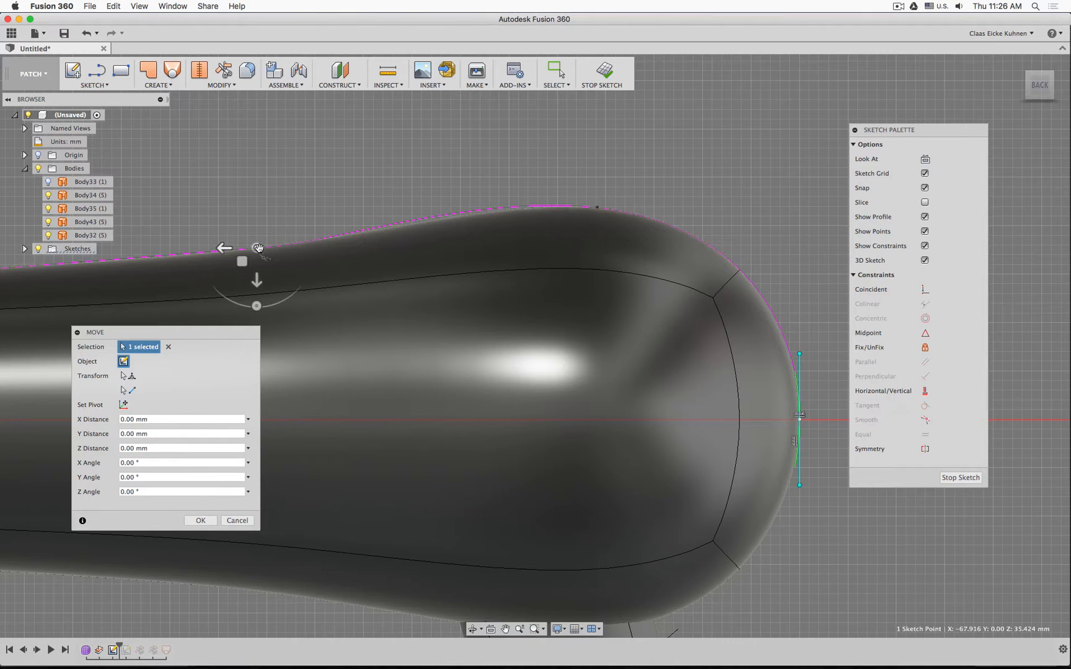
mouse_move(241, 261)
left_mouse_down()
mouse_move(191, 263)
mouse_move(263, 260)
left_mouse_up()
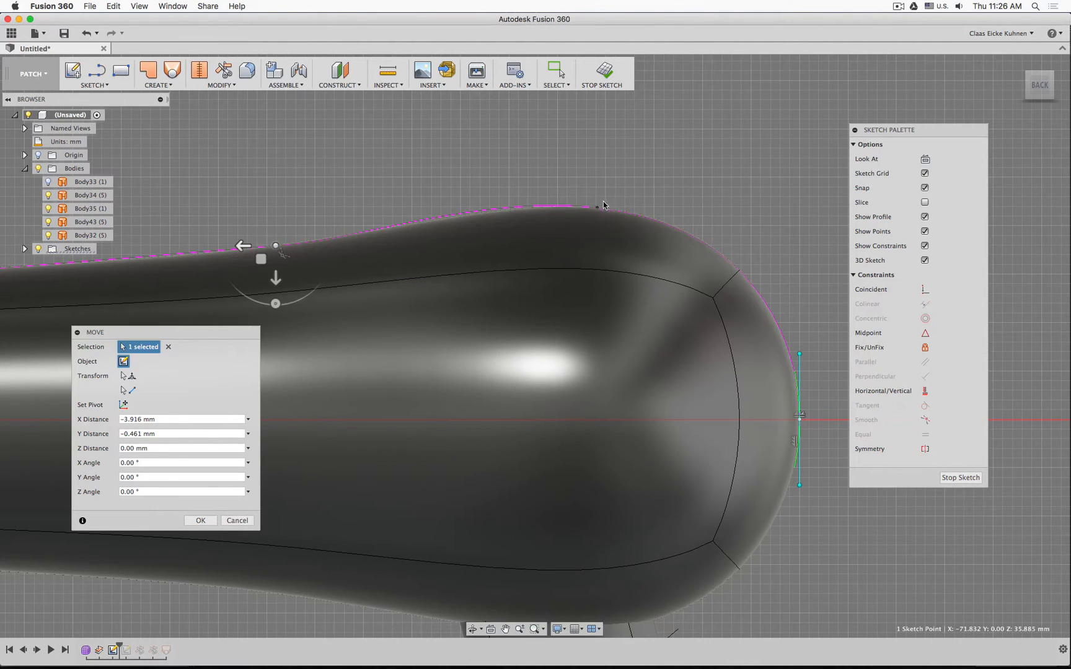
left_click(596, 209)
left_click_drag(584, 222, 588, 221)
left_click(200, 520)
Check the fitted curve against the dryer's outline and finish the profile sketch
scroll(536, 228, "up", 4)
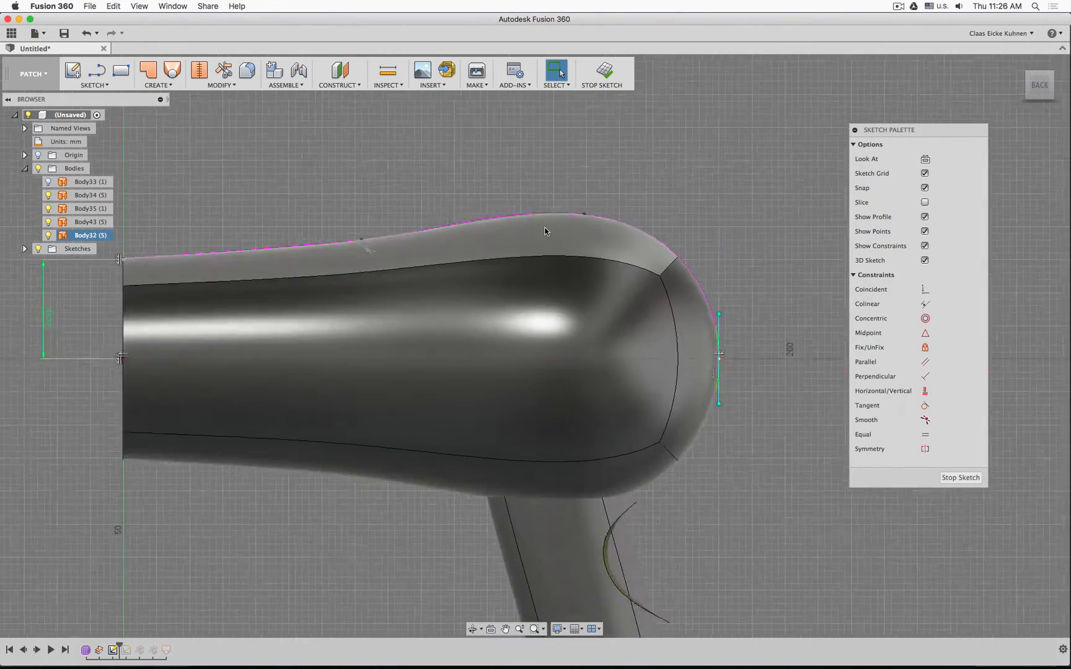
scroll(537, 229, "down", 4)
scroll(490, 217, "up", 5)
mouse_move(376, 185)
middle_mouse_down("shift")
mouse_move(466, 185)
mouse_move(342, 180)
mouse_move(372, 188)
middle_mouse_up("shift")
left_click(604, 70)
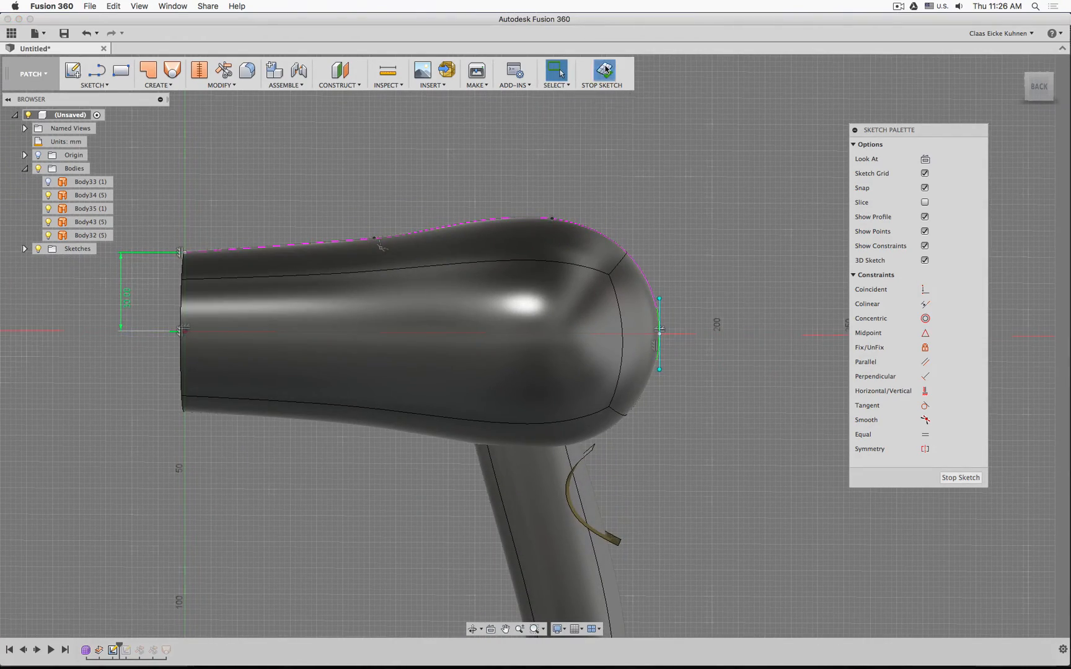
Revolve the profile curve 360° around the horizontal origin axis through the nozzle as a new surface body
left_click(160, 85)
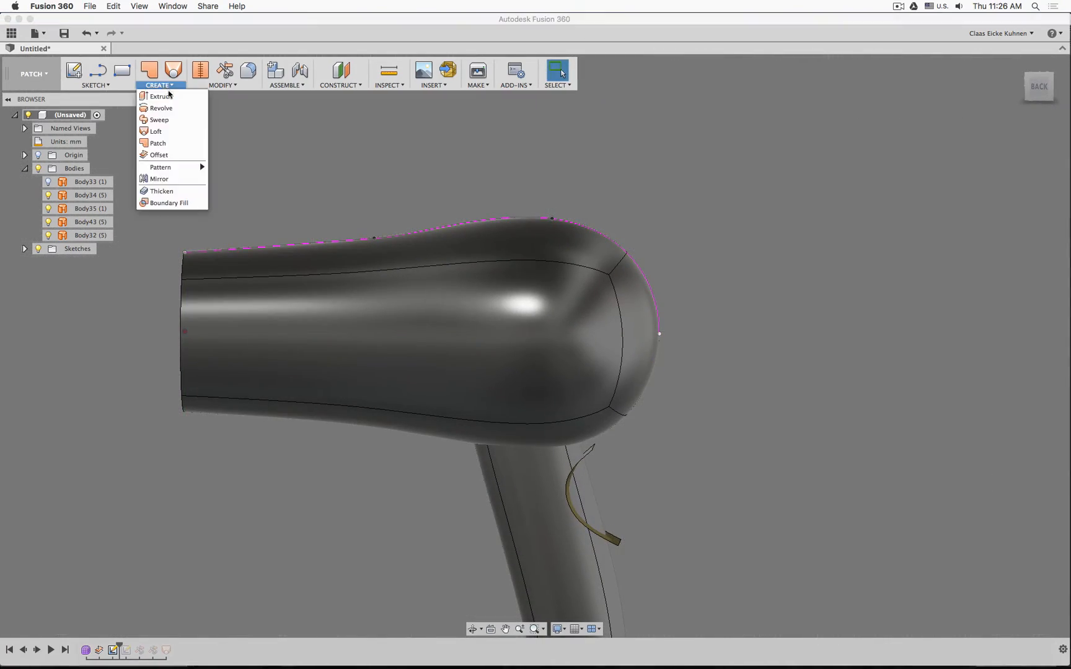
left_click(177, 108)
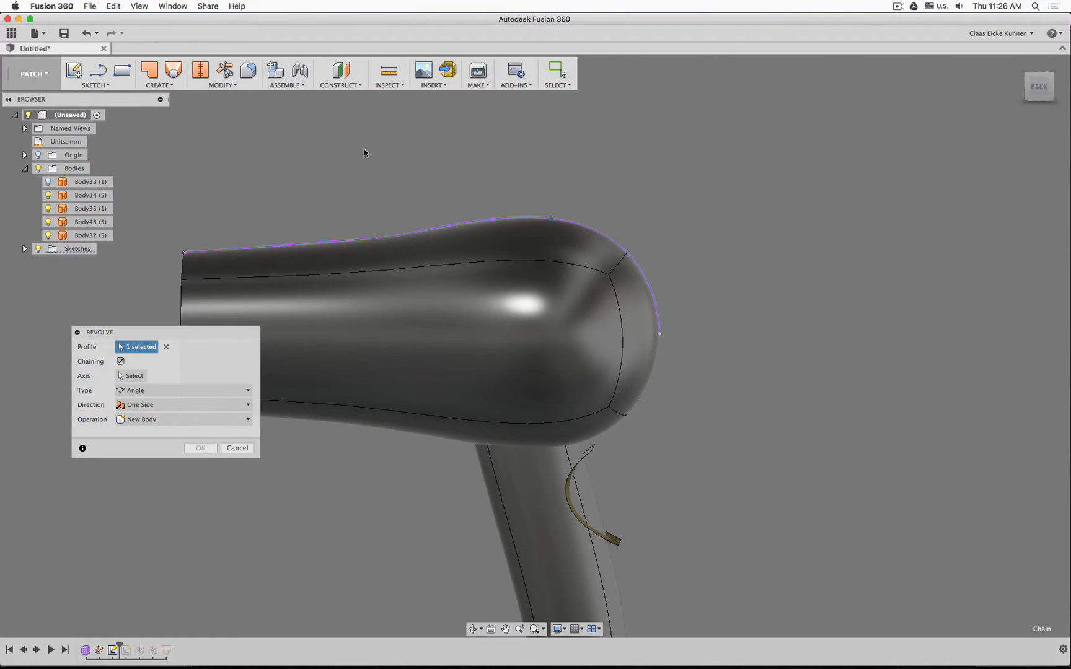
left_click(134, 376)
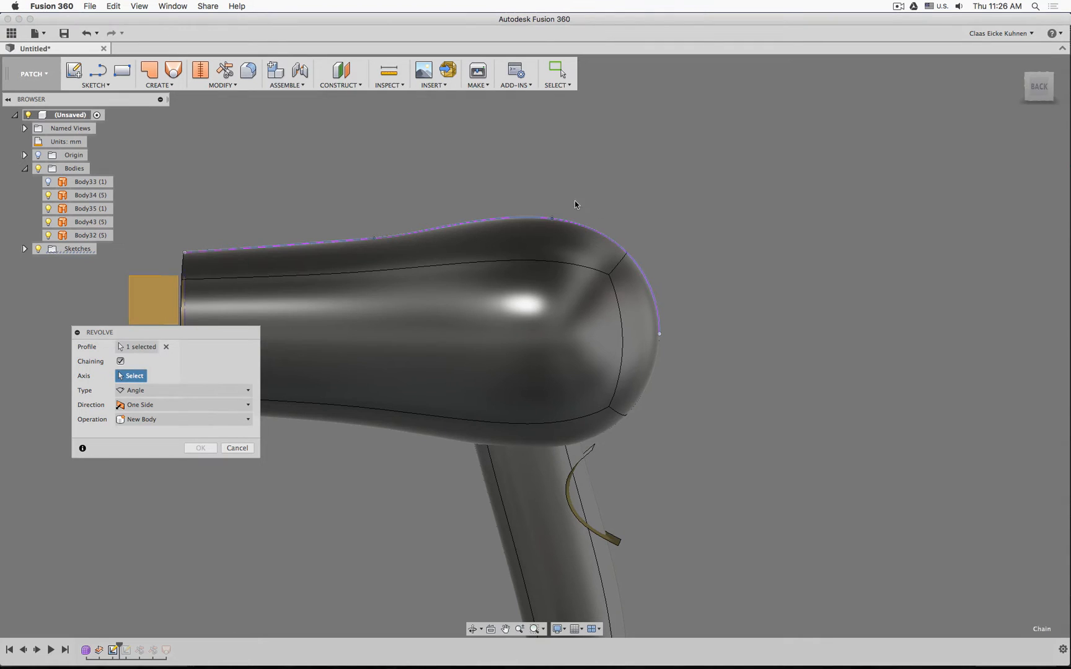
left_click_drag(1035, 87, 1058, 89)
middle_click_drag(469, 211, 561, 251)
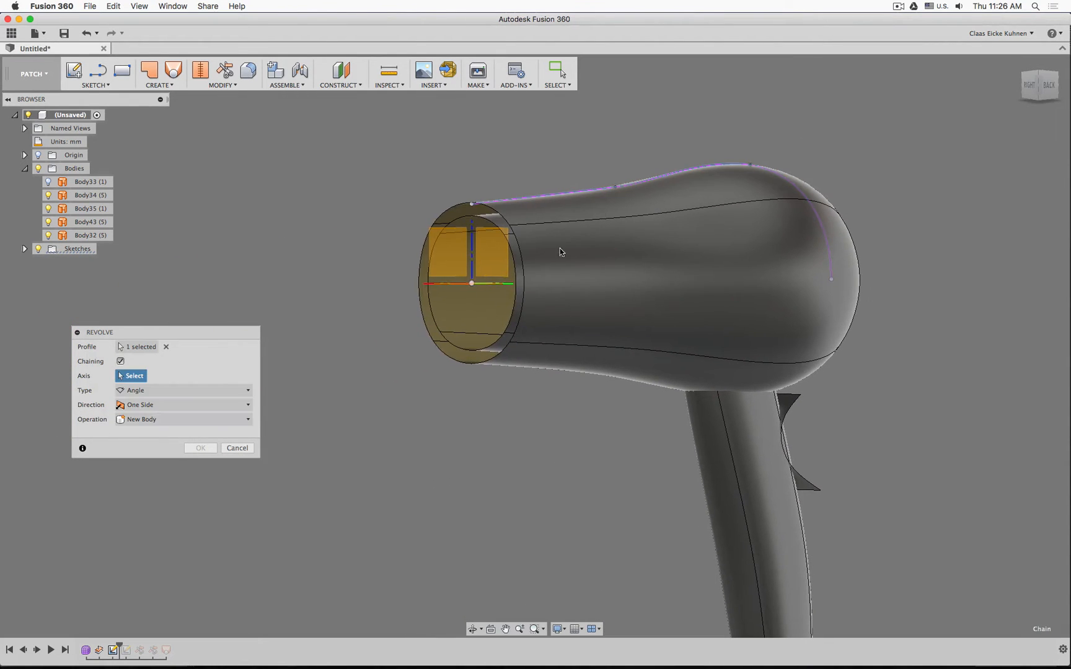
left_click(441, 284)
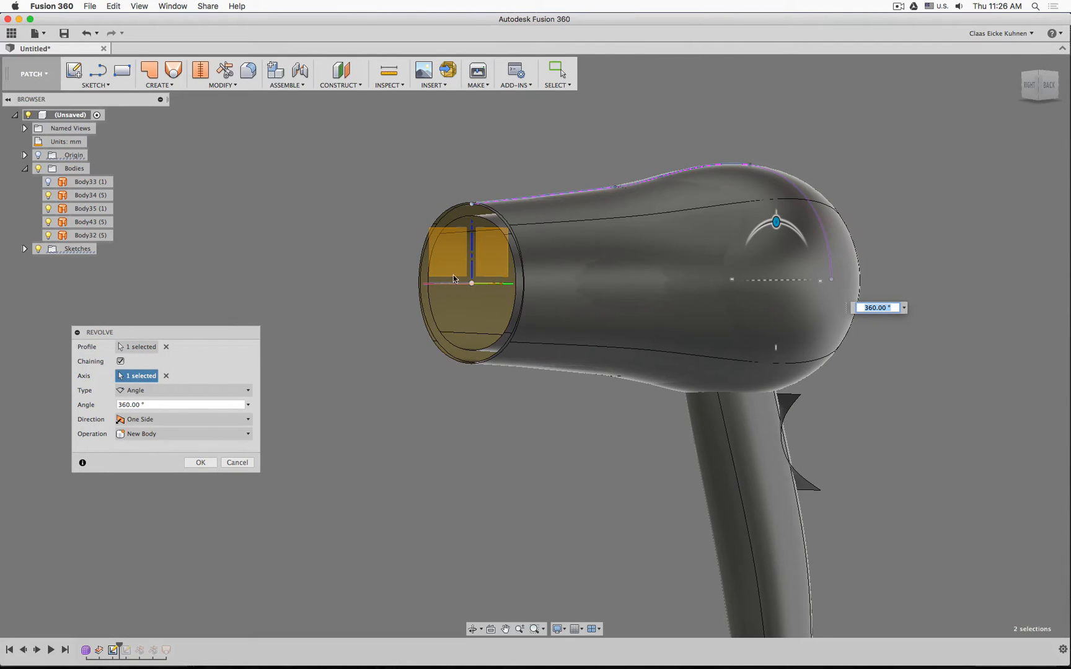
left_click(200, 463)
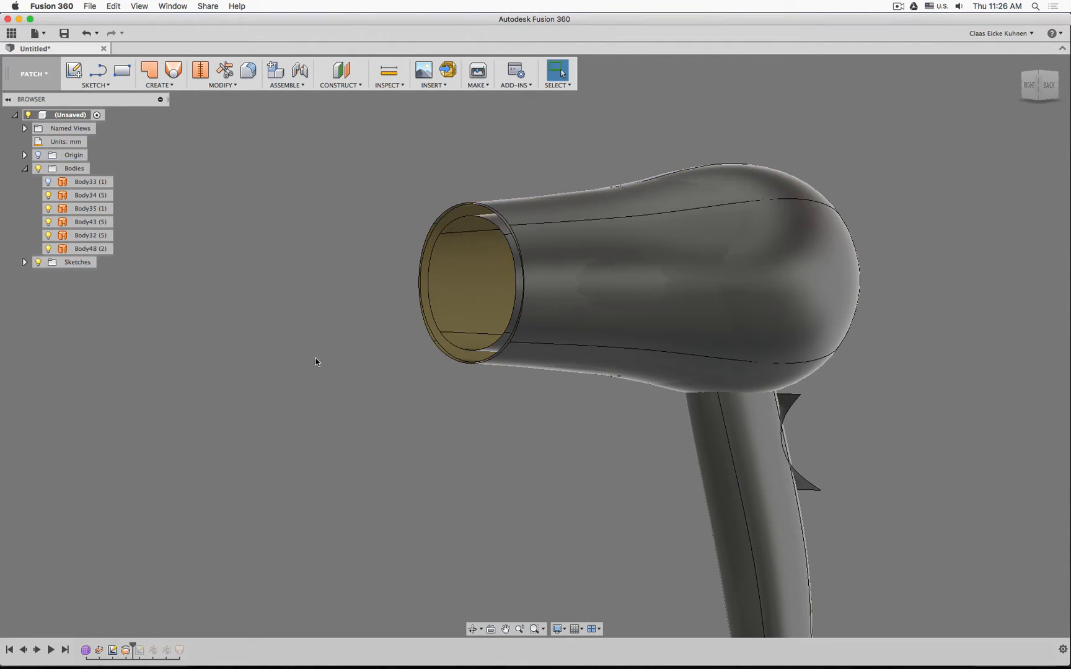
Rename the newly revolved body as Body New
middle_click_drag(329, 269, 318, 279, "shift")
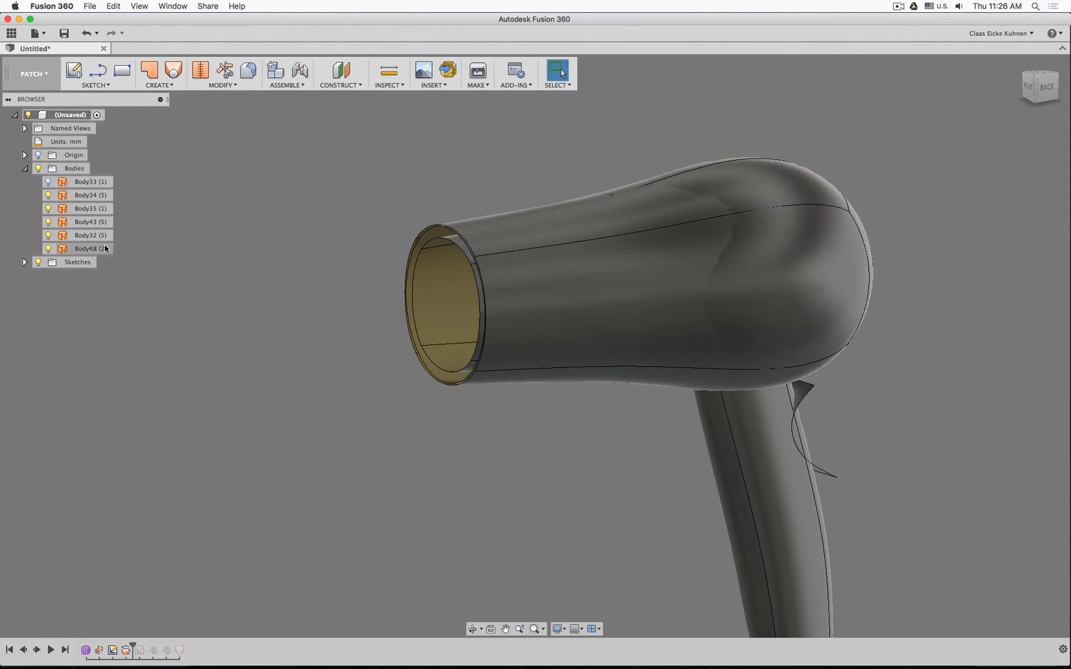
left_click(126, 651)
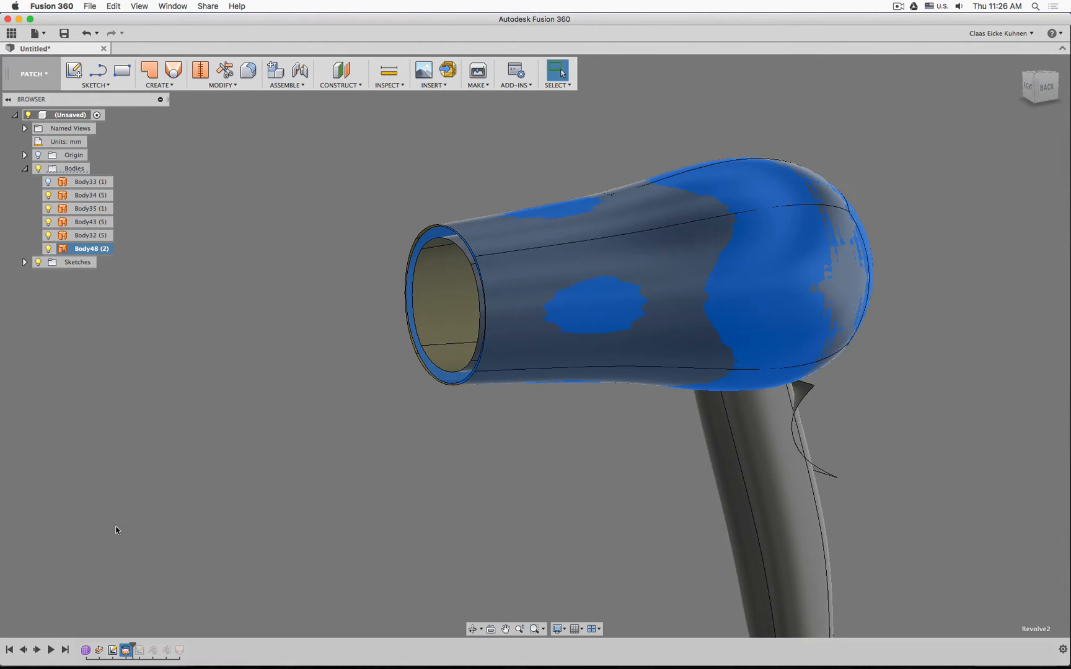
double_click(92, 248)
type("Bod")
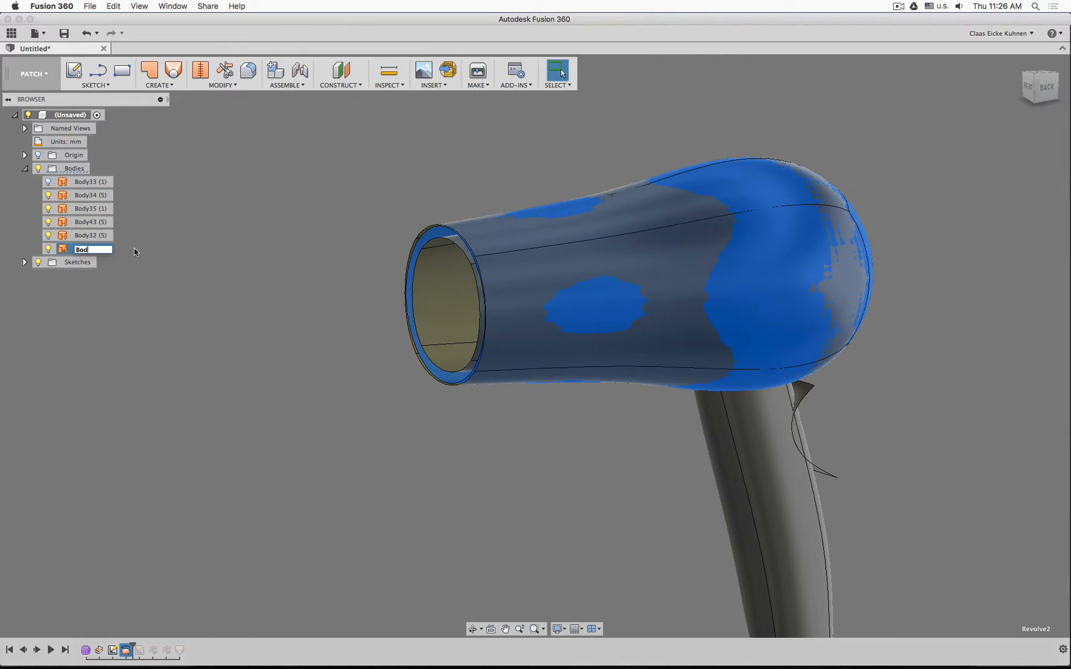
type("y New")
key("Return")
left_click(167, 278)
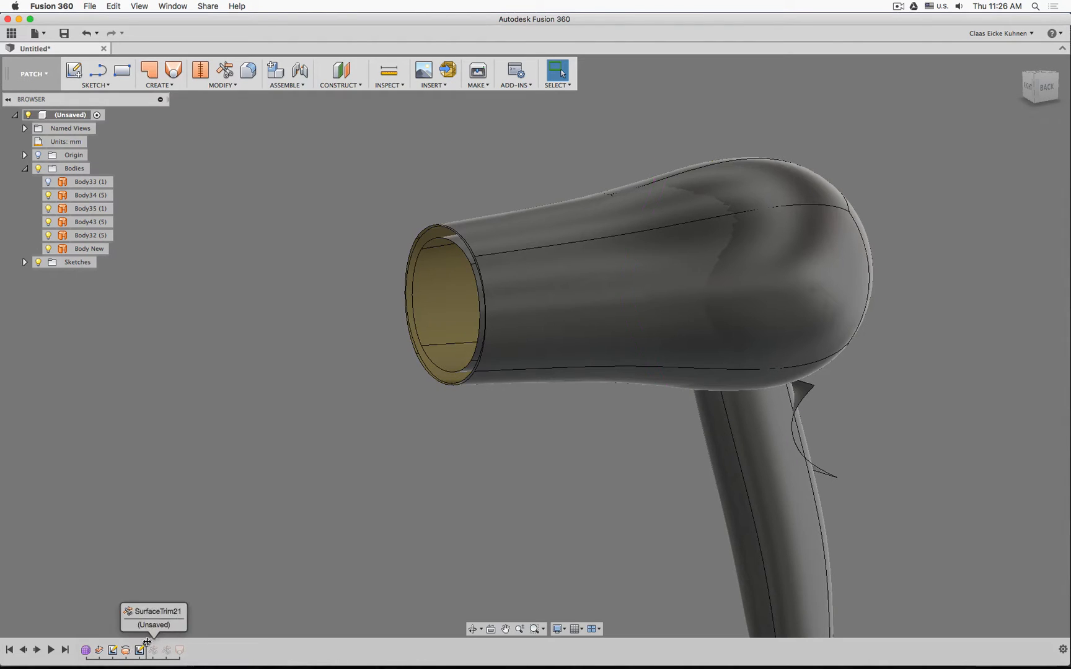
Delete the timeline features that follow the seam sketch, from SurfaceTrim21 through the last one
left_click(153, 650)
left_click(180, 650, "shift")
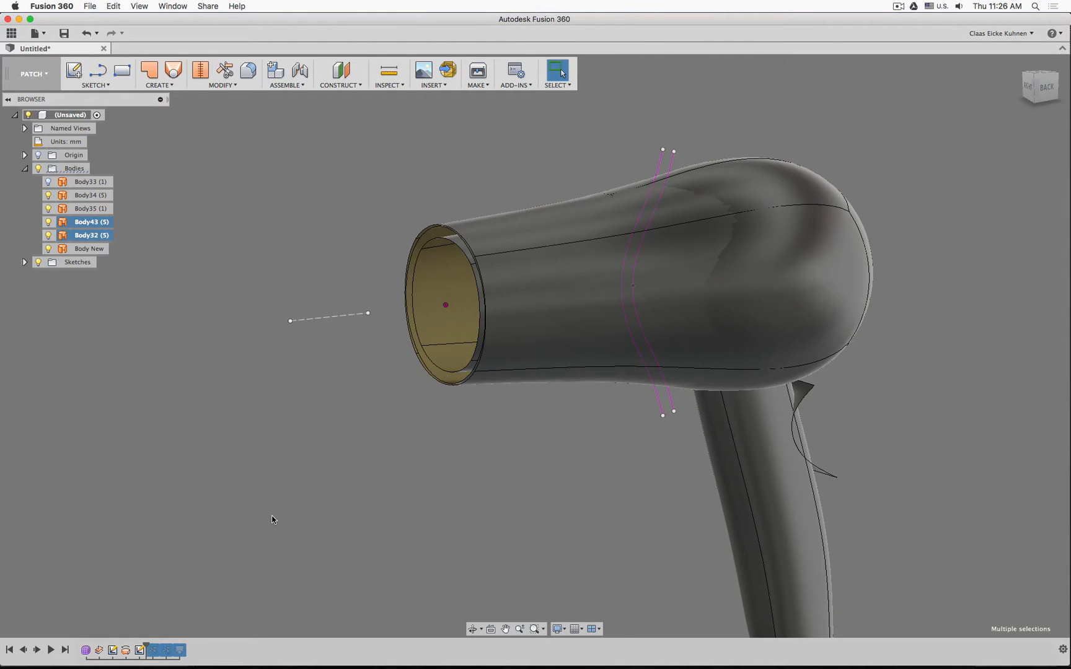
key("Delete")
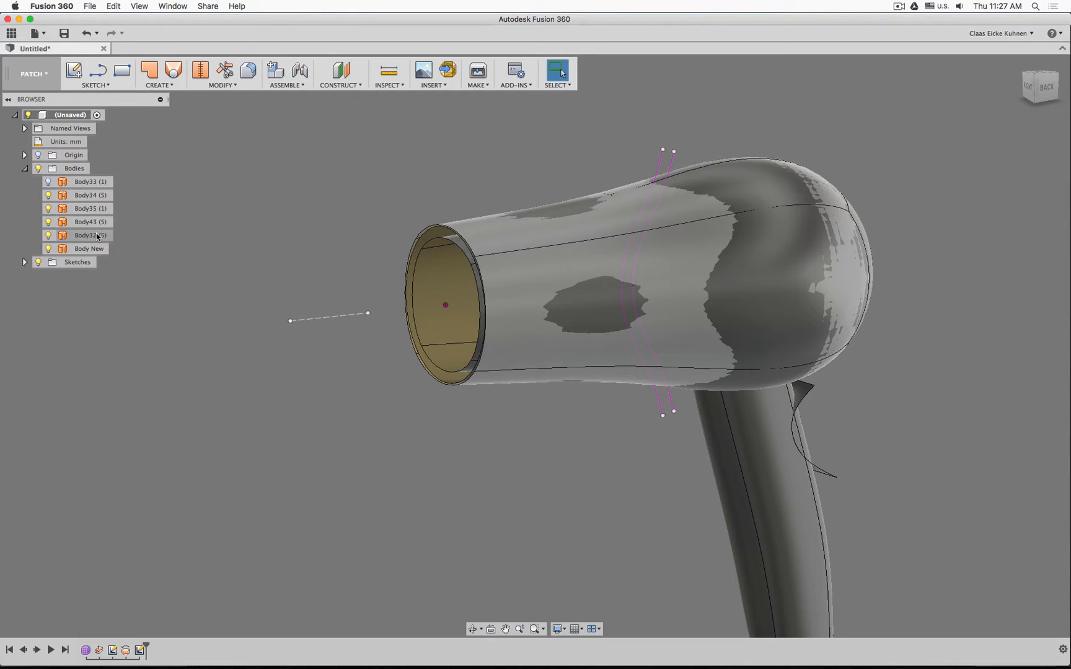
Delete the surface offset feature and move the seam sketch ahead of the revolve in the timeline
left_click(101, 652)
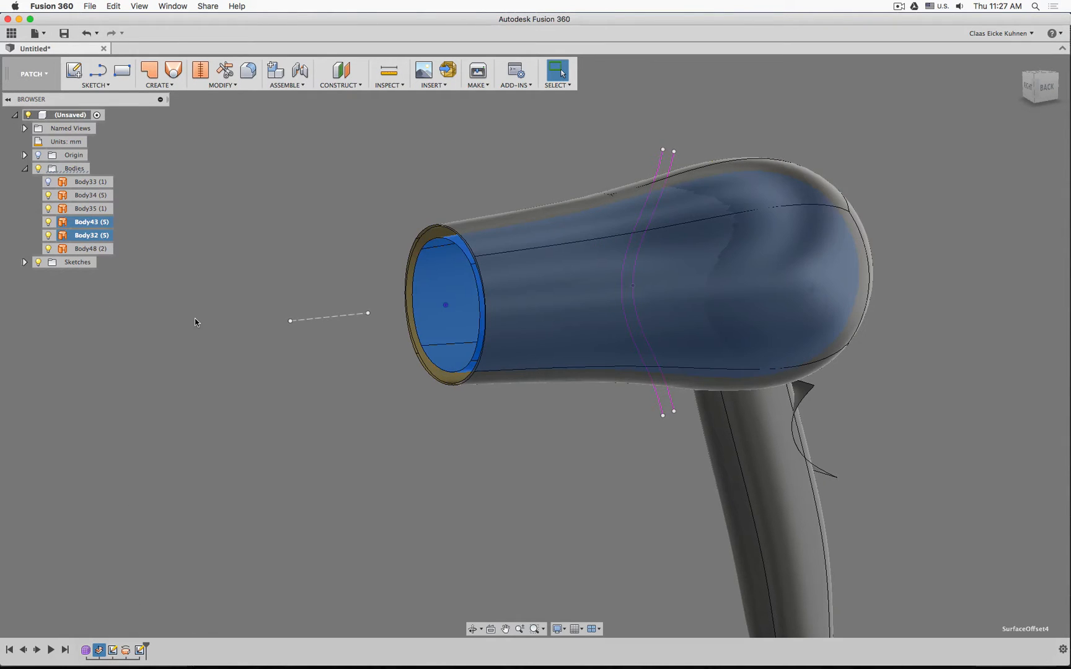
key("Delete")
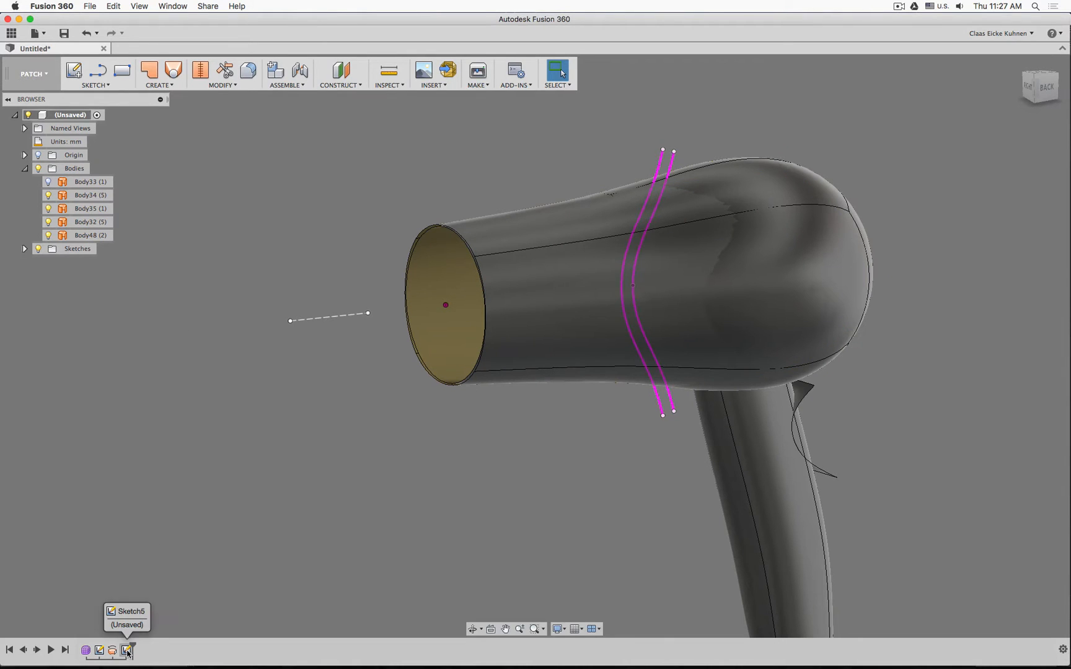
left_click_drag(127, 653, 110, 653)
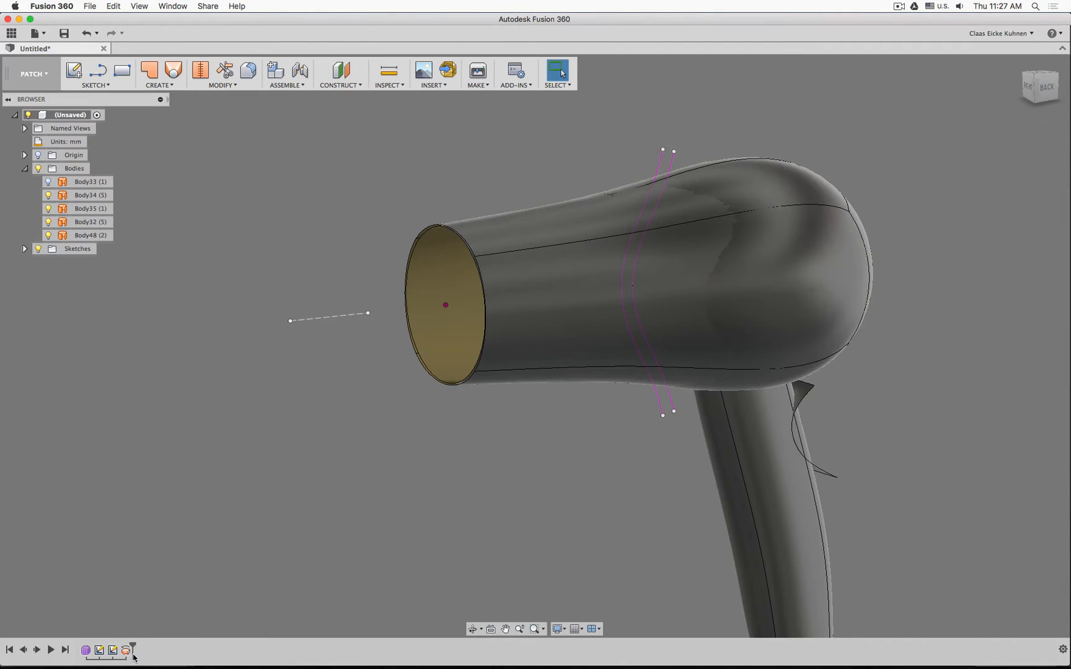
left_click(127, 650)
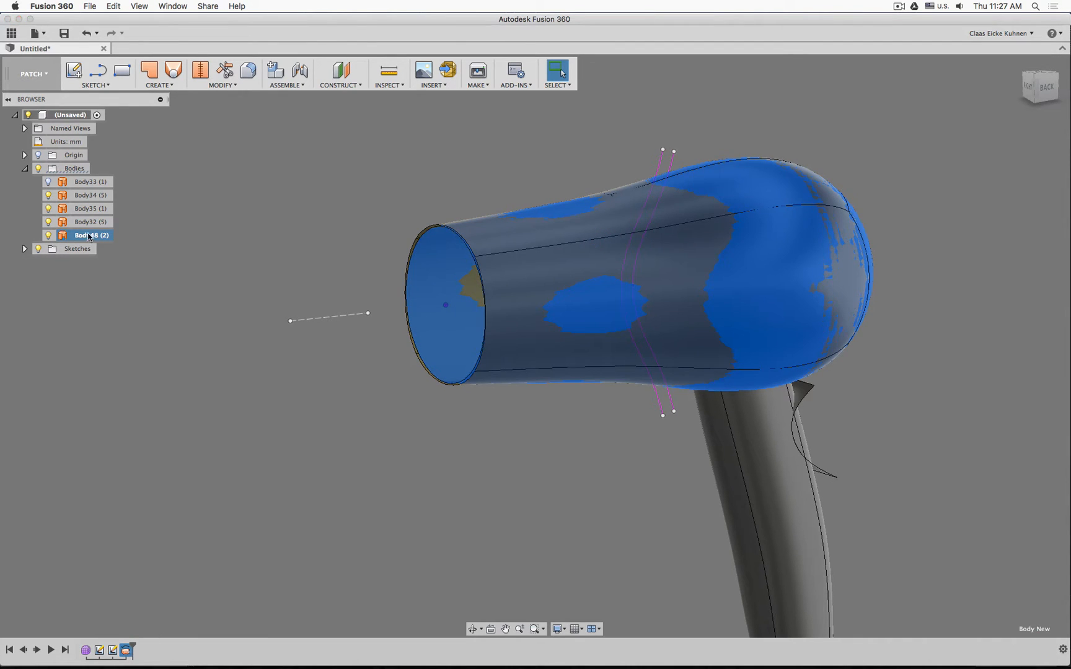
double_click(93, 235)
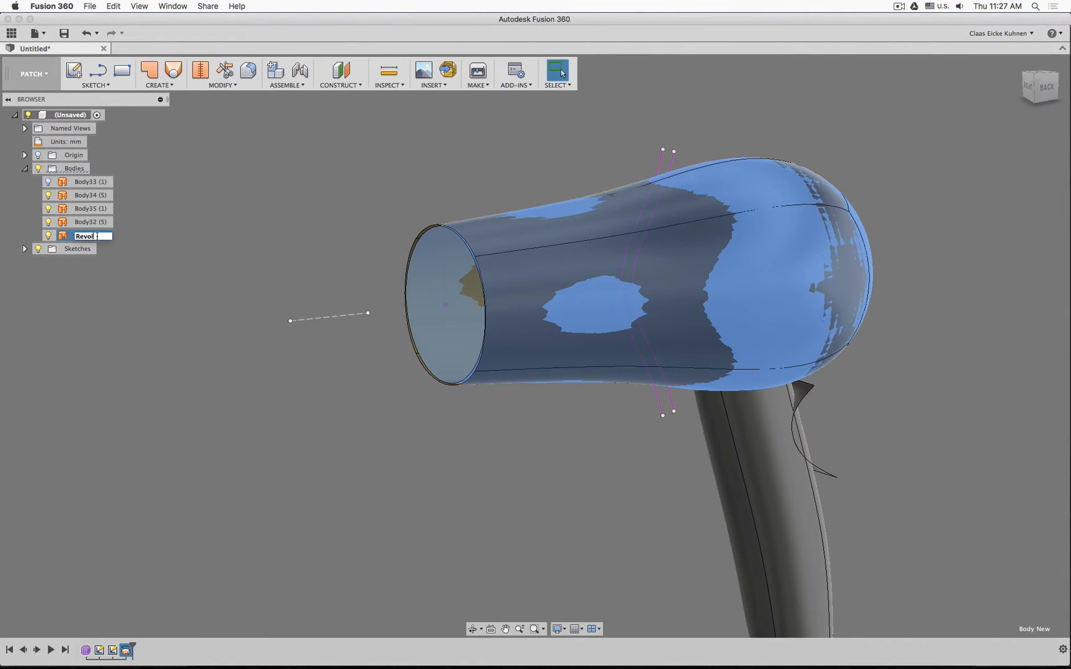
key("Escape")
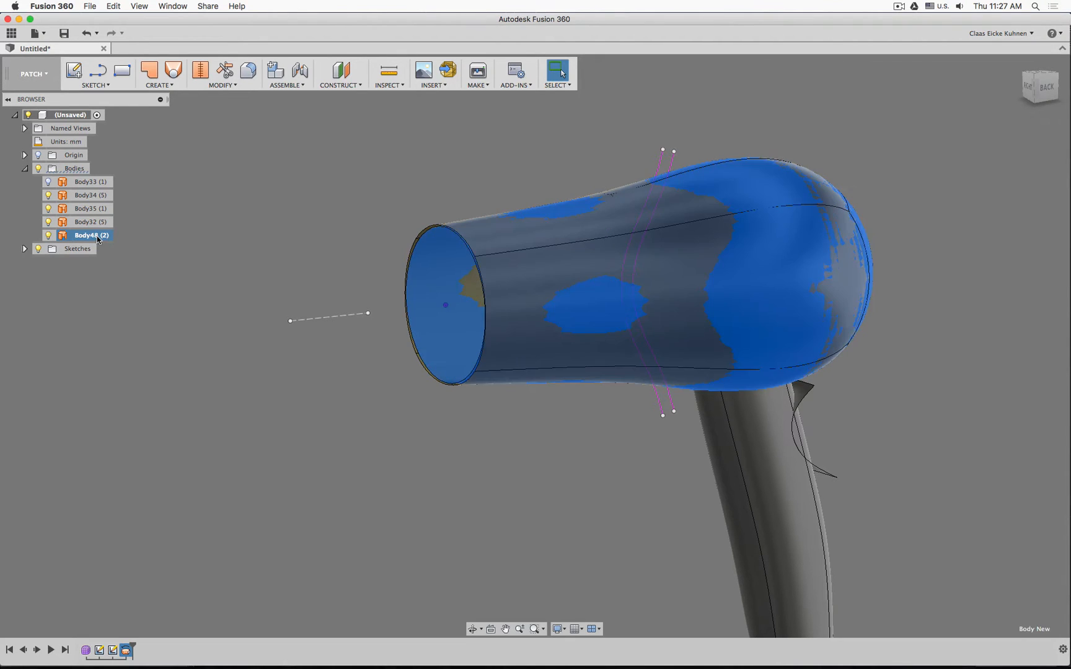
Hide and show the old main body, Body32, to compare it with the revolved surface, and remove it
left_click(90, 222)
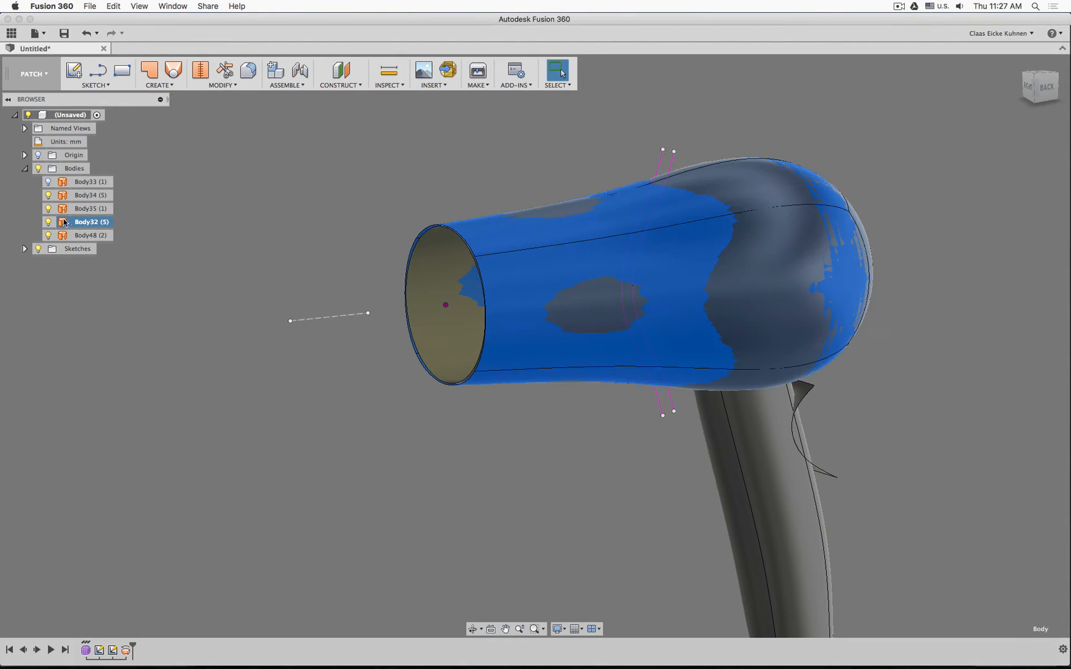
left_click(50, 222)
left_click(159, 235)
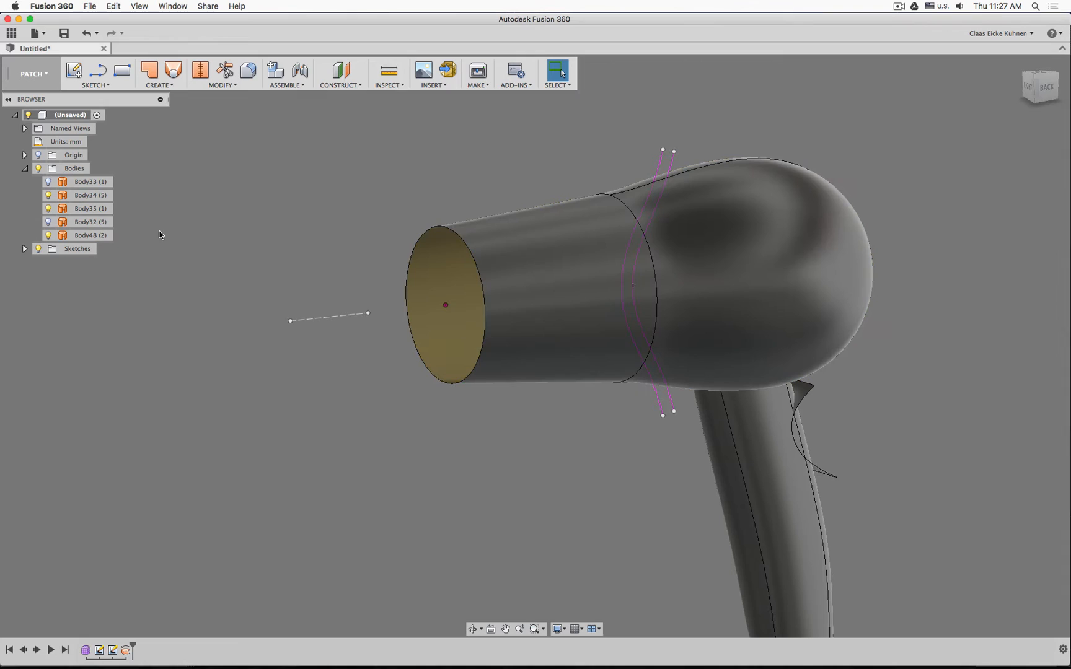
left_click(49, 222)
right_click(65, 224)
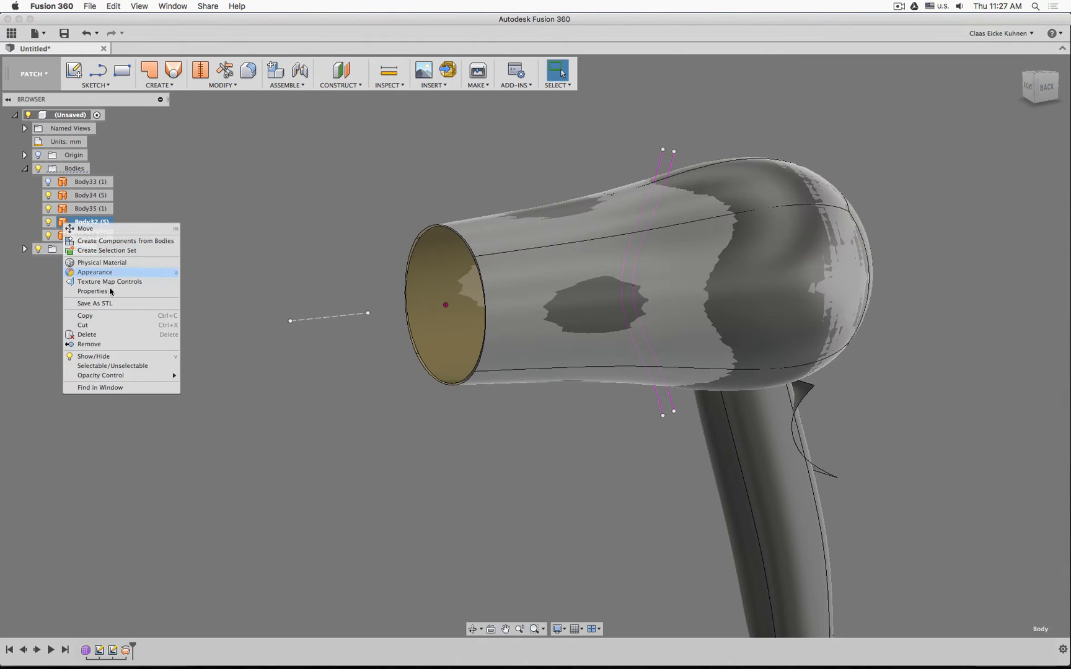
left_click(109, 346)
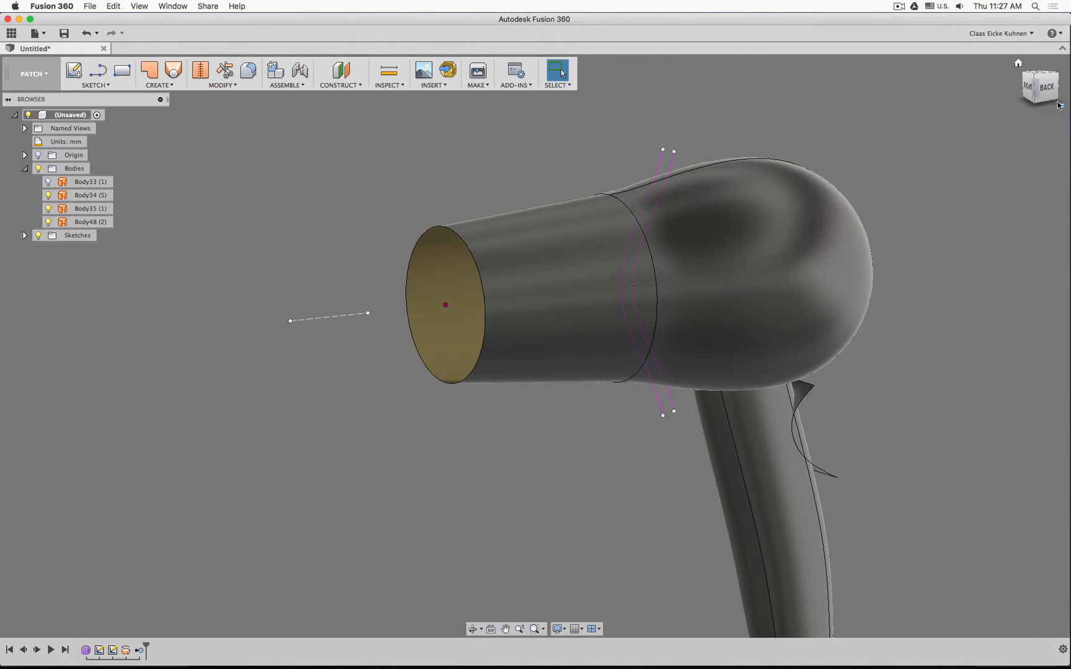
Offset the revolved main body surface by -3 mm as a new body, with chain selection on
middle_click_drag(1048, 104, 765, 200, "shift")
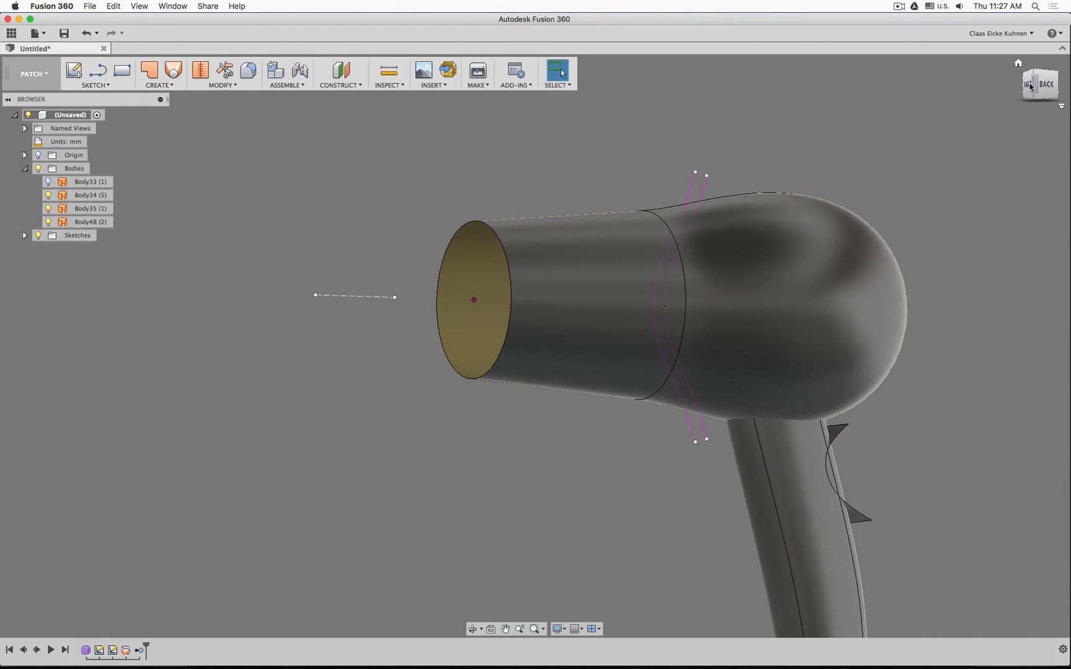
middle_click_drag(958, 184, 836, 192)
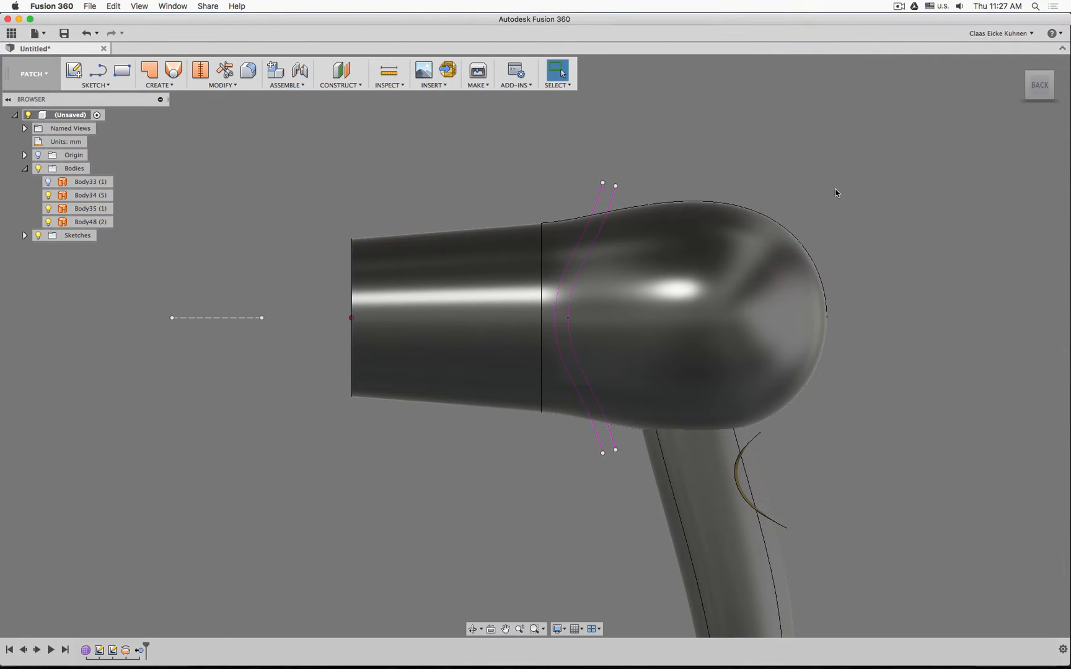
middle_click_drag(836, 191, 879, 192, "shift")
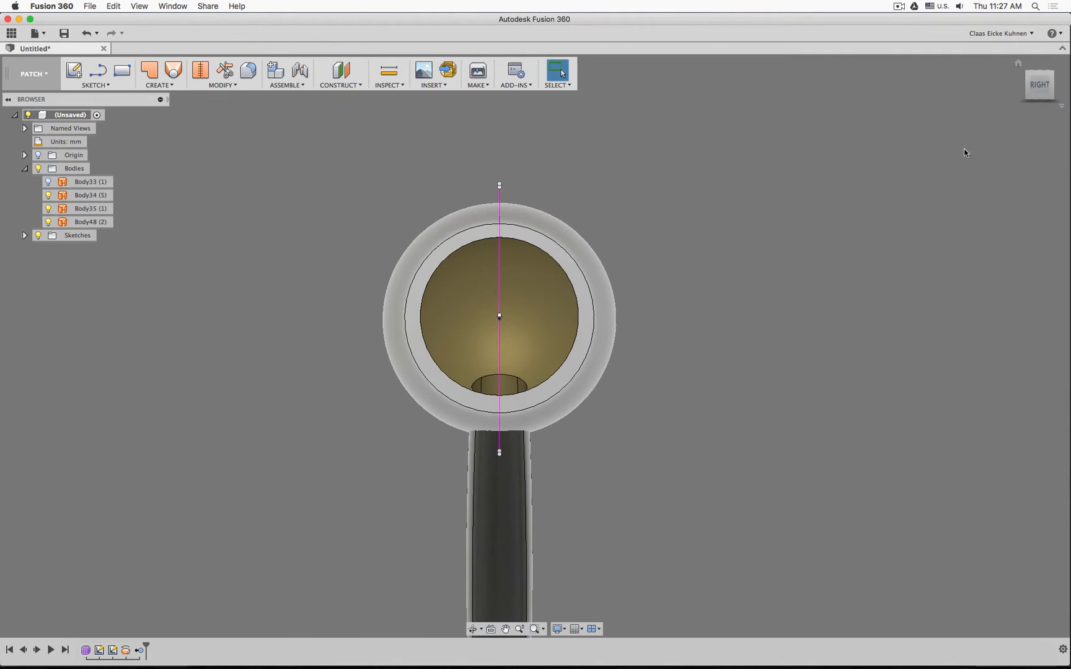
middle_click_drag(963, 153, 825, 197, "shift")
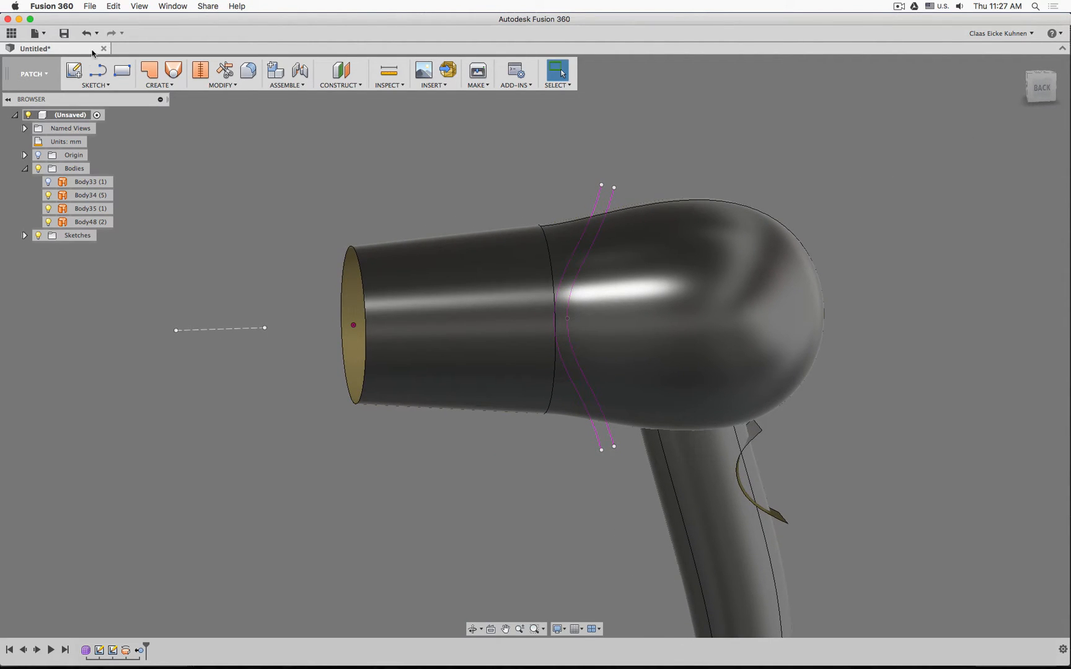
left_click(159, 85)
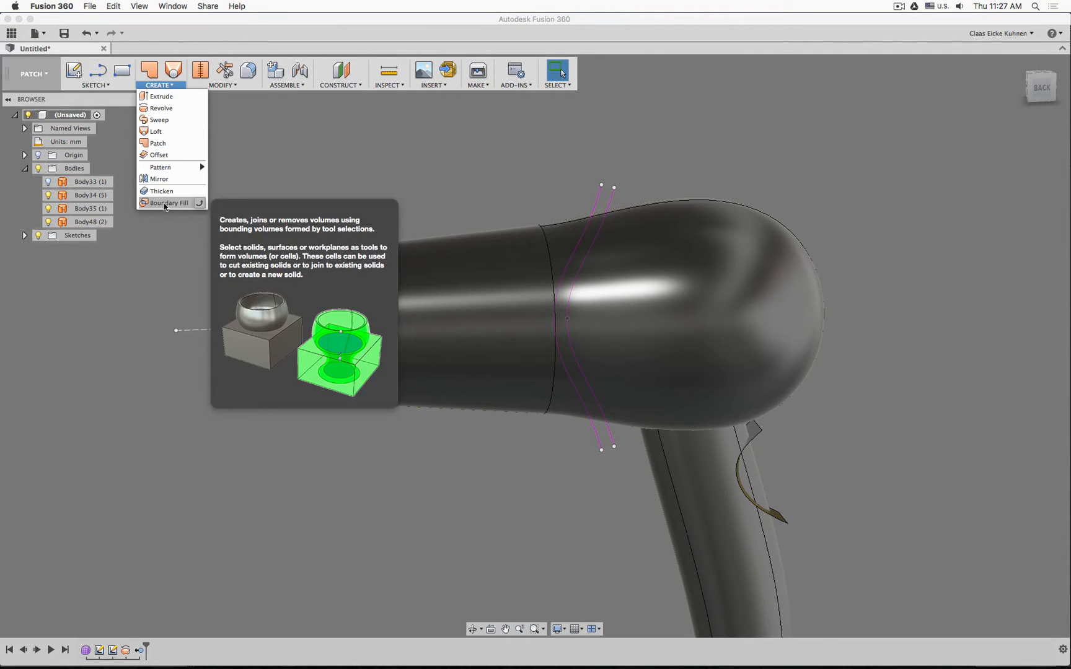
left_click(160, 155)
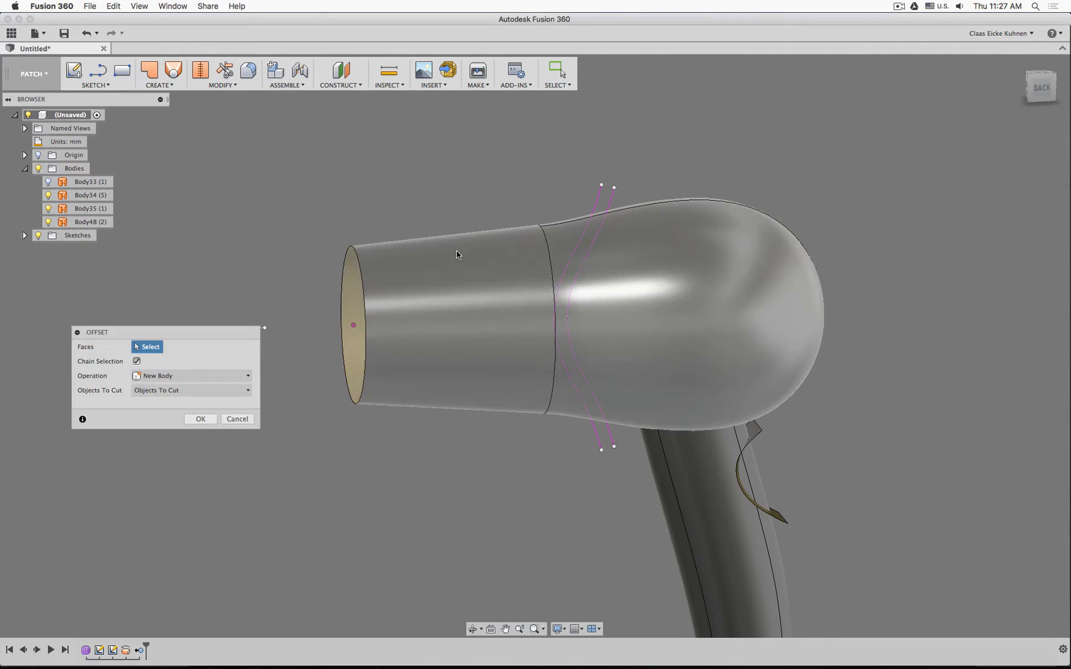
left_click(447, 261)
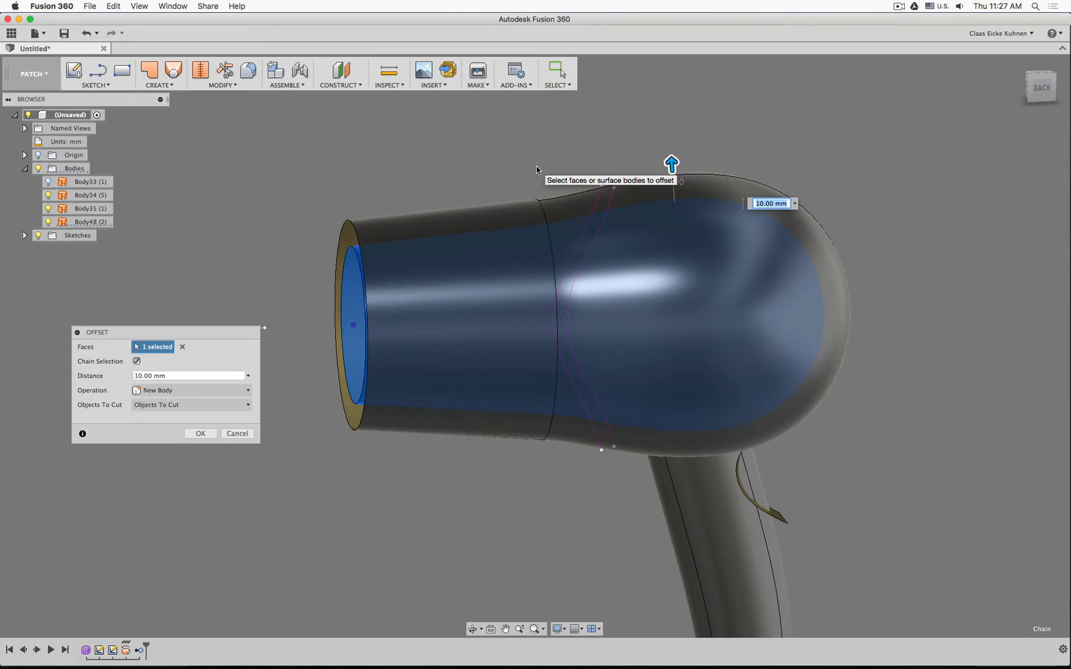
type("-5")
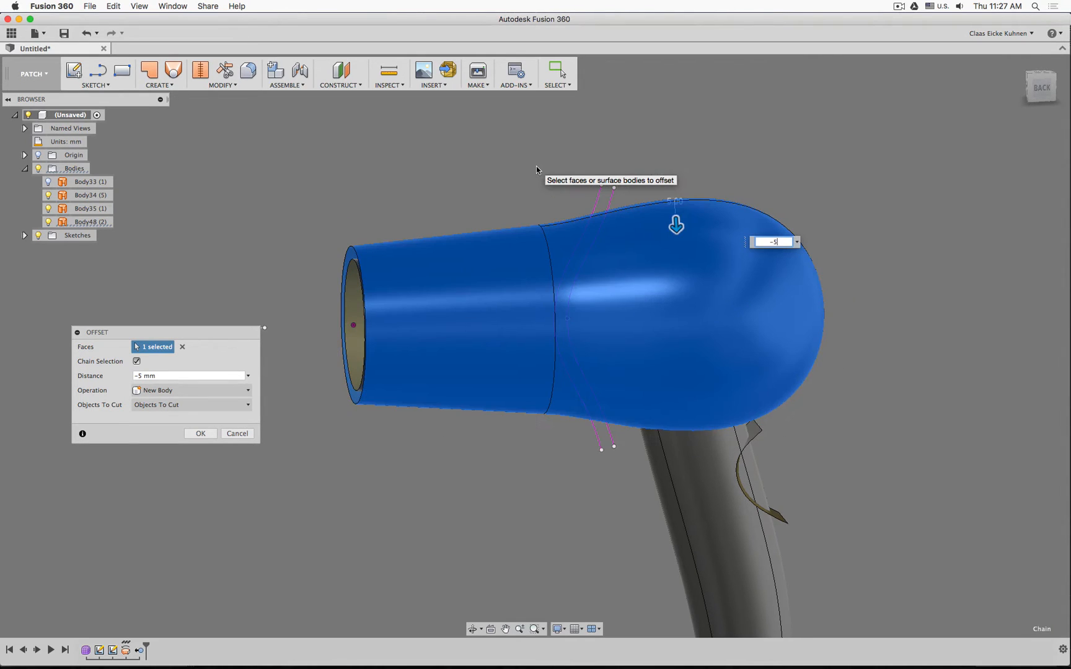
key("BackSpace")
type("3")
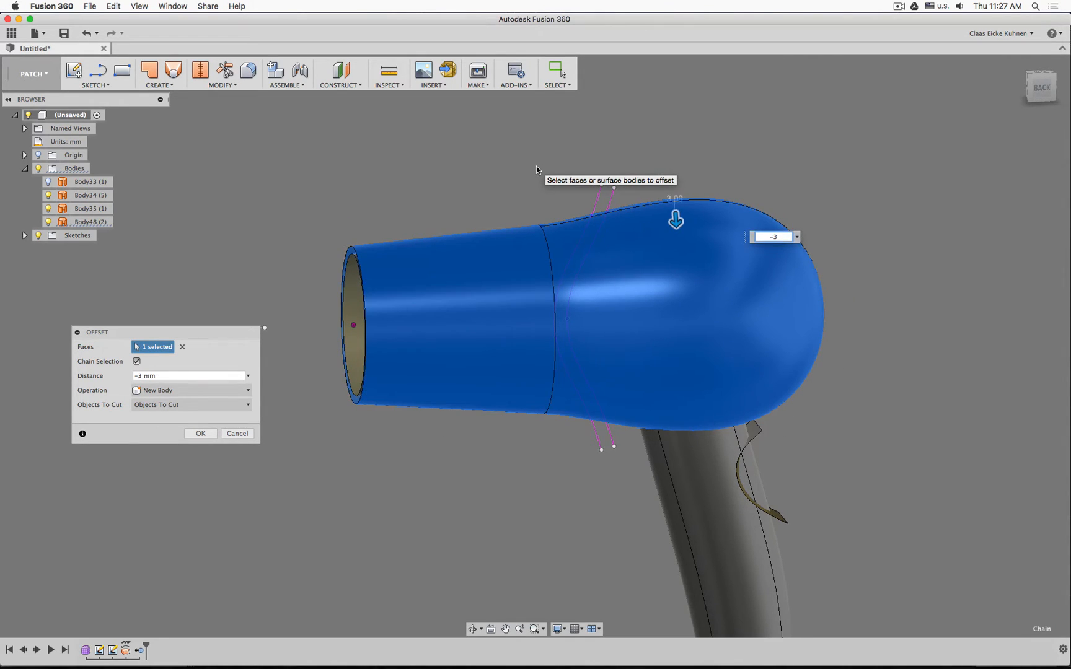
key("Return")
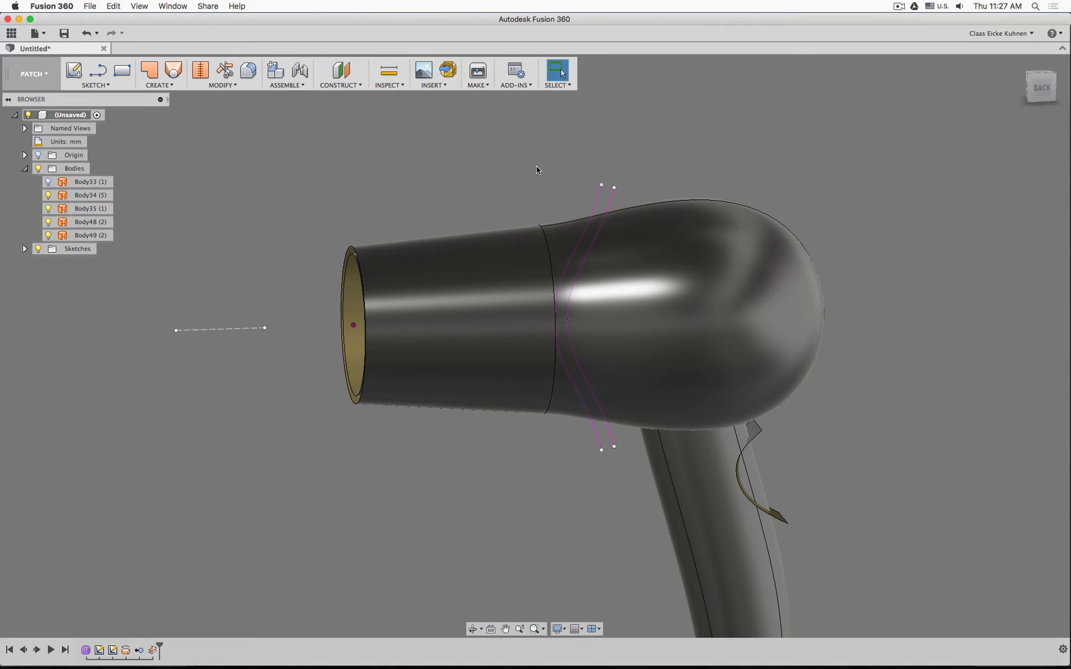
Trim the nozzle-side part off the outer main body surface along the seam curve farther from the nozzle
left_click(224, 70)
left_click(605, 208)
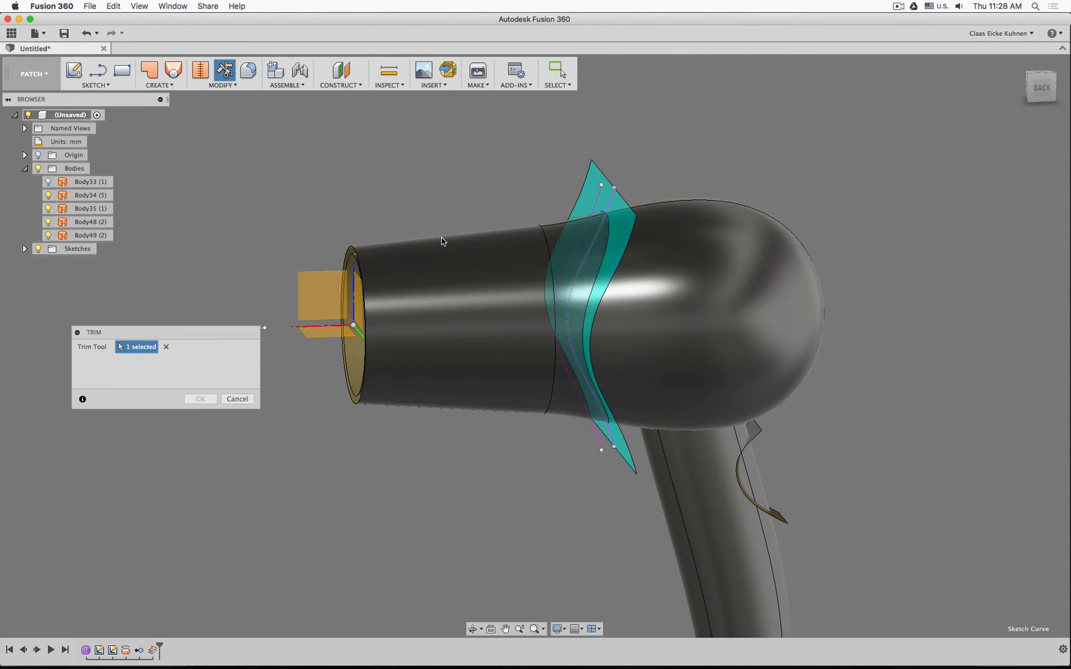
left_click(434, 241)
left_click(200, 398)
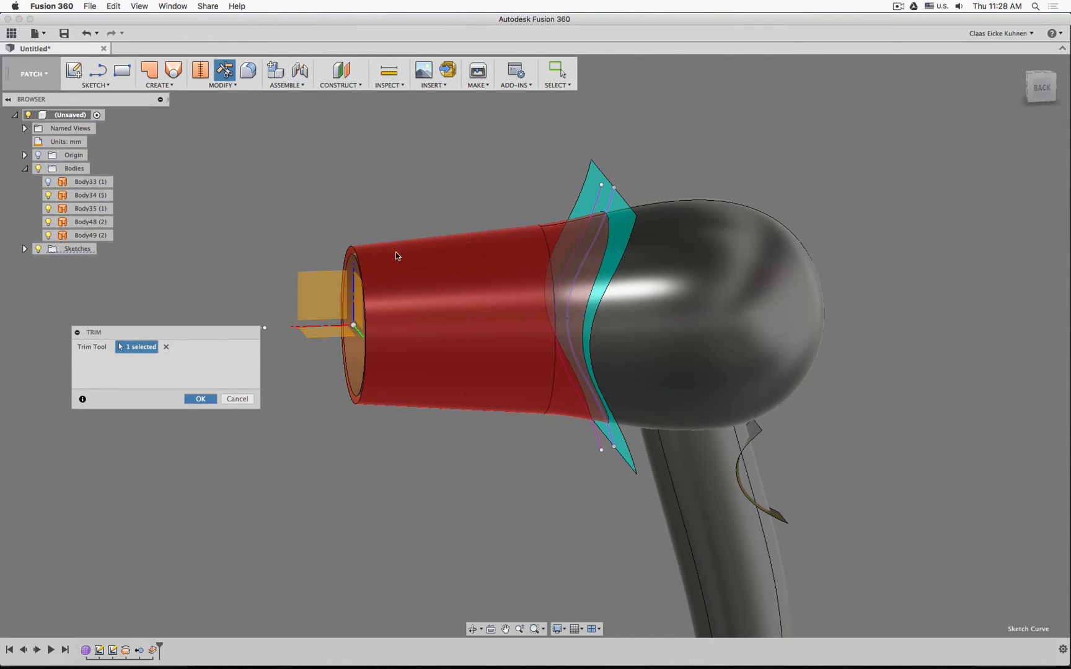
Trim the rear part off the inner offset surface along the seam curve nearer the nozzle
right_click(471, 170)
left_click(480, 144)
left_click(597, 248)
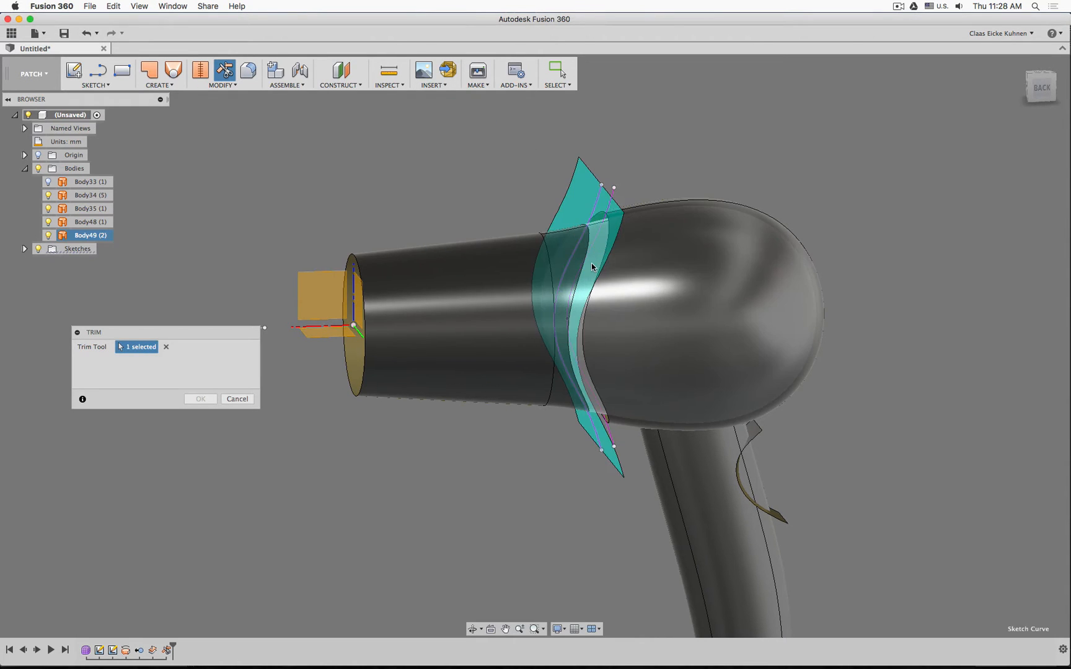
left_click(651, 279)
left_click(200, 399)
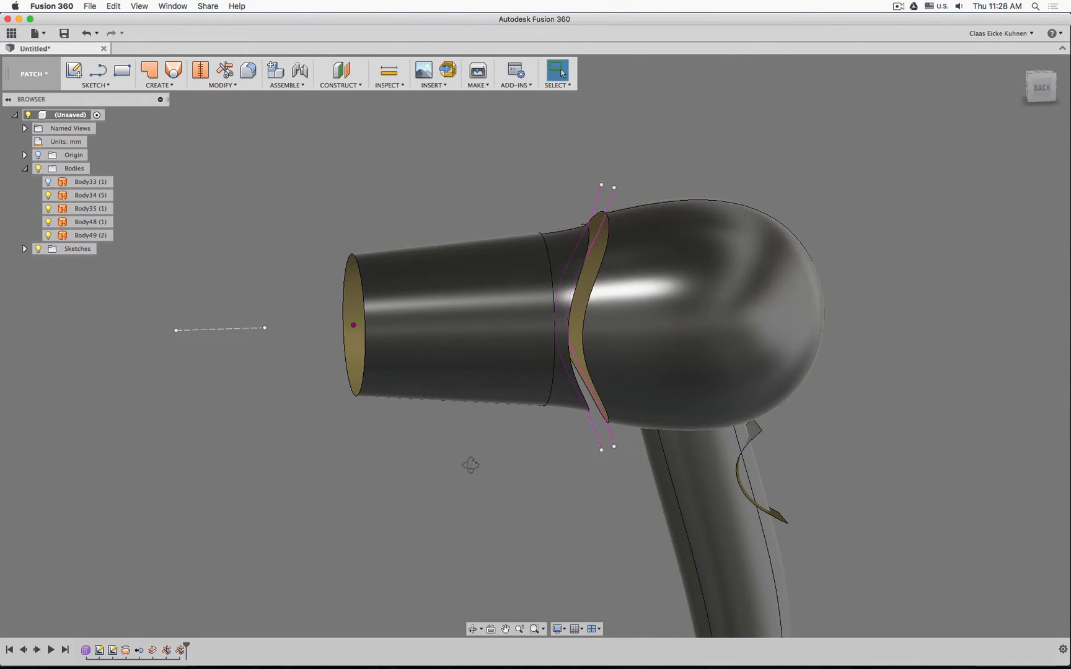
Start a surface loft from the nozzle's gap edge to the housing's gap edge, setting Profile 2 to Smooth with tangency weight 0.25
middle_click_drag(470, 465, 528, 480, "shift")
left_click(174, 74)
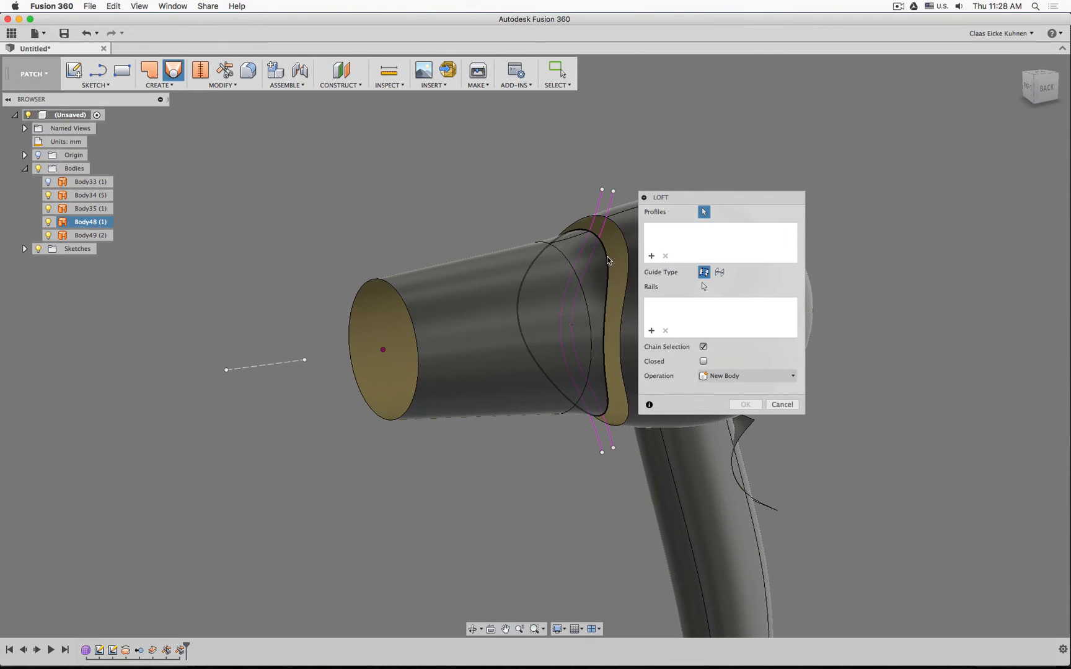
left_click(608, 260)
left_click(619, 238)
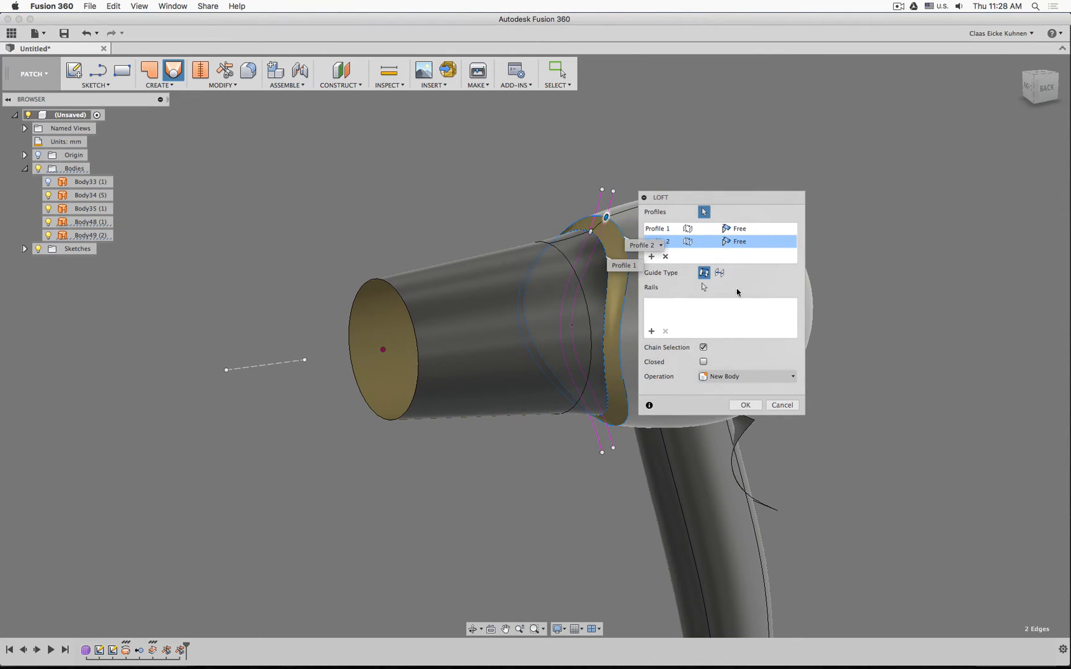
left_click(739, 242)
left_click(752, 277)
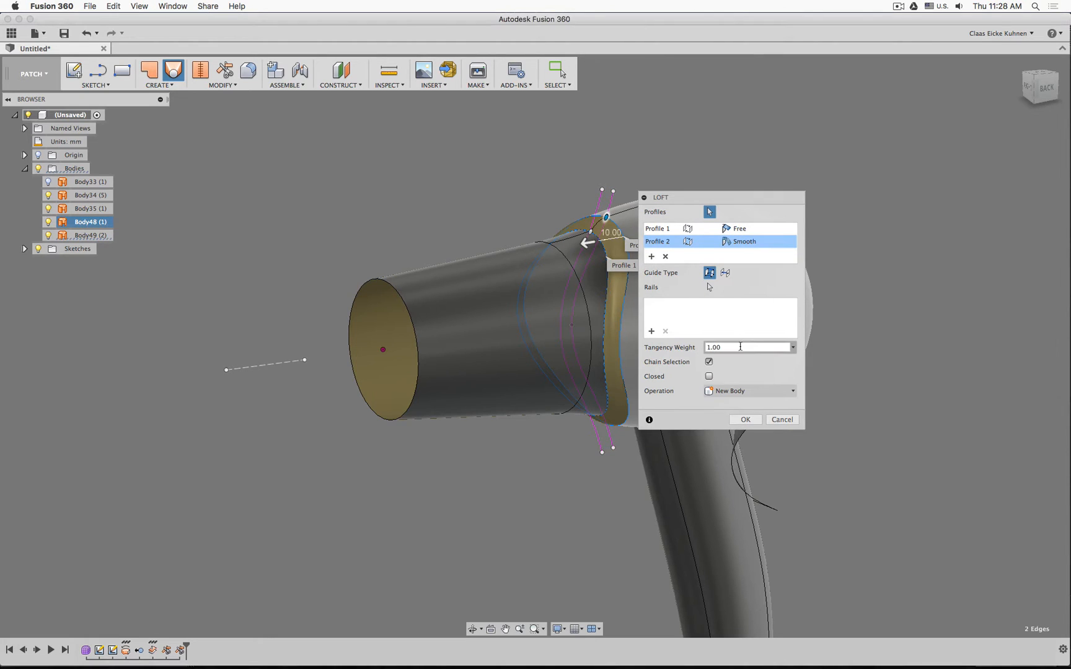
left_click(740, 347)
key("Return")
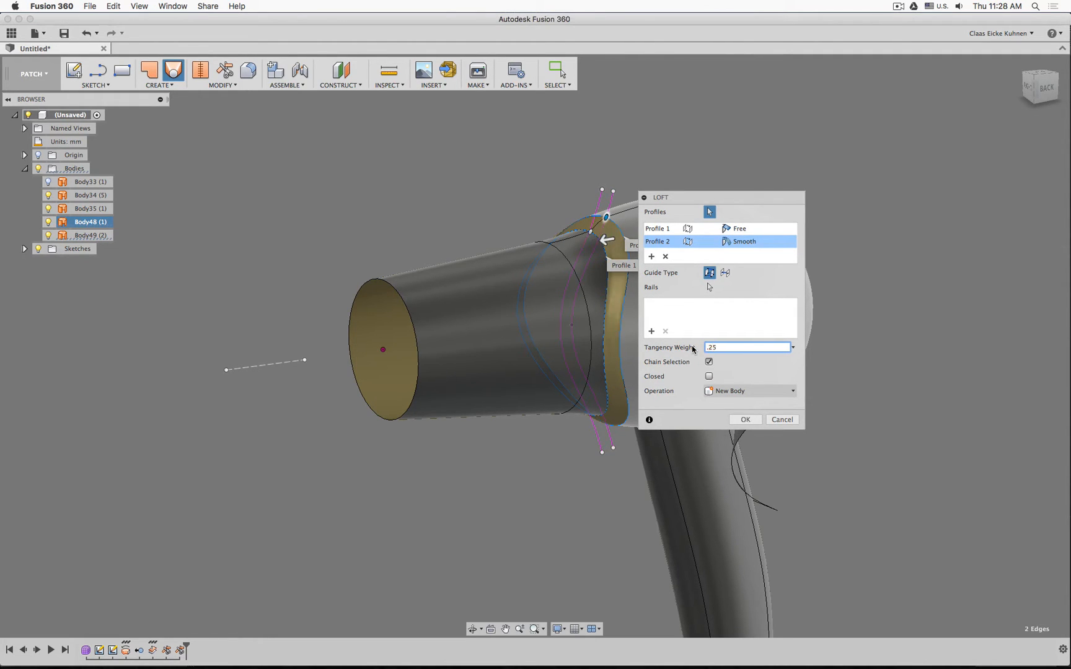
Set the loft's Profile 1 to Smooth with a tangency weight of 0.5
left_click(653, 231)
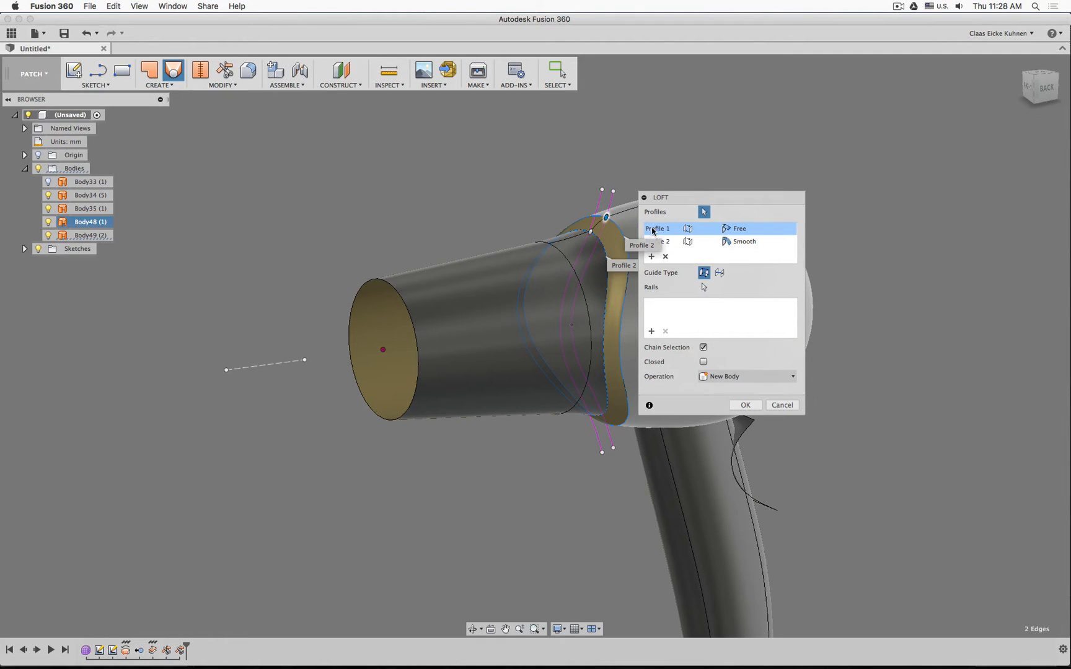
left_click(740, 229)
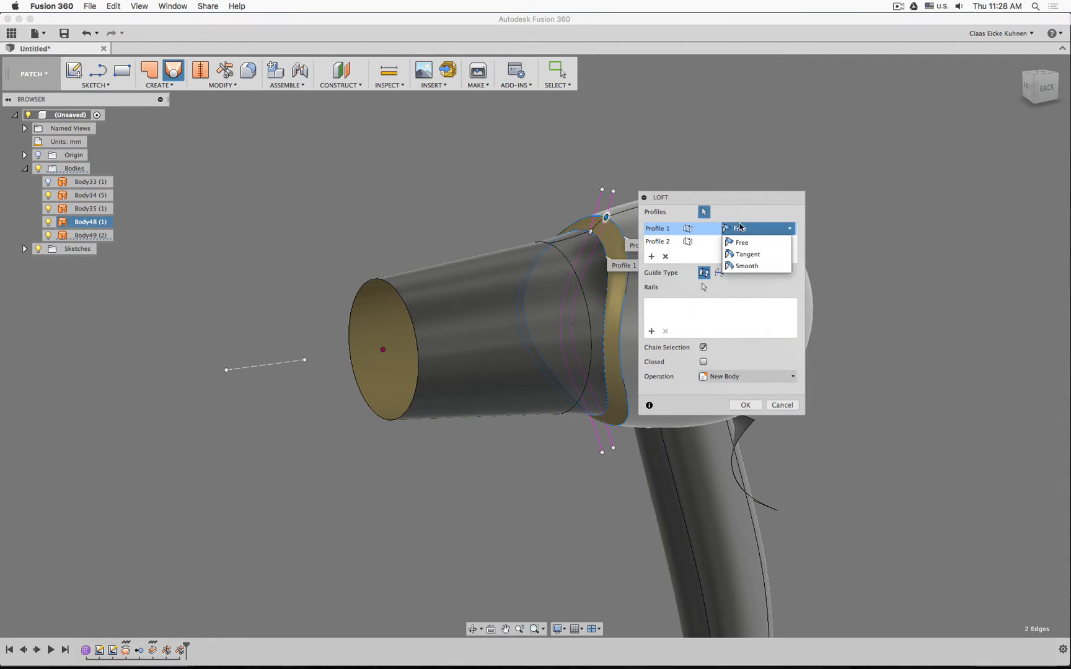
left_click(745, 267)
left_click_drag(729, 347, 680, 349)
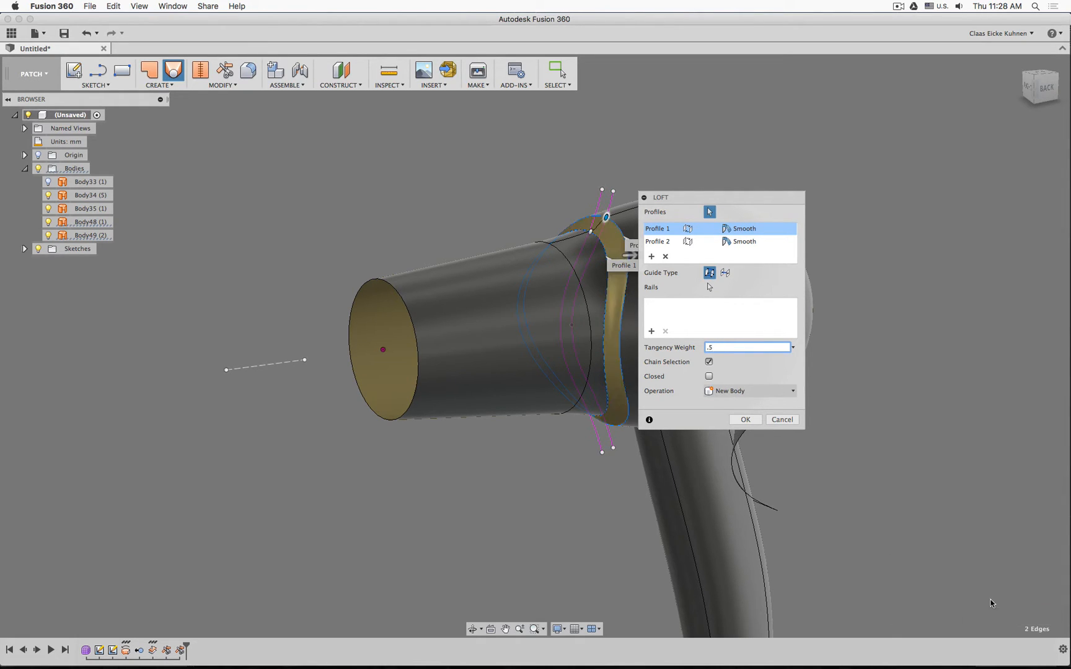
Set the Profile 2 tangency weight to 0.5 and finish the loft as a new body
left_click(1045, 88)
scroll(462, 301, "up", 5)
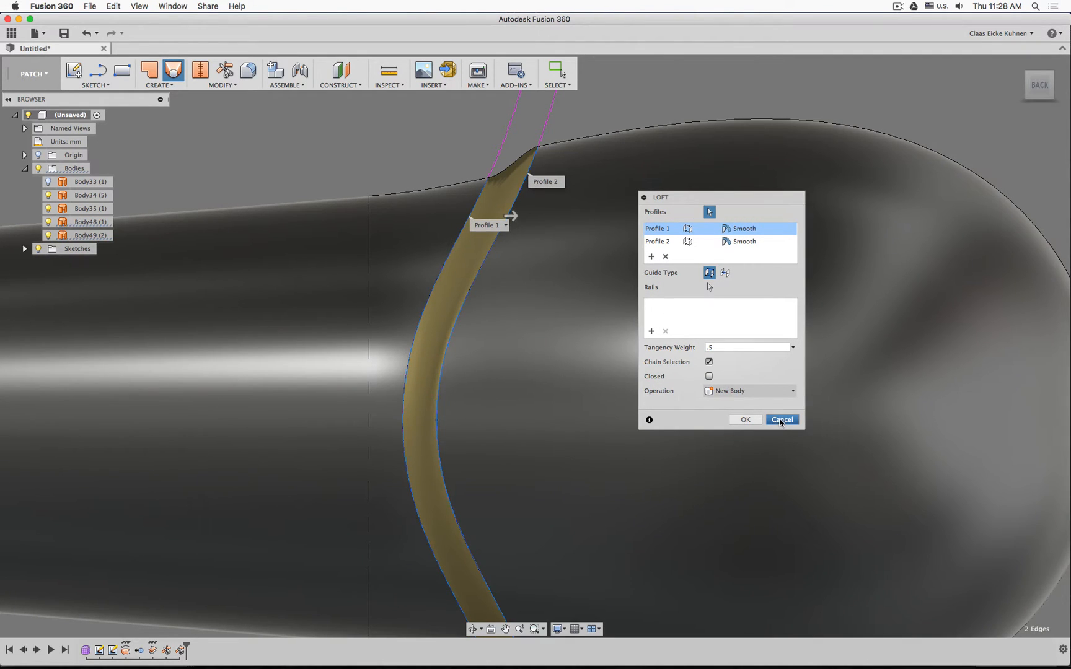
left_click(734, 243)
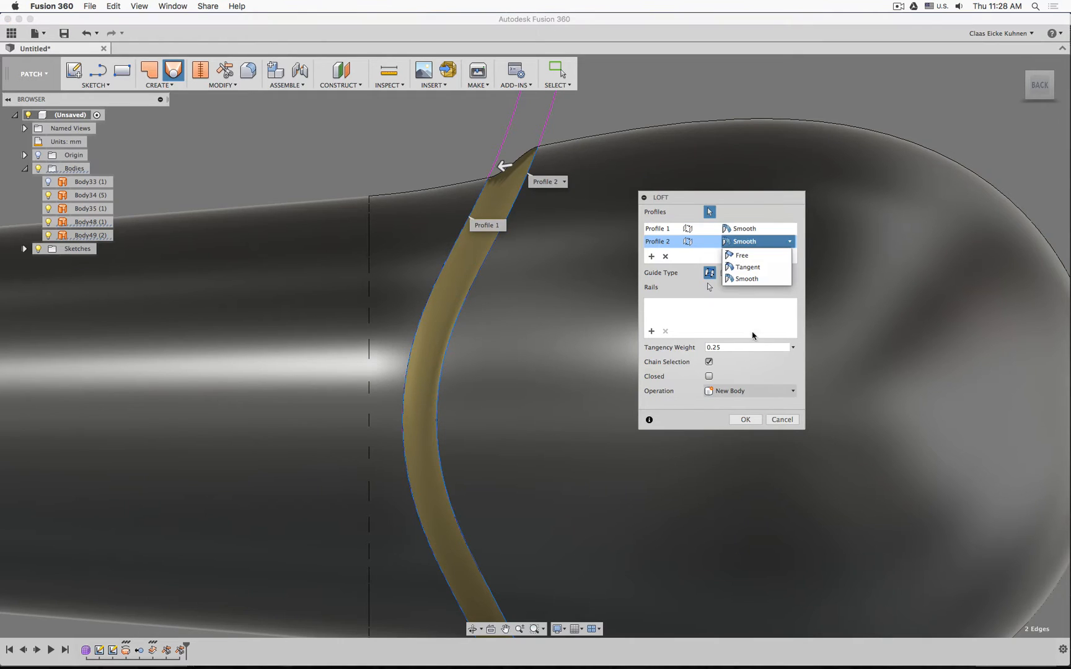
left_click(730, 347)
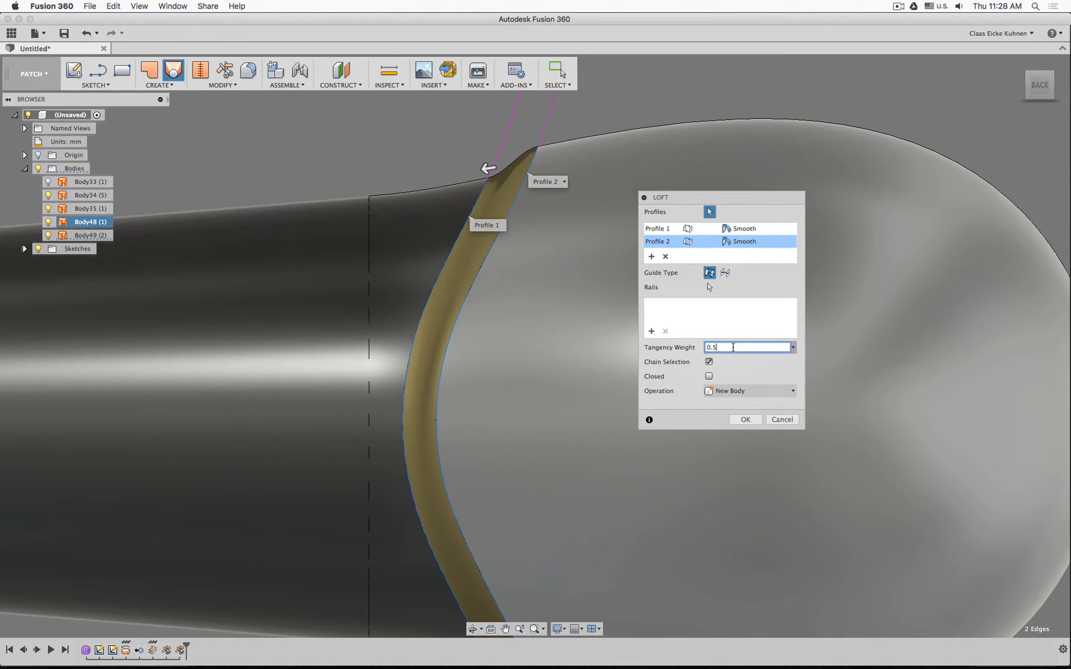
left_click(744, 420)
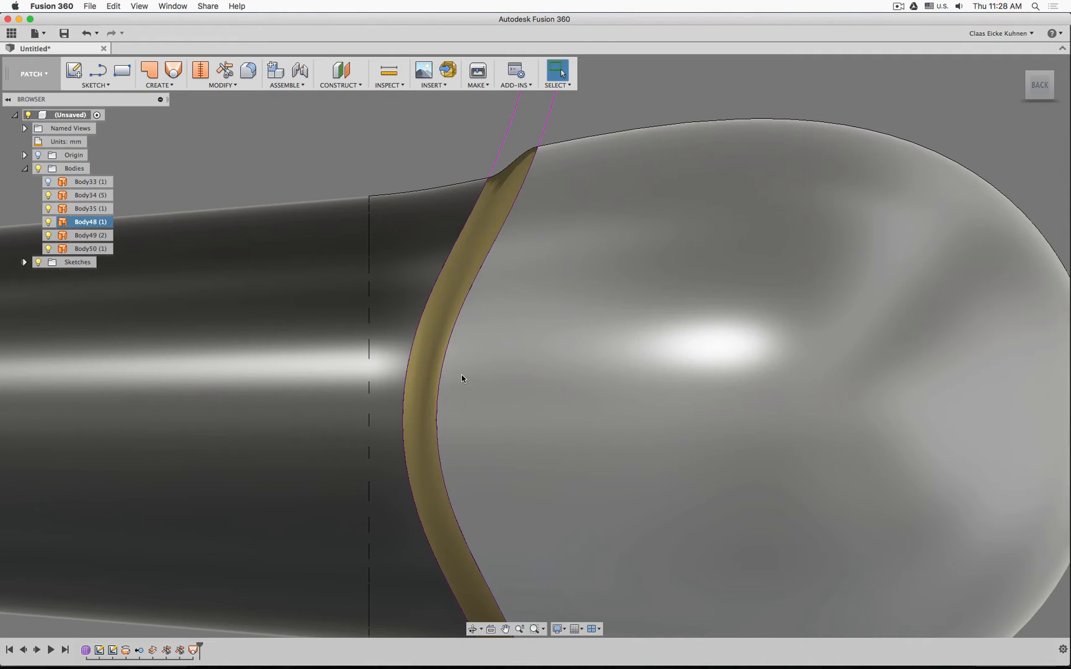
Examine the lofted transition between nozzle and housing and the handle joint from several angles
scroll(464, 376, "down", 5)
middle_click_drag(423, 279, 453, 295, "shift")
left_click(452, 295)
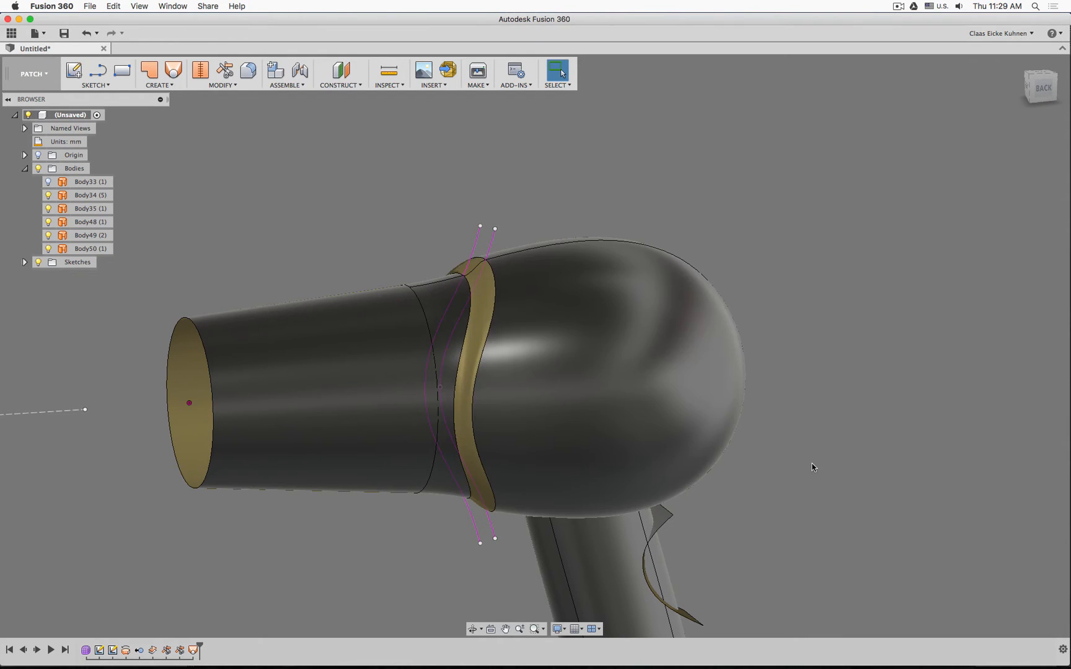
middle_click_drag(813, 465, 781, 347, "shift")
scroll(792, 393, "up", 2)
scroll(791, 392, "down", 4)
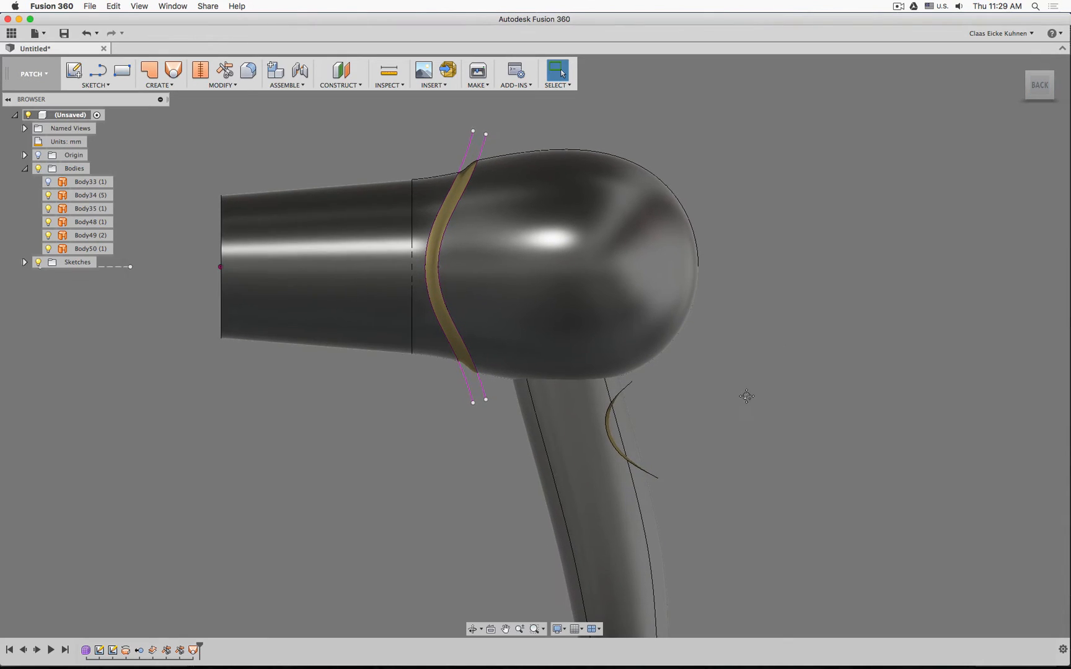
middle_click_drag(746, 395, 764, 326)
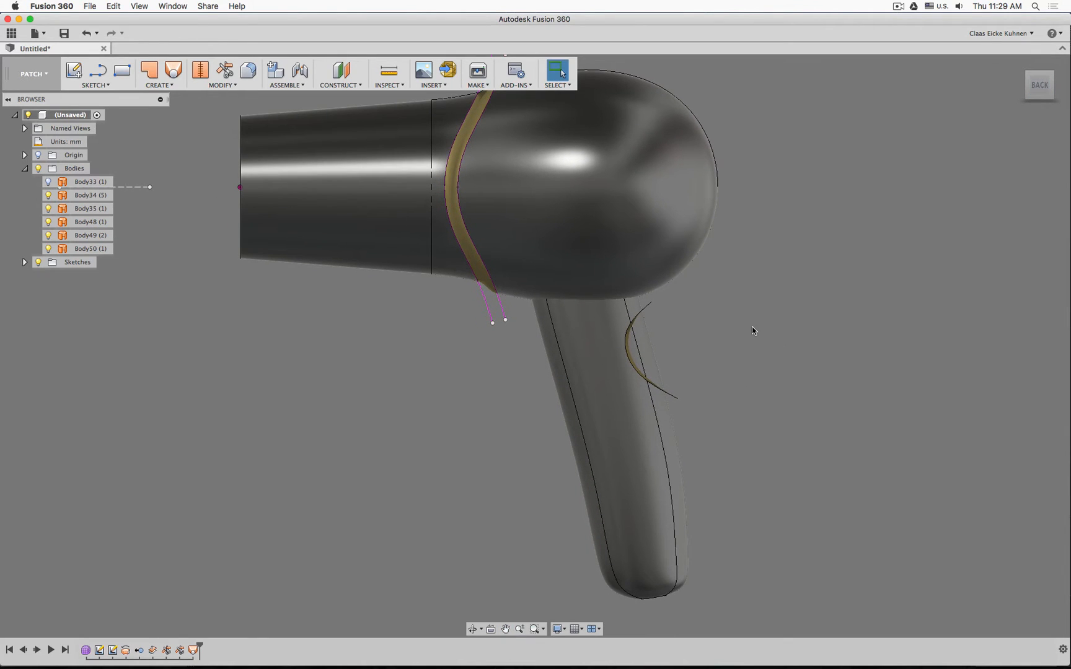
middle_click_drag(389, 326, 465, 371, "shift")
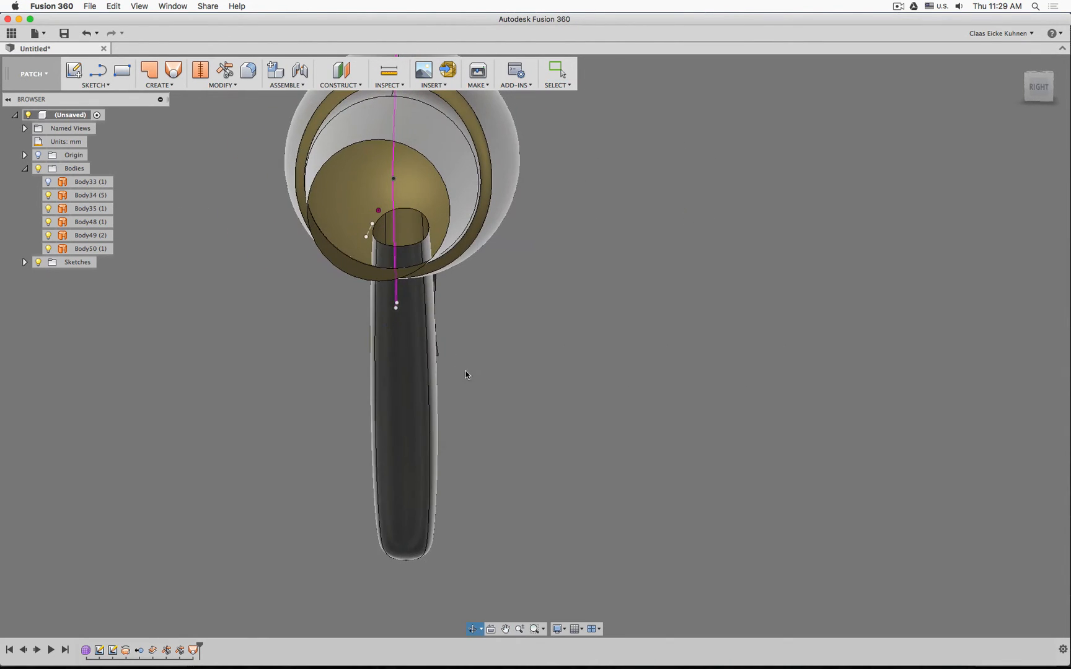
Trim away the part of the handle inside the housing, using the housing surface as the trim tool
left_click(225, 70)
middle_click_drag(295, 123, 599, 199, "shift")
left_click(599, 199)
middle_click_drag(430, 346, 437, 341, "shift")
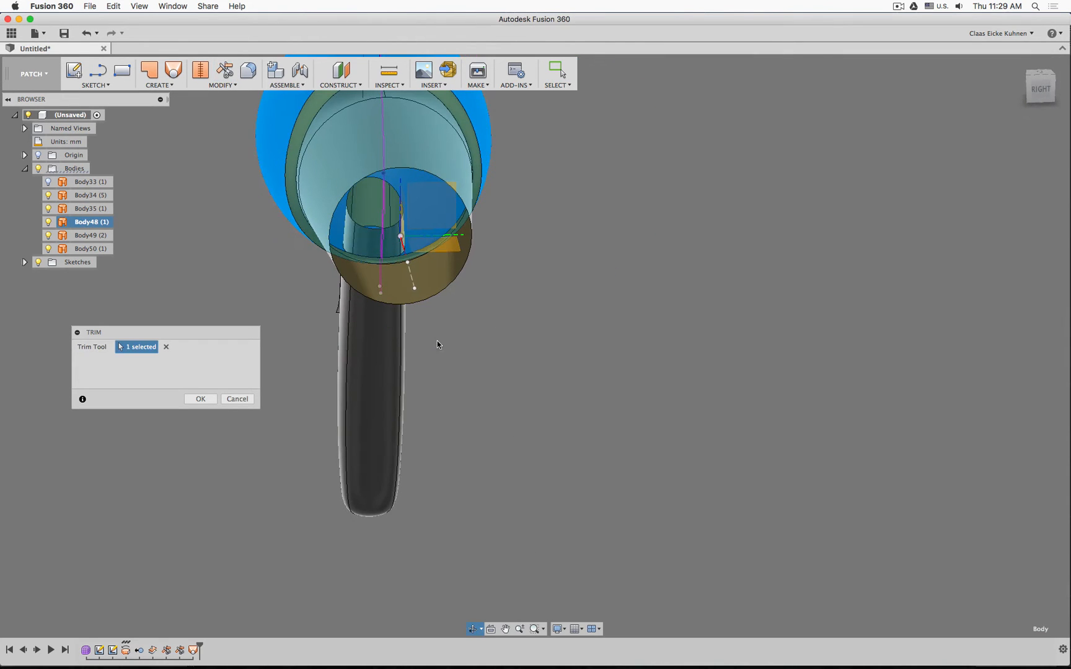
left_click(199, 397)
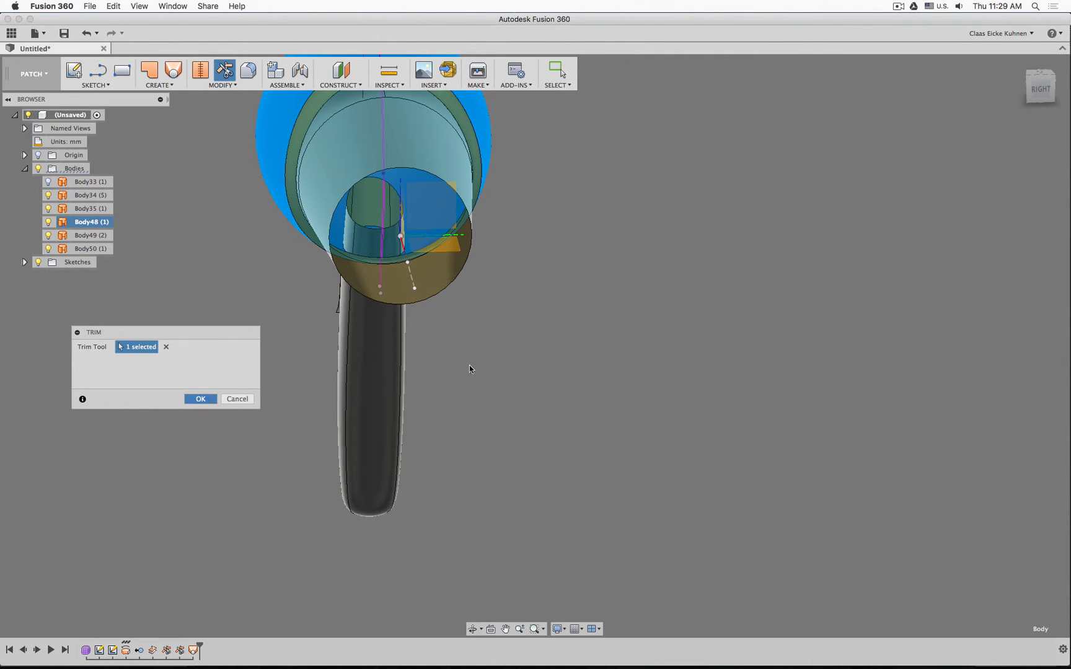
Trim the housing surface where the handle meets it, using the handle body as the trim tool
right_click(599, 391)
left_click(569, 355)
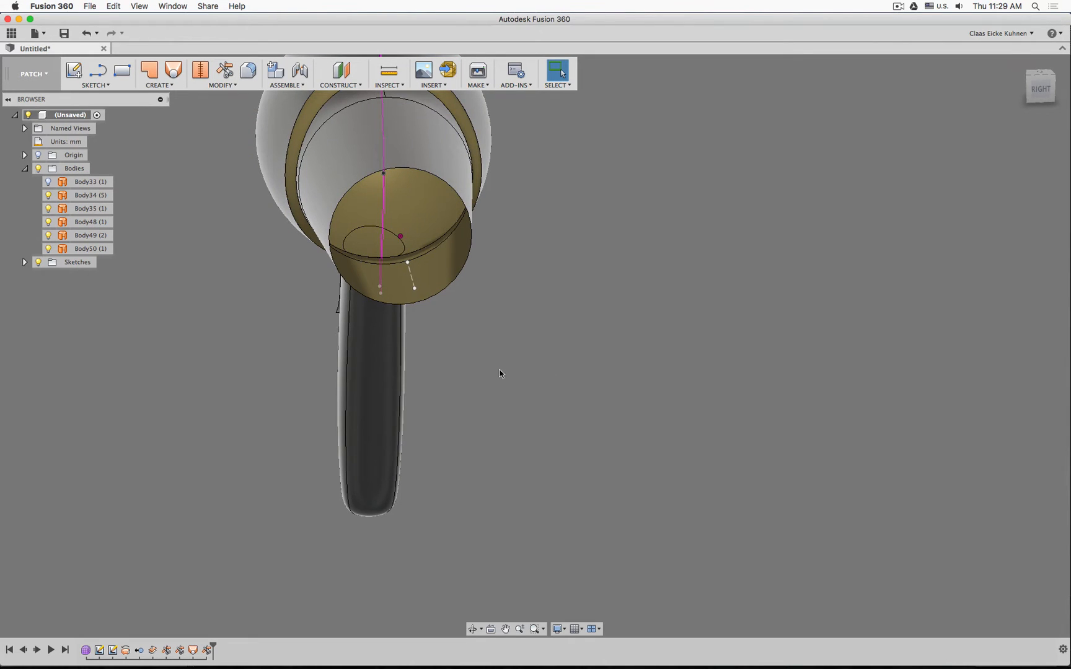
left_click(378, 375)
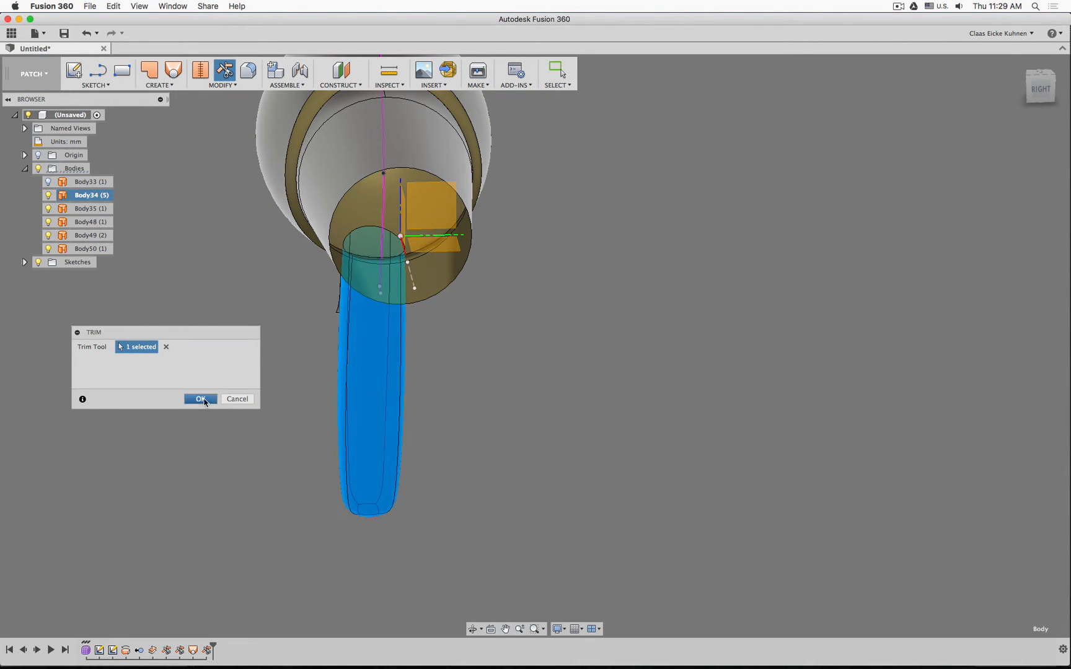
left_click(200, 399)
middle_click_drag(599, 358, 567, 276, "shift")
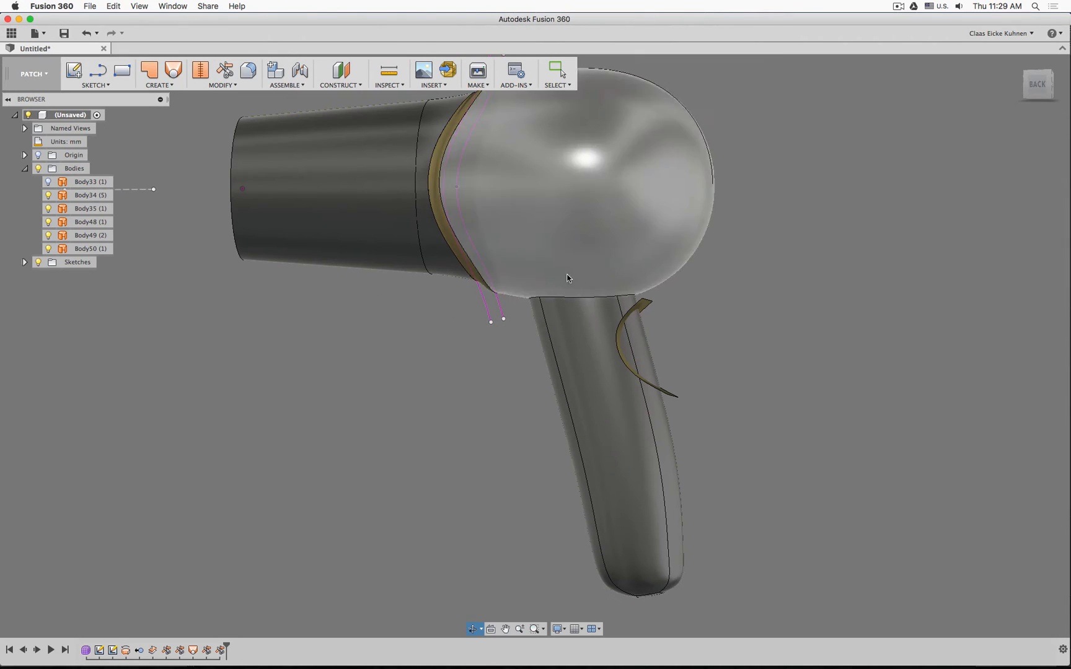
left_click(1041, 84)
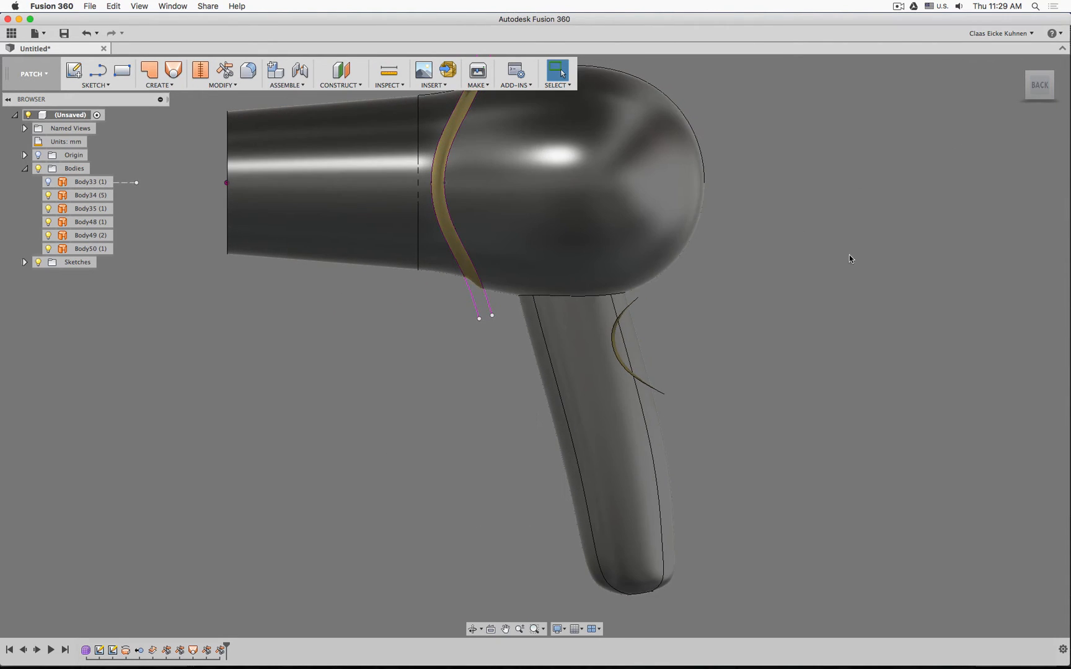
Stitch the handle and the housing surfaces into one body
left_click(200, 70)
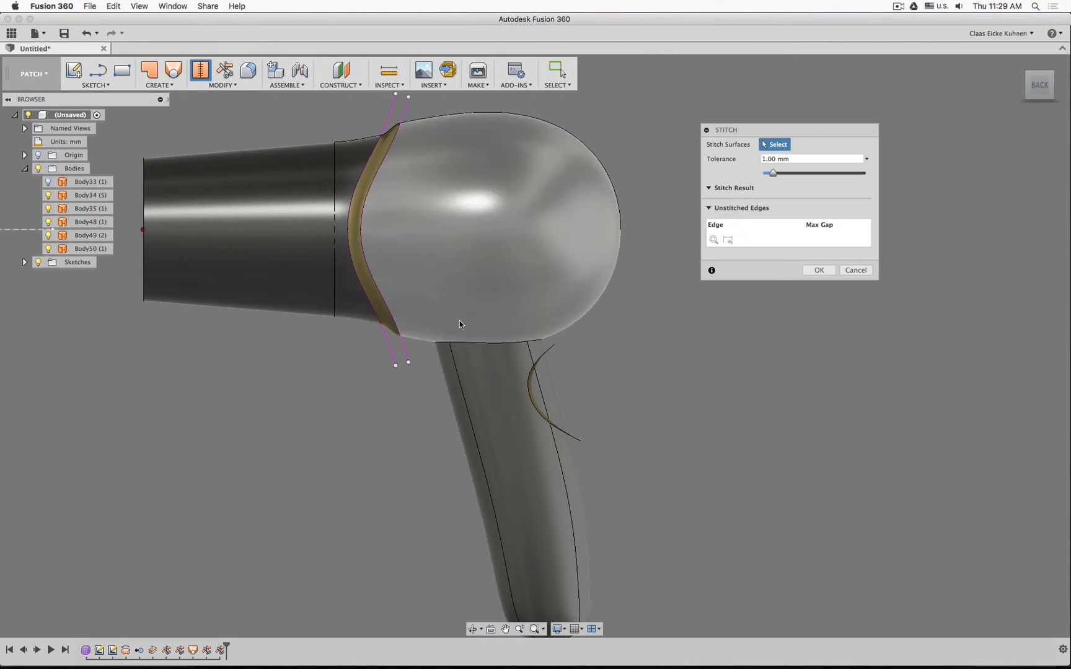
left_click(480, 344)
left_click(556, 317)
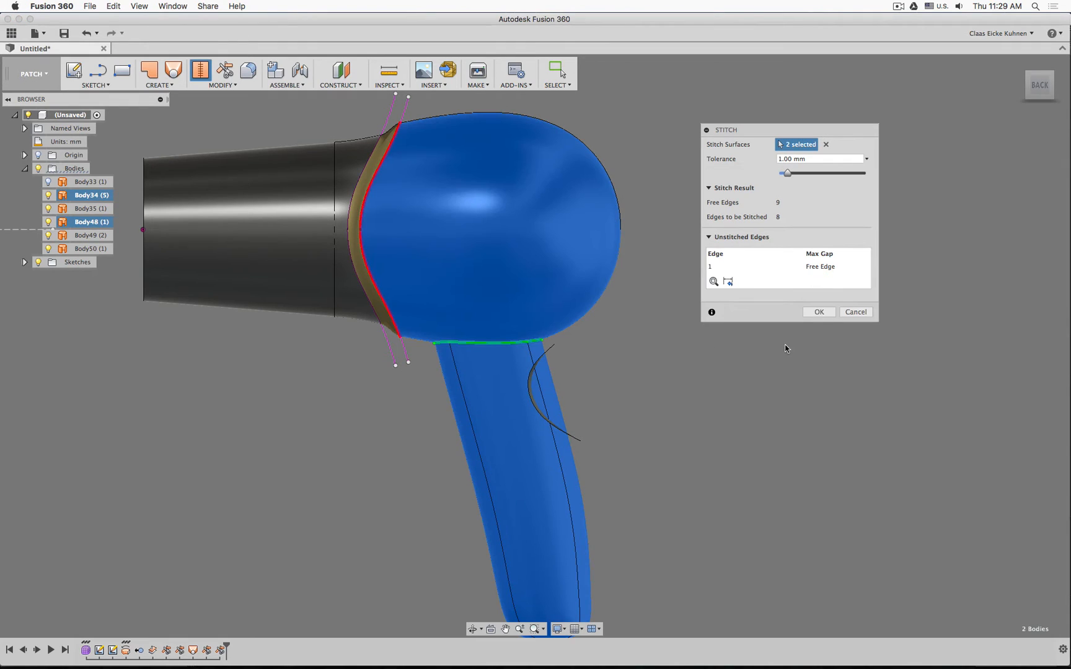
left_click(819, 312)
Try a 10 mm constant-radius G2 fillet on the edge between housing and handle
key("f")
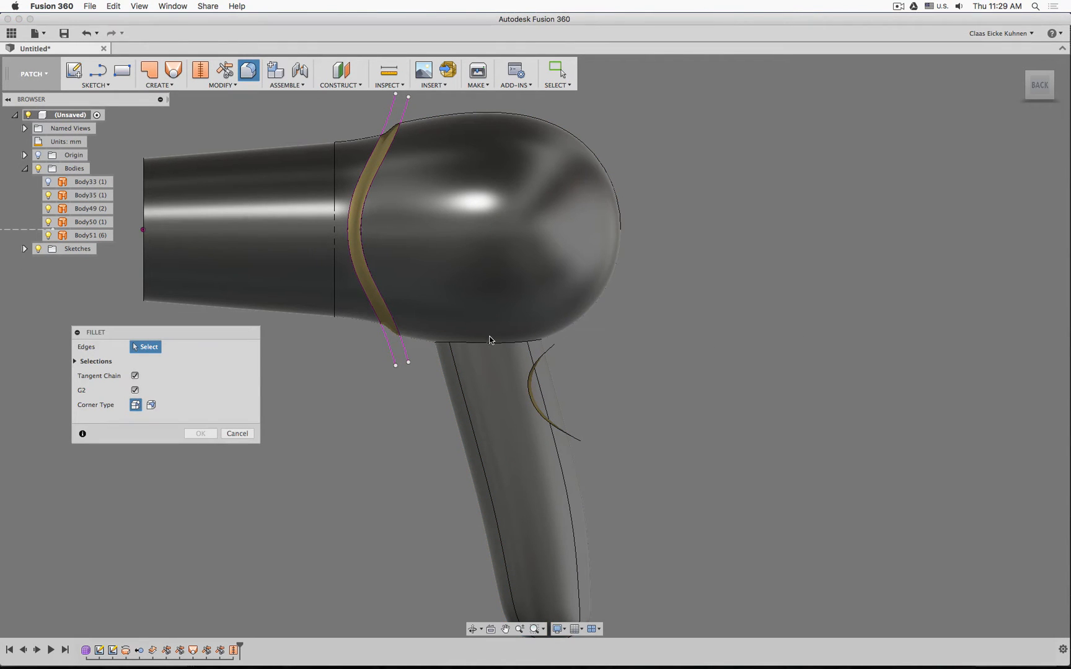
left_click(490, 341)
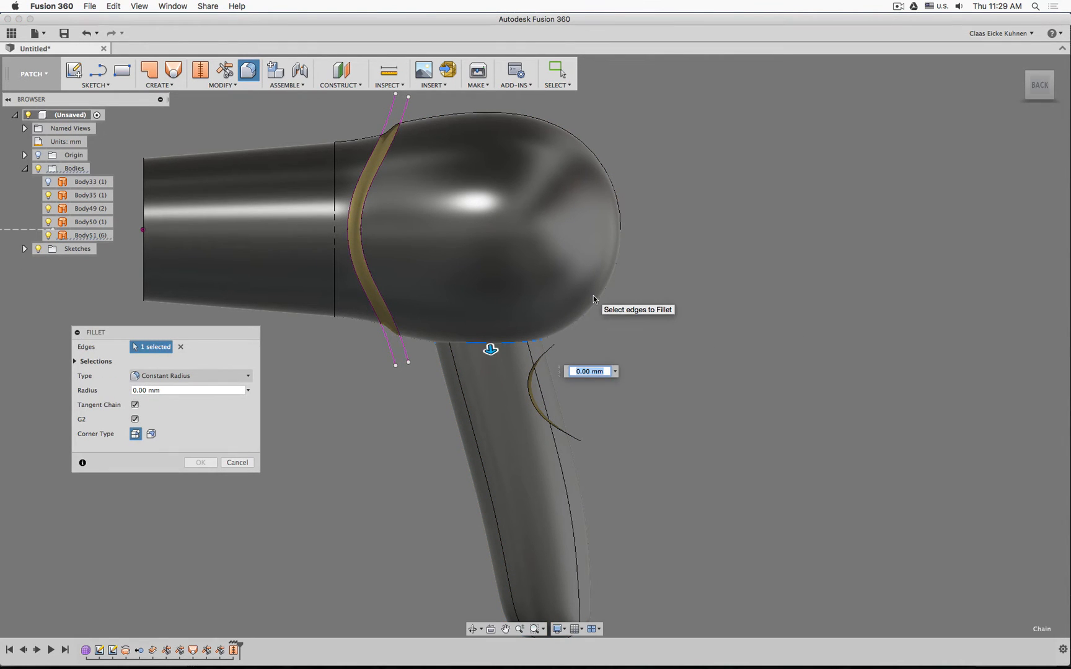
type("10")
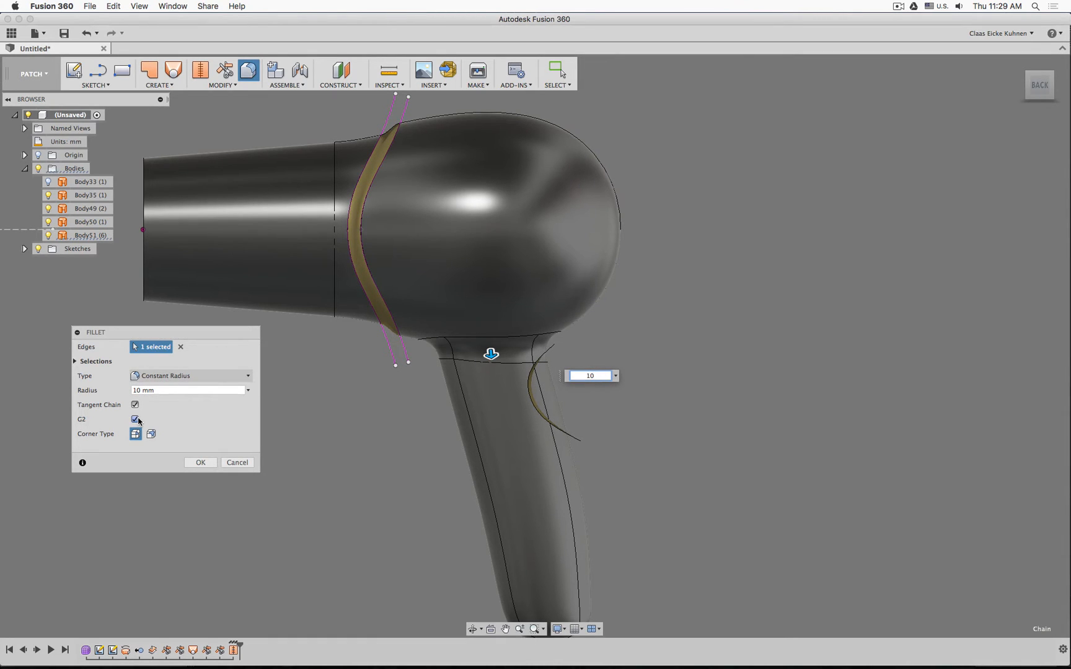
left_click(178, 378)
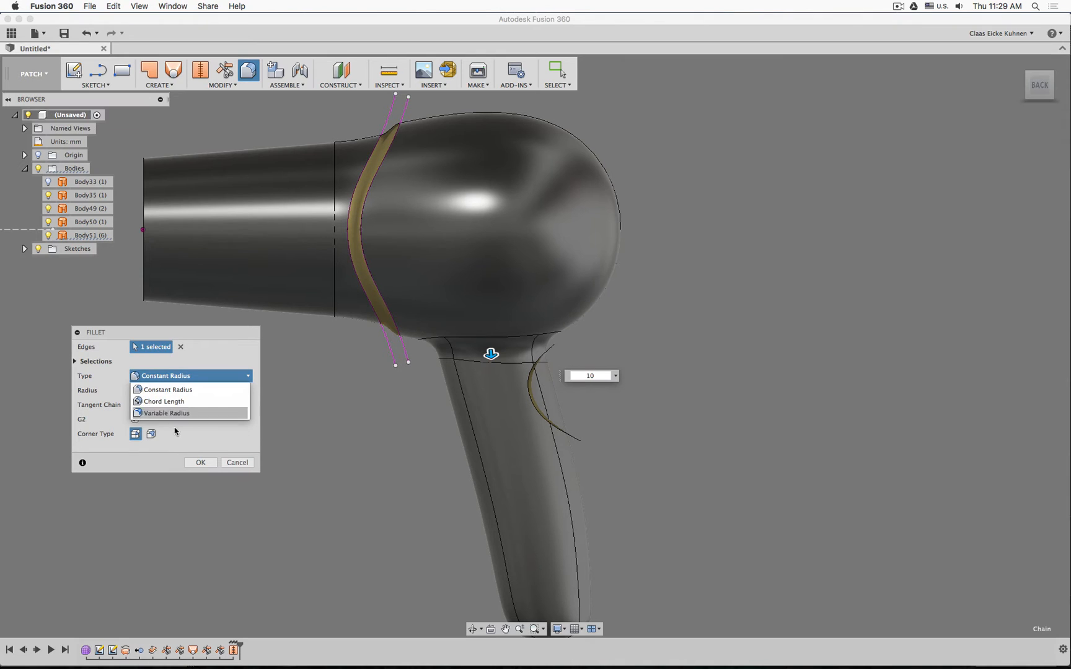
scroll(413, 375, "up", 10)
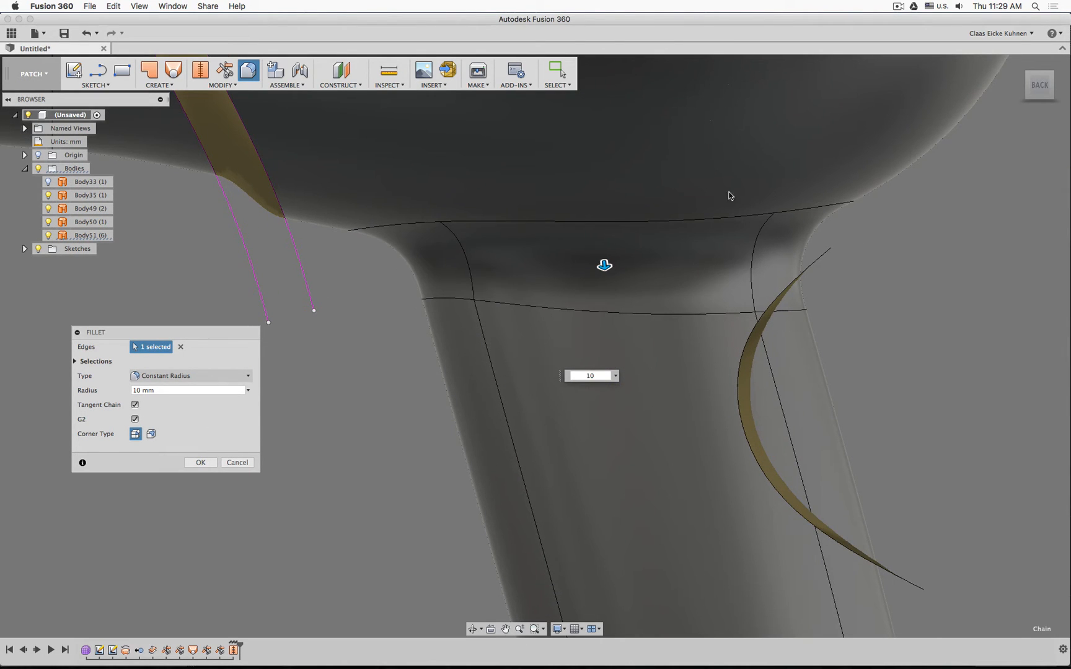
left_click(239, 463)
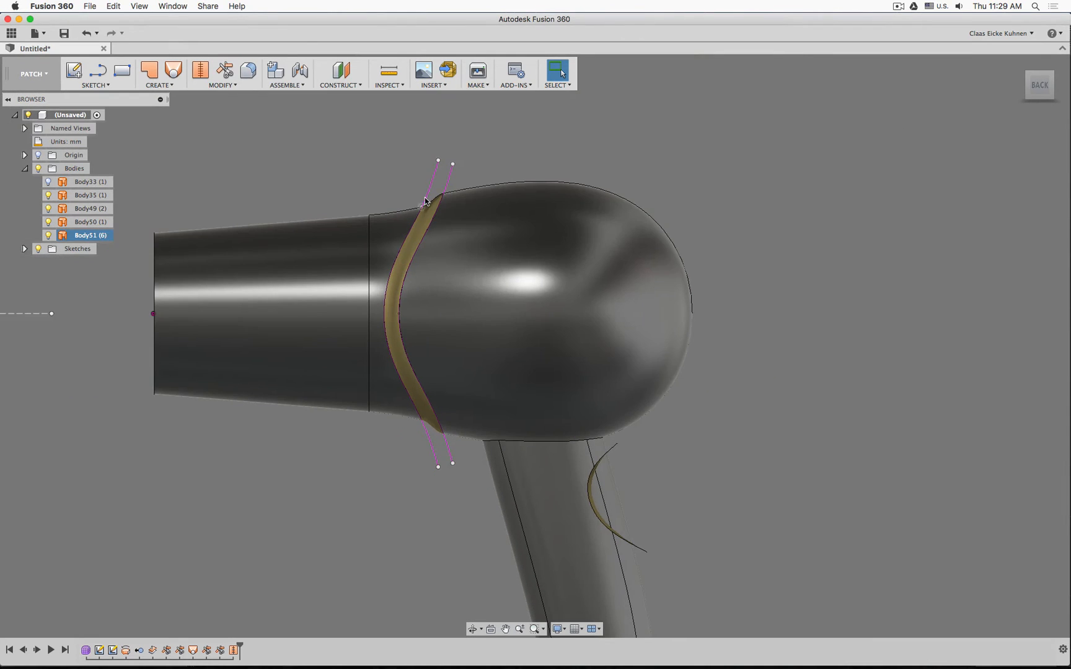
Open Sketch5, which holds the two curves that define the housing gap, for editing
scroll(485, 471, "up", 5)
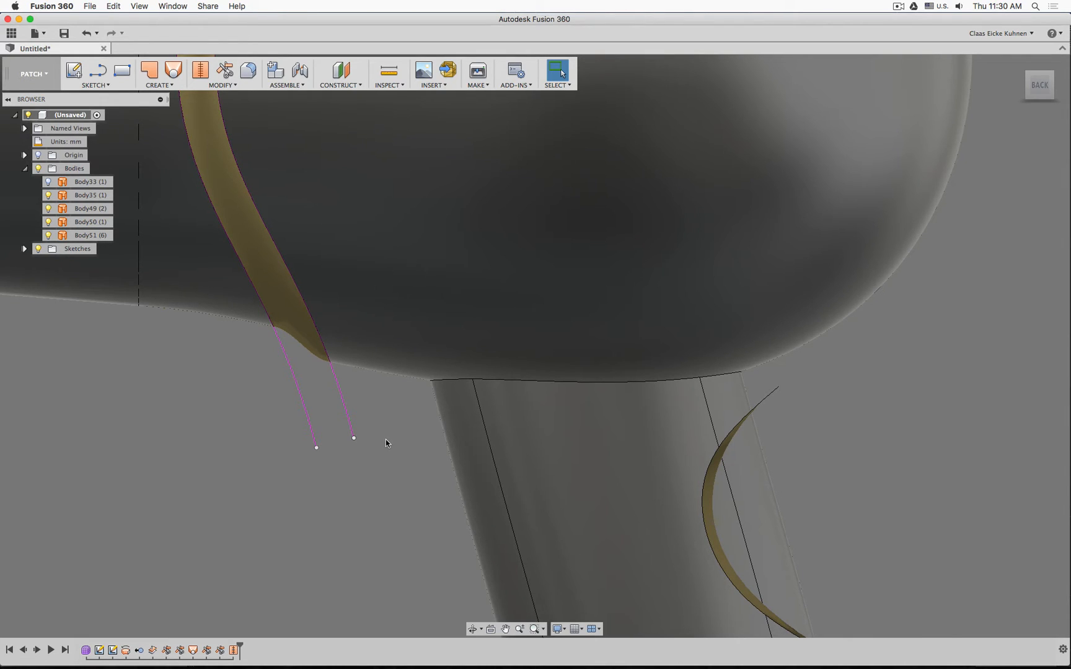
scroll(386, 439, "down", 5)
left_click(350, 423)
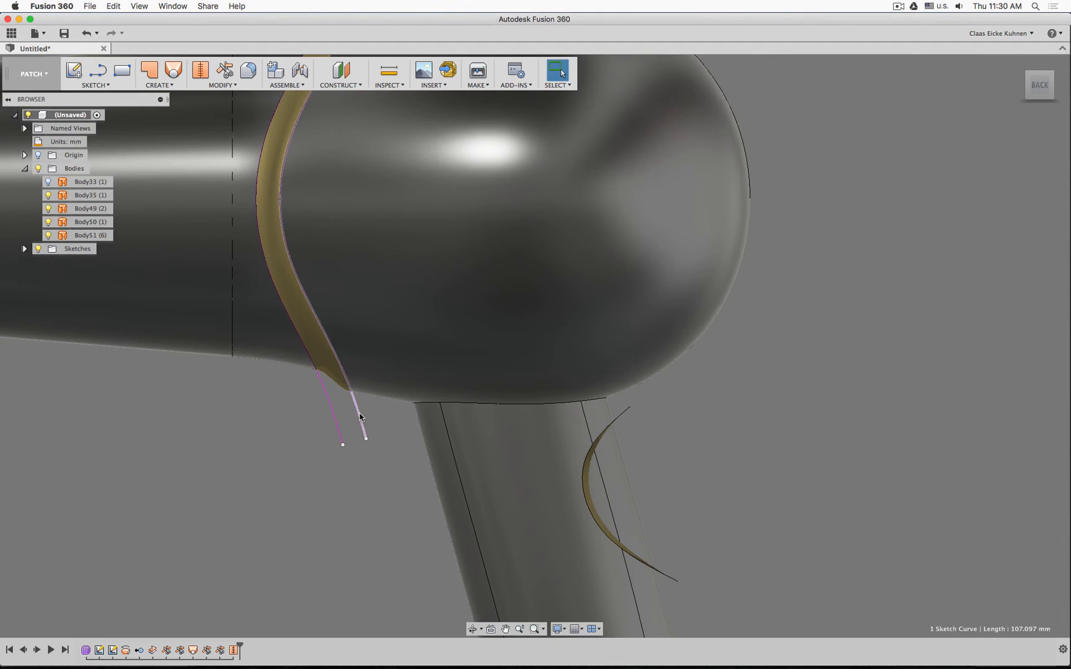
scroll(330, 435, "down", 4)
left_click(334, 432)
middle_click_drag(242, 439, 331, 444)
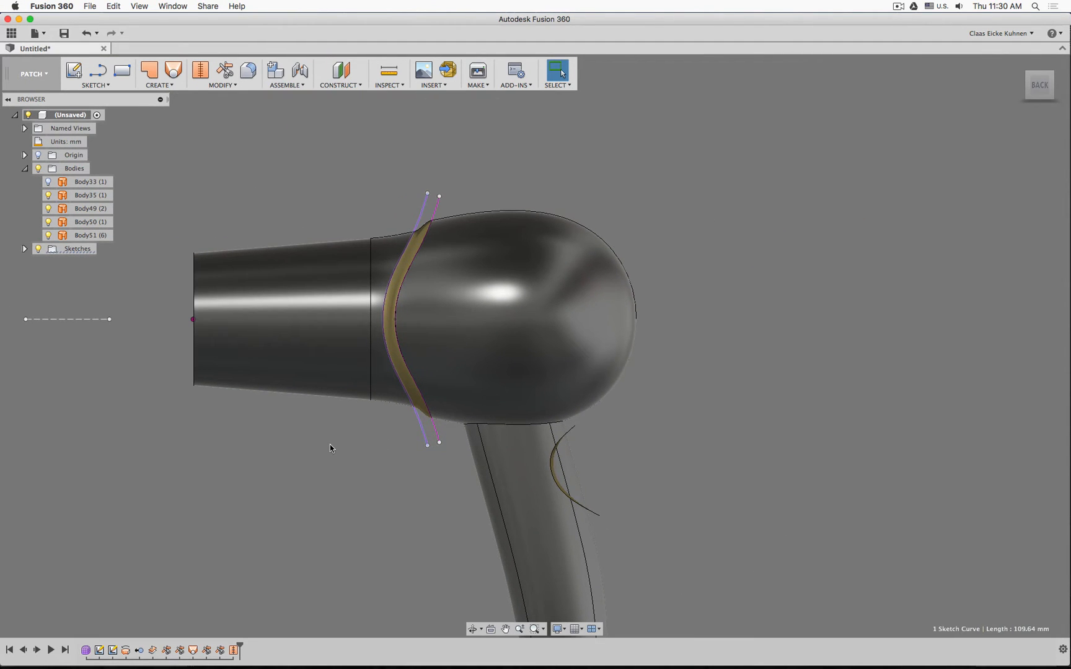
left_click(25, 248)
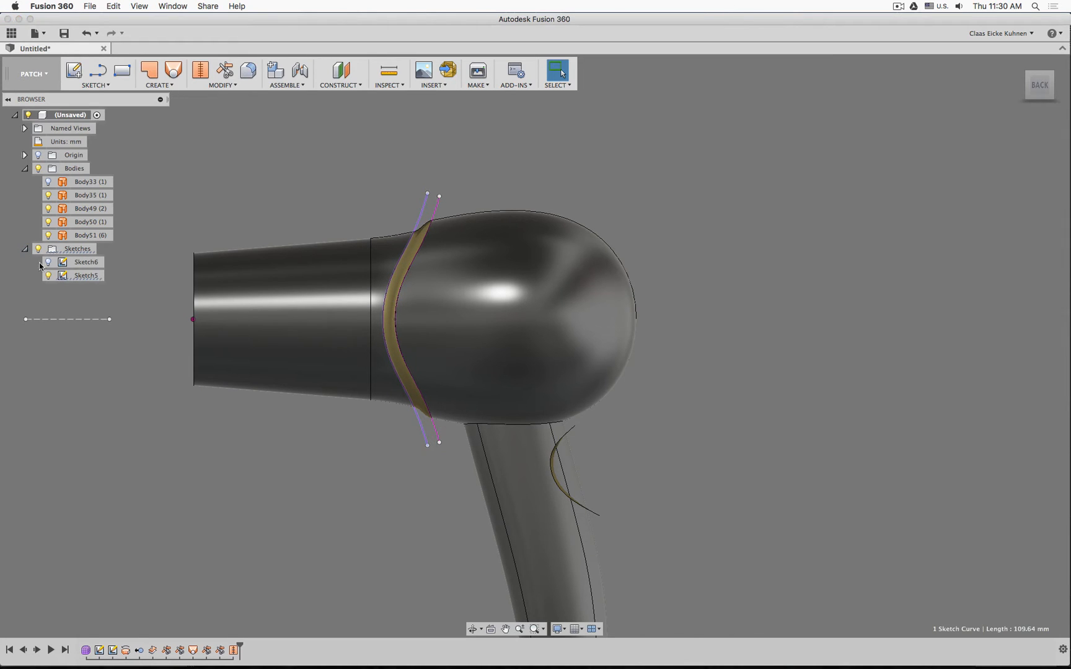
double_click(80, 275)
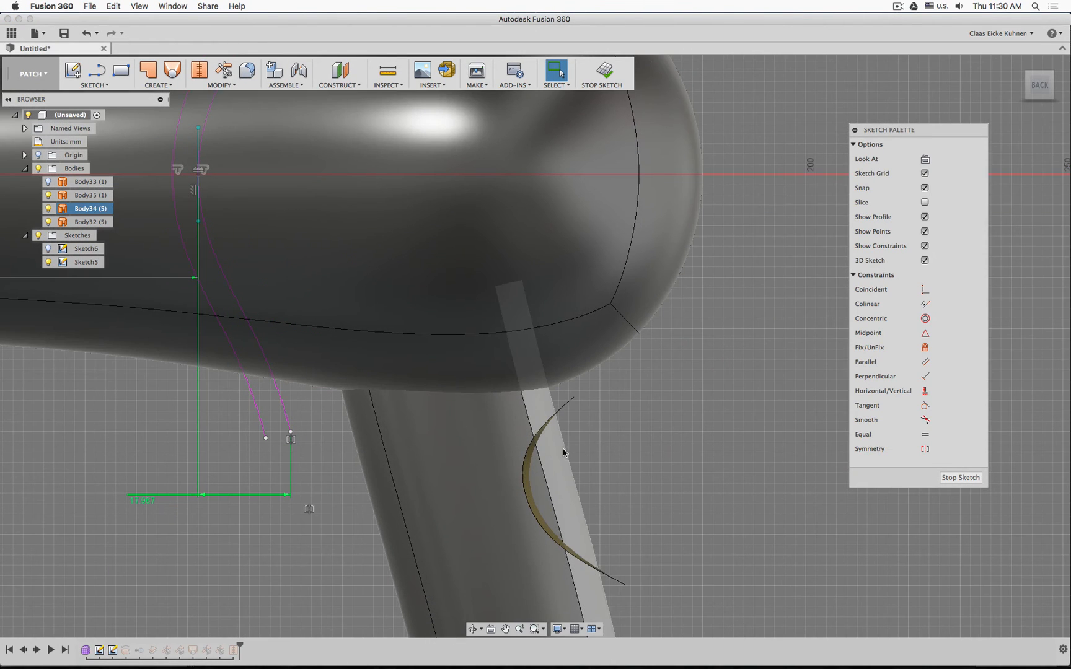
Sketch a slightly slanted line across the handle just below the housing, overhanging the handle's front side
key("l")
left_click(332, 431)
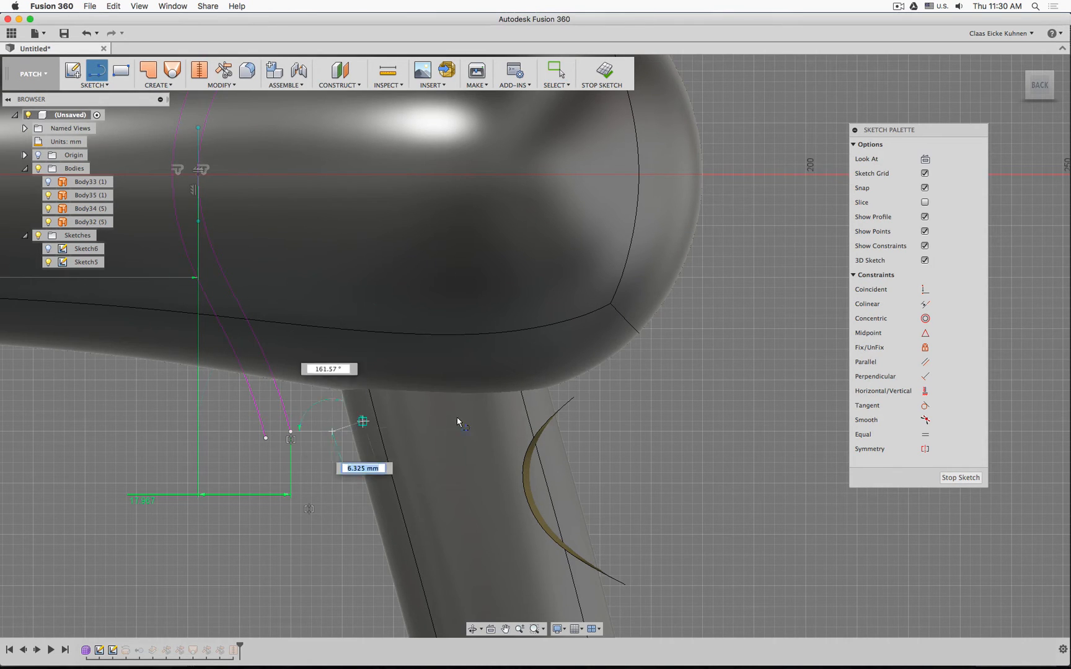
left_click(558, 401)
Sketch a three-point spline arching across the lower housing above the handle, with both ends outside the silhouette, and finish the sketch
key("s")
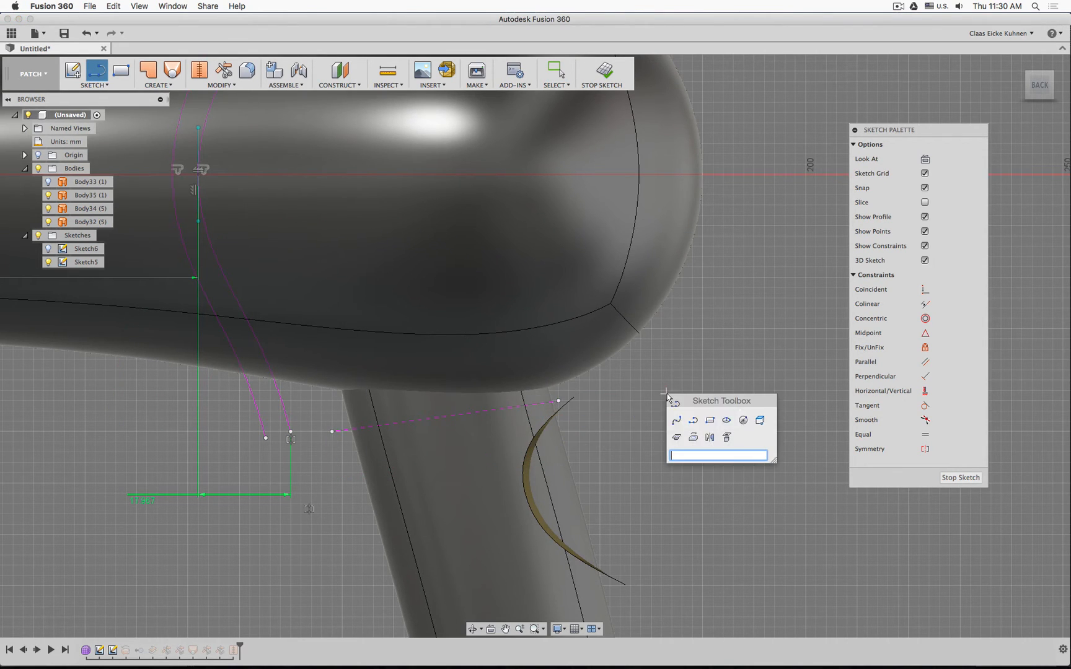
left_click(678, 423)
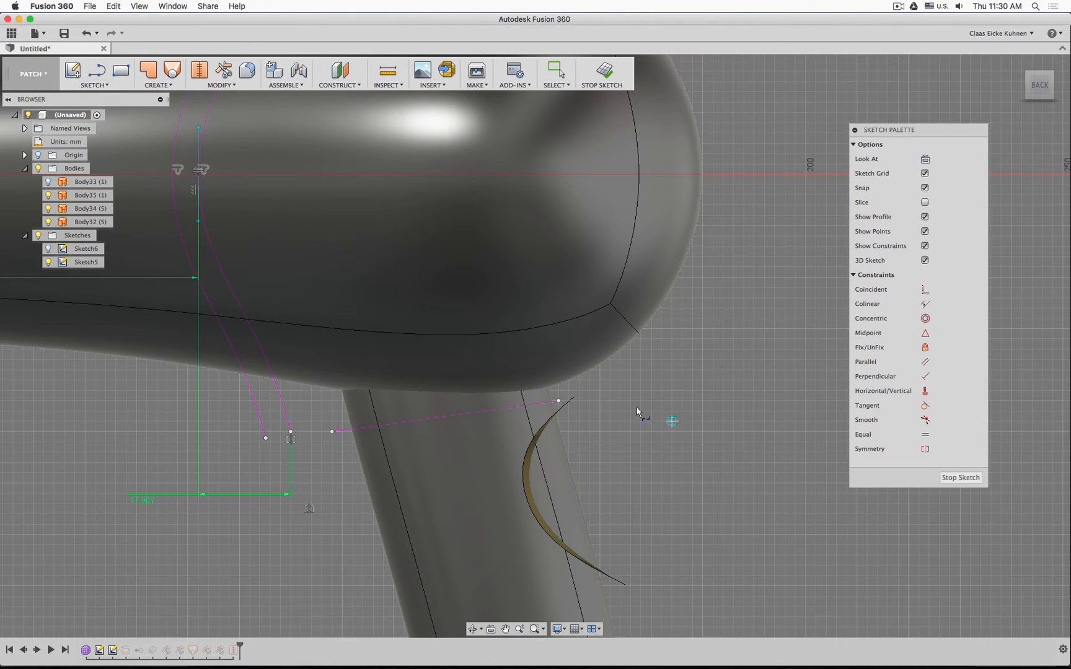
left_click(301, 391)
left_click(435, 339)
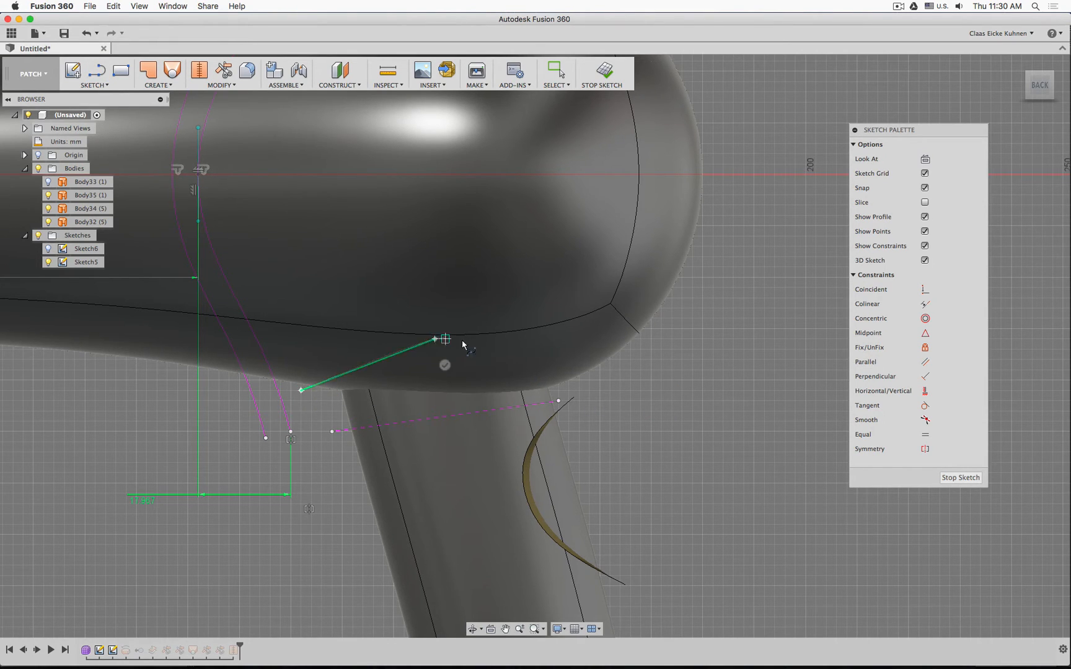
left_click(641, 350)
key("Return")
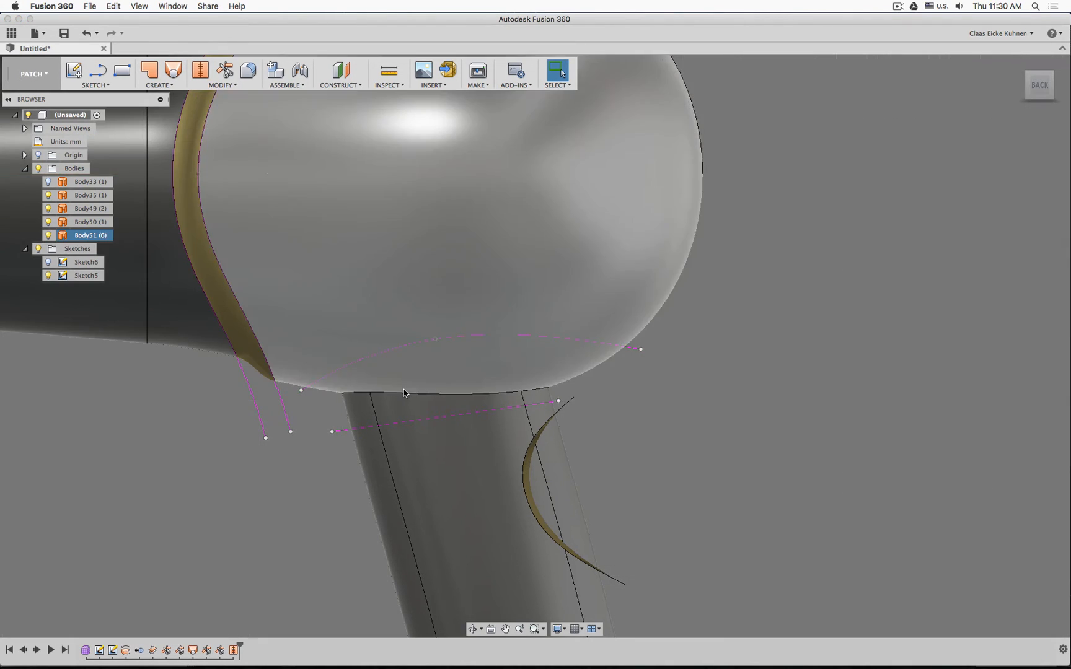
Delete the last two surface trims and the stitch that joined handle and housing from the design history
scroll(184, 557, "down", 2)
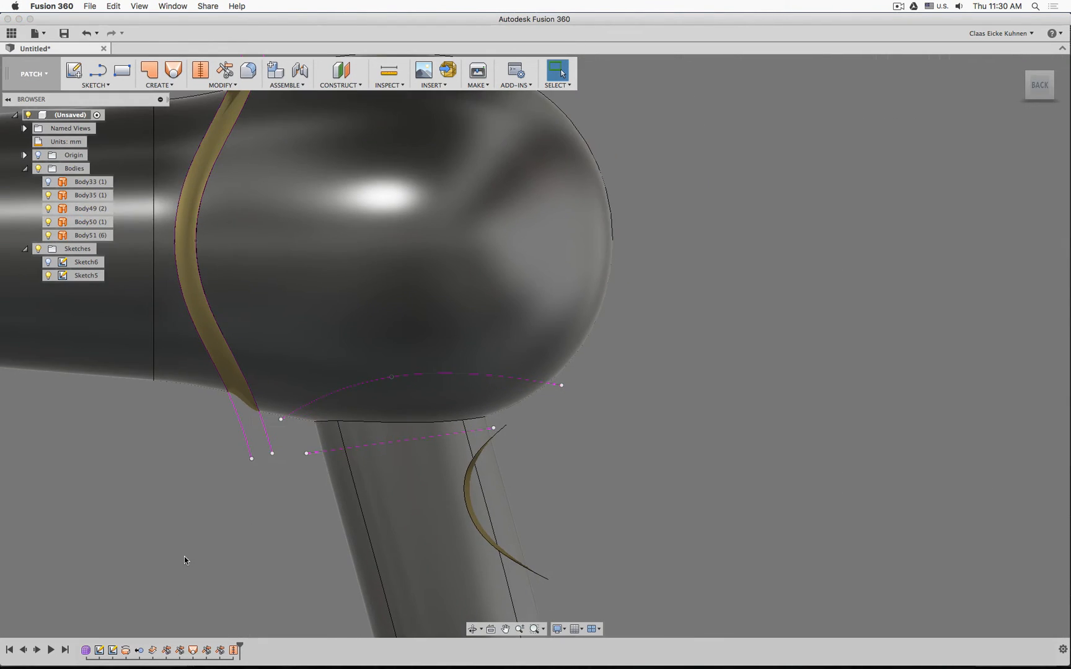
mouse_move(175, 539)
middle_mouse_down("shift")
mouse_move(266, 552)
mouse_move(210, 531)
mouse_move(138, 533)
mouse_move(176, 539)
middle_mouse_up("shift")
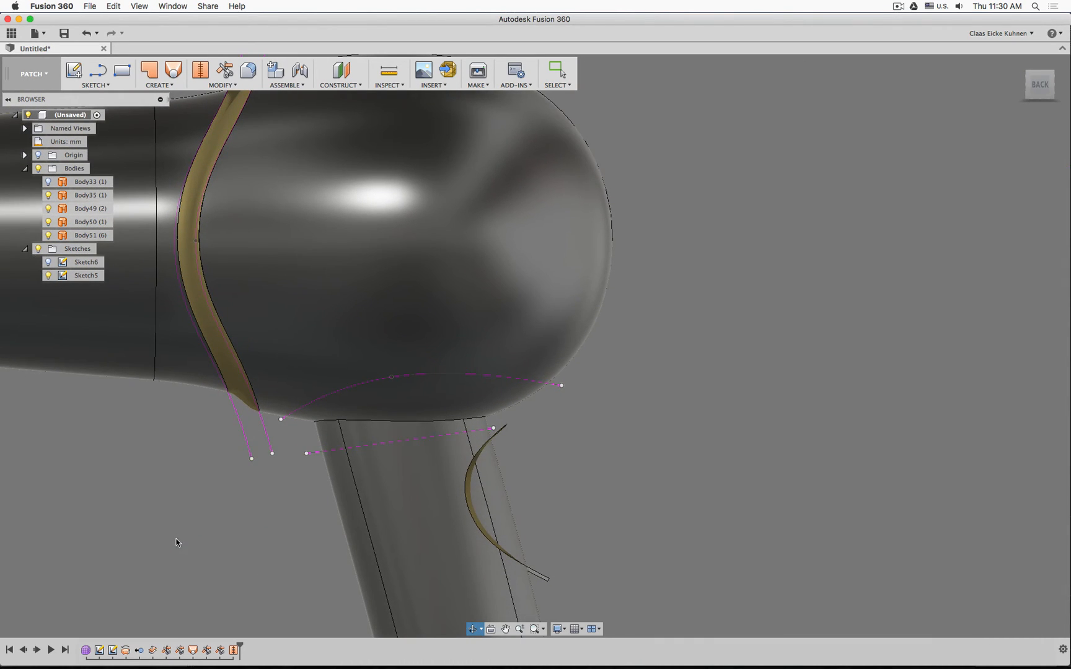
left_click(220, 651)
left_click(206, 650, "shift")
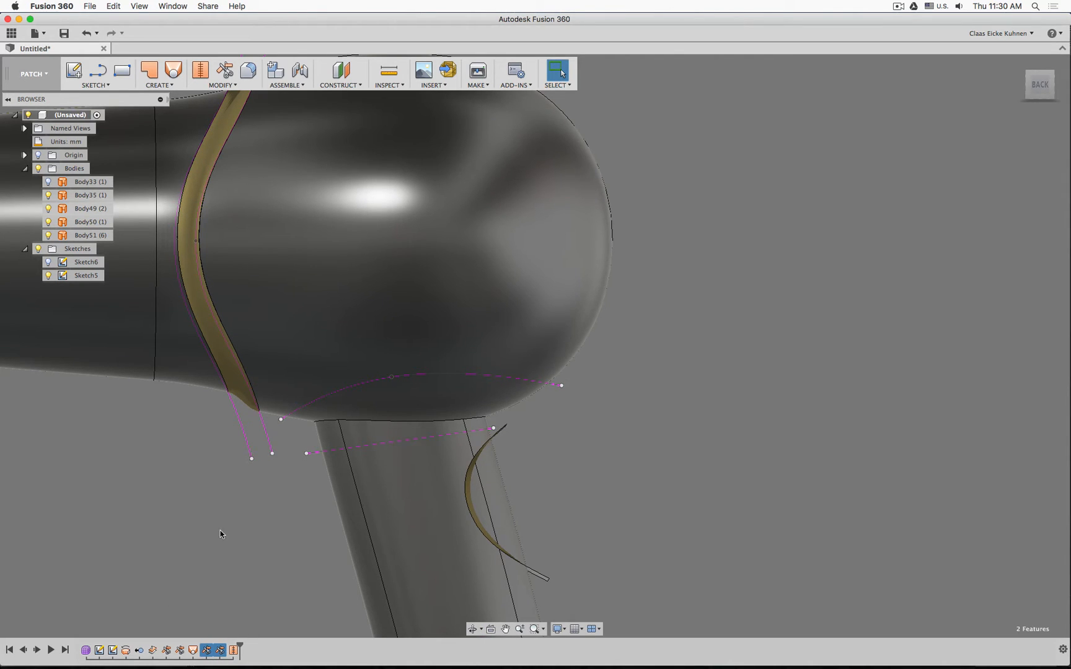
left_click(220, 531)
left_click(235, 651)
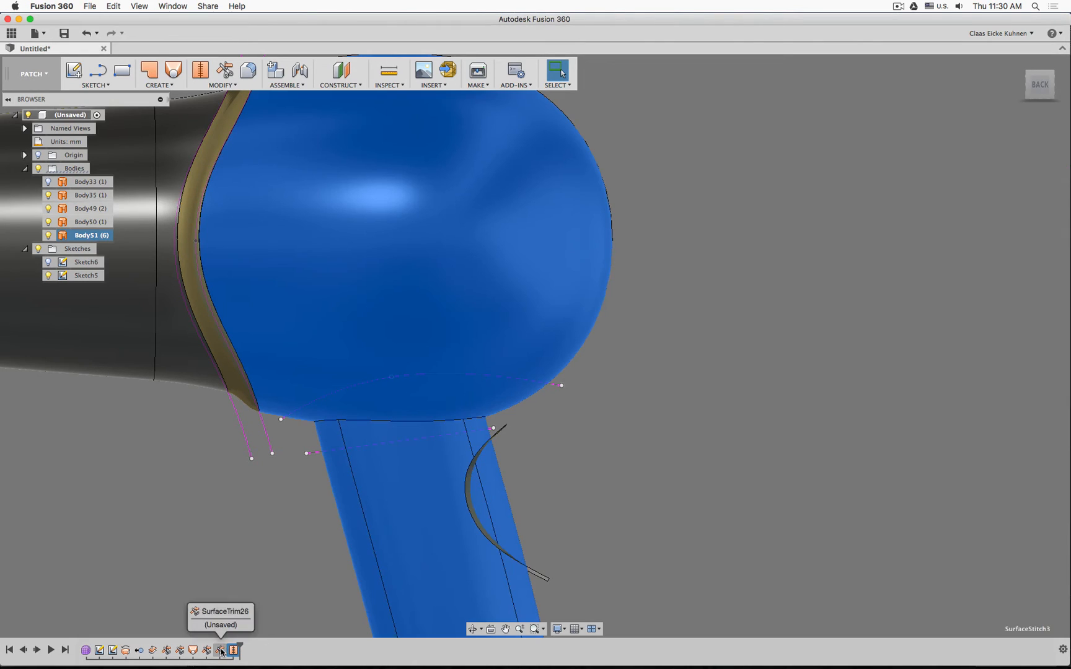
left_click(220, 650, "shift")
left_click(207, 650, "shift")
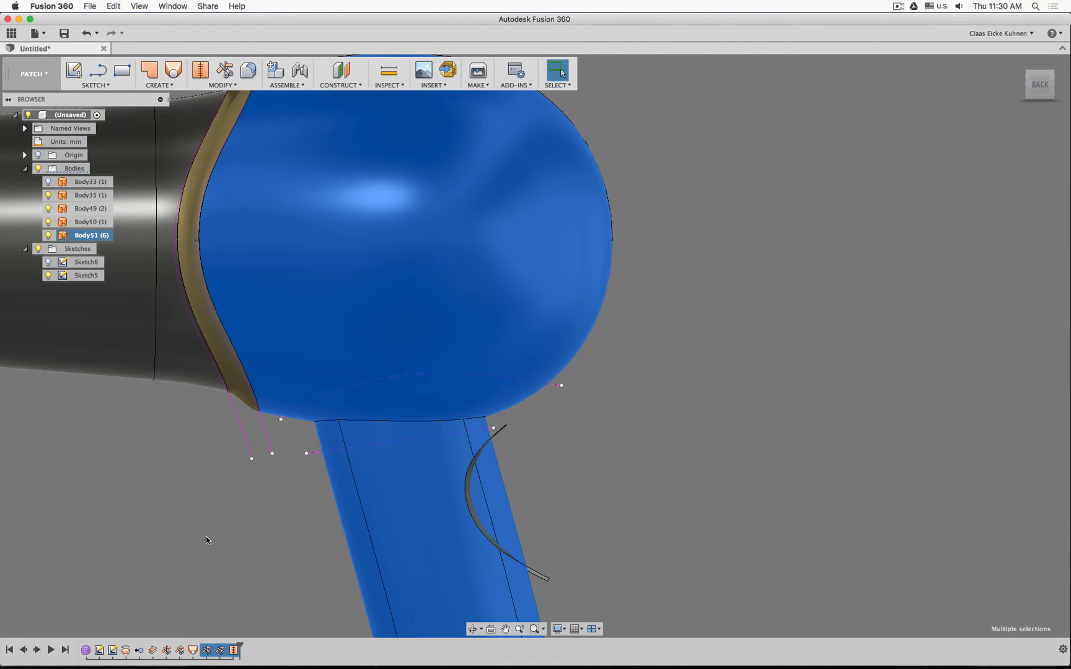
key("Delete")
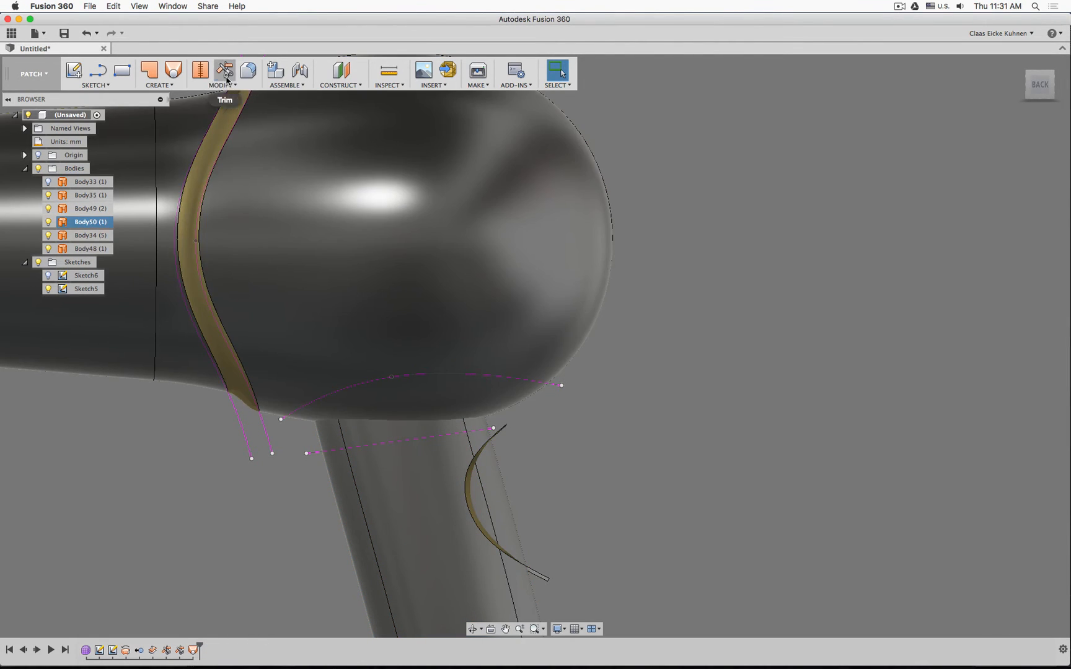
Trim the handle with the slanted sketch line, removing the part above the line
left_click(225, 71)
left_click(311, 452)
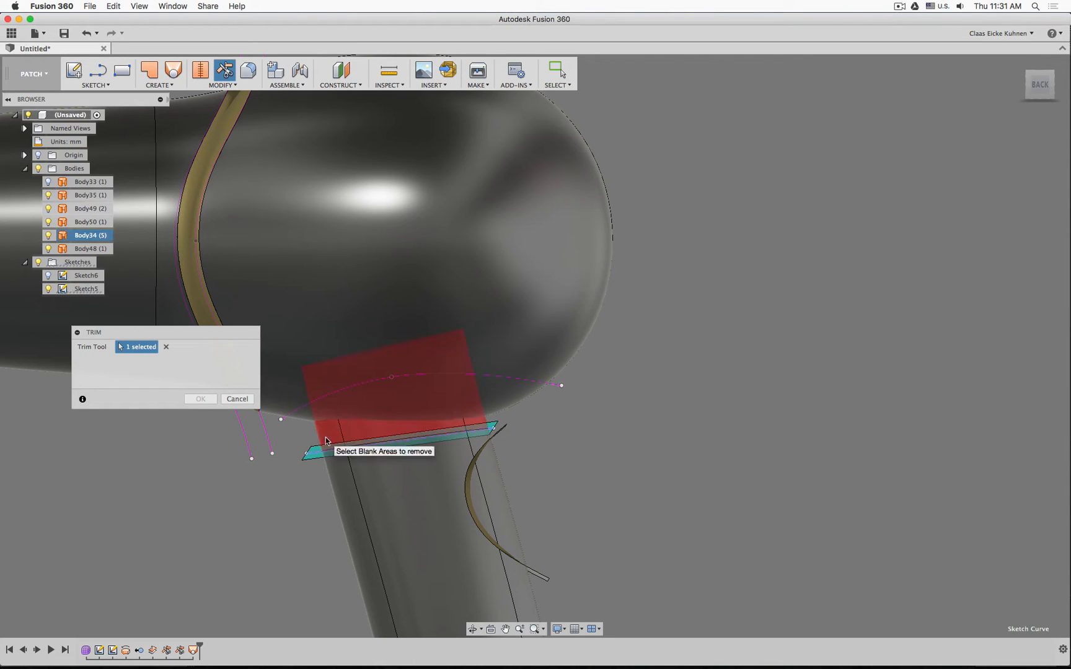
left_click(327, 439)
left_click(200, 399)
Trim the housing with the arched spline, removing the area below the curve
right_click(245, 520)
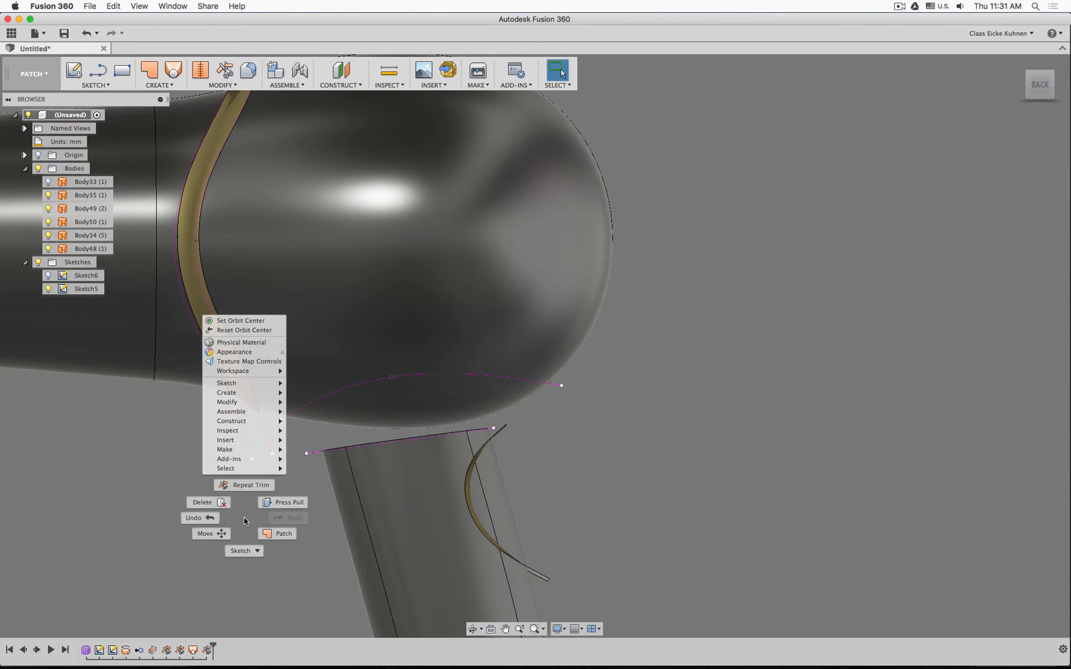
left_click(251, 484)
left_click(375, 418)
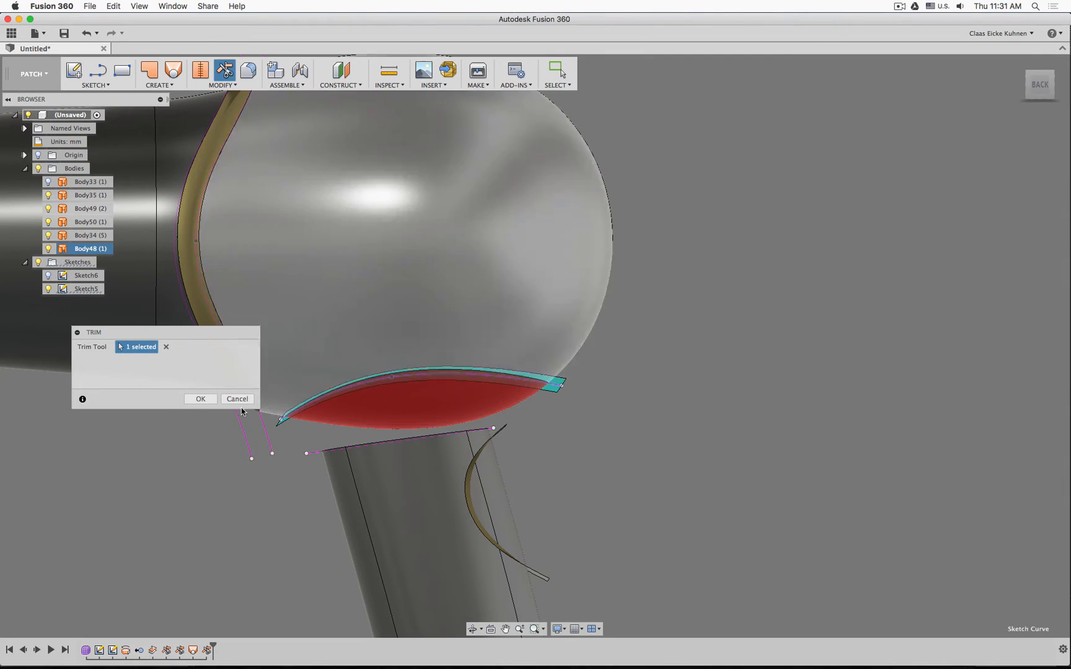
left_click(201, 399)
Set up a loft from the housing's trimmed edge to the handle's top edge, with Smooth continuity at both profiles
middle_click_drag(215, 474, 189, 459, "shift")
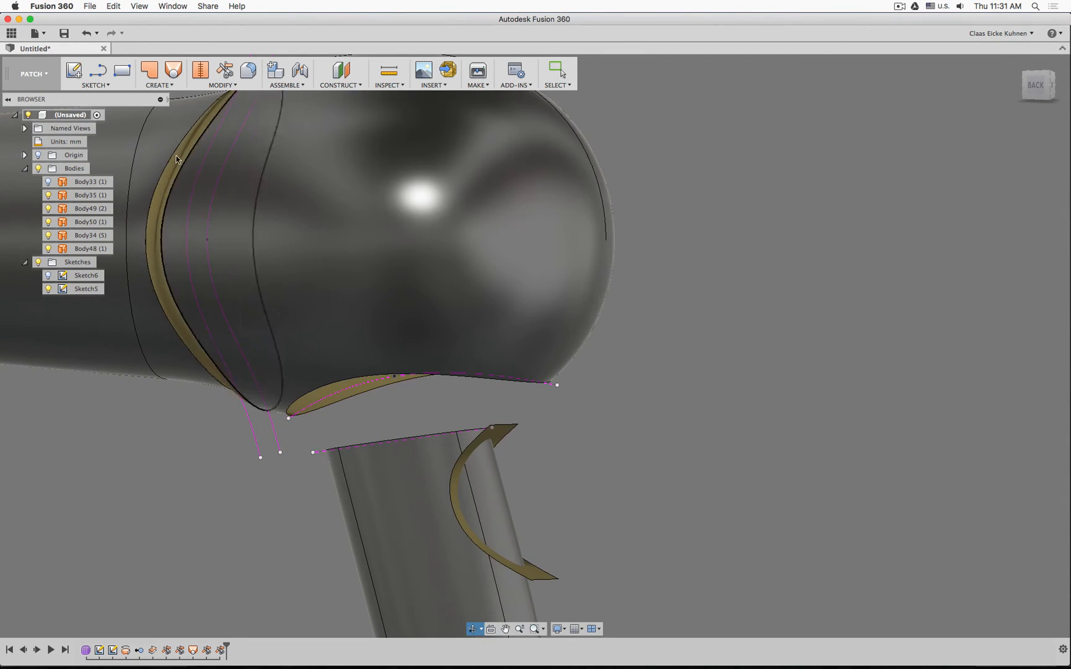
left_click(173, 70)
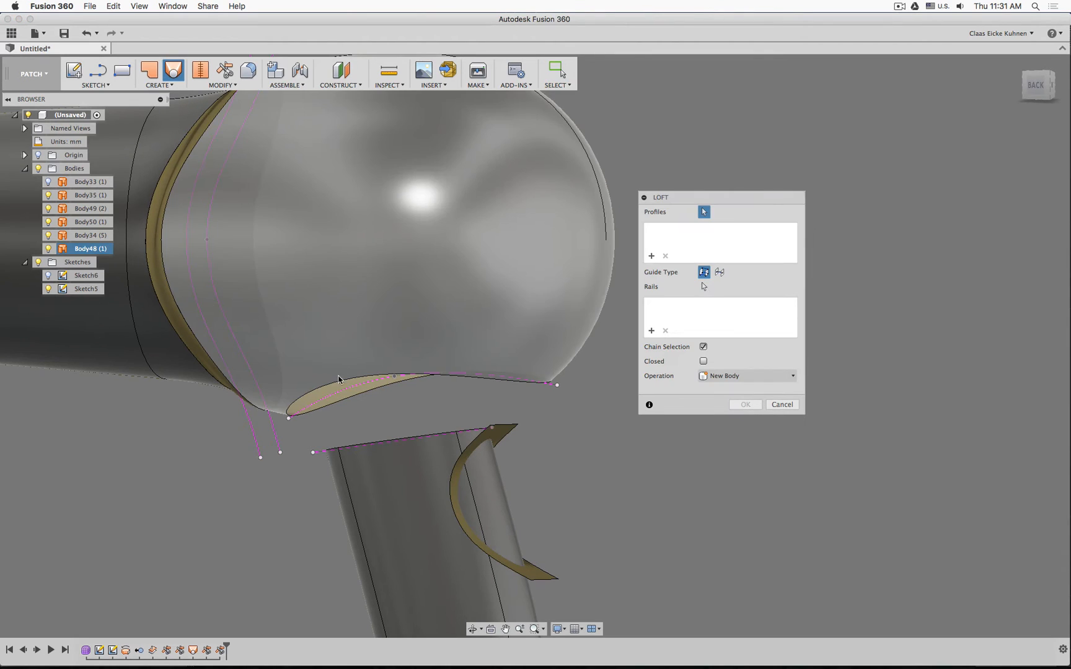
left_click(365, 379)
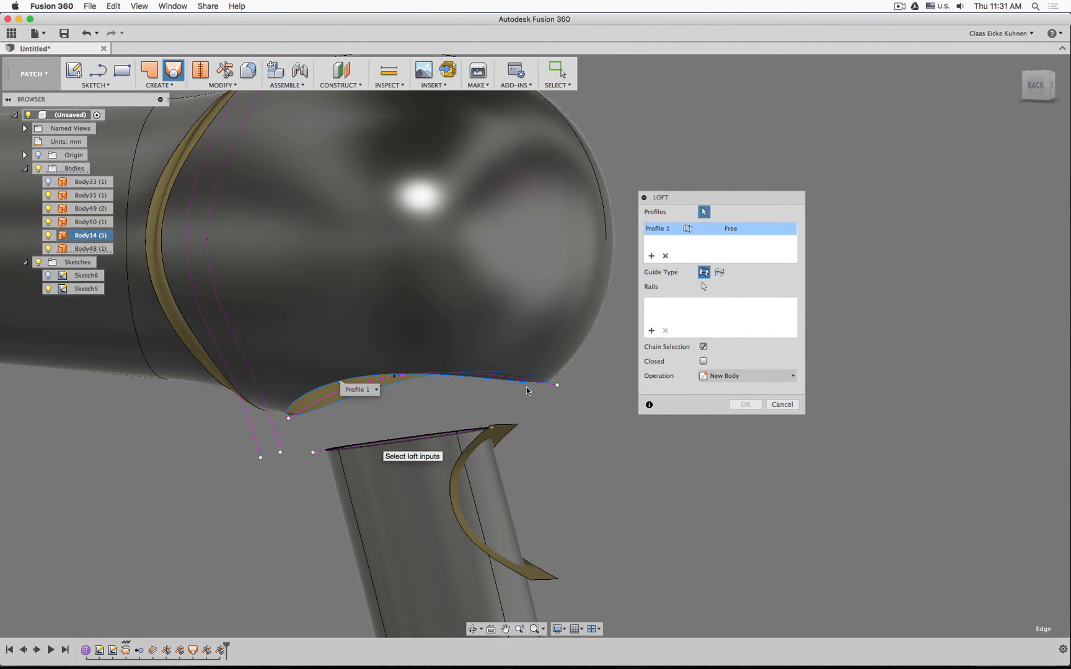
left_click(375, 445)
left_click(757, 244)
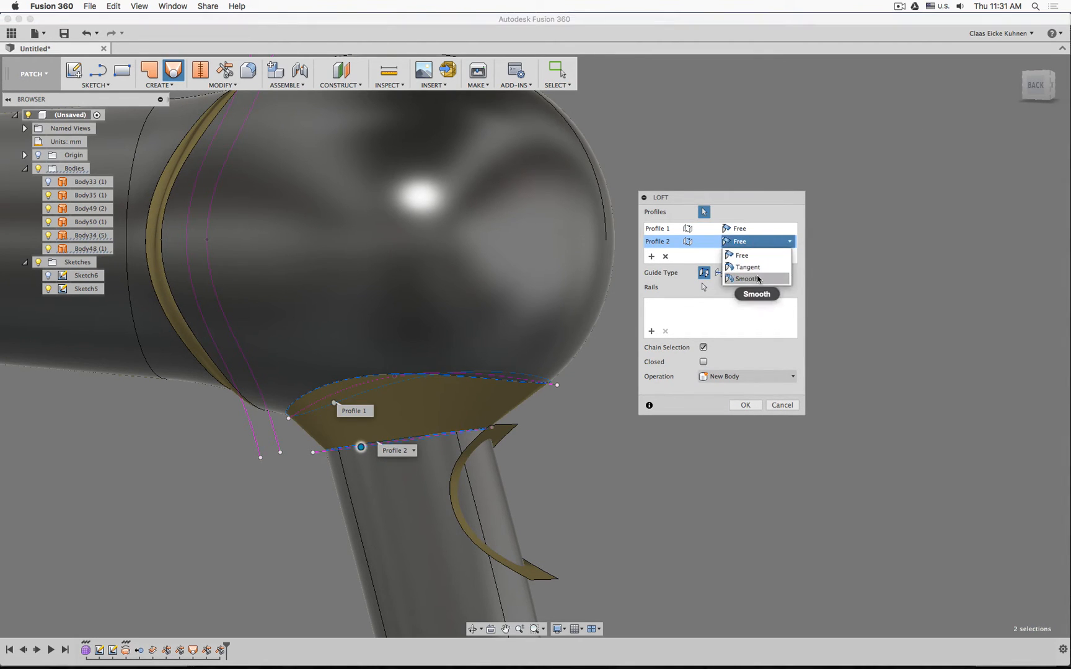
left_click(751, 278)
left_click(744, 230)
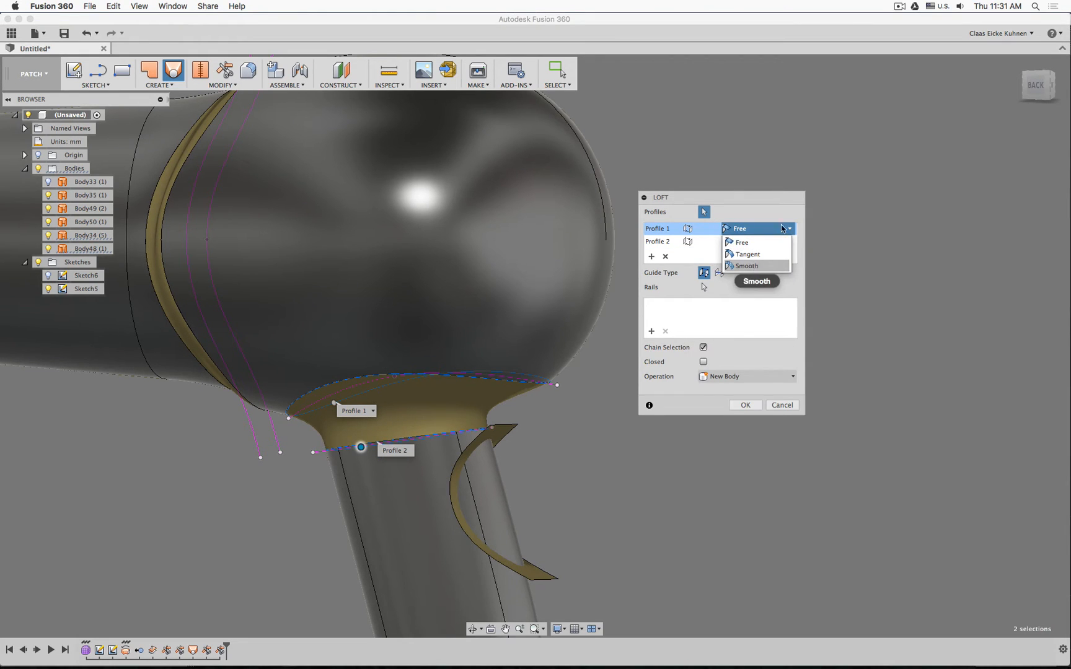
left_click(757, 266)
Raise the tangency weight at the housing profile to about 1.74 and finish the loft as a new body
left_click(1037, 86)
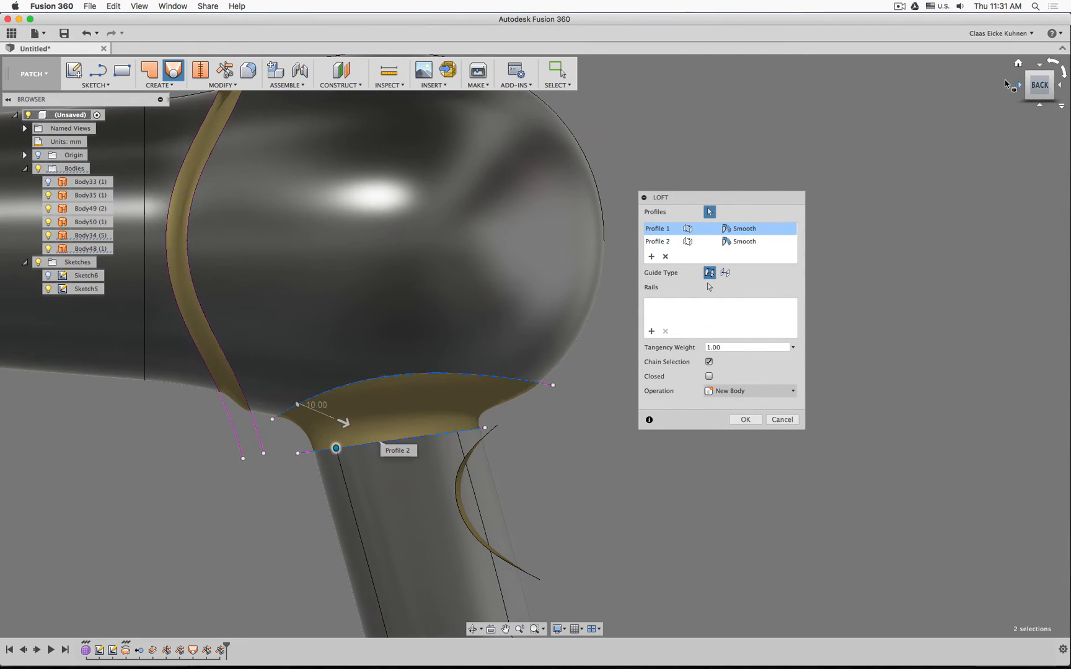
scroll(301, 457, "up", 5)
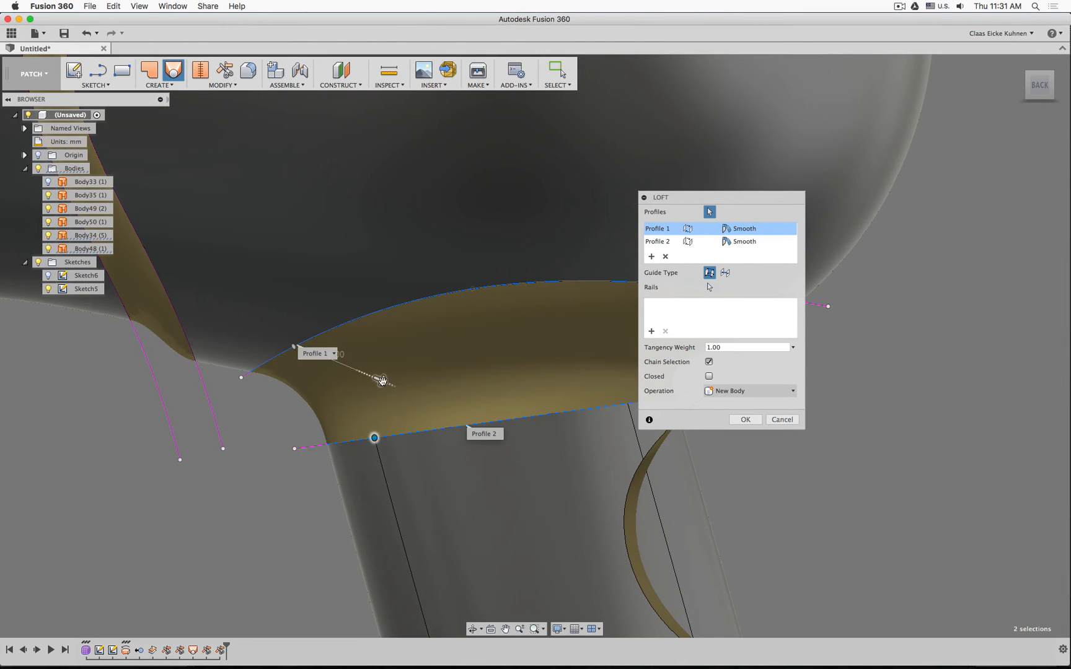
left_click_drag(382, 381, 438, 405)
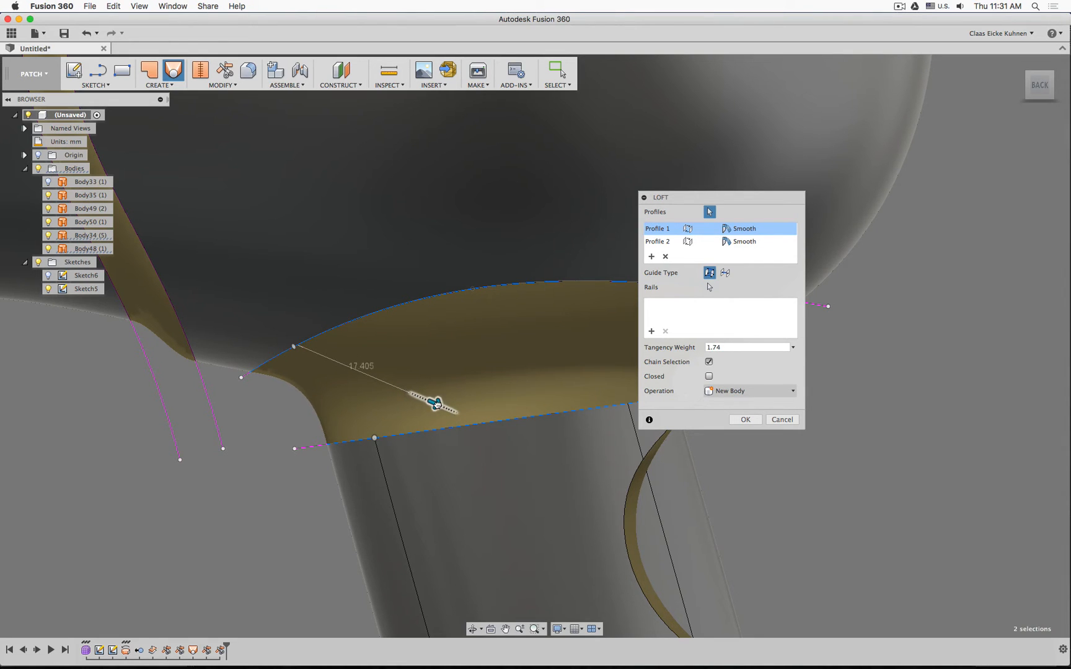
scroll(309, 512, "down", 5)
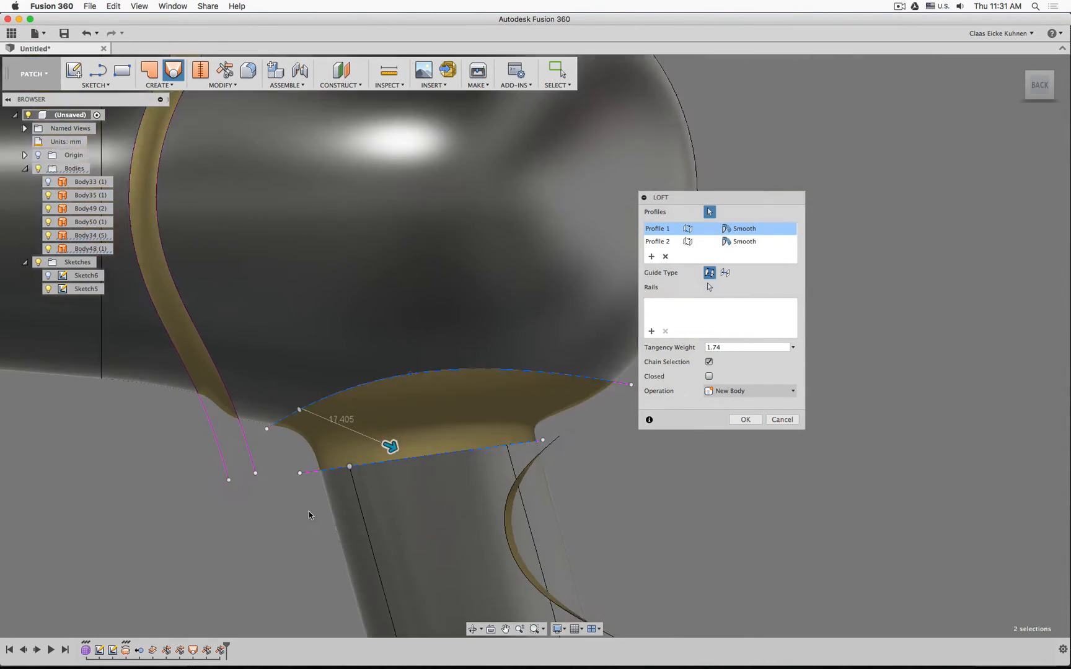
scroll(309, 511, "down", 1)
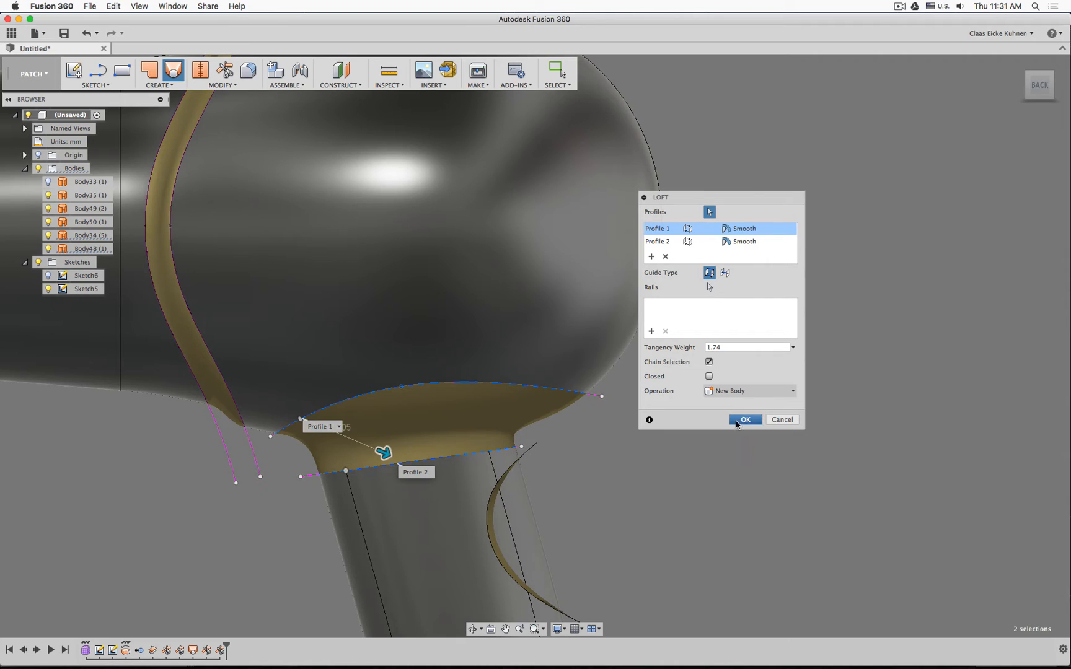
key("Return")
Move the housing spline's nozzle-side end point slightly toward the nozzle, to about X -99.9, Z -41.9 mm
middle_click_drag(610, 451, 785, 382)
scroll(727, 365, "up", 3)
scroll(727, 365, "up", 3)
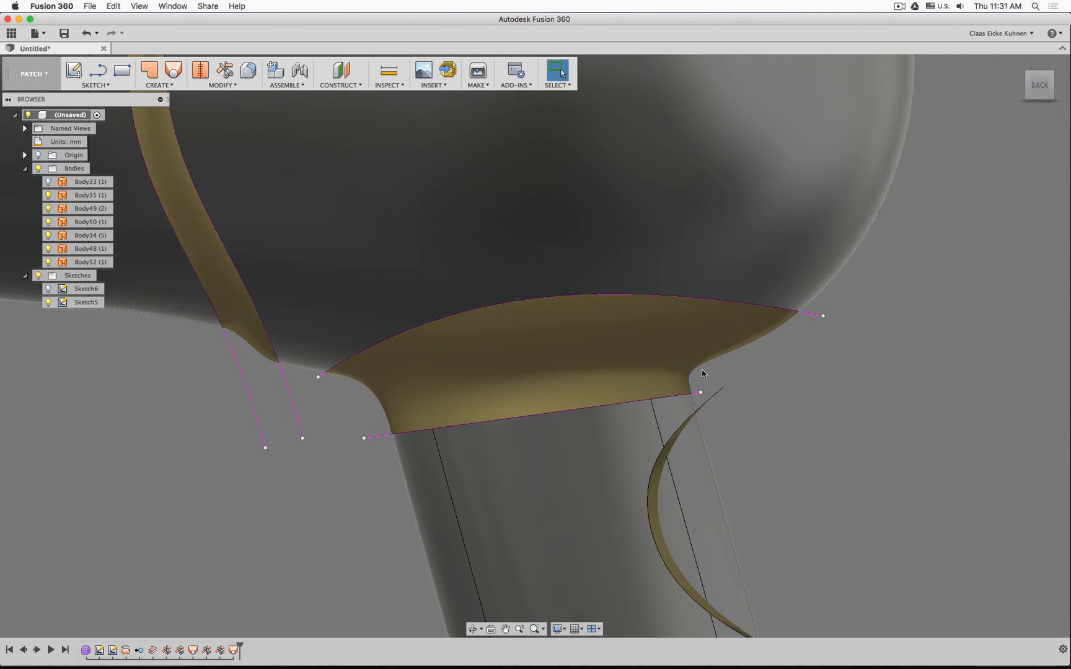
scroll(334, 391, "up", 2)
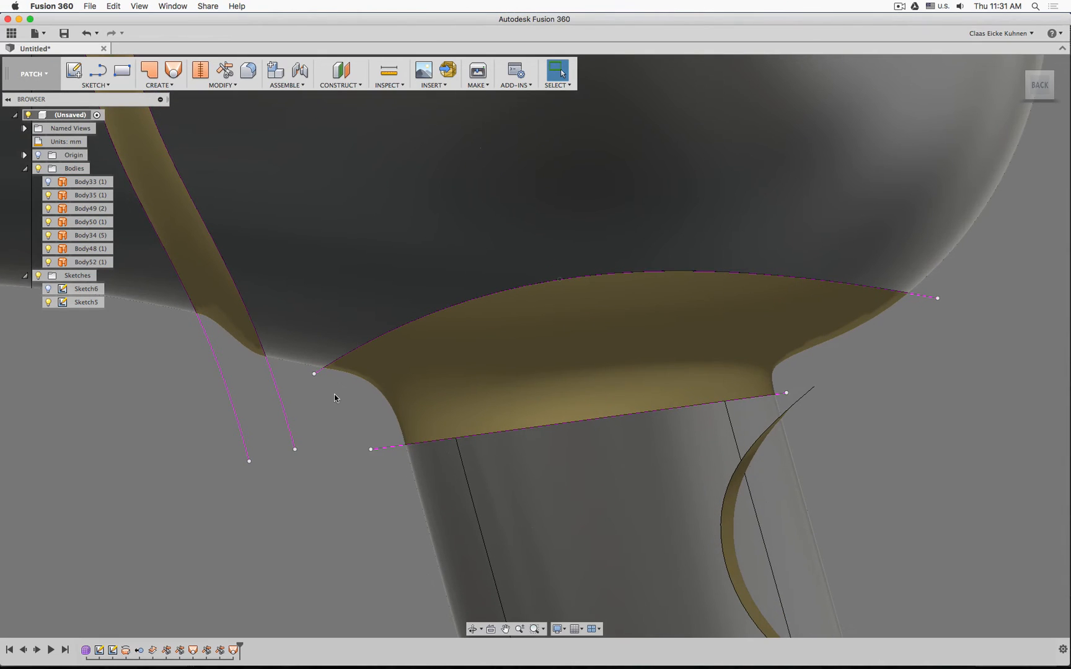
left_click_drag(311, 375, 295, 373)
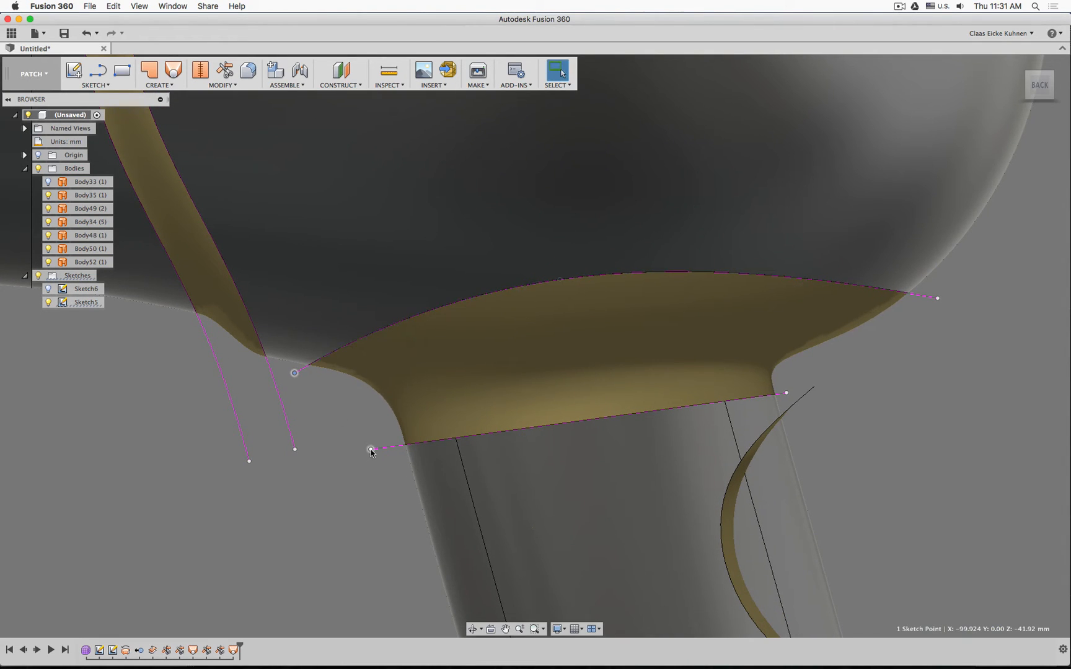
Lower both end points of the handle's trim line and raise the spline's rear end point to about X -165.7, Z -32.8 mm
left_click_drag(371, 448, 383, 468)
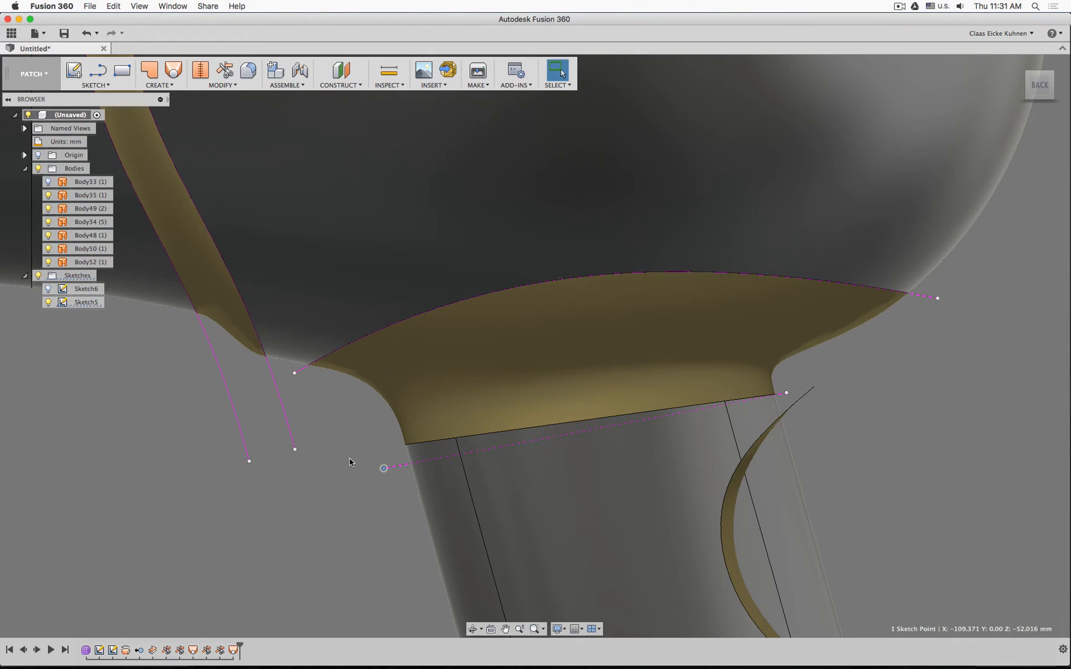
middle_click_drag(474, 448, 430, 452)
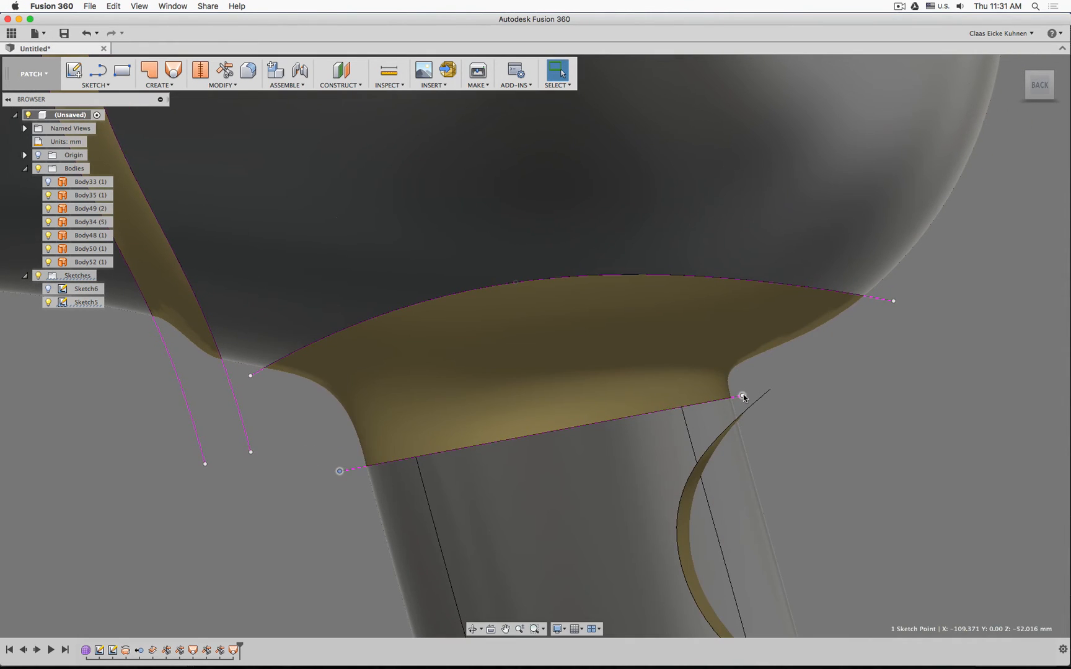
left_click_drag(743, 408, 743, 410)
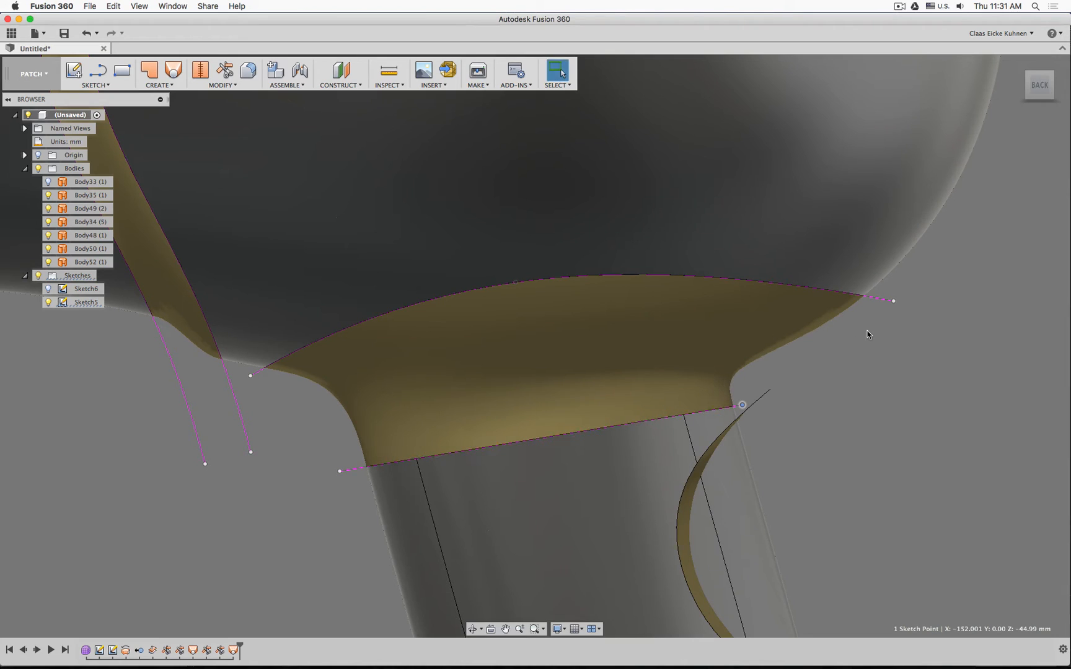
mouse_move(822, 358)
left_mouse_down()
mouse_move(810, 362)
mouse_move(844, 332)
left_mouse_up()
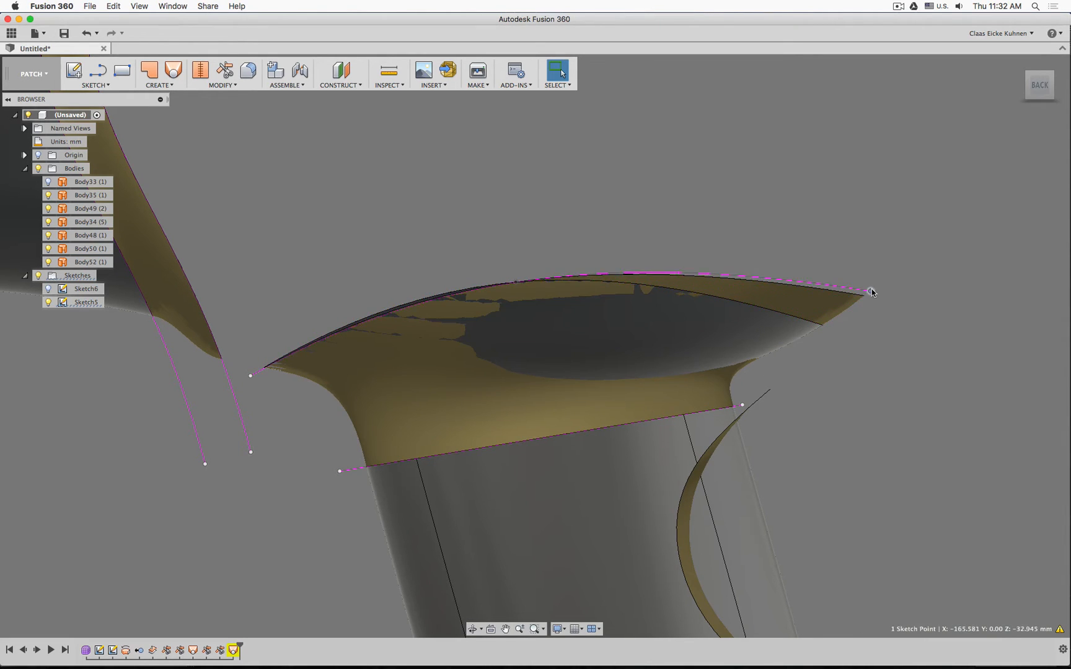
left_click_drag(871, 292, 872, 289)
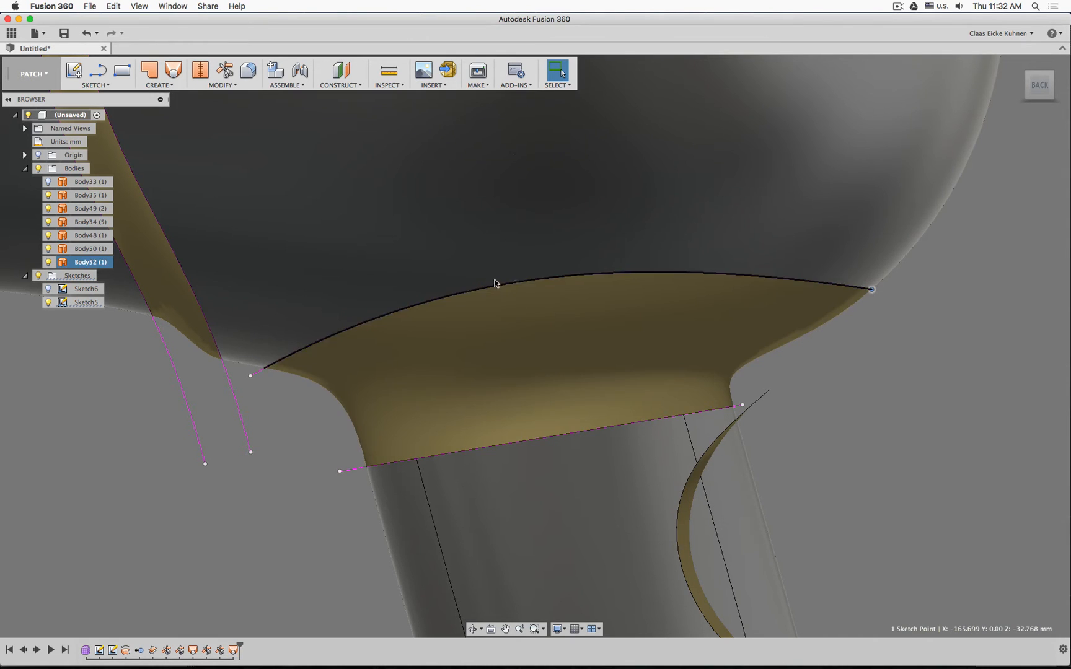
Move the housing spline's middle point toward the handle by about 1.0 mm in X and 2.0 mm in Y, to about X -127.0, Z -34.0 mm
middle_click_drag(536, 386, 333, 328, "shift")
left_click(260, 241)
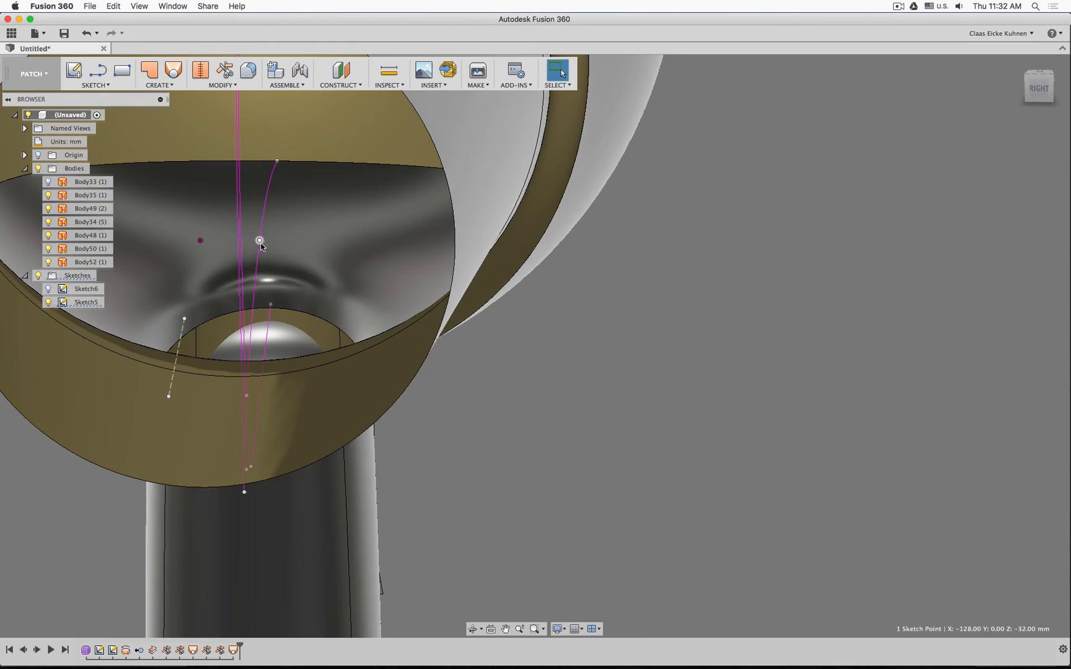
mouse_move(1048, 91)
left_mouse_down()
mouse_move(979, 92)
mouse_move(1052, 96)
left_mouse_up()
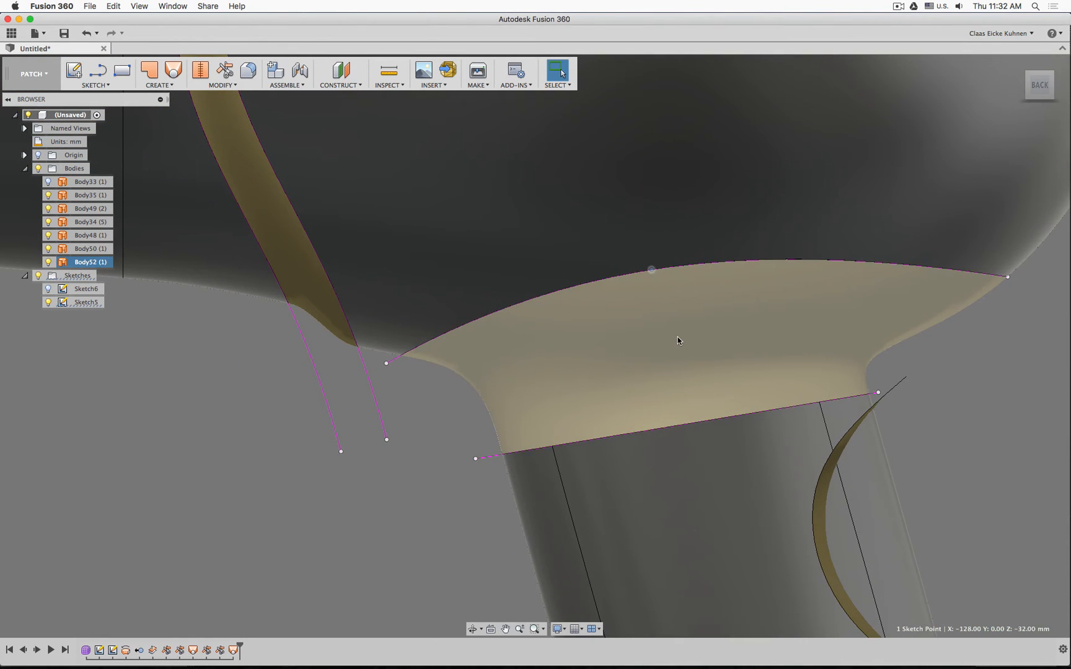
key("m")
mouse_move(640, 284)
left_mouse_down()
mouse_move(643, 298)
mouse_move(627, 301)
left_mouse_up()
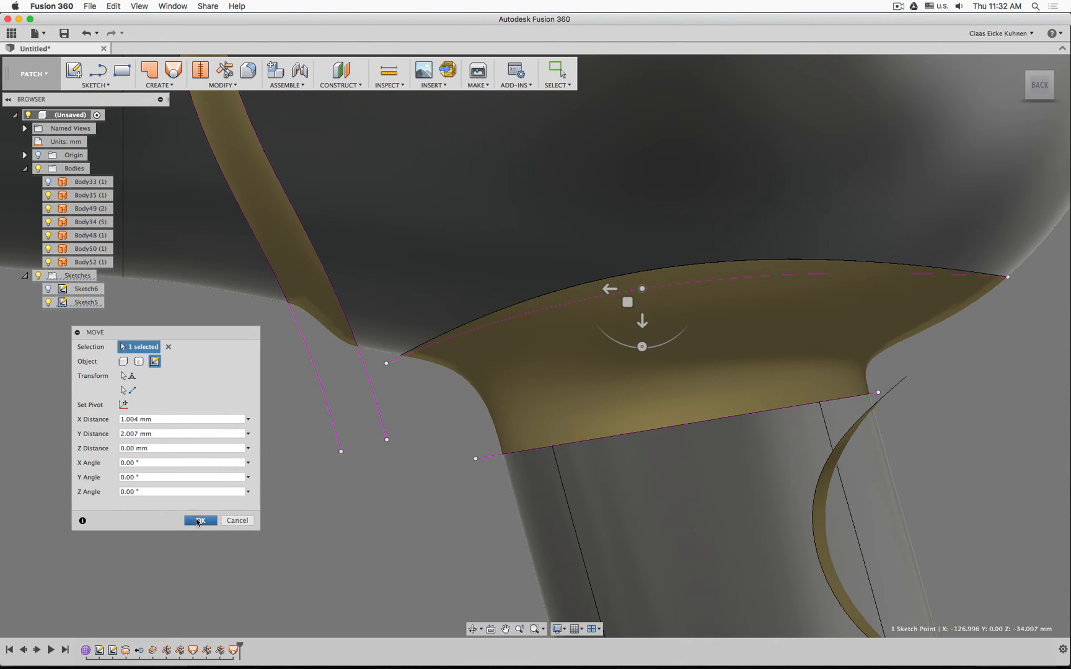
key("Return")
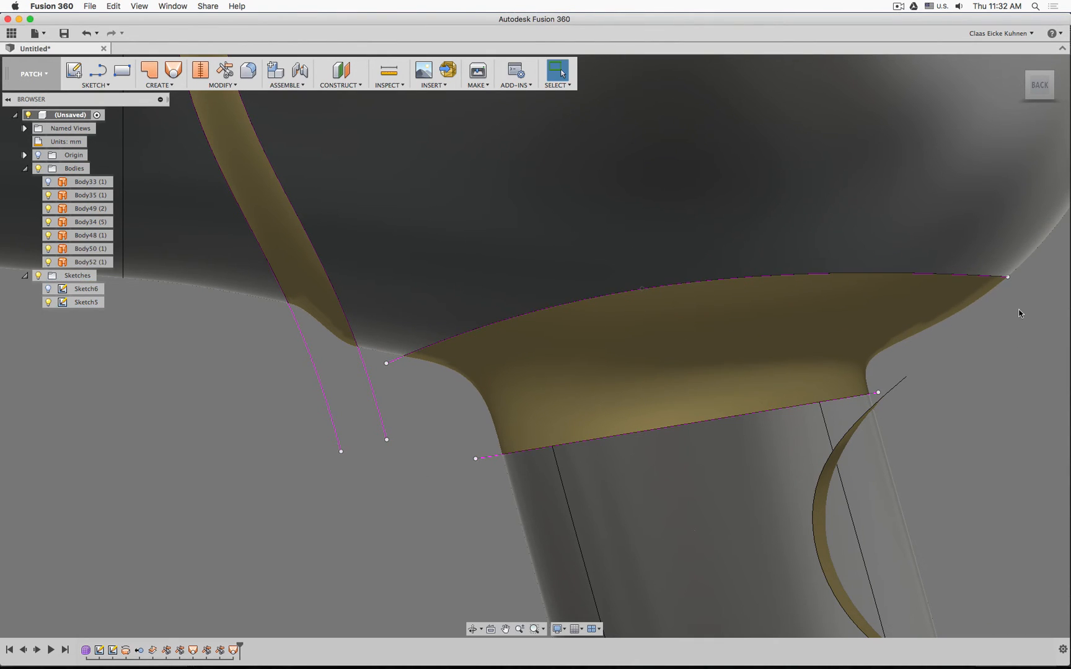
Lower the spline's rear end point to about X -165.3, Z -34.8 mm, and nudge it slightly further down and toward the nozzle
left_click(1008, 278)
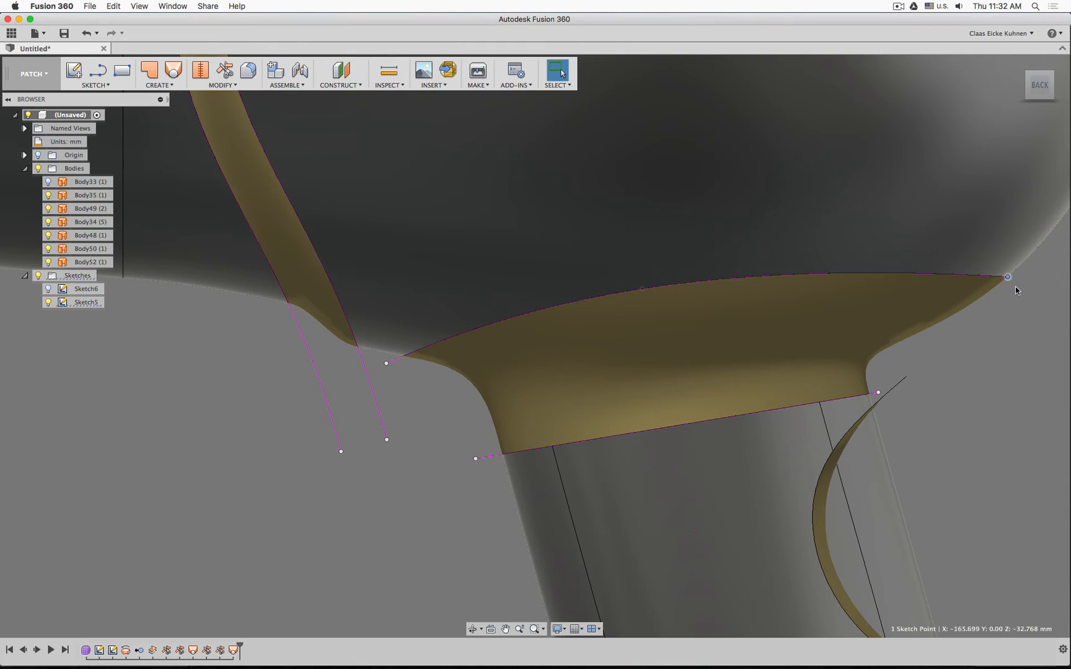
key("m")
left_click_drag(1008, 277, 990, 311)
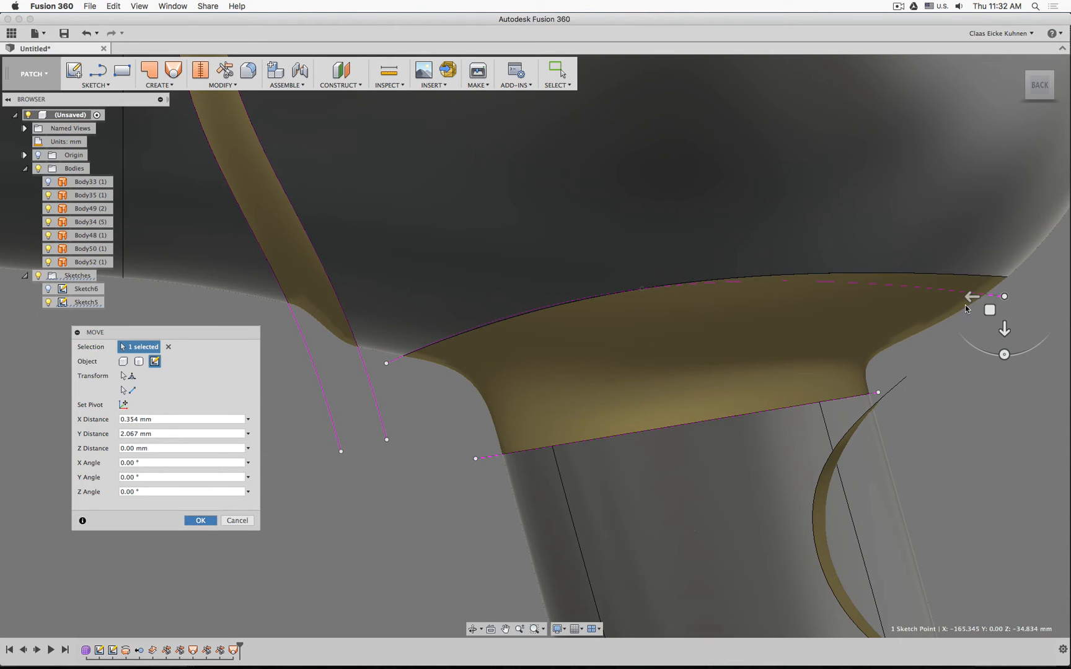
key("Return")
left_click_drag(1003, 295, 995, 309)
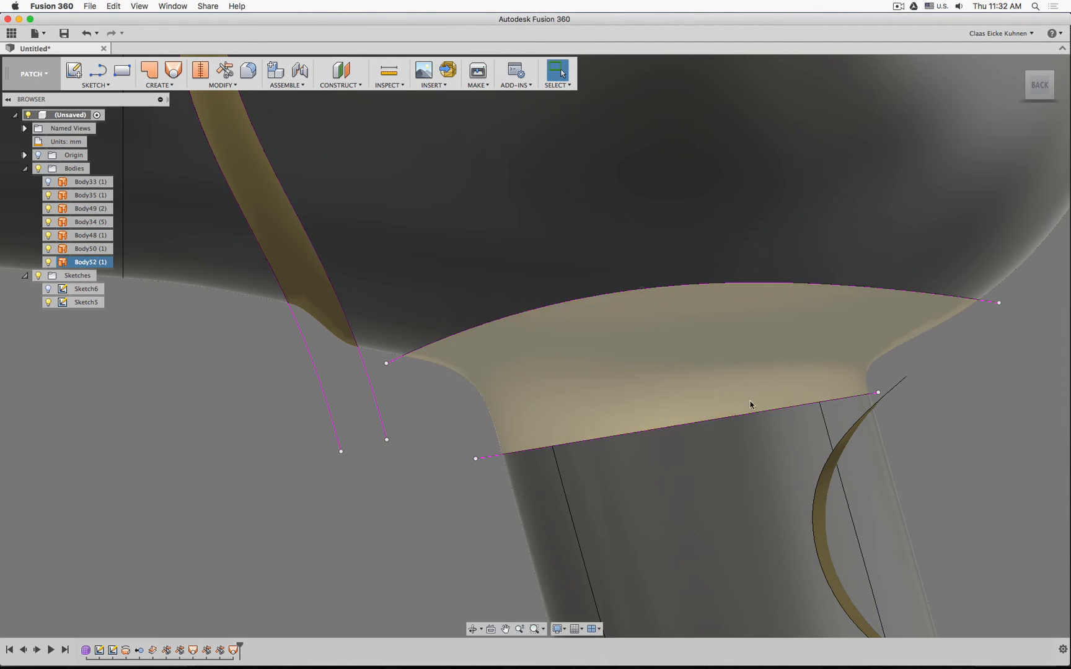
Examine the reshaped transition between housing and handle up close, from the nozzle end and in the overall side view
scroll(907, 379, "up", 4)
mouse_move(916, 393)
middle_mouse_down("shift")
mouse_move(869, 385)
mouse_move(934, 392)
middle_mouse_up("shift")
scroll(832, 409, "down", 5)
scroll(831, 409, "down", 5)
middle_click_drag(593, 440, 668, 437, "shift")
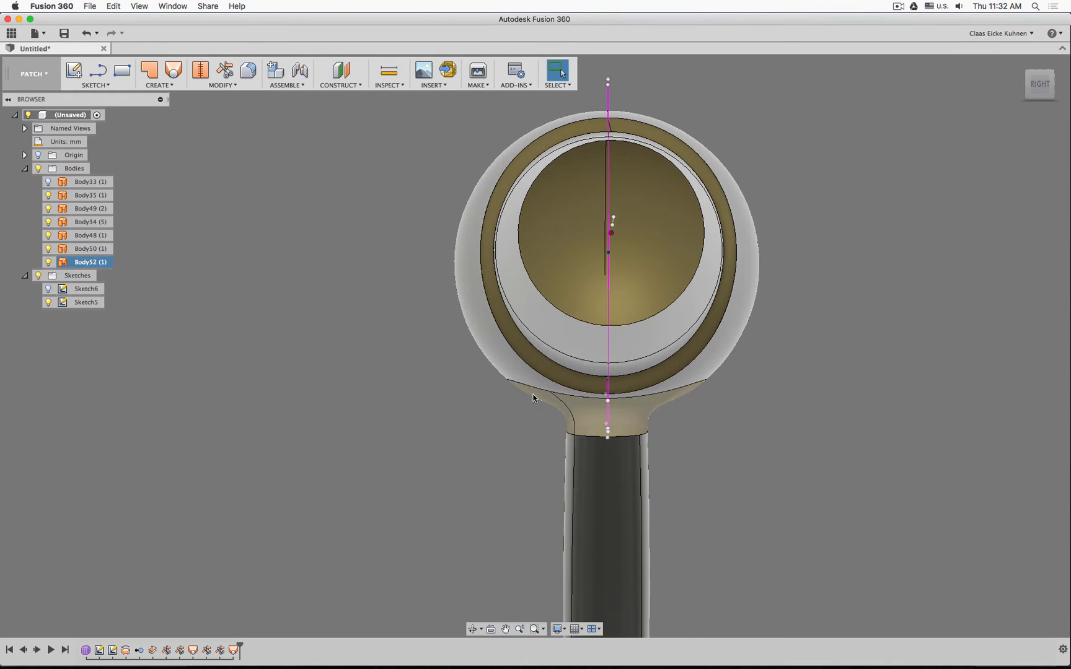
middle_click_drag(810, 362, 809, 293, "shift")
left_click(1039, 86)
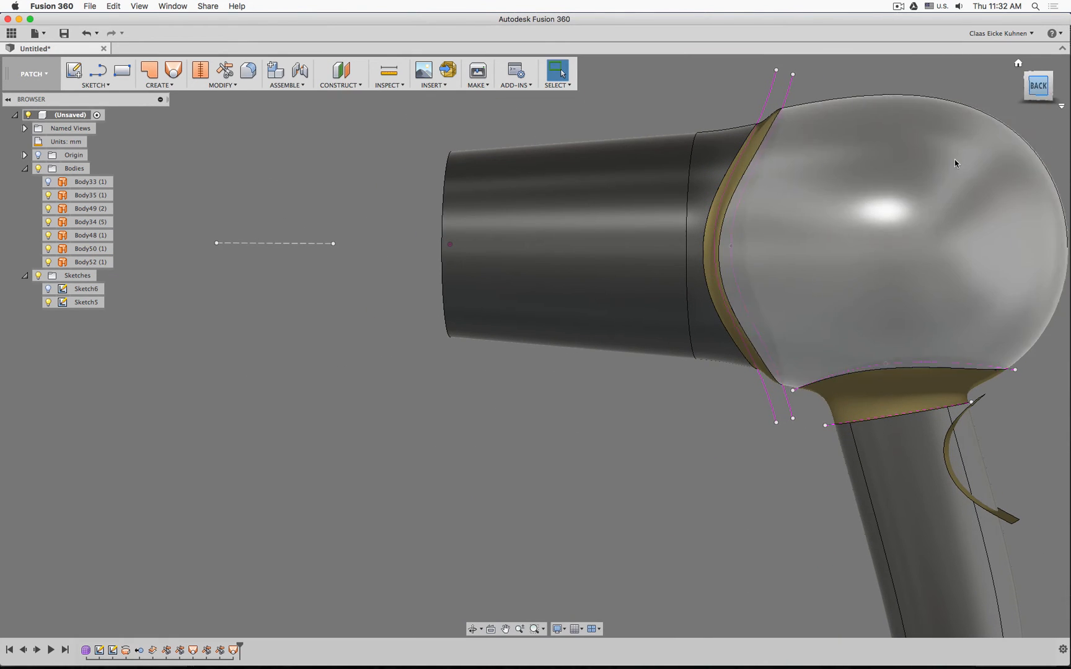
scroll(751, 458, "down", 3)
middle_click_drag(710, 440, 488, 373)
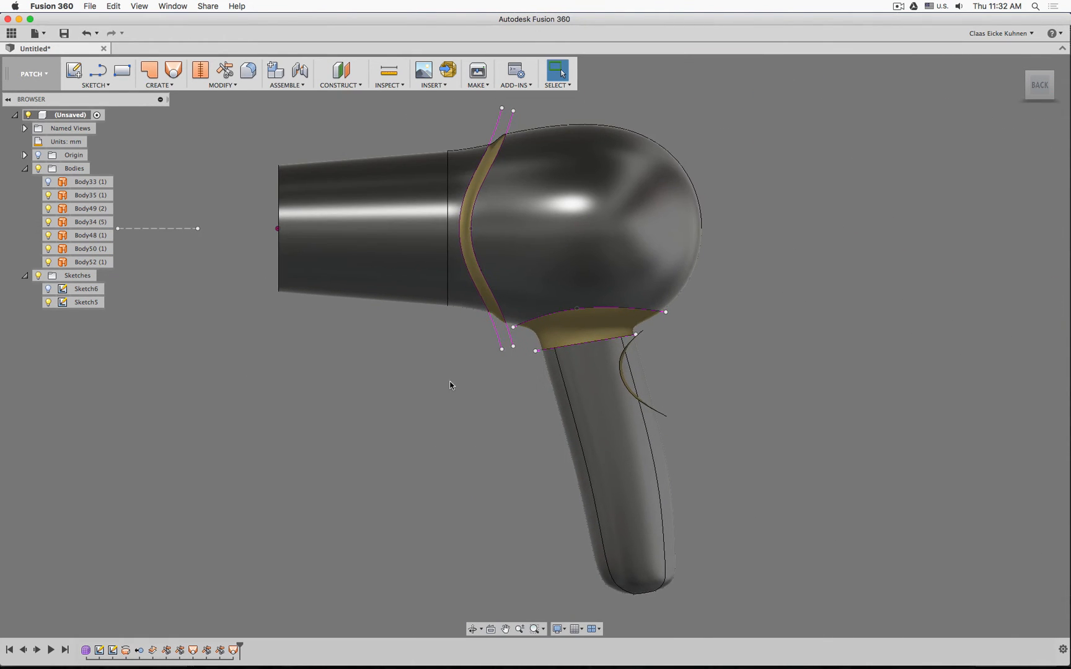
scroll(659, 361, "up", 5)
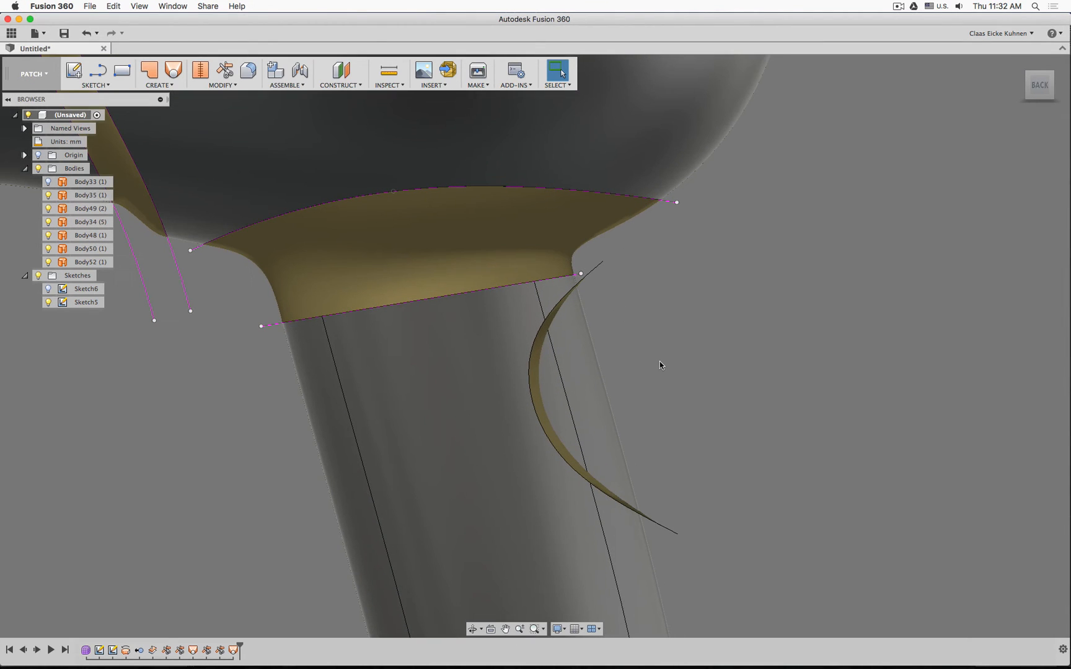
Trim the handle with the curved cutting surface, removing the handle area that lies inside it
middle_click_drag(661, 365, 740, 401, "shift")
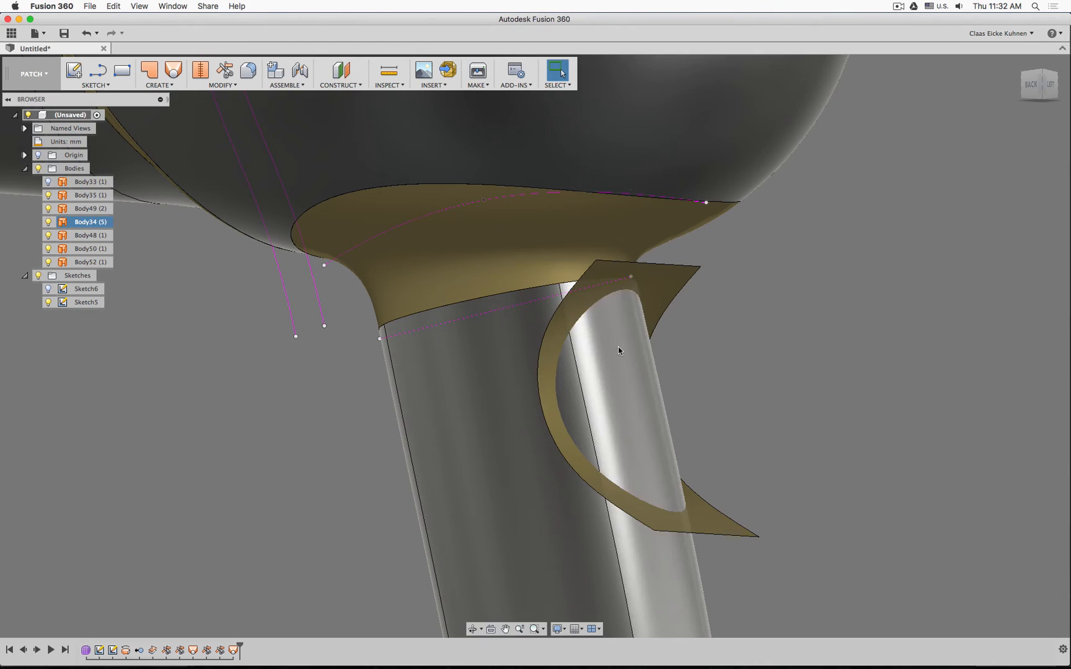
left_click(225, 73)
left_click(668, 285)
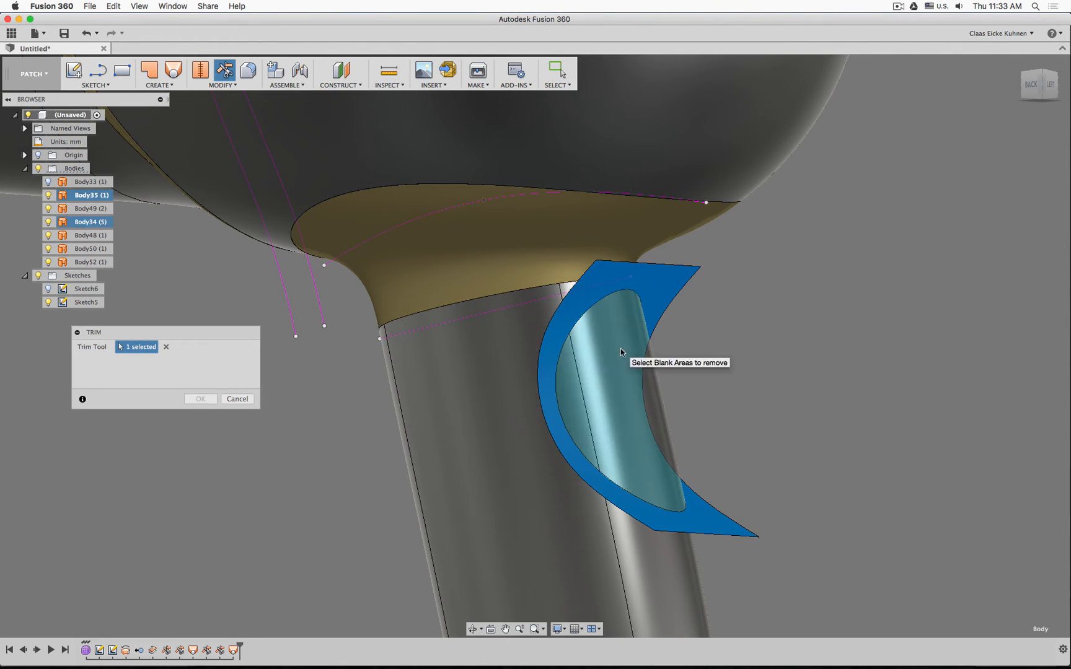
left_click(203, 398)
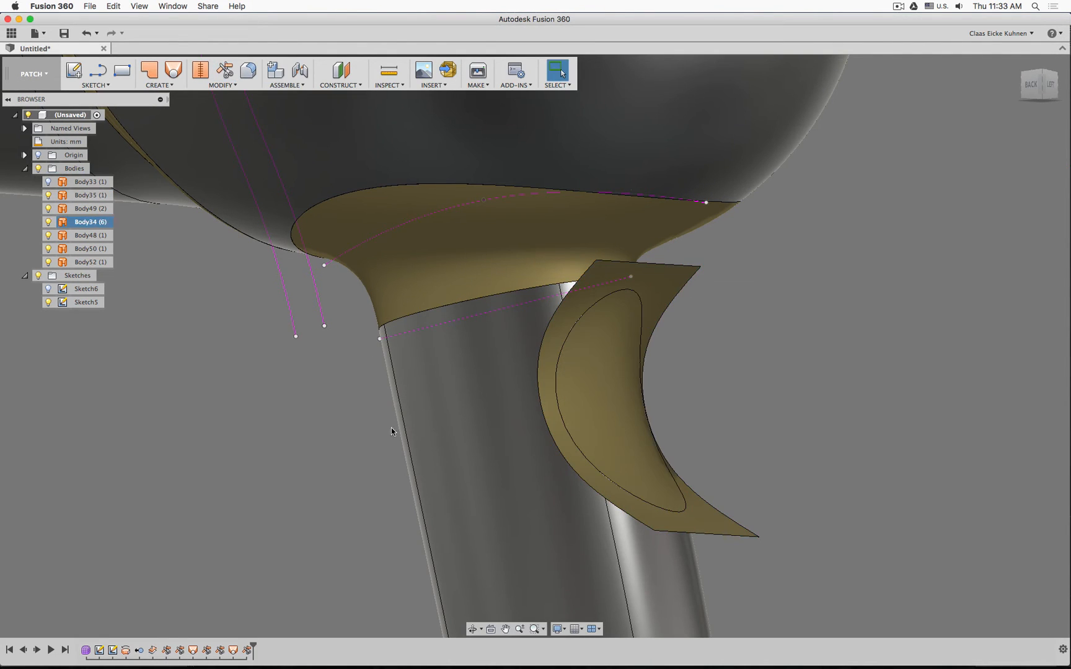
Trim the curved surface with the handle body, removing the parts that overhang outside the handle
right_click(243, 451)
left_click(250, 418)
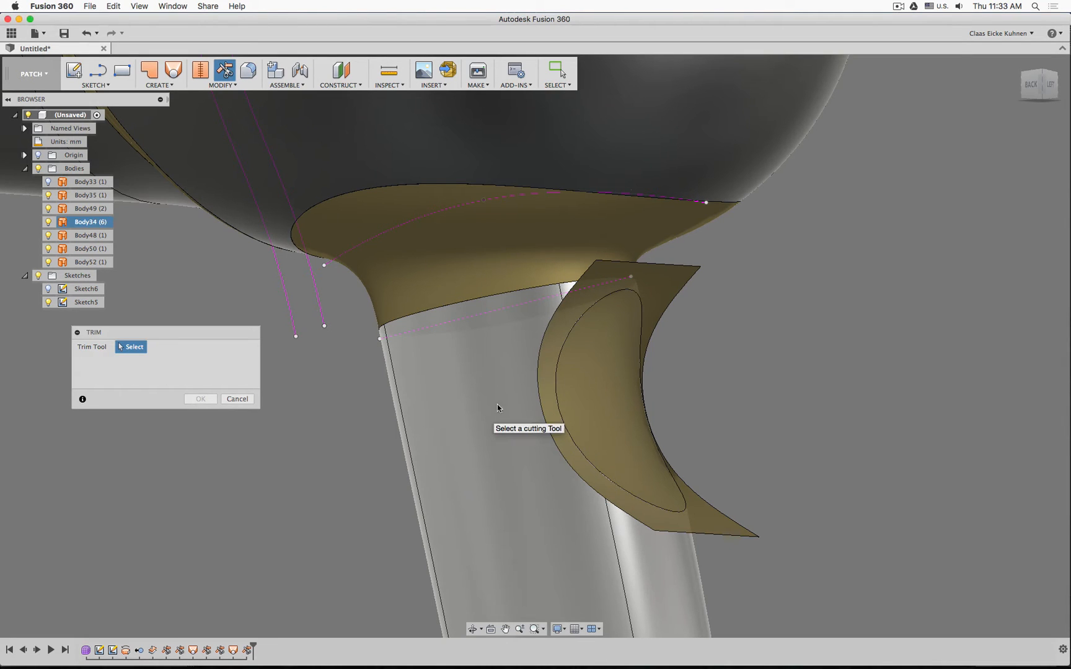
left_click(661, 286)
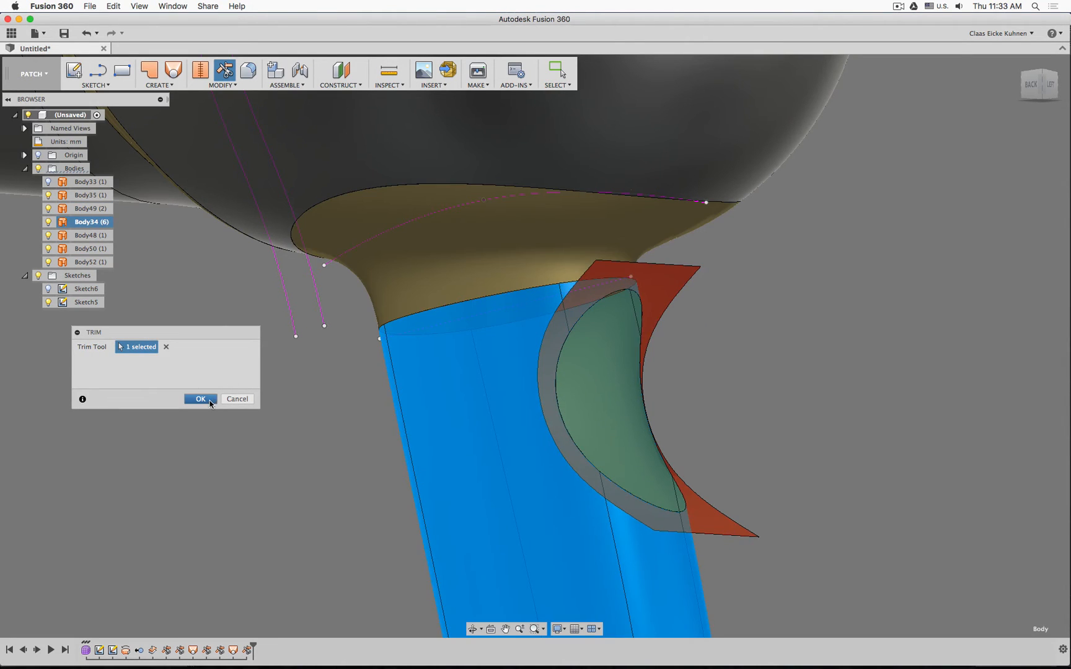
key("Return")
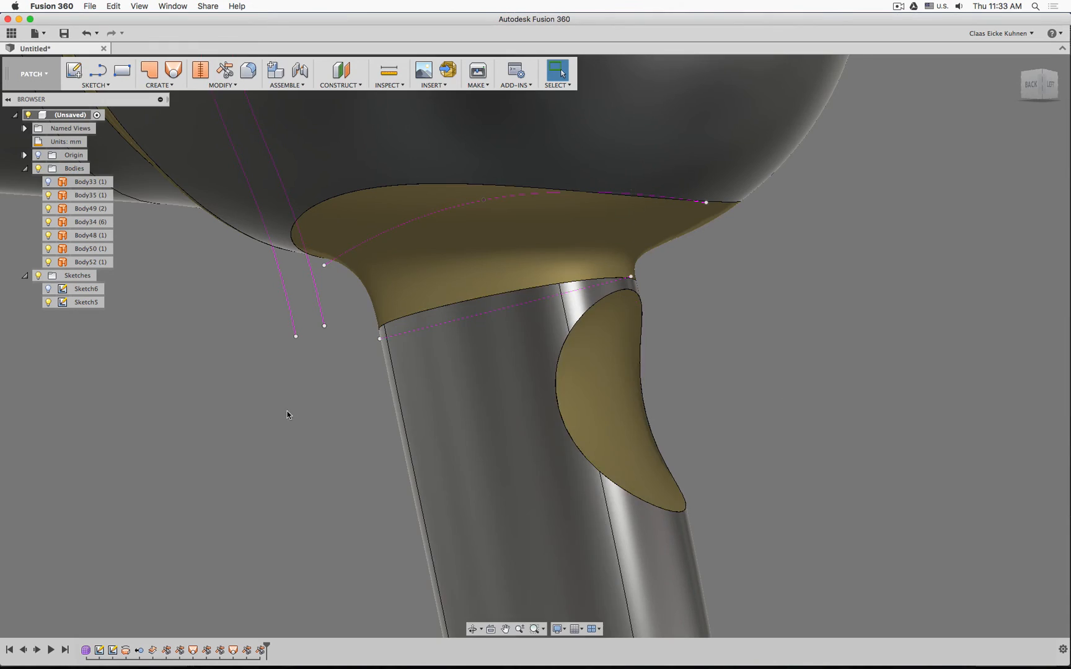
Examine the recess cut into the handle from several sides and in relation to the whole hair dryer
middle_click_drag(287, 411, 322, 413, "shift")
key("Escape")
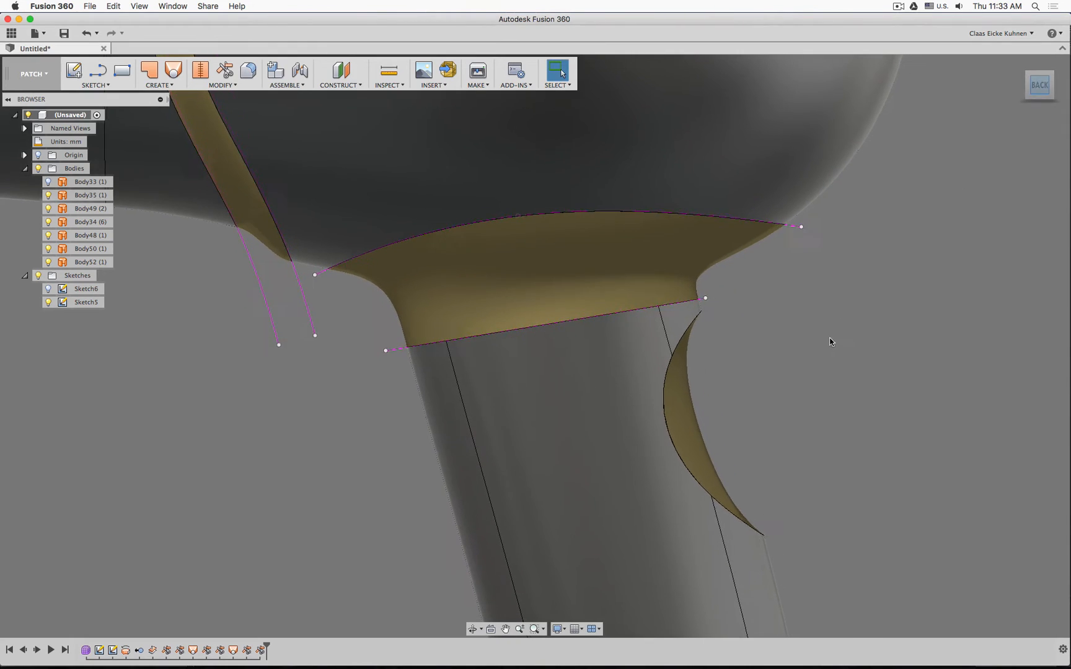
middle_click_drag(831, 337, 686, 239)
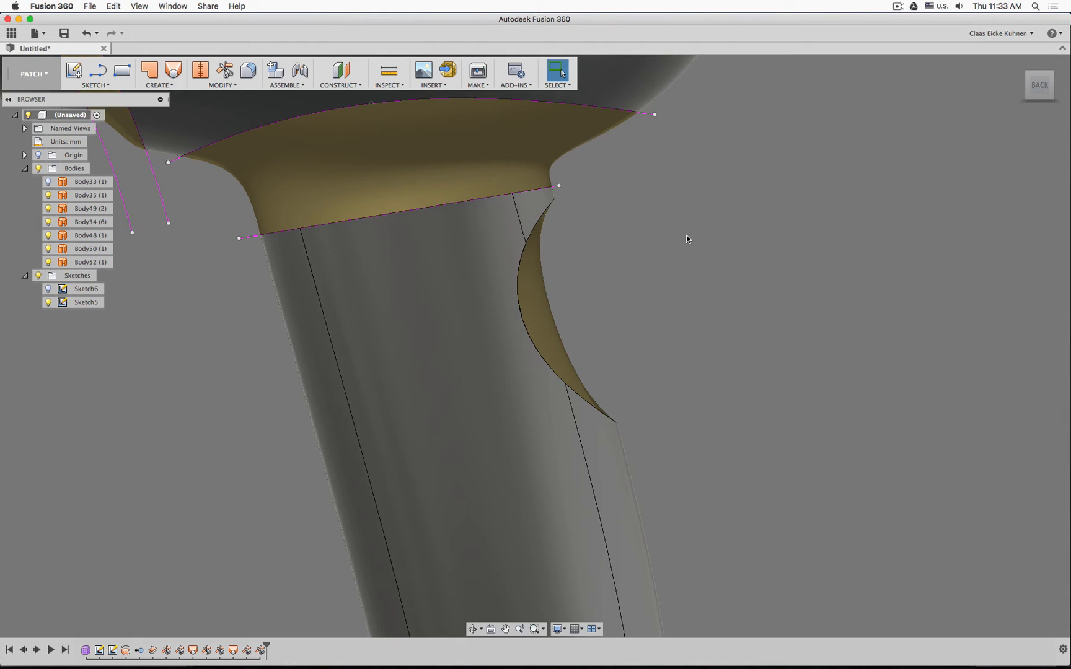
middle_click_drag(650, 265, 602, 234, "shift")
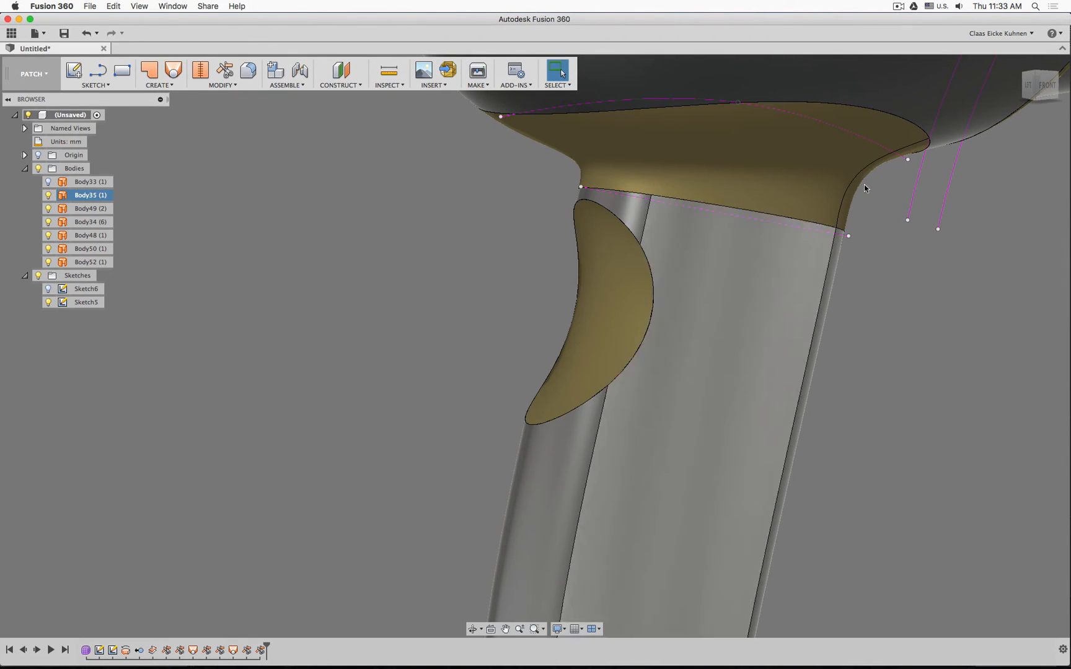
left_click(1028, 88)
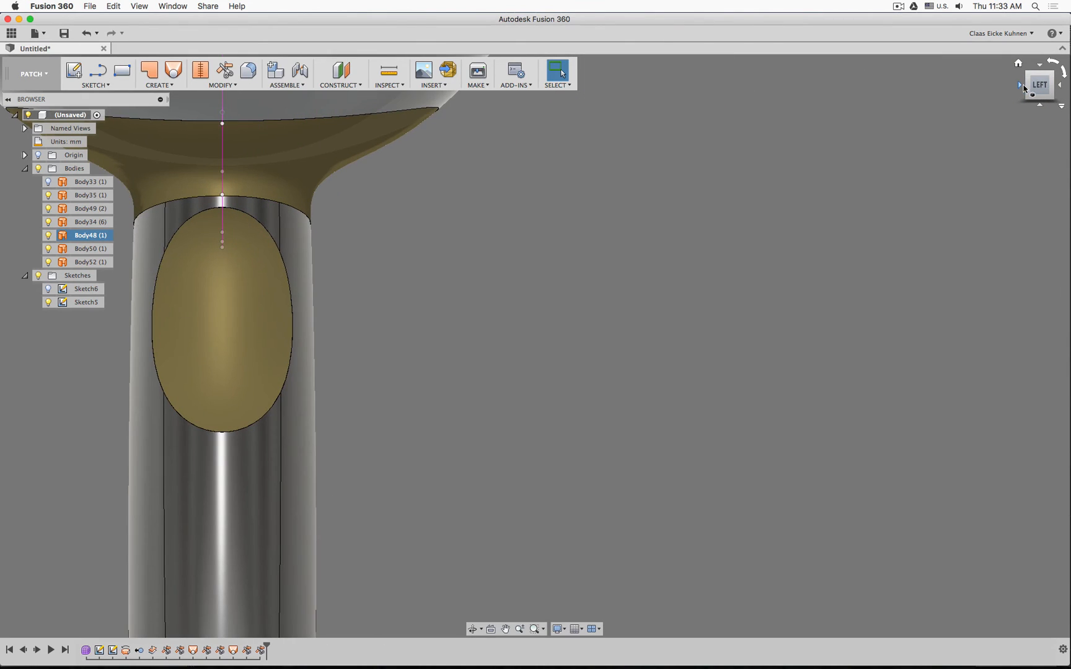
left_click(1021, 86)
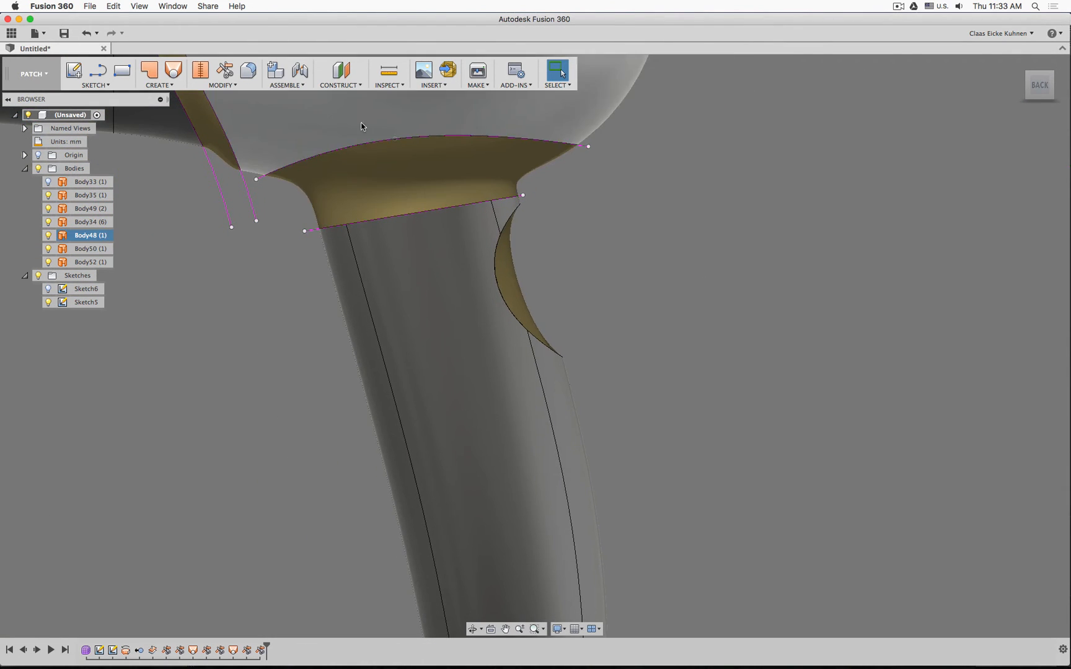
left_click(205, 80)
left_click(855, 274)
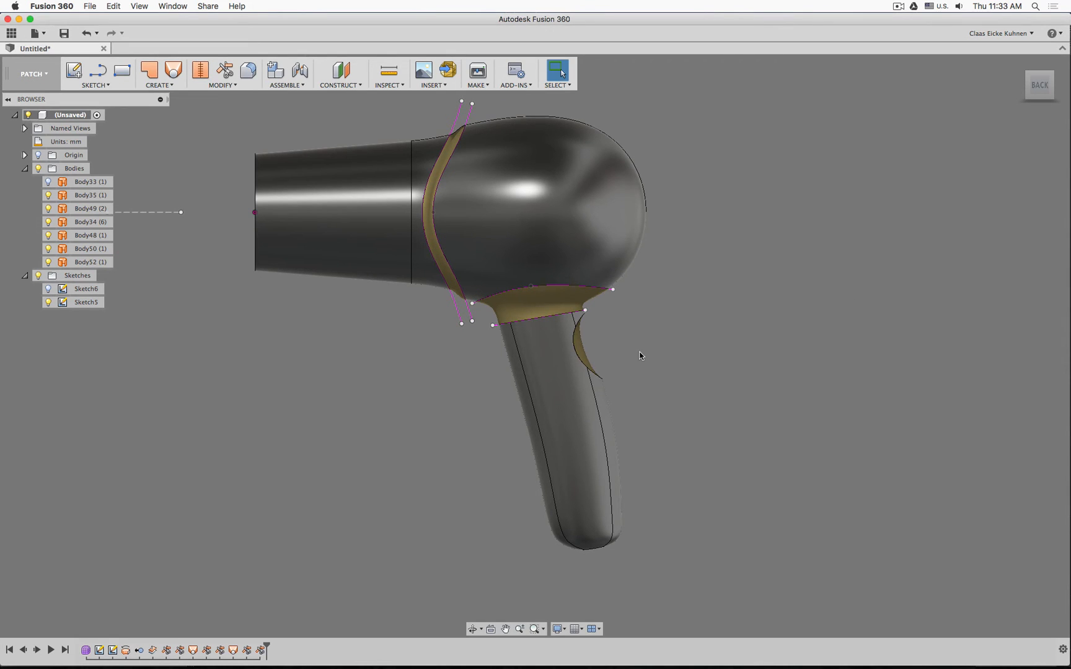
Stitch the handle body and the trimmed recess surface together with a 1.00 mm tolerance
scroll(641, 356, "up", 8)
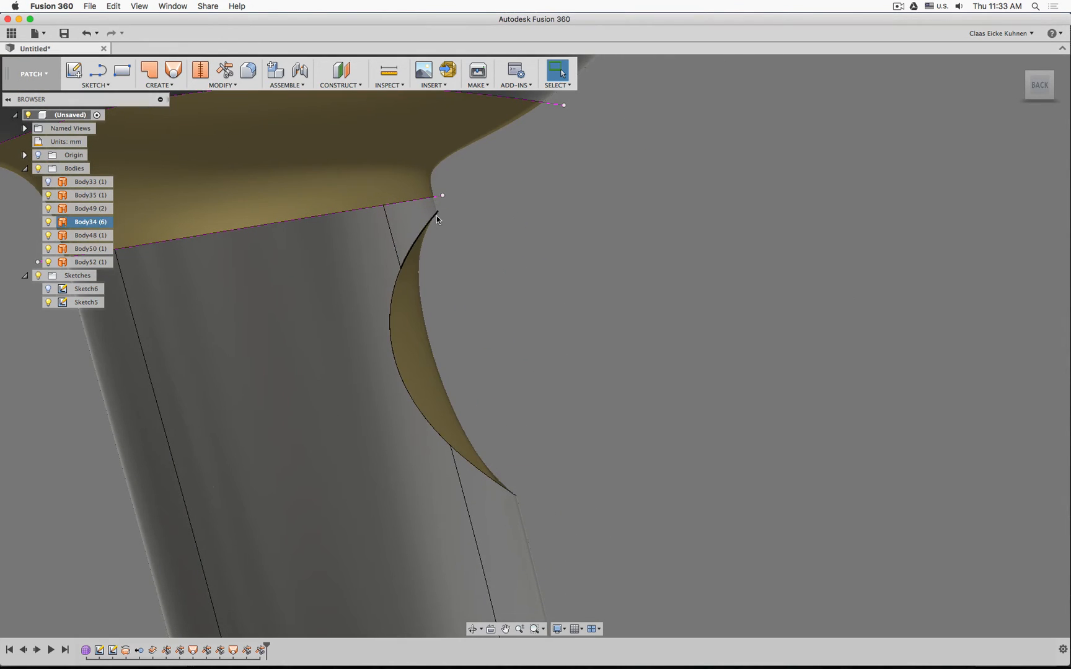
scroll(436, 216, "up", 4)
left_click(200, 70)
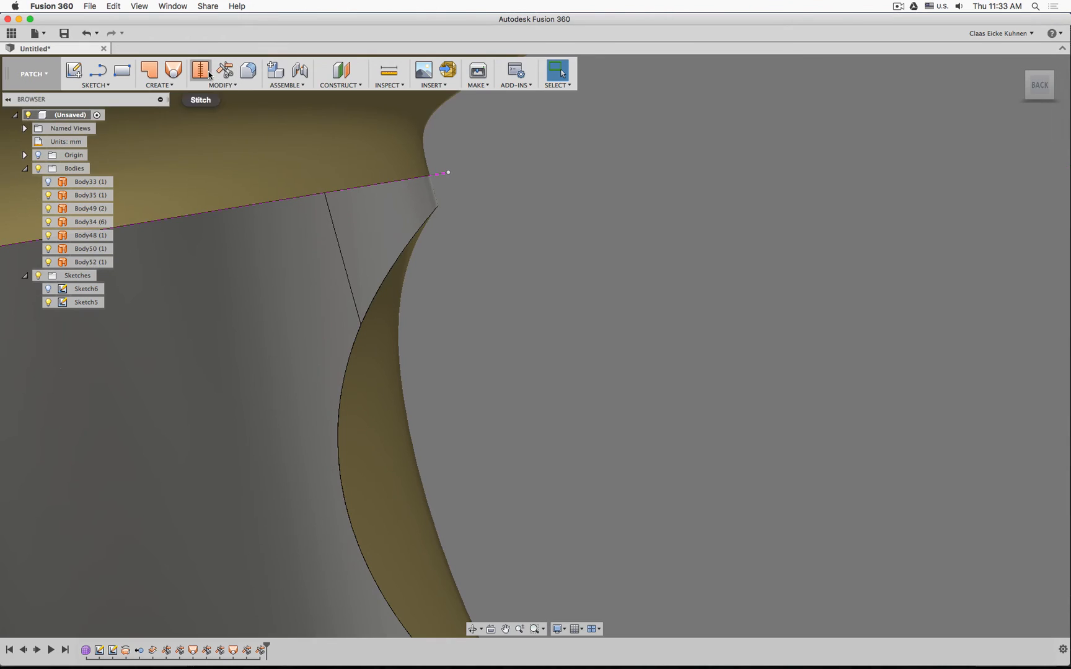
left_click(390, 334)
left_click(383, 232)
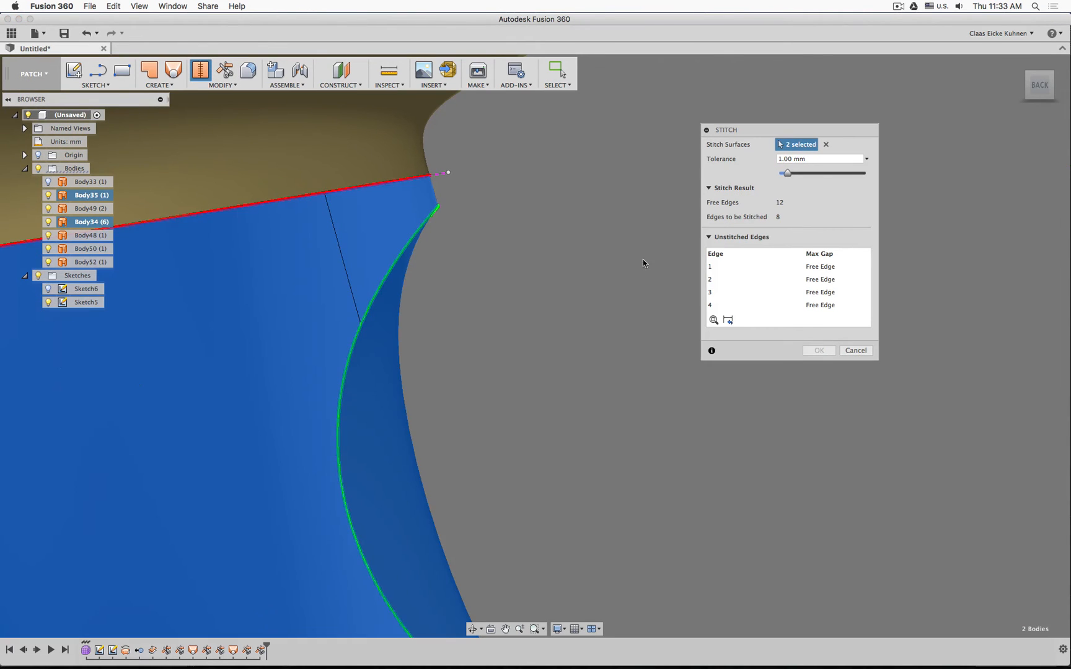
left_click(818, 350)
Try a constant-radius G2 fillet along the recess edge with radii of 2 mm and 3 mm
key("f")
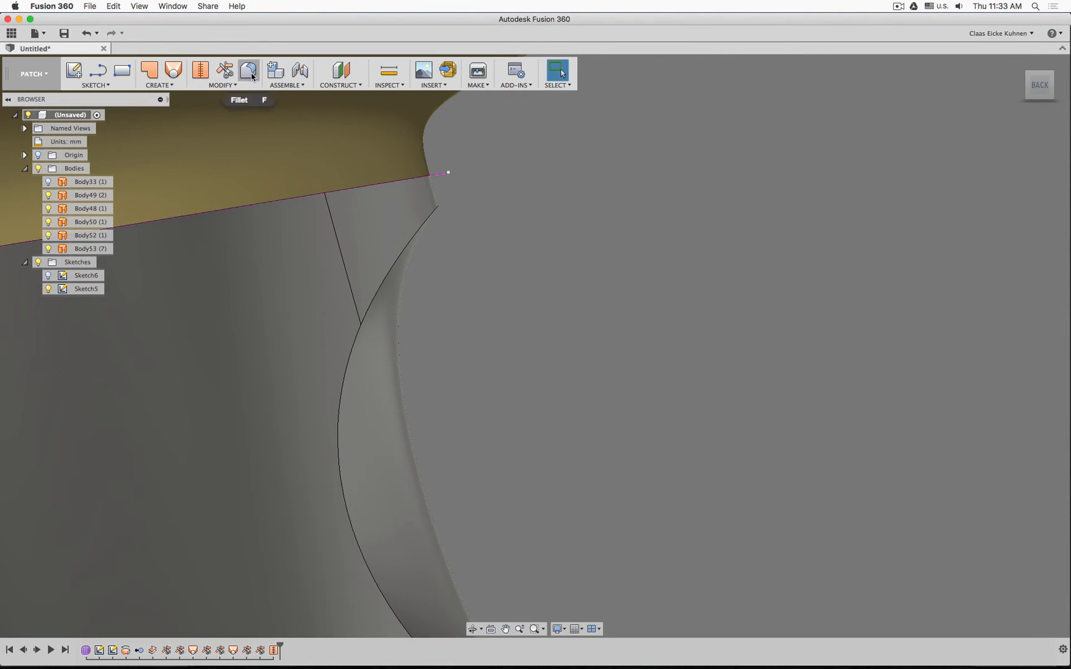
type("2")
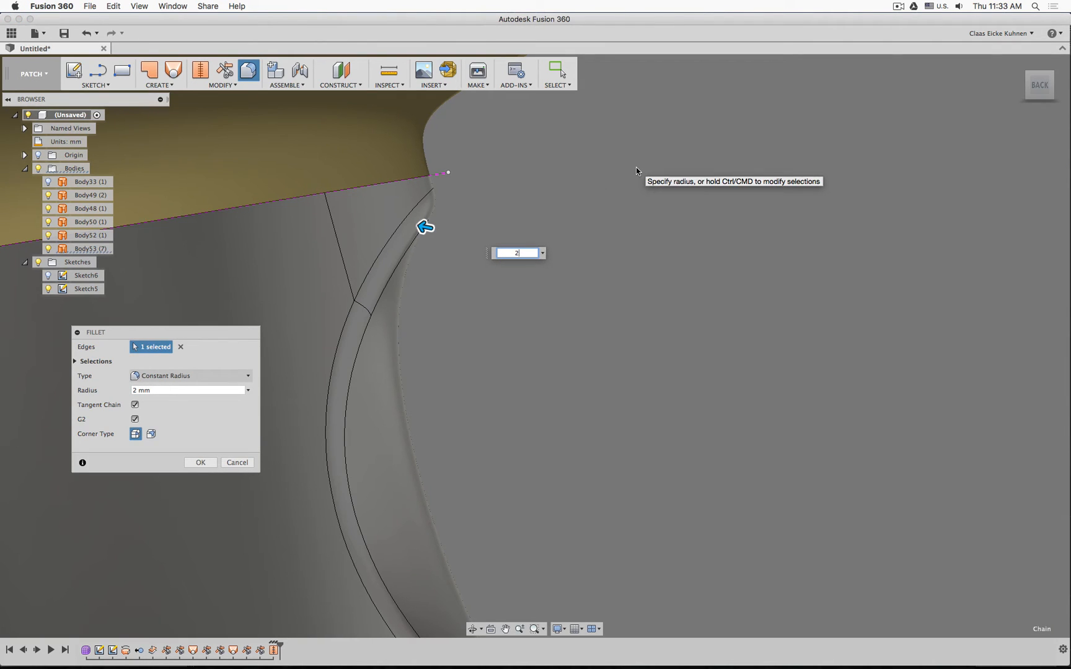
key("BackSpace")
type("3")
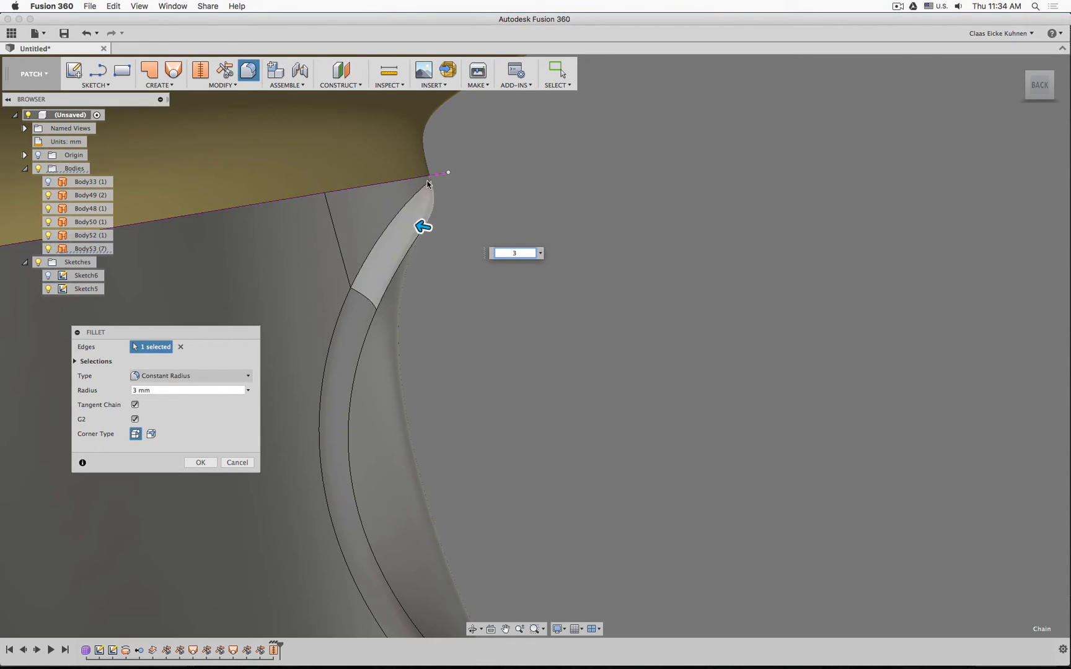
left_click(237, 463)
scroll(526, 265, "down", 5)
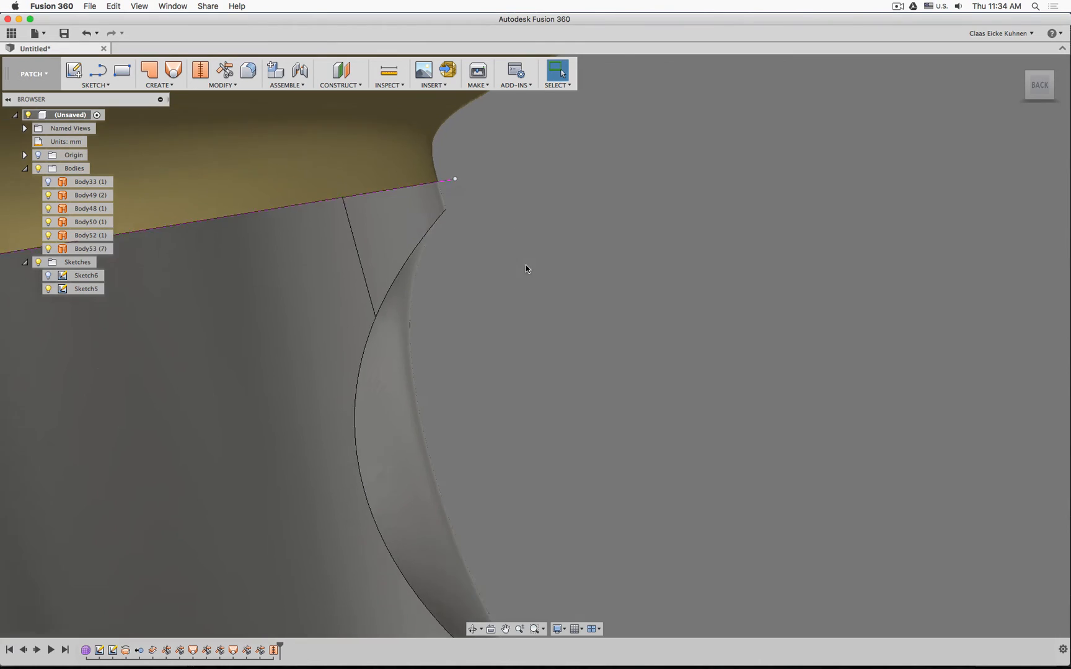
left_click(640, 217)
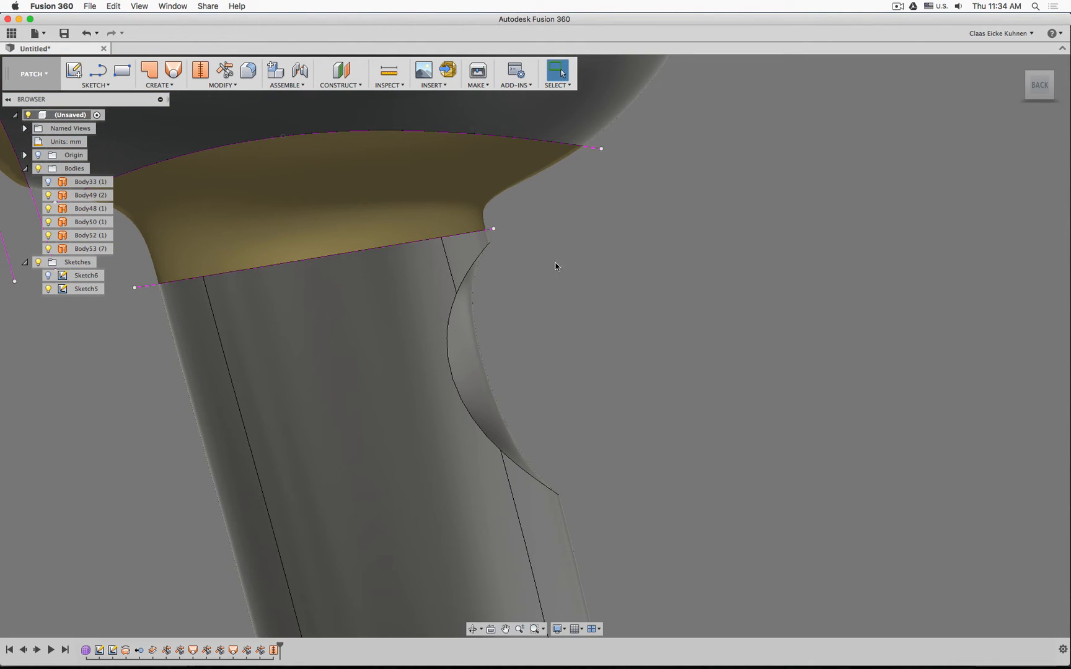
Undo the stitch and delete the two trim features that cut the recess and its surface
left_click(449, 339)
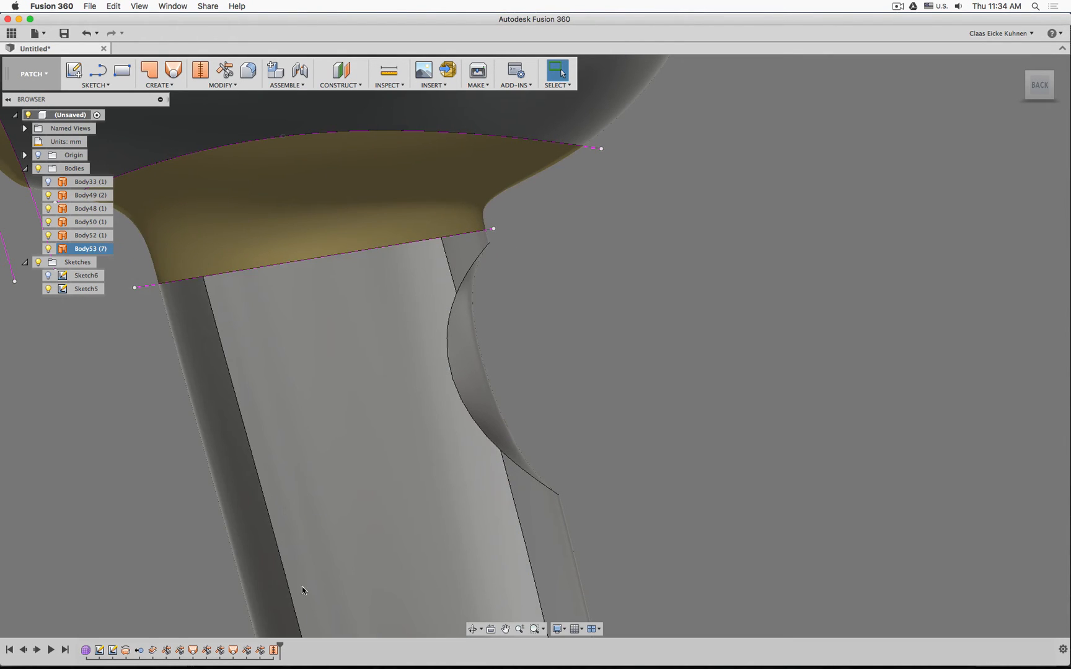
key("super+z")
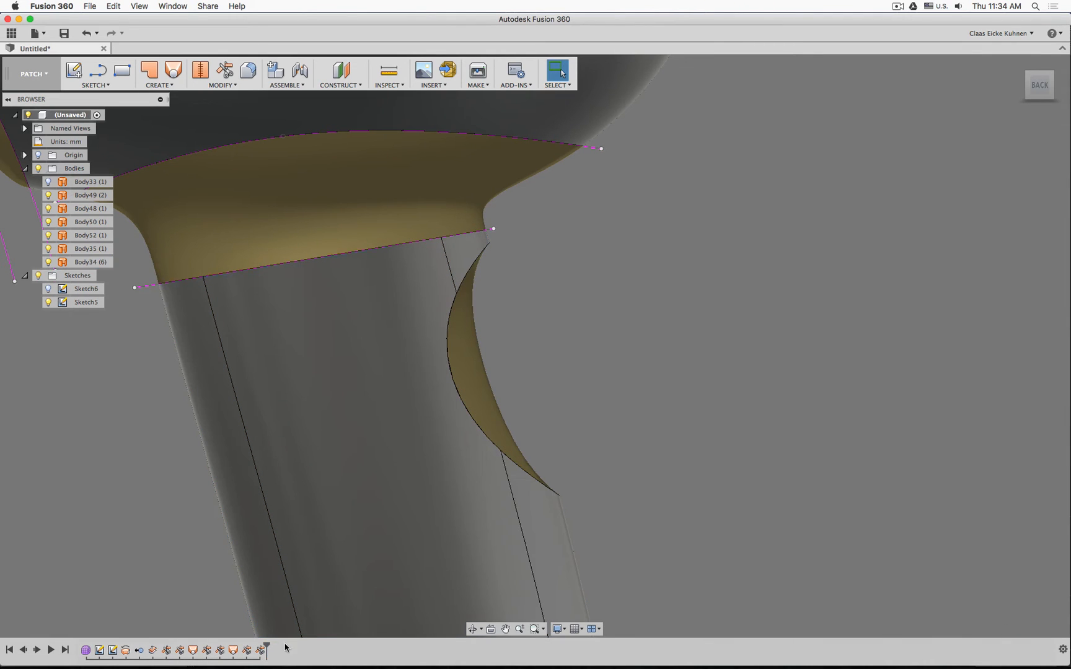
left_click(262, 651)
key("Delete")
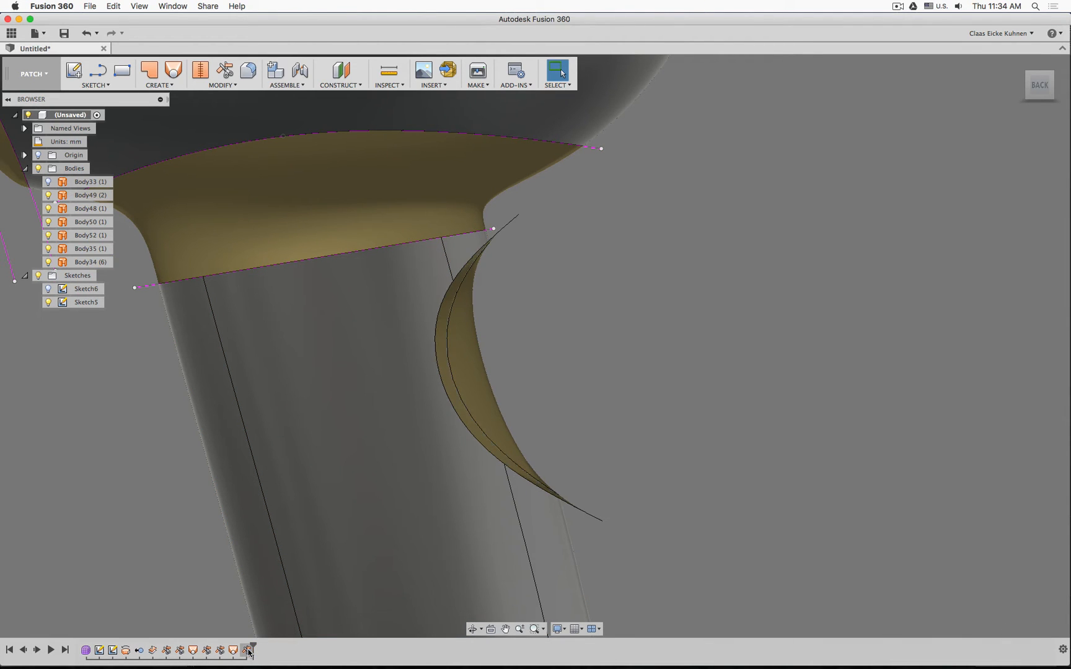
left_click(248, 651)
key("Delete")
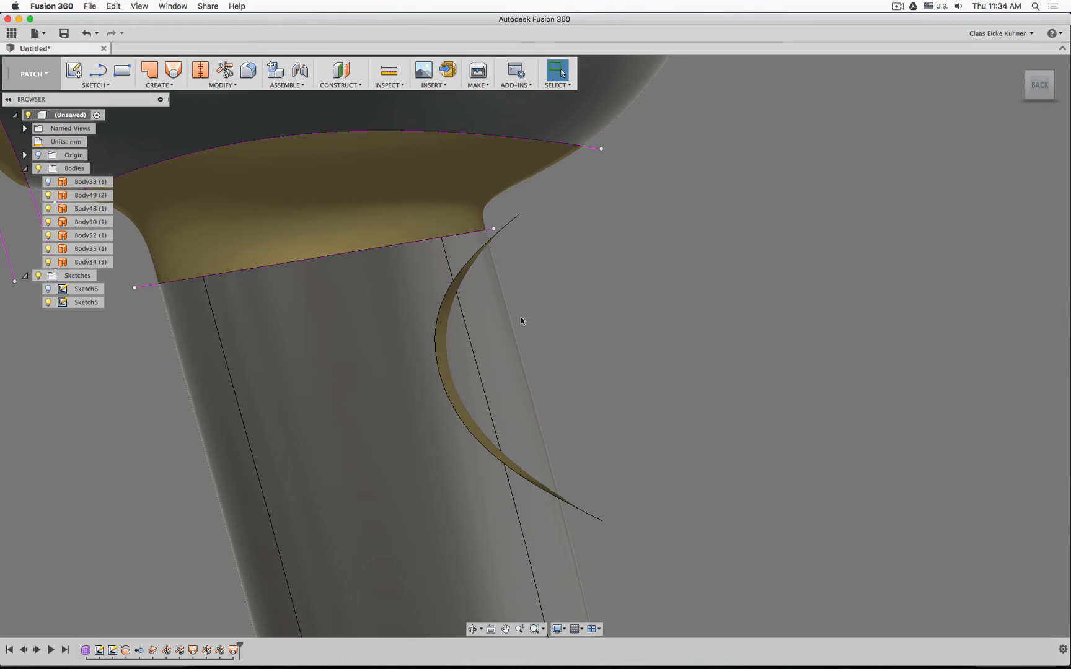
left_click(442, 360)
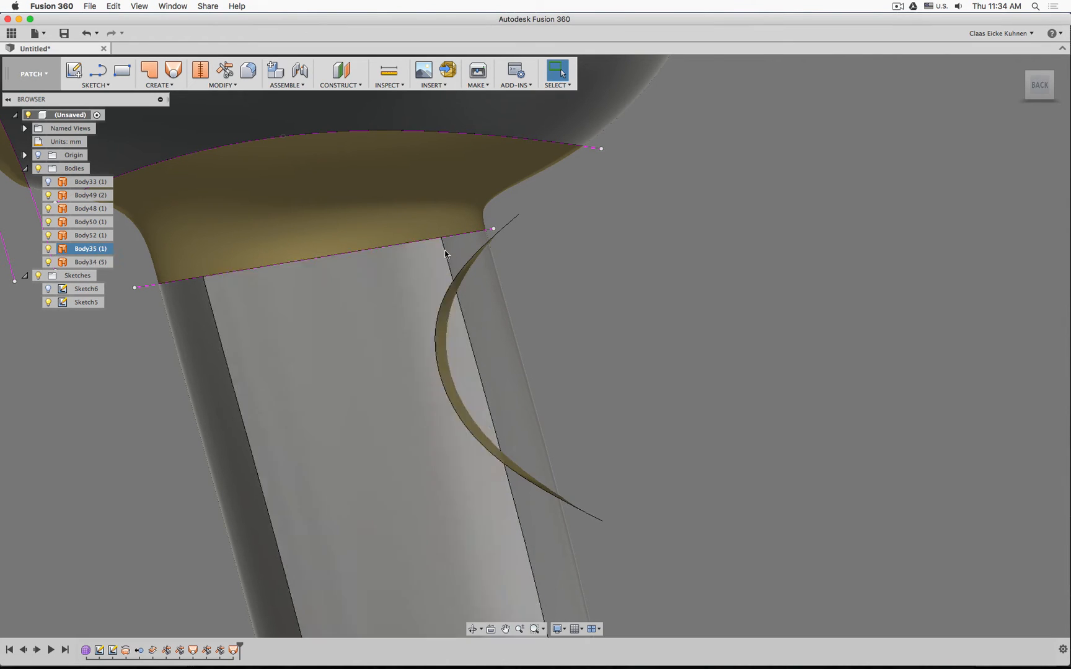
left_click(446, 243)
left_click(150, 172)
left_click(167, 199)
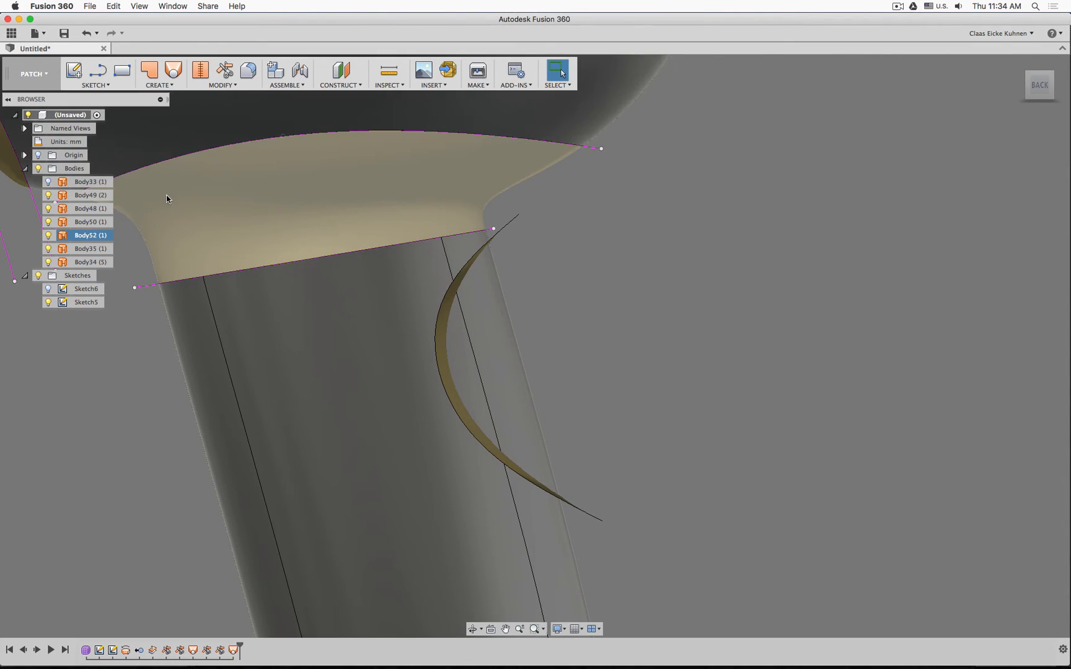
key("Escape")
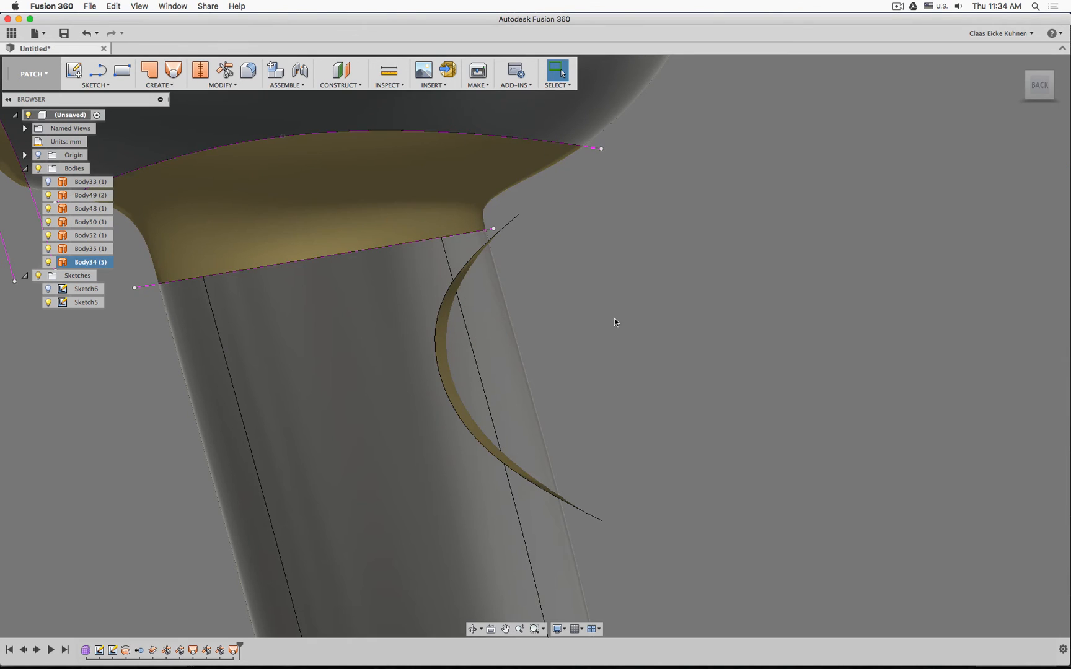
Move the curved recess surface slightly upward and shift it 1.126 mm deeper into the handle along the X direction
middle_click_drag(614, 318, 582, 429, "shift")
left_click(612, 494)
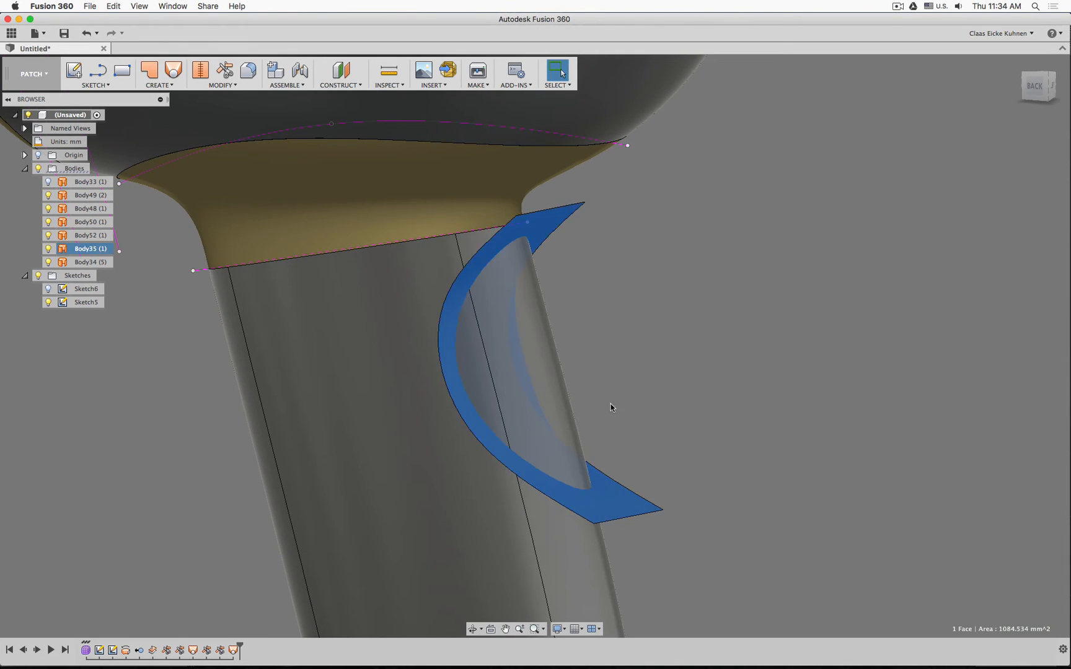
left_click(73, 248)
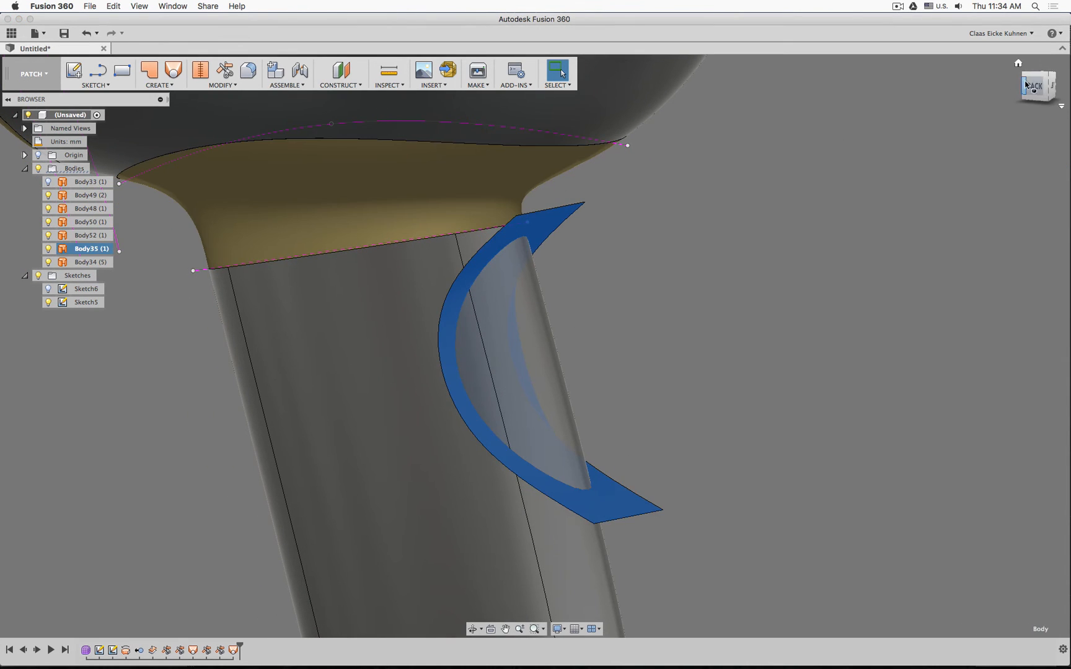
middle_click_drag(808, 137, 733, 228, "shift")
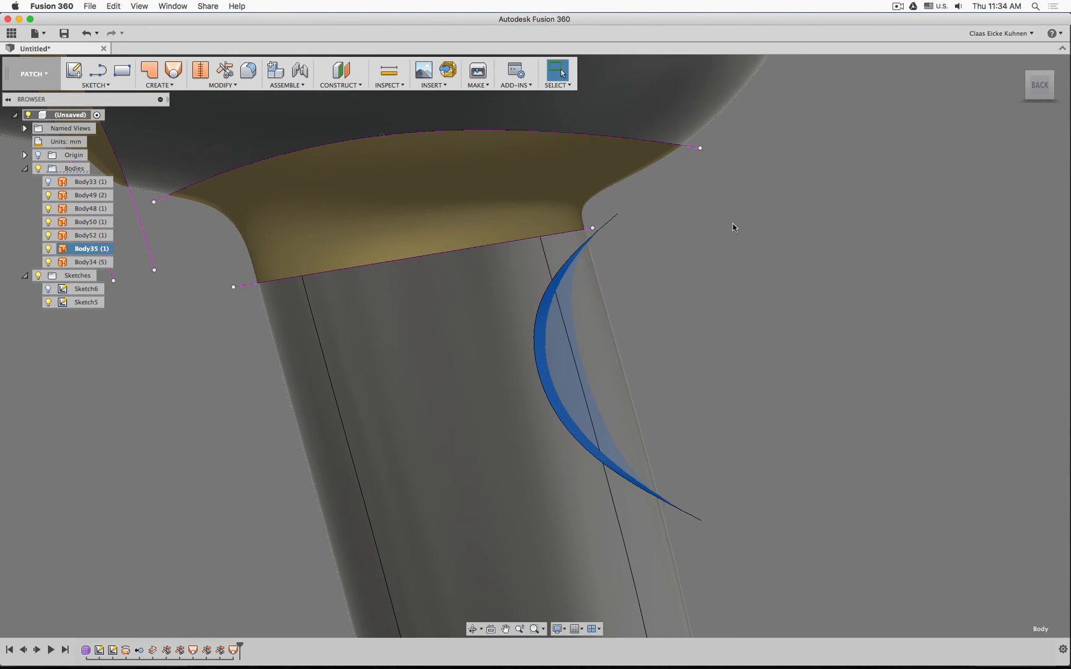
key("m")
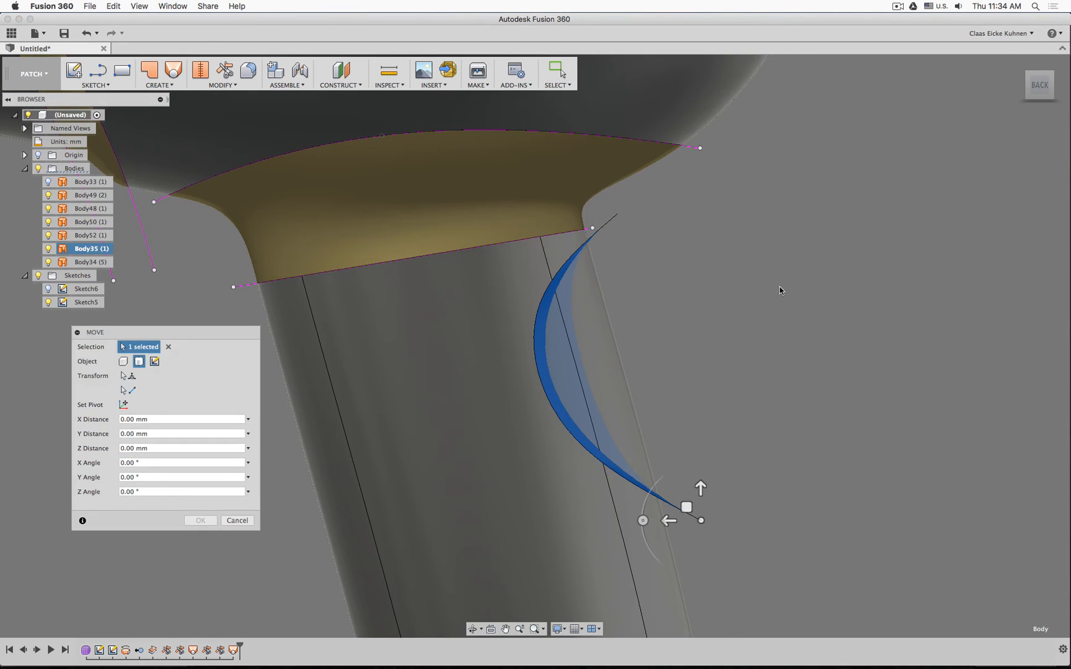
left_click_drag(700, 487, 658, 501)
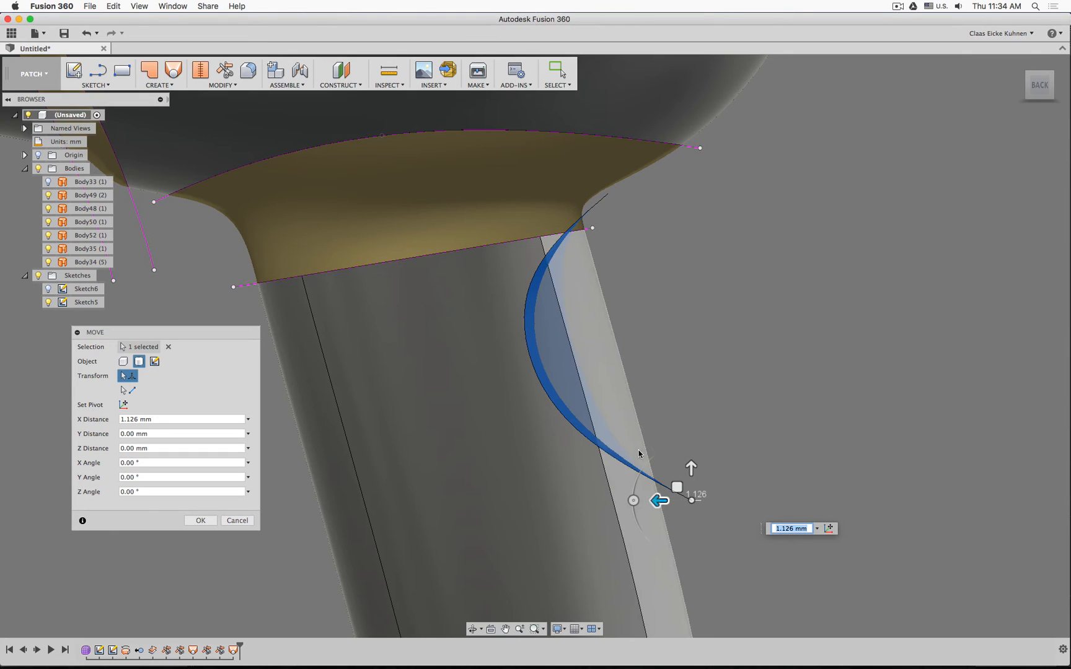
left_click(207, 521)
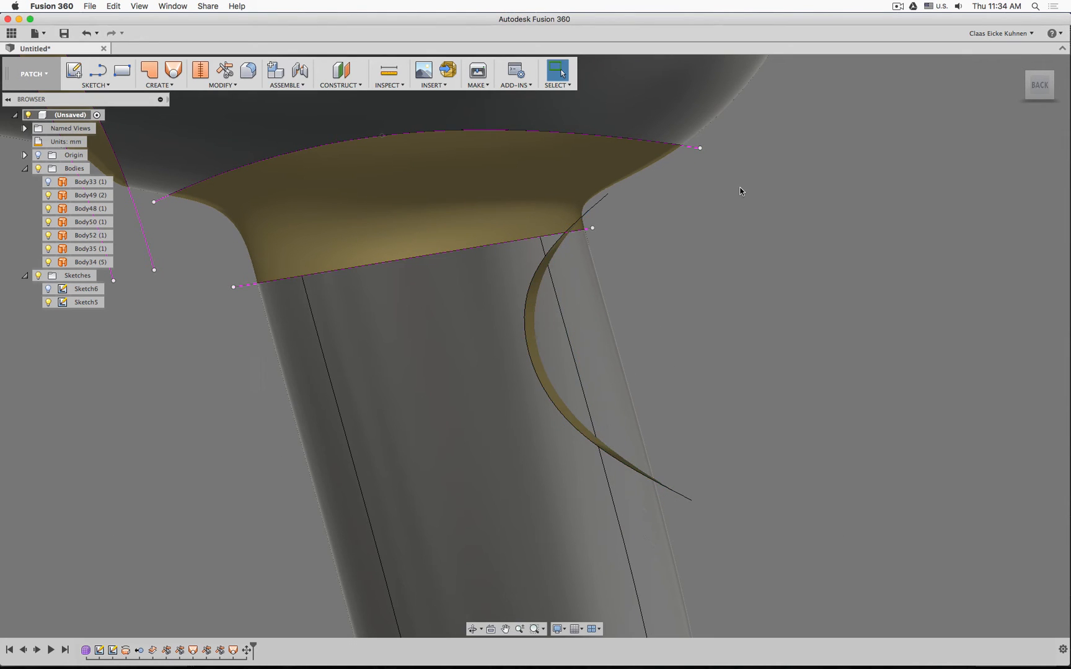
Stitch the lofted transition surface and the handle body together with a 1.00 mm tolerance
middle_click_drag(741, 192, 699, 210, "shift")
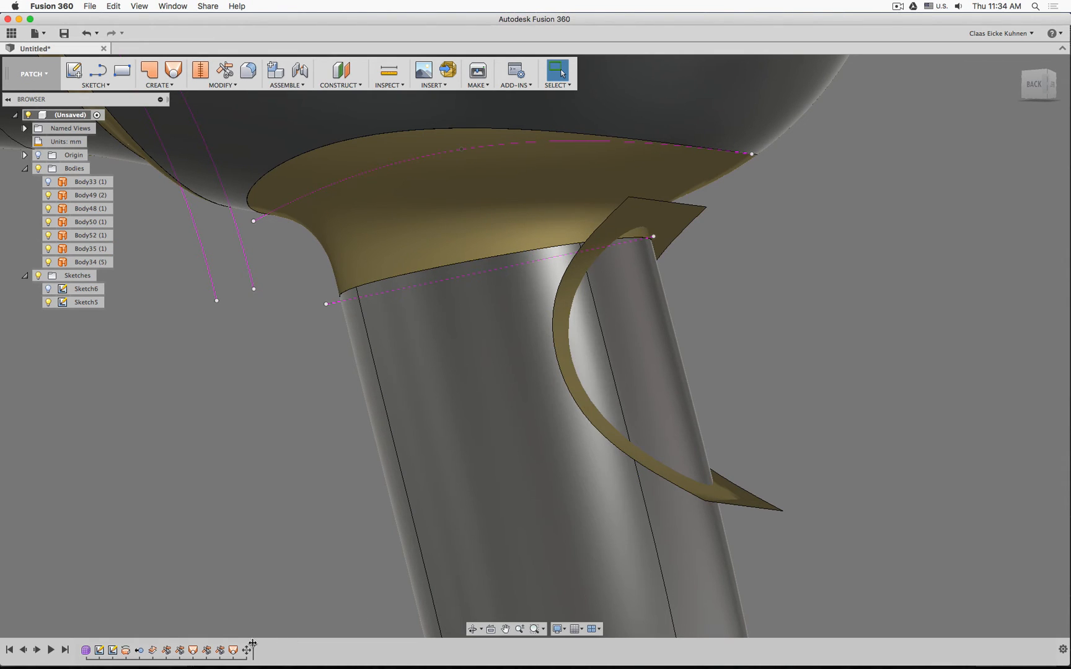
left_click_drag(244, 648, 253, 647)
left_click(200, 70)
left_click(503, 310)
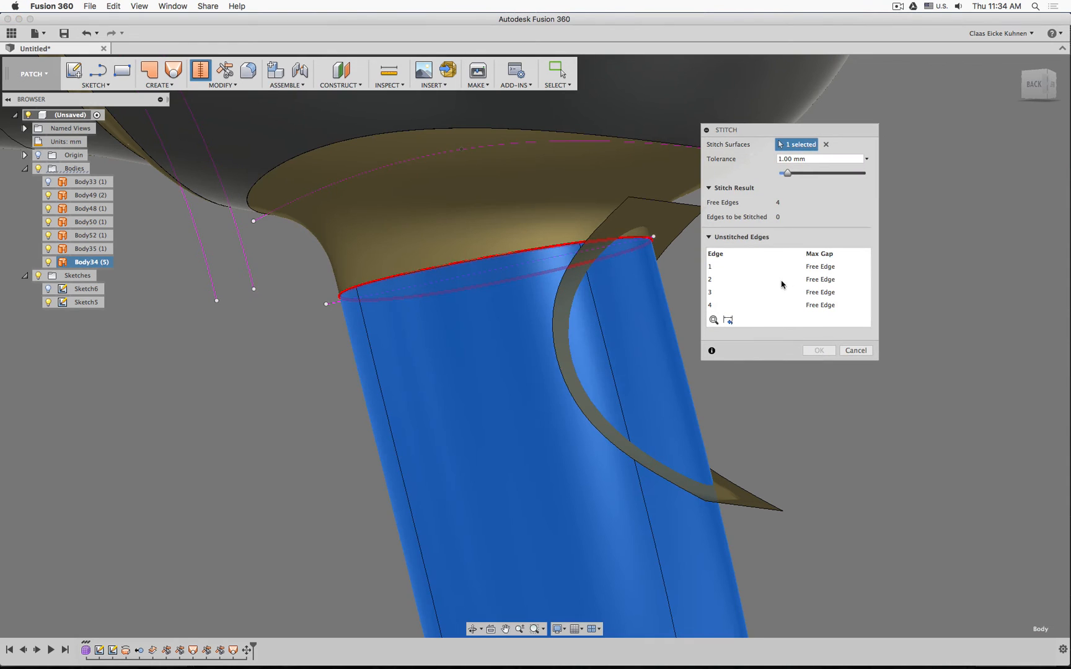
left_click(818, 349)
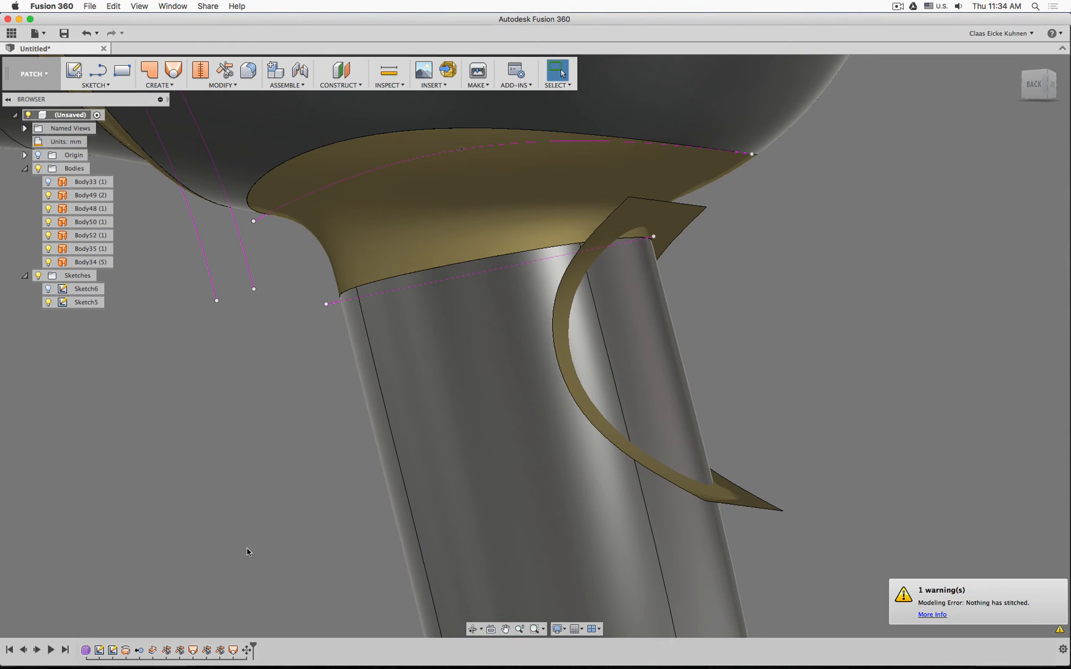
left_click(200, 70)
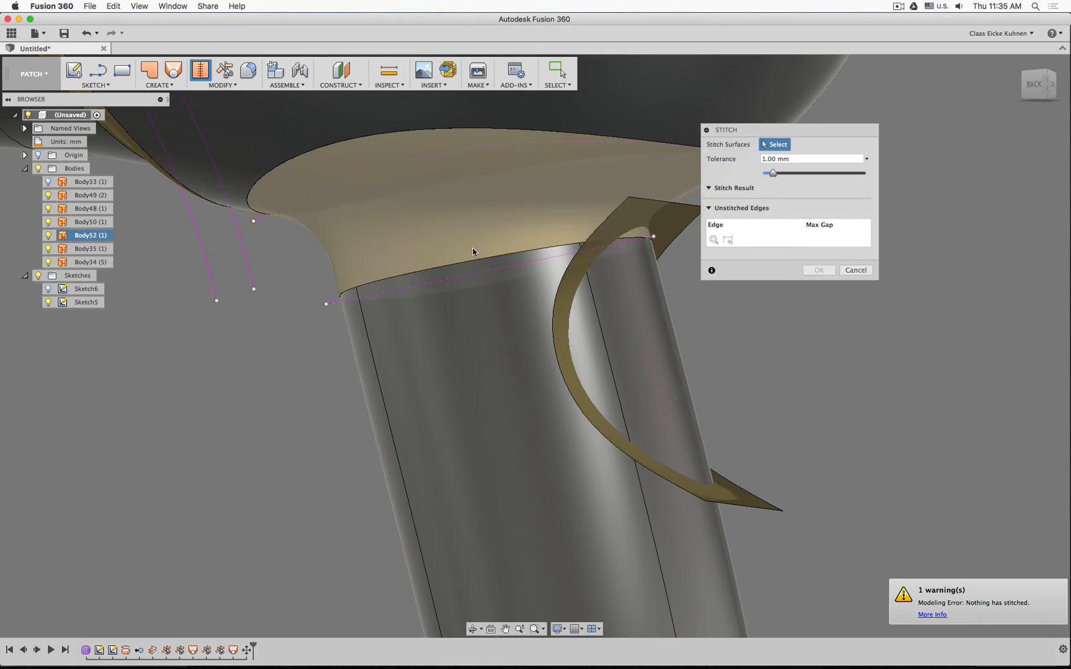
left_click(474, 248)
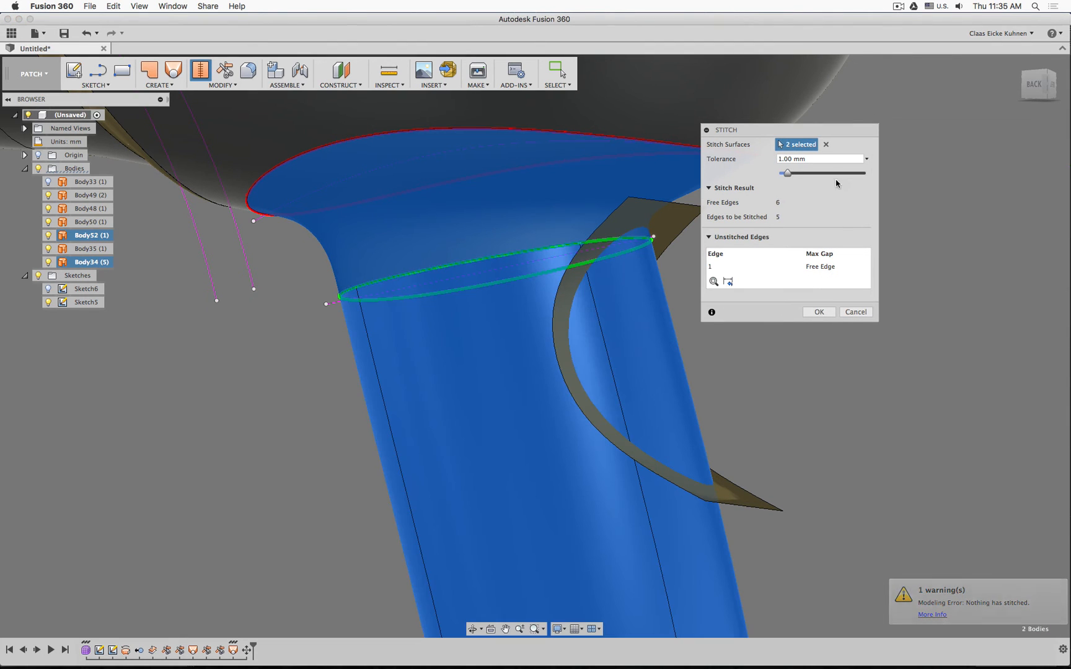
left_click(819, 325)
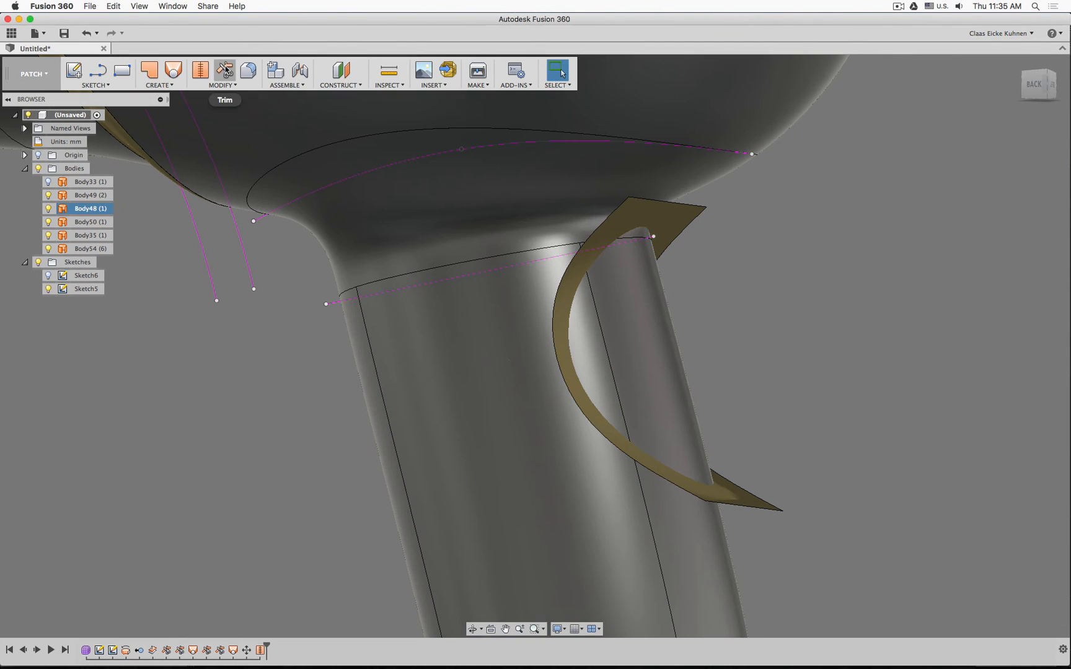
Trim the recess opening out of the stitched handle body using the curved surface as the cutting tool
left_click(224, 70)
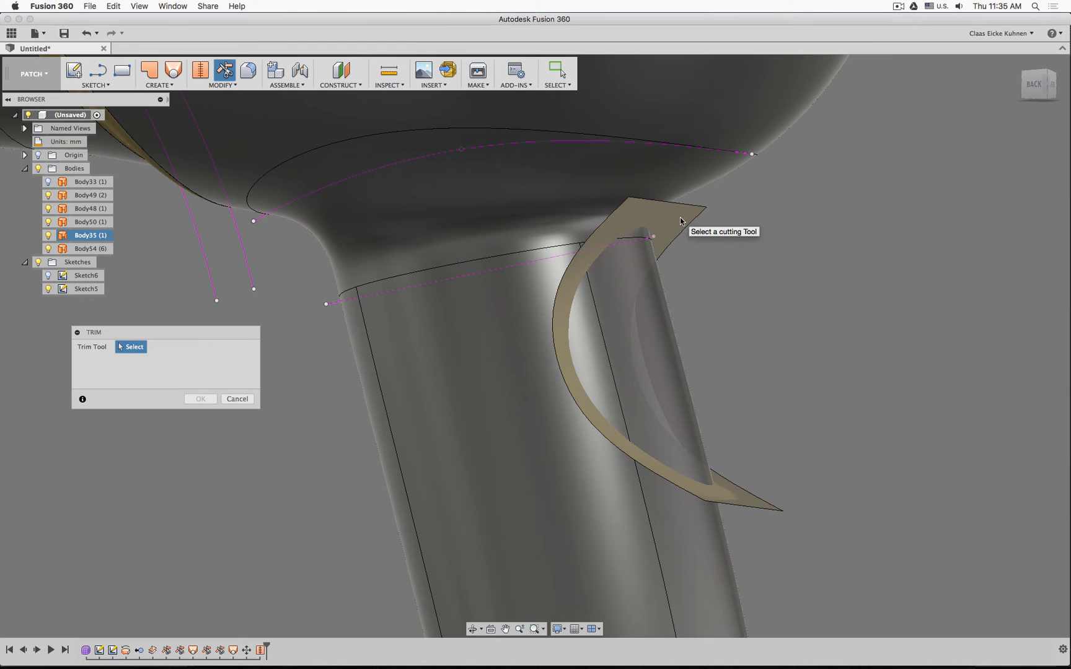
left_click(652, 306)
left_click(634, 295)
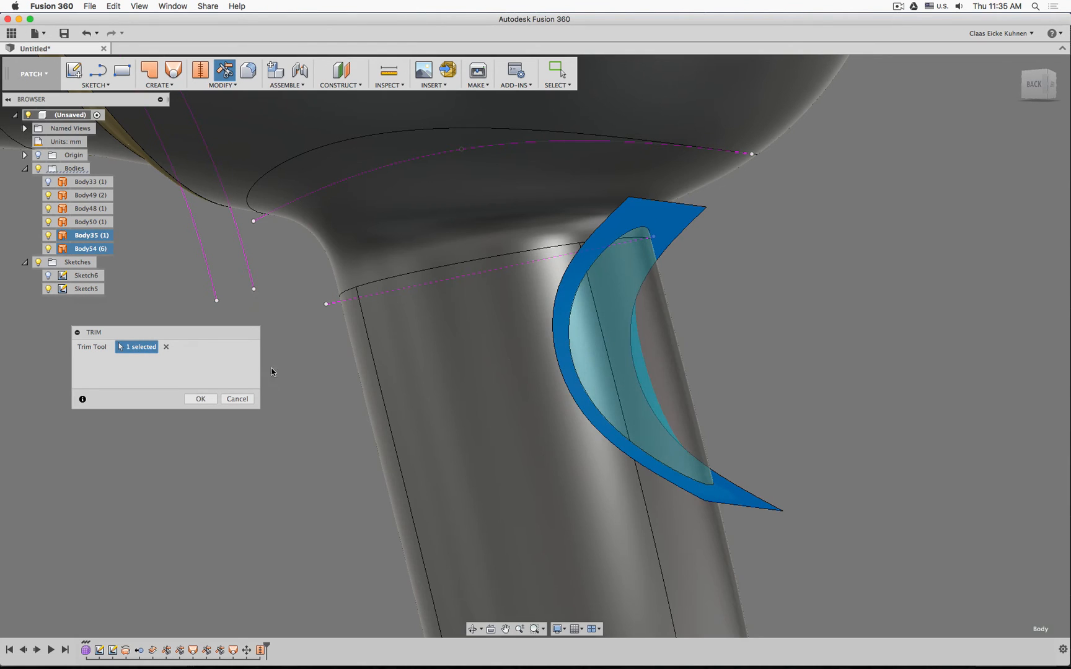
left_click(200, 398)
Trim away the parts of the curved recess surface outside the handle, using the handle body as the cutting tool
right_click(794, 298)
left_click(802, 286)
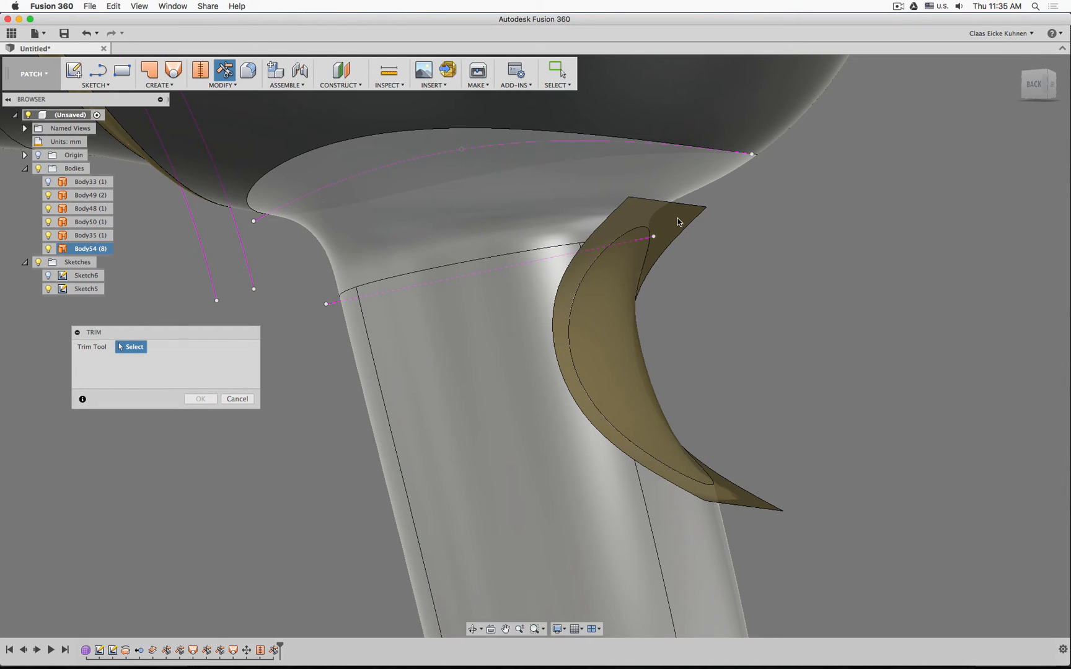
left_click(666, 221)
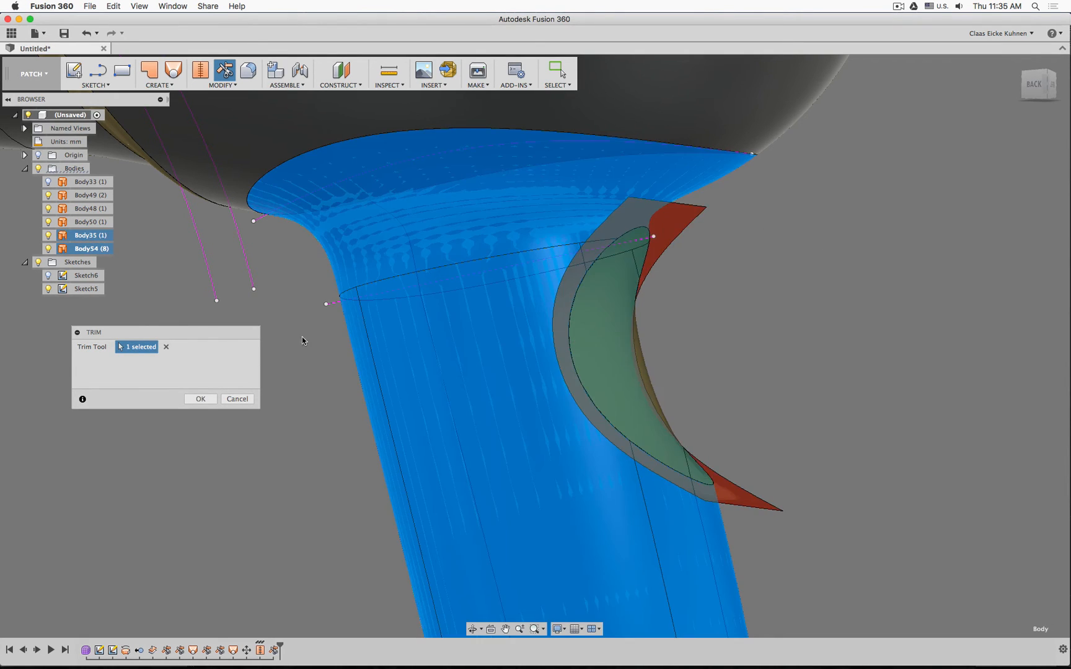
key("Return")
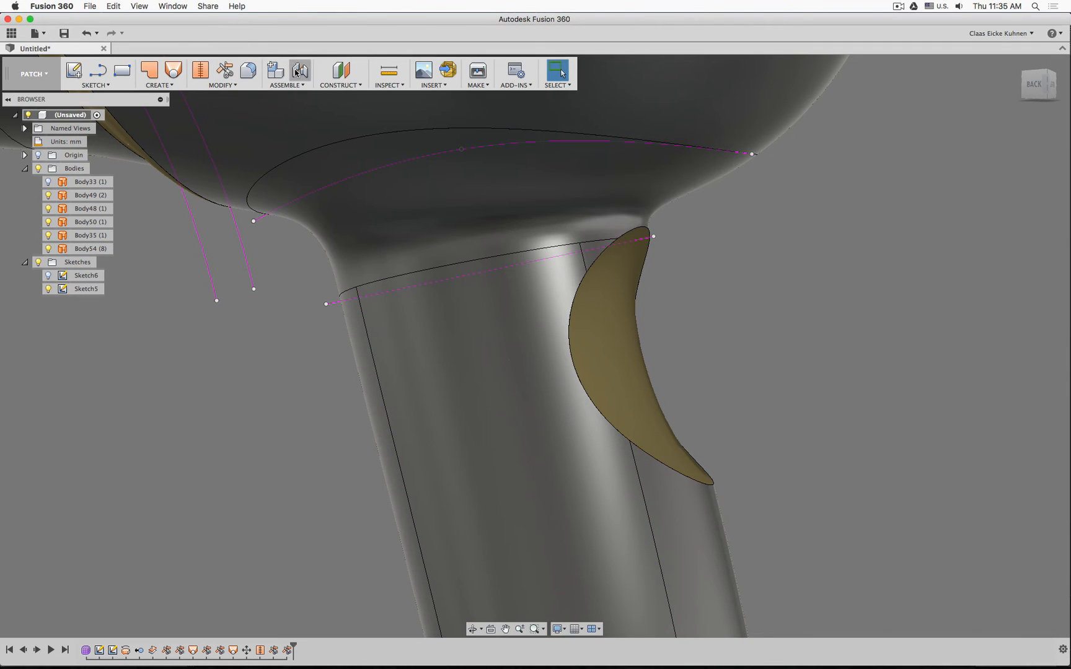
Stitch the trimmed recess surface to the handle body with a 1.00 mm tolerance
left_click(242, 74)
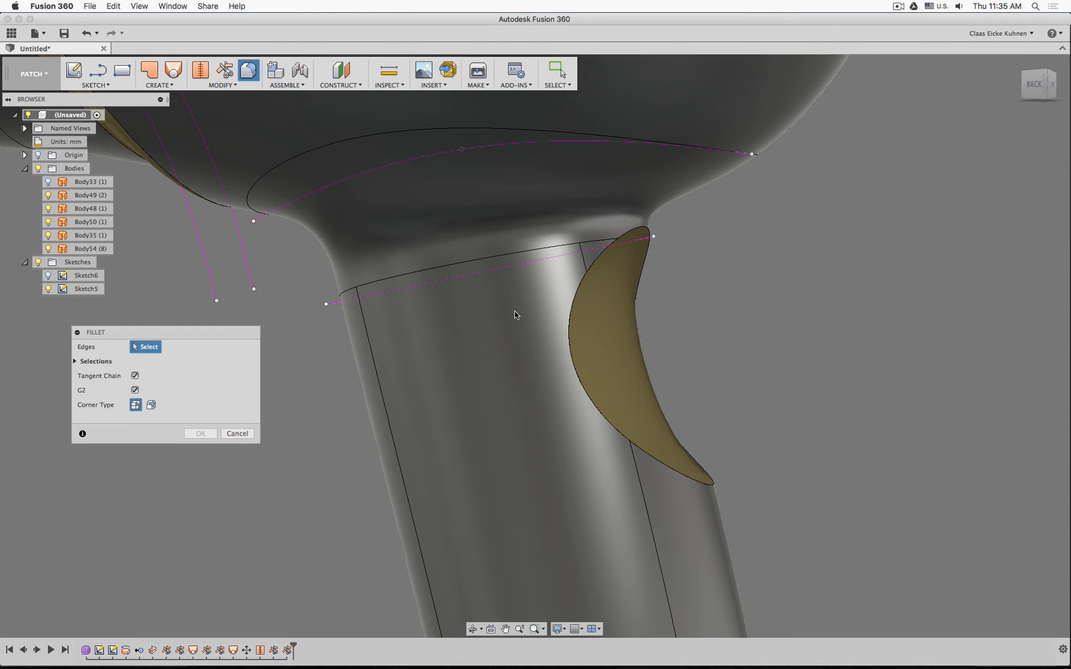
left_click(248, 434)
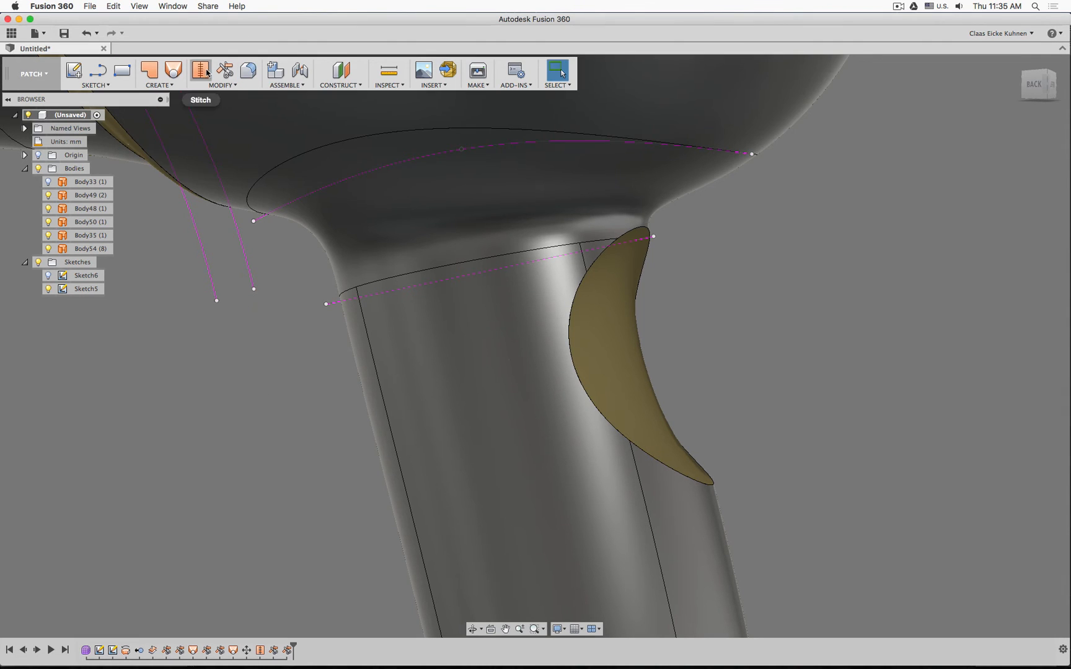
left_click(205, 71)
left_click(623, 305)
left_click(557, 314)
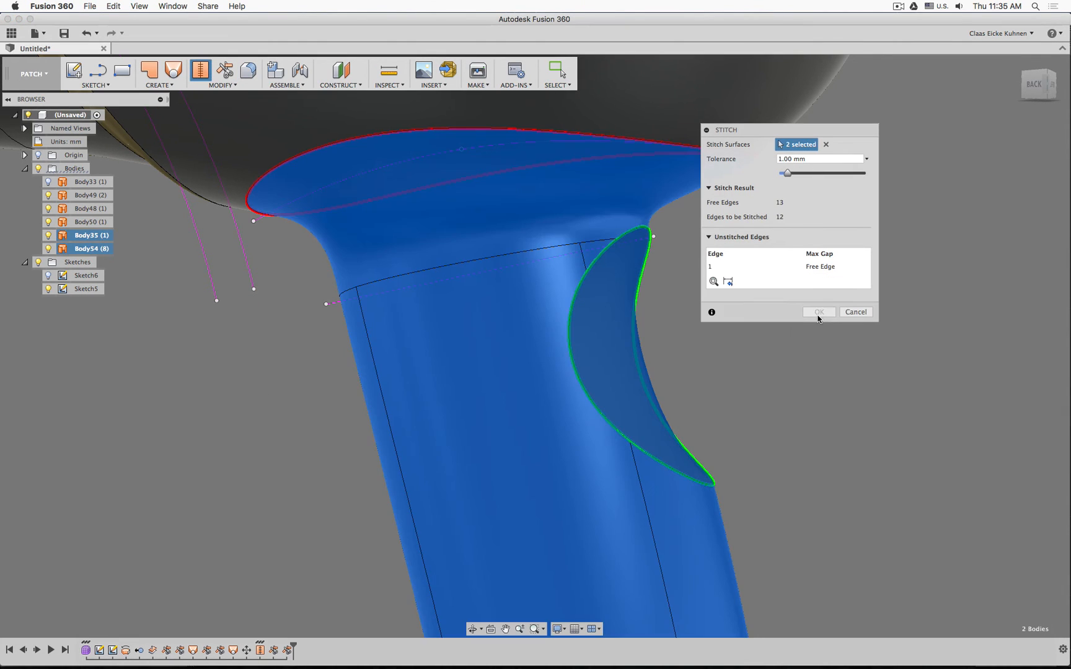
left_click(819, 312)
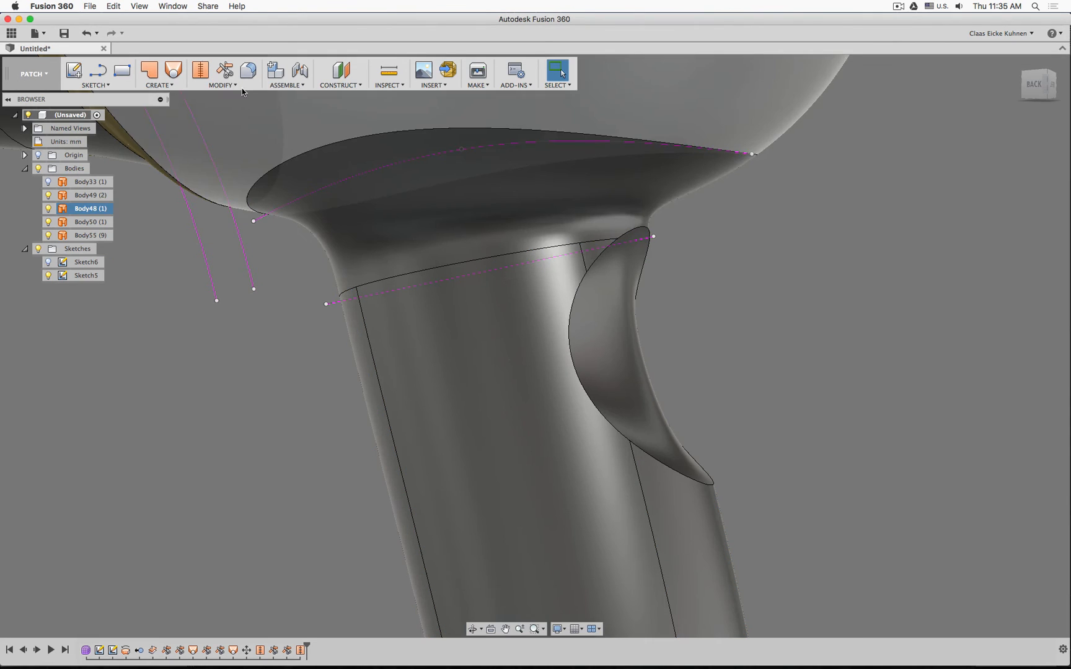
Try a constant-radius G2 fillet along the recess edge with radii of 6 mm and 5 mm
left_click(199, 72)
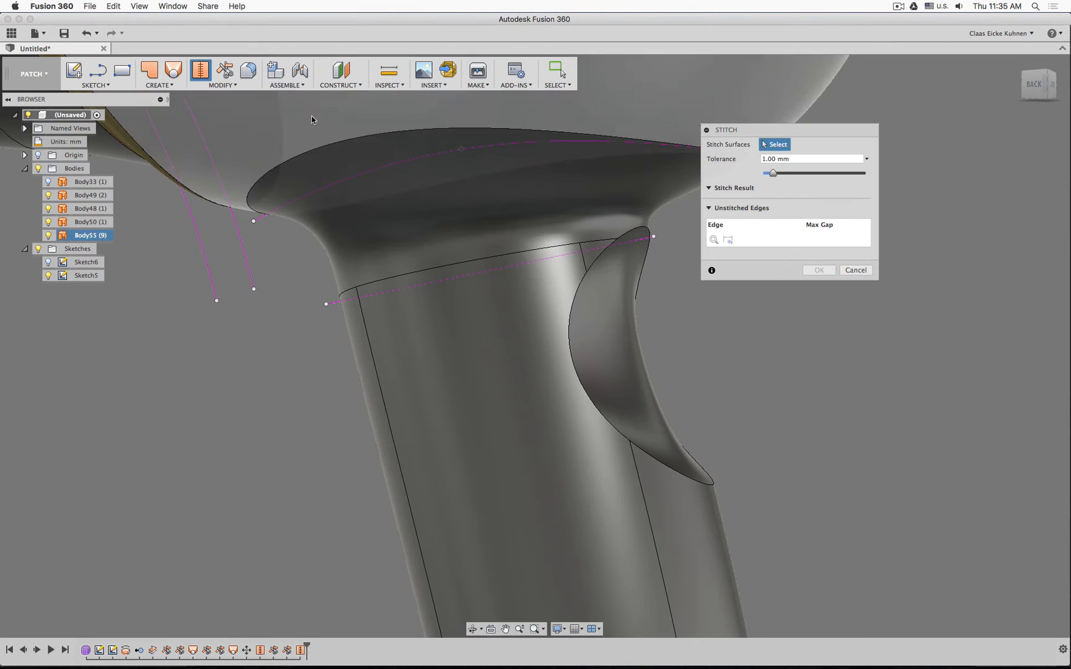
left_click(248, 70)
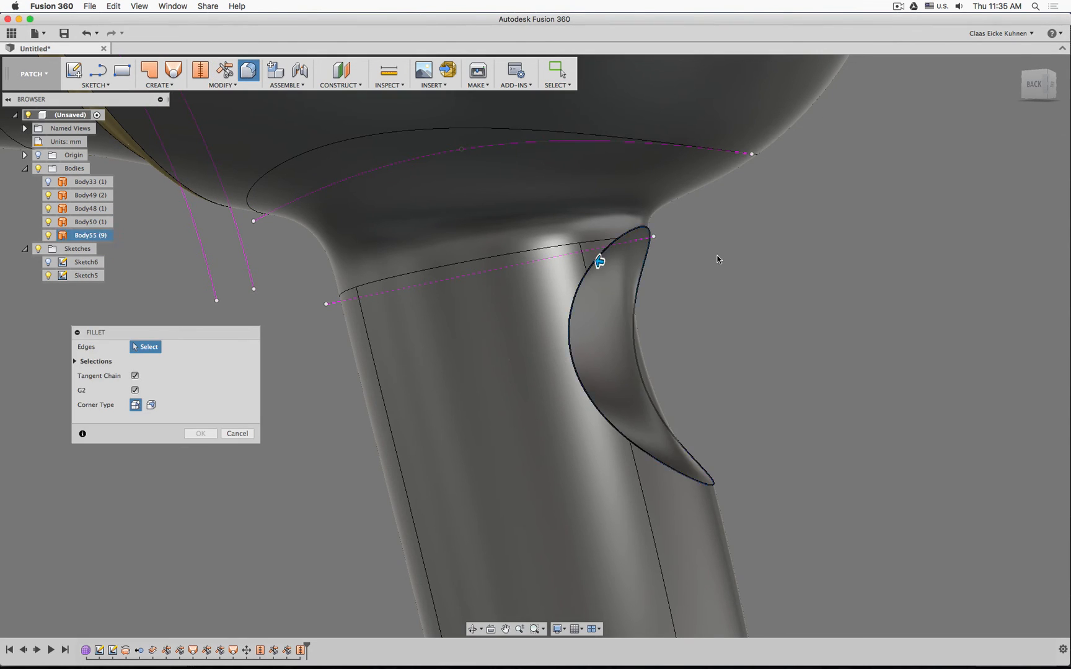
left_click(597, 264)
type("6")
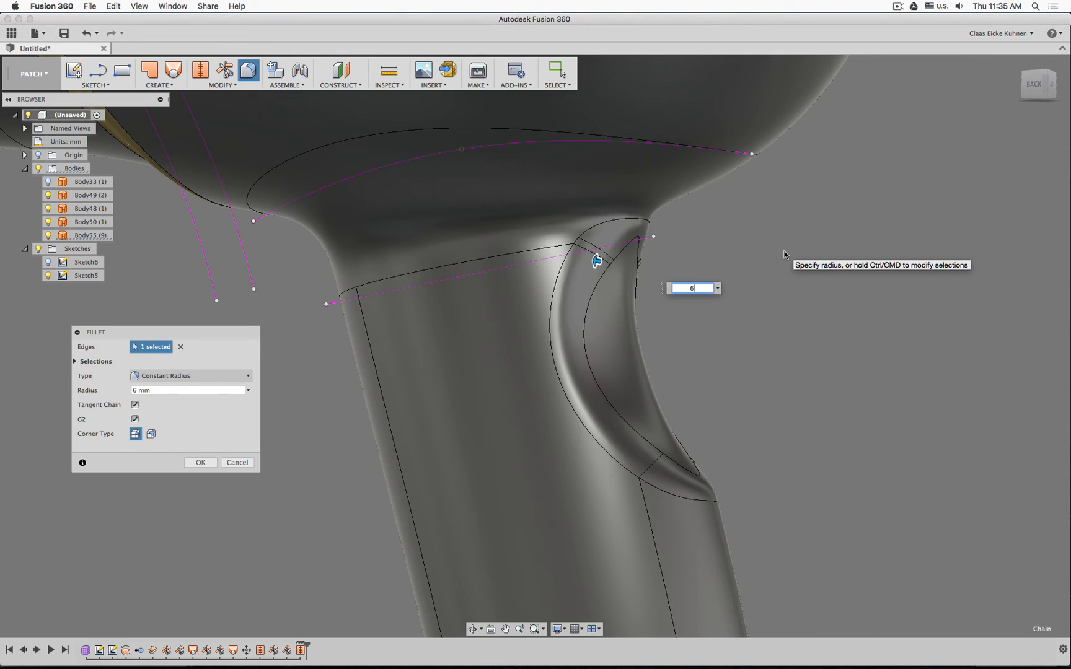
left_click(1034, 85)
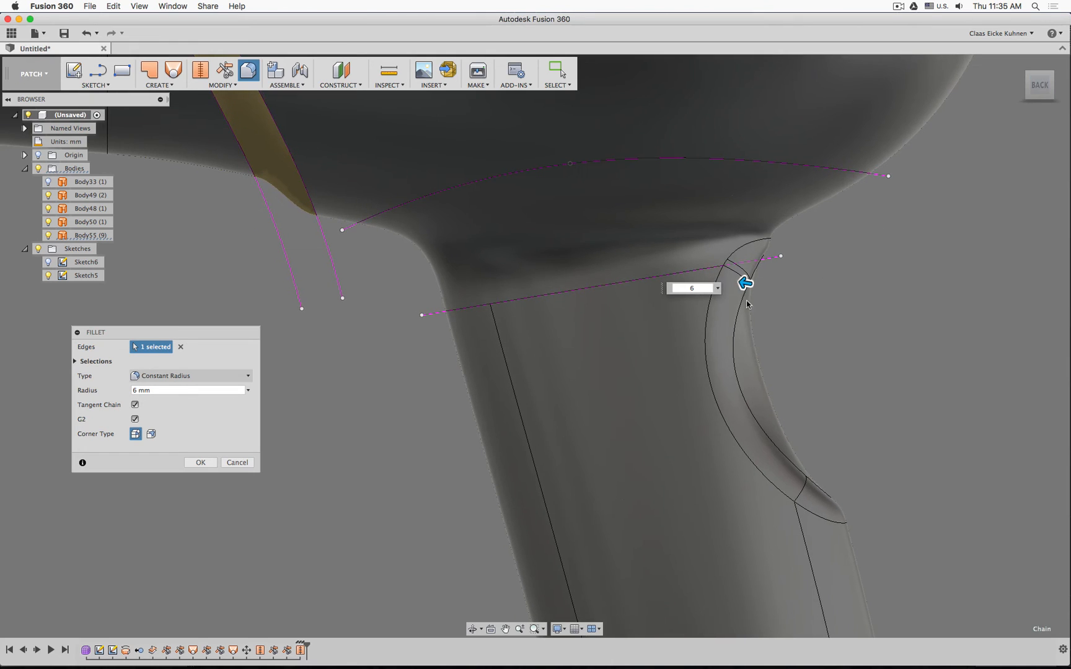
left_click(692, 289)
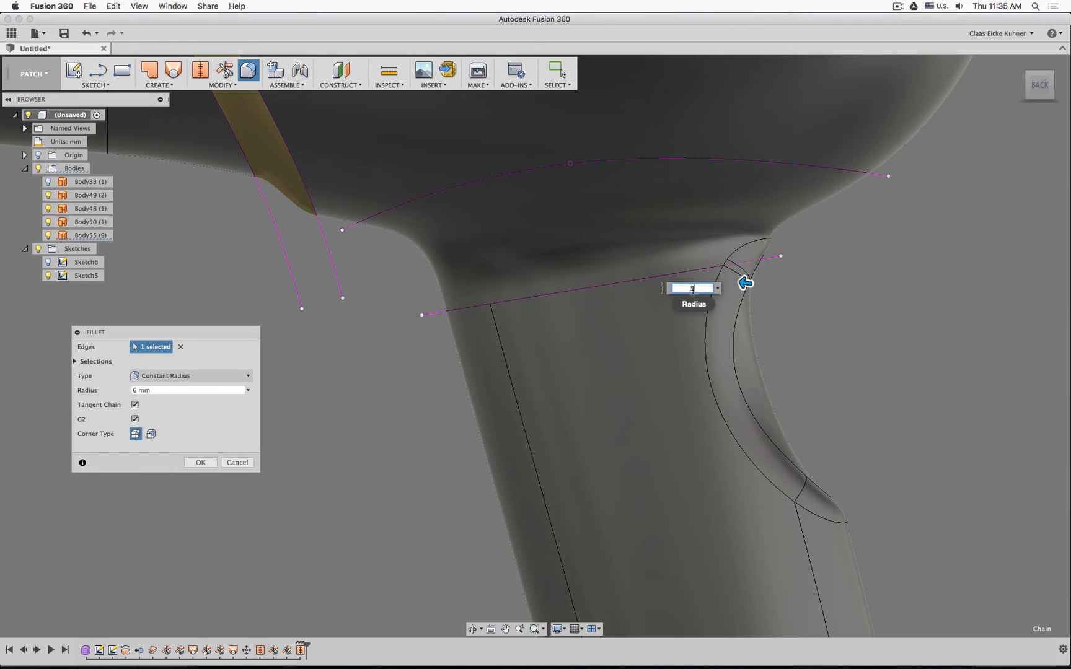
type("5")
scroll(817, 227, "up", 5)
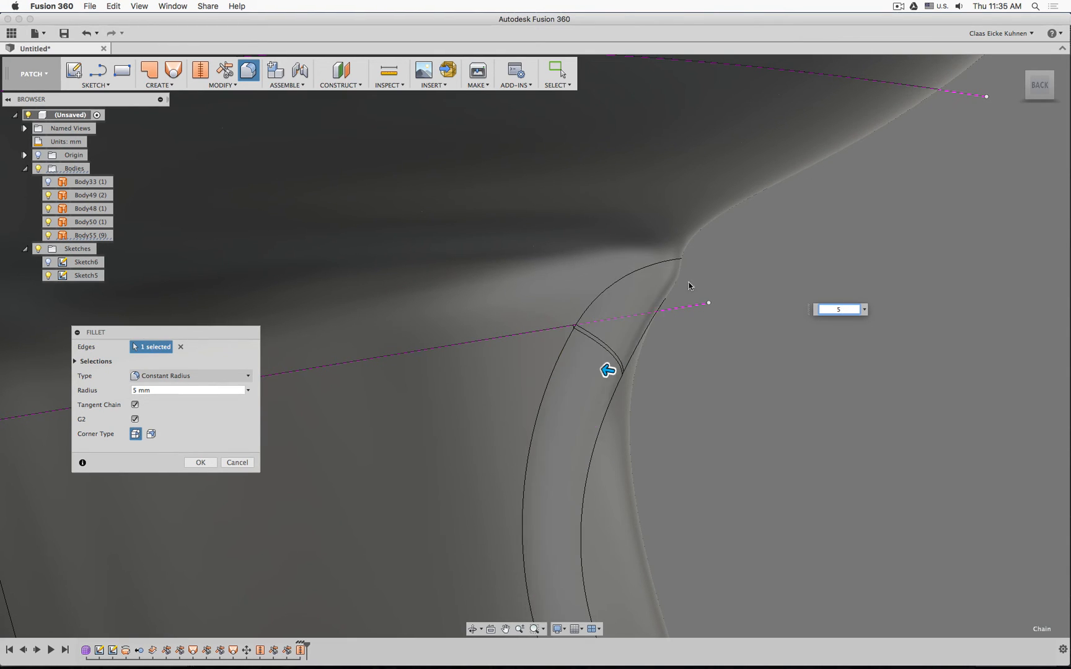
scroll(781, 280, "down", 5)
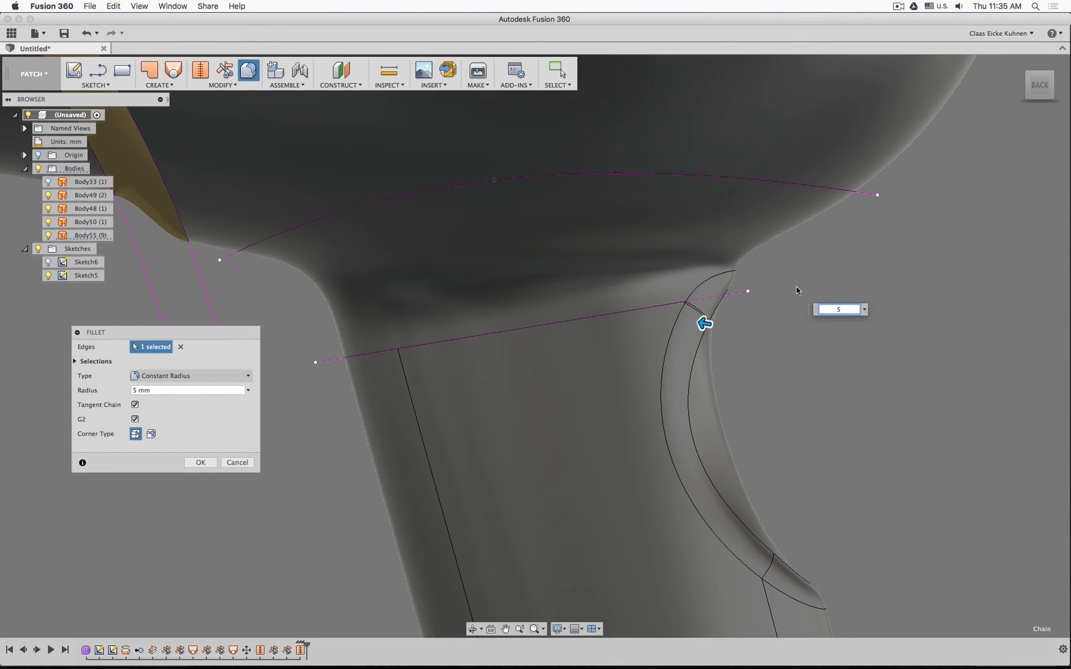
scroll(793, 291, "down", 3)
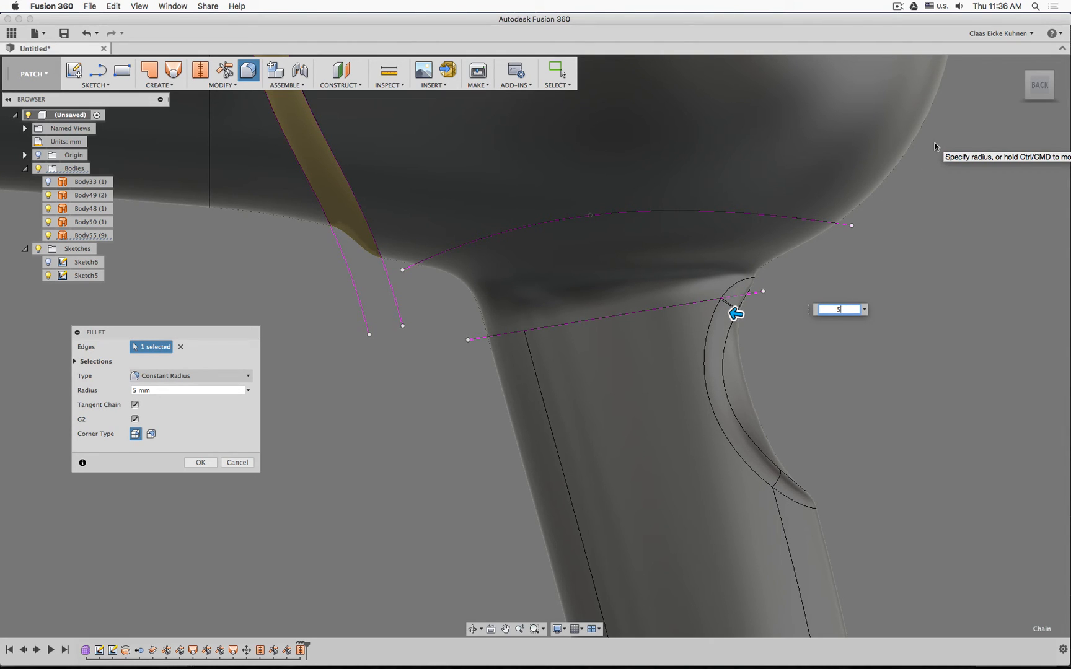
left_click(237, 462)
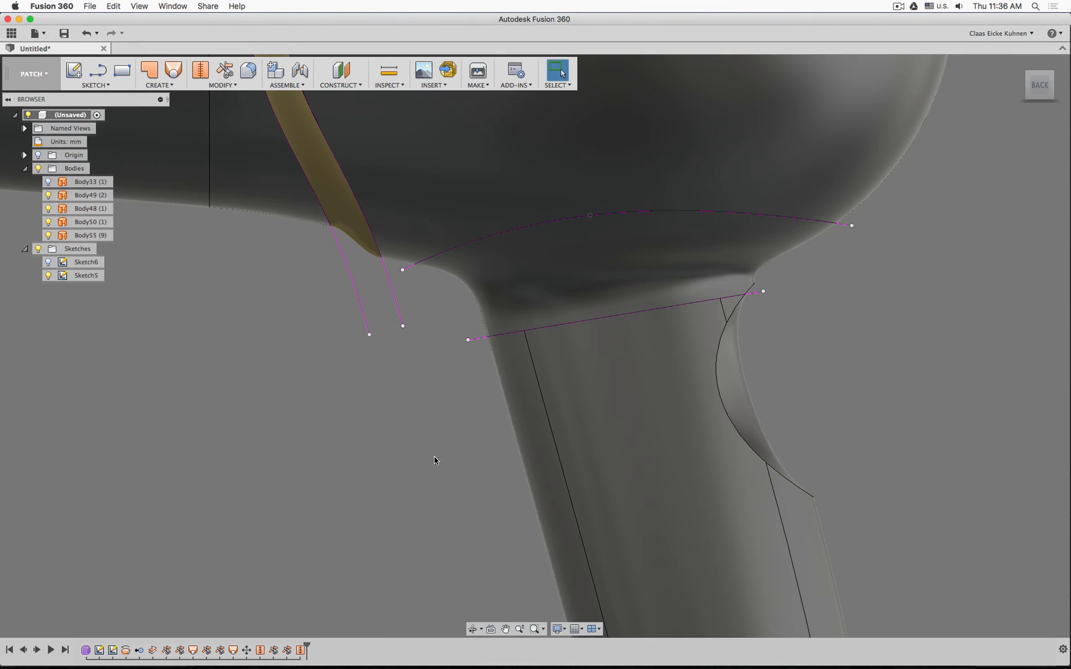
Delete the move feature that repositioned the curved recess surface from the model history
mouse_move(460, 454)
middle_mouse_down("shift")
mouse_move(424, 449)
mouse_move(459, 452)
middle_mouse_up("shift")
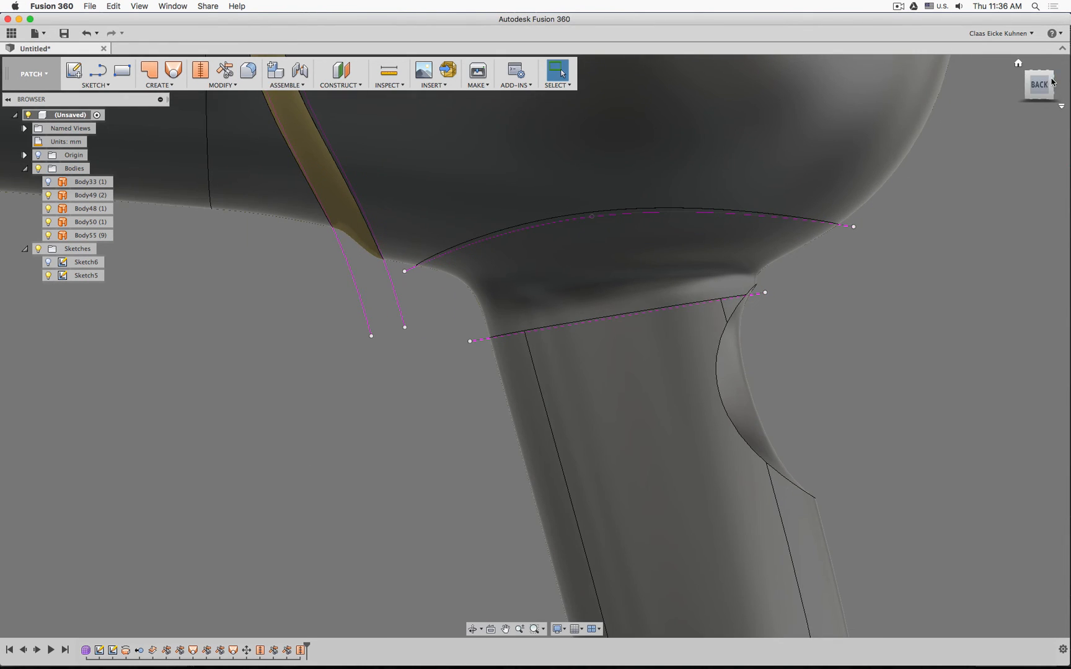
left_click(247, 651)
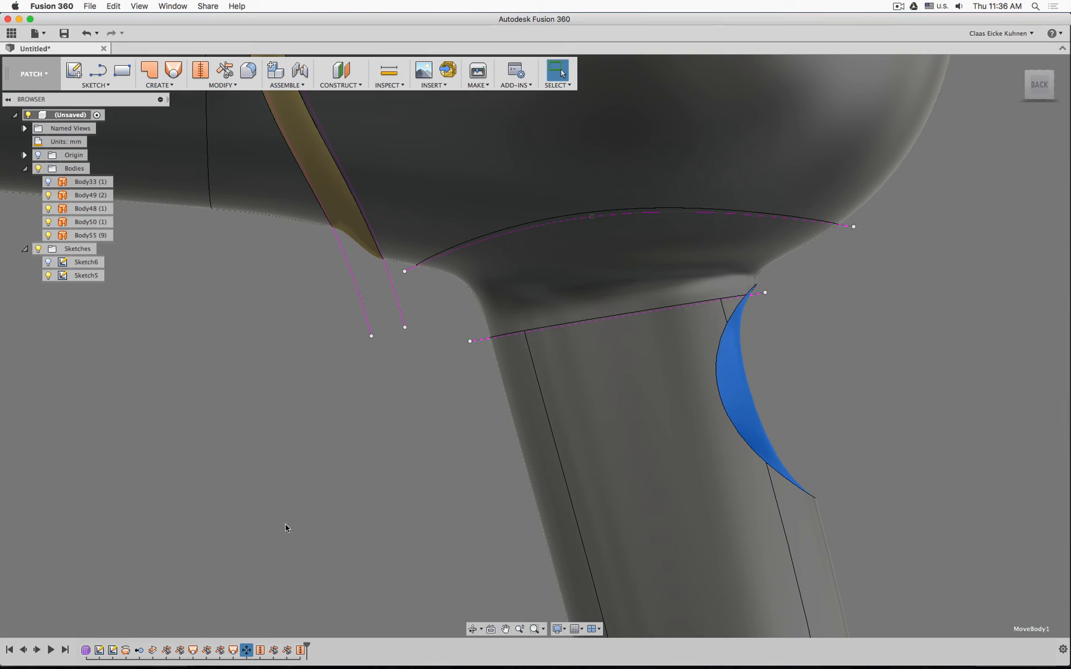
key("Delete")
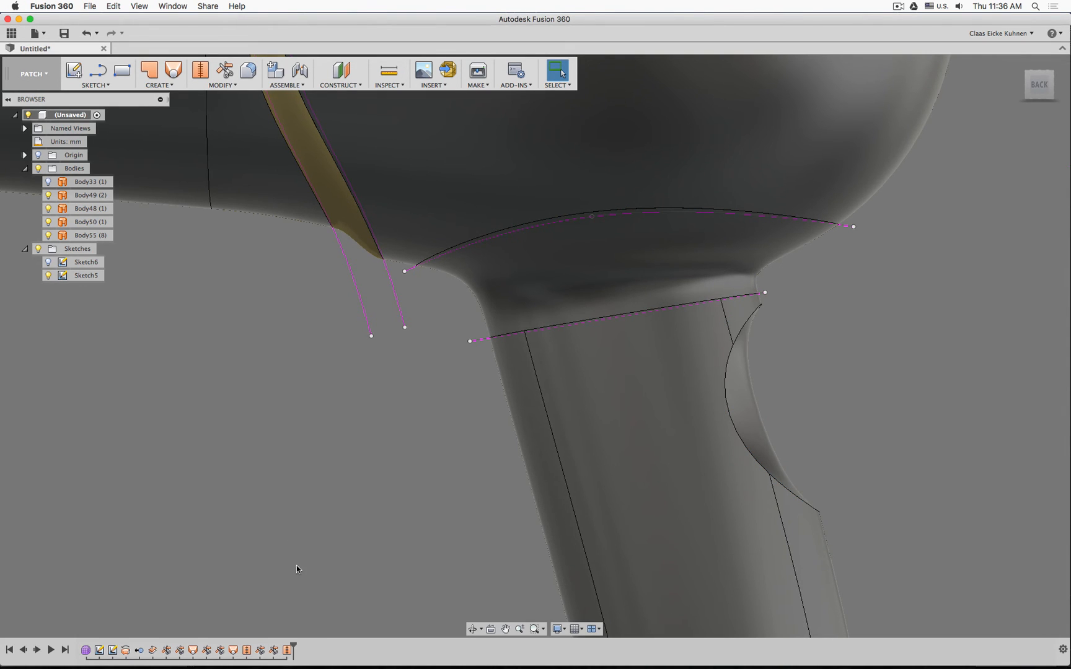
Edit the last stitch feature to also include the rounded housing, the transition ring and the nozzle surfaces
middle_click_drag(294, 566, 388, 515, "shift")
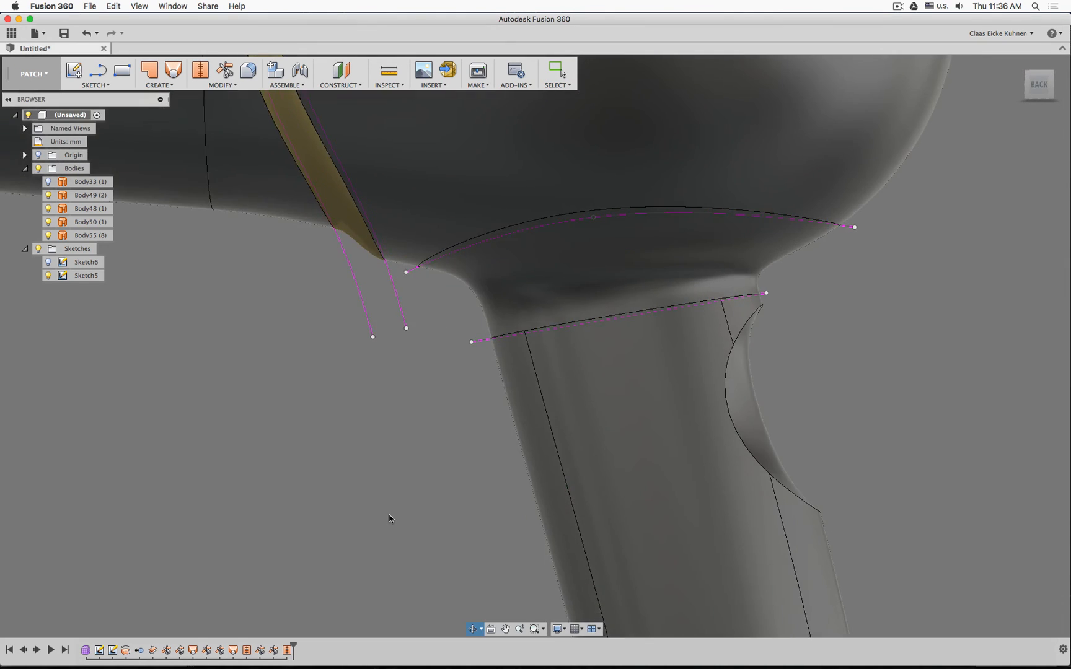
scroll(388, 515, "down", 5)
middle_click_drag(298, 448, 338, 444, "shift")
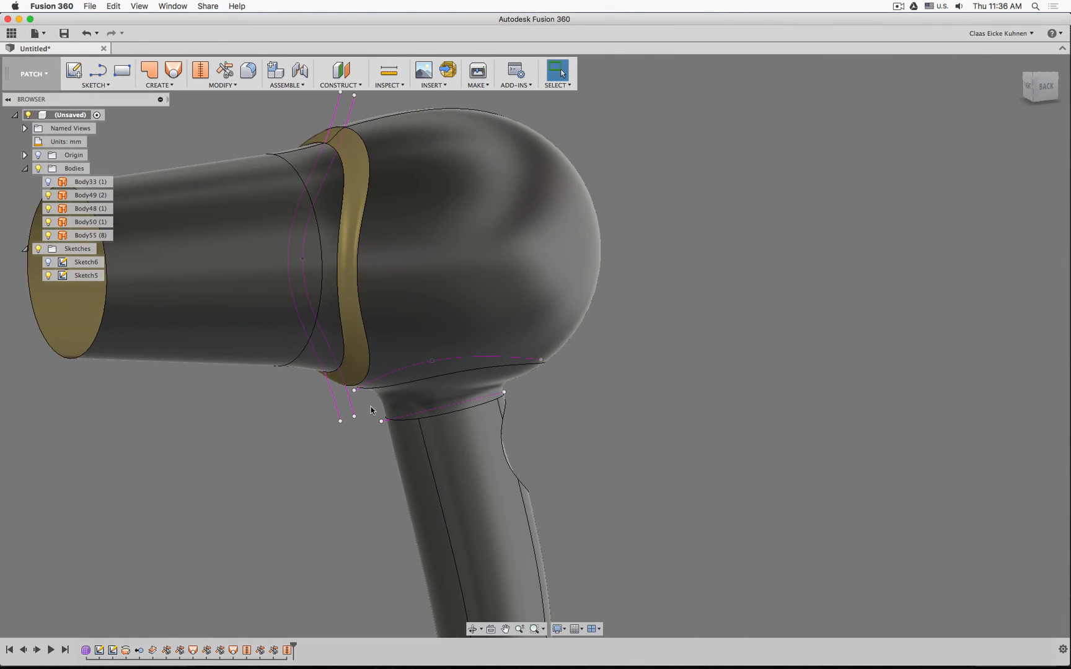
double_click(288, 651)
left_click(399, 265)
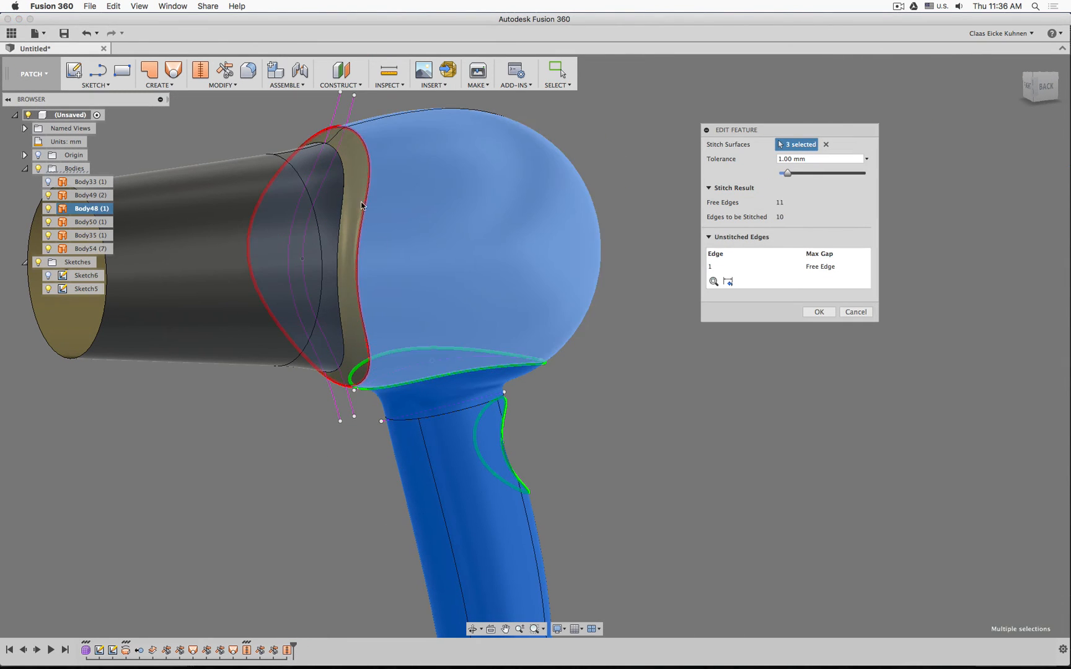
left_click(289, 212)
left_click(200, 221)
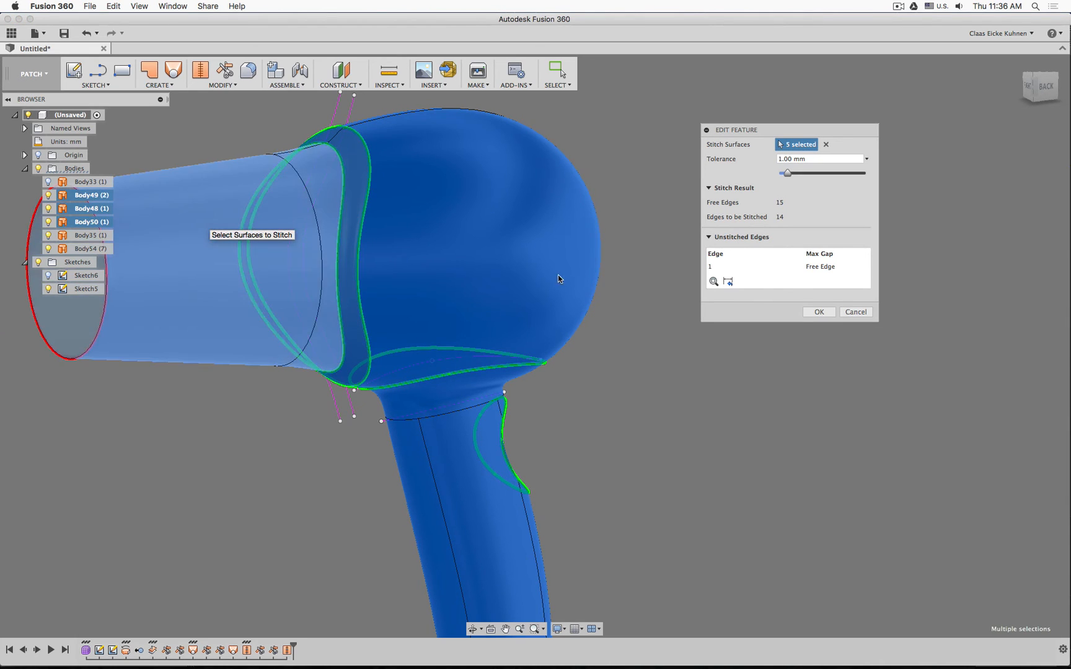
left_click(819, 311)
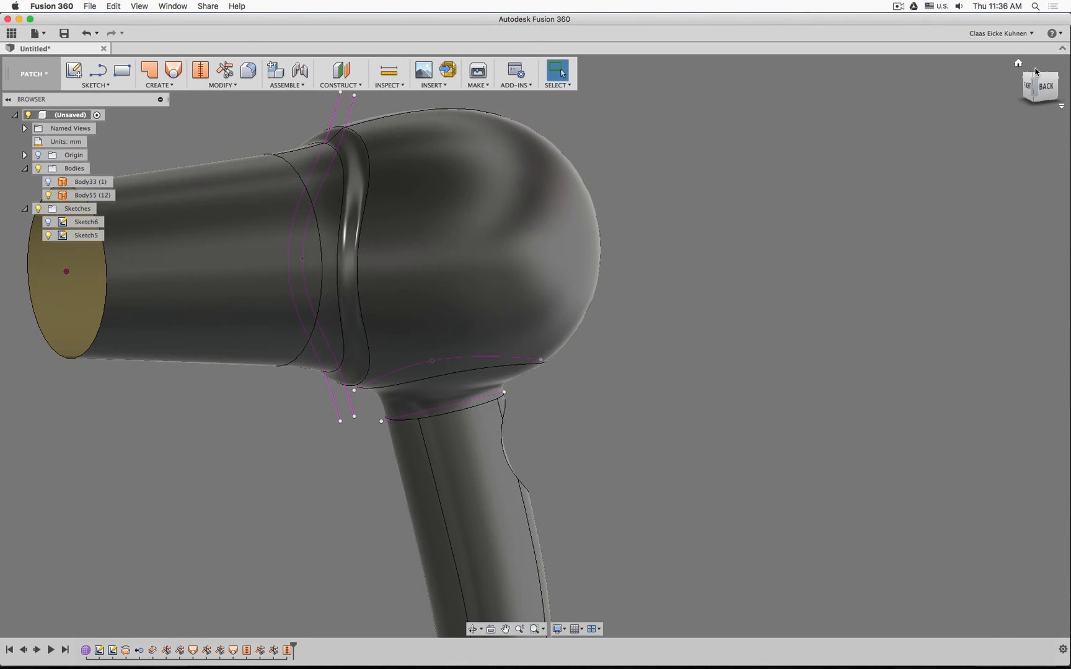
Patch the open nozzle end with Connected continuity as a new body
left_click(1045, 87)
middle_click_drag(627, 425, 815, 411, "shift")
left_click(149, 70)
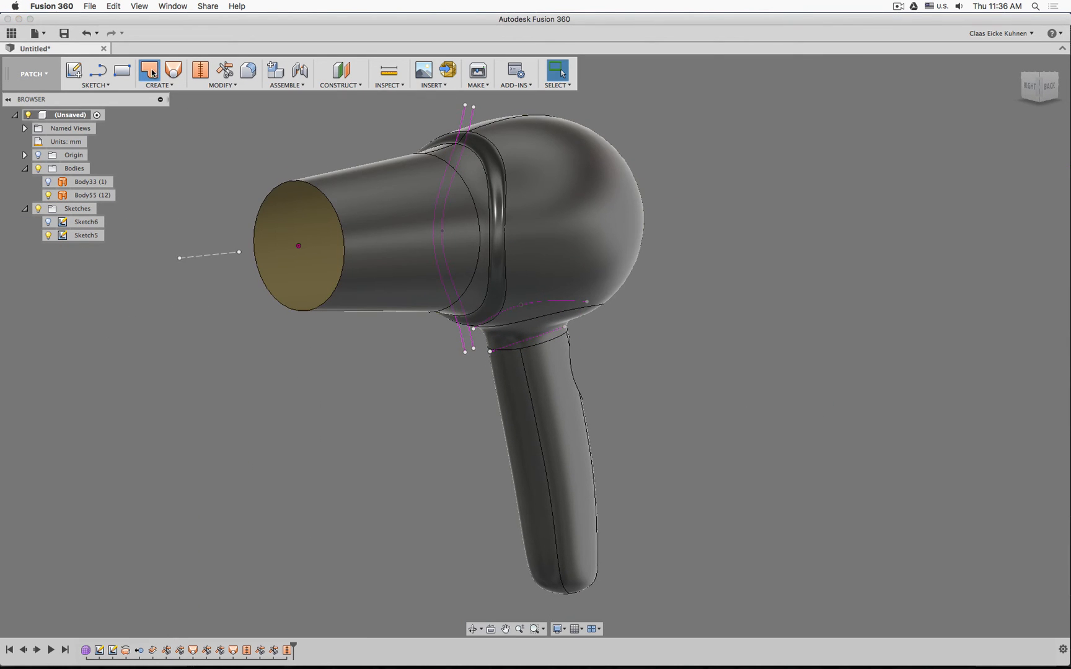
left_click(254, 248)
left_click(210, 420)
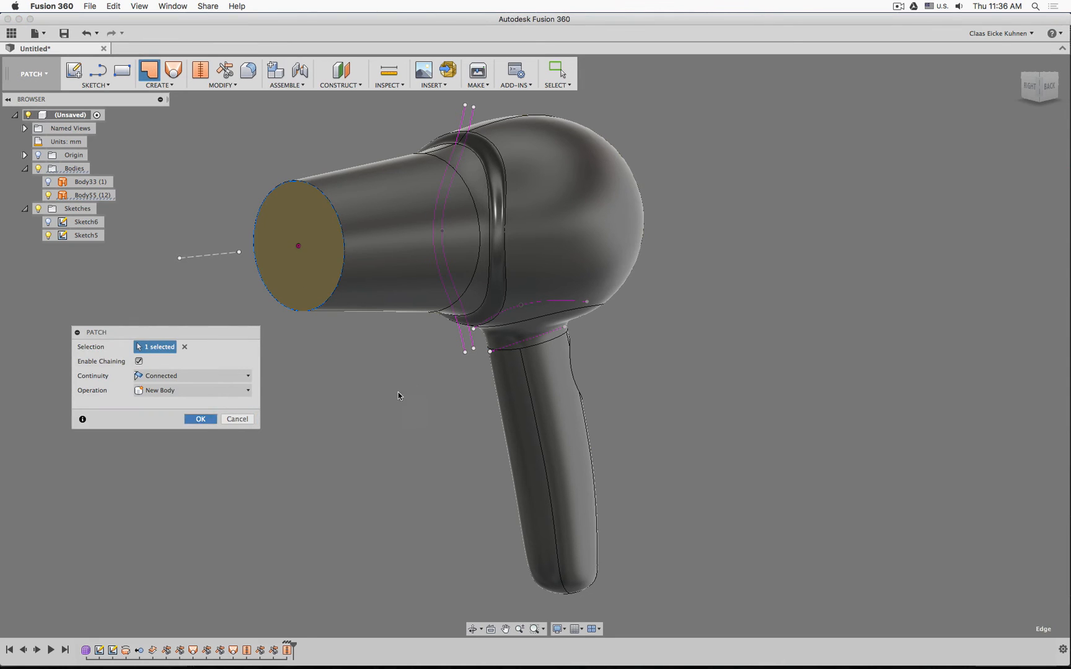
Stitch the nozzle end patch to the hair dryer body with a 1.00 mm tolerance
left_click(278, 284)
left_click(198, 72)
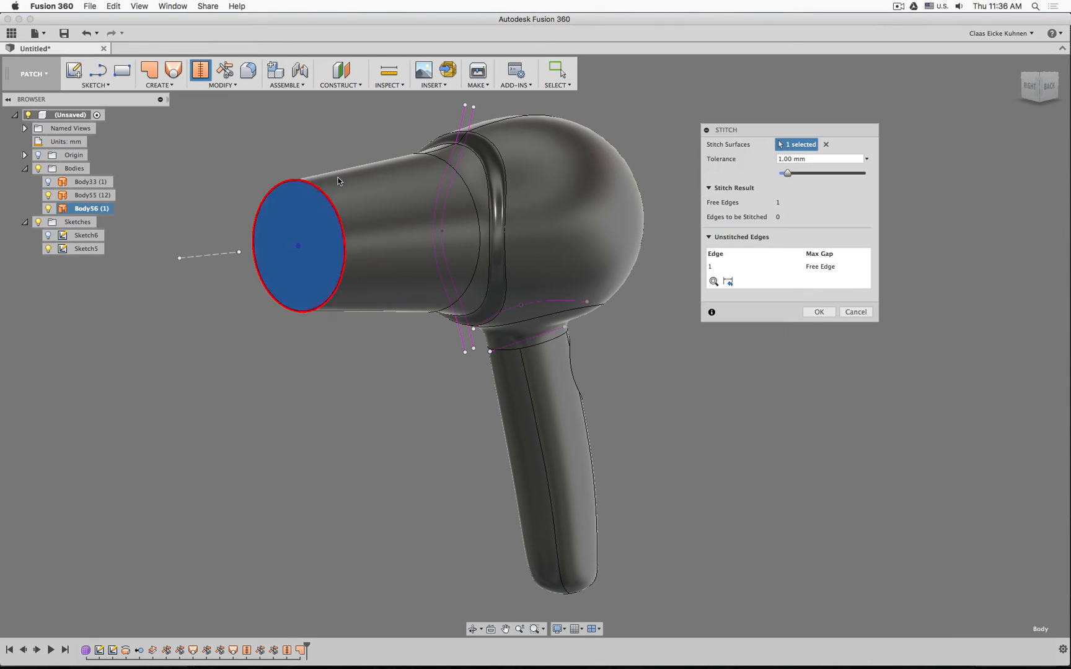
left_click(306, 225)
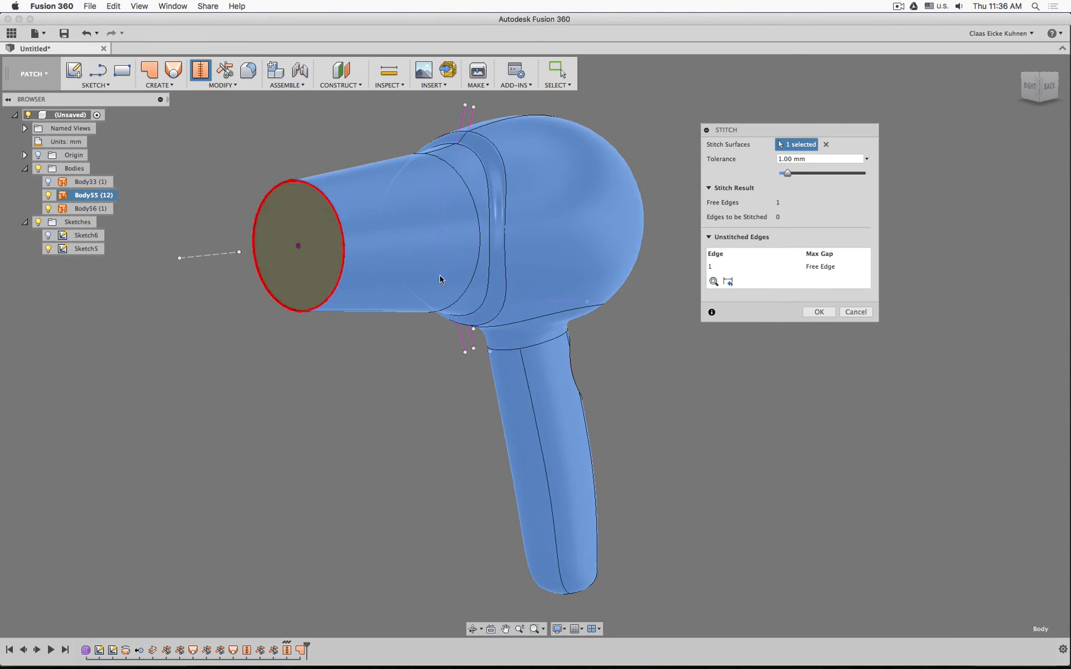
left_click(320, 268)
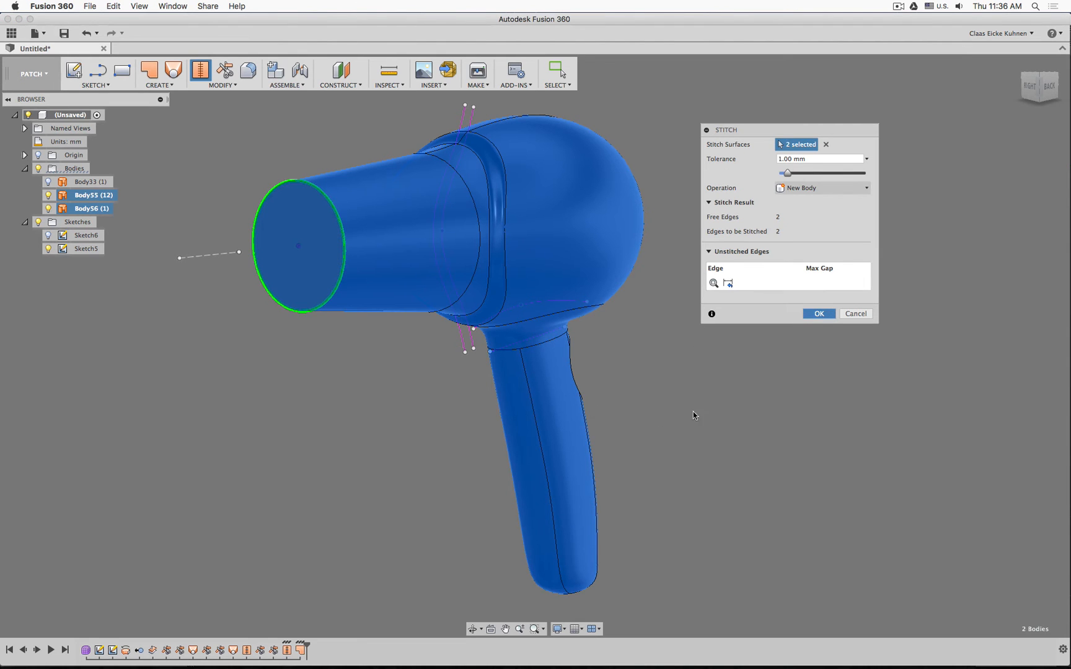
key("Return")
mouse_move(727, 423)
middle_mouse_down("shift")
mouse_move(705, 359)
mouse_move(567, 373)
mouse_move(507, 410)
mouse_move(639, 392)
mouse_move(714, 399)
mouse_move(708, 415)
mouse_move(725, 405)
middle_mouse_up("shift")
left_click(1045, 87)
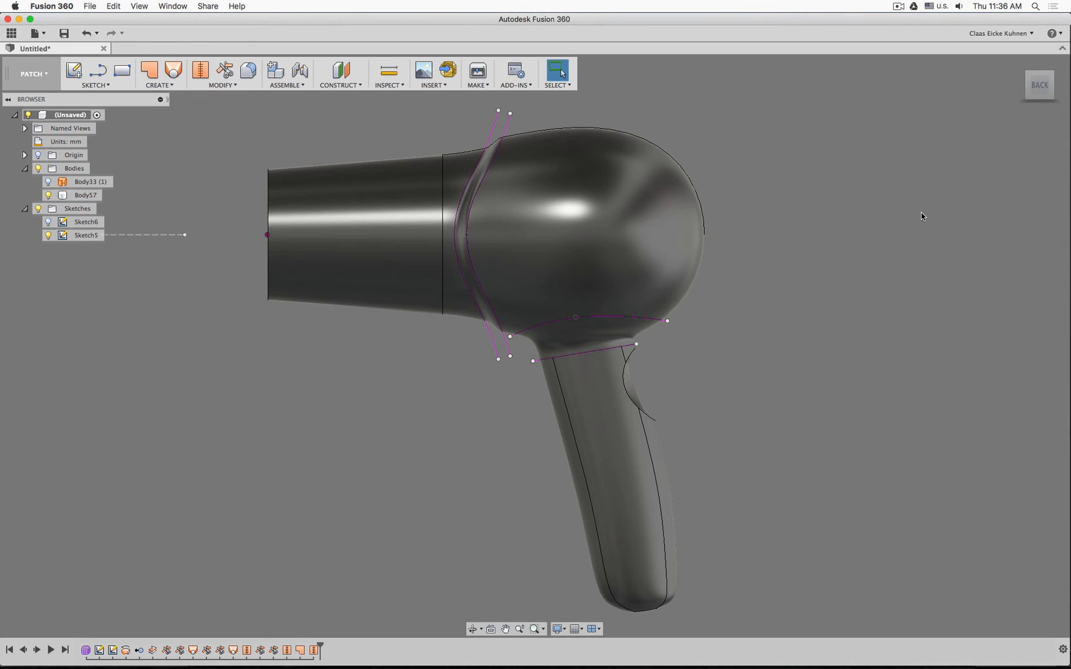
Switch from the Patch workspace to the Model workspace and view the closed body from the rear of the housing
left_click(34, 74)
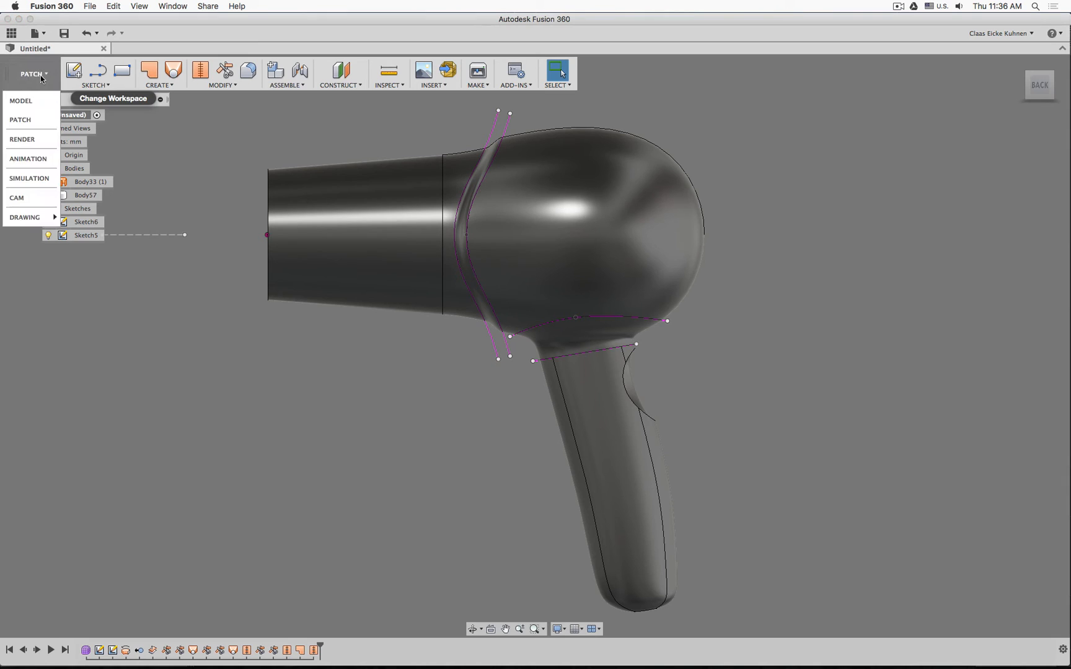
left_click(41, 101)
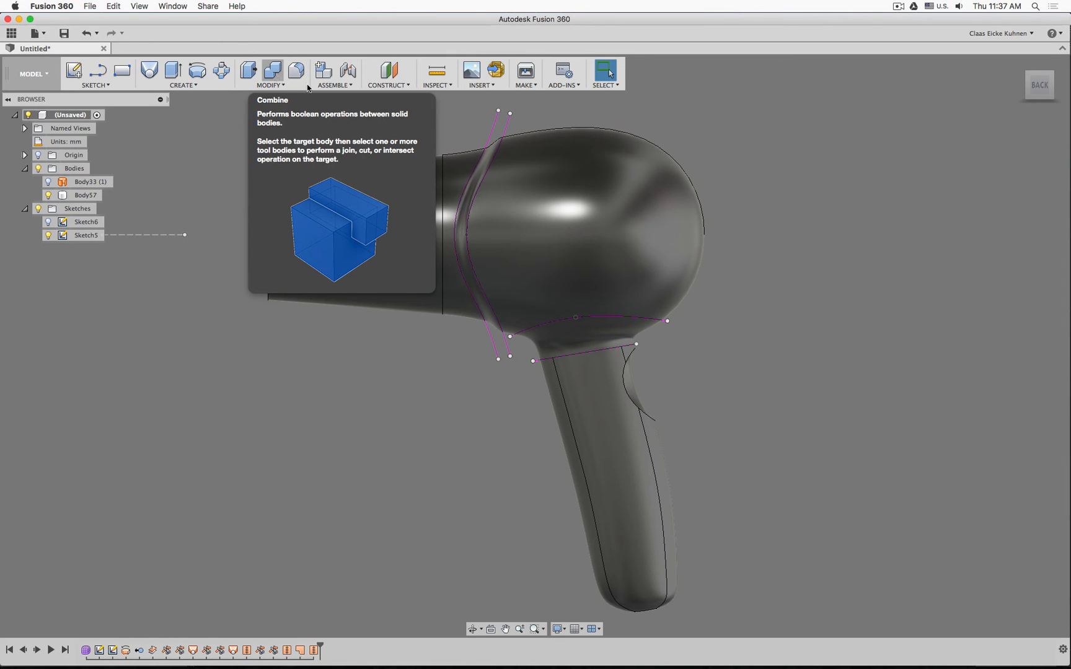
middle_click_drag(555, 414, 580, 410, "shift")
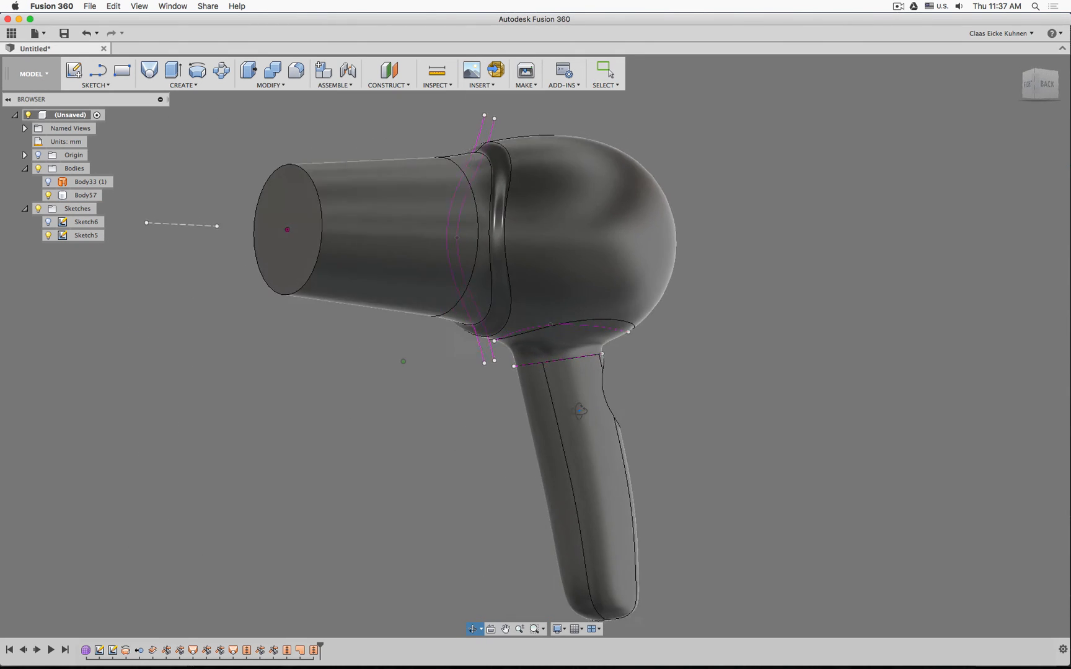
left_click(1042, 86)
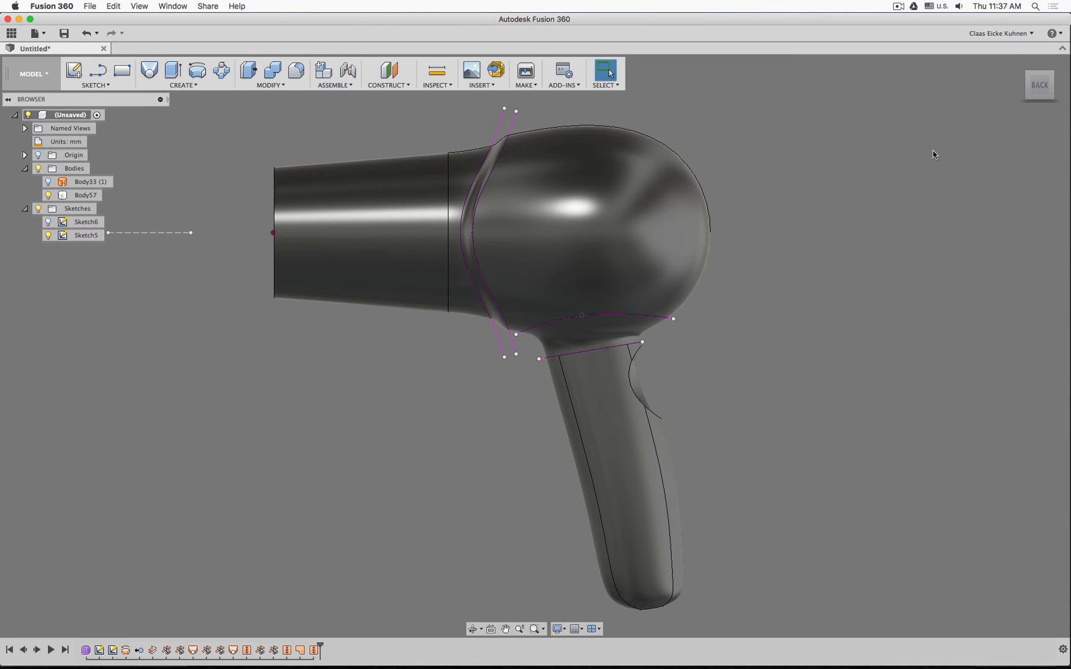
middle_click_drag(934, 154, 866, 169, "shift")
left_click(561, 198)
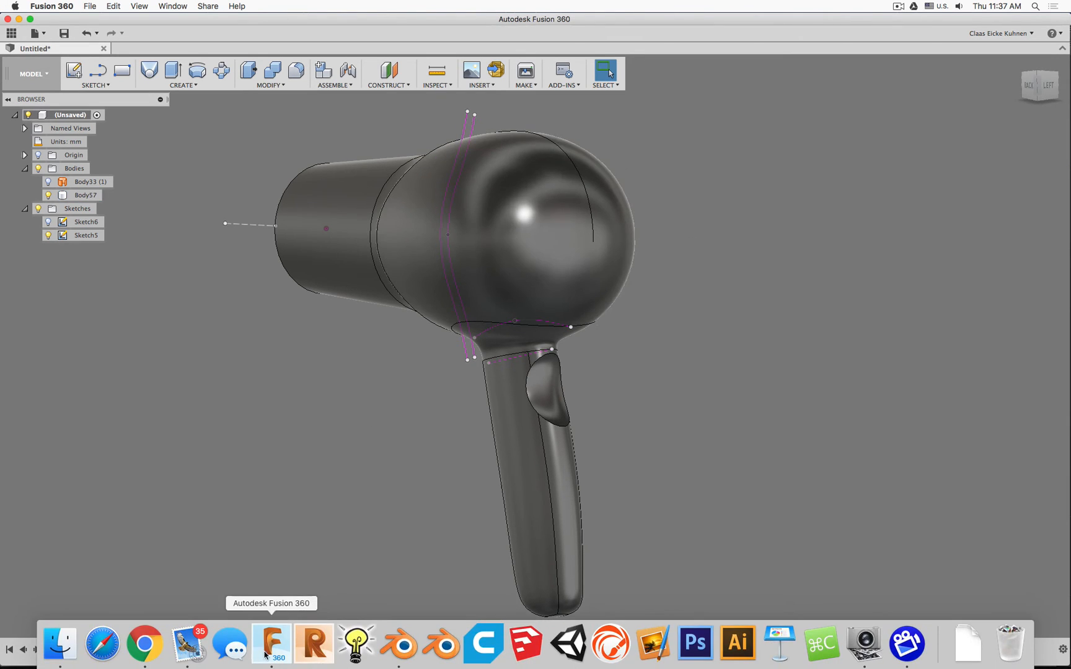
Switch to Blender, show the layer with the ring of small cylinders, and select the standalone cylinder on the central axis
left_click(403, 645)
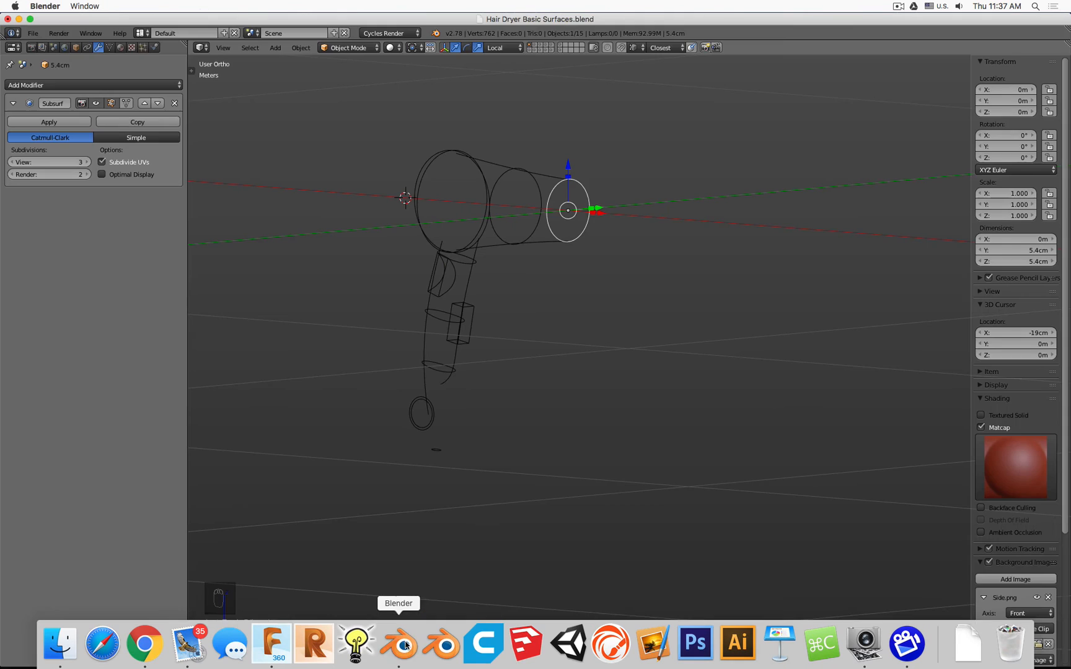
left_click(561, 43)
scroll(407, 169, "up", 4)
middle_click_drag(391, 180, 507, 182)
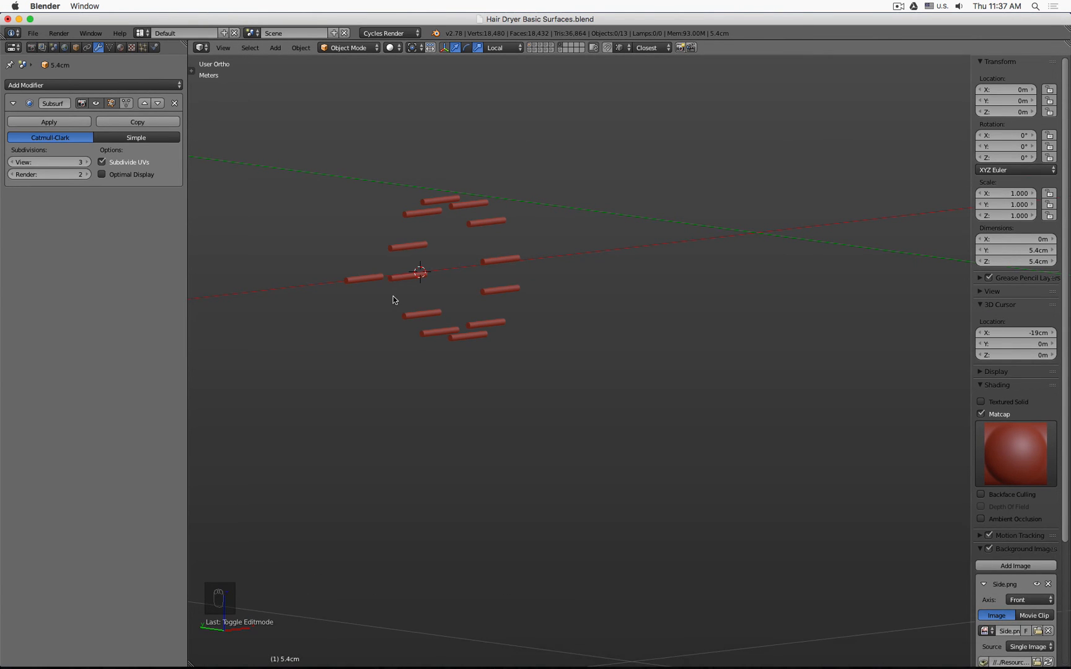
scroll(402, 299, "up", 4)
right_click(410, 244)
scroll(409, 245, "down", 3)
key("b")
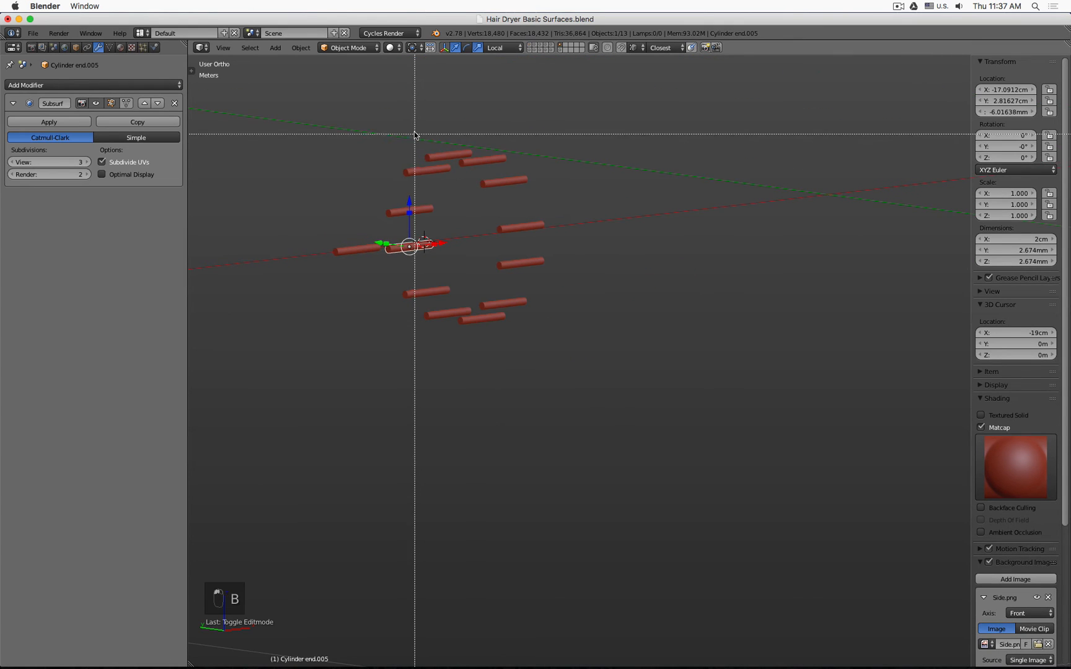
right_click(418, 156)
scroll(362, 231, "up", 5)
scroll(366, 284, "down", 1)
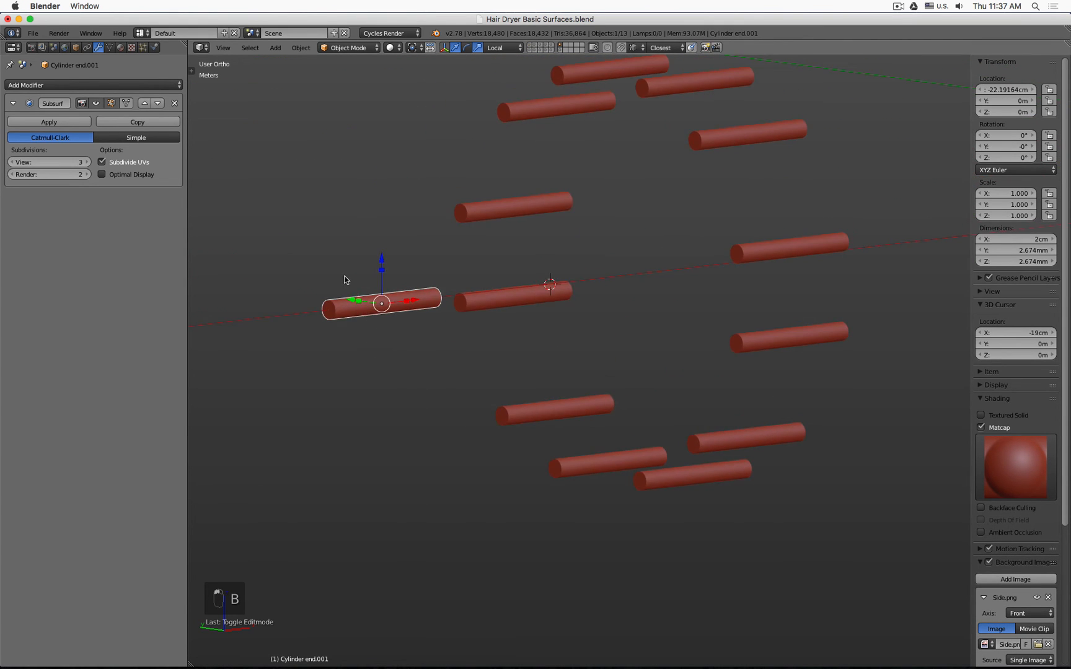
scroll(351, 293, "up", 4)
scroll(371, 295, "down", 5)
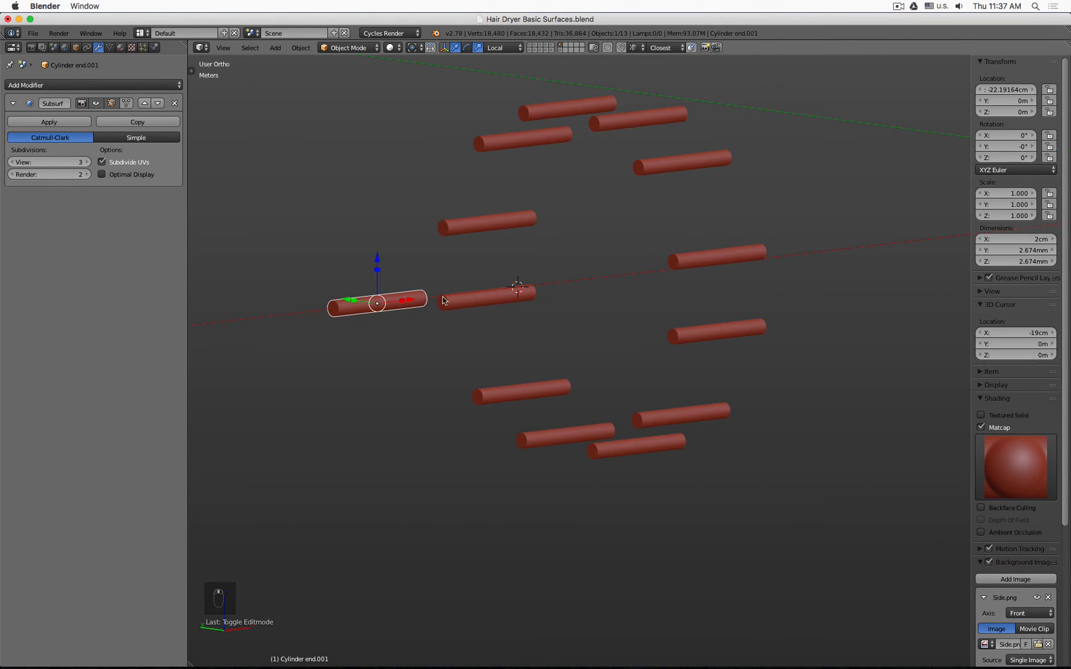
Duplicate the selected cylinder in front view and place the copy on the central axis at about X -17.6 cm
key("KP_3")
key("KP_1")
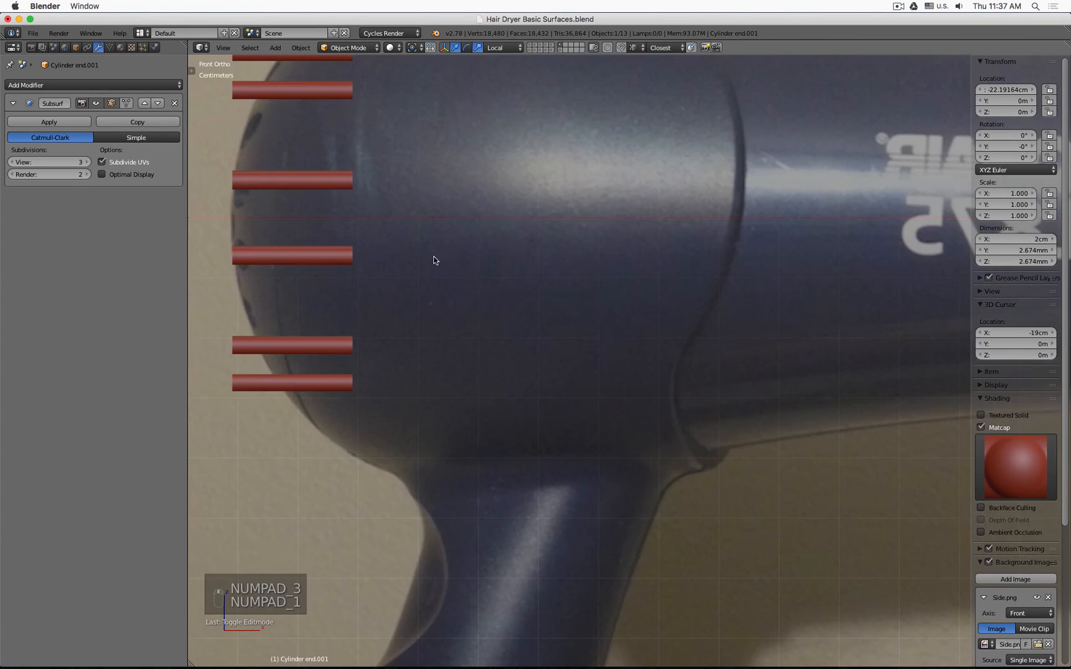
middle_click_drag(433, 256, 611, 362, "shift")
scroll(398, 359, "down", 3)
key("shift+d")
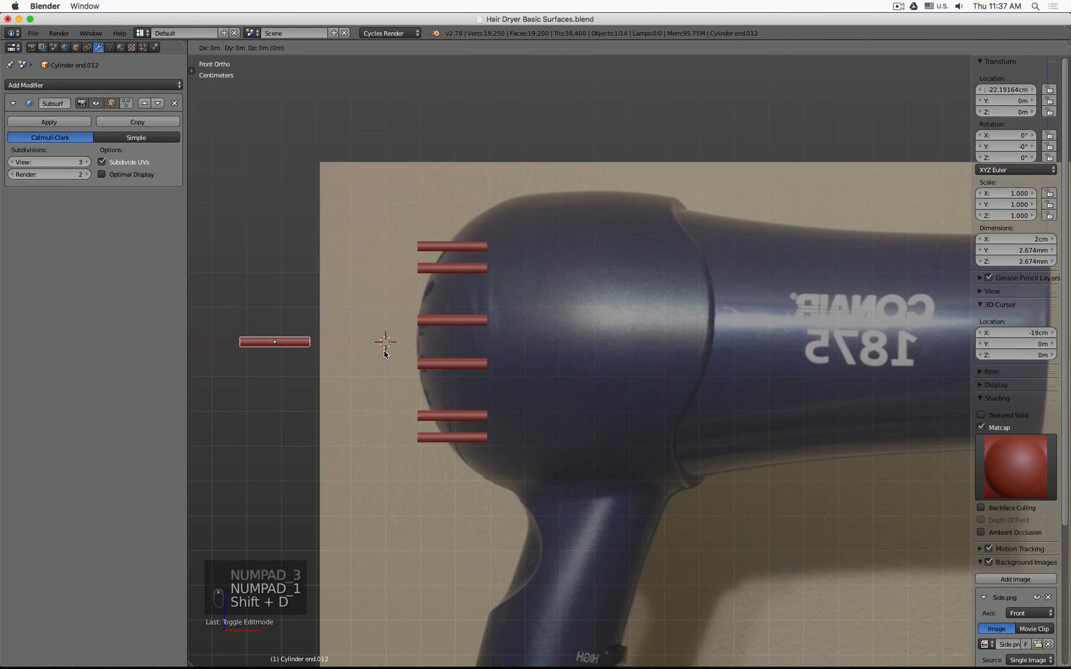
left_click(484, 351)
middle_click_drag(484, 351, 531, 404)
Edit the duplicated cylinder's mesh in wireframe display and delete the cap face at its positive X end
scroll(471, 352, "up", 5)
key("Tab")
scroll(469, 351, "up", 2)
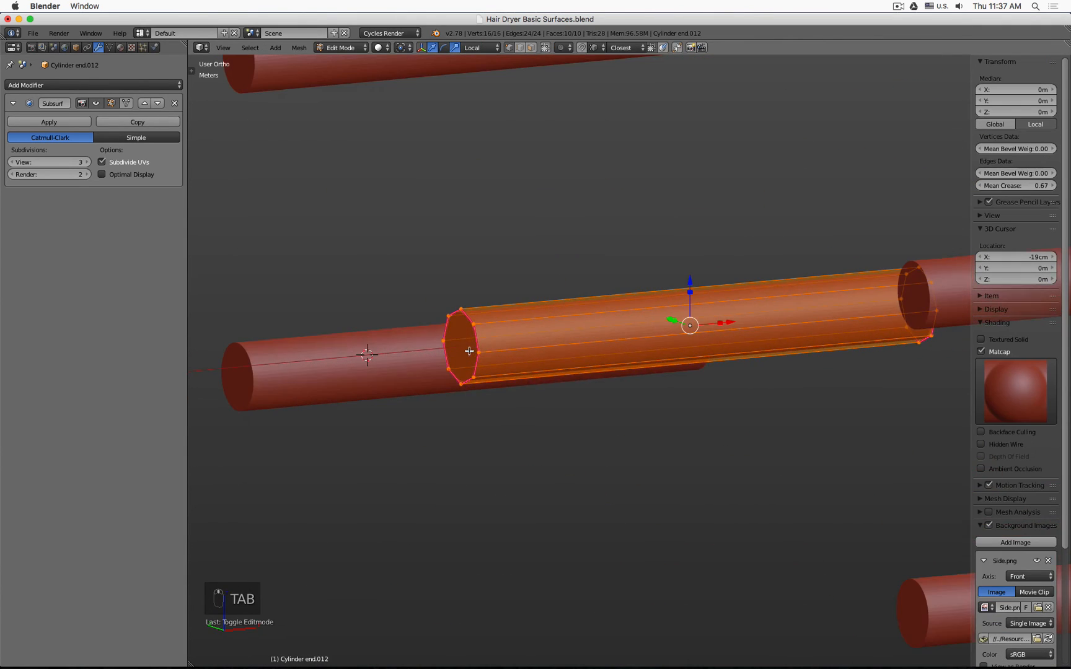
key("z")
key("a")
key("b")
left_click_drag(414, 275, 532, 475)
middle_click_drag(625, 410, 397, 504, "shift")
key("b")
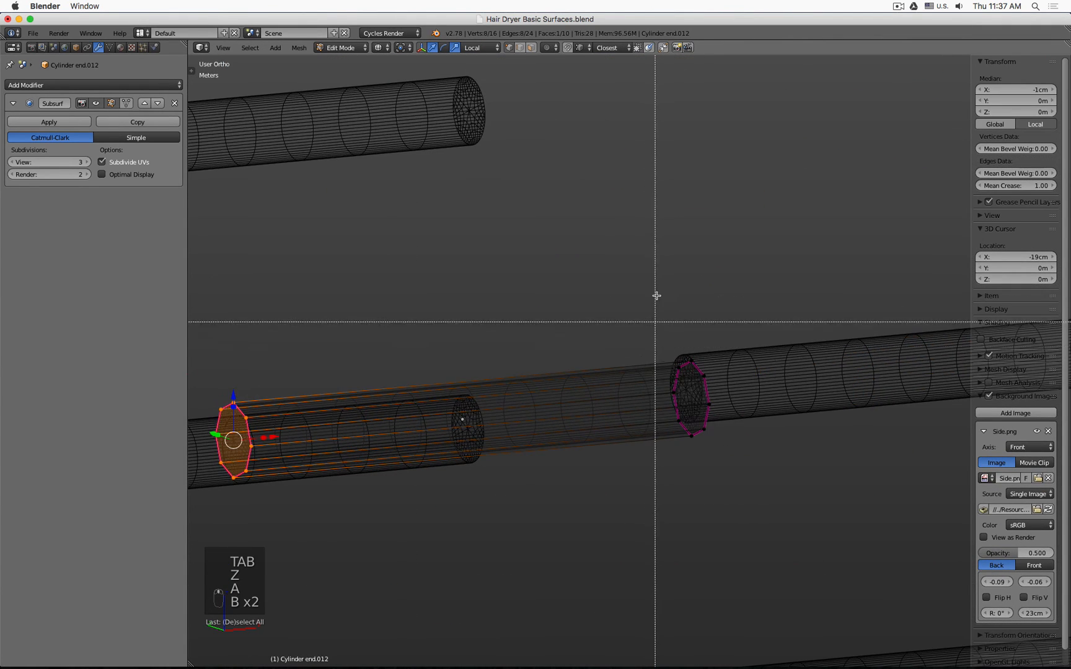
left_click_drag(657, 296, 790, 554)
key("a")
key("b")
left_click_drag(629, 295, 732, 452)
key("x")
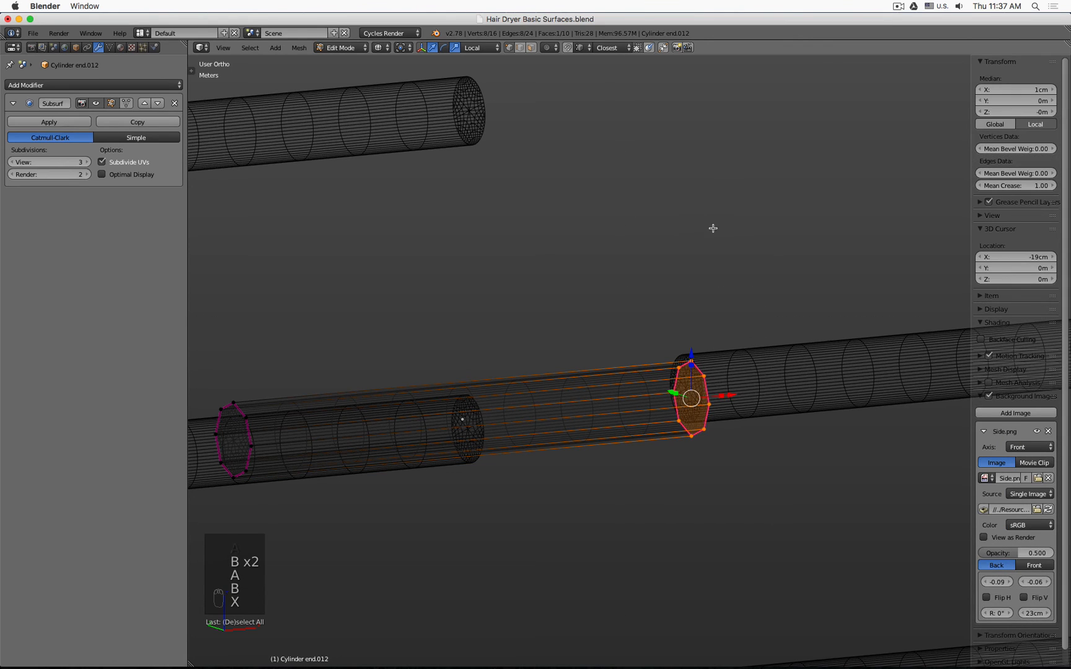
key("x")
left_click(713, 212)
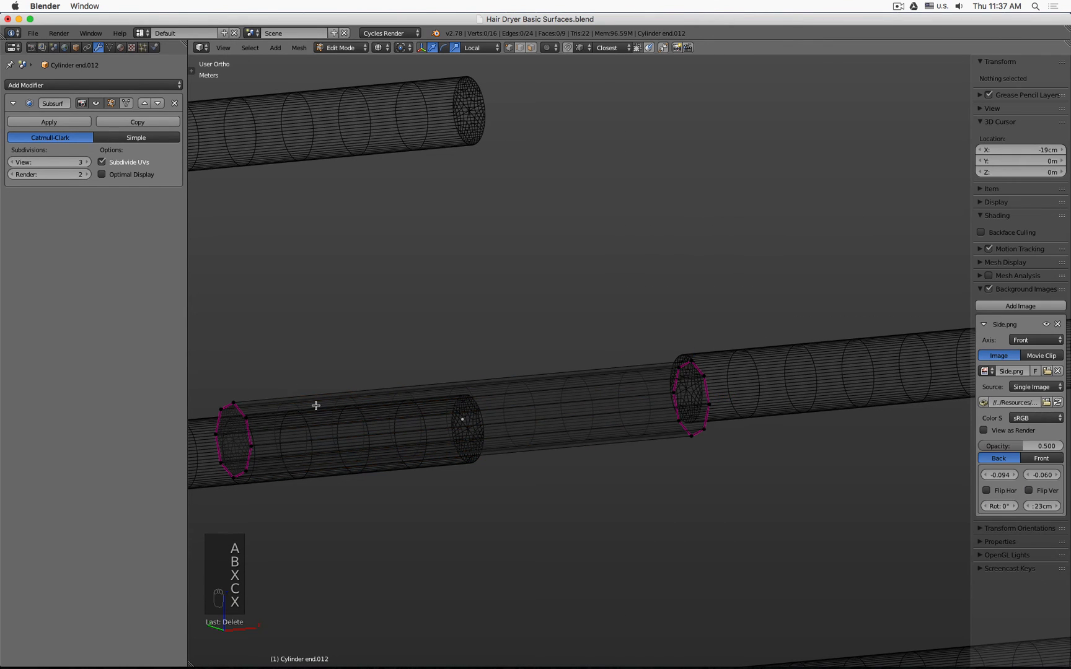
Delete the cap face at the tube's negative X end and return to Object Mode
key("b")
left_click_drag(277, 379, 219, 490)
key("x")
left_click(404, 294)
scroll(515, 422, "down", 5)
key("Tab")
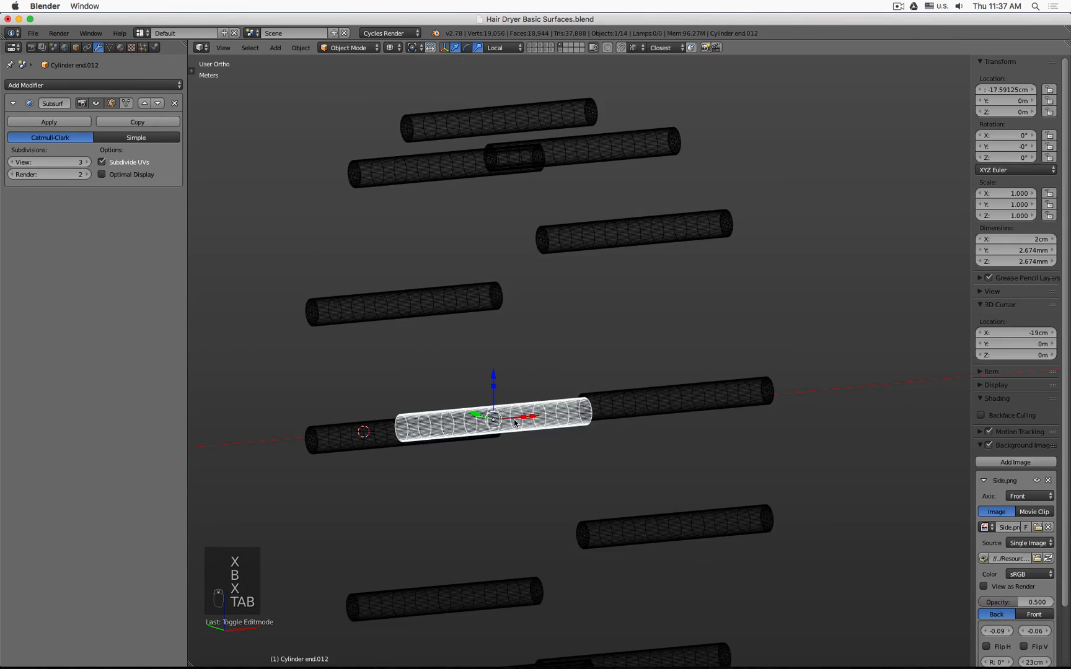
Export only the open-ended tube to the Desktop as Tube.obj with Apply Modifiers turned off
key("space")
key("Return")
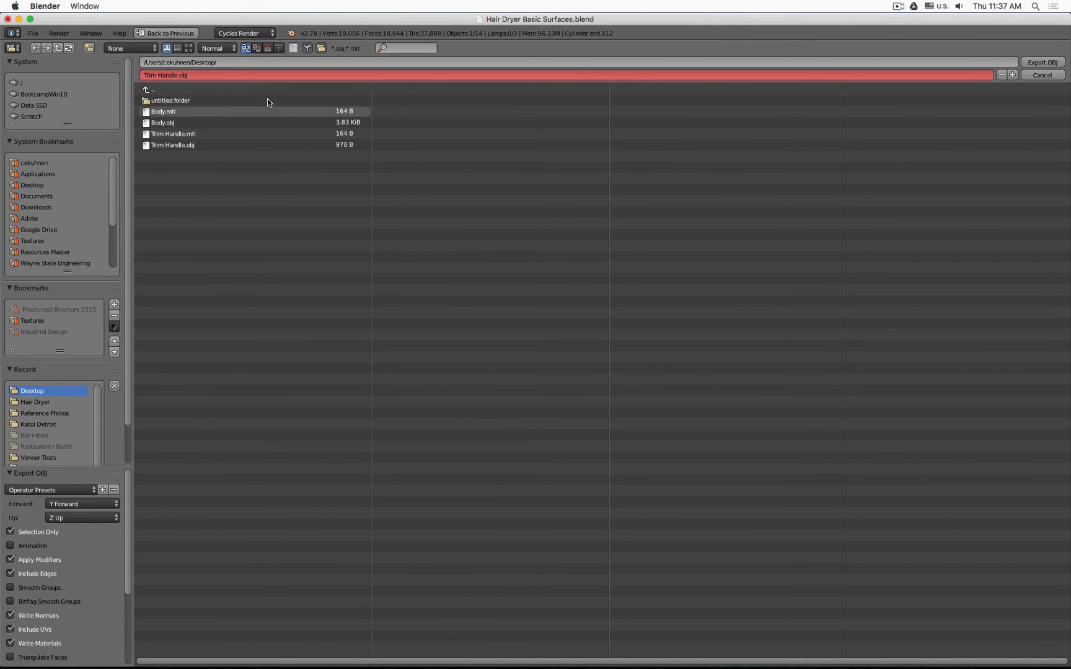
left_click(255, 75)
type("T")
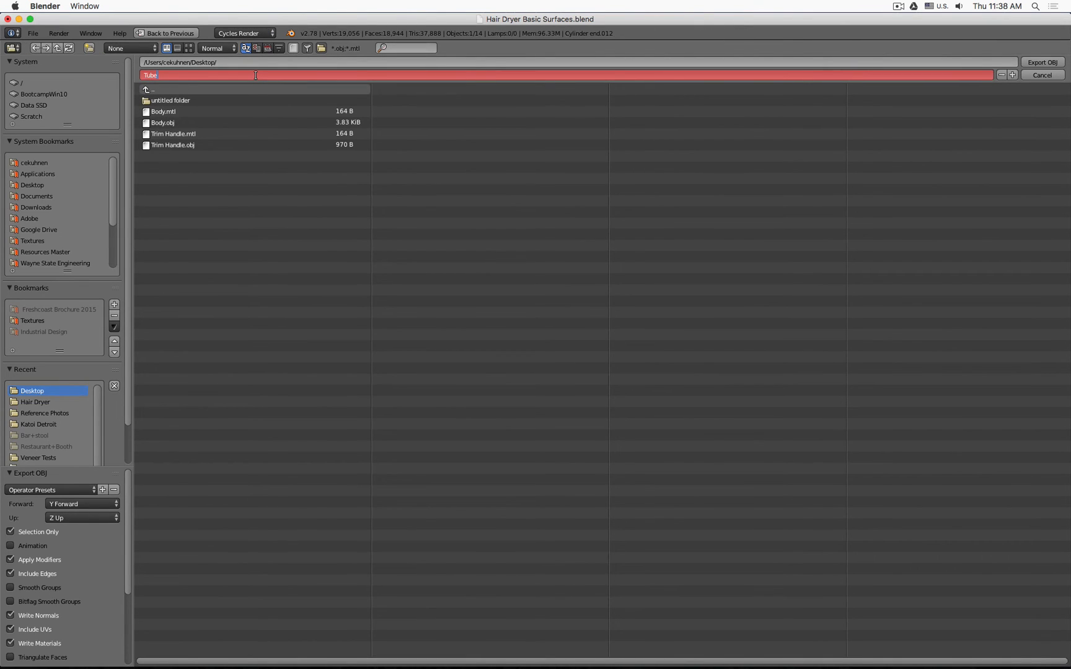
type("ube")
left_click(10, 560)
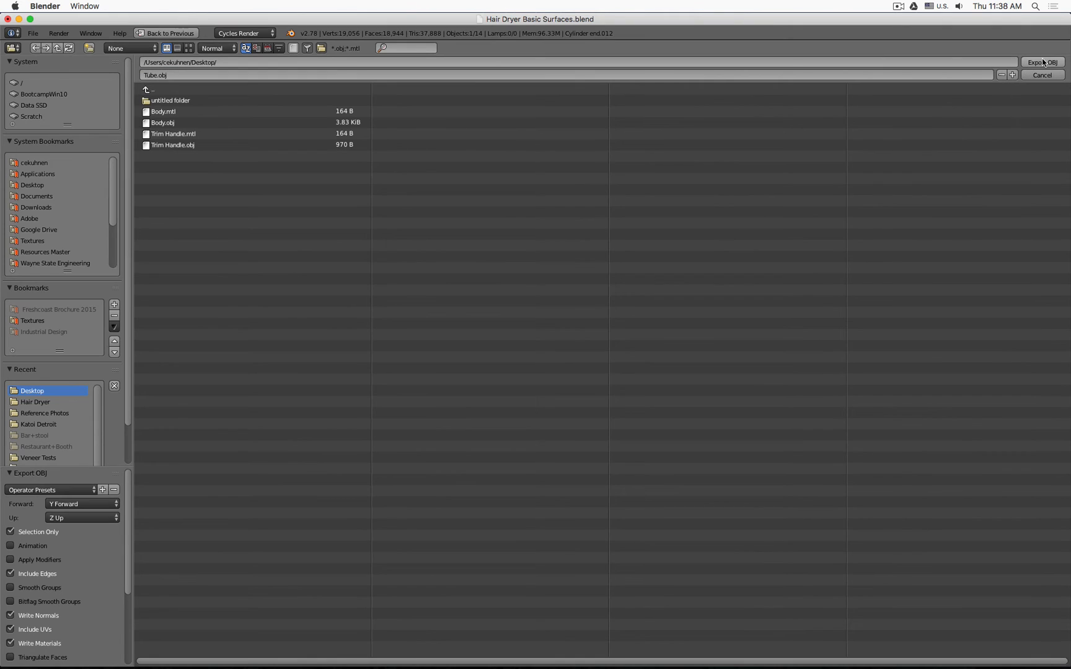
left_click(1042, 62)
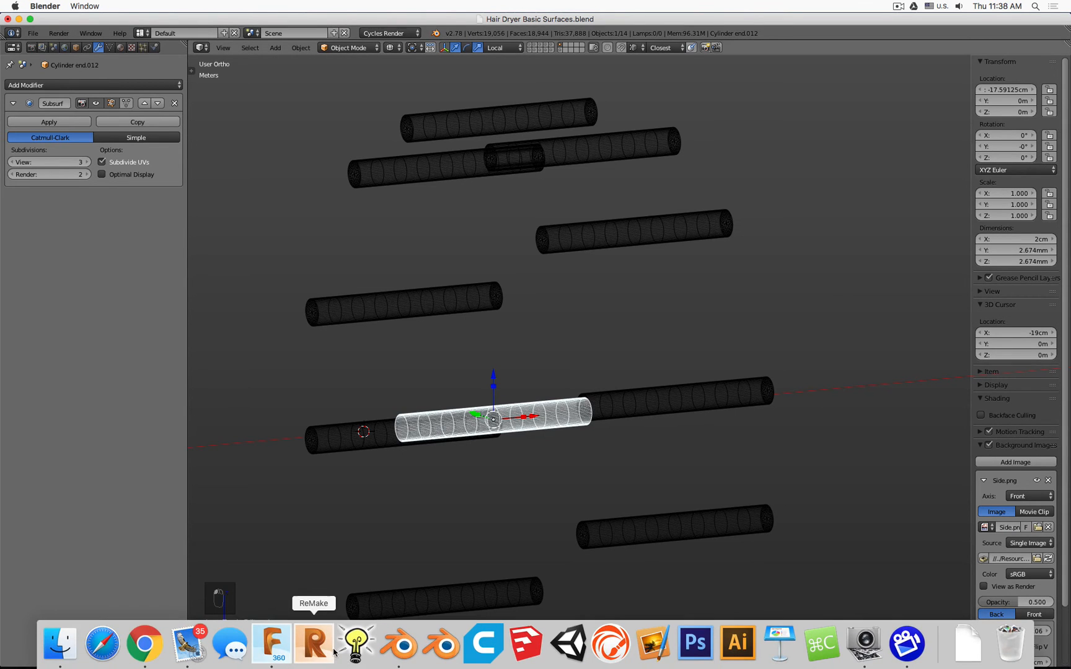
Switch to Fusion 360, open the hair dryer's form feature for editing and load Tube.obj from the Desktop as a mesh
left_click(273, 645)
double_click(86, 650)
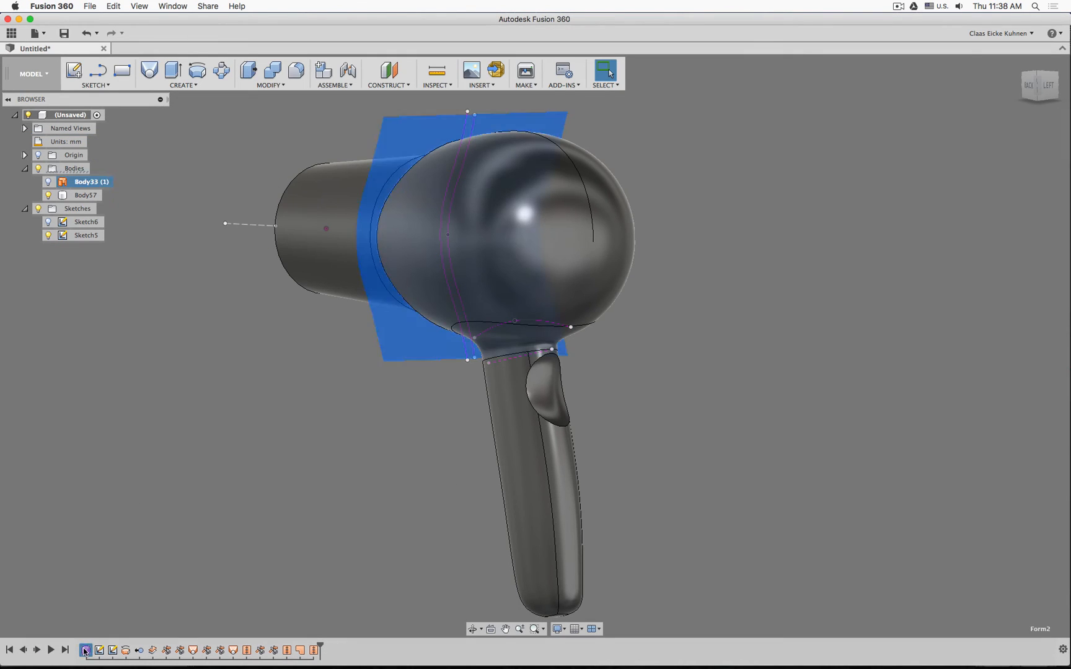
left_click(453, 70)
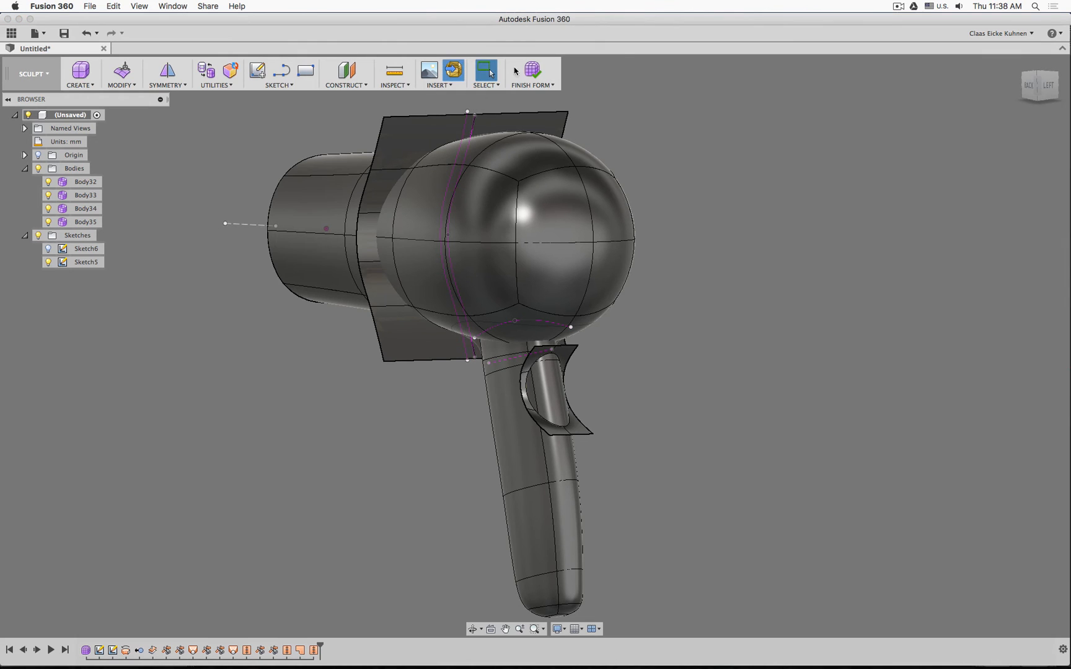
scroll(545, 211, "down", 5)
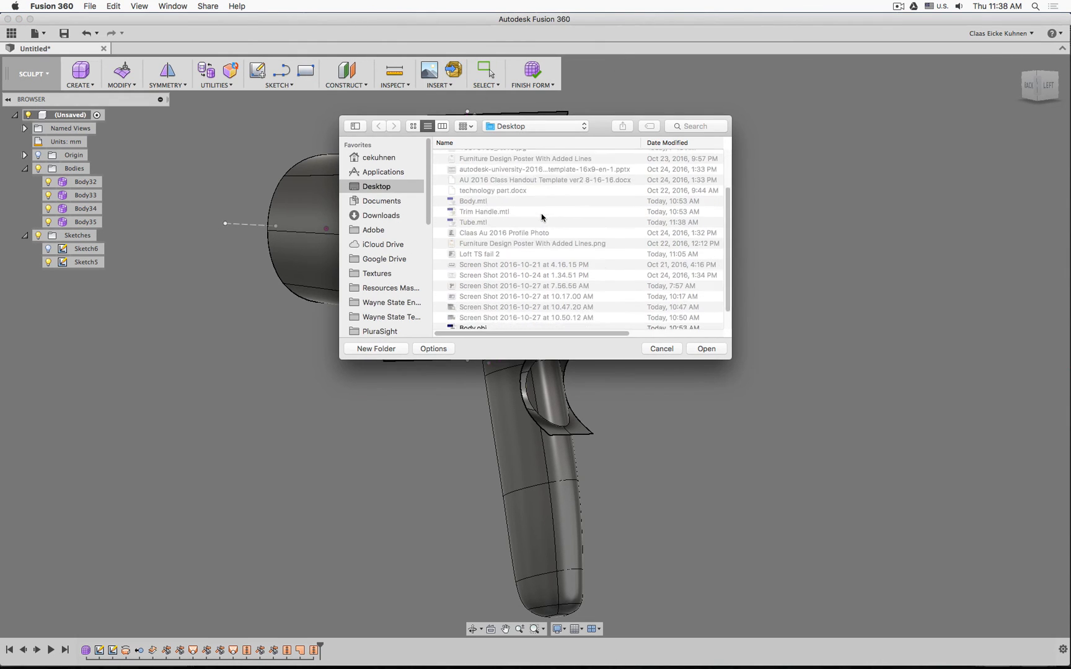
left_click(483, 324)
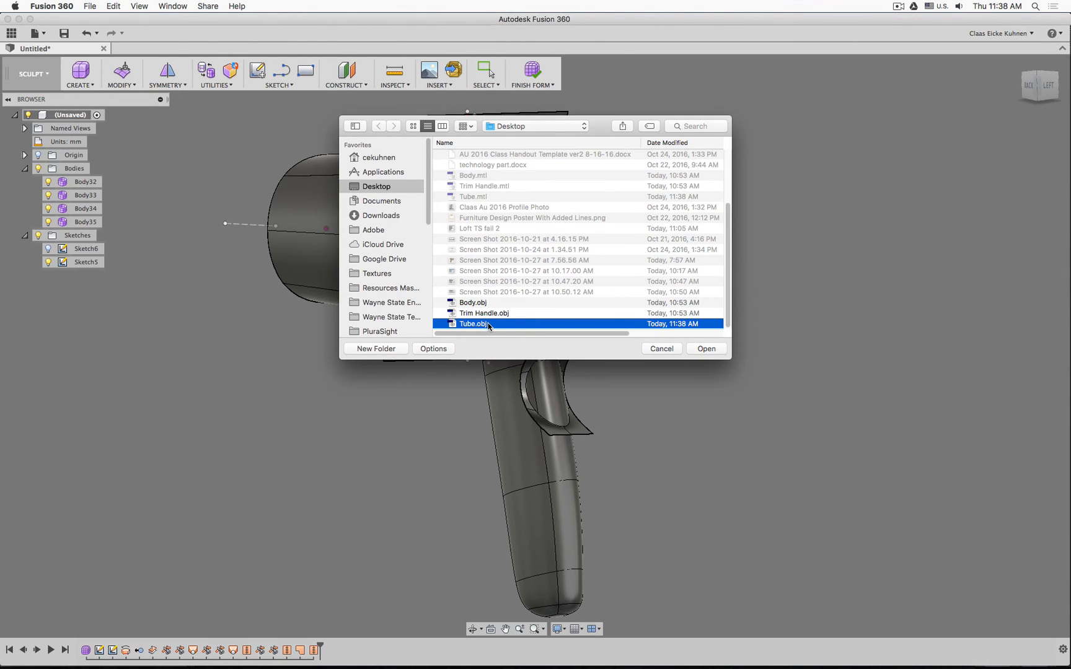
double_click(488, 323)
Insert the tube mesh with its unit type set to Meter
left_click(176, 349)
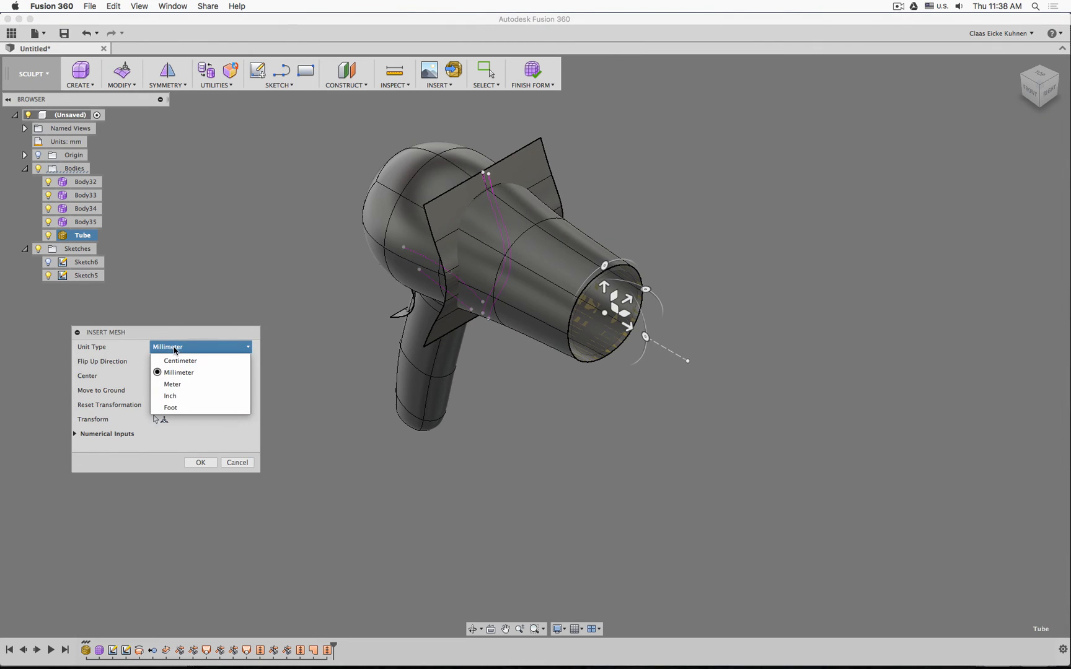
left_click(187, 390)
left_click(211, 464)
Convert the inserted tube mesh at the rear of the dryer into a new T-Spline body
middle_click_drag(238, 287, 334, 242, "shift")
scroll(471, 191, "up", 5)
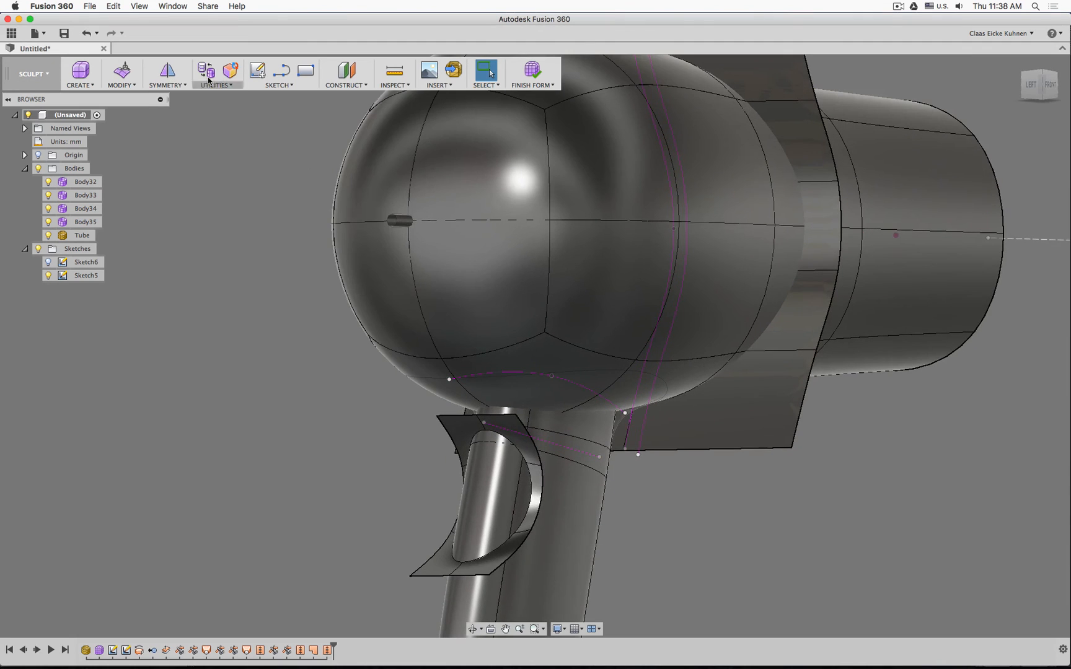
left_click(231, 70)
scroll(409, 227, "up", 5)
left_click(414, 239)
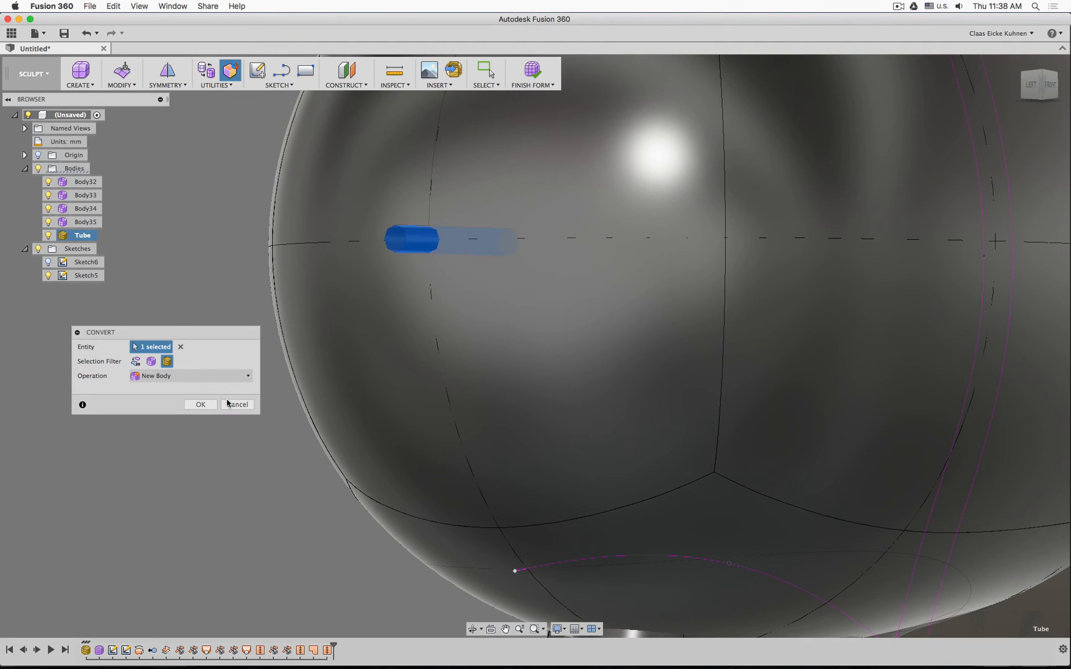
left_click(200, 404)
Fill the tube's open end outside the dryer using Fill Star mode with Maintain Crease Edges on
scroll(388, 259, "up", 5)
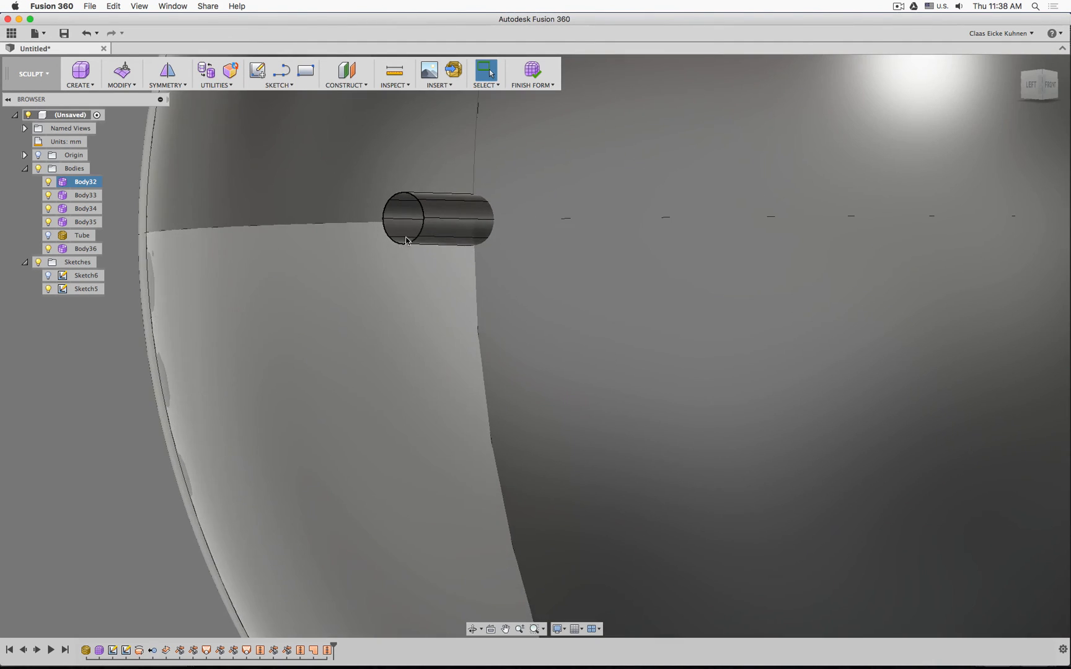
left_click(81, 182)
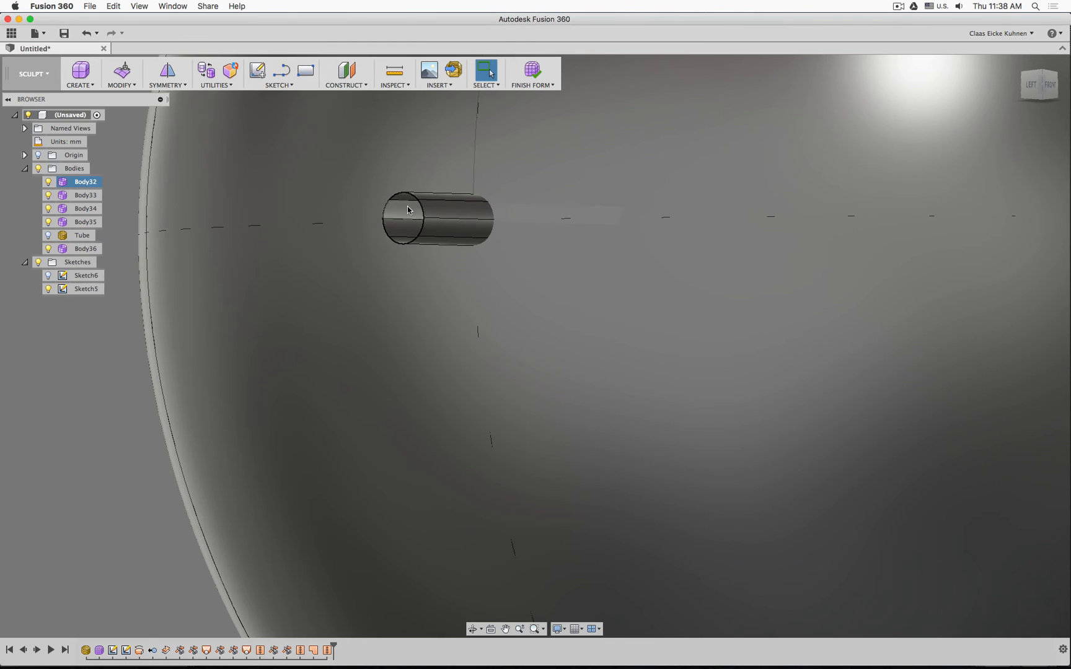
left_click(80, 249, "super")
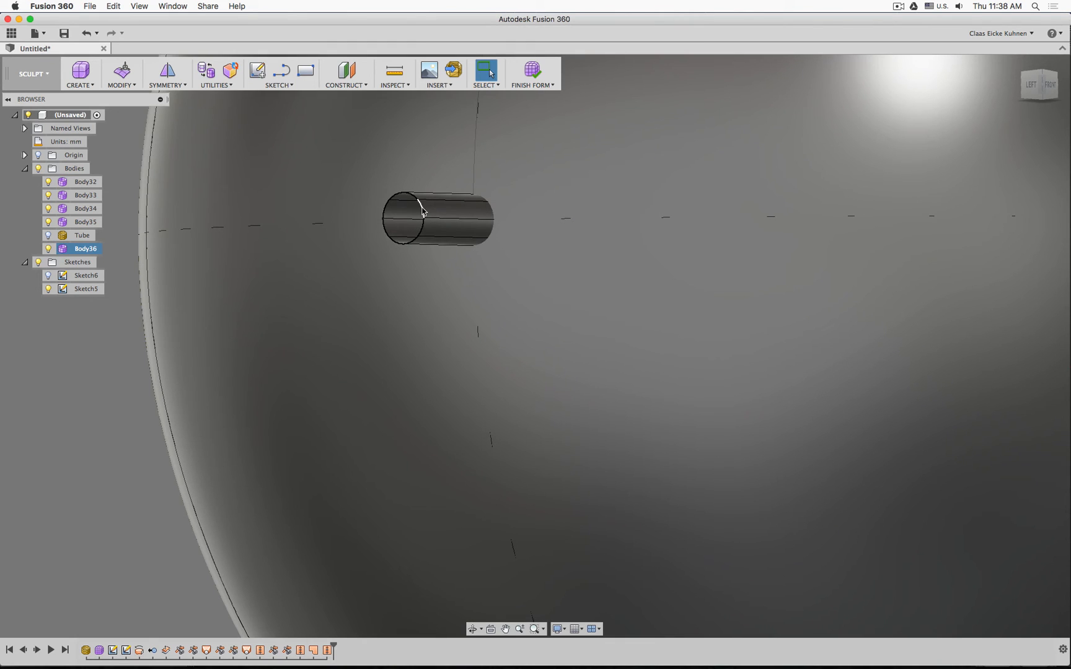
left_click(132, 87)
left_click(149, 168)
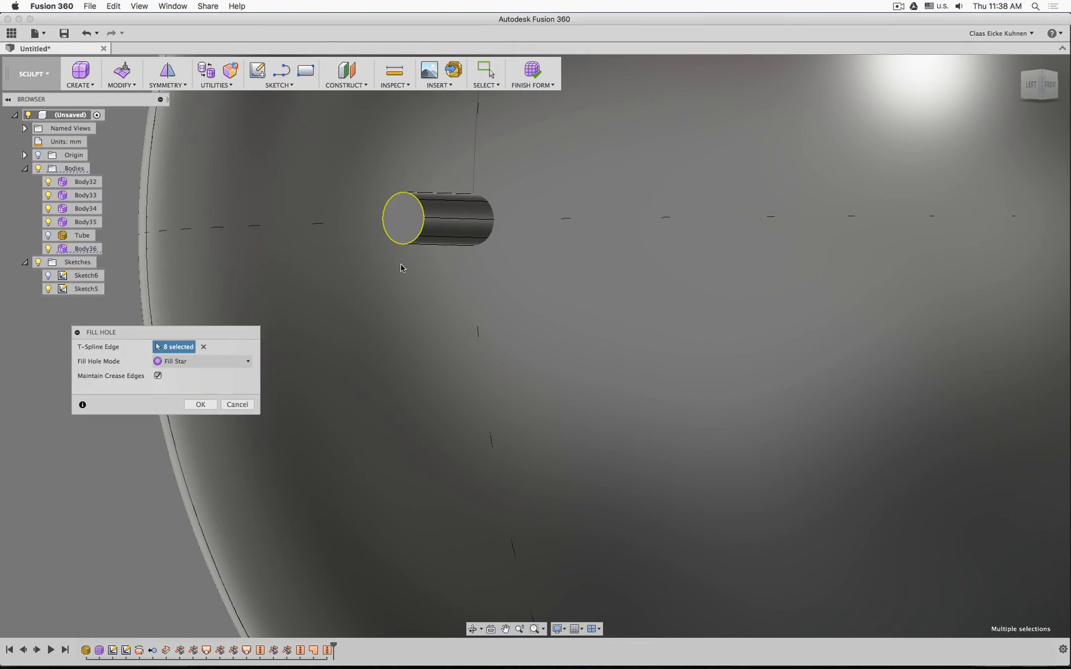
left_click(206, 405)
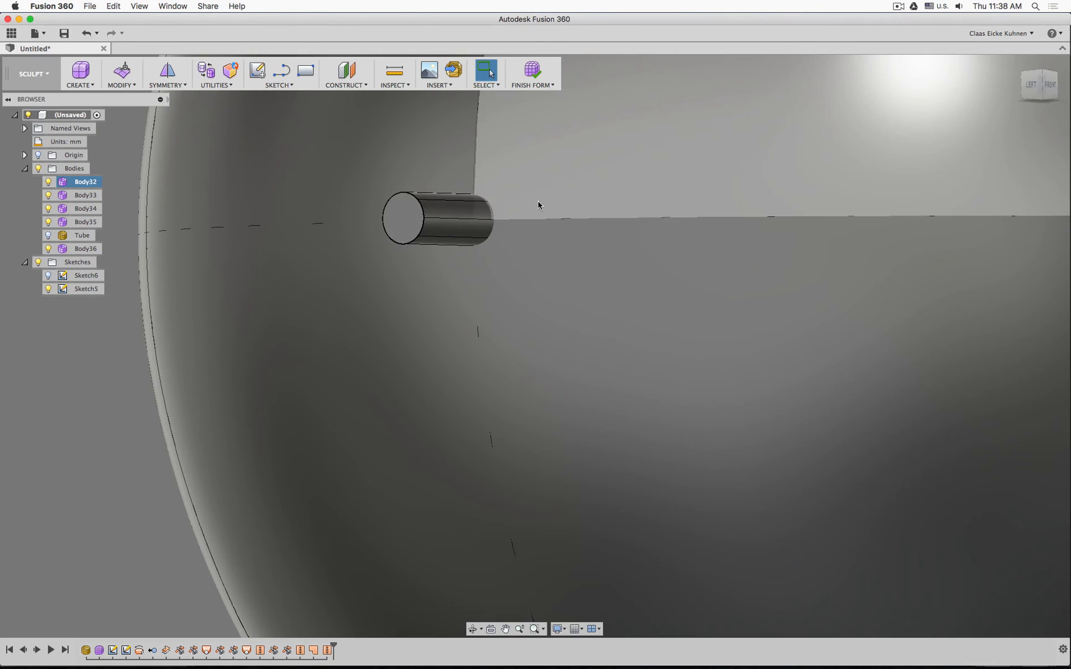
Hide the other form bodies, fill the tube's inner open end with Fill Star mode, and finish the form
left_click(49, 183)
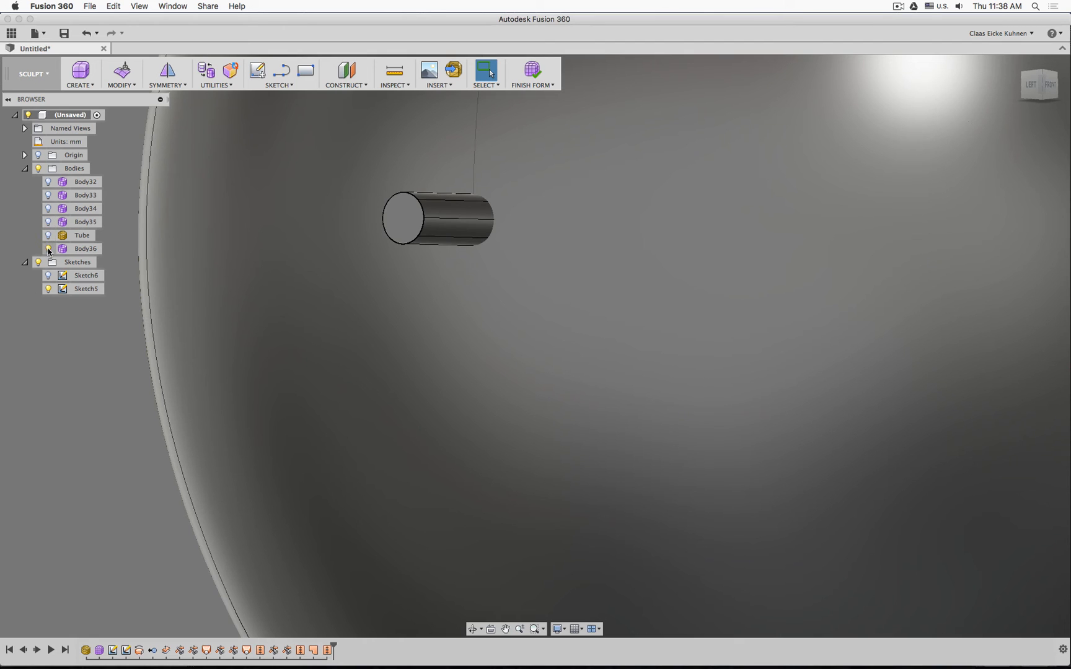
left_click(49, 249)
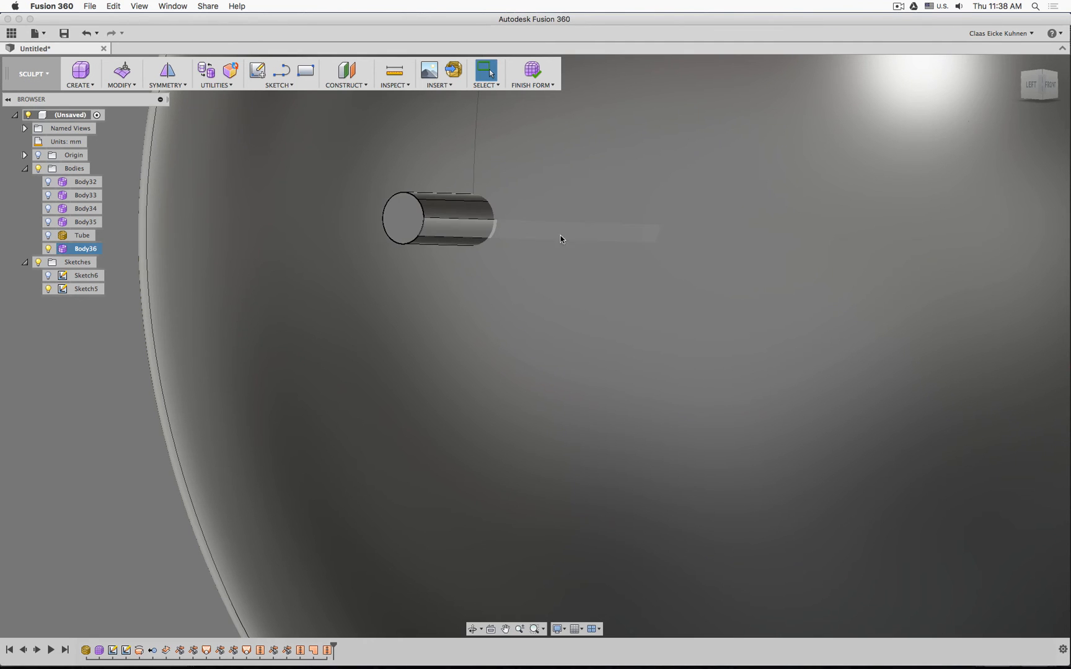
middle_click_drag(560, 236, 471, 250, "shift")
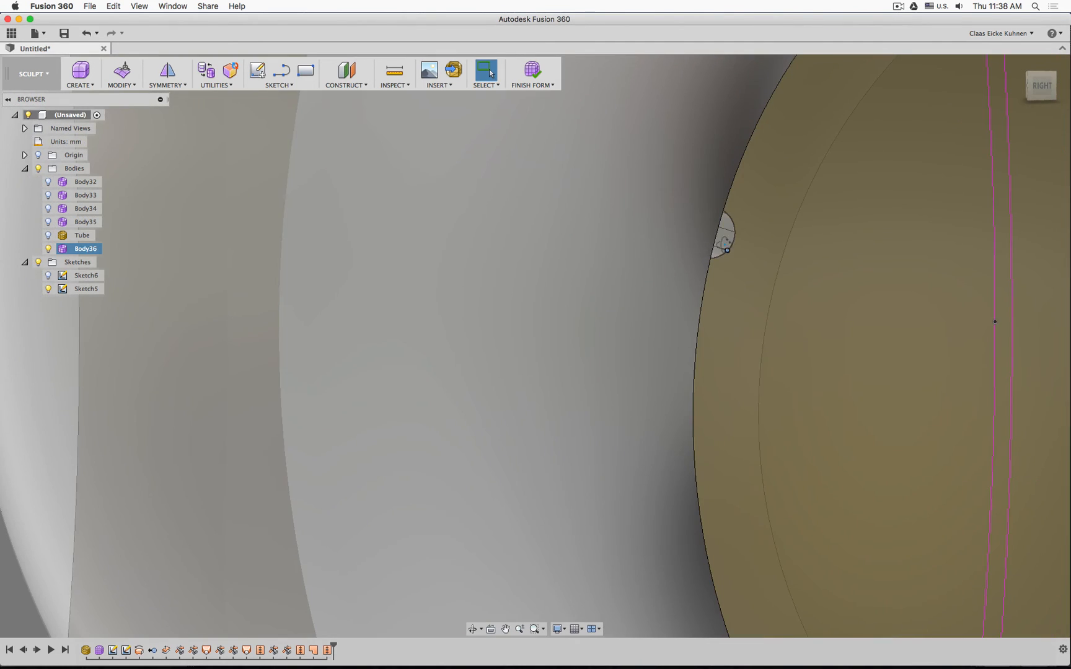
middle_click_drag(707, 251, 620, 255, "shift")
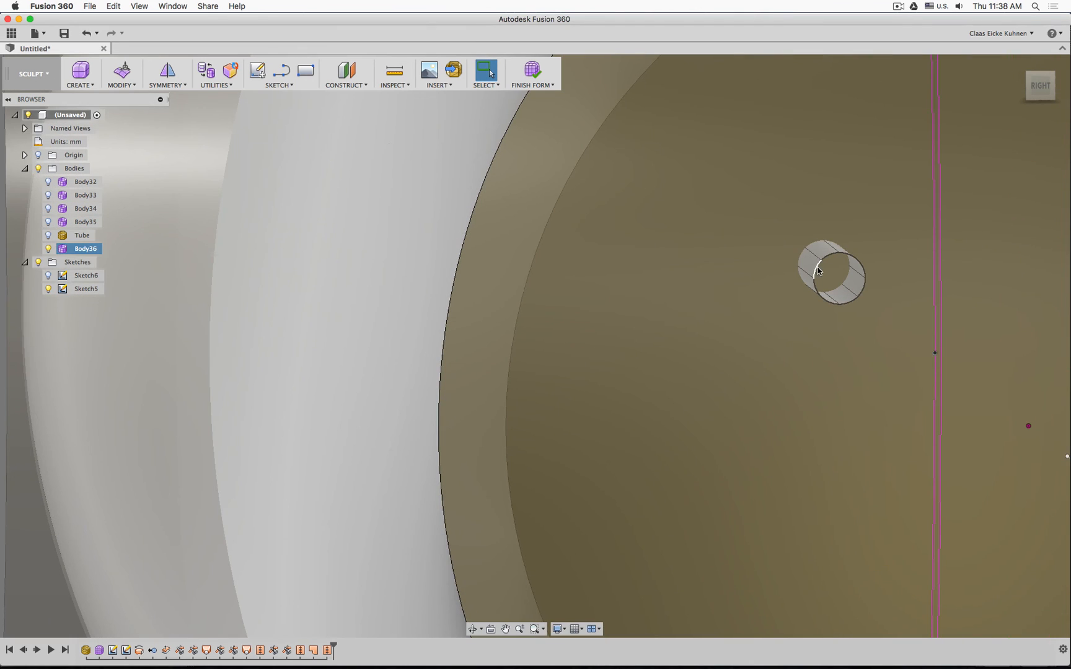
double_click(816, 267)
left_click(136, 84)
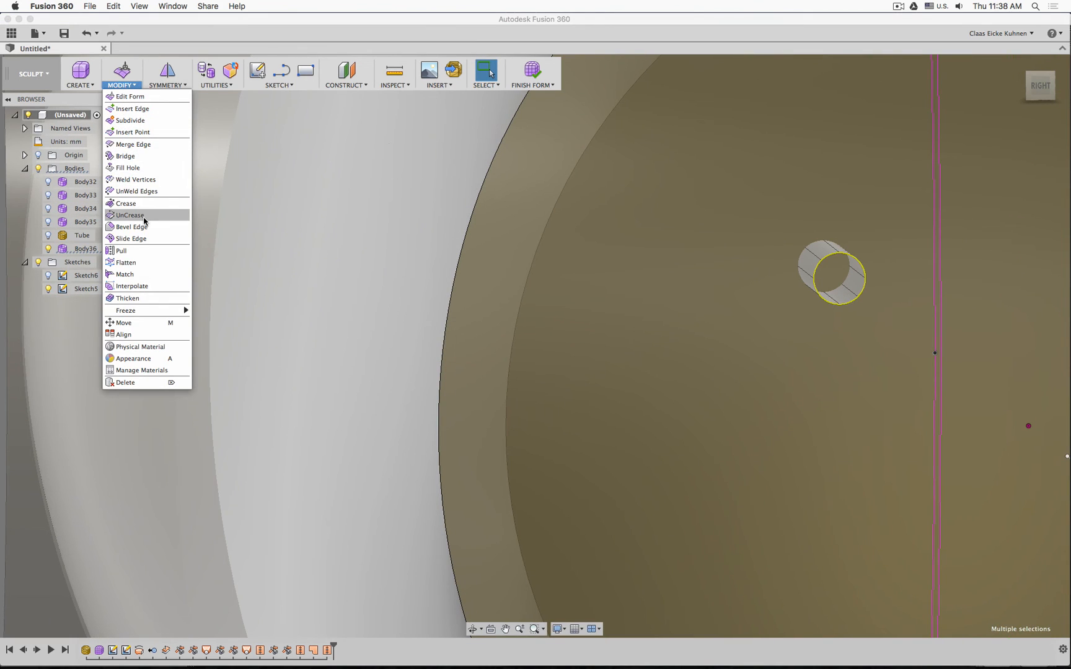
left_click(143, 168)
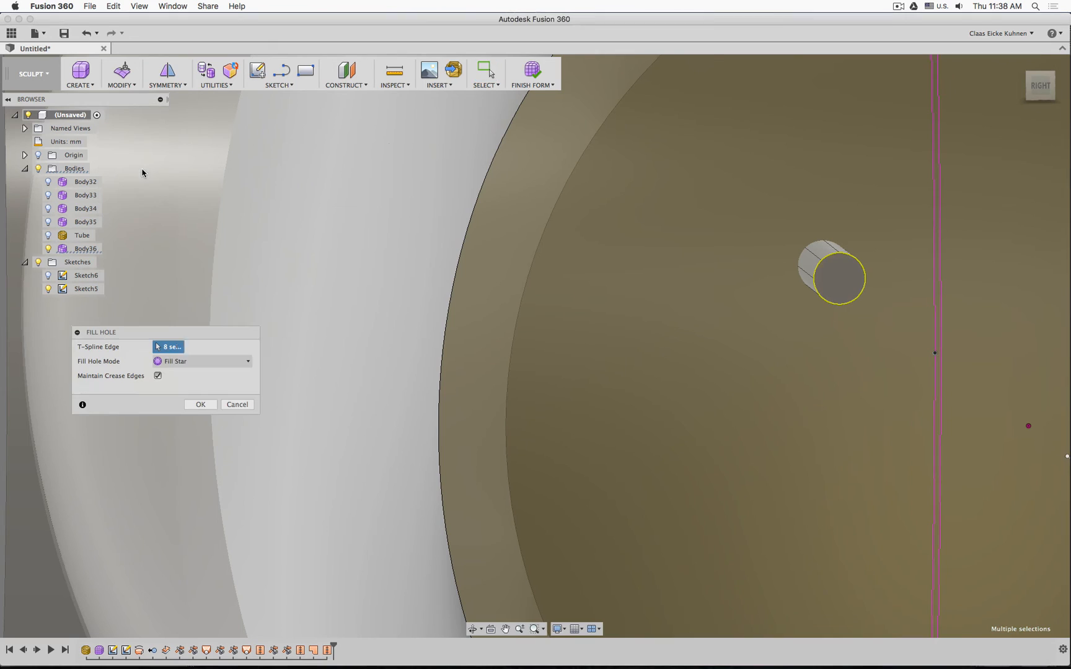
left_click(201, 404)
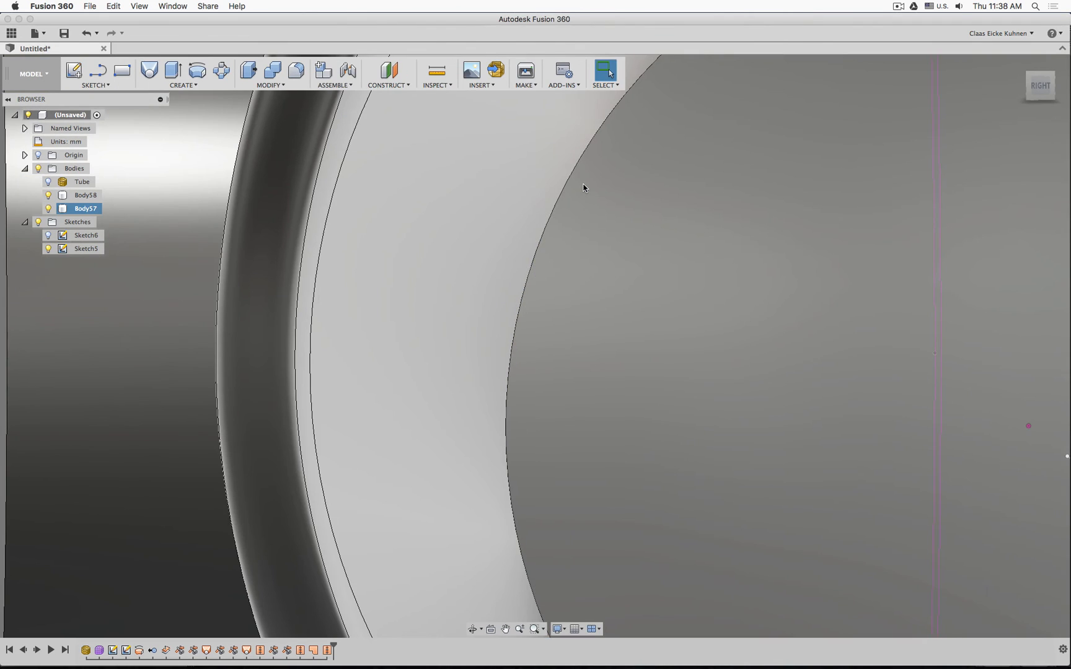
Try to cut the tube body out of the hair dryer body with Combine, and undo the cut
scroll(583, 188, "down", 10)
middle_click_drag(582, 188, 500, 234, "shift")
scroll(328, 311, "up", 15)
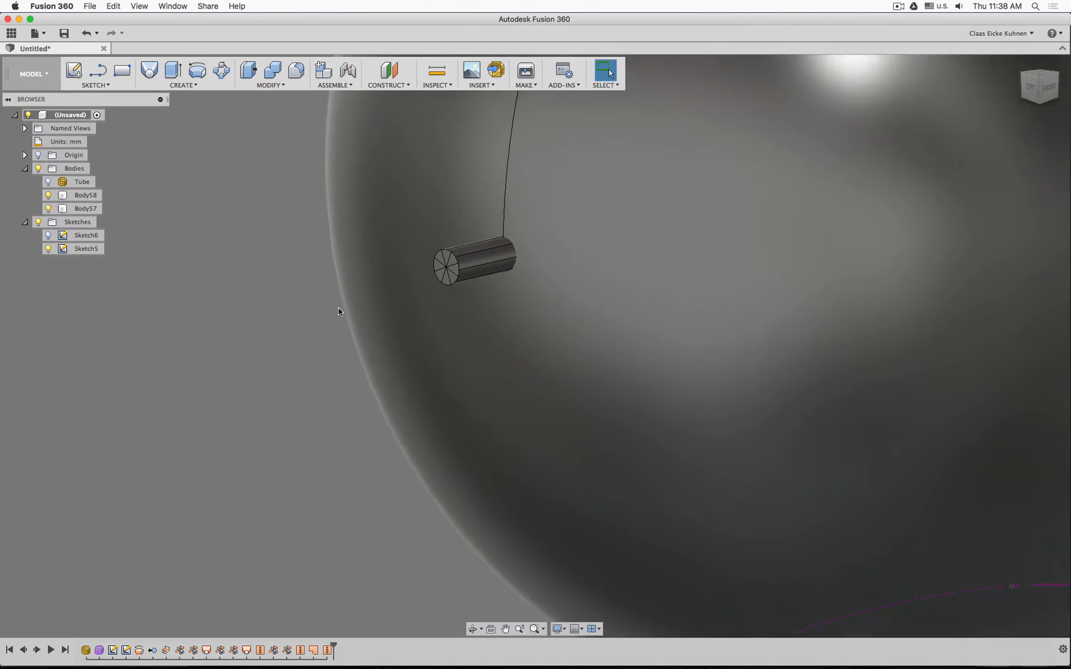
scroll(337, 310, "down", 15)
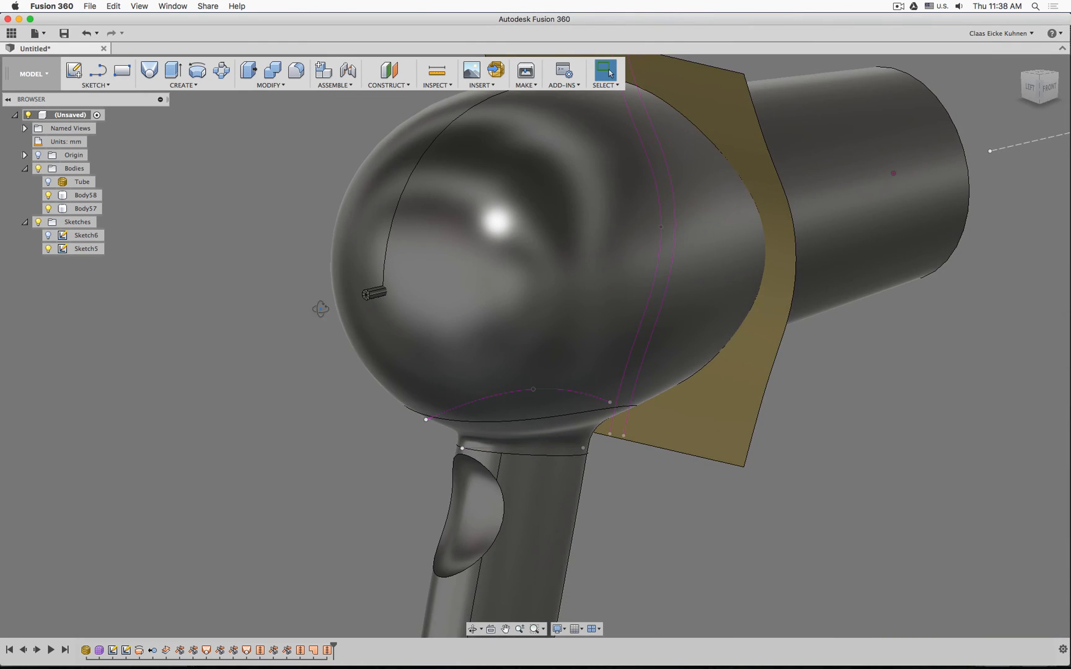
middle_click_drag(321, 308, 296, 301, "shift")
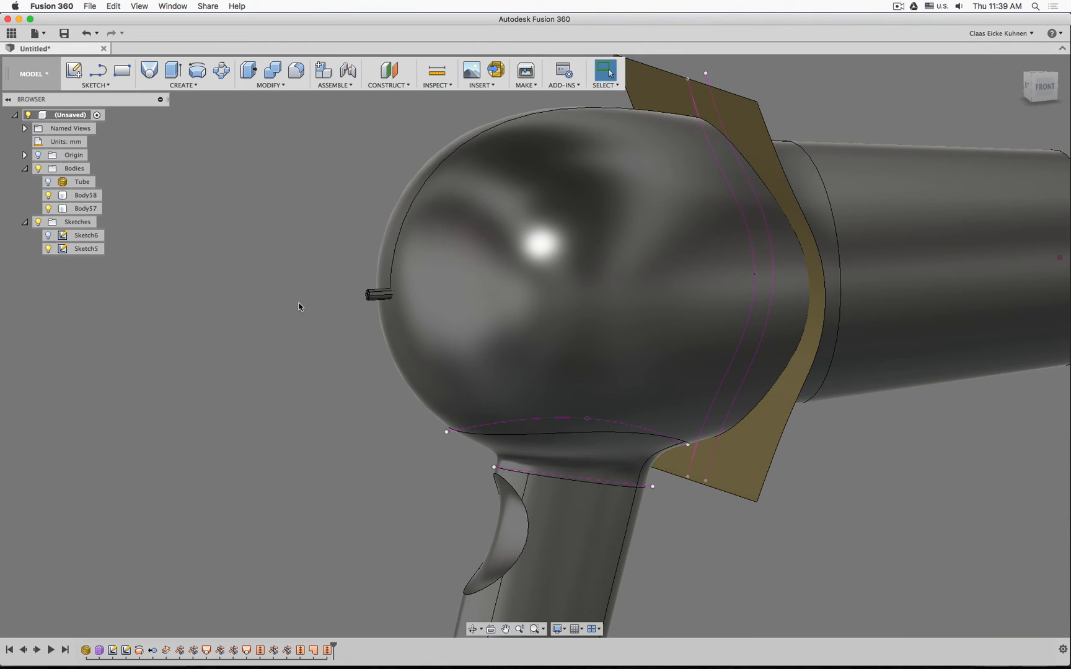
left_click(273, 70)
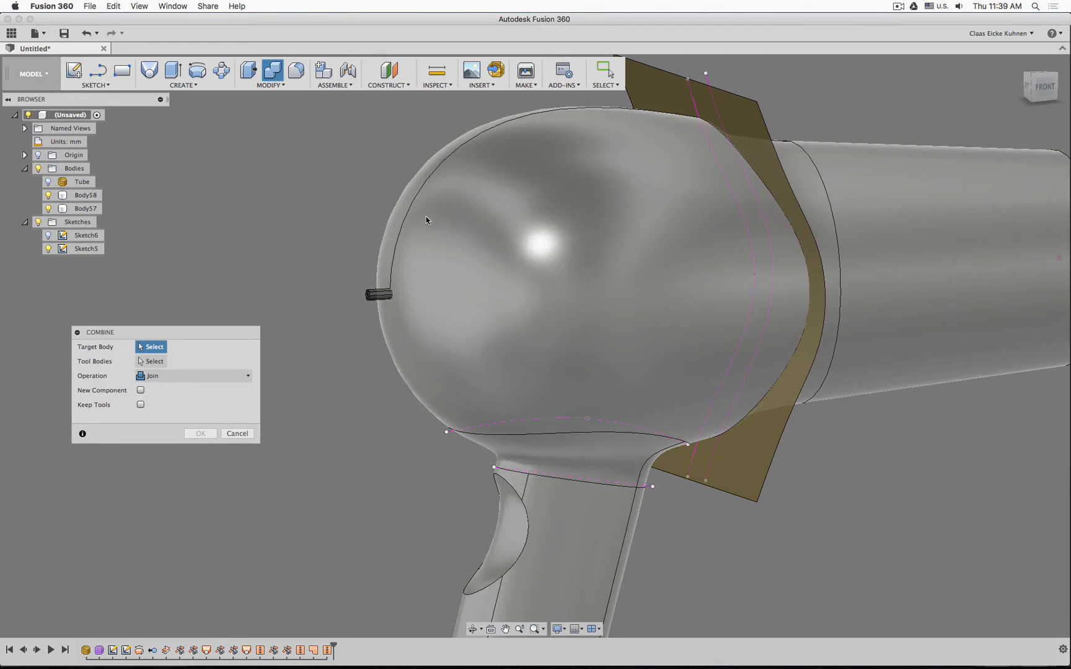
left_click(427, 219)
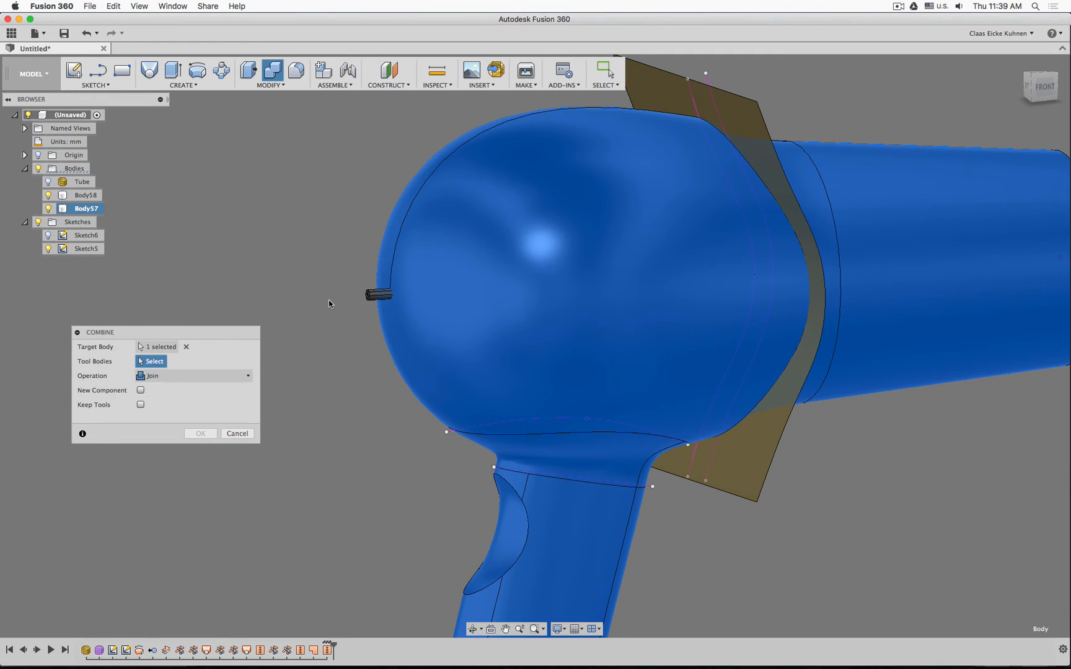
left_click(380, 295)
left_click(155, 377)
left_click(186, 402)
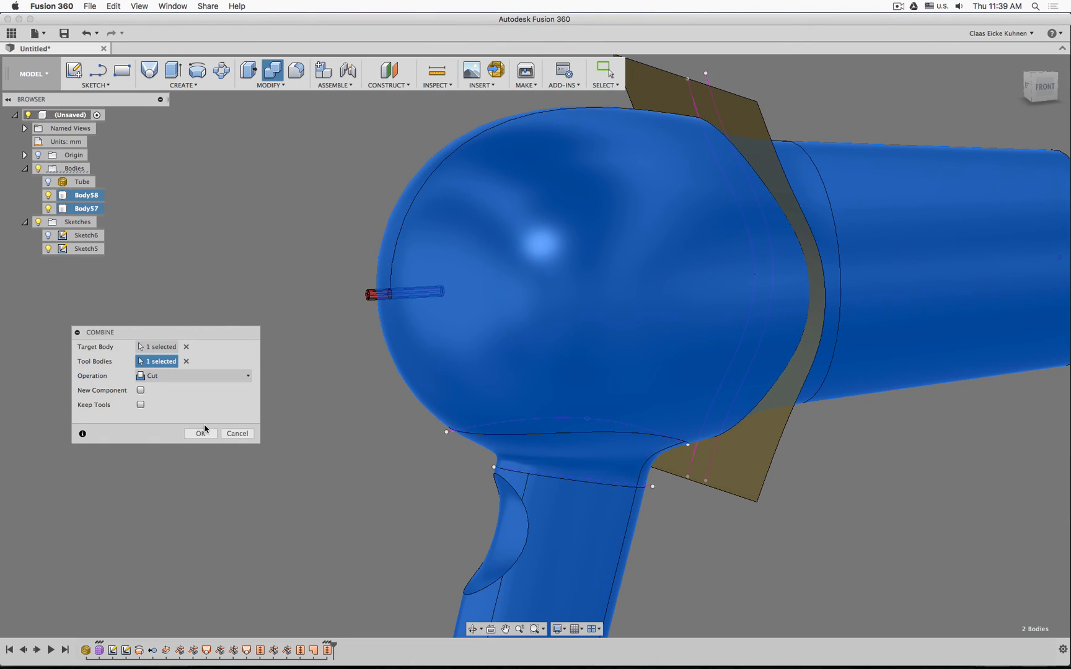
left_click(200, 434)
middle_click_drag(294, 302, 320, 300, "shift")
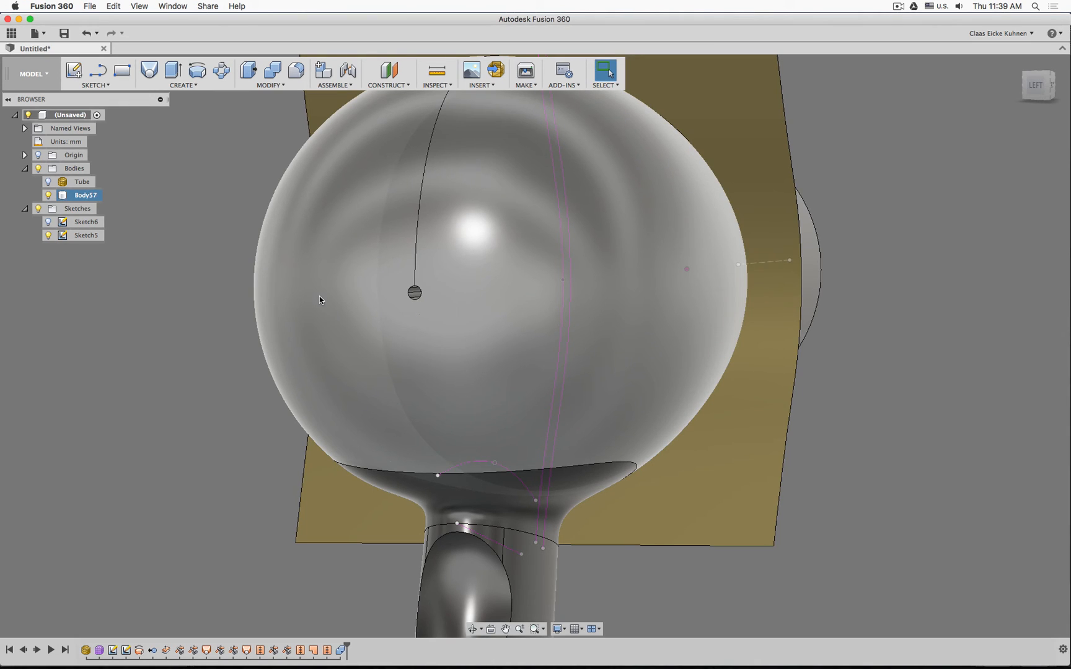
key("super+z")
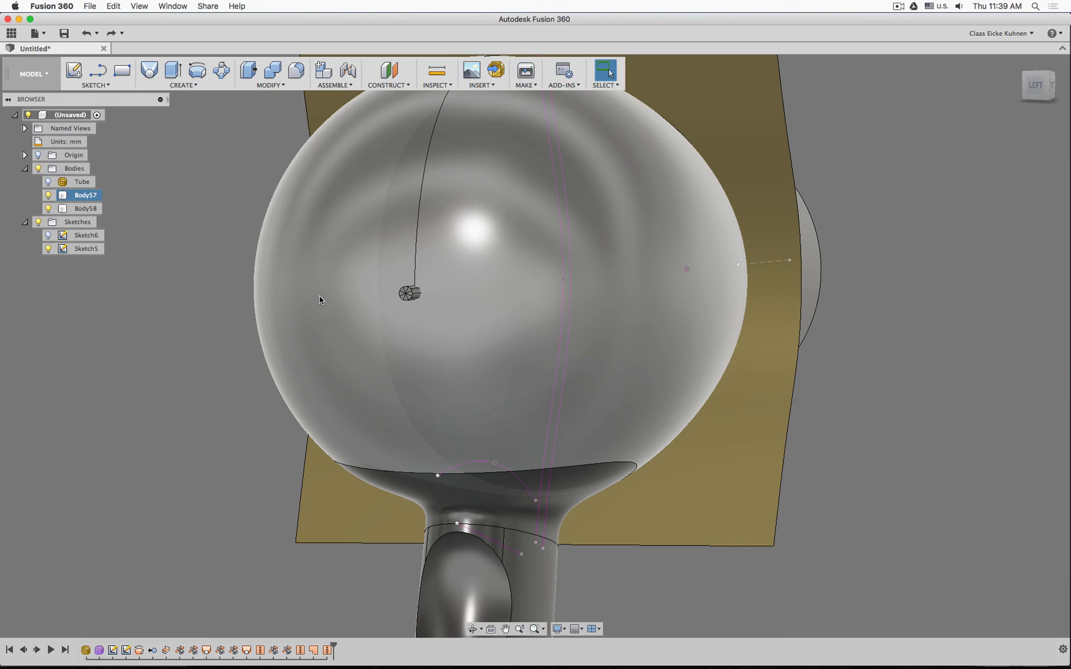
Switch to Finder, check the vent reference photos including IMG_3756.JPG, and return to Fusion 360
key("super+Tab")
key("super+Tab")
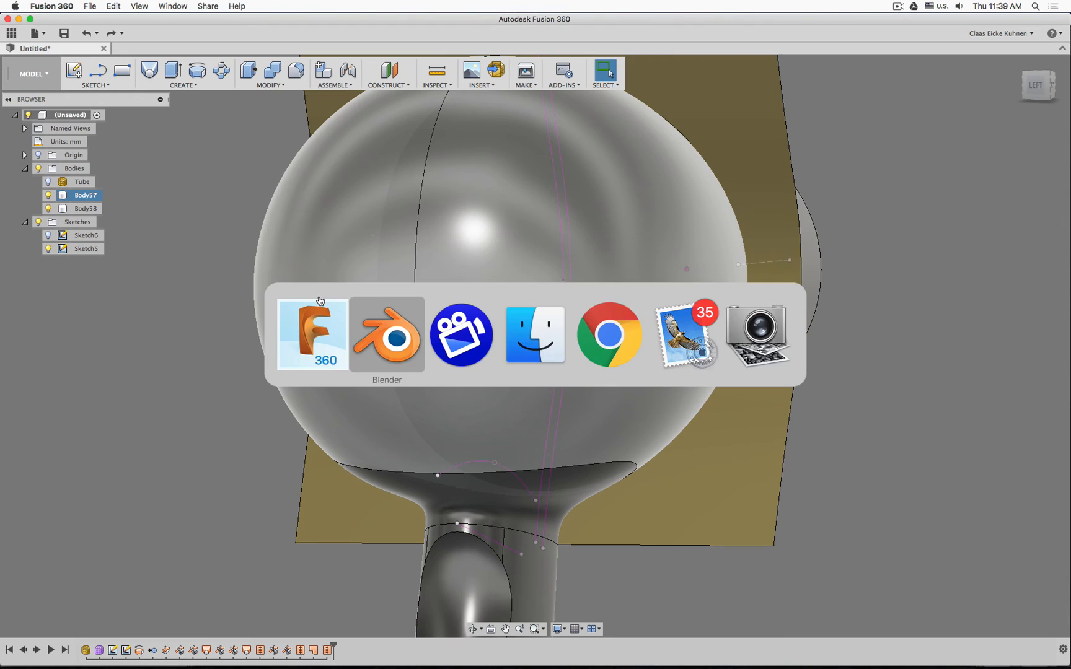
left_click(517, 329)
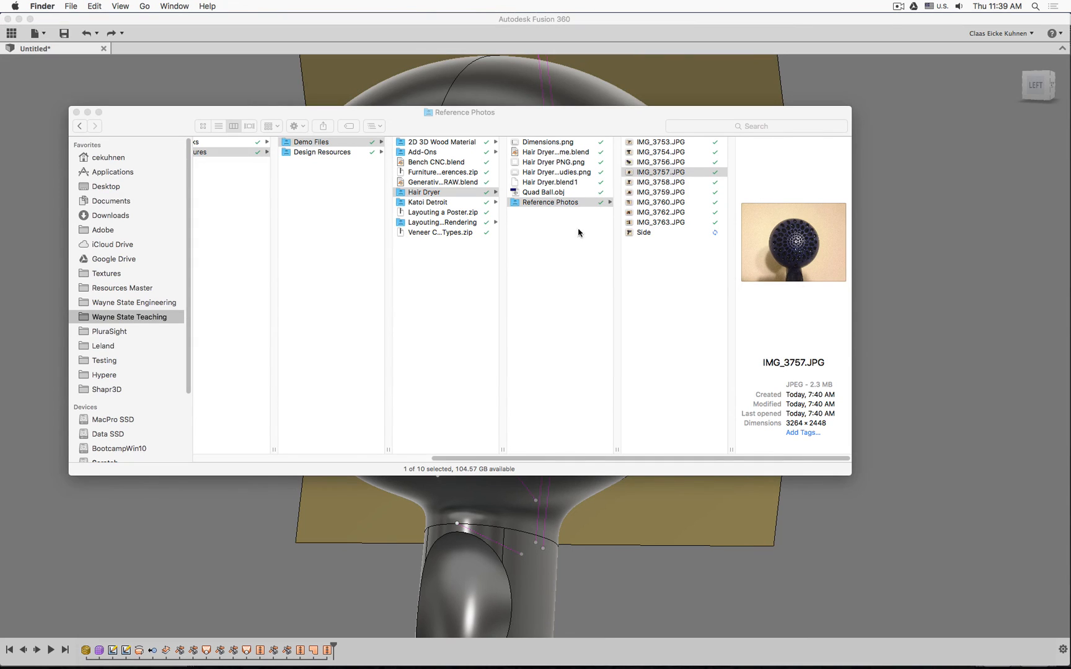
left_click(656, 163)
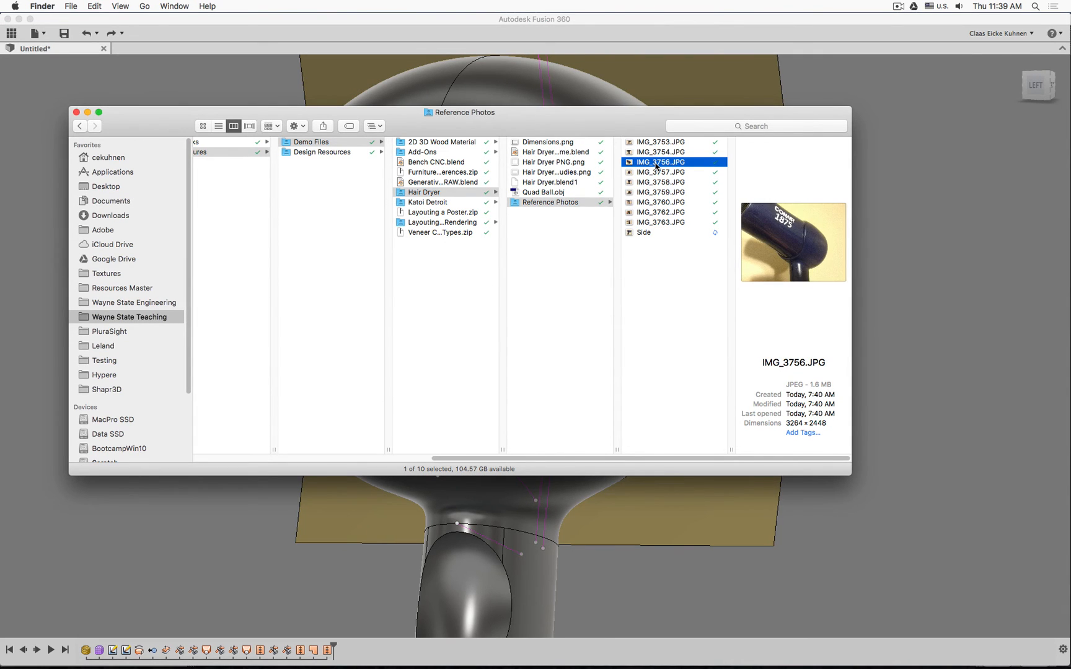
left_click(907, 227)
Hide the hair dryer's solid body and show Sketch6 so the tube can be examined against the profile curve
middle_click_drag(435, 330, 423, 308, "shift")
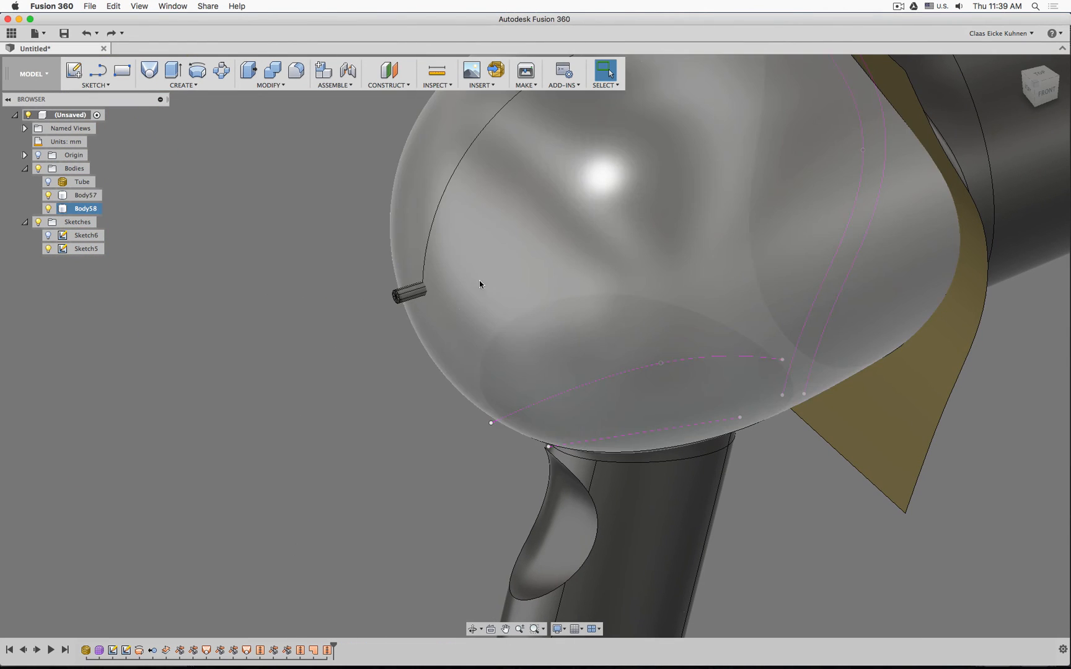
left_click(410, 296)
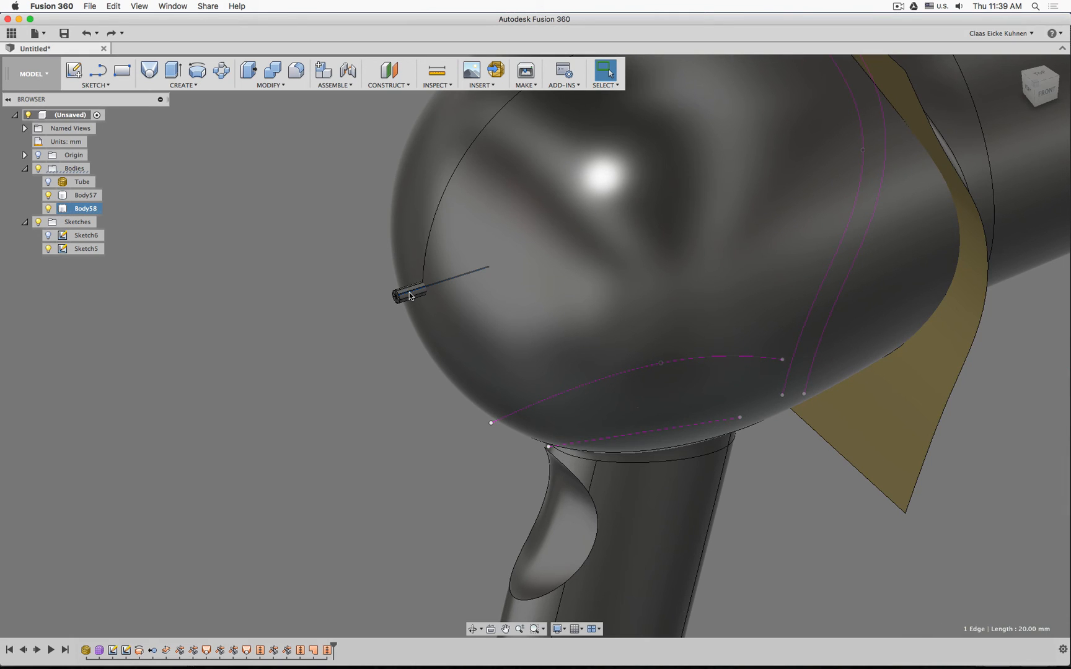
left_click(48, 195)
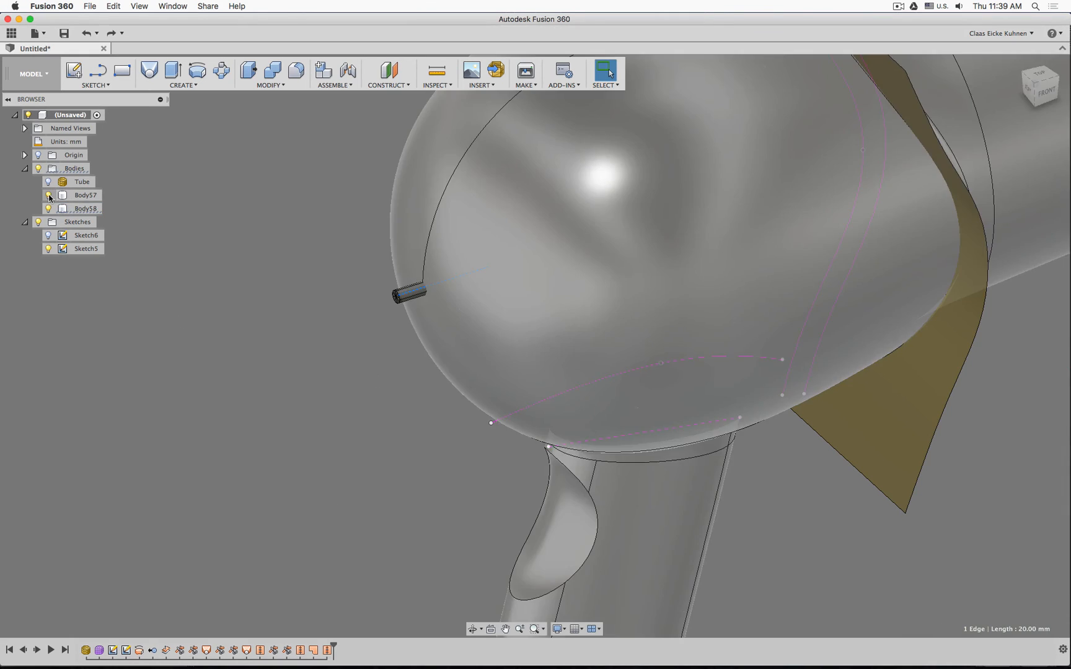
left_click(273, 299)
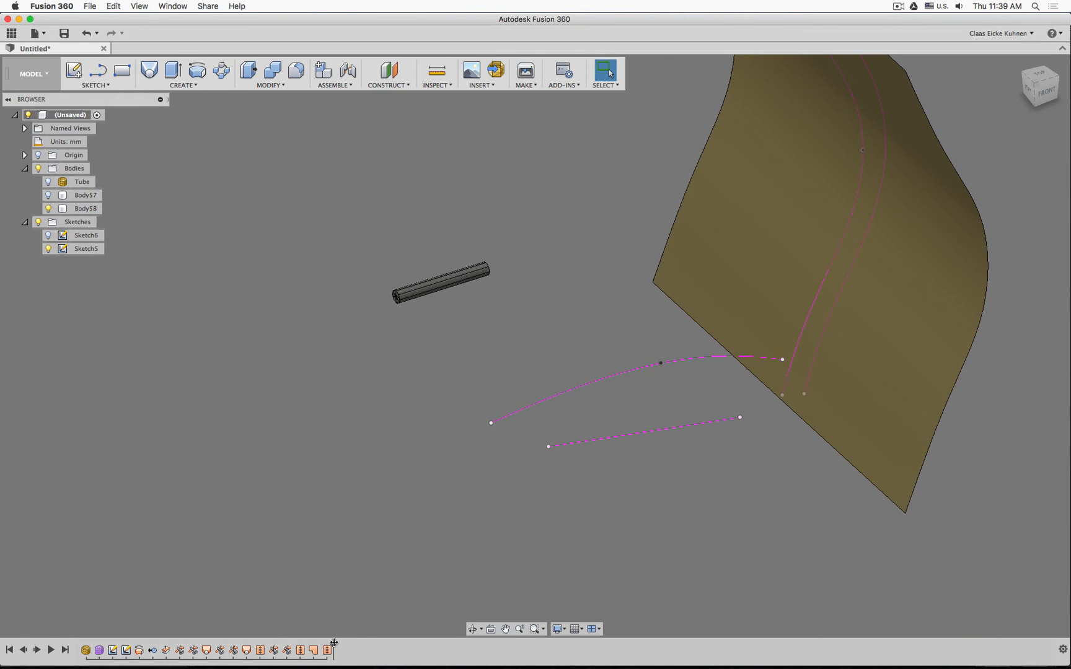
mouse_move(334, 643)
left_mouse_down()
mouse_move(273, 643)
mouse_move(326, 643)
left_mouse_up()
middle_click_drag(293, 421, 287, 415, "shift")
left_click(49, 236)
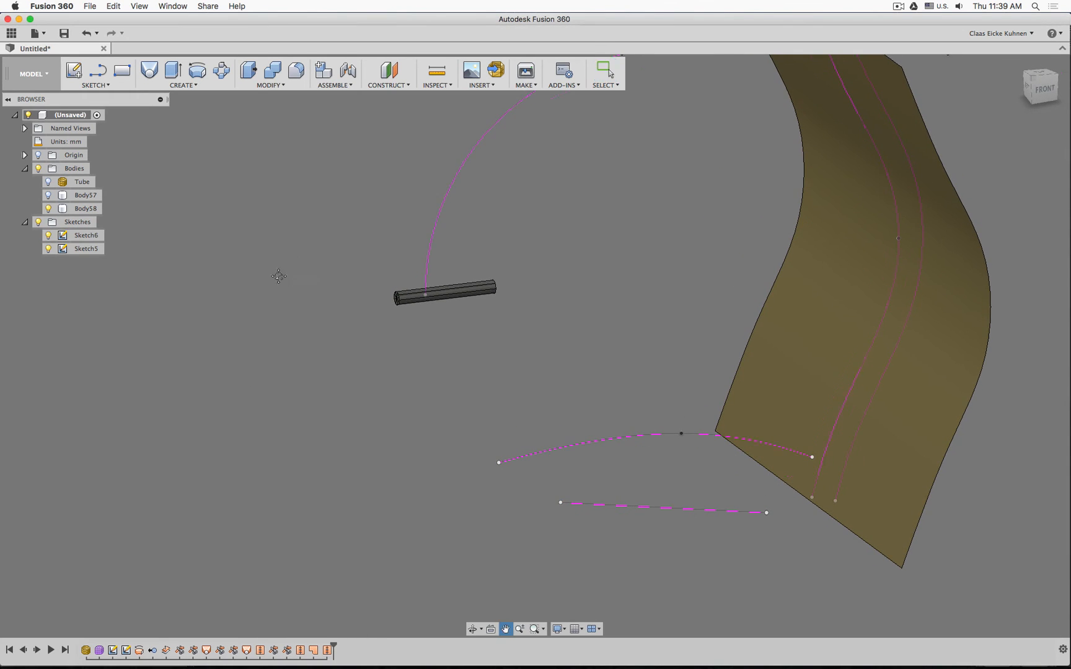
In the Patch workspace, revolve the rear profile curve 360° as a new surface about the dryer's lengthwise origin axis, with chaining off
mouse_move(277, 275)
middle_mouse_down("shift")
mouse_move(248, 291)
mouse_move(177, 140)
middle_mouse_up("shift")
left_click(34, 74)
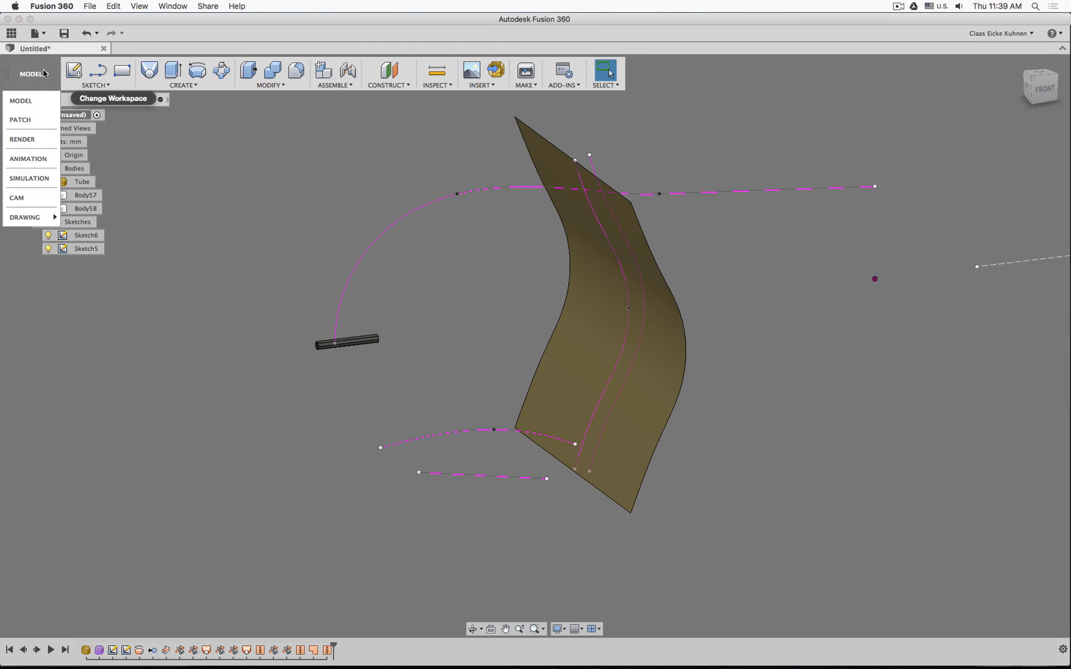
left_click(44, 138)
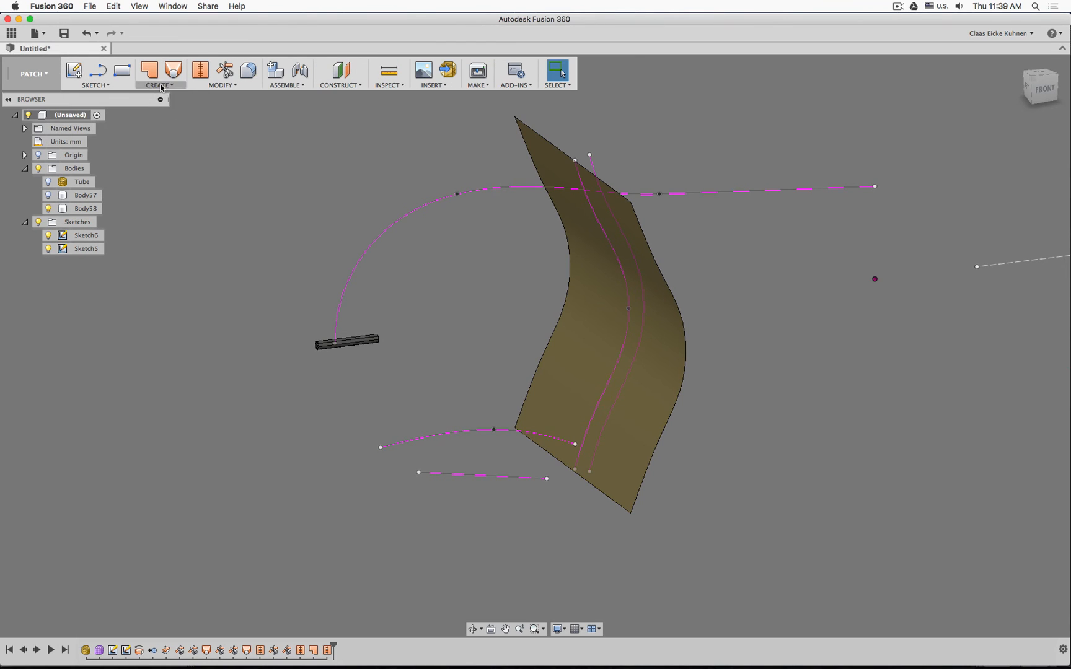
left_click(160, 85)
left_click(162, 108)
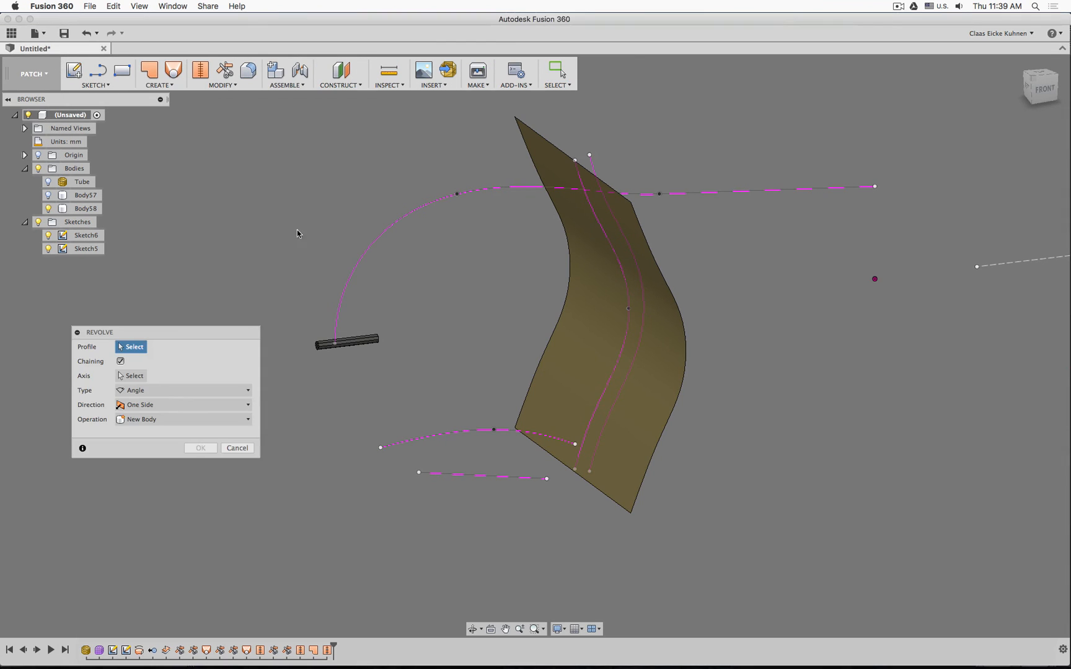
left_click(396, 219)
left_click(131, 376)
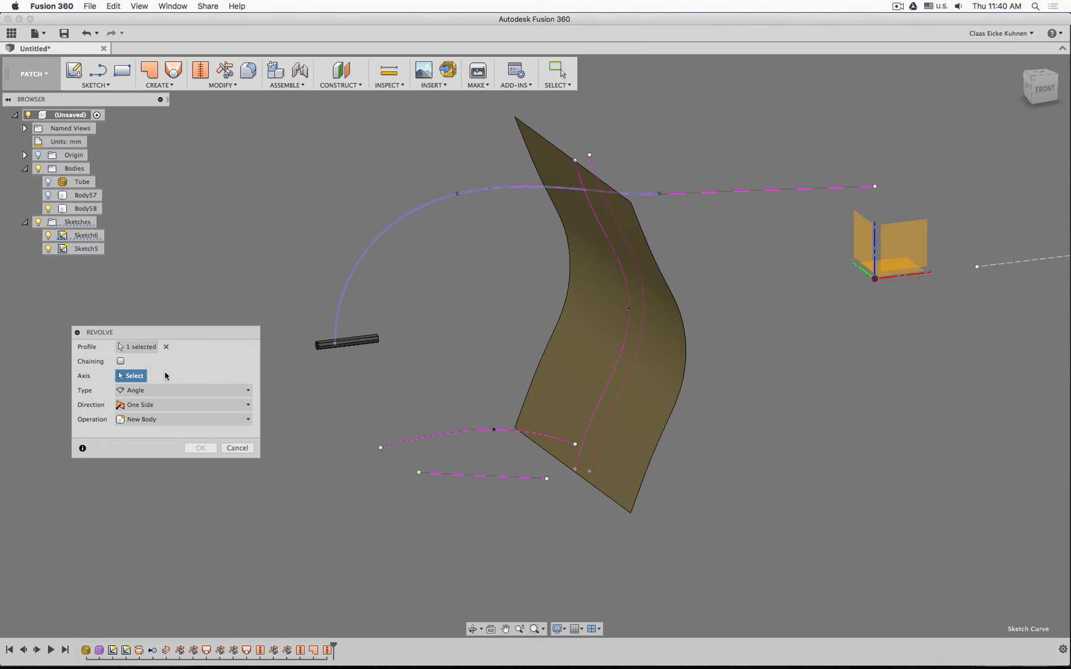
left_click(861, 285)
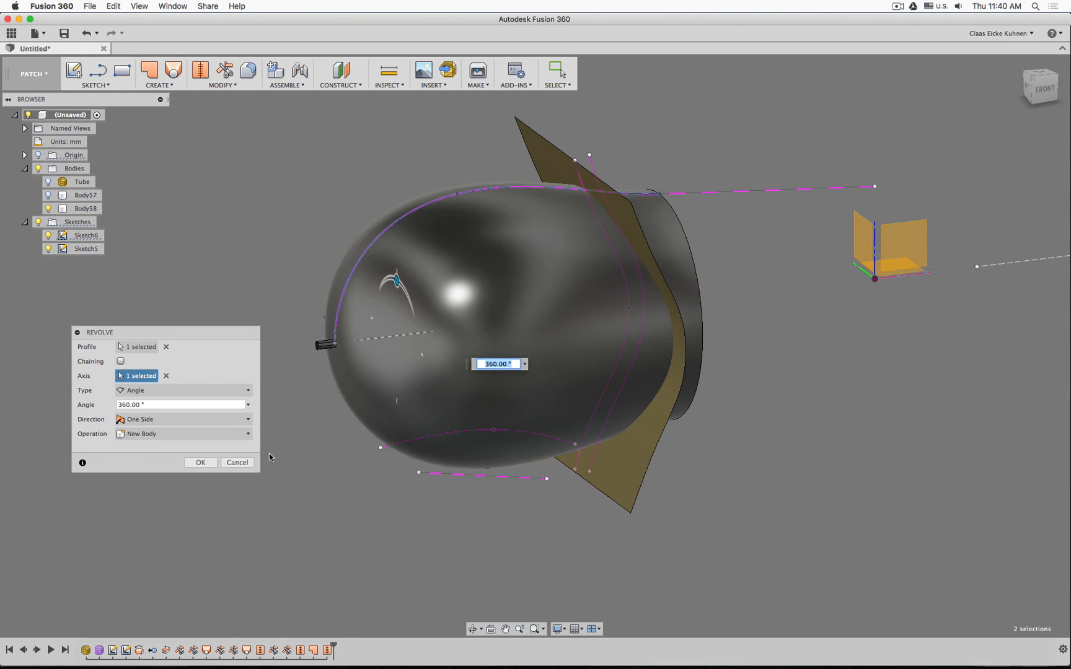
left_click(205, 464)
Try to split the tube body in the Model workspace using the revolved surface as splitting tool, and undo the split
scroll(287, 264, "up", 5)
scroll(287, 264, "up", 2)
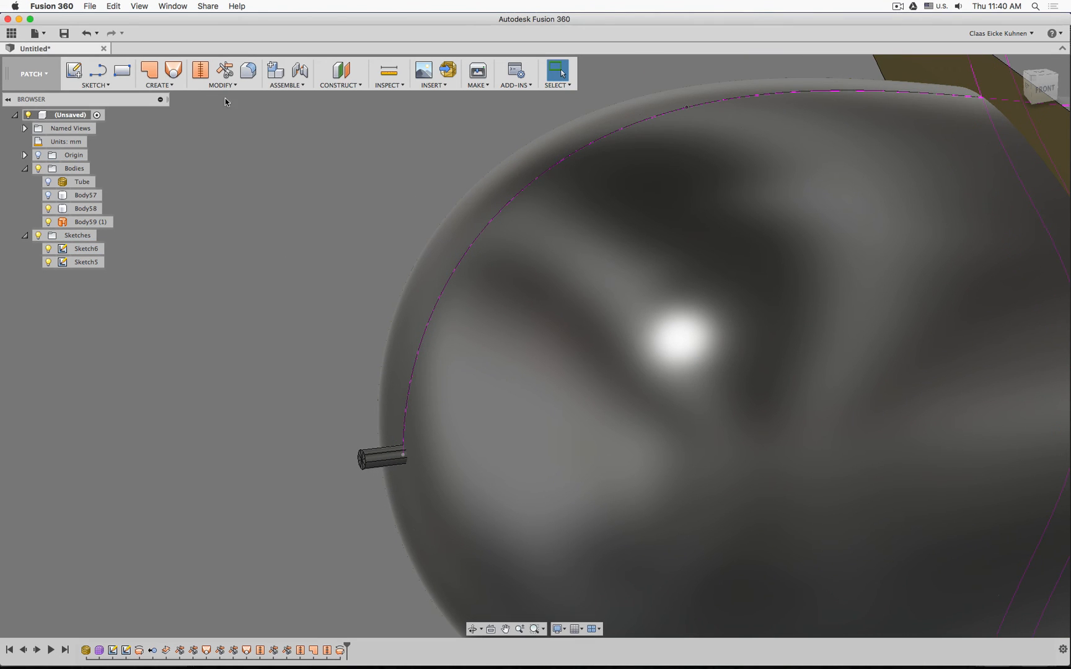
left_click(34, 74)
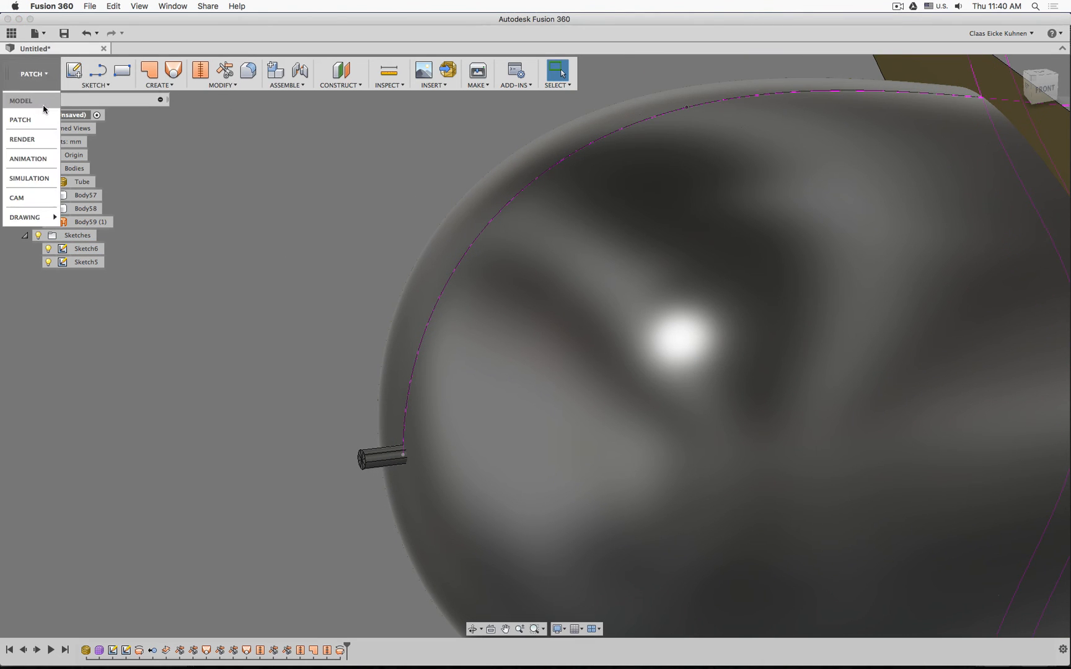
left_click(44, 104)
left_click(262, 87)
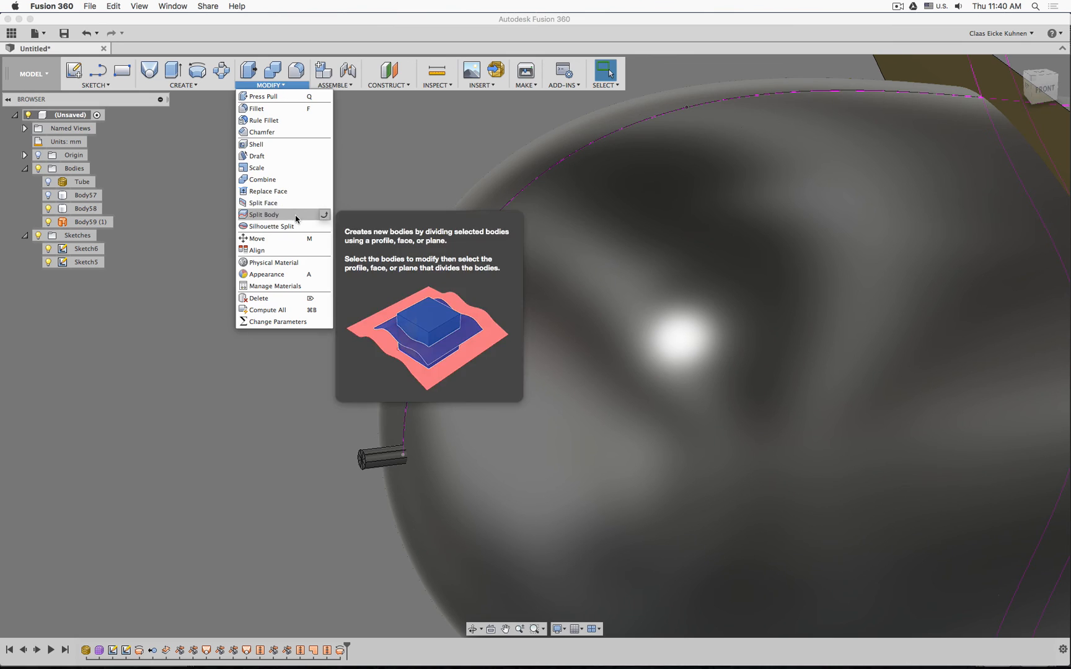
left_click(272, 210)
left_click(384, 460)
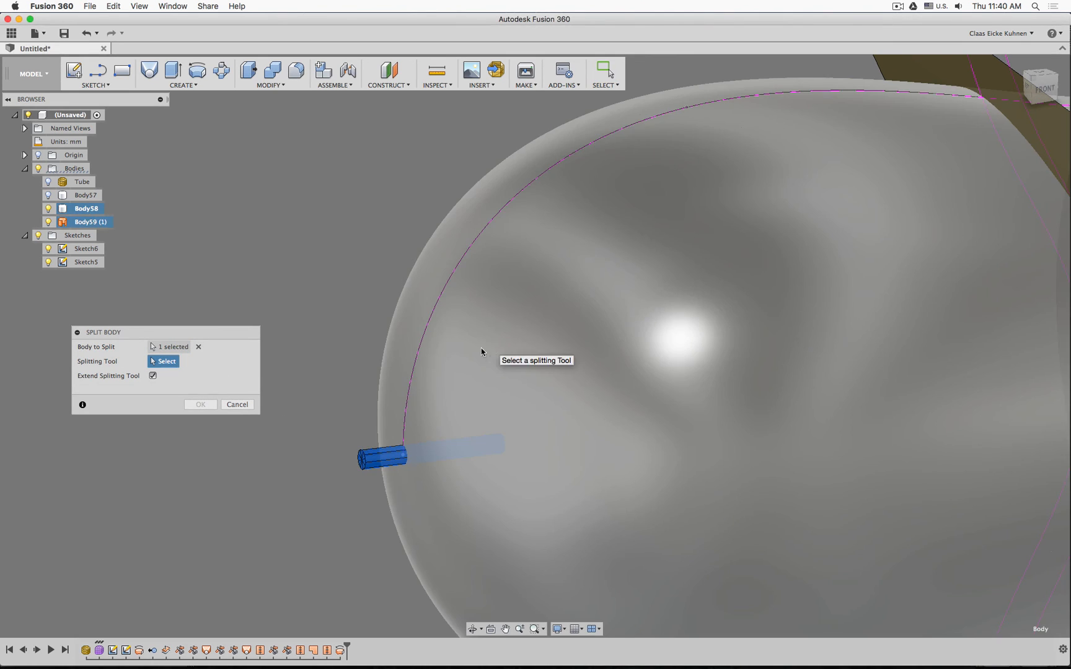
left_click(482, 350)
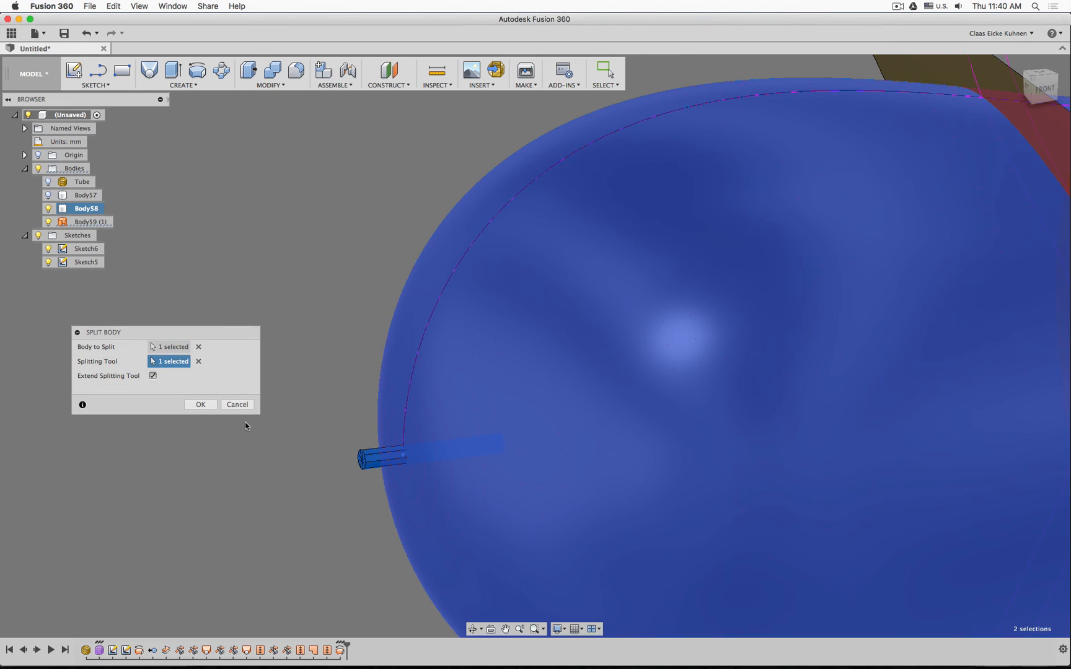
key("Return")
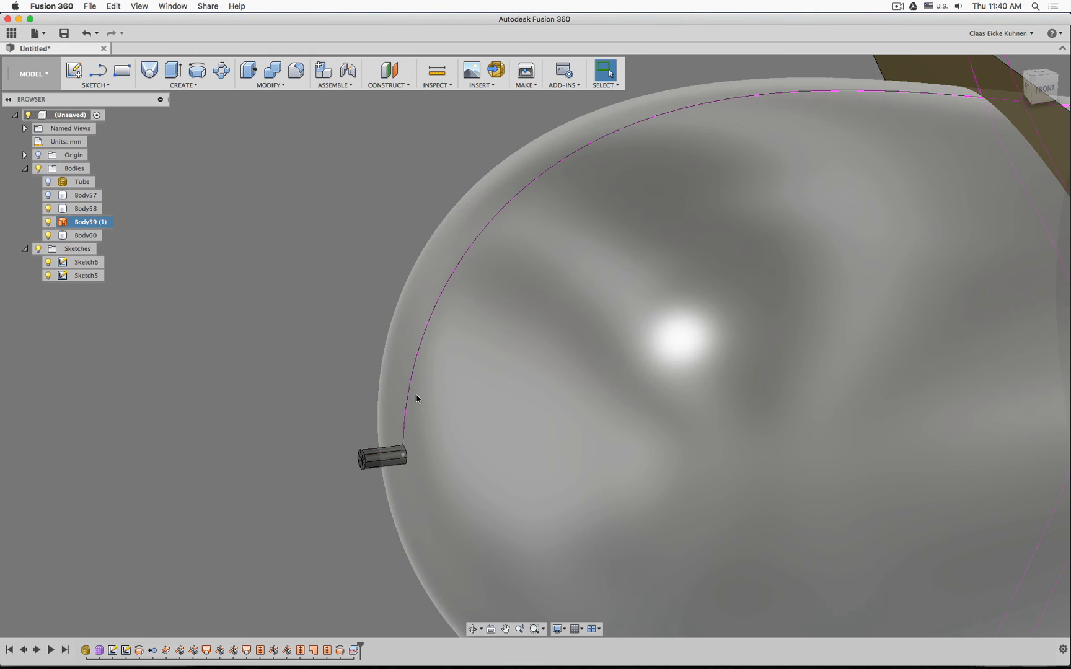
scroll(333, 377, "down", 8)
key("super+z")
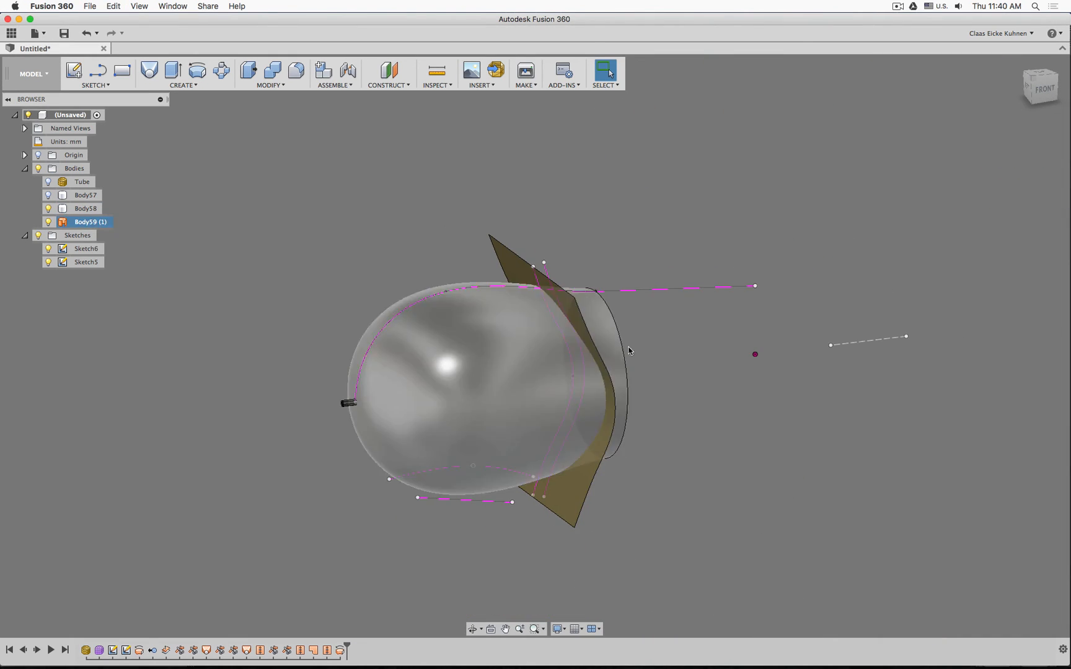
Undo and redo the revolve, and patch the revolved surface's open end as a new body with Connected continuity
key("super+z")
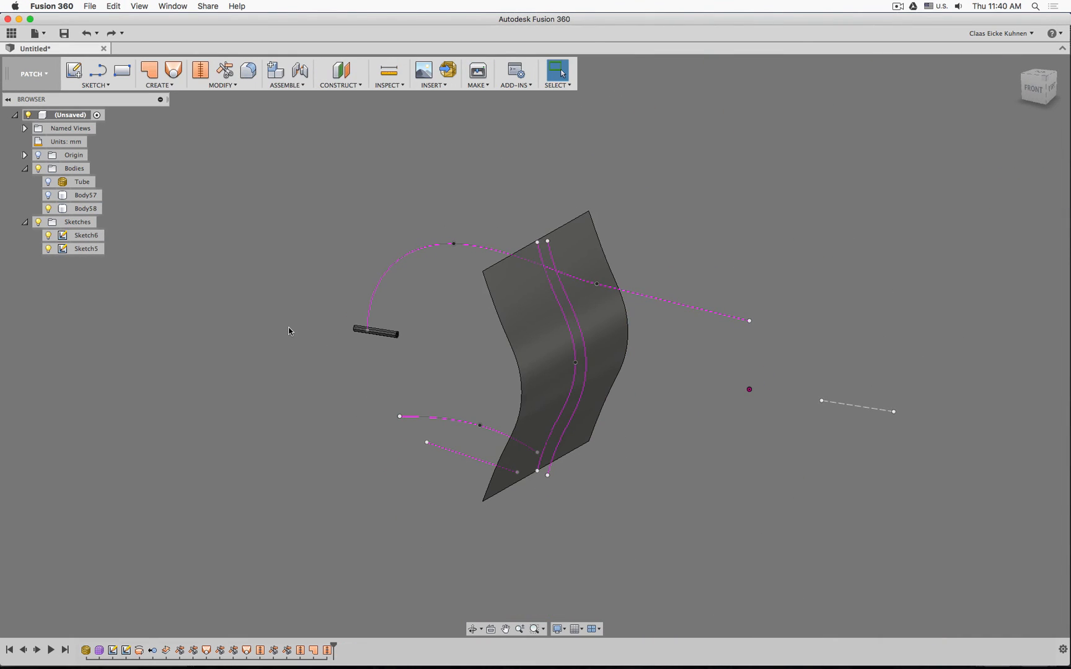
key("super+y")
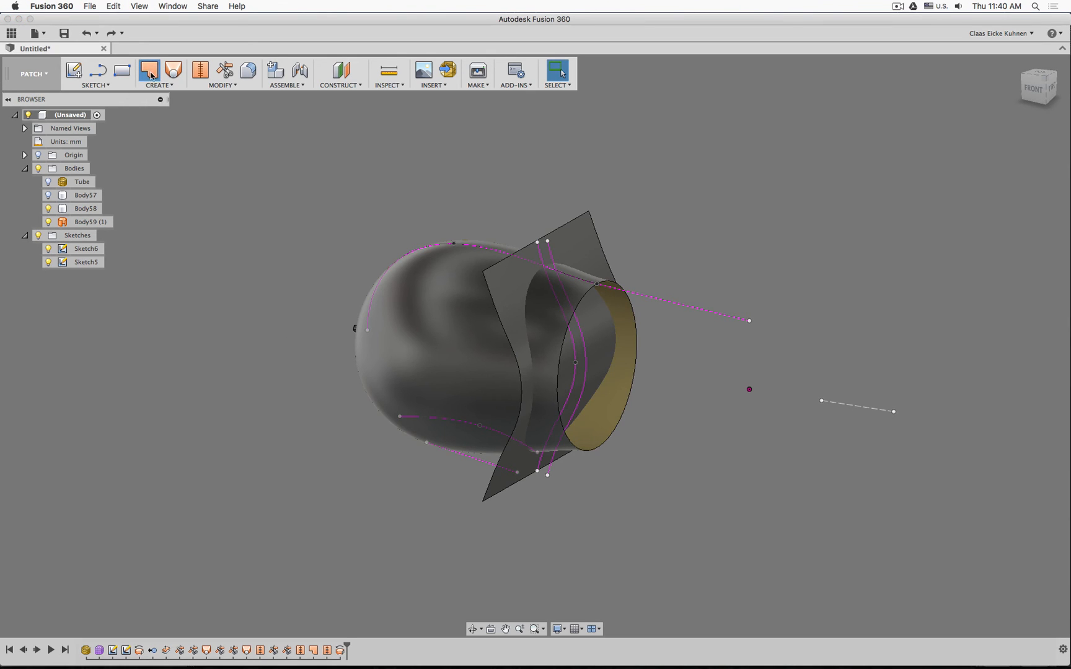
left_click(149, 70)
left_click(635, 320)
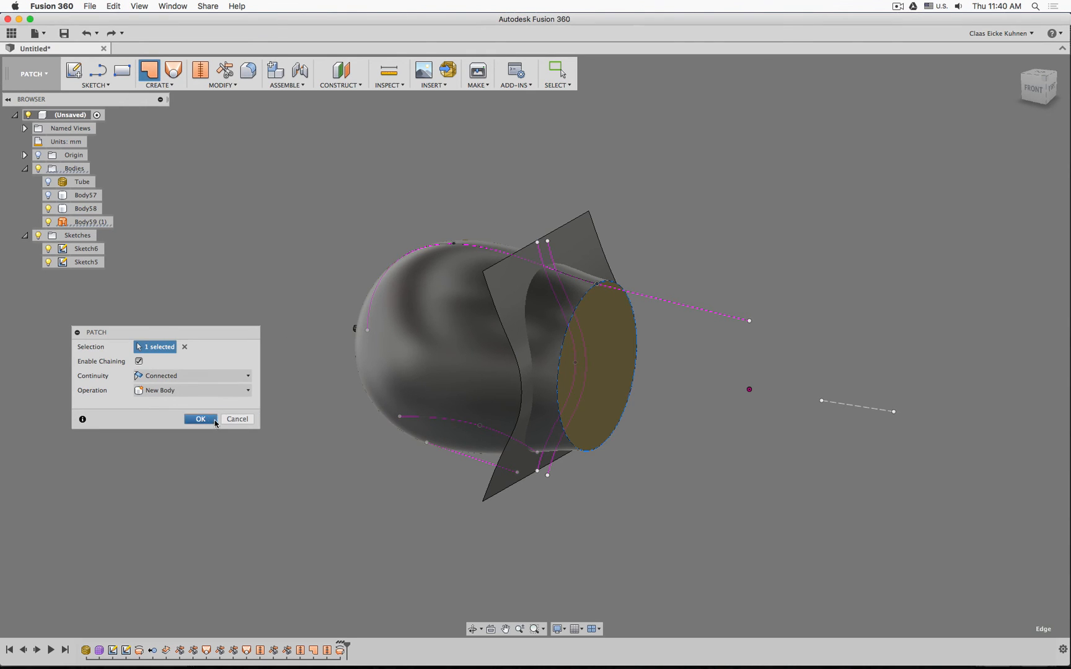
Stitch the revolved surface and its end patch into one new body with a 1 mm tolerance
left_click(618, 357)
left_click(439, 318, "shift")
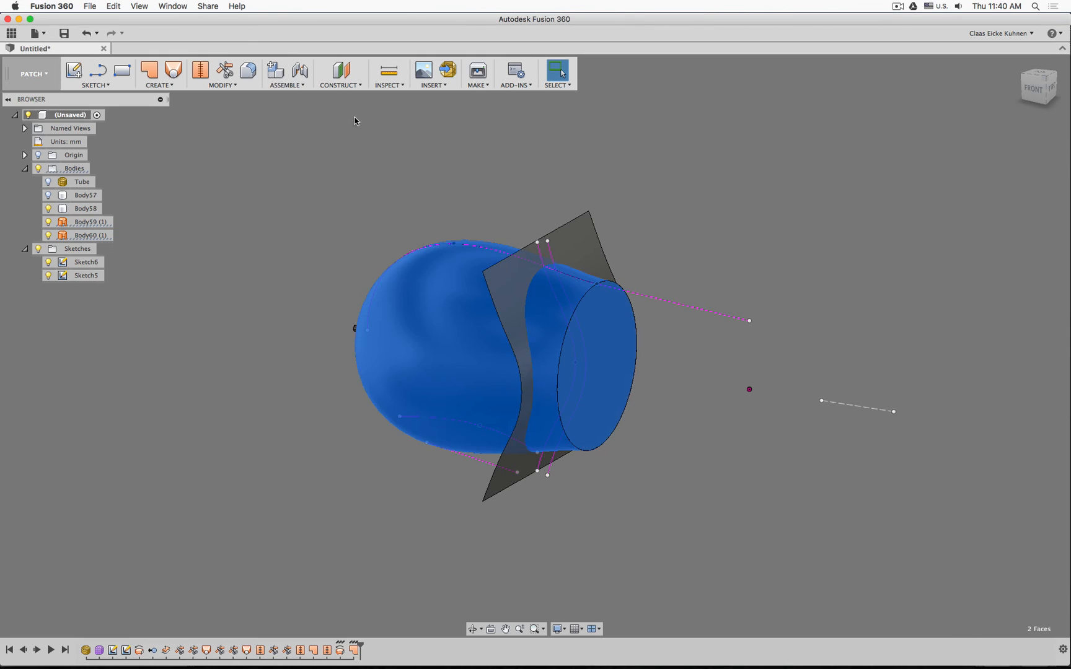
left_click(205, 78)
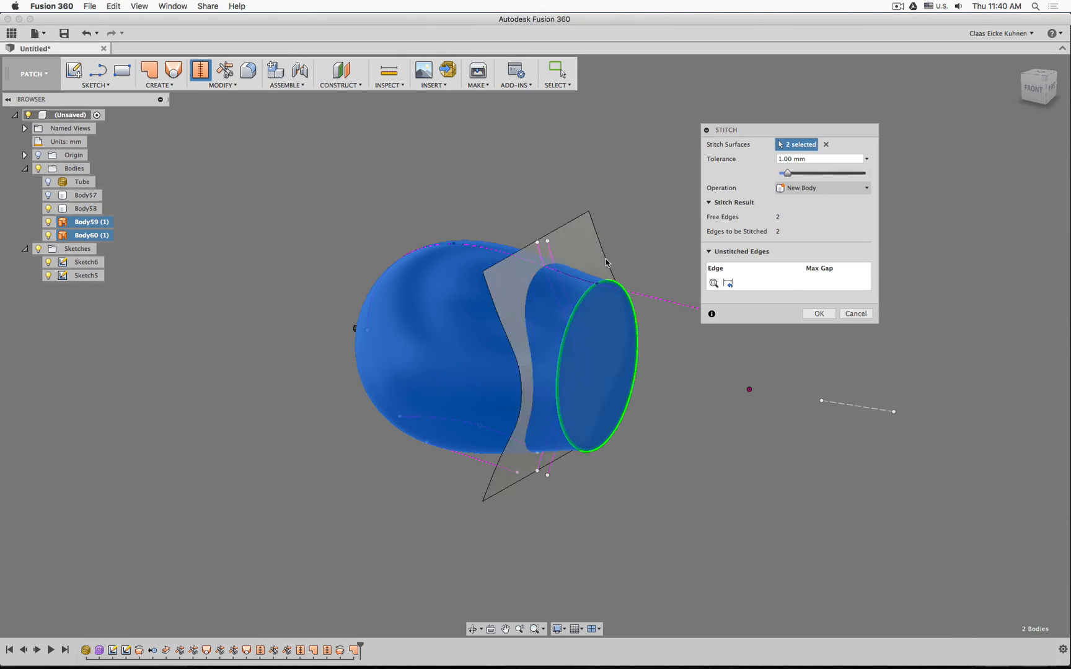
left_click(819, 313)
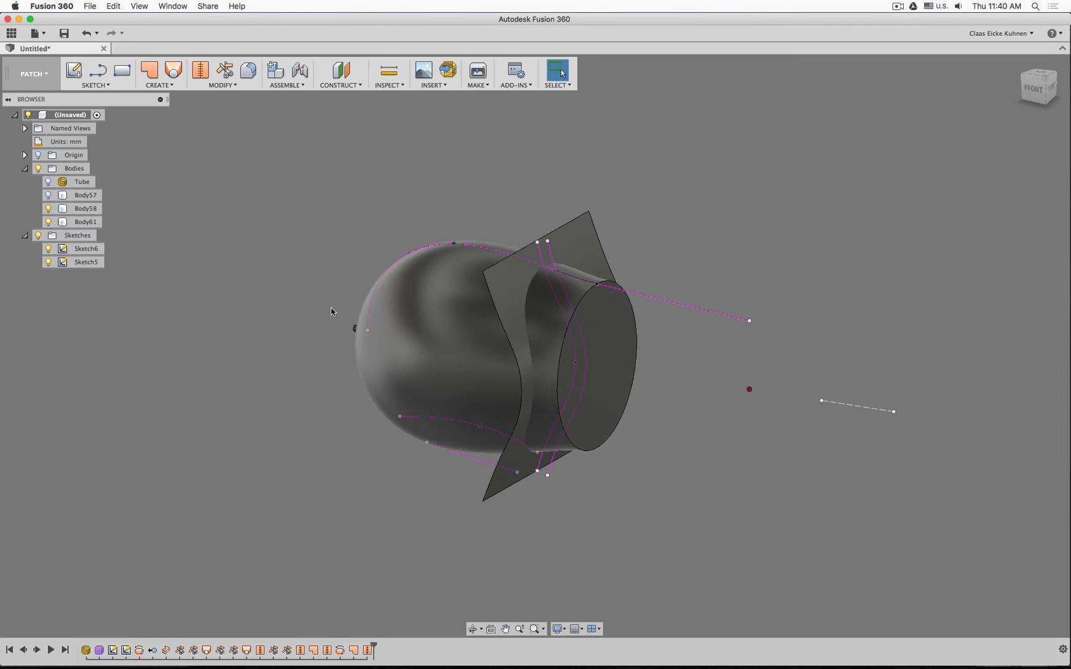
Duplicate the tube body and move the copy beside the original, leaving a gap of about 10.7 mm
middle_click_drag(331, 306, 327, 303, "shift")
left_click(422, 466)
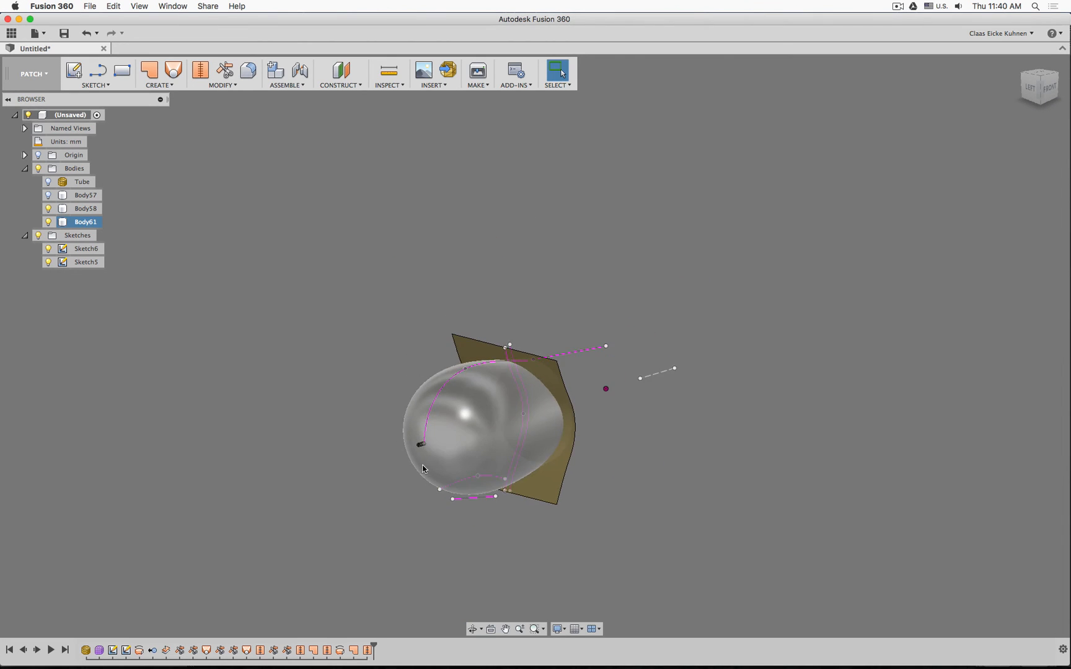
scroll(422, 465, "up", 5)
left_click(85, 208)
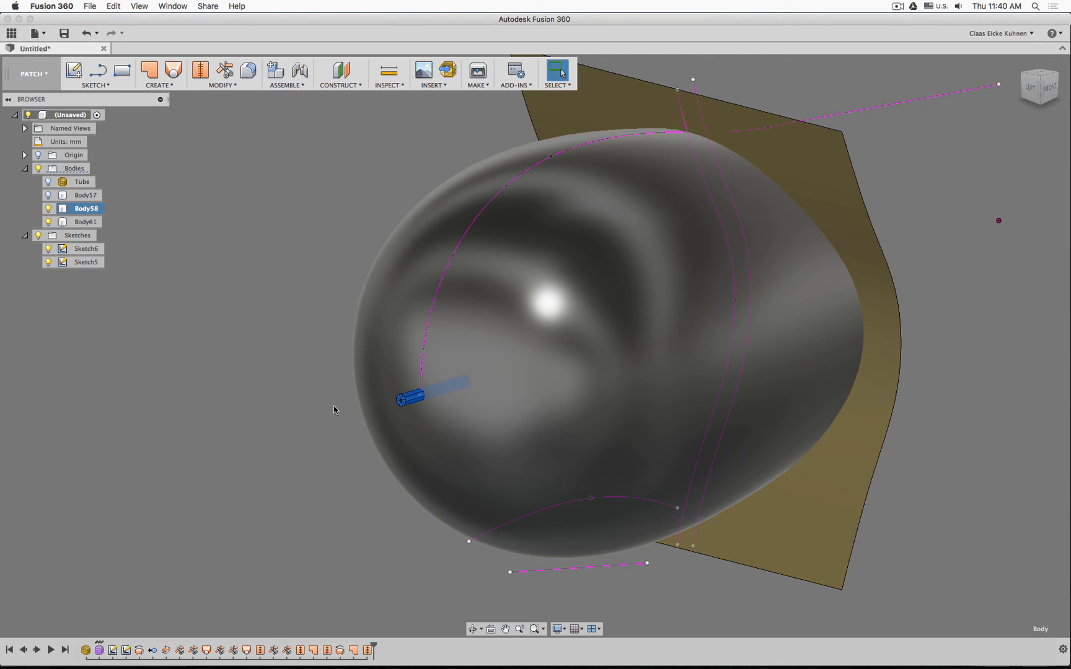
key("super+v")
left_click_drag(379, 404, 332, 387)
key("super+v")
left_click(214, 519)
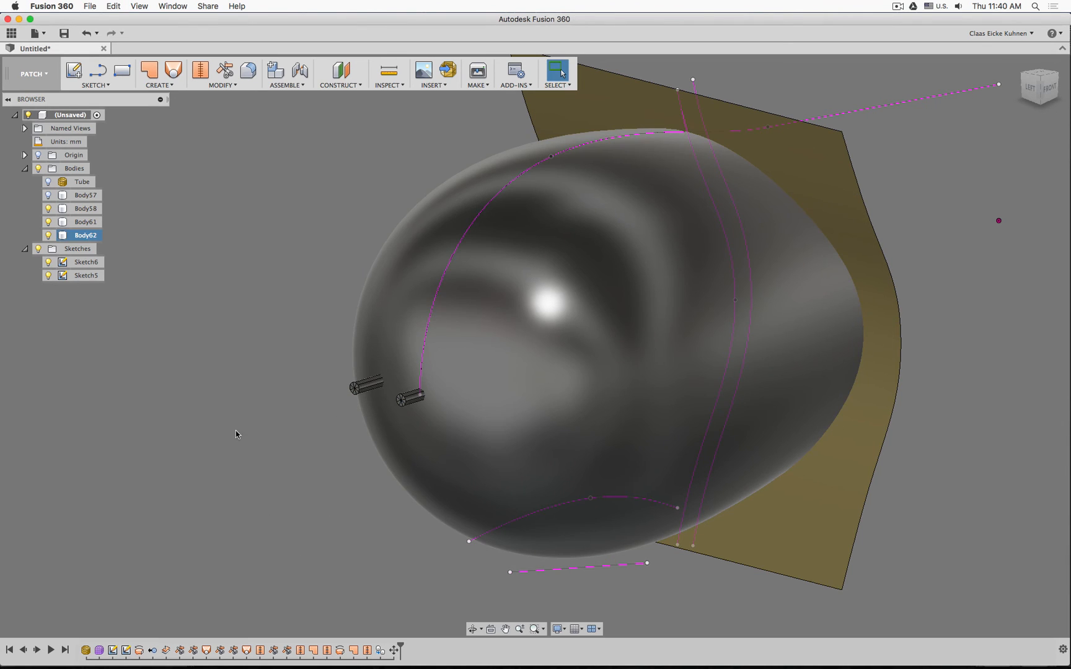
scroll(237, 436, "up", 4)
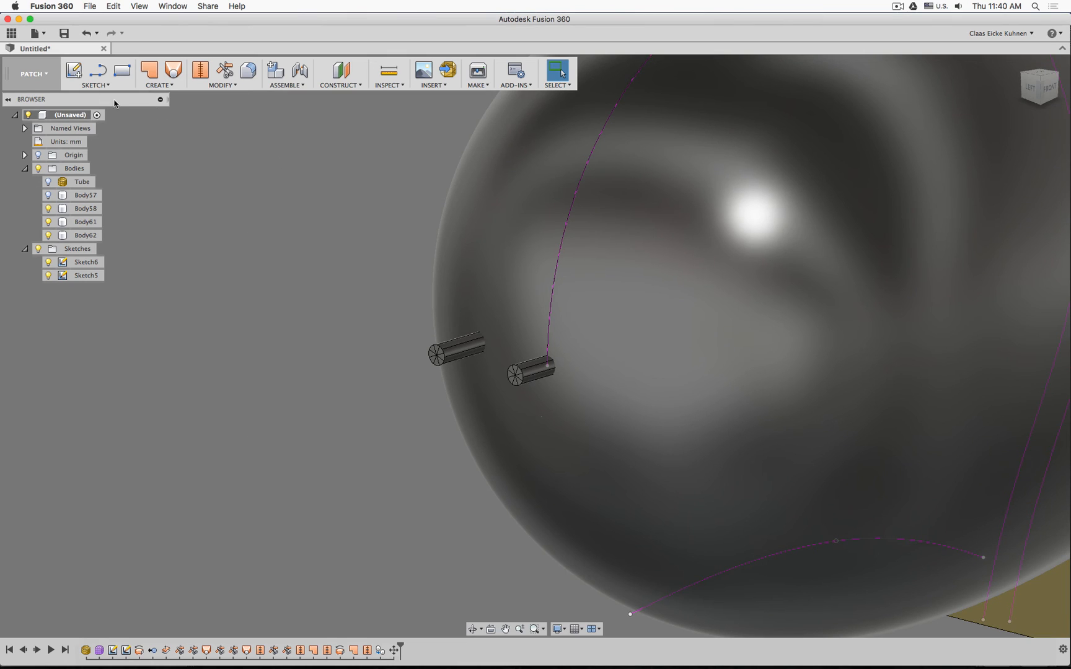
left_click(34, 74)
left_click(45, 100)
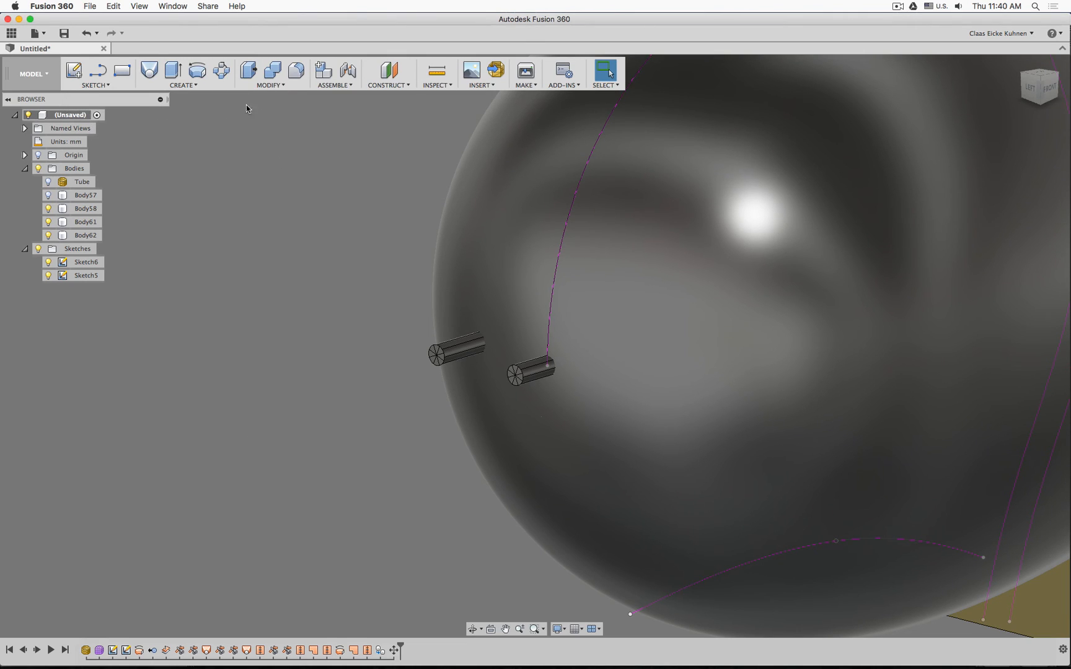
left_click(273, 72)
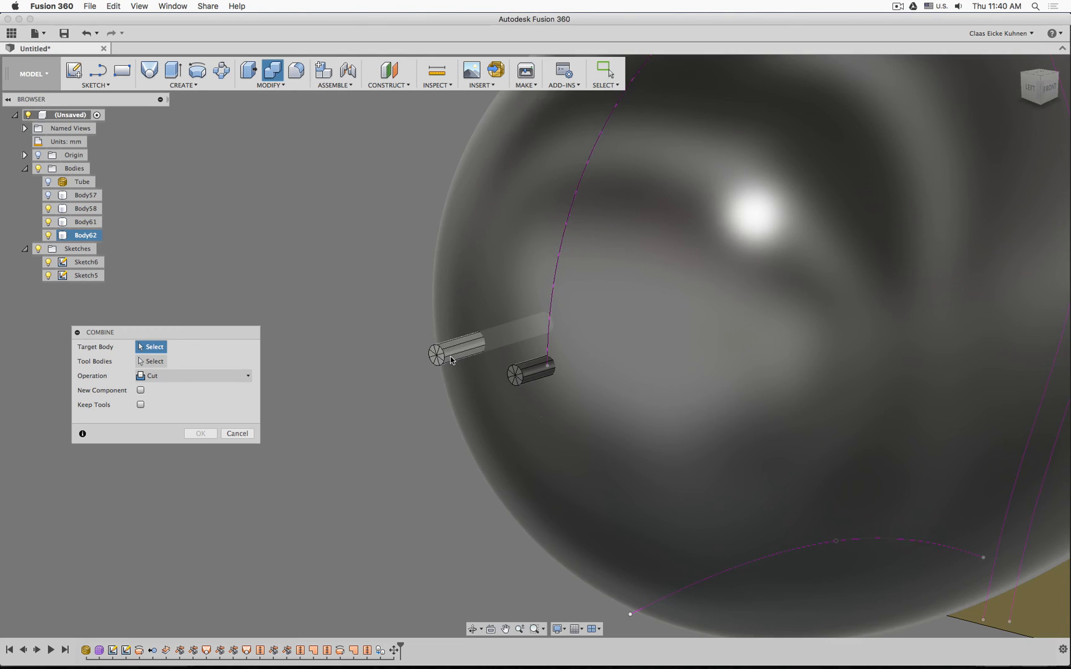
left_click(460, 349)
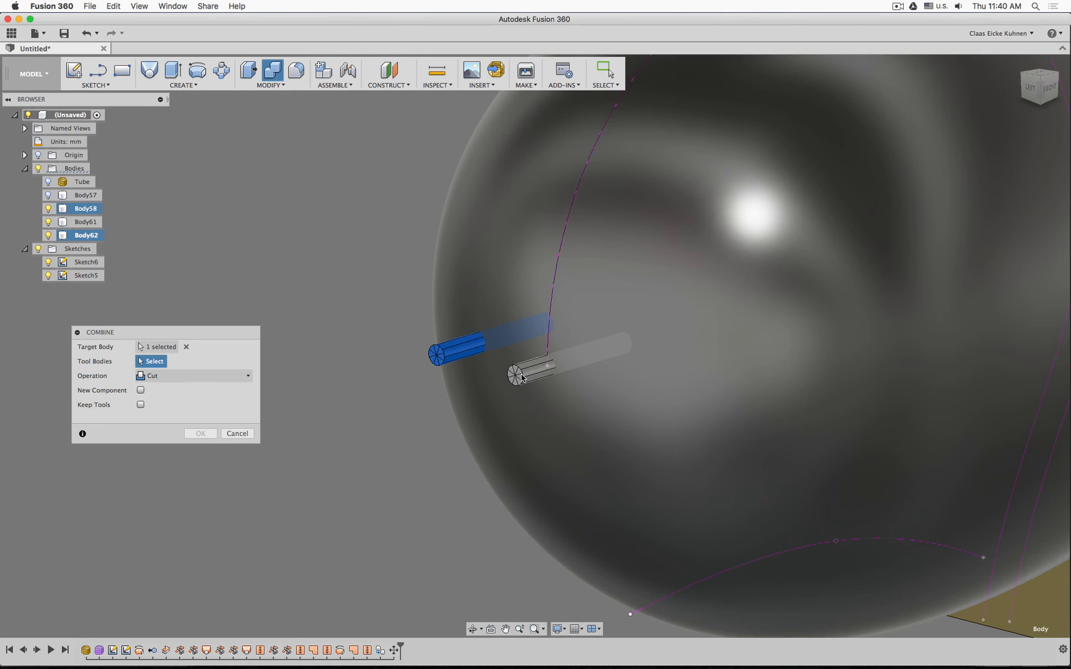
left_click(521, 378)
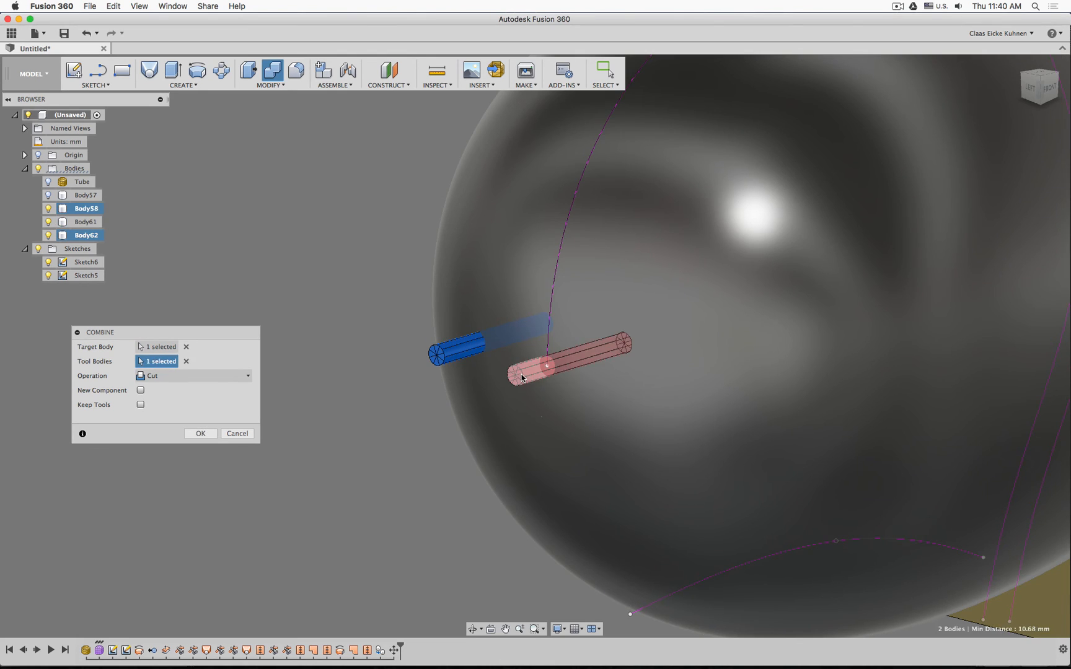
left_click(238, 433)
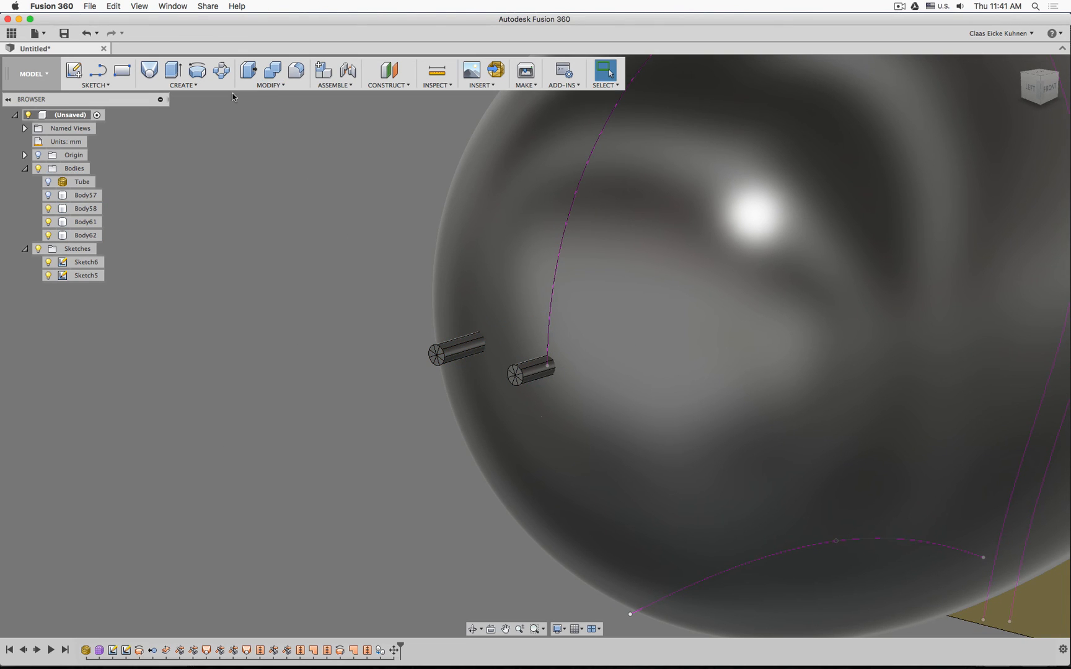
Try to split both tube bodies with Split Body, using the closed revolved body as the splitting tool
left_click(260, 86)
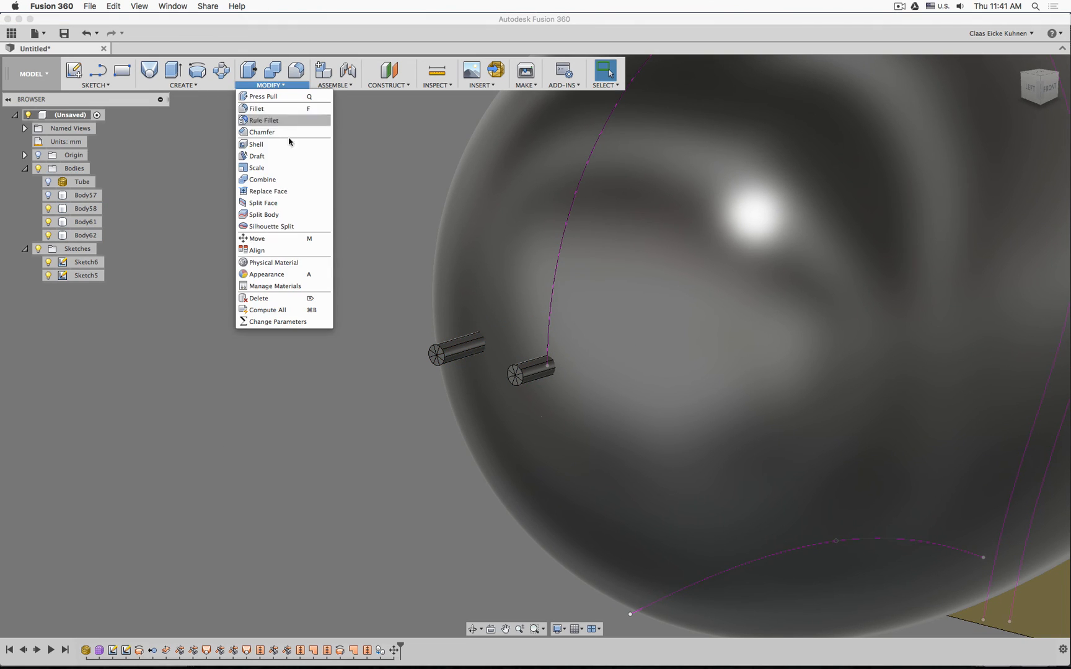
left_click(312, 214)
left_click(436, 354)
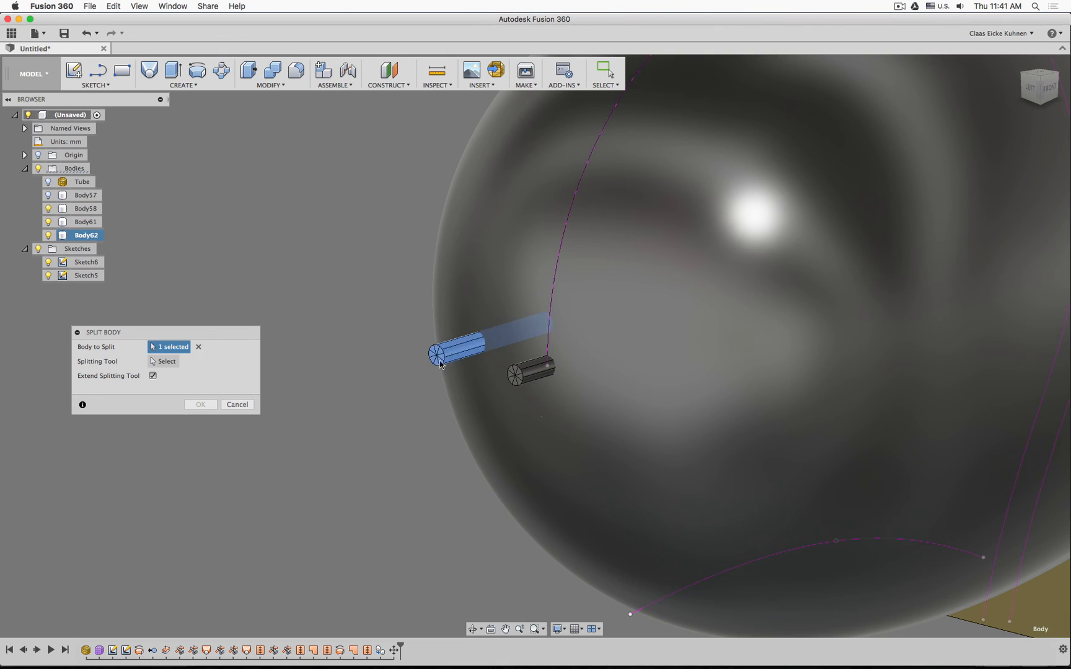
left_click(517, 374)
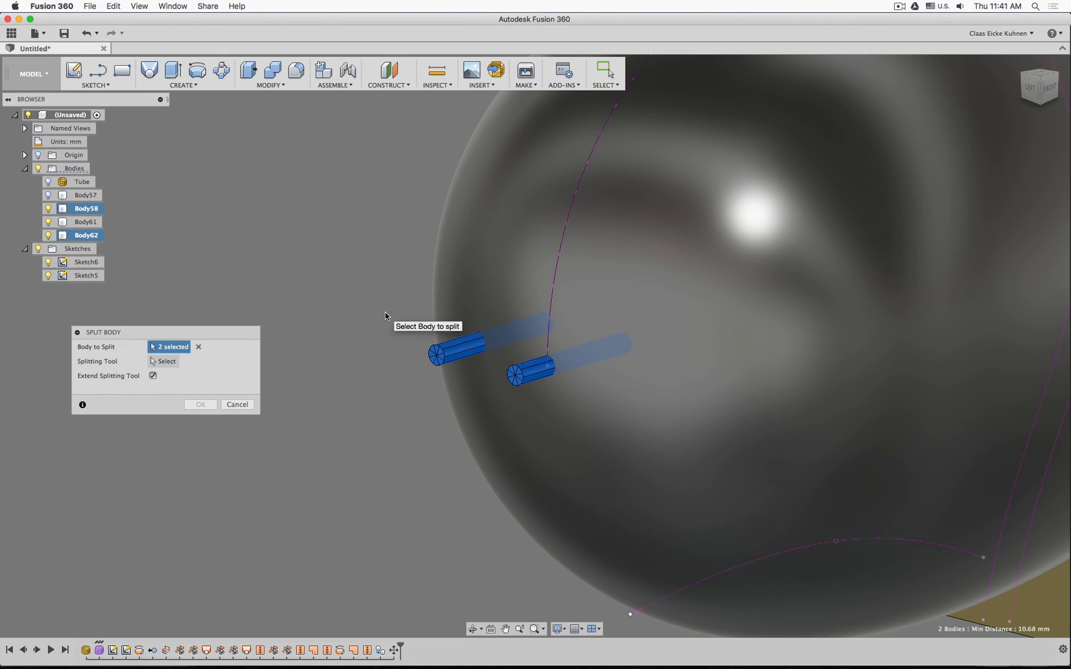
left_click(166, 362)
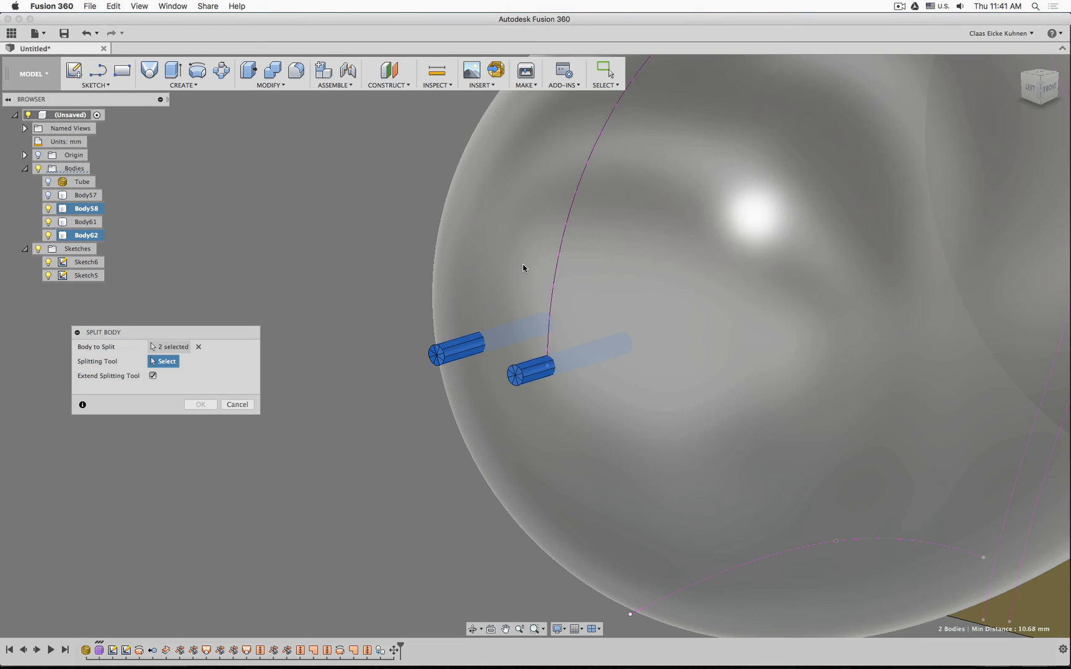
left_click(524, 269)
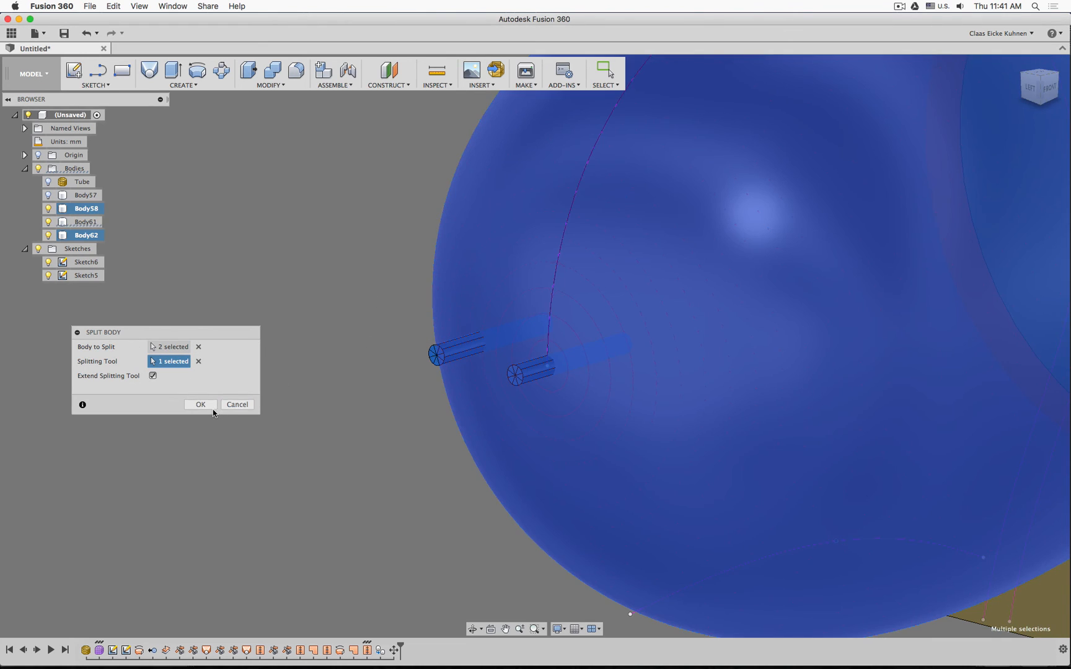
left_click(212, 411)
scroll(321, 422, "down", 3)
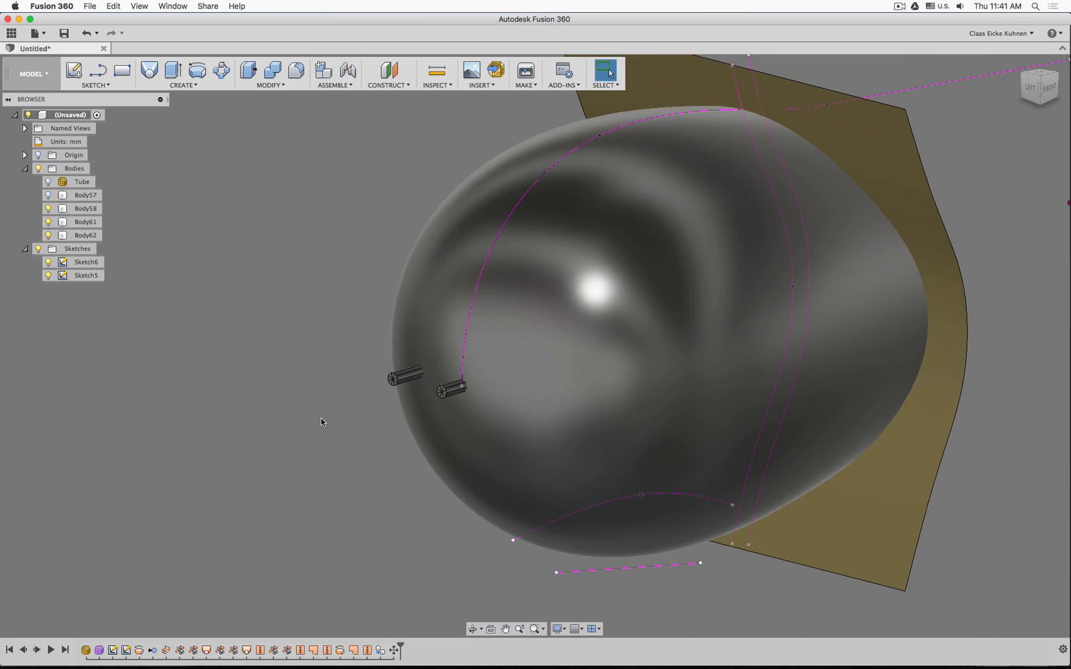
Revert the timeline to just after the end patch, dropping the stitch and the tube's copy and move
left_click(396, 650)
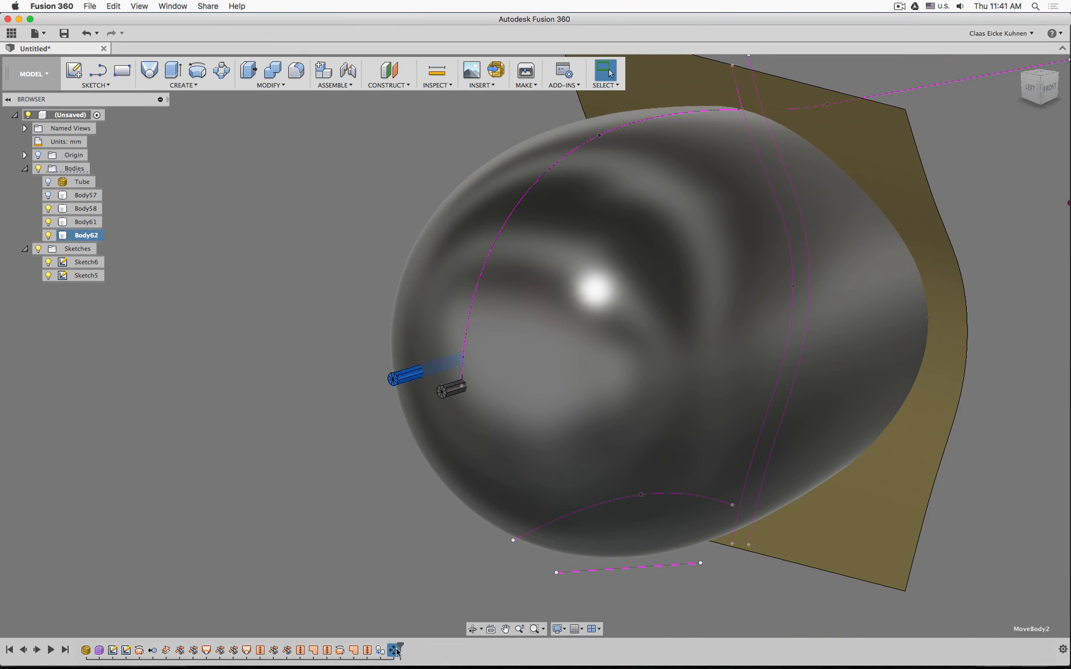
left_click_drag(397, 652, 360, 652)
middle_click_drag(418, 562, 329, 551, "shift")
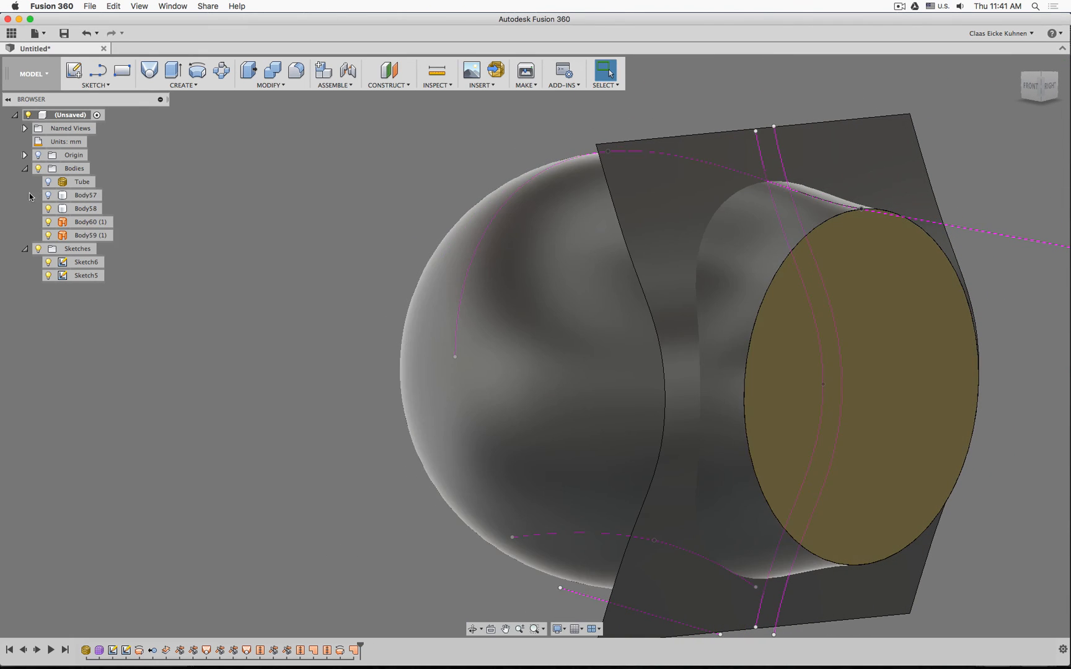
Offset the revolved surface by -2 mm as a new body
left_click(48, 195)
left_click(49, 193)
left_click(45, 75)
left_click(21, 119)
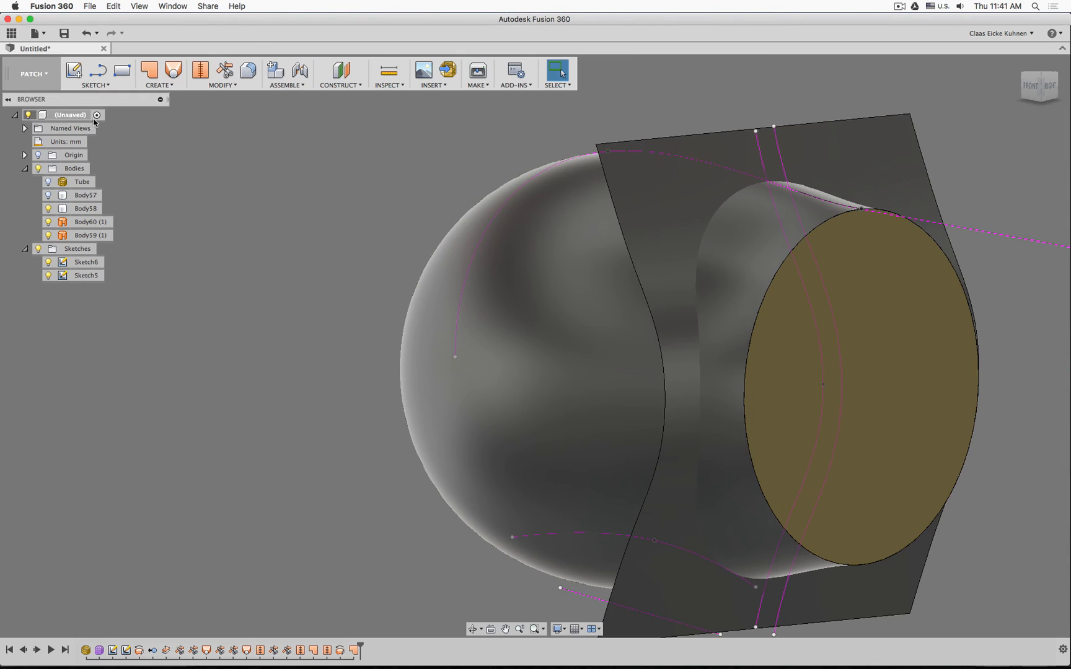
left_click(160, 85)
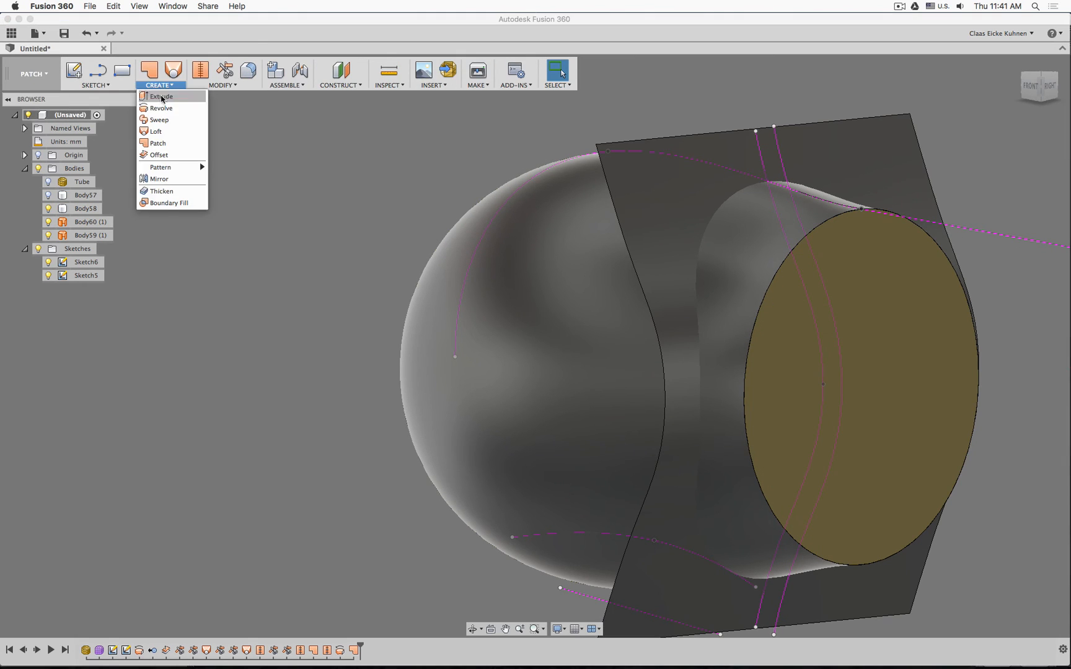
left_click(168, 153)
left_click(532, 225)
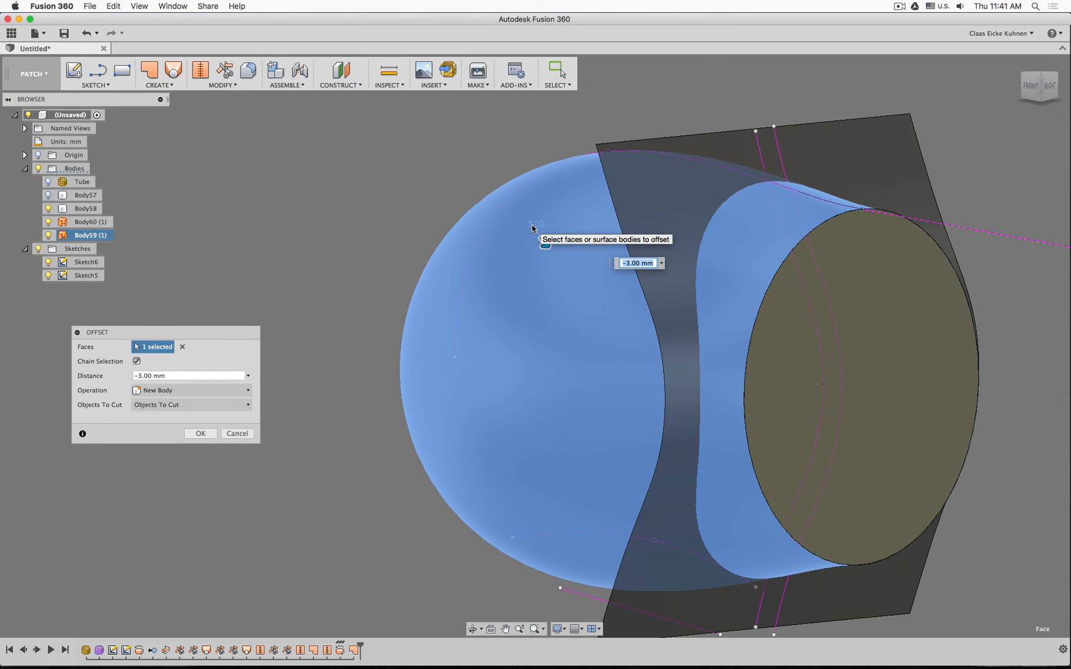
key("Left")
key("Delete")
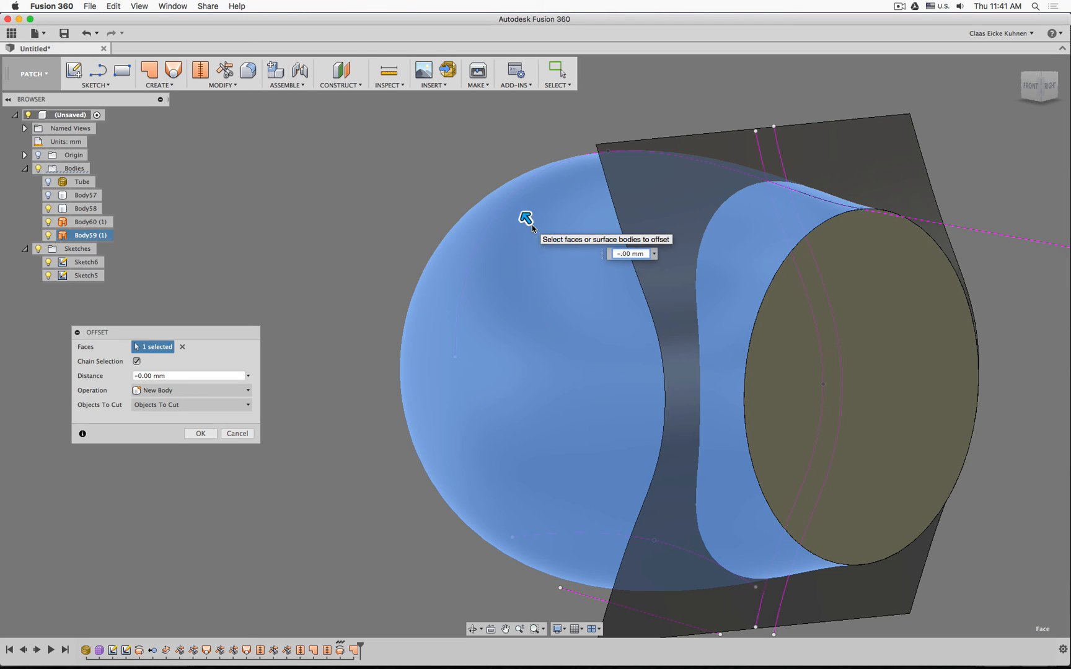
type("2")
left_click(200, 434)
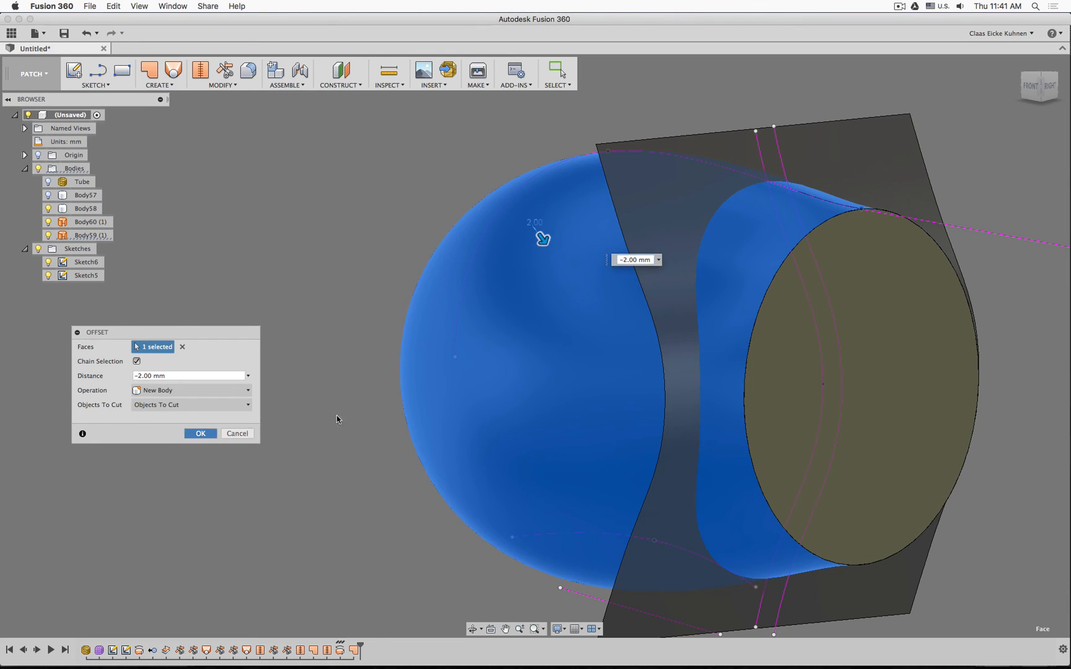
Edit the surface offset to a distance of about -6.23 mm
scroll(855, 217, "up", 5)
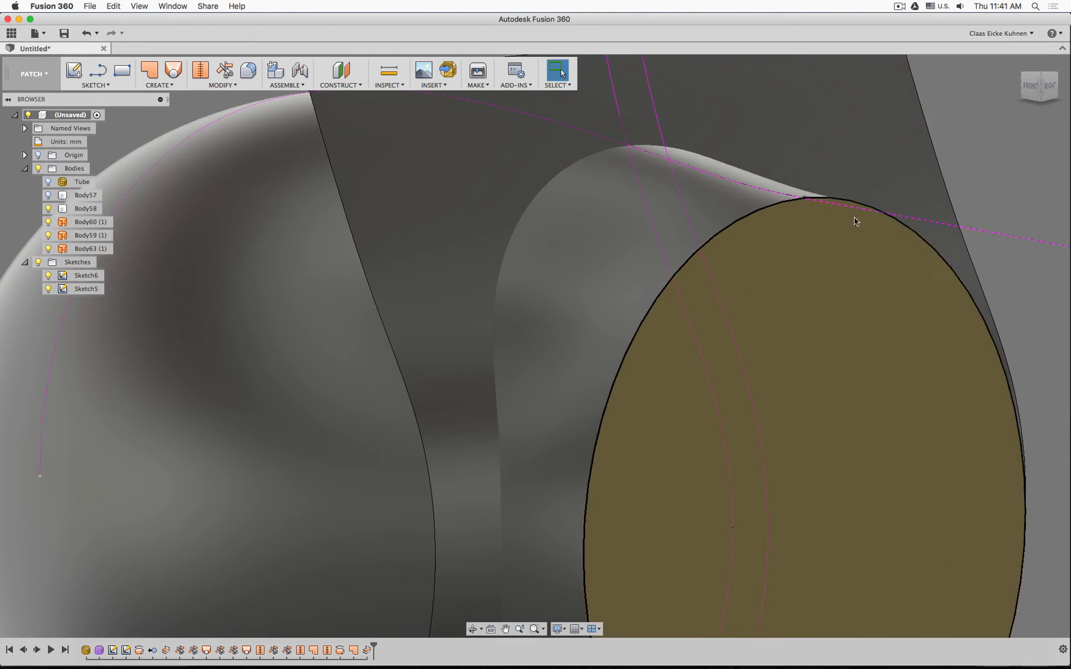
scroll(819, 218, "down", 5)
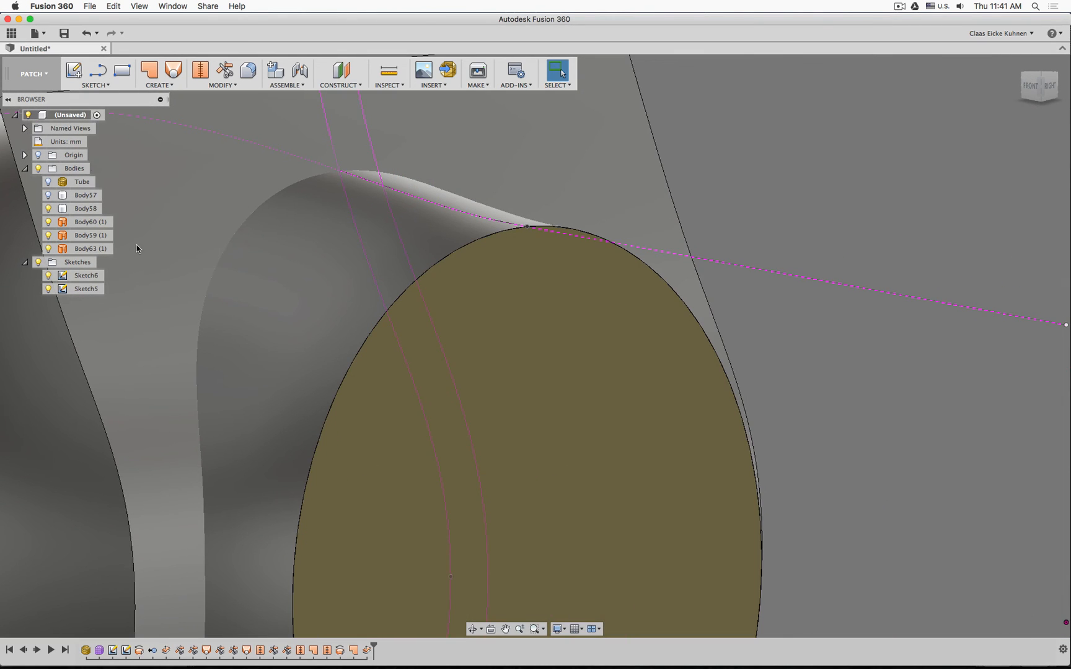
scroll(789, 308, "down", 4)
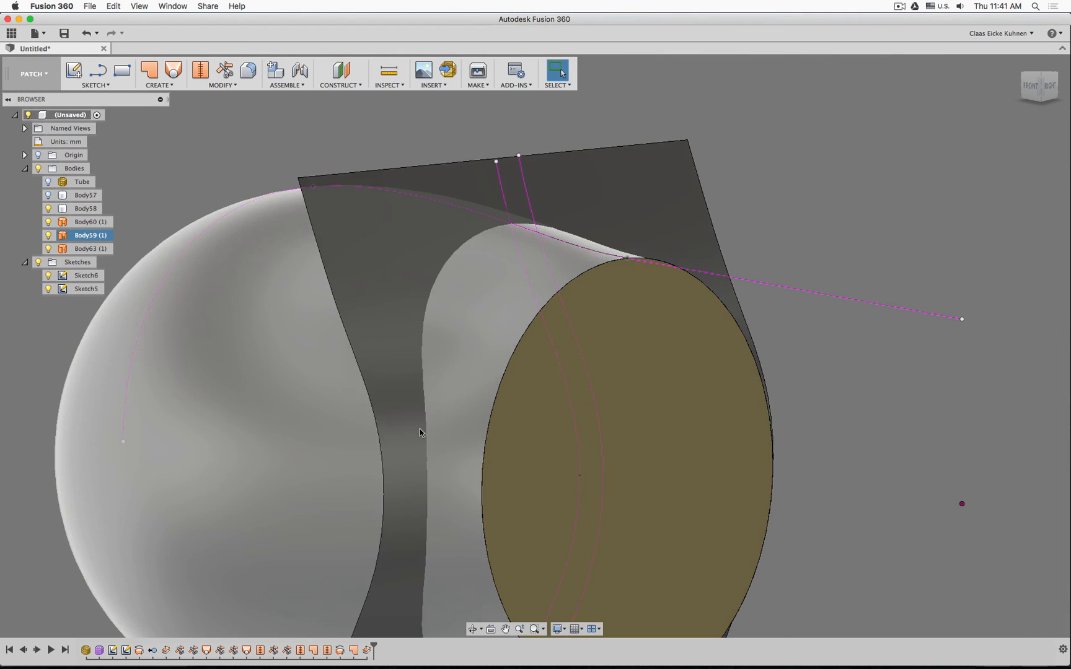
double_click(339, 651)
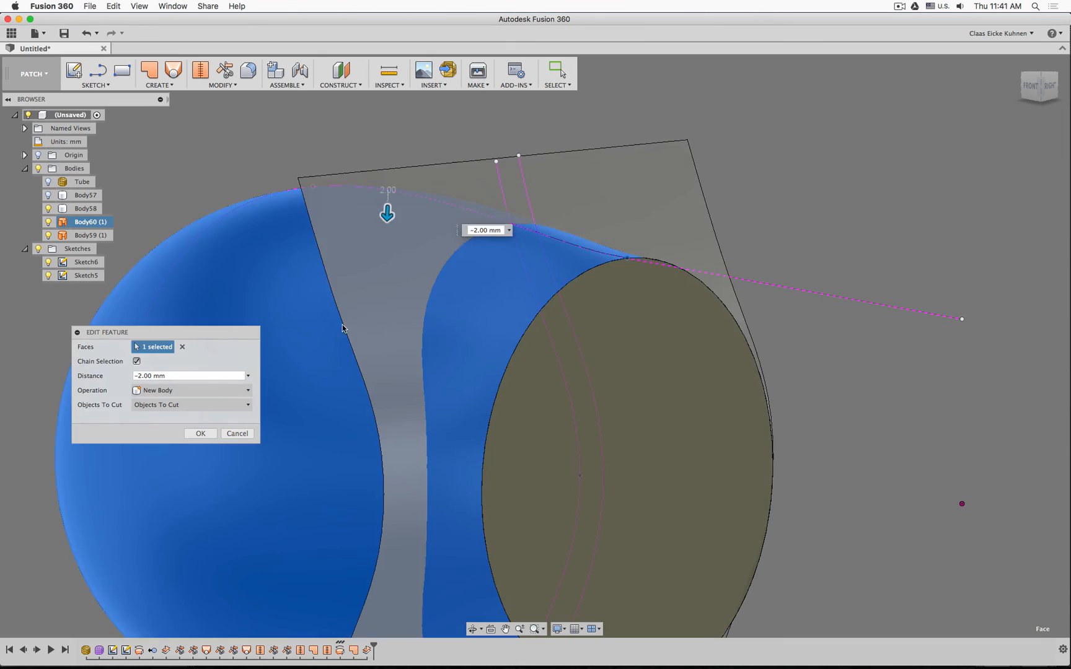
middle_click_drag(242, 157, 398, 177, "shift")
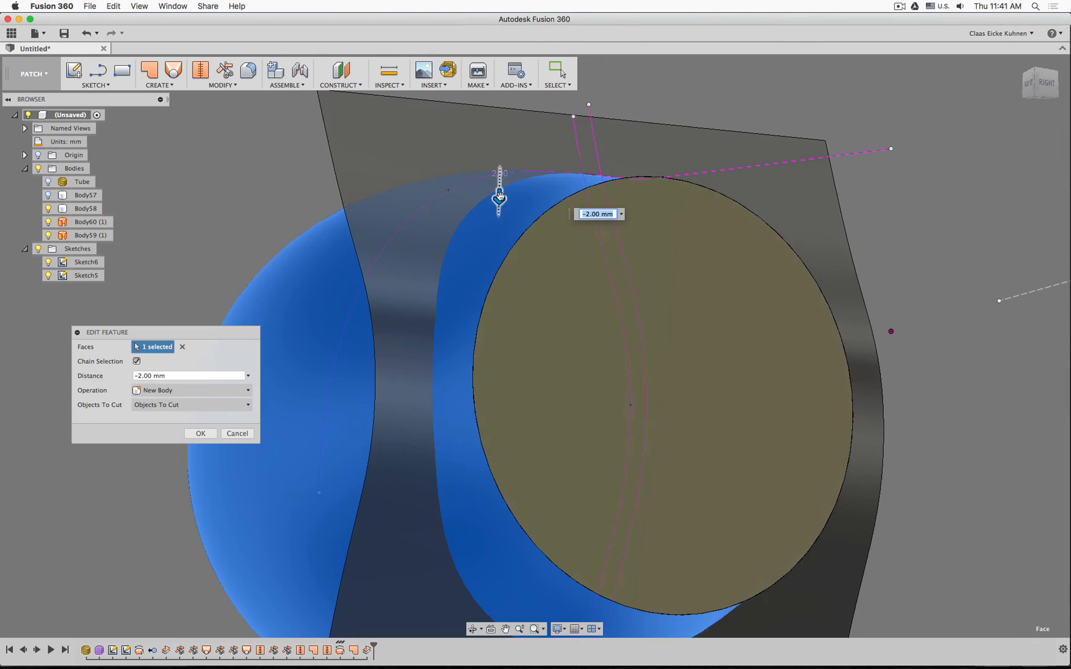
left_click_drag(503, 206, 507, 235)
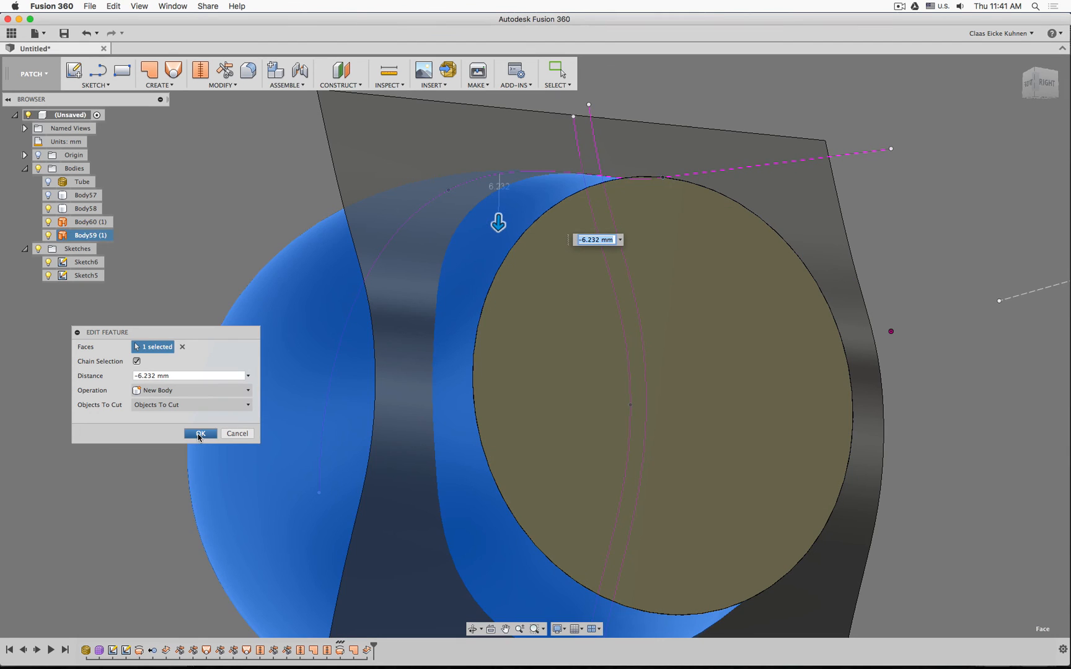
left_click(199, 436)
scroll(884, 259, "down", 4)
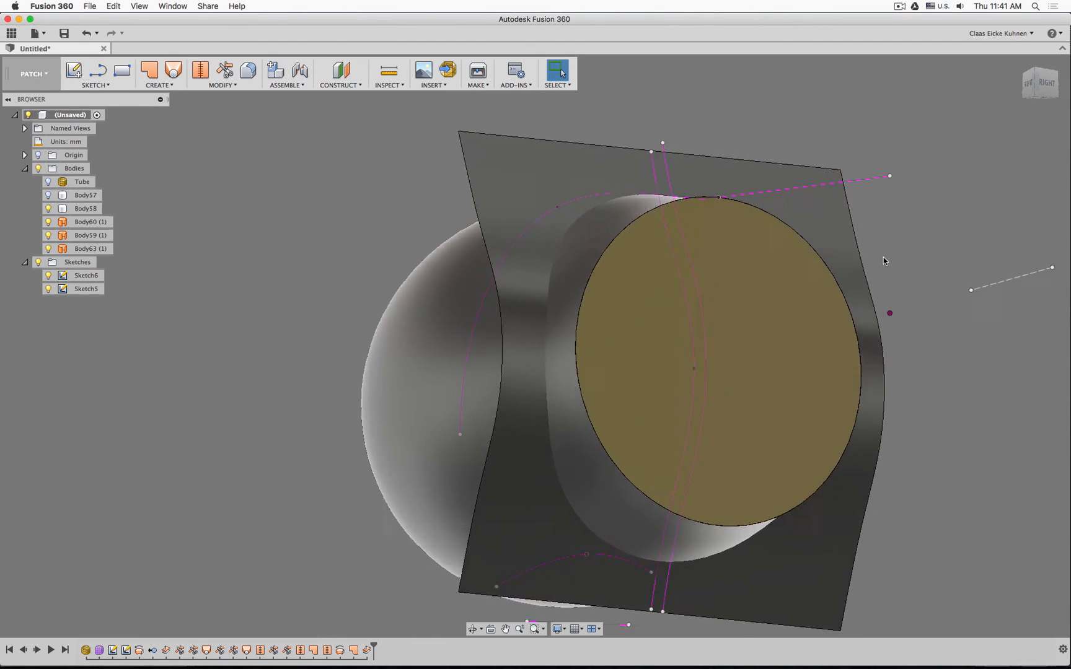
middle_click_drag(885, 261, 815, 267, "shift")
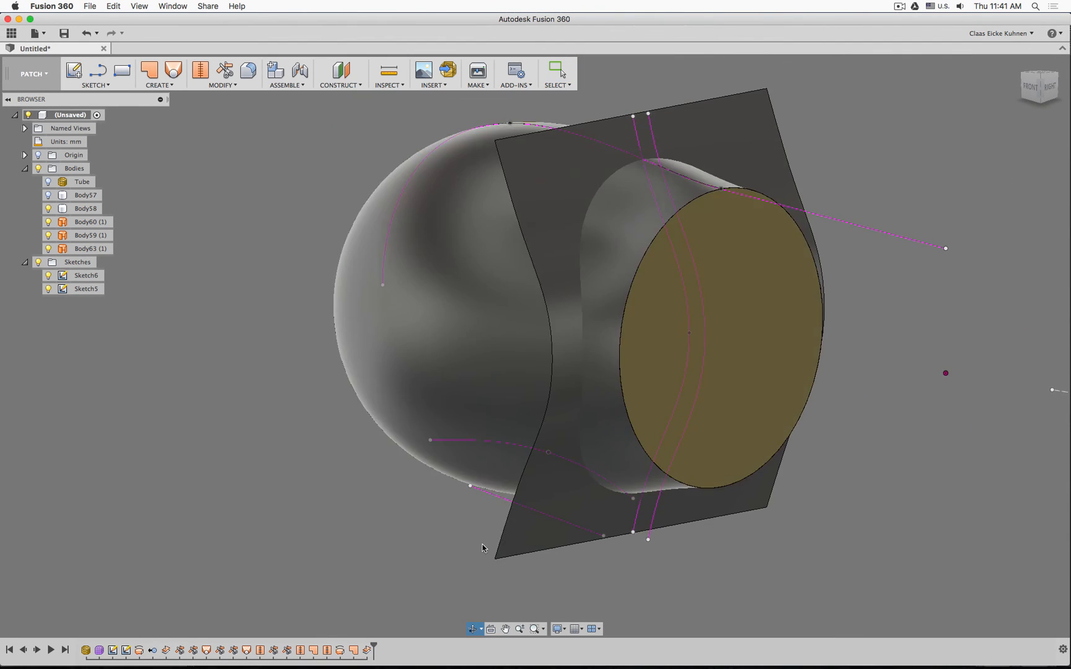
Delete the end patch feature and set the surface offset's distance to -2 mm
left_click(355, 650)
key("Delete")
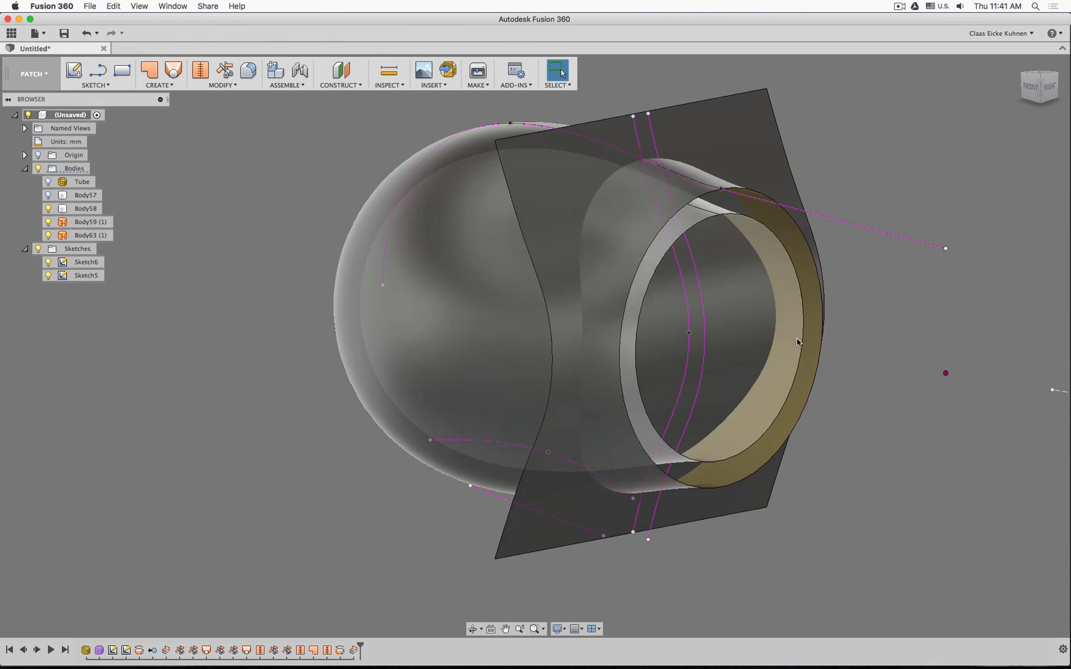
double_click(340, 651)
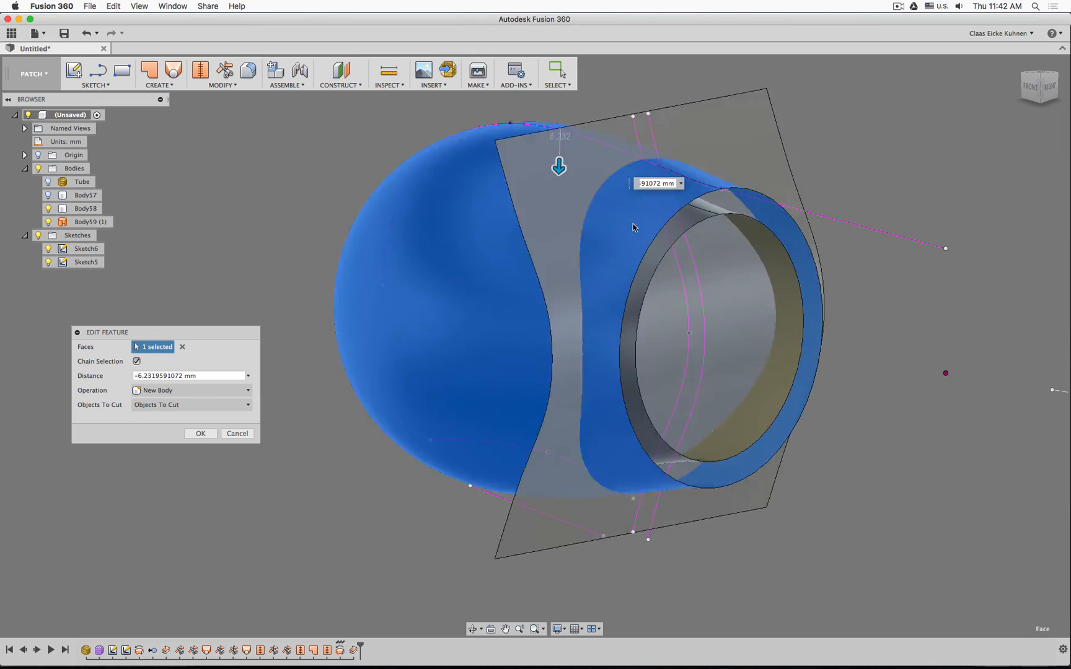
left_click(659, 183)
type("-2")
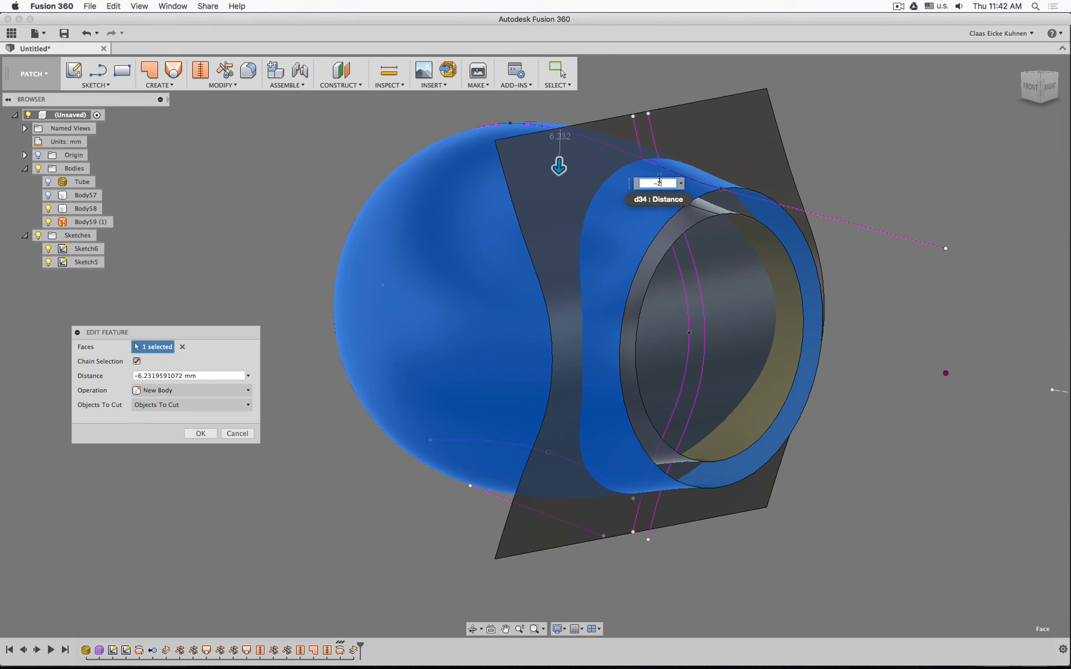
key("Return")
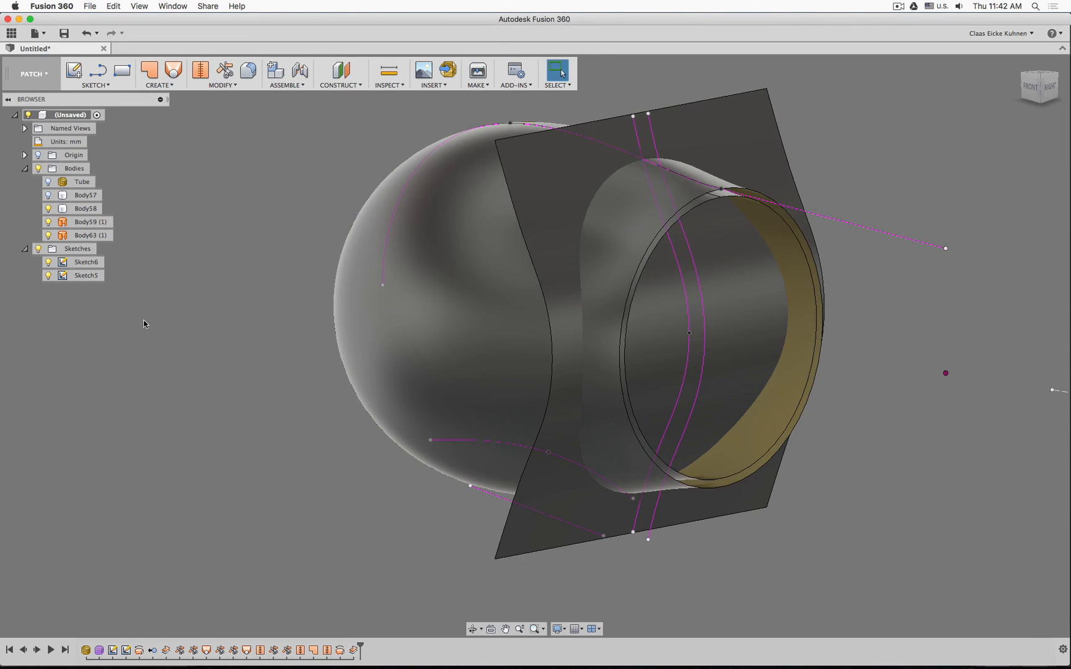
Remove the original revolved surface body, keeping only its offset copy
left_click(88, 227)
right_click(89, 227)
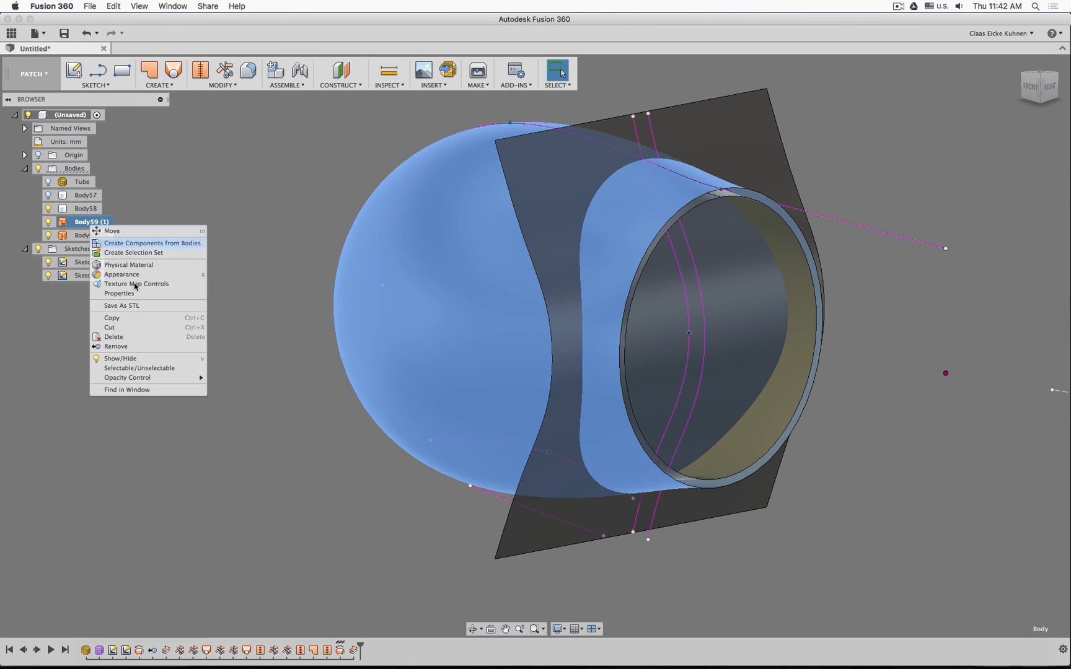
left_click(181, 347)
Split the tube body with Split Body, using the offset surface as the extended splitting tool
middle_click_drag(232, 312, 305, 306, "shift")
scroll(296, 195, "up", 5)
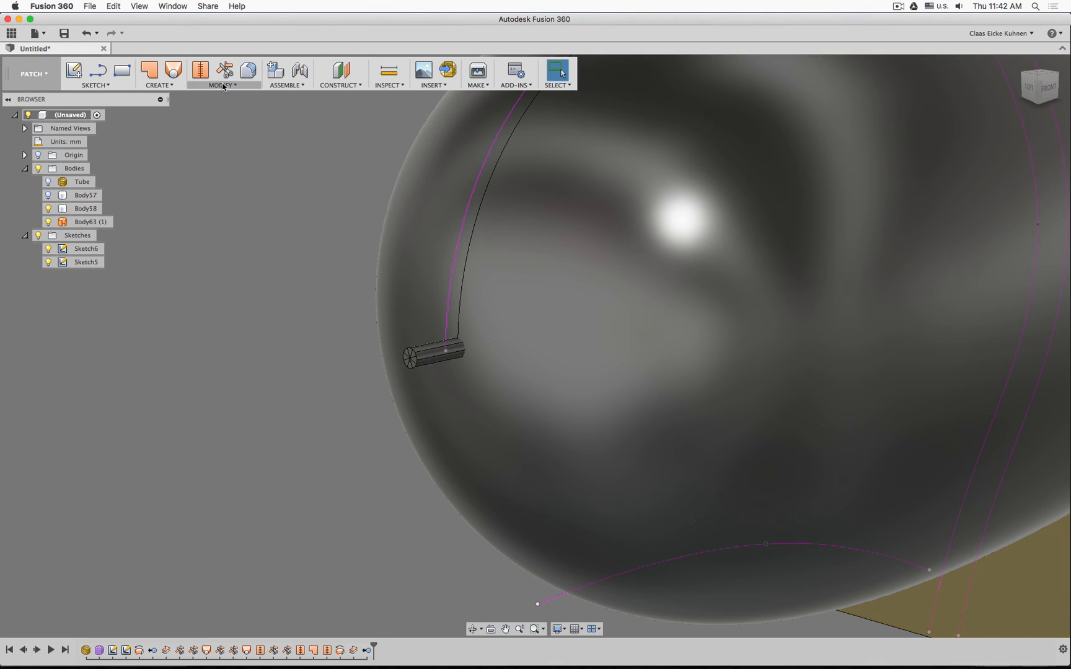
left_click(34, 74)
left_click(39, 103)
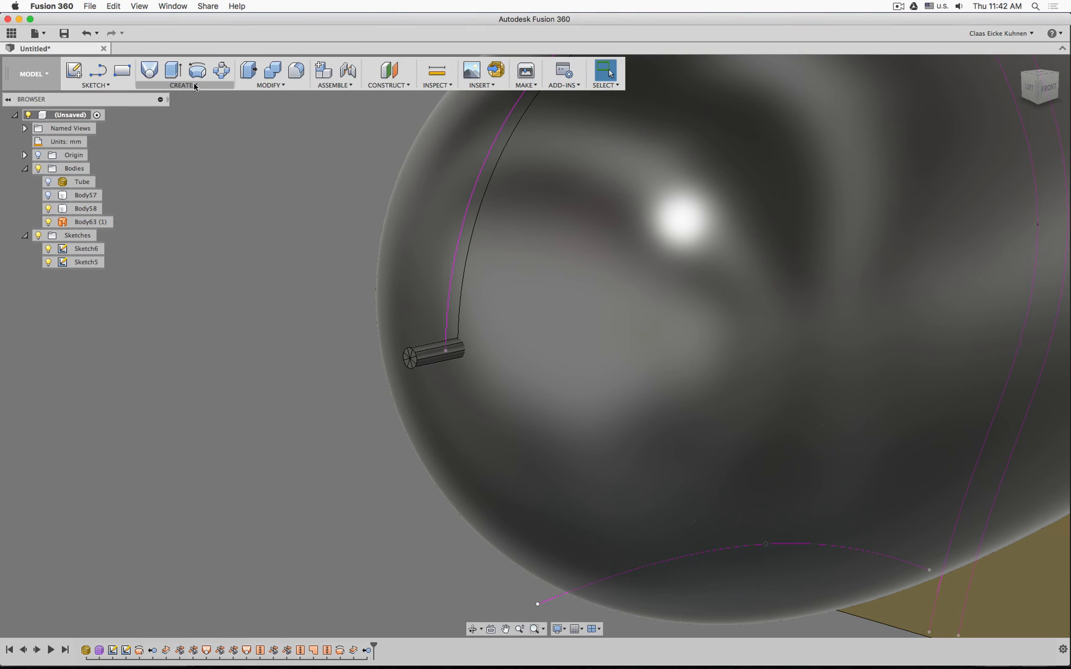
left_click(268, 85)
left_click(282, 215)
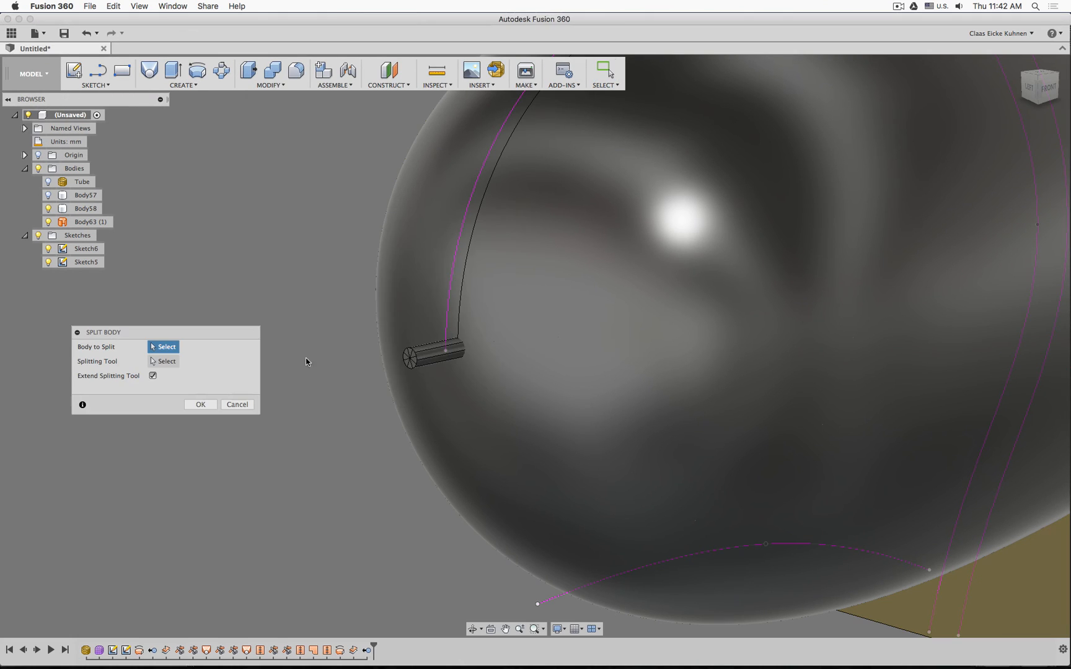
left_click(424, 359)
left_click(173, 362)
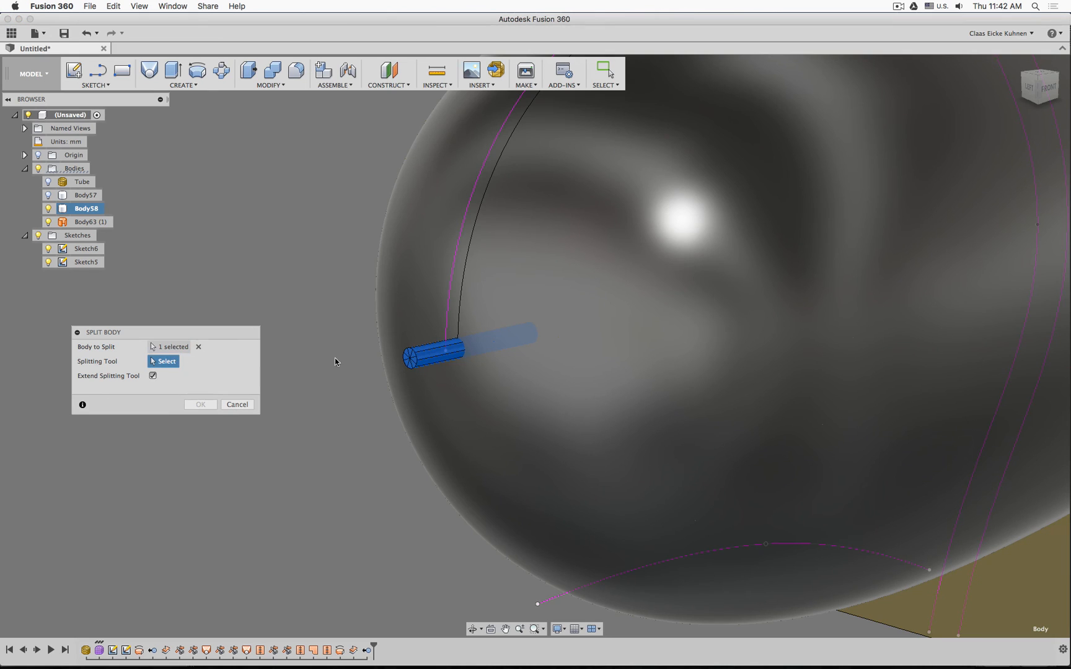
left_click(423, 271)
left_click(207, 406)
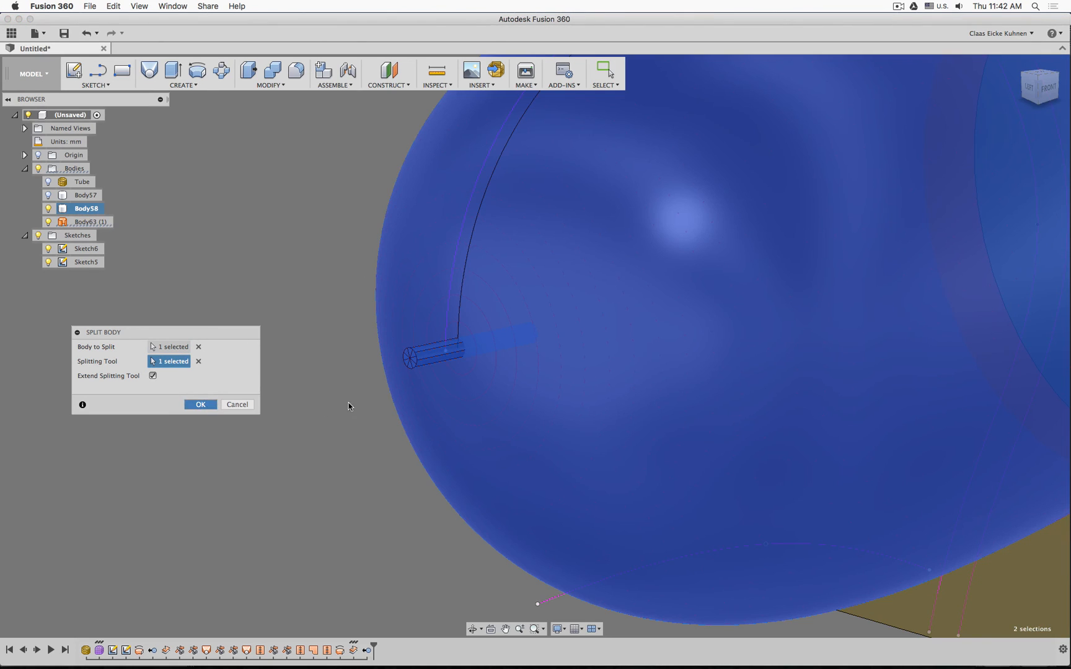
Hide the offset surface and the inner tube piece, and show the hair dryer body
scroll(361, 396, "down", 5)
left_click(468, 383)
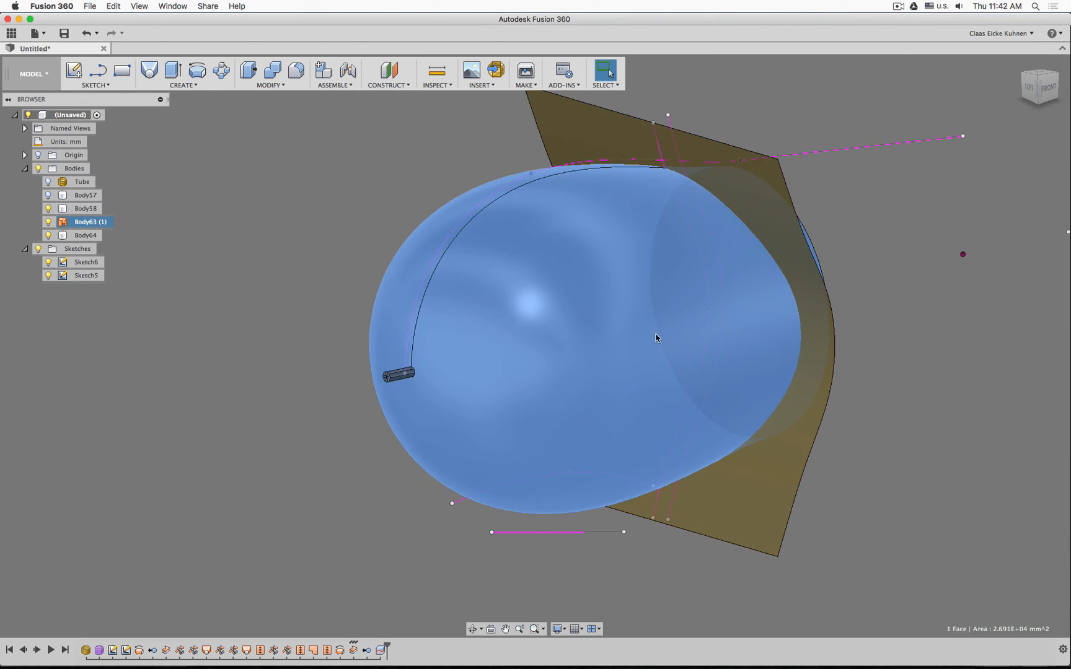
middle_click_drag(657, 337, 618, 325, "shift")
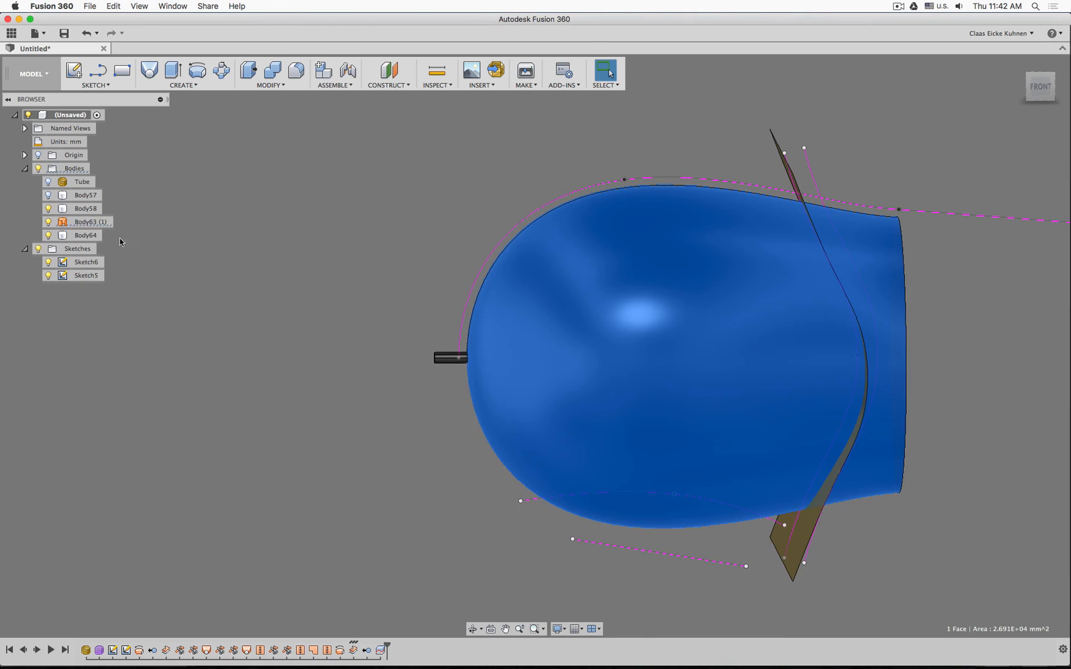
left_click(49, 222)
left_click(287, 264)
scroll(517, 370, "up", 3)
scroll(519, 374, "up", 1)
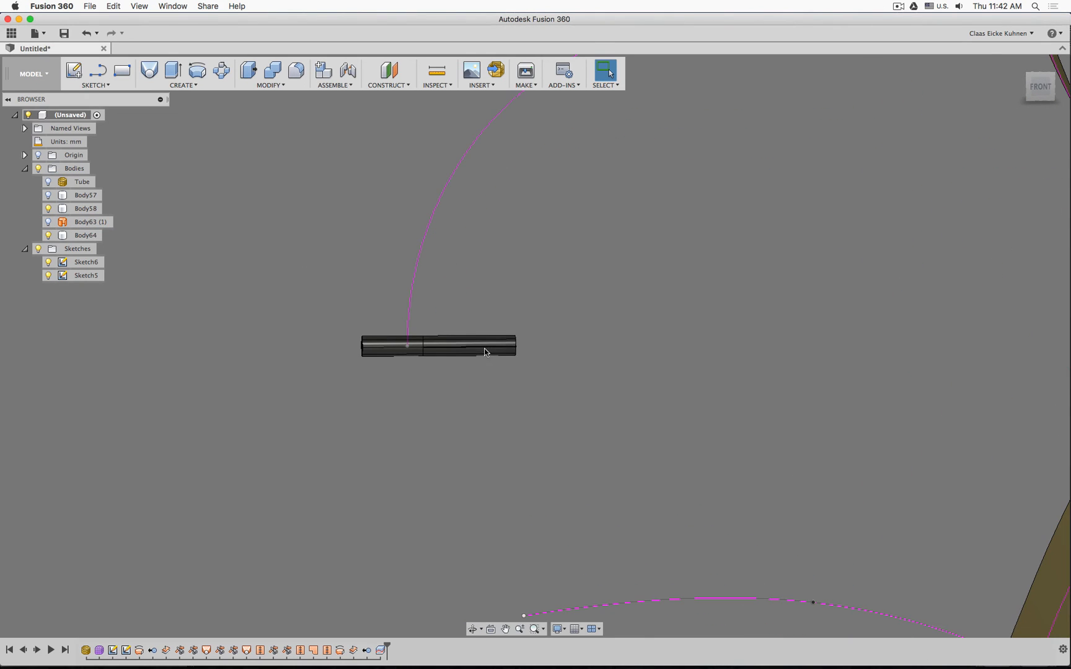
left_click(485, 348)
left_click(49, 195)
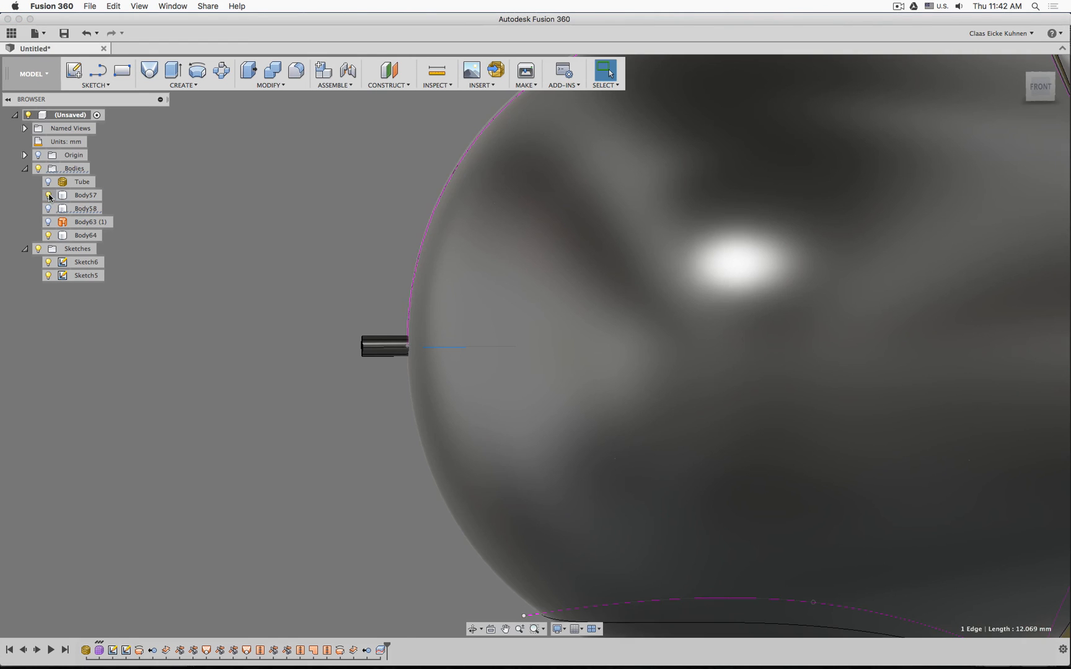
middle_click_drag(326, 382, 345, 388, "shift")
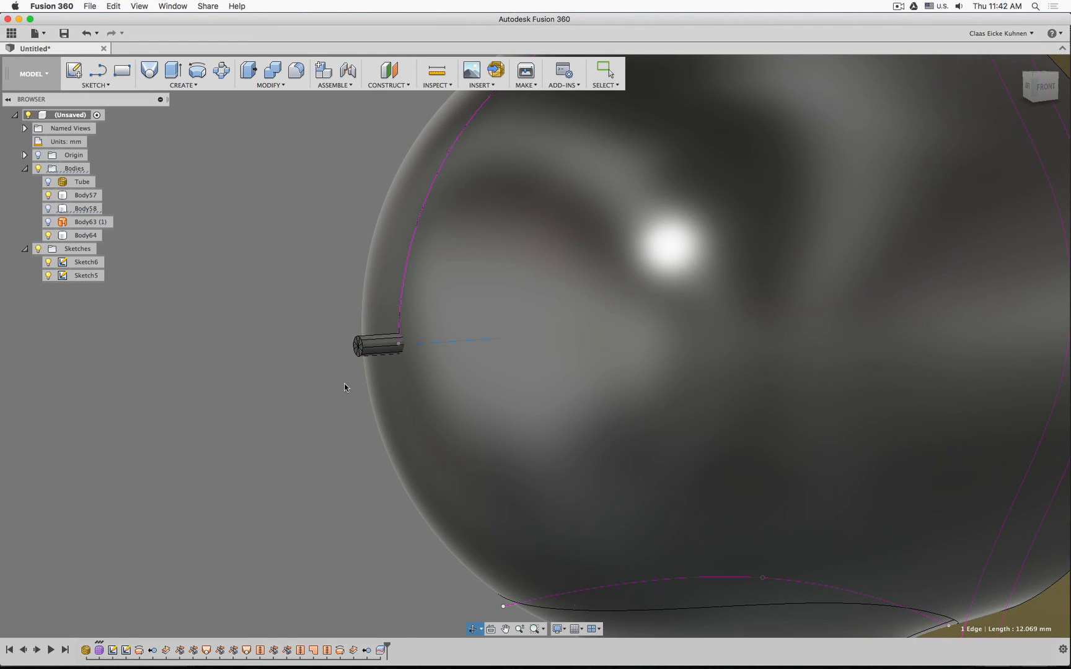
Cut the outer tube piece out of the hair dryer body with Combine, without keeping the tool body
left_click(273, 70)
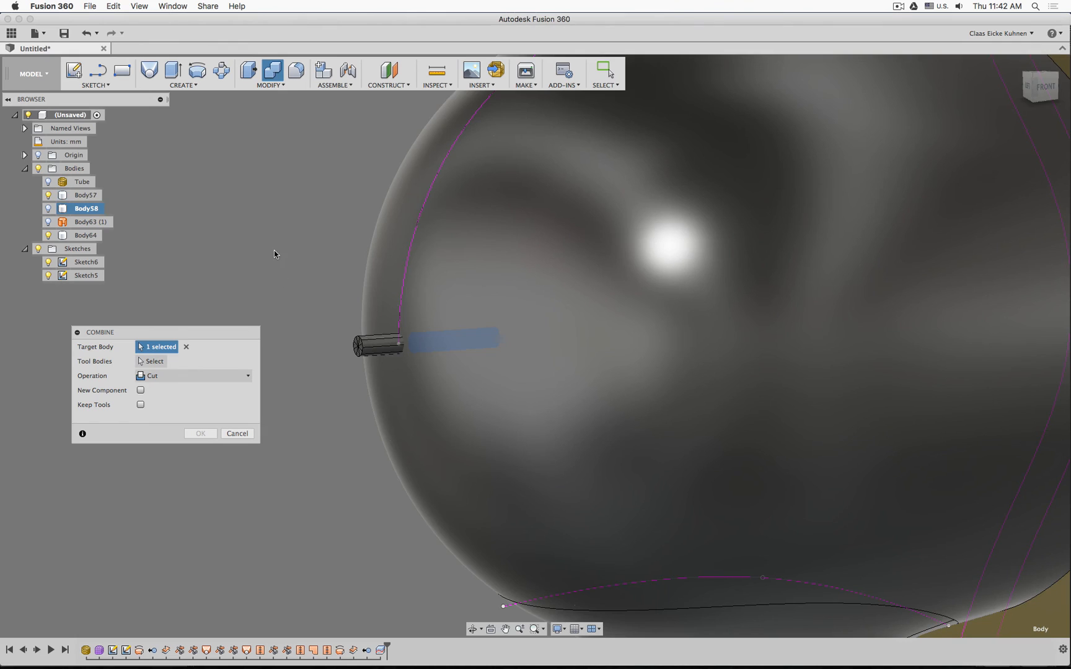
left_click(187, 347)
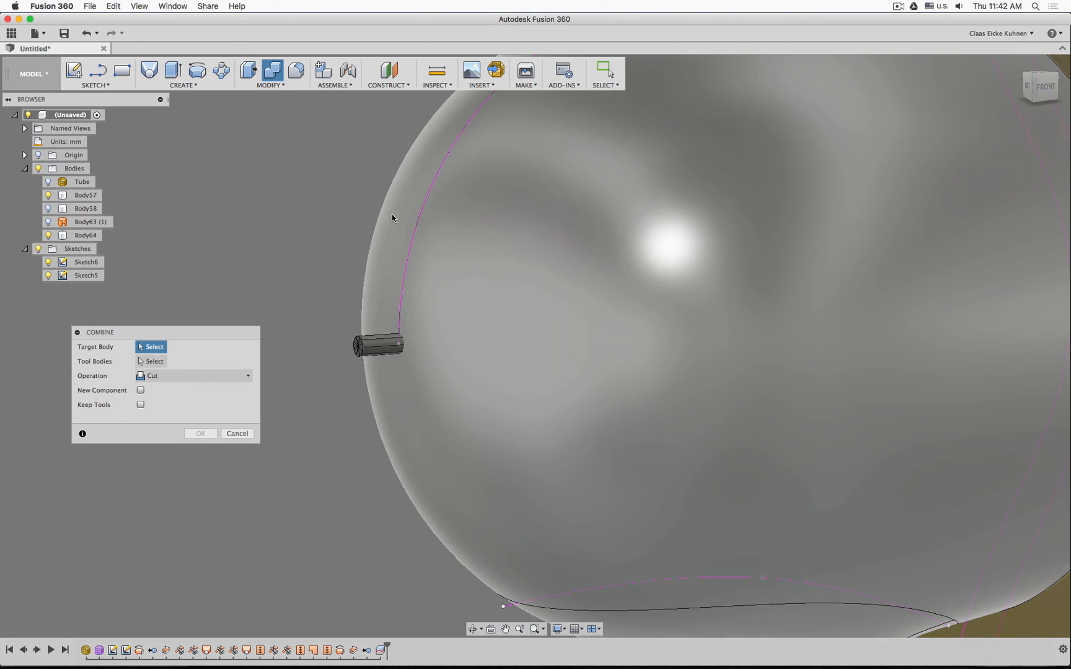
left_click(392, 218)
left_click(366, 347)
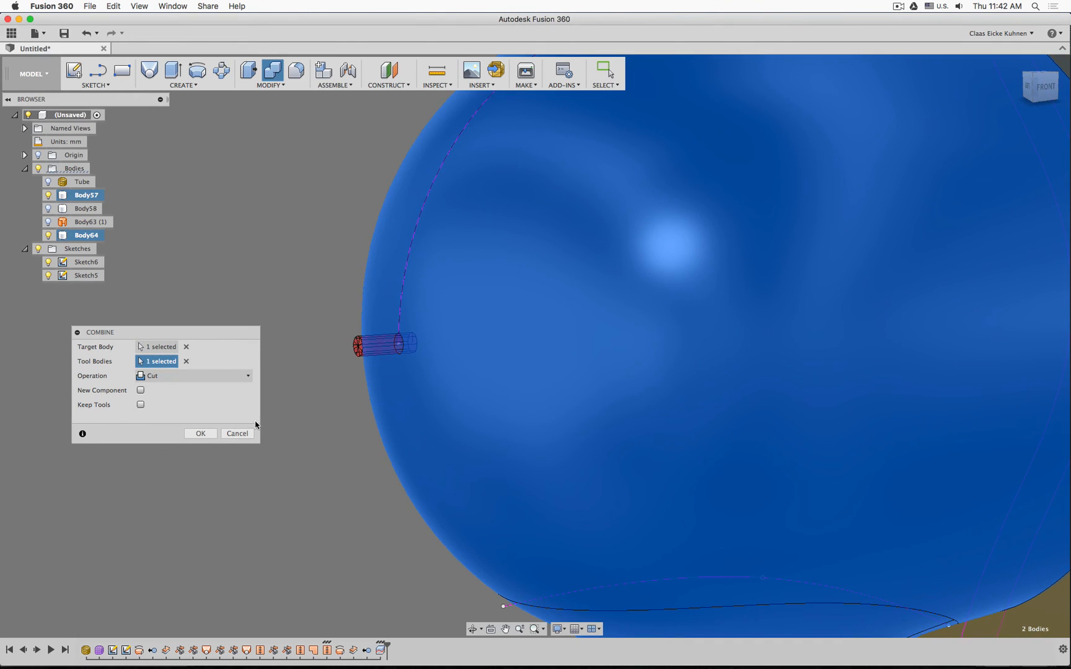
left_click(200, 433)
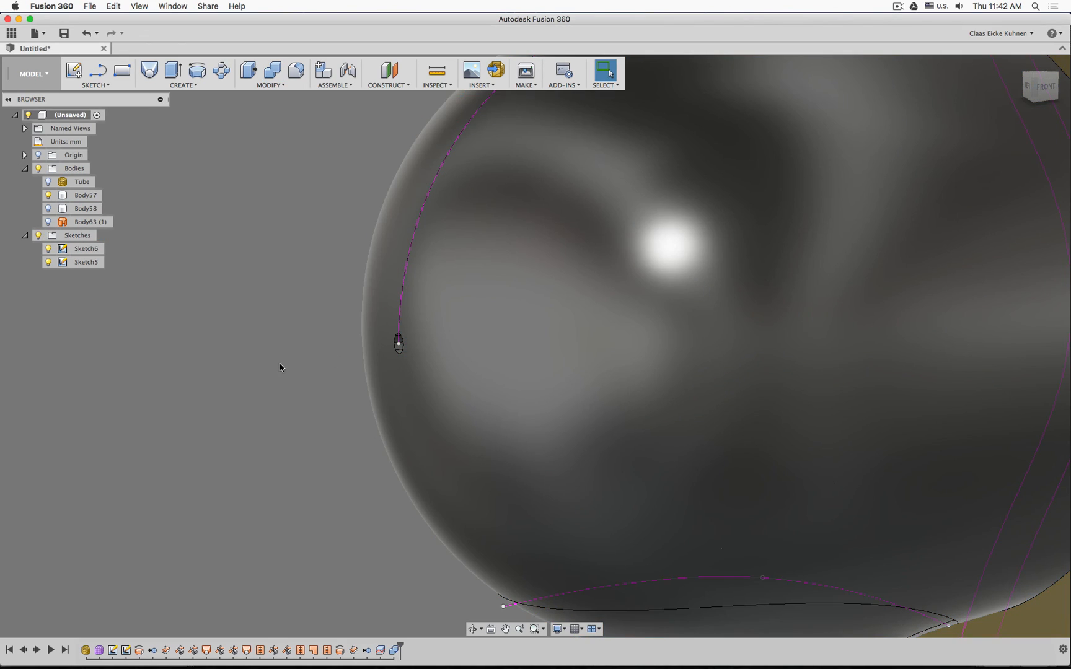
mouse_move(280, 364)
middle_mouse_down("shift")
mouse_move(359, 359)
mouse_move(352, 337)
mouse_move(307, 337)
mouse_move(338, 354)
mouse_move(292, 338)
mouse_move(296, 365)
middle_mouse_up("shift")
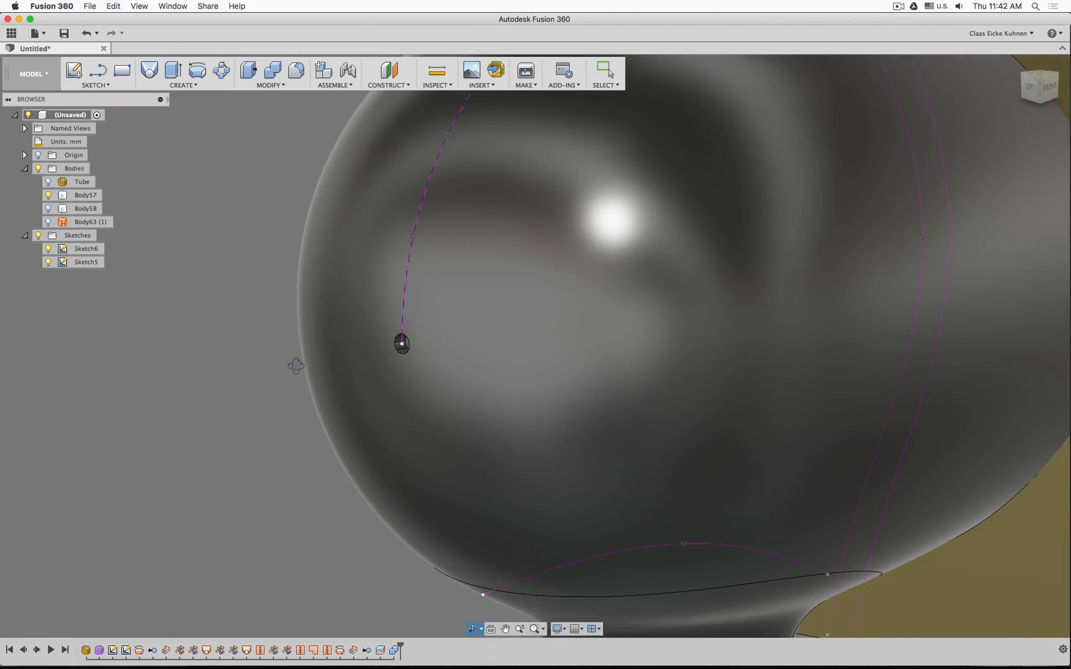
scroll(296, 367, "down", 4)
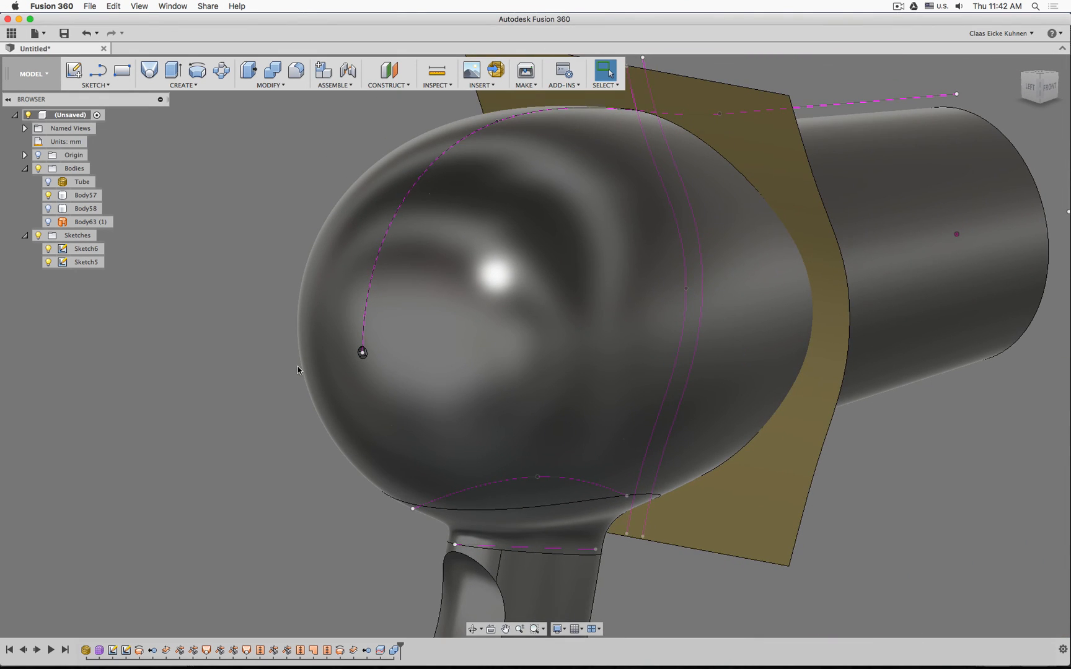
Switch to Finder, preview reference photos IMG_3756.JPG and IMG_3757.JPG, and compare them with the Fusion 360 hair dryer body
key("super+Tab")
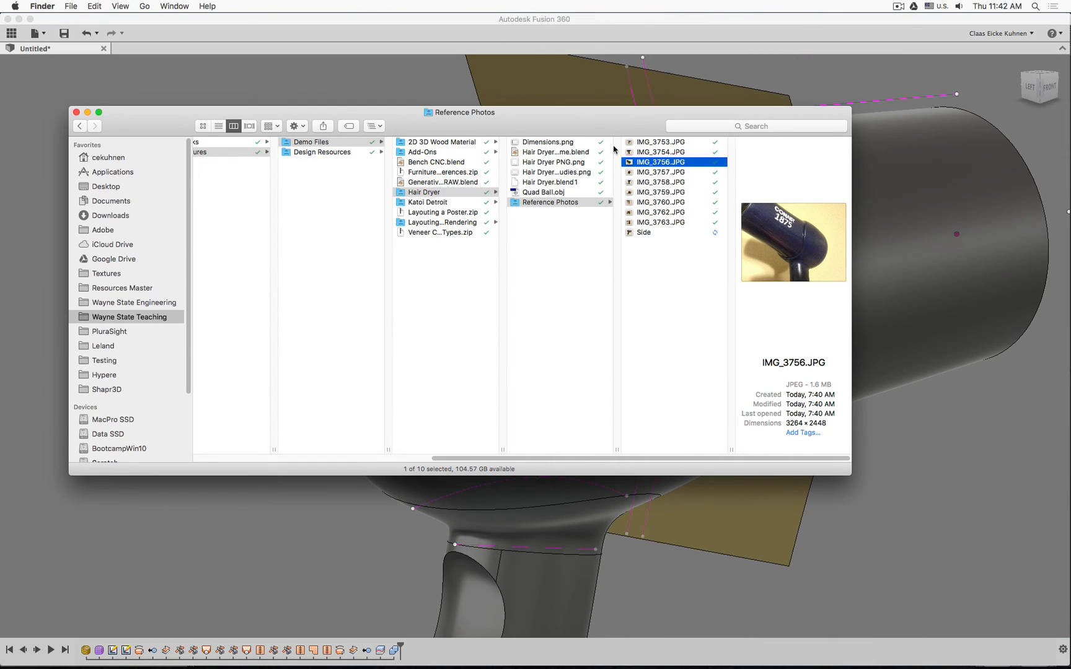
key("space")
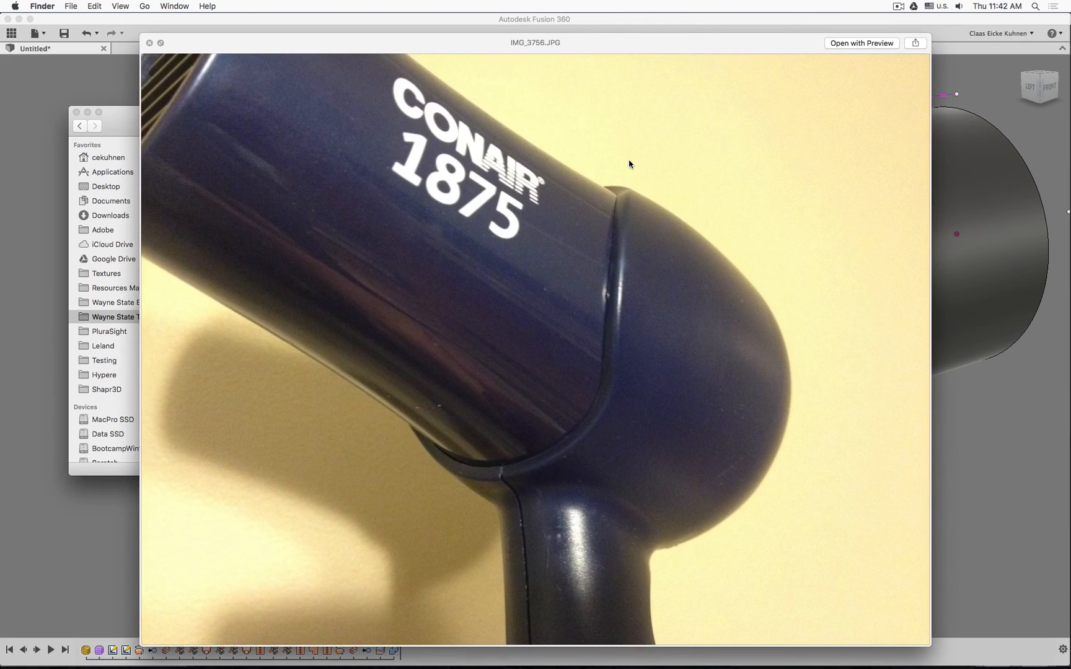
key("Down")
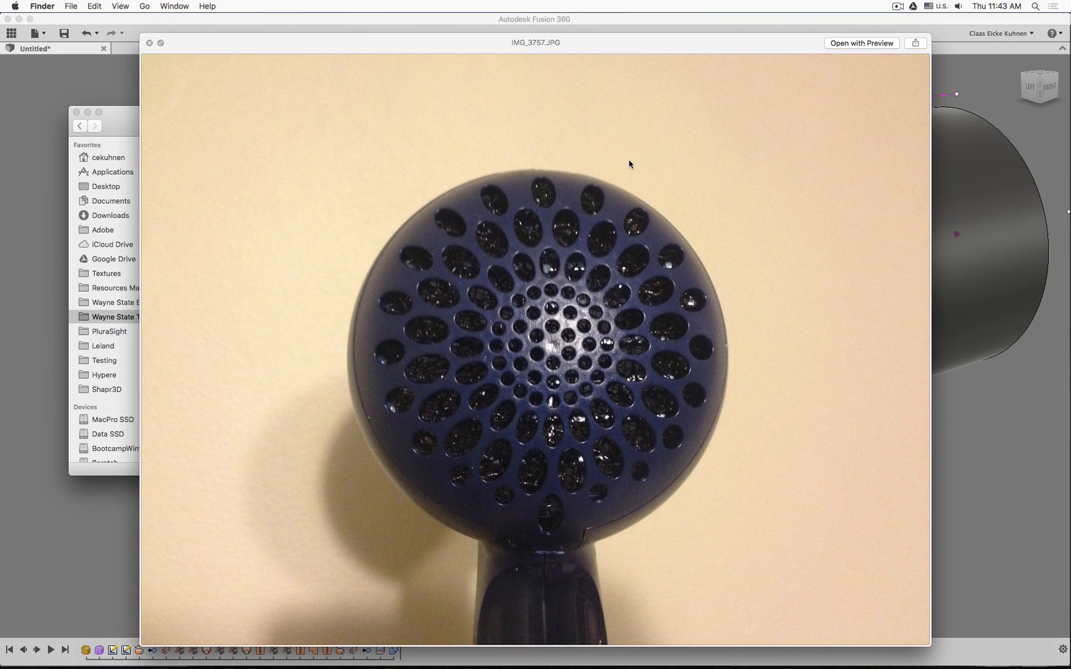
left_click(1000, 396)
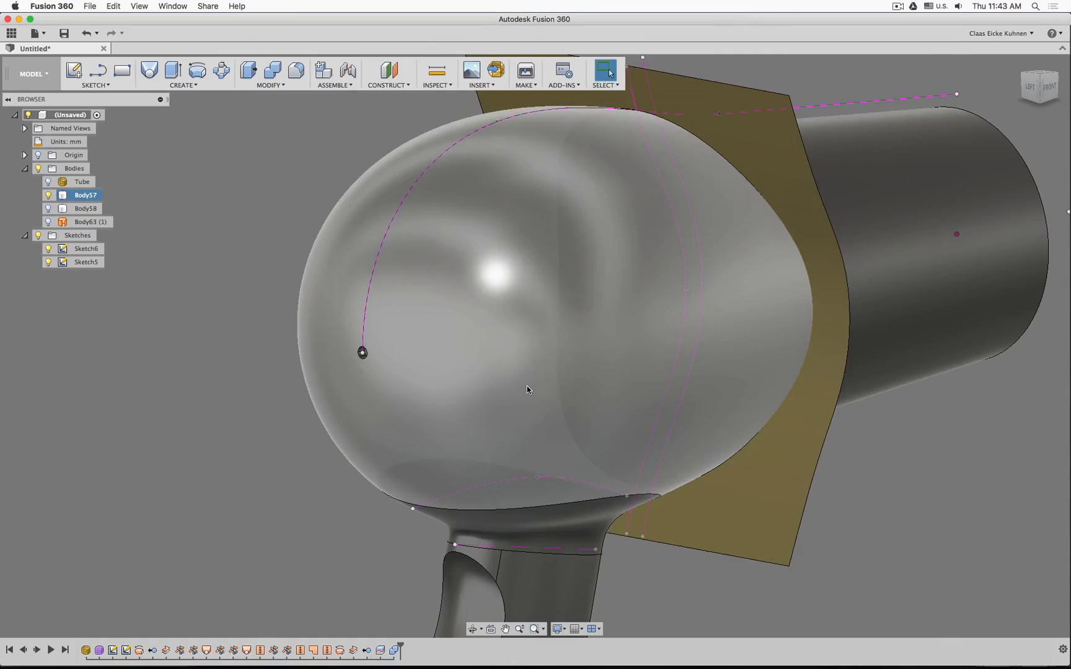
mouse_move(528, 390)
middle_mouse_down("shift")
mouse_move(567, 368)
mouse_move(524, 385)
middle_mouse_up("shift")
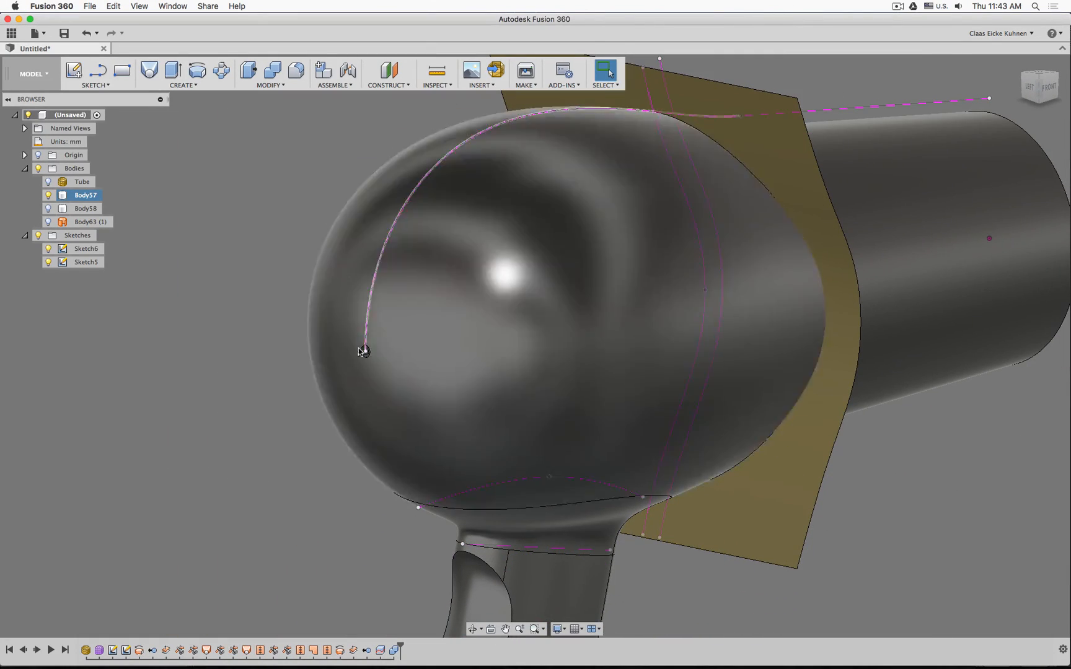
scroll(289, 415, "down", 5)
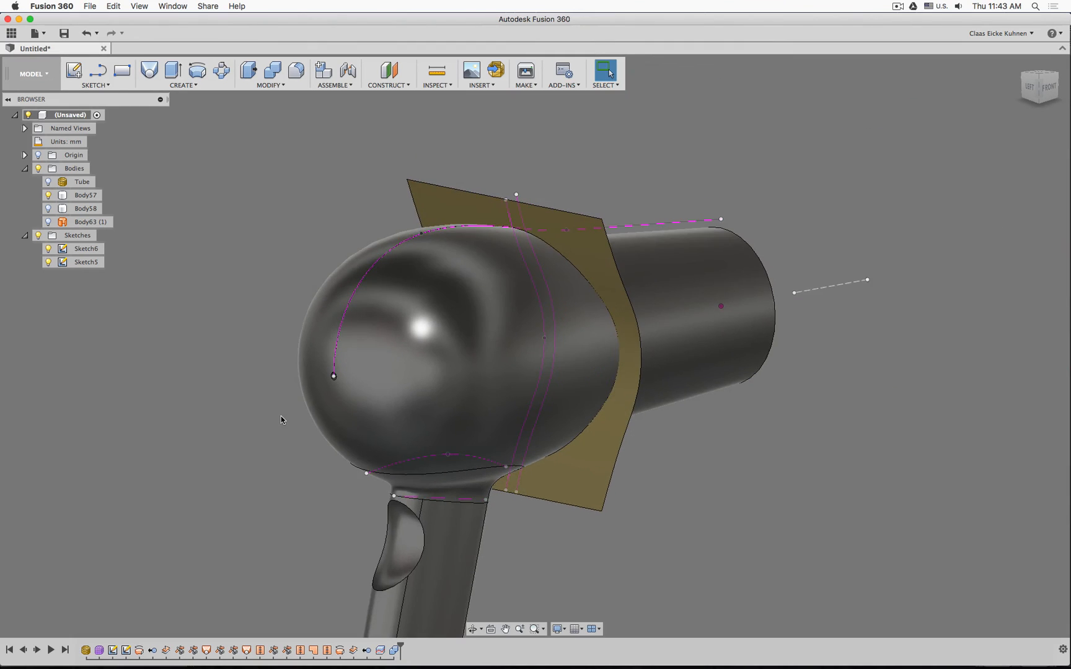
middle_click_drag(310, 422, 363, 327)
scroll(365, 323, "down", 2)
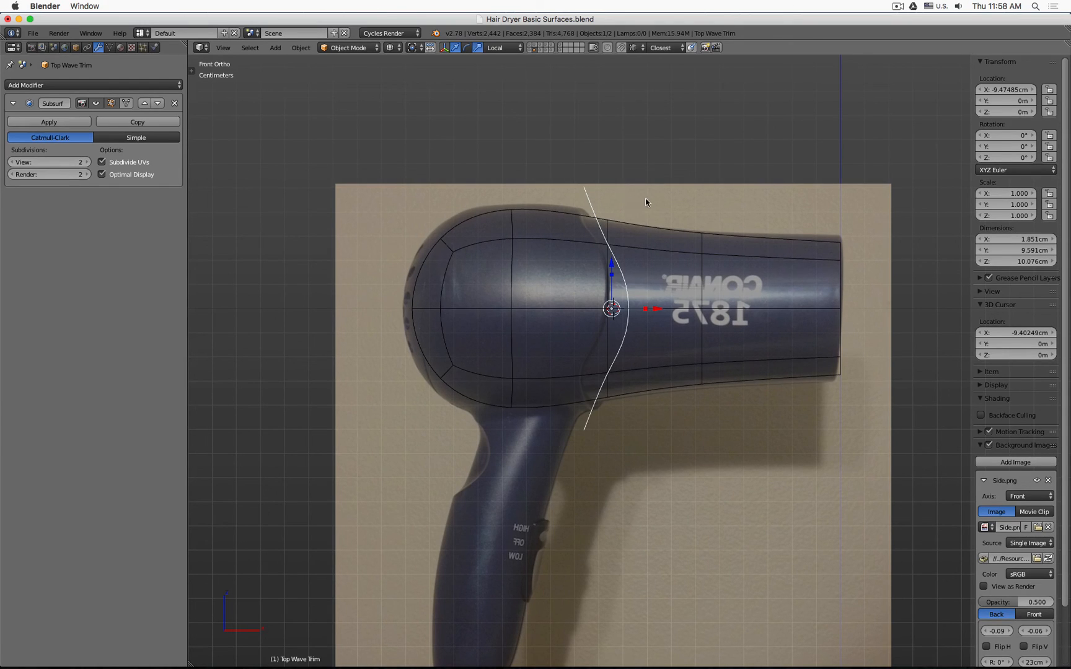
Switch to Blender and move the selected intermediate vertices of Top Wave Trim along local X into line with its end vertices
scroll(620, 223, "up", 5)
key("Tab")
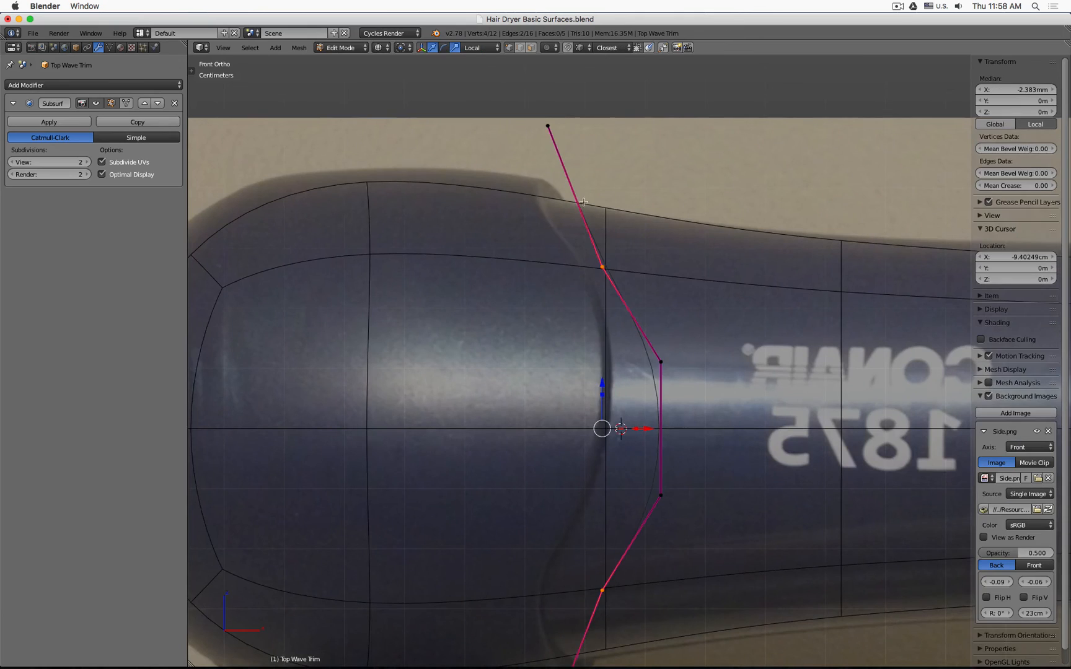
scroll(619, 280, "down", 3)
key("g")
key("x")
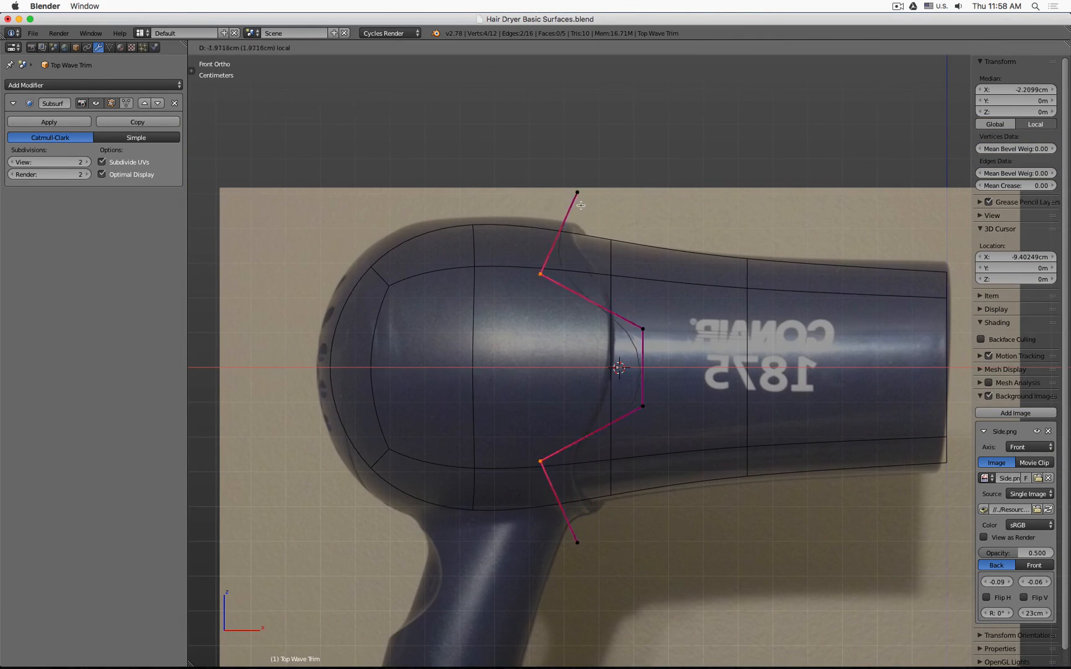
left_click(577, 190)
Scale the intermediate vertices of Top Wave Trim by about 1.17 along local Z and finish mesh editing
key("a")
key("b")
left_click_drag(548, 229, 595, 491)
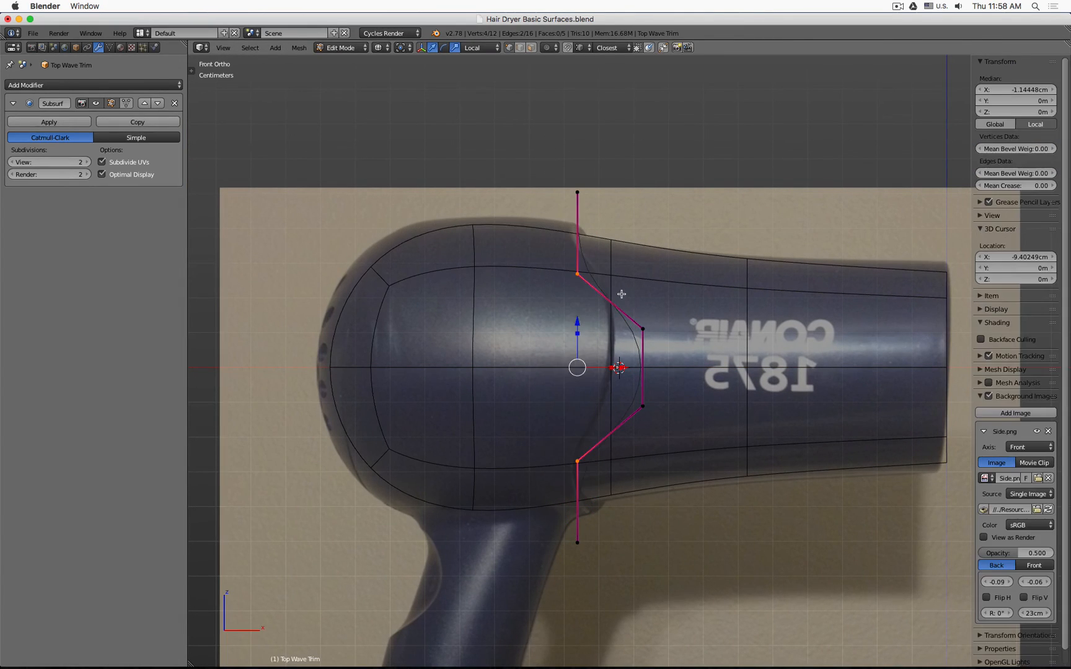
key("s")
key("z")
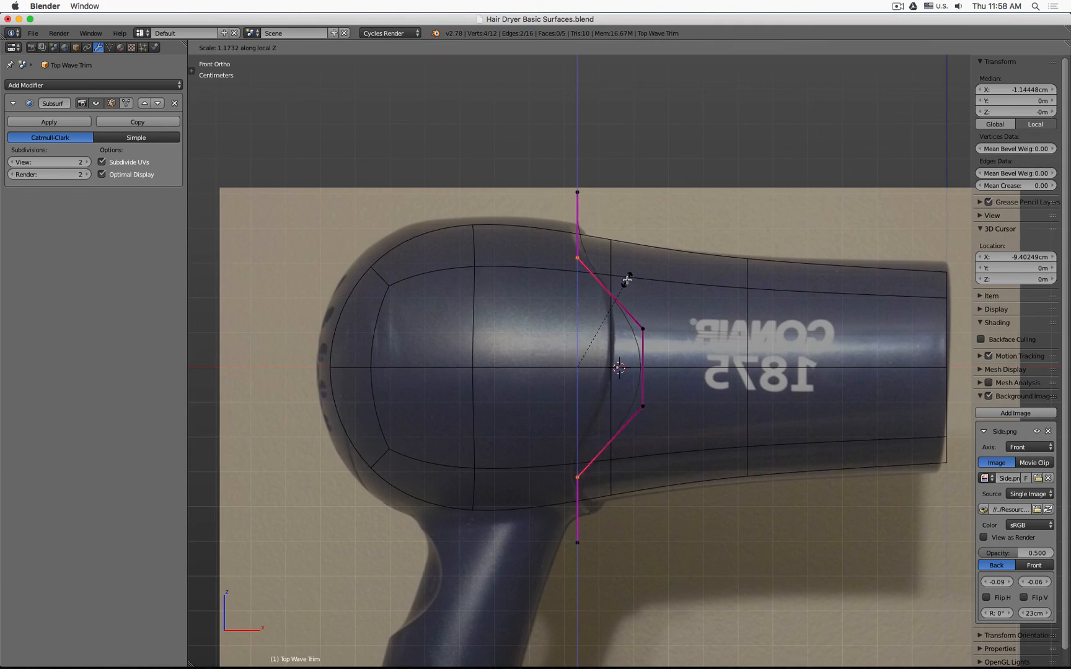
left_click(626, 280)
key("Tab")
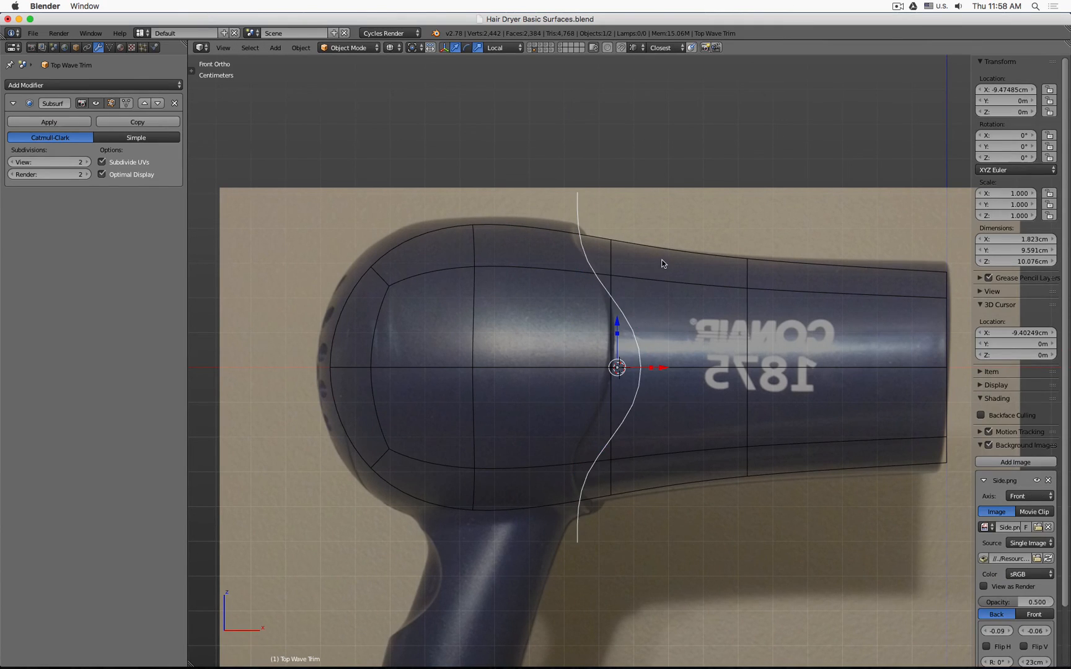
Show the trimmed hair dryer shell and examine its wave seam in shaded and wireframe display against the side photo
key("z")
middle_click_drag(683, 248, 625, 158)
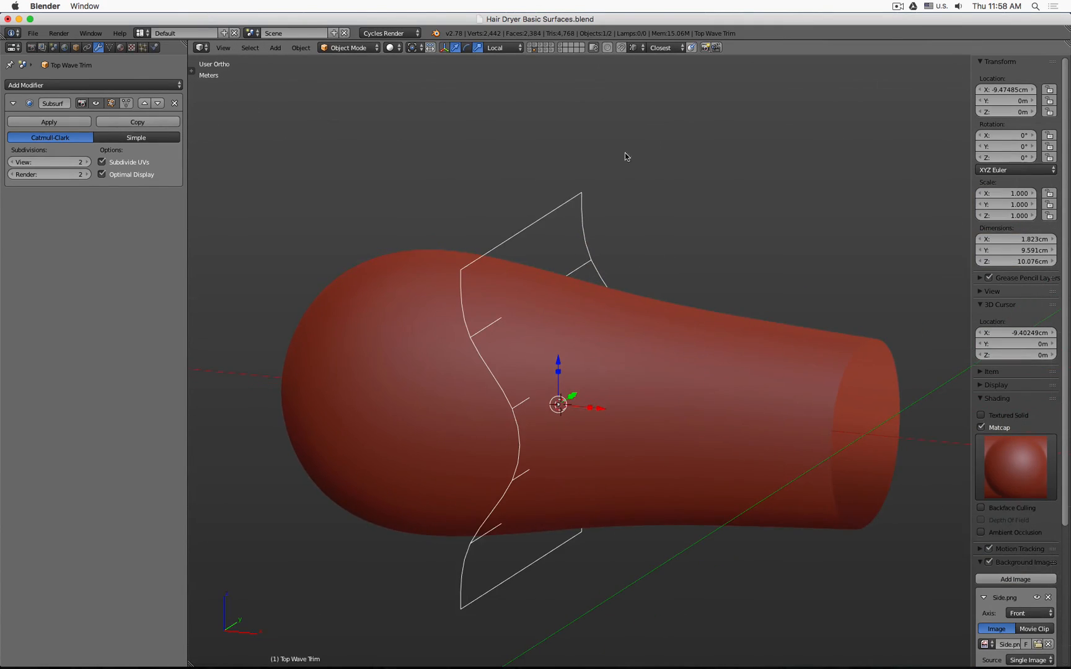
left_click(536, 48)
key("KP_7")
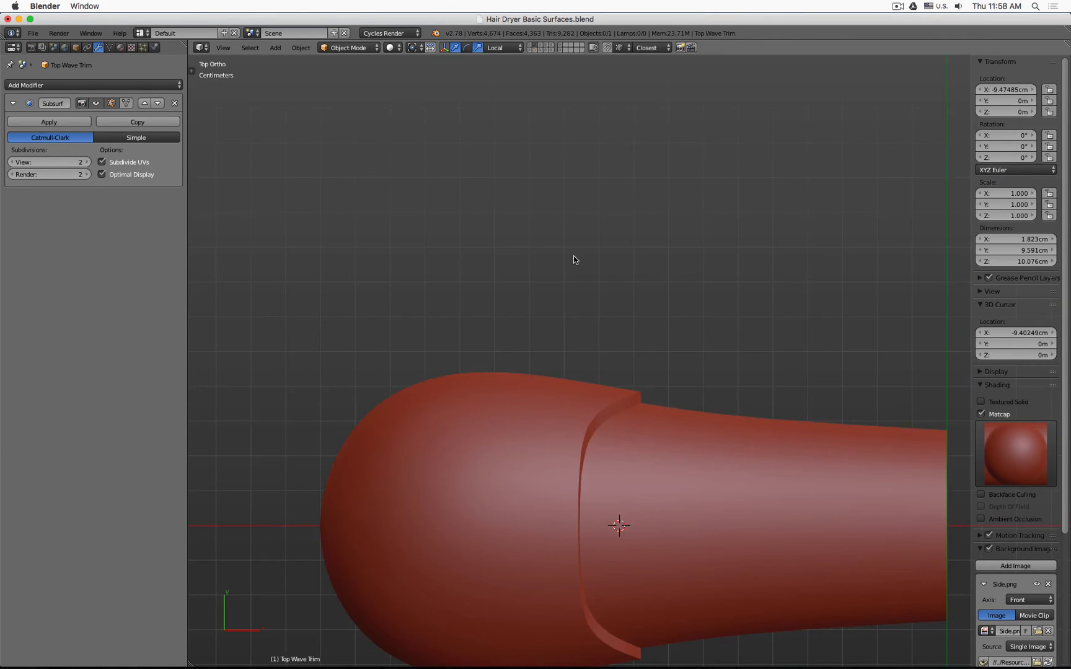
middle_click_drag(612, 368, 582, 242, "shift")
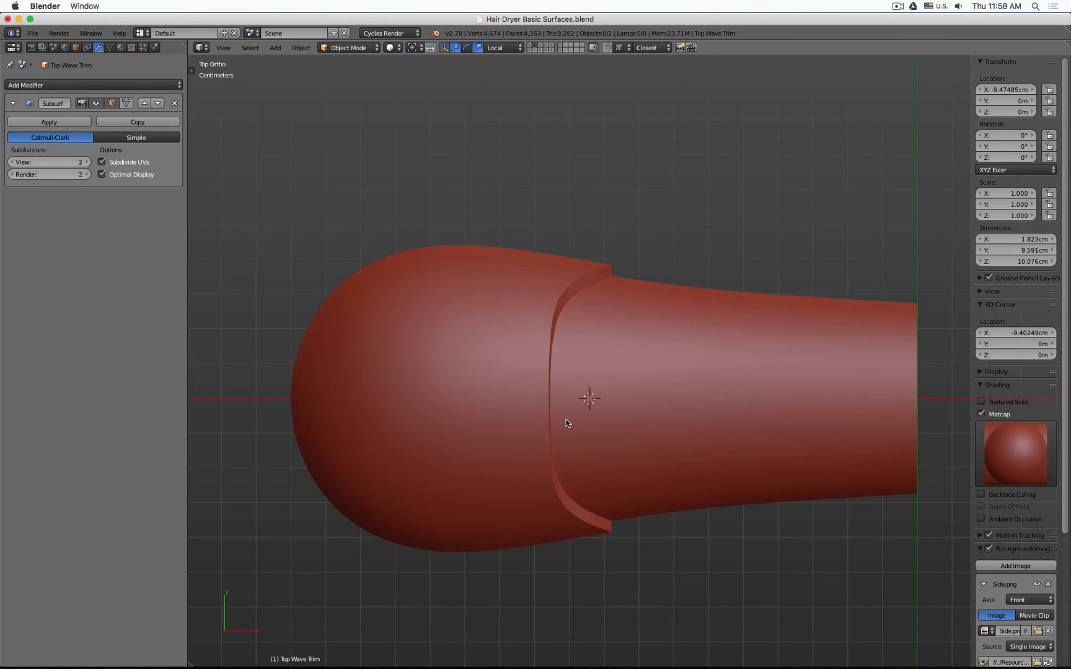
key("KP_1")
key("z")
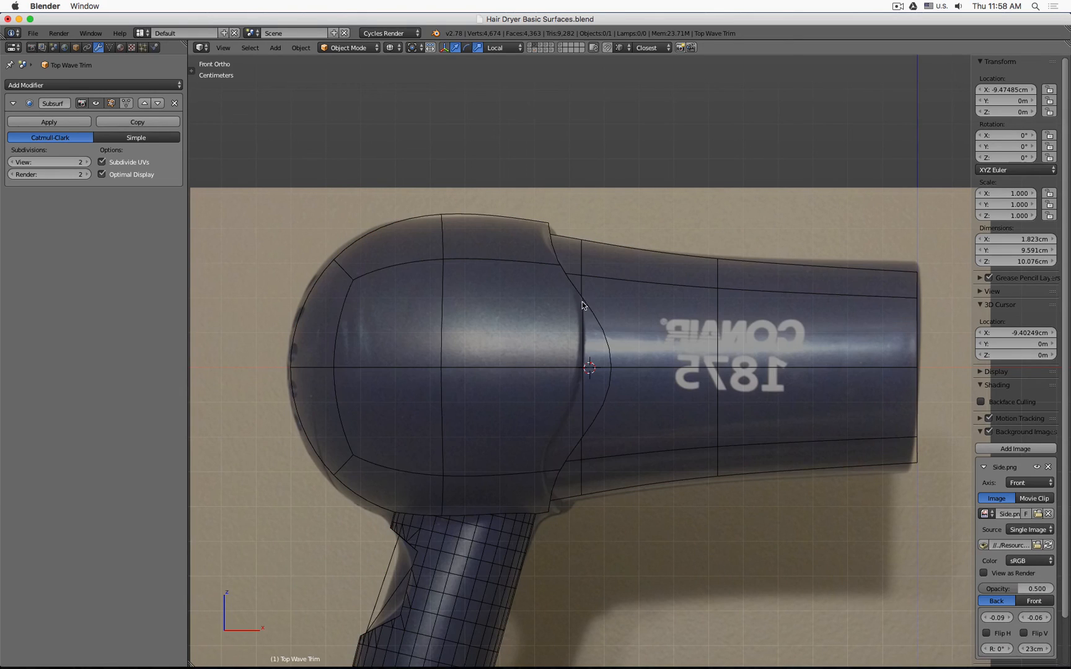
mouse_move(655, 361)
middle_mouse_down()
mouse_move(622, 375)
mouse_move(503, 359)
mouse_move(688, 476)
mouse_move(702, 410)
mouse_move(865, 339)
mouse_move(659, 355)
mouse_move(680, 351)
middle_mouse_up()
key("z")
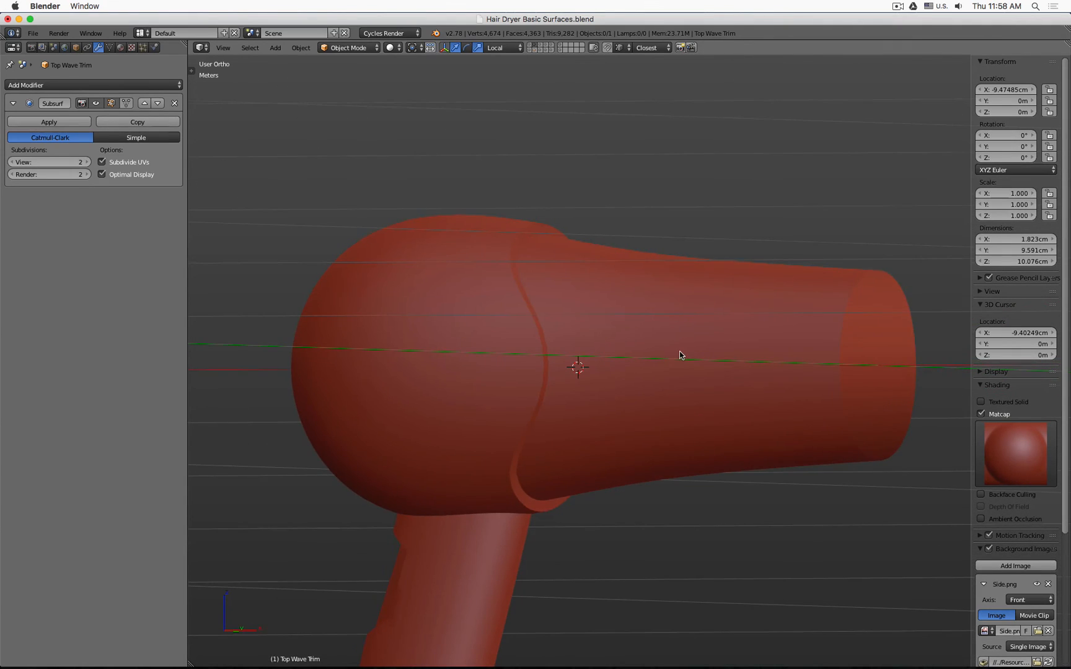
key("KP_1")
key("z")
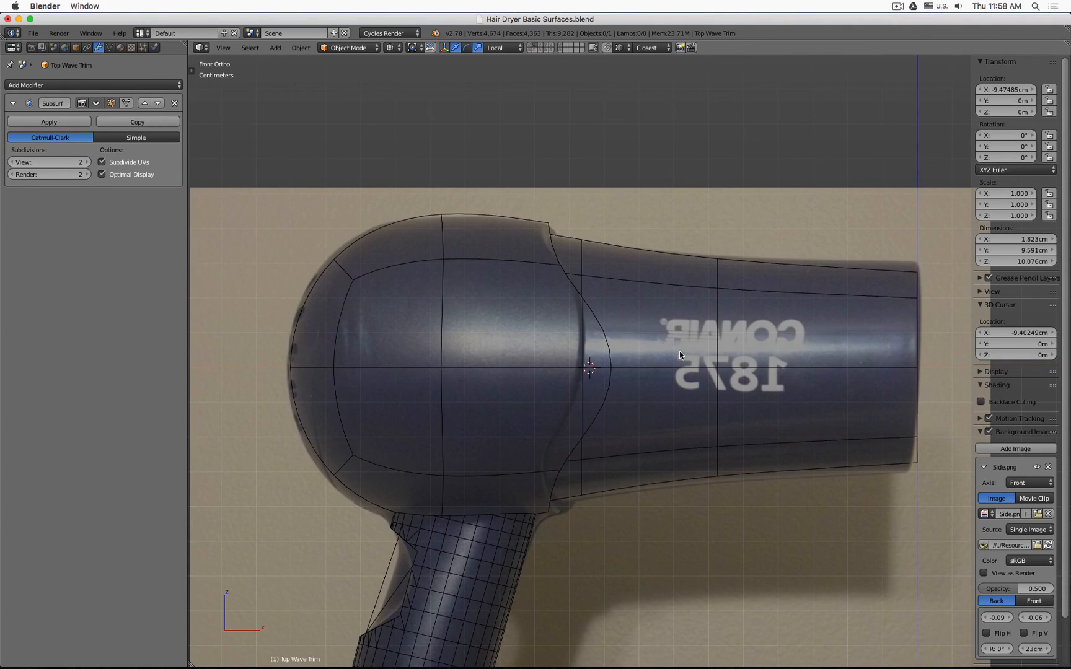
Show the trim surface together with the hair dryer shell and open Top Outside for mesh editing in front wireframe view
left_click(537, 53, "shift")
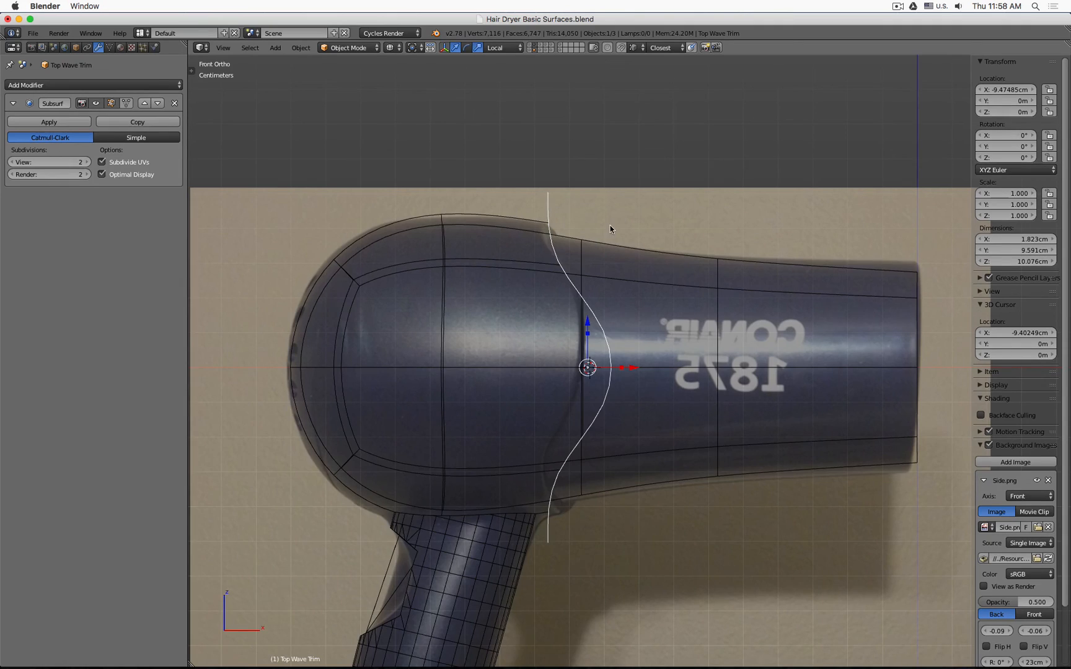
middle_click_drag(610, 225, 603, 228)
key("z")
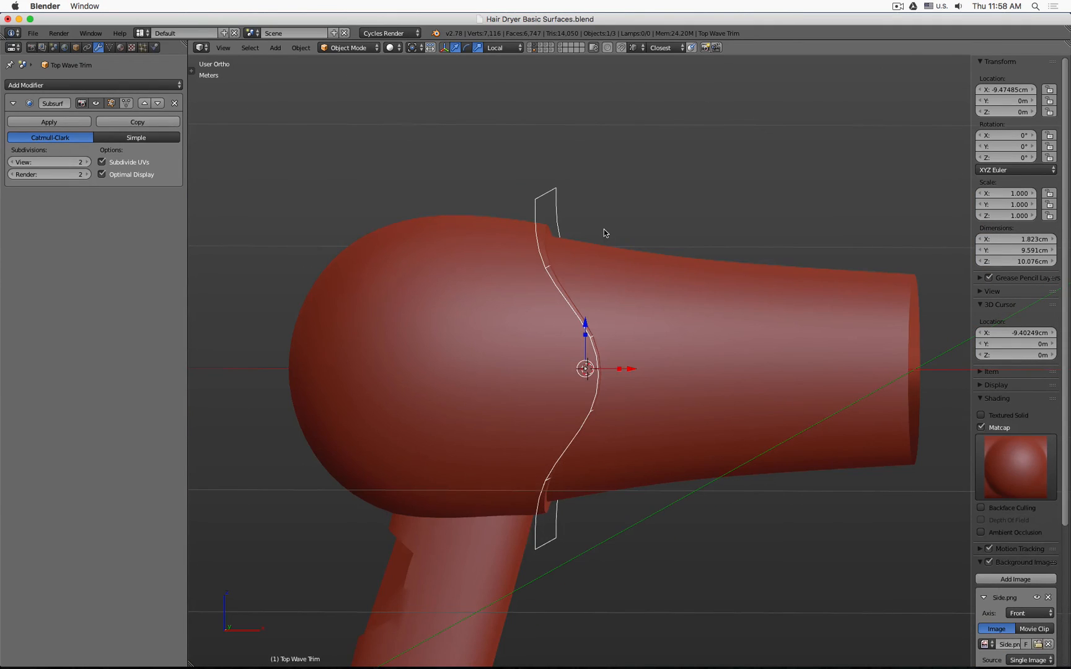
right_click(696, 281)
right_click(472, 220)
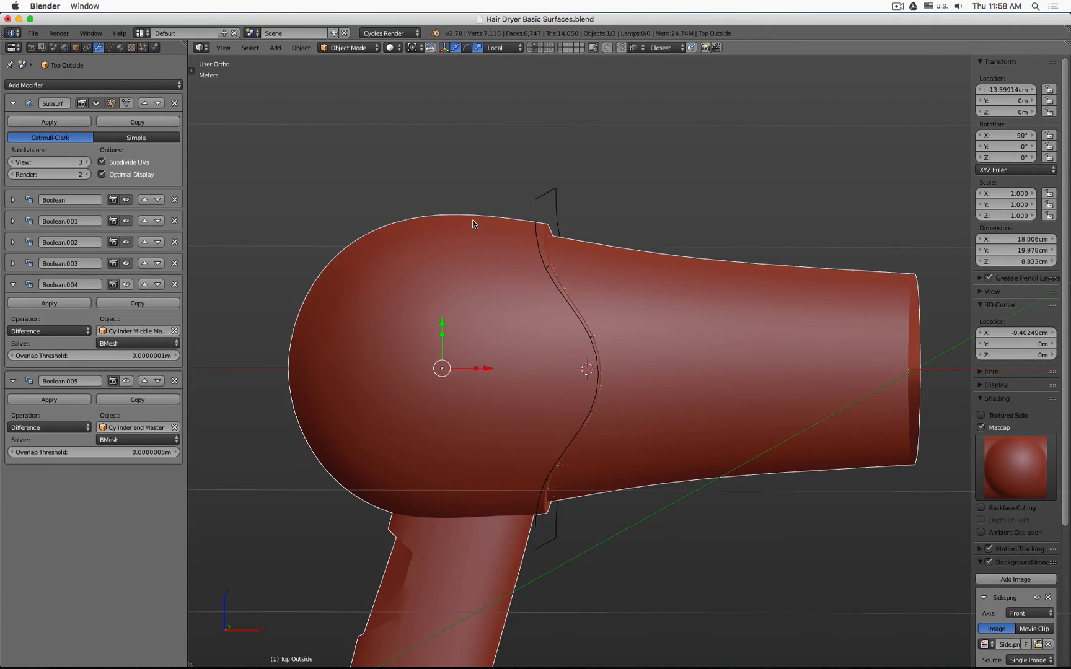
key("Tab")
key("KP_1")
key("z")
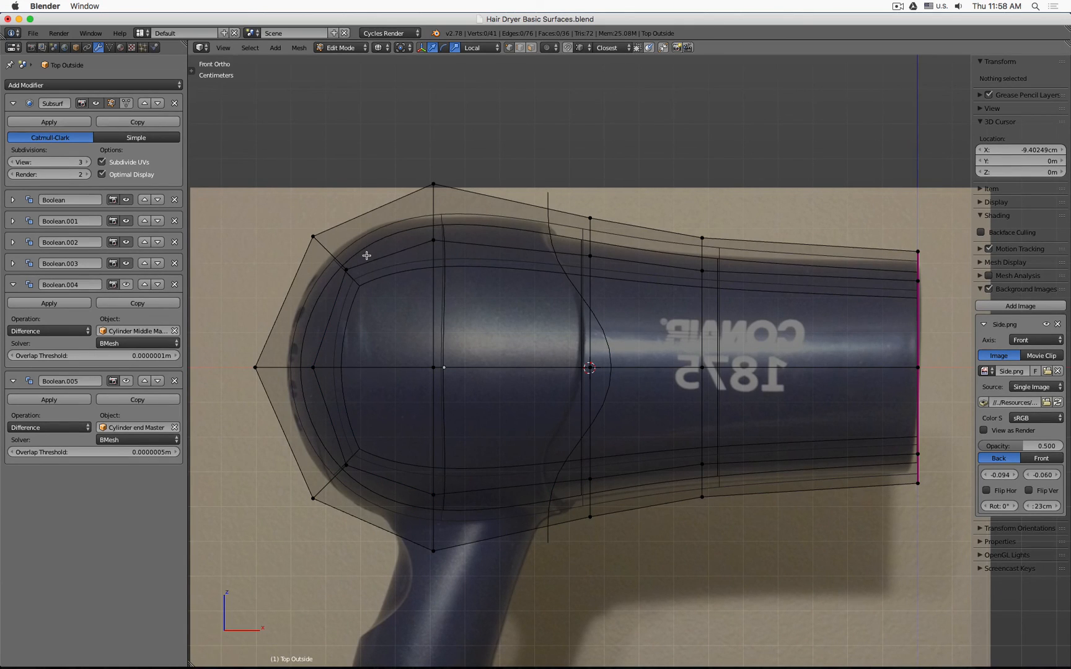
Duplicate the vertex ring at the bulb's widest section in place and try scaling the copy down to about 0.87
key("b")
left_click_drag(409, 155, 475, 620)
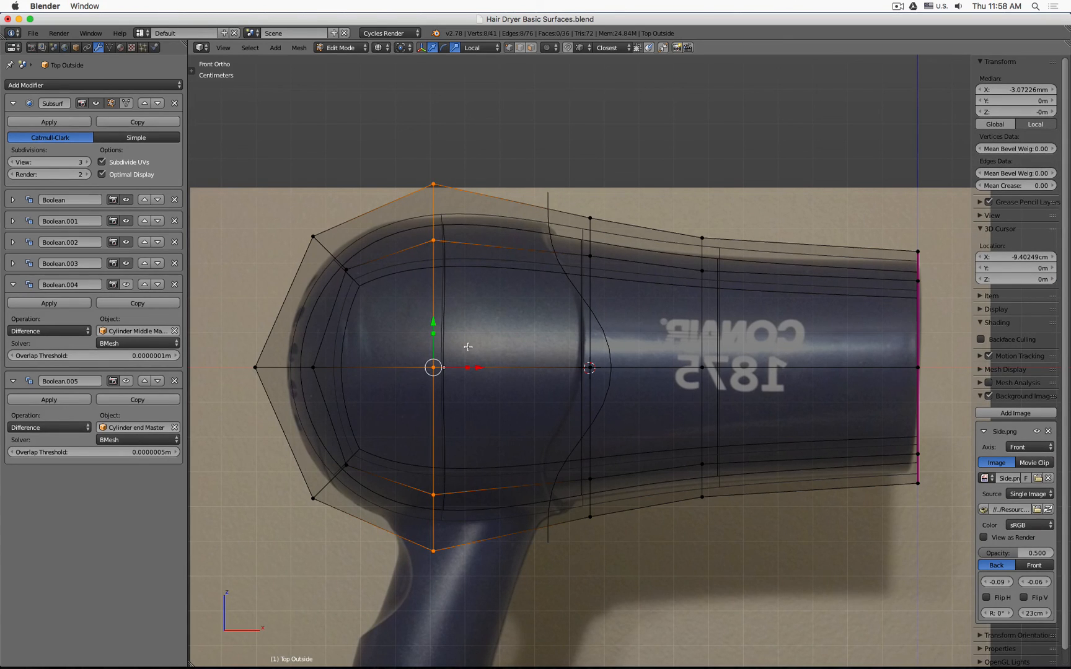
key("a")
key("b")
left_click_drag(569, 182, 574, 244)
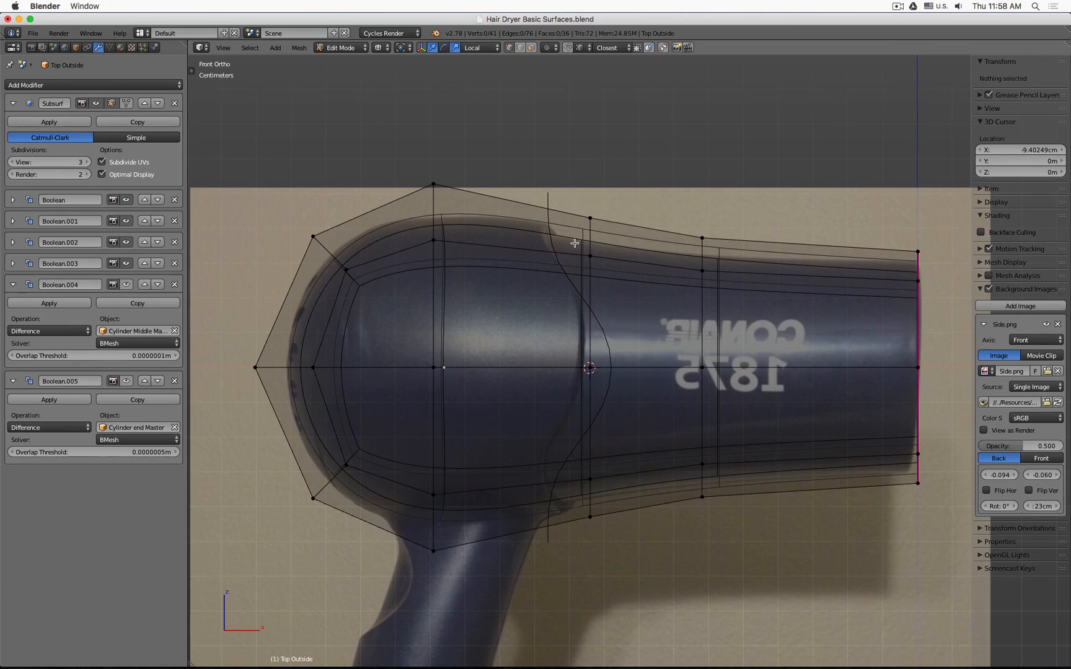
key("b")
left_click_drag(421, 164, 484, 627)
key("KP_3")
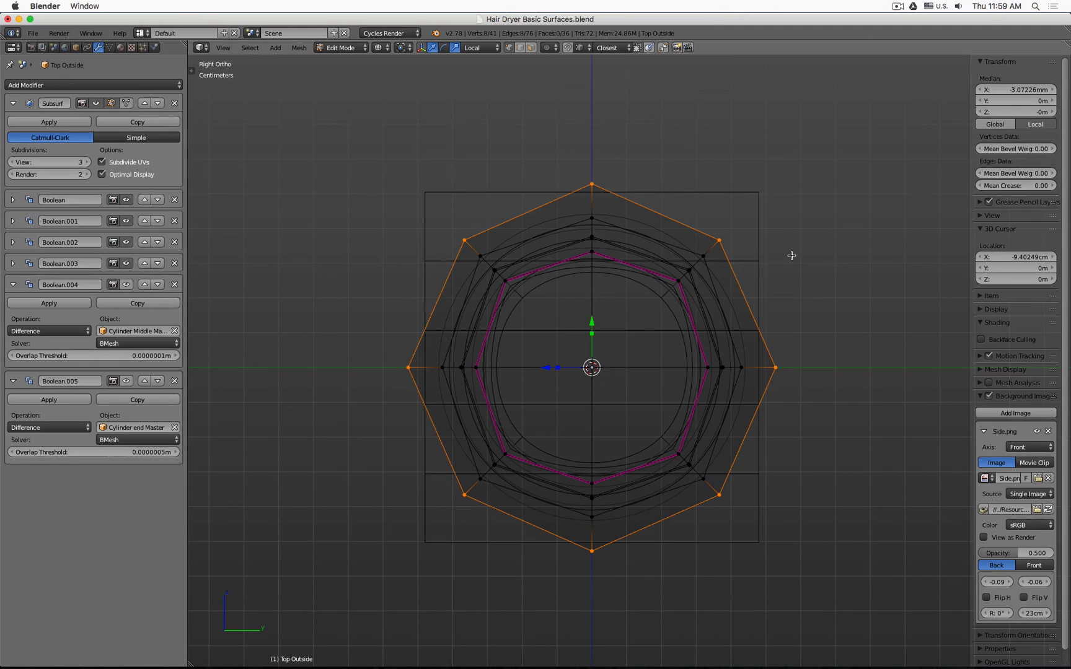
key("shift+d")
key("Escape")
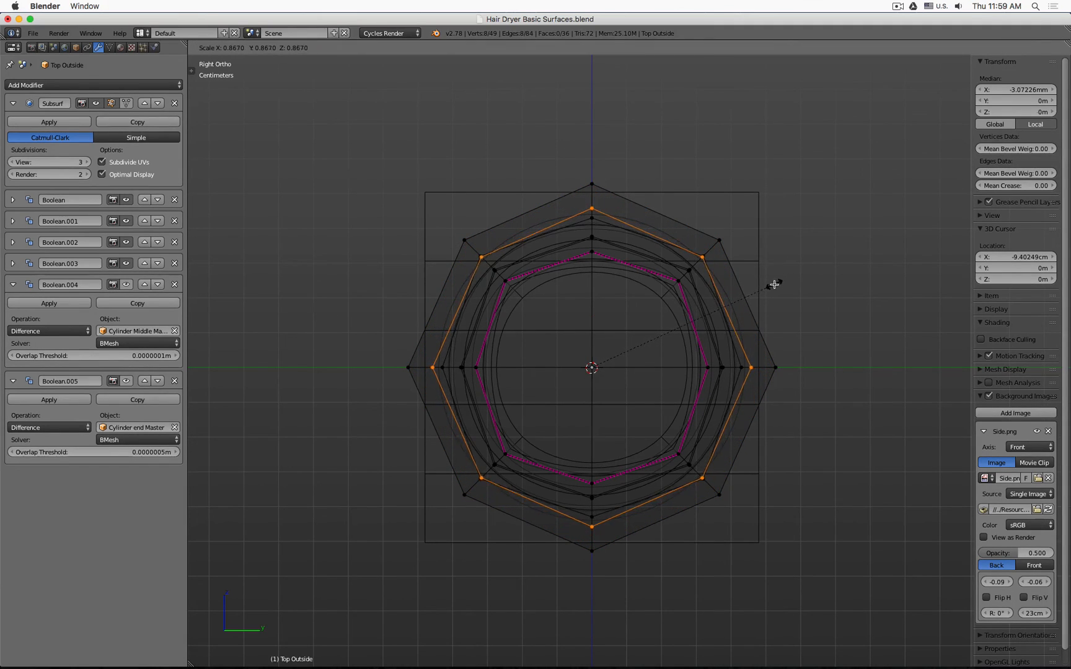
right_click(758, 300)
Delete the duplicated ring's vertices from Top Outside
key("z")
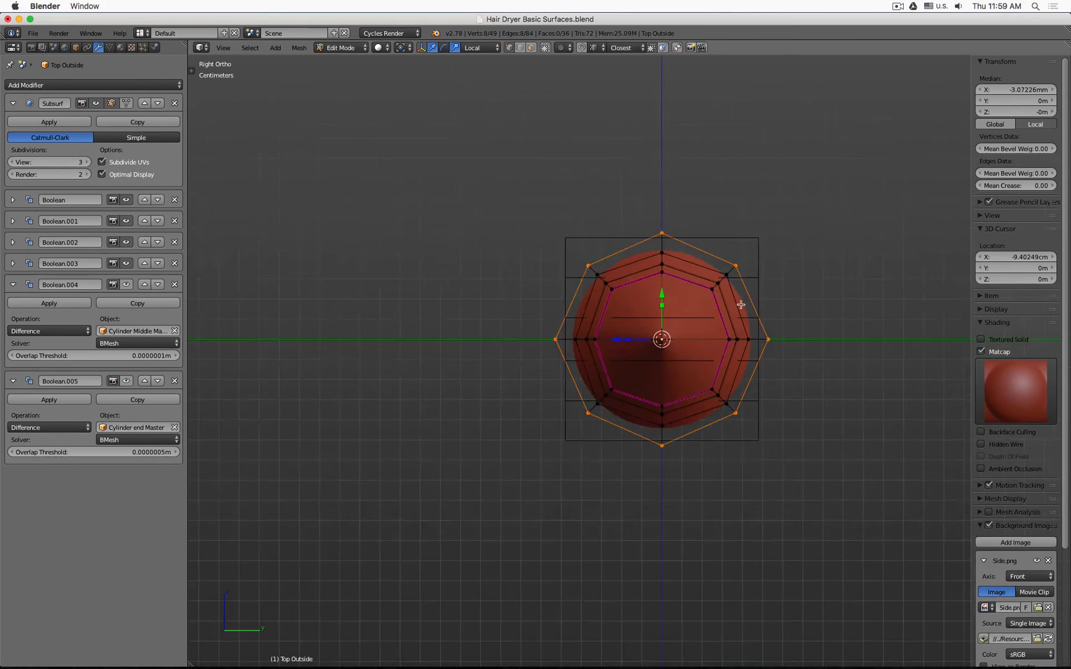
middle_click_drag(742, 304, 724, 313)
key("Tab")
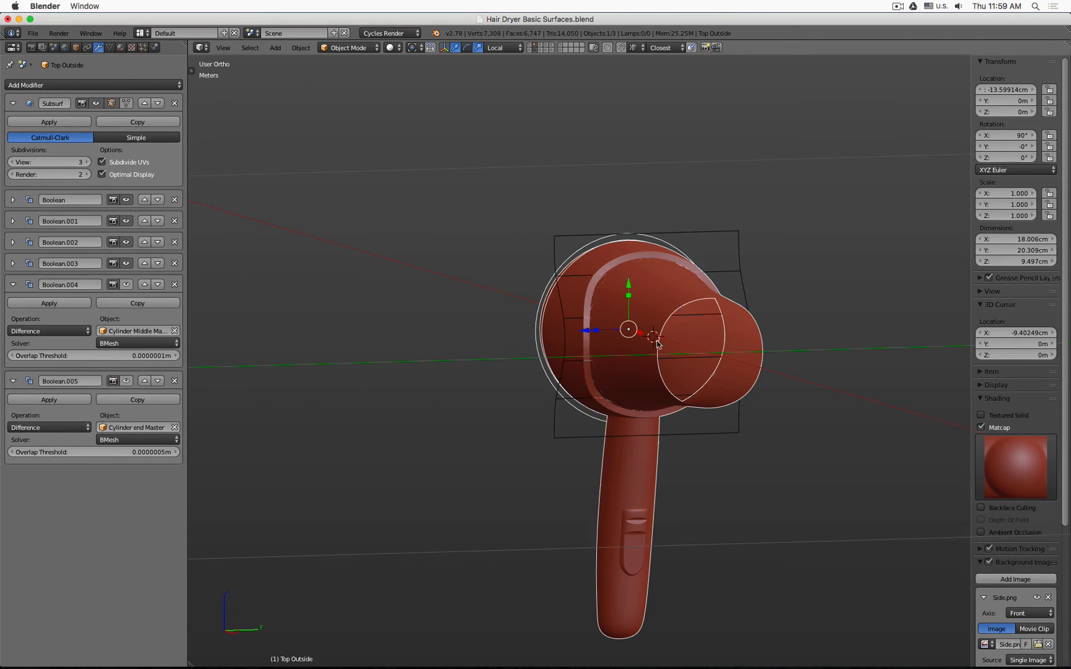
key("Tab")
middle_click_drag(605, 258, 686, 273)
key("x")
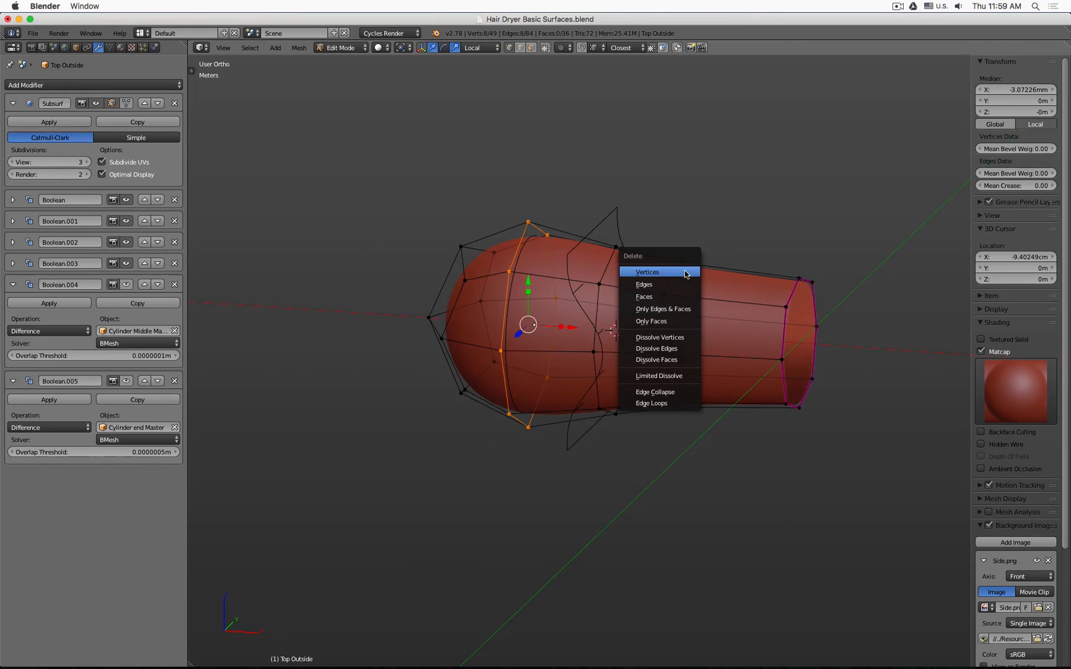
left_click(684, 273)
Select the vertex ring at the bulb's widest section in front wireframe view, and clear the selection
key("KP_1")
key("z")
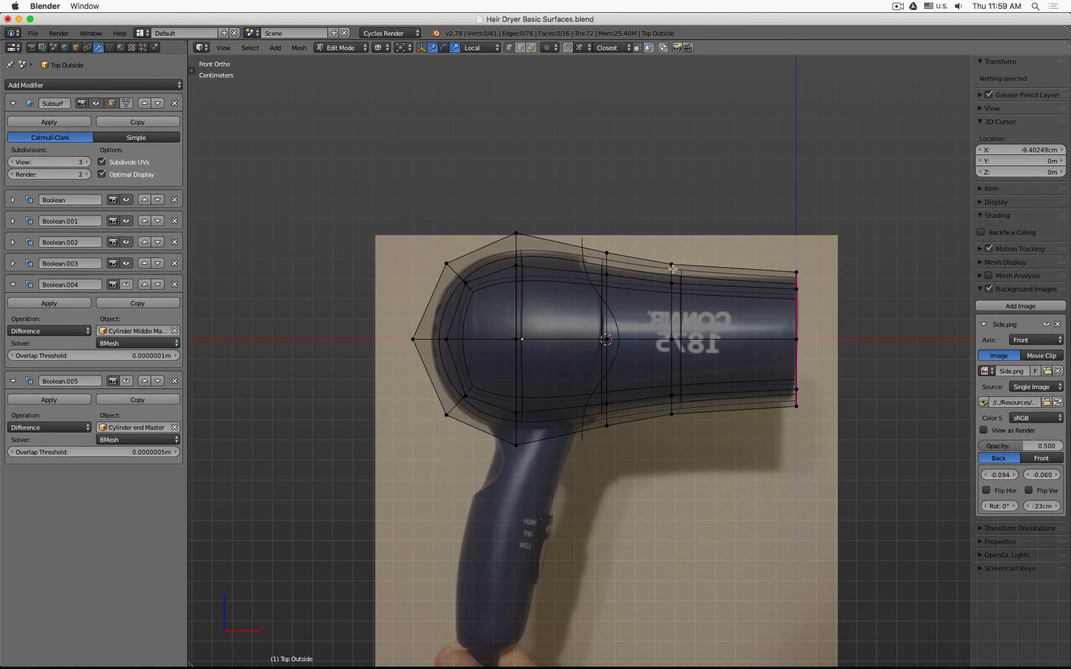
scroll(608, 298, "up", 1)
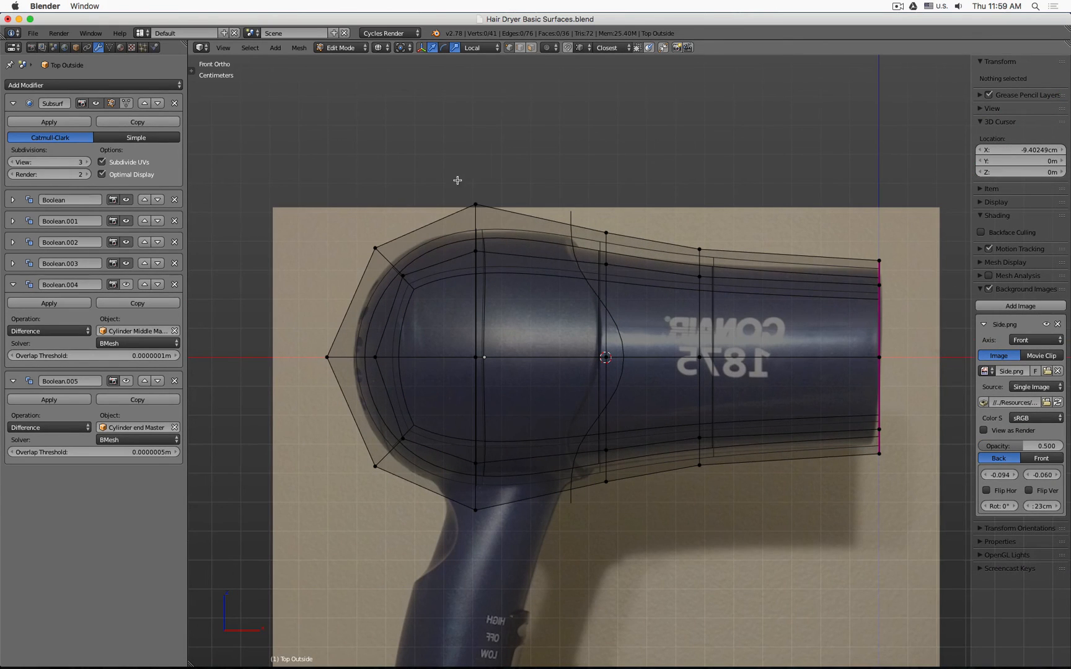
left_click_drag(451, 164, 511, 564)
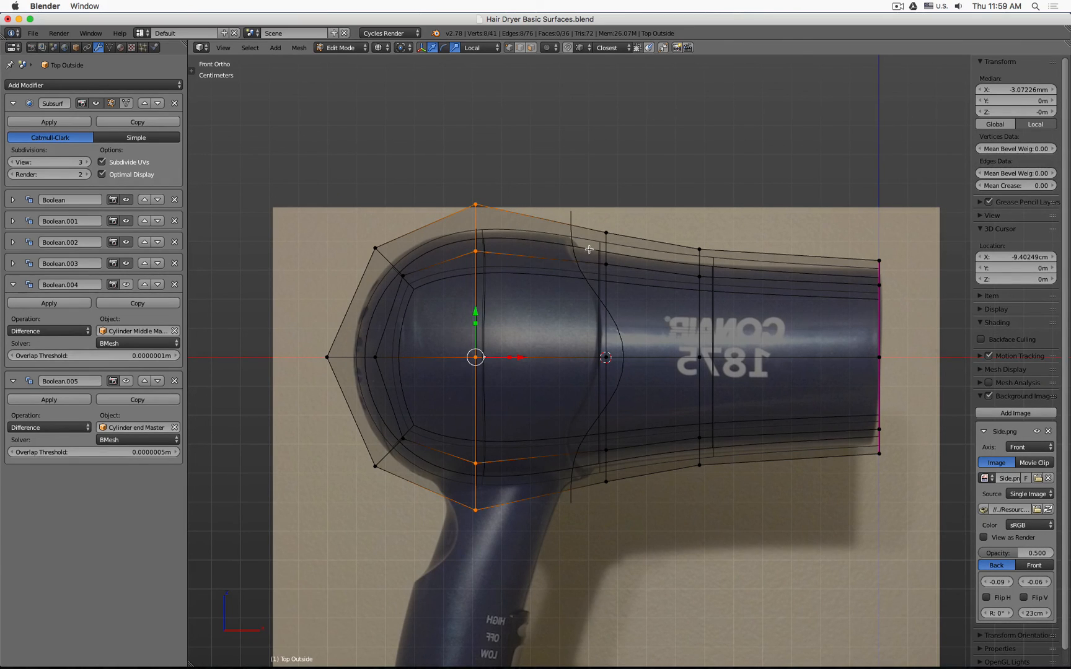
key("a")
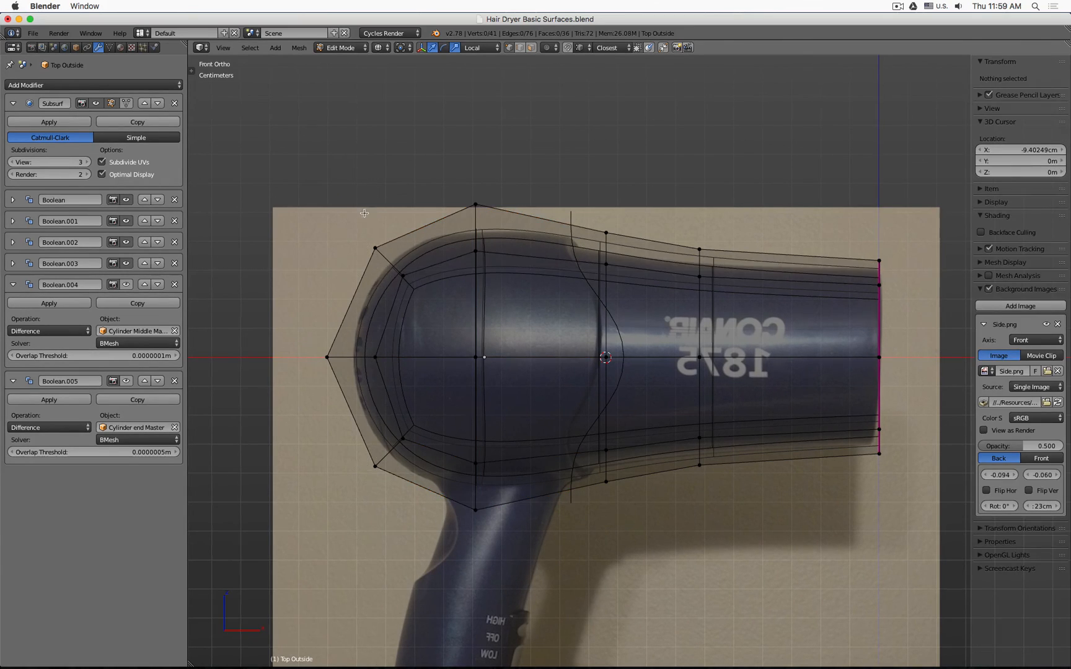
Box-select the vertices of the ring next to the bulb's rear tip, and clear the selection
key("b")
left_click_drag(367, 224, 412, 400)
key("b")
key("b")
left_click_drag(360, 418, 415, 510)
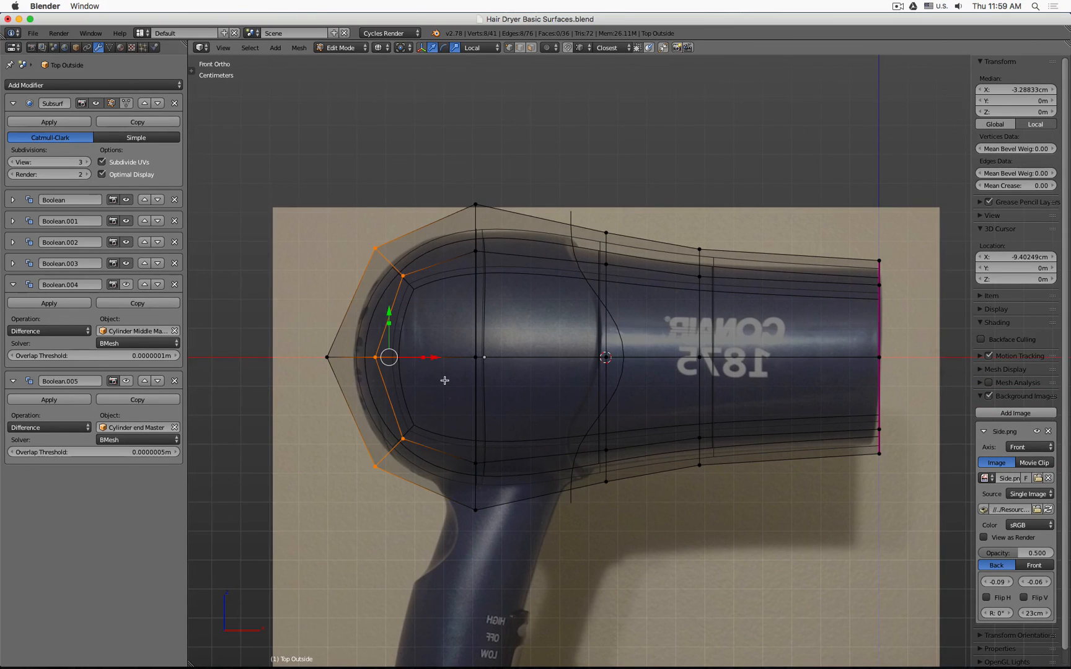
key("a")
Extrude the vertex ring at the bulb's widest section along X to the neighbouring ring, and scale it down to match the cage outline
key("b")
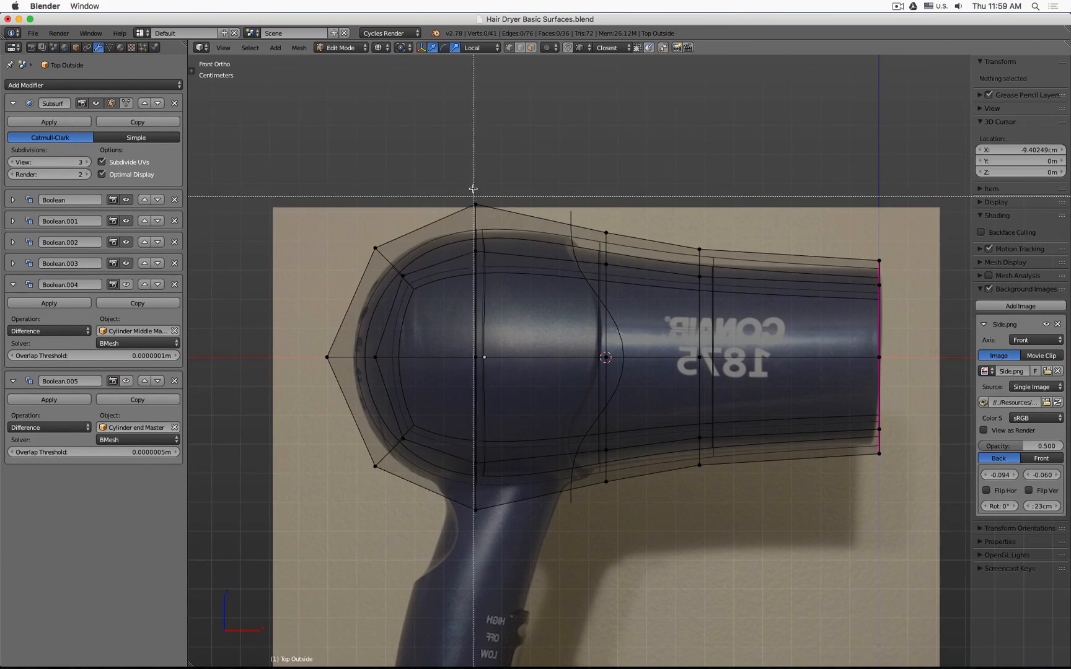
left_click_drag(464, 158, 498, 538)
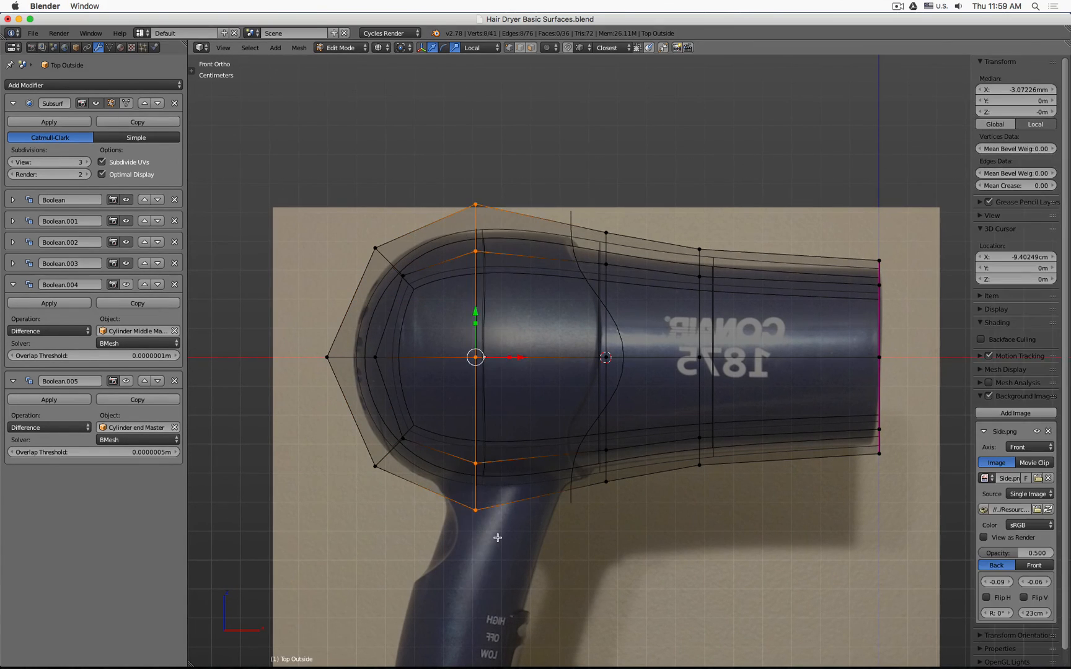
key("e")
right_click(546, 370)
left_click_drag(527, 357, 658, 357)
key("s")
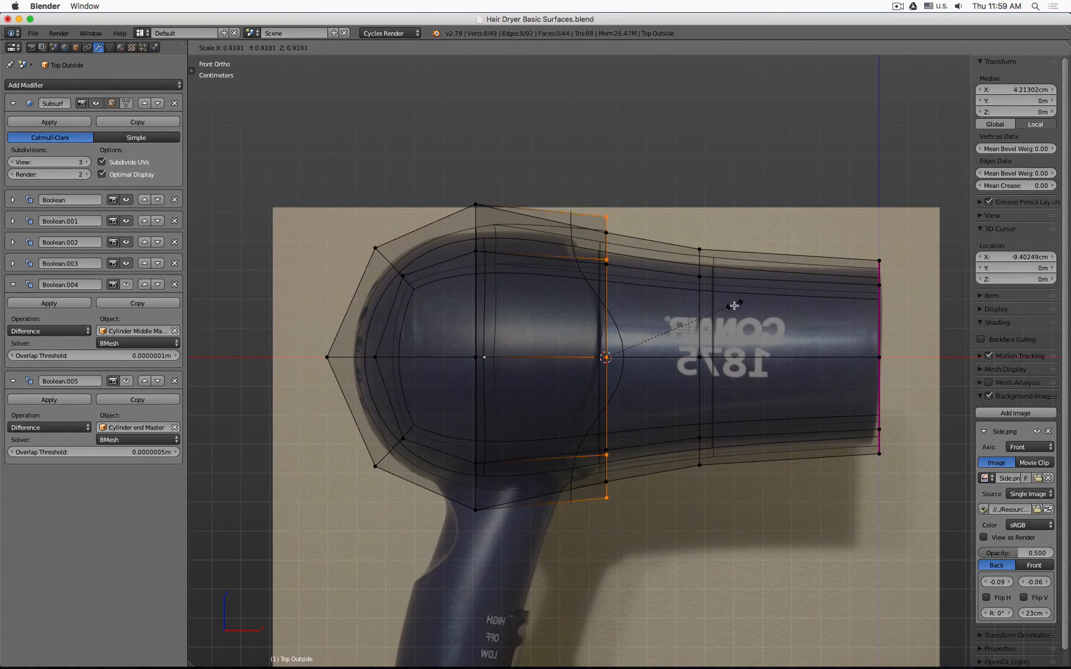
left_click(725, 323)
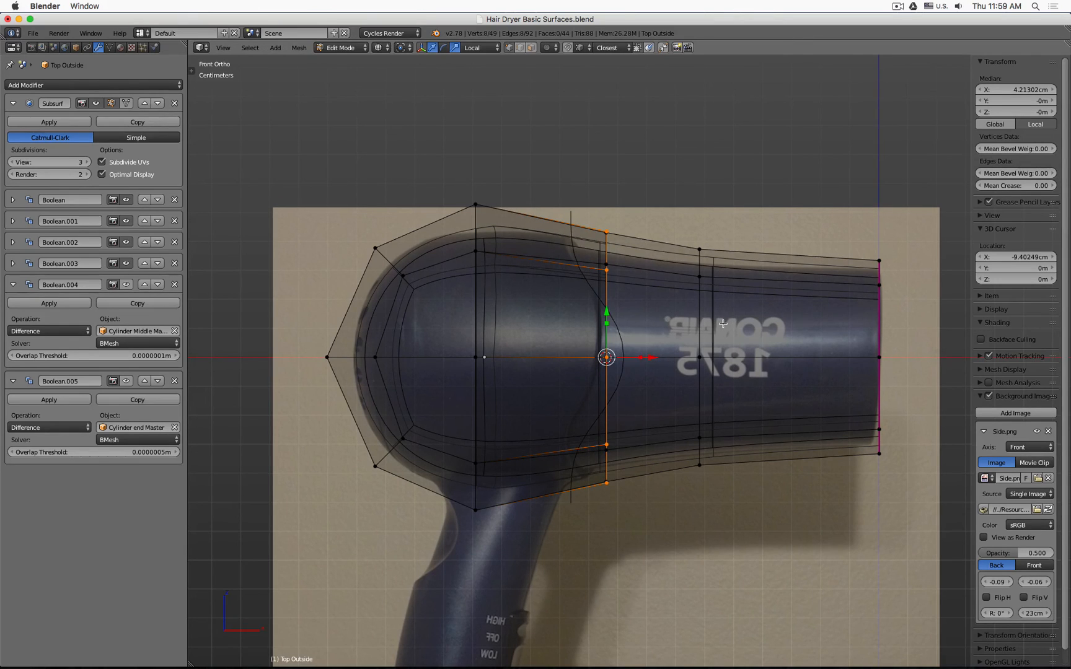
Extrude the new ring about 3.2 cm along X to the next cage section, and scale it to about 0.87
key("e")
key("x")
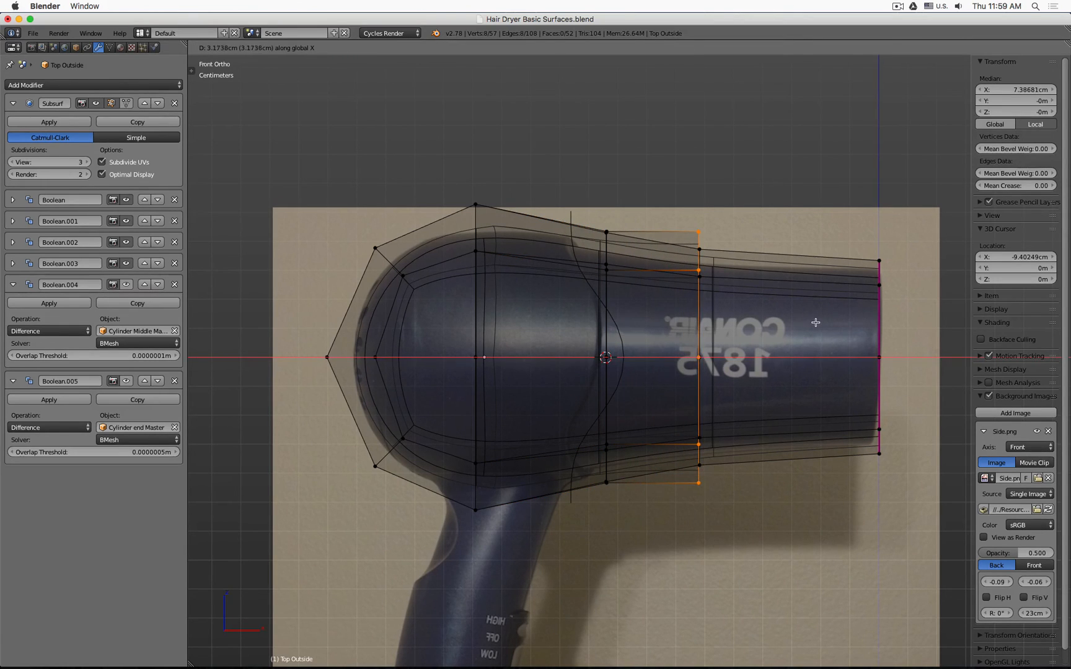
left_click(814, 322)
key("s")
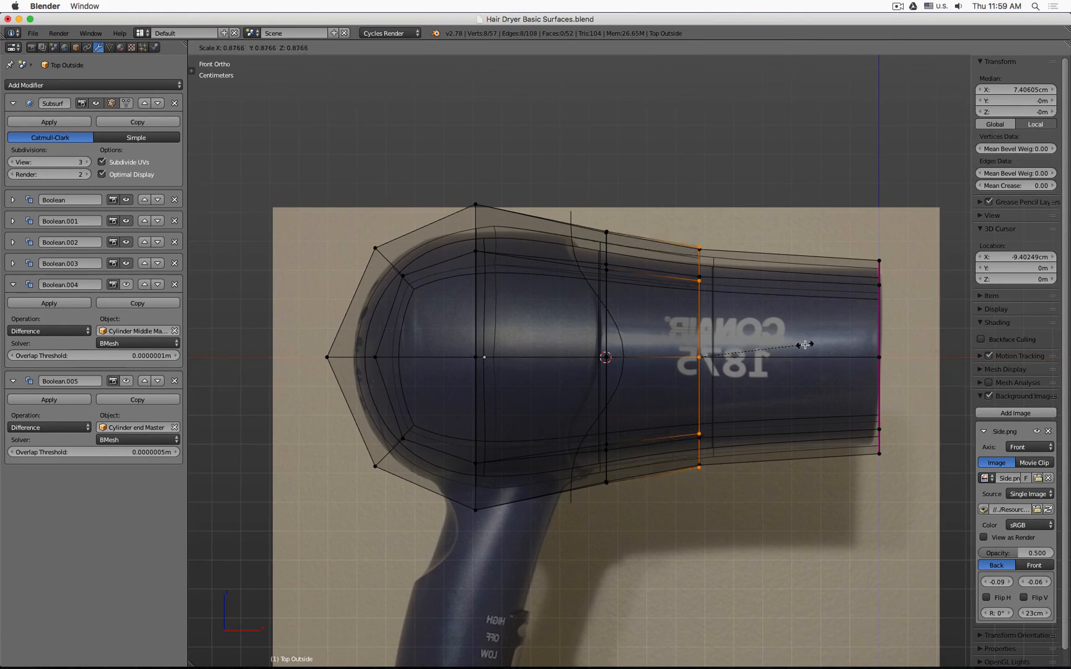
left_click(803, 345)
Extrude the ring about 6.2 cm along X to the nozzle end, scale it to about 0.90, and clear the selection
key("e")
key("x")
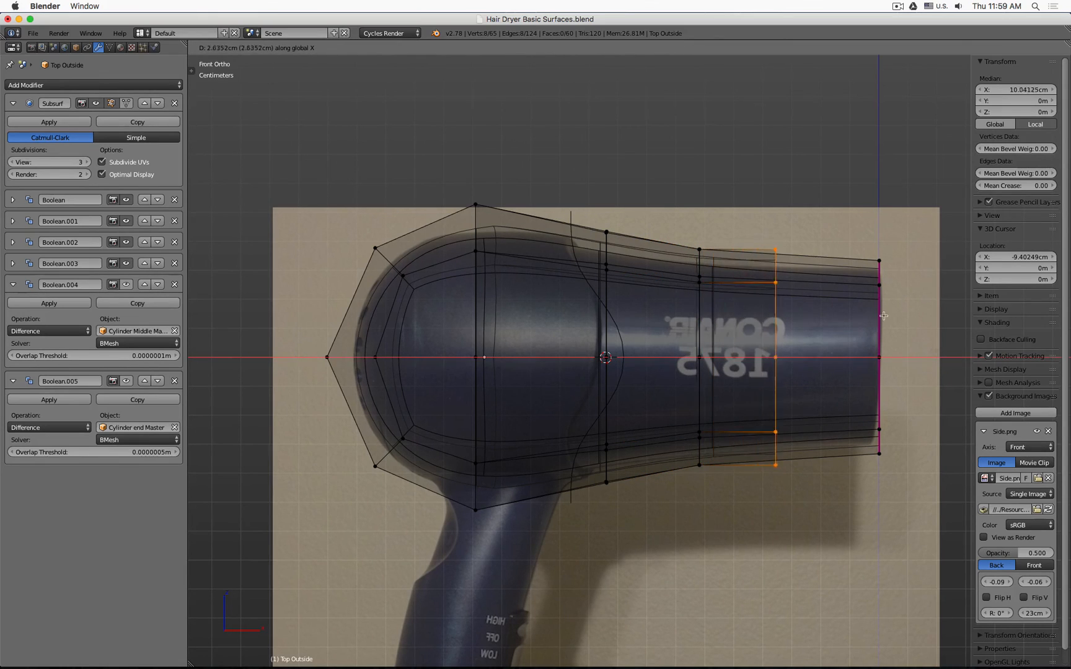
left_click(890, 285)
key("s")
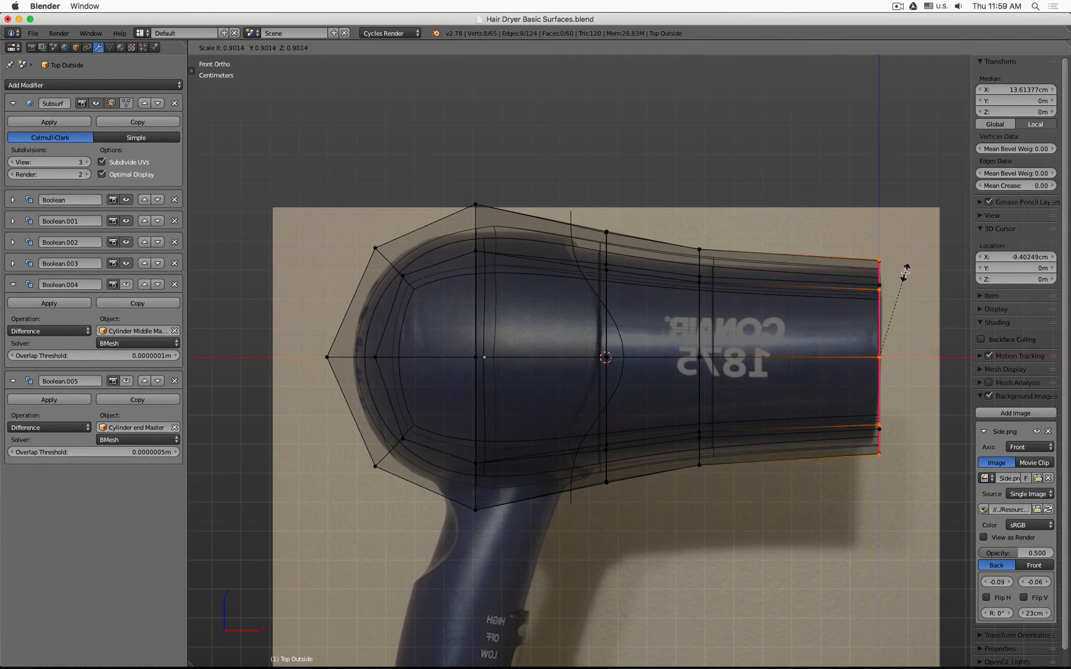
left_click(906, 273)
key("a")
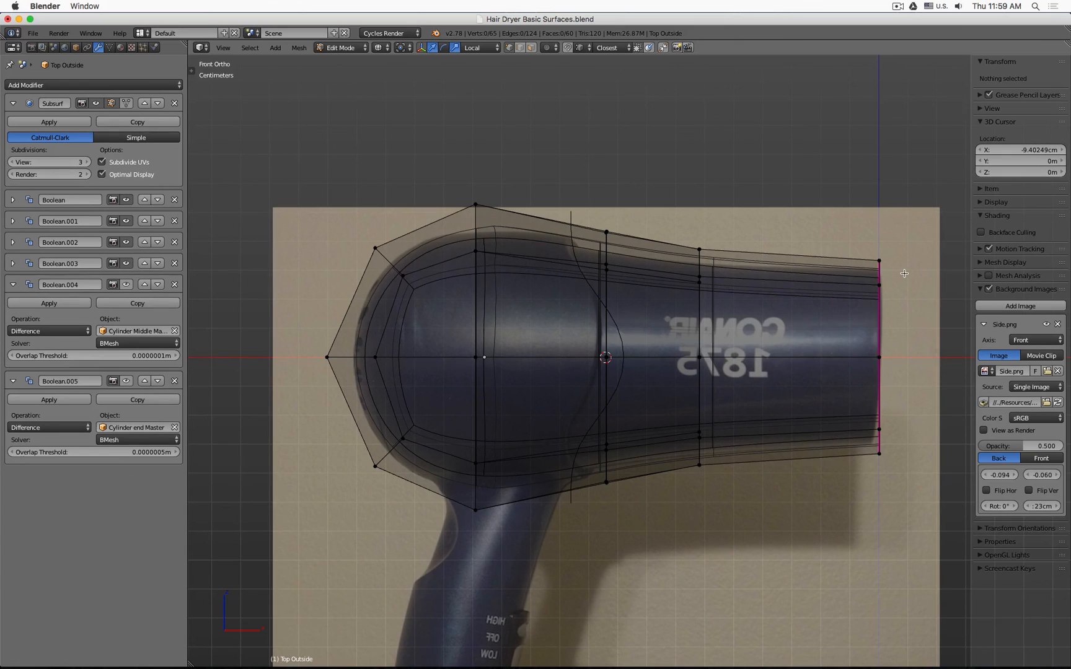
Select the newly extruded vertex ring just in front of the bulb and hide it
scroll(721, 271, "up", 3)
scroll(650, 266, "down", 3)
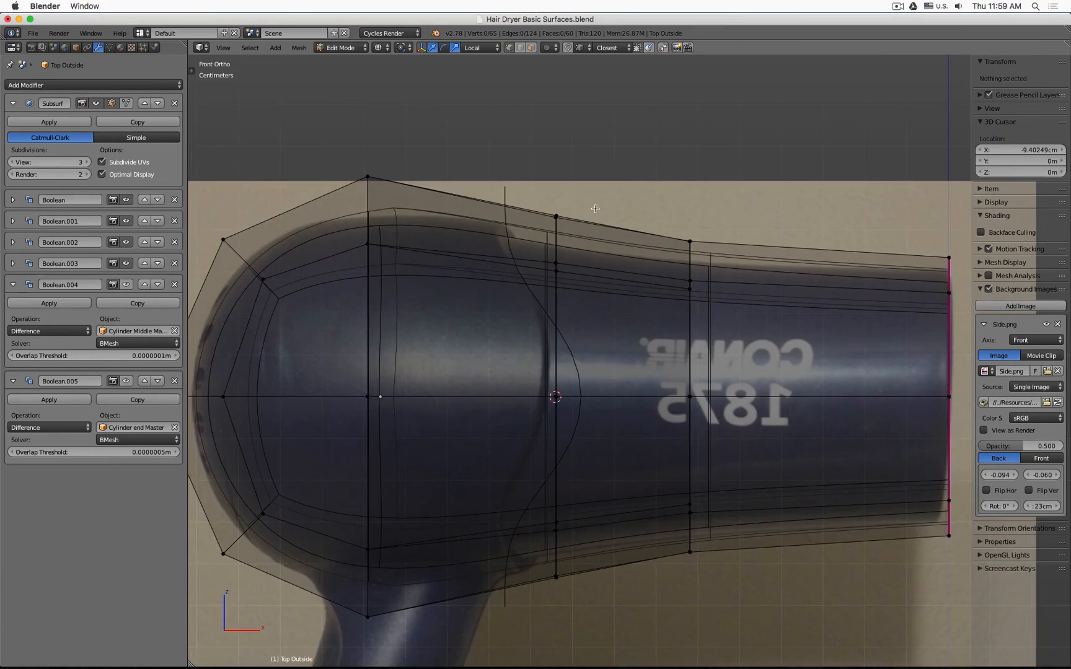
scroll(549, 204, "up", 7)
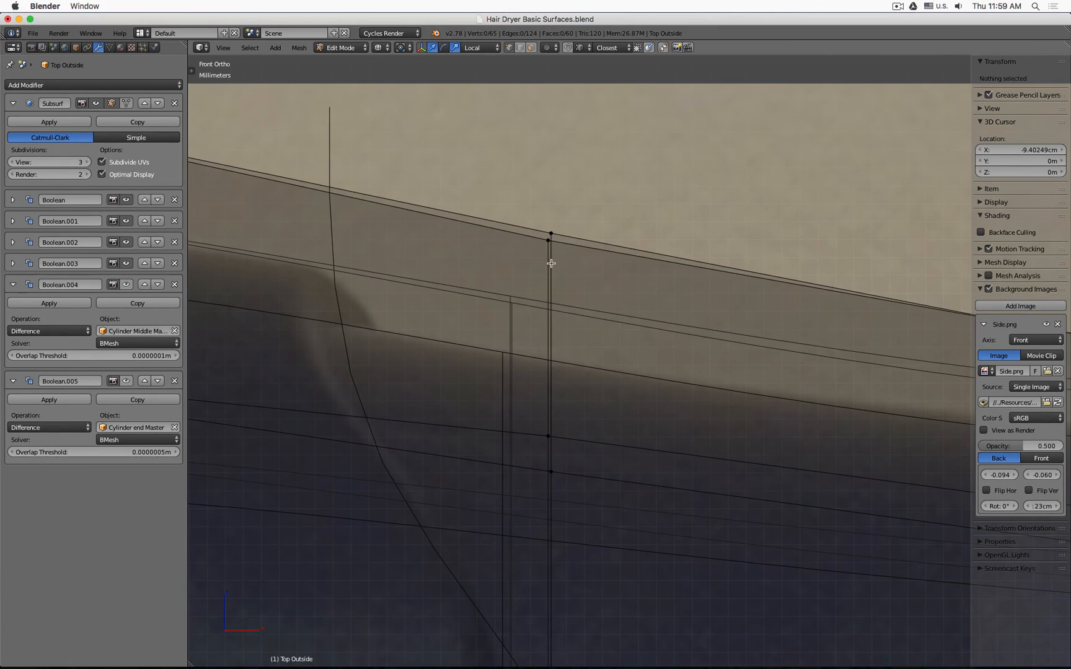
right_click(553, 261, "alt")
scroll(554, 261, "down", 3)
scroll(693, 256, "up", 3)
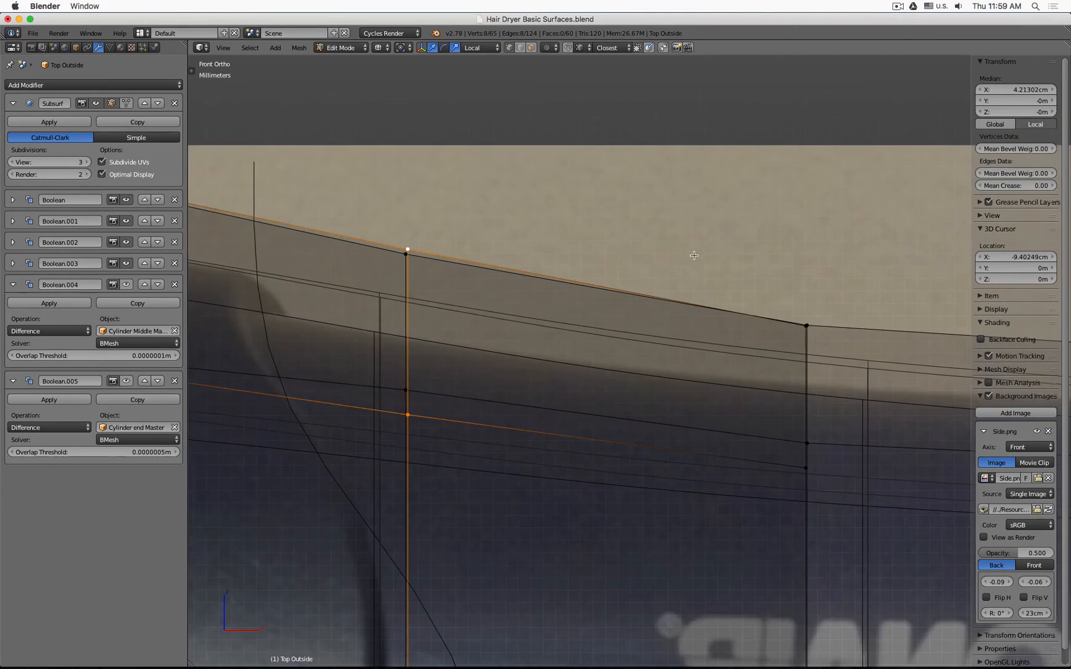
scroll(693, 255, "down", 3)
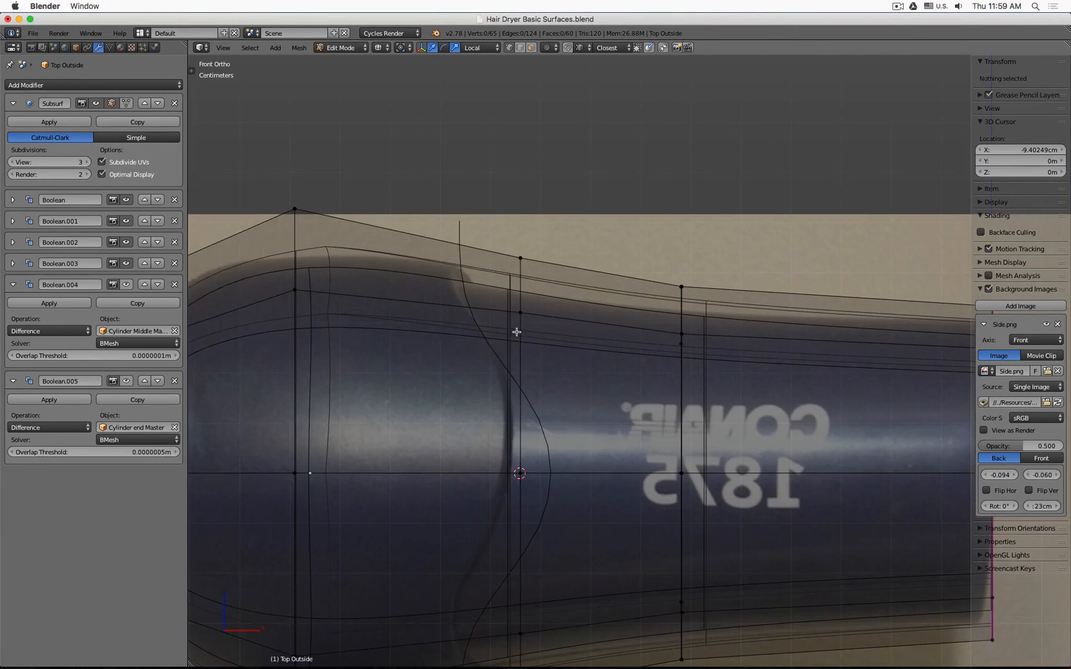
Select the original vertex ring just in front of the bulb and delete its vertices
right_click(521, 335)
right_click(520, 335, "alt")
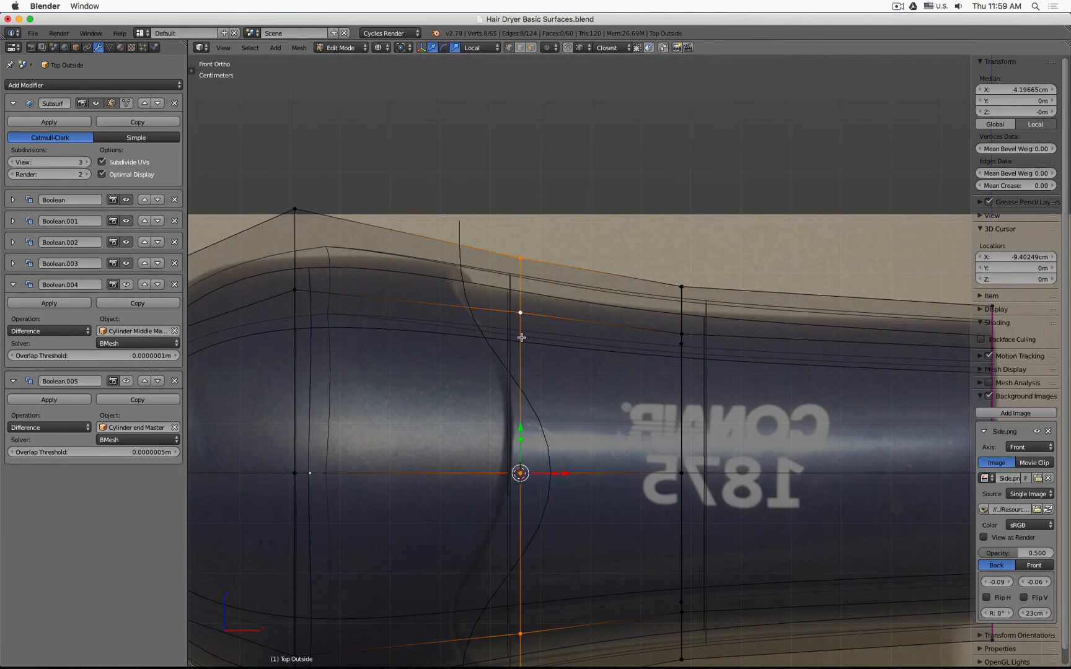
scroll(521, 338, "down", 4)
key("x")
left_click(522, 338)
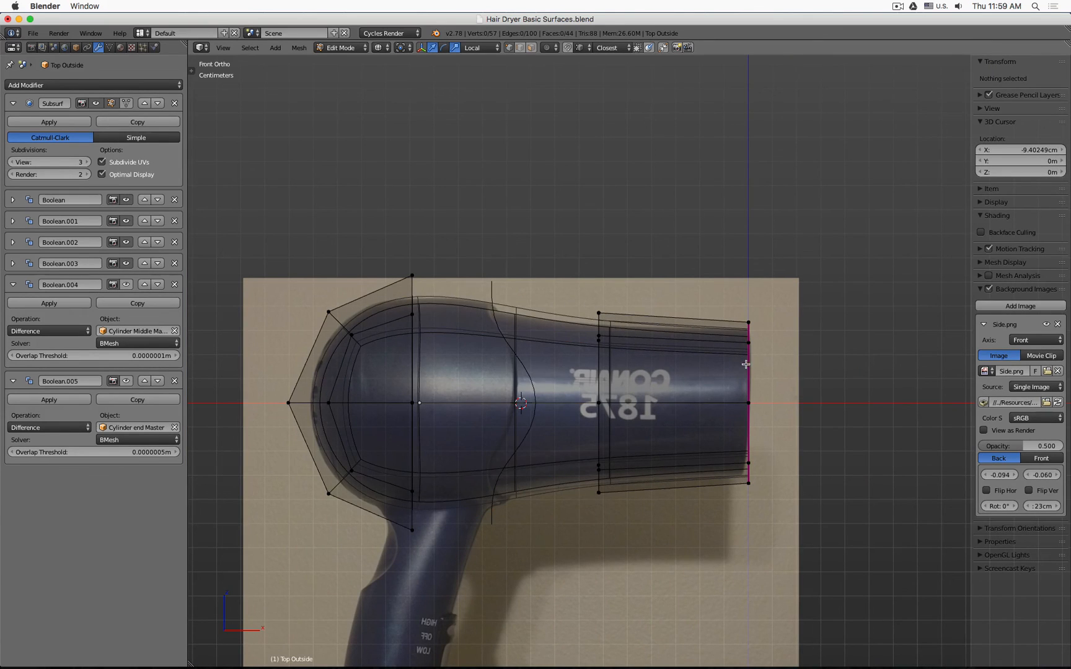
Select all linked geometry of the detached original nozzle section and delete its vertices
middle_click_drag(745, 364, 765, 378)
right_click(758, 407)
key("ctrl+l")
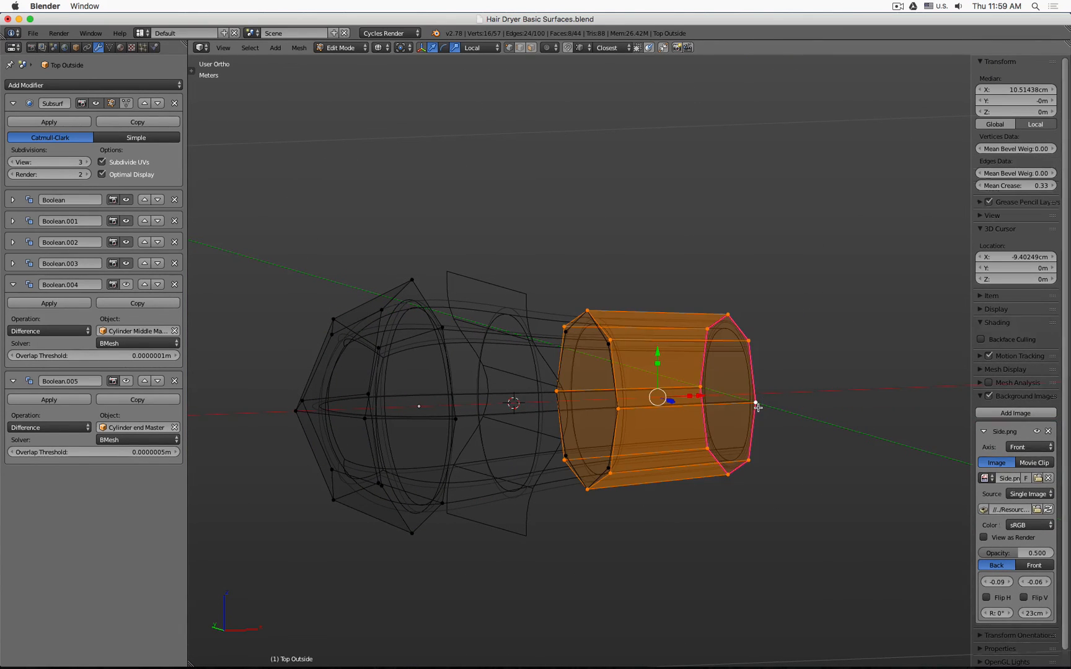
scroll(656, 352, "up", 5)
scroll(656, 352, "down", 2)
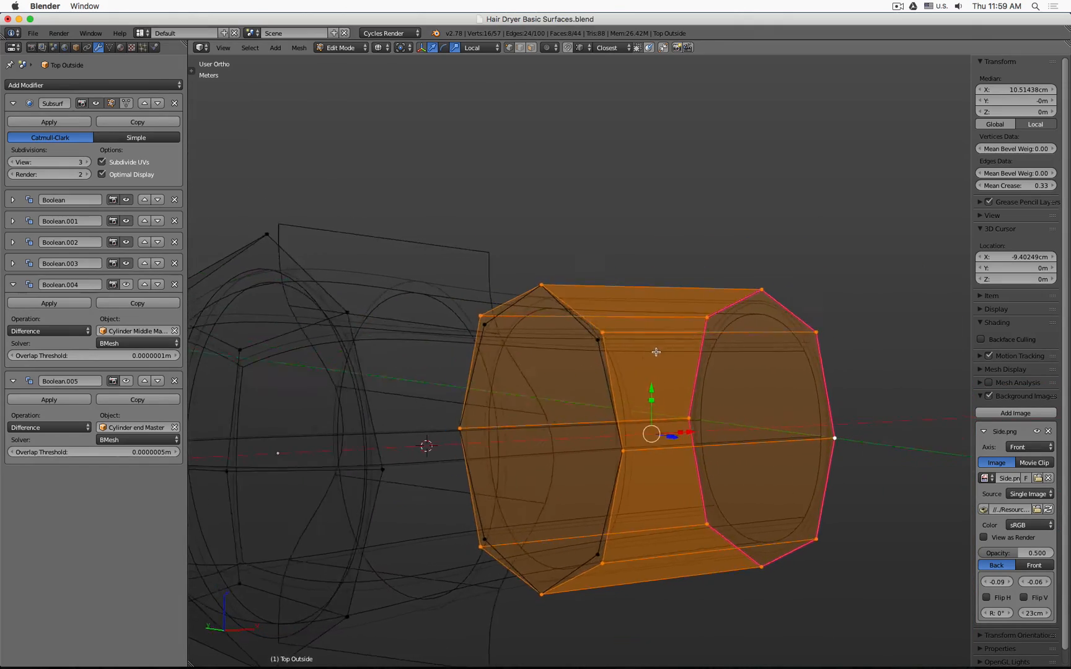
mouse_move(657, 352)
middle_mouse_down()
mouse_move(696, 351)
mouse_move(686, 375)
mouse_move(676, 349)
middle_mouse_up()
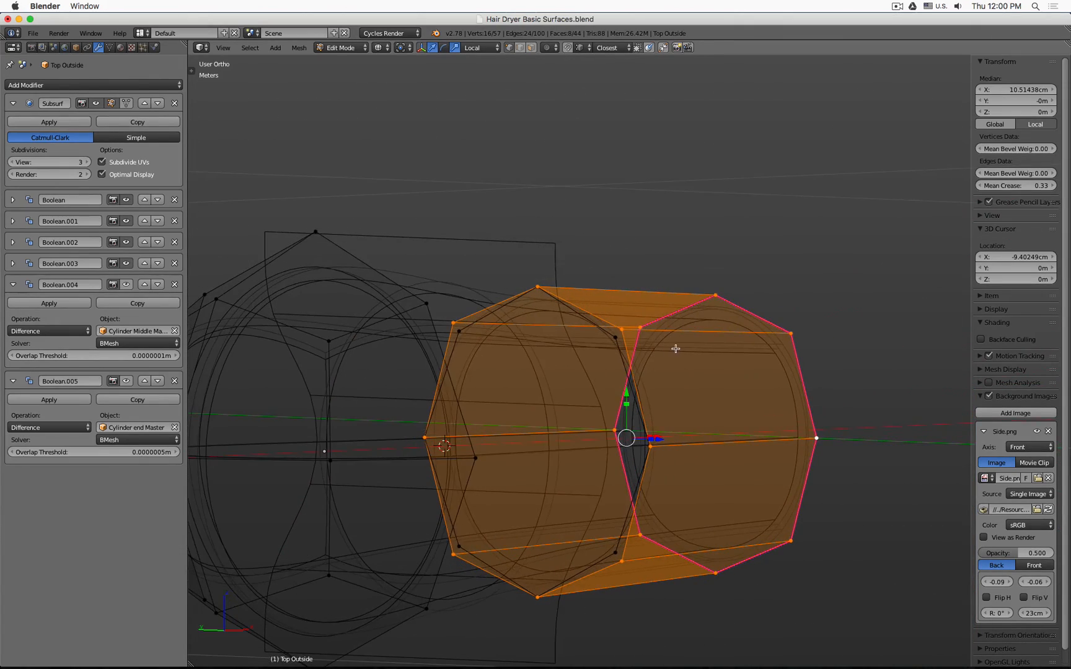
key("x")
left_click(676, 349)
scroll(676, 349, "down", 3)
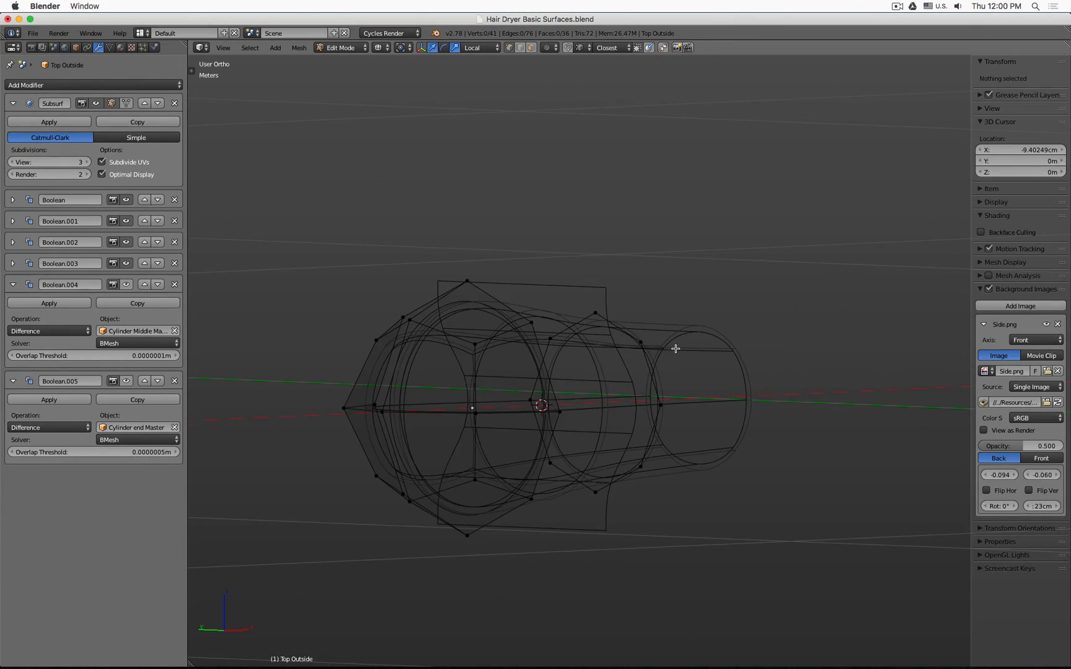
Reveal the hidden geometry in solid front view, recalculate the whole mesh's normals to face outward, and leave mesh editing
key("a")
key("z")
key("KP_1")
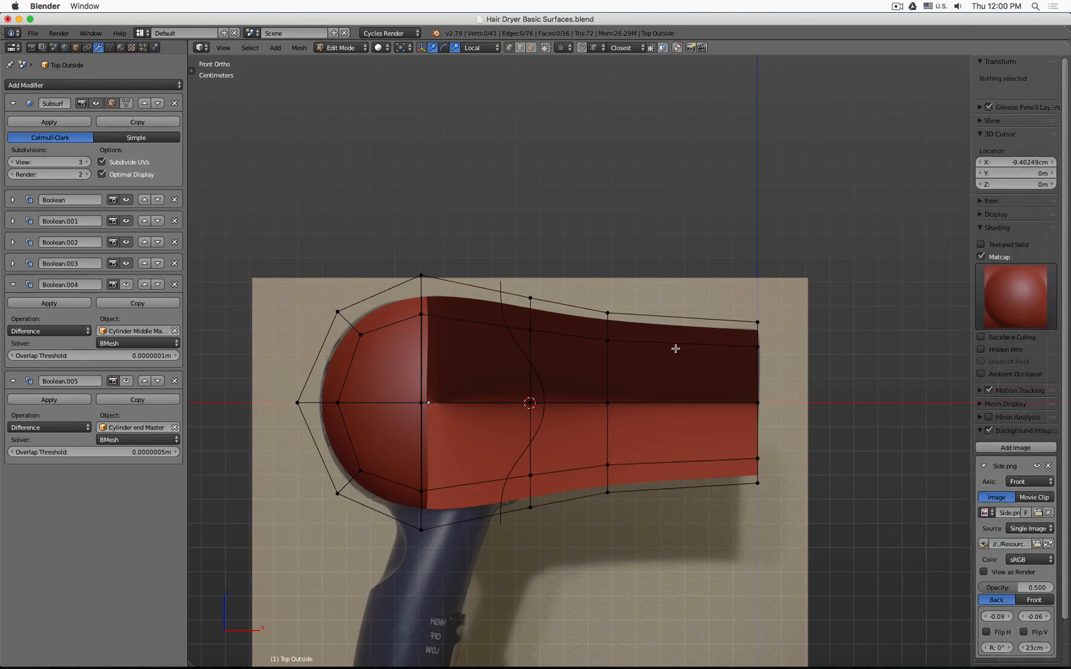
key("ctrl+n")
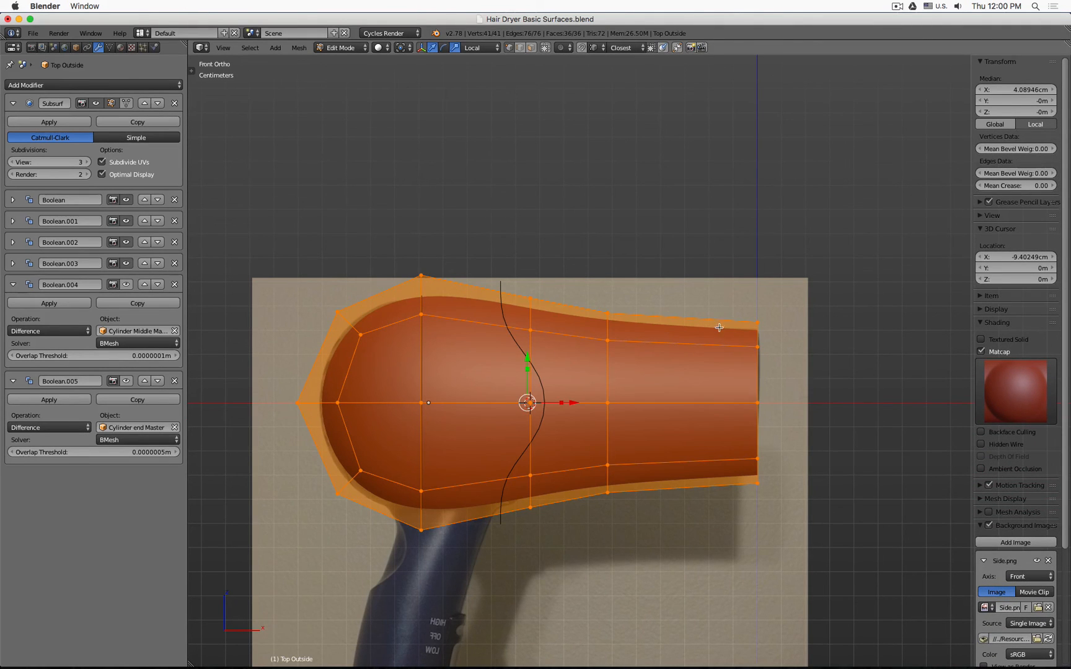
key("Tab")
Show the complete hair dryer and examine its body and trim edge from angled, right and front views
middle_click_drag(710, 296, 513, 18)
key("shift+h")
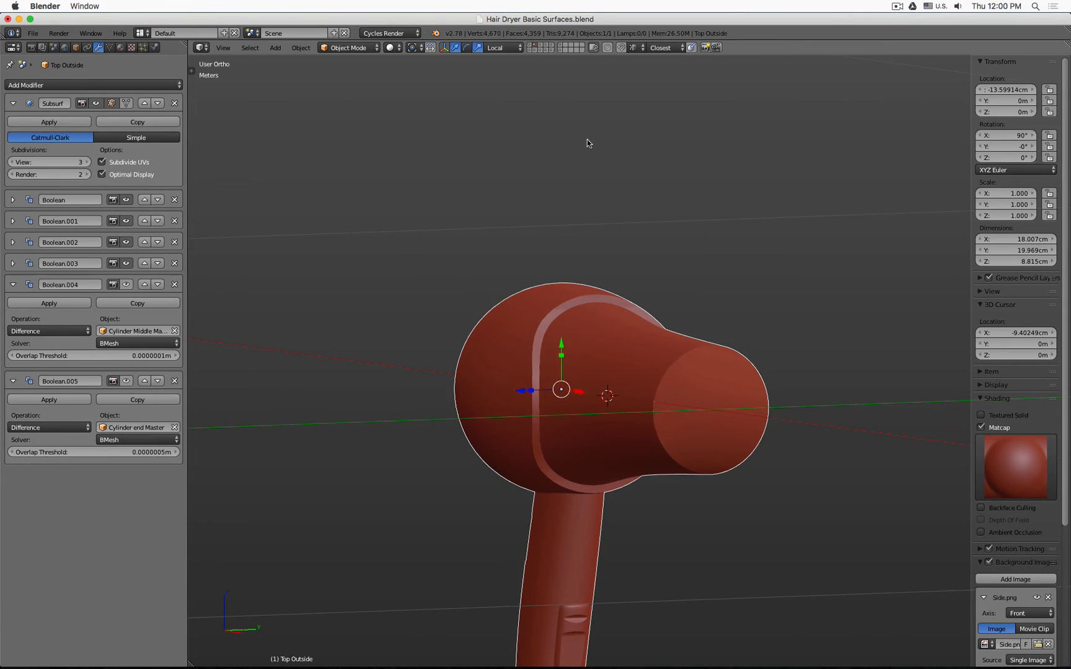
middle_click_drag(588, 141, 660, 305)
key("KP_1")
key("KP_3")
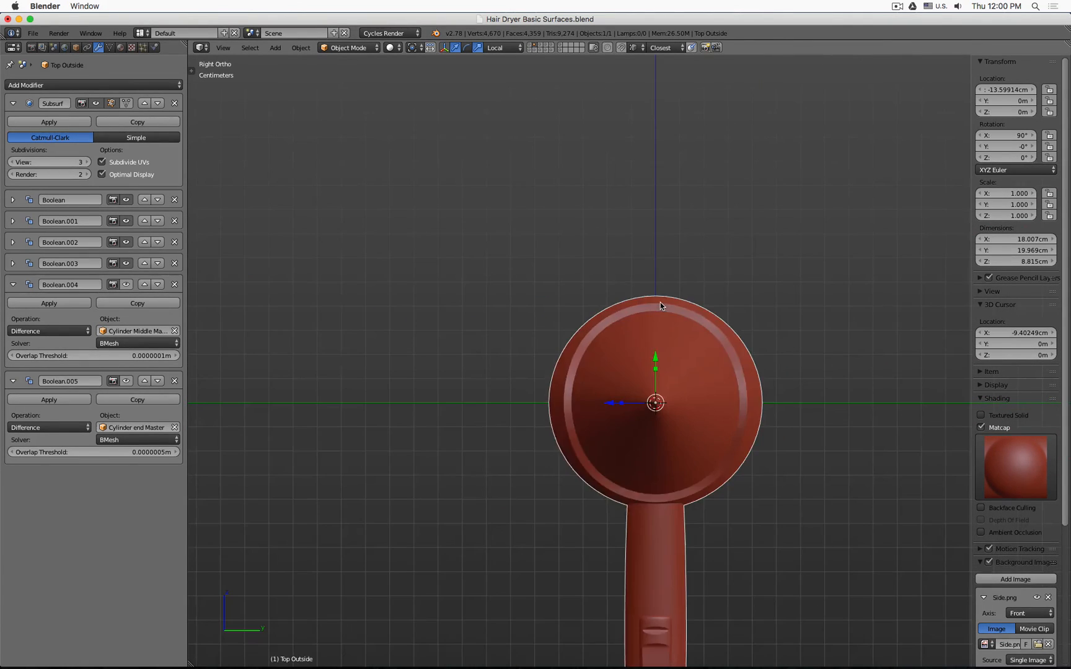
key("z")
key("z")
scroll(729, 344, "up", 3)
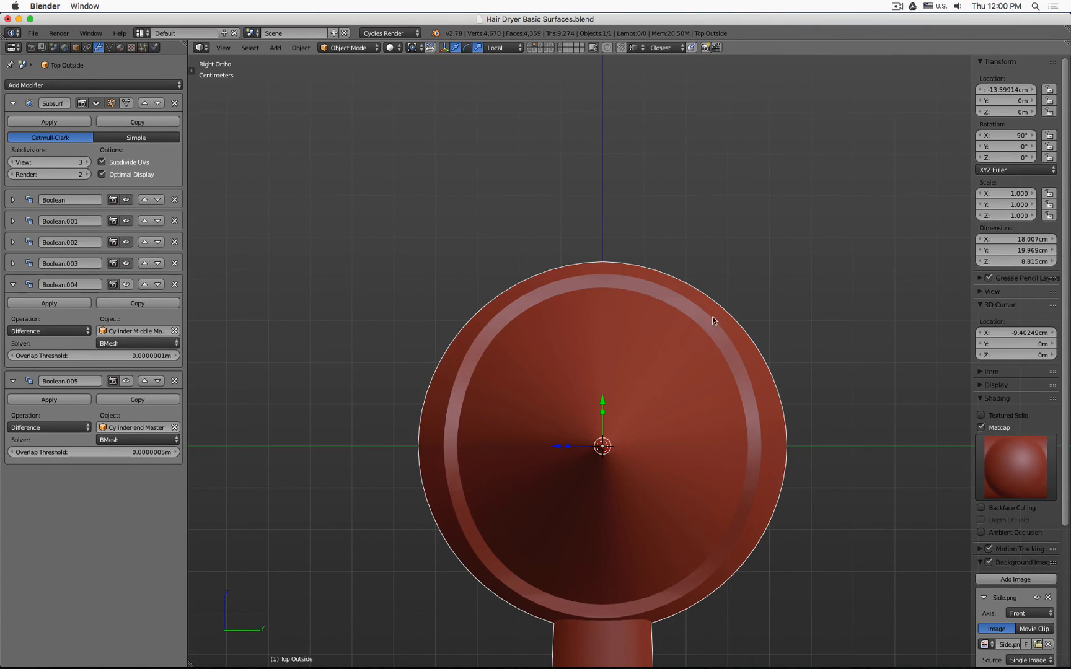
middle_click_drag(627, 438, 608, 341)
scroll(731, 461, "down", 5)
scroll(731, 469, "down", 1)
key("KP_1")
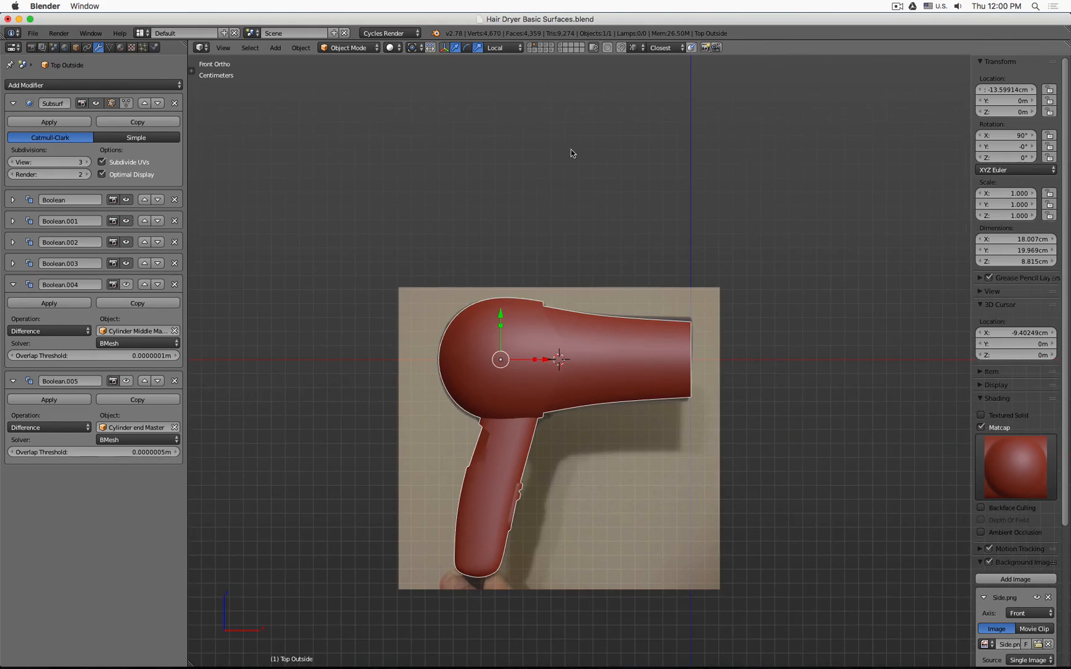
Return to the layer with the shell and trim, select Top Wave Trim, and look up the Export OBJ command without running it
left_click(536, 51)
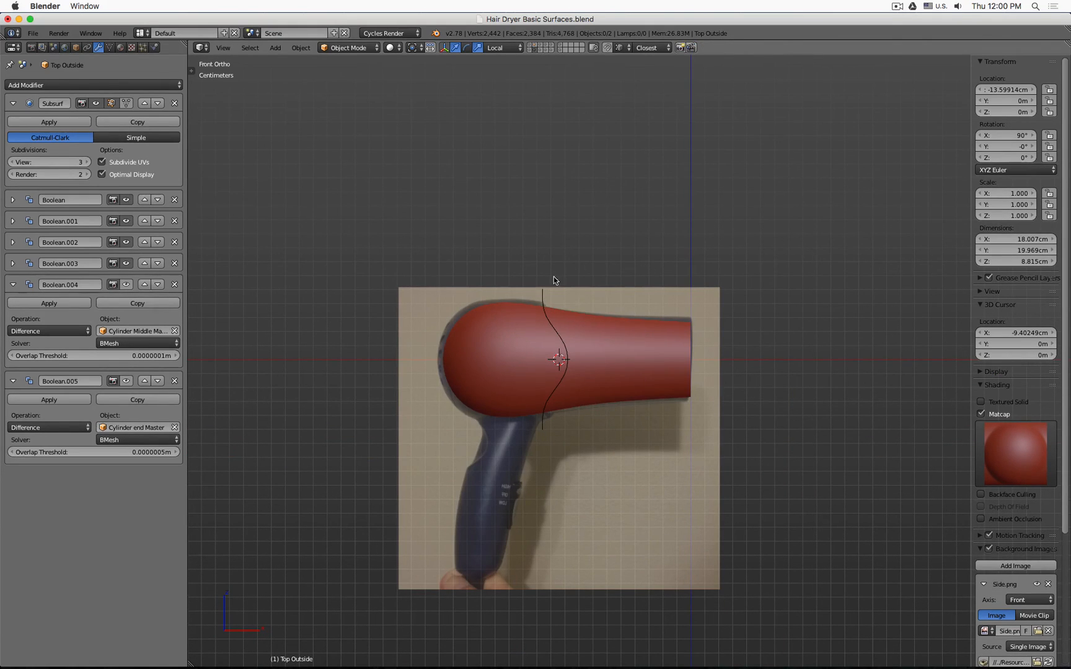
right_click(540, 292)
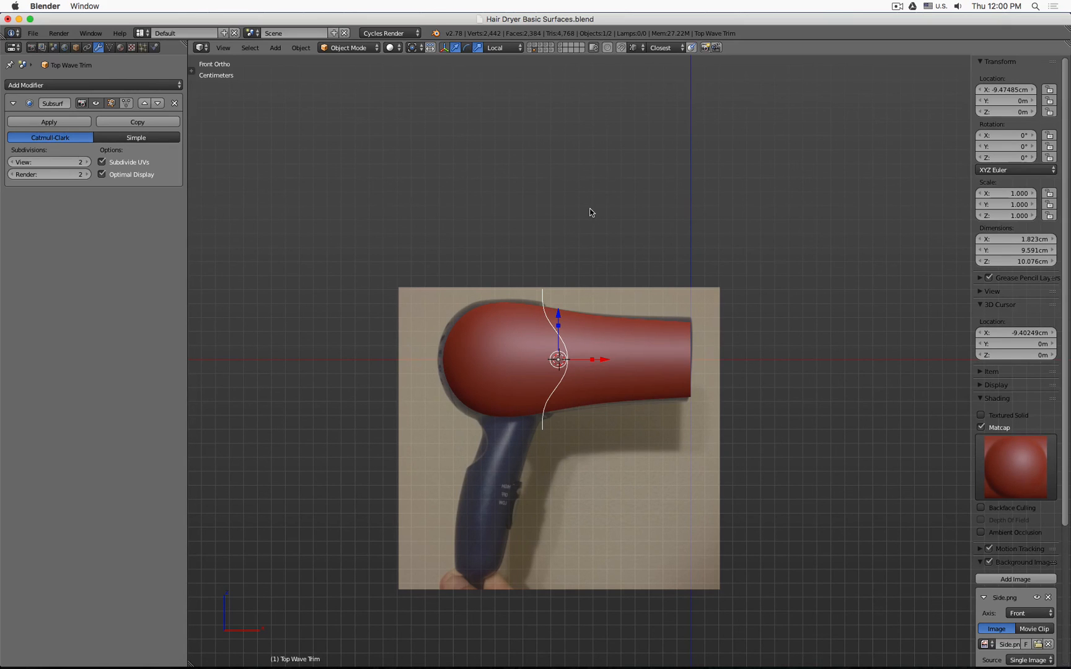
key("space")
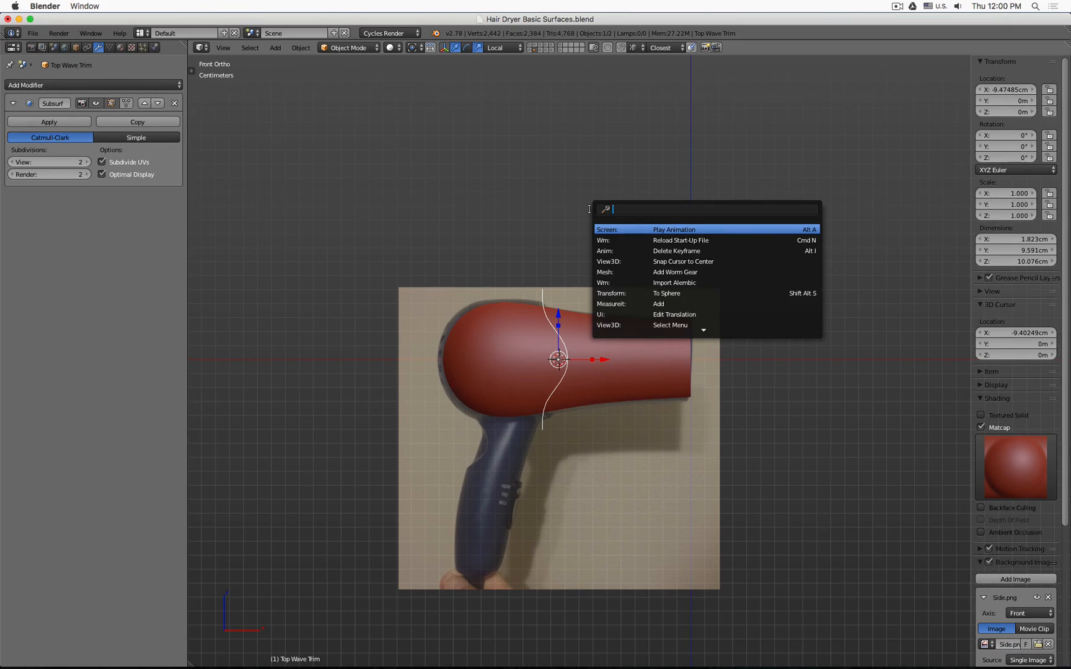
type("export")
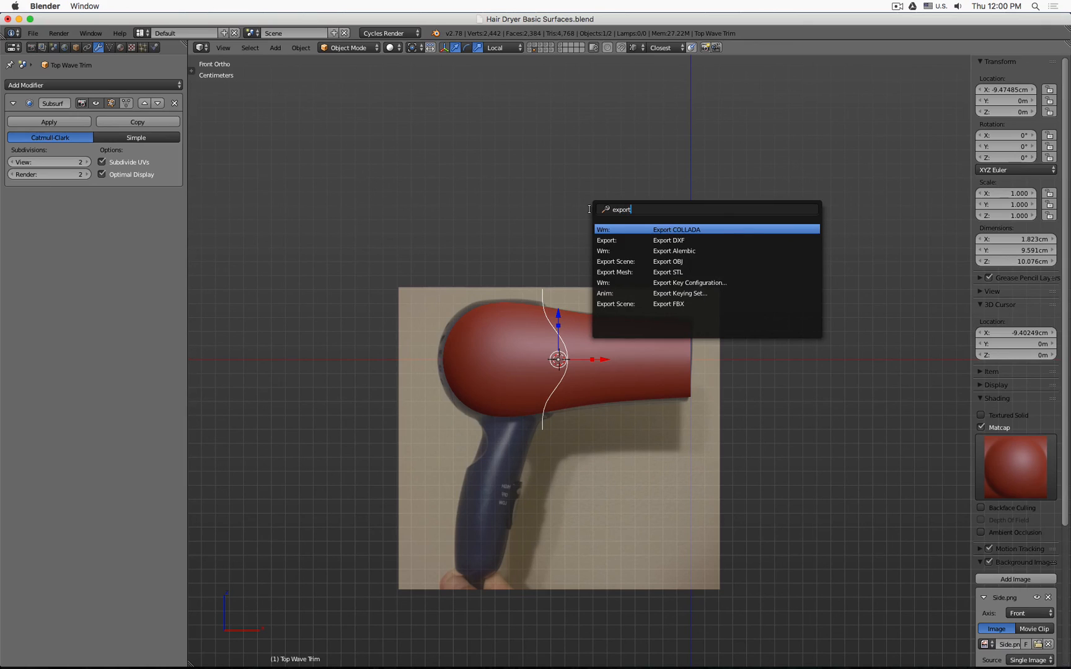
key("Down")
key("Down")
key("Down")
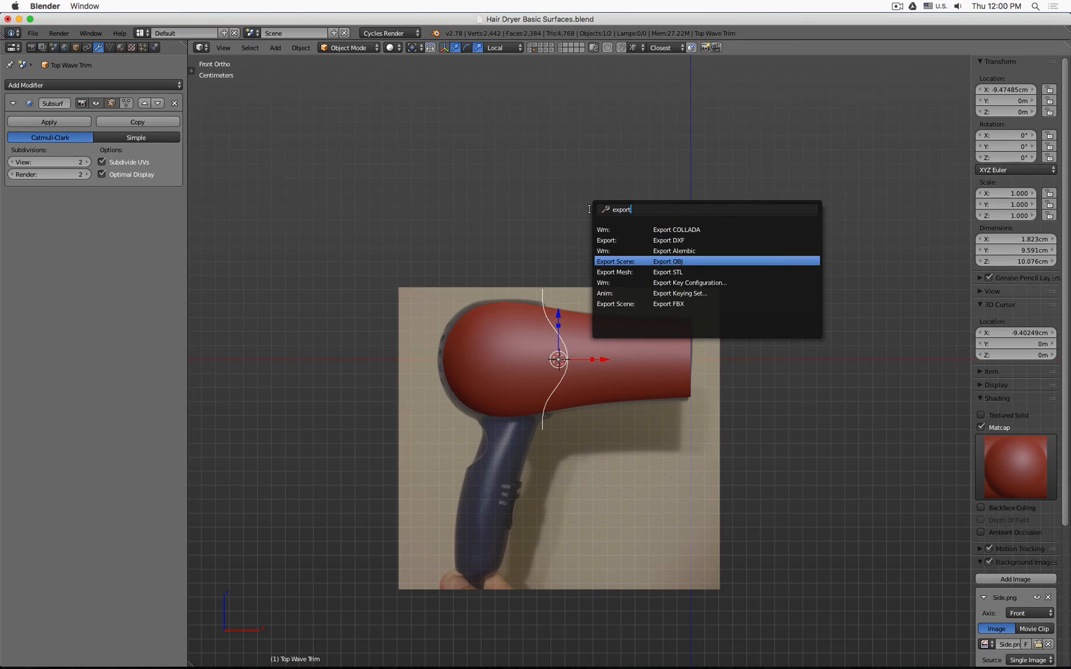
key("Escape")
Switch to Fusion 360, open the hair dryer's form for sculpt editing, and return to Blender
mouse_move(484, 665)
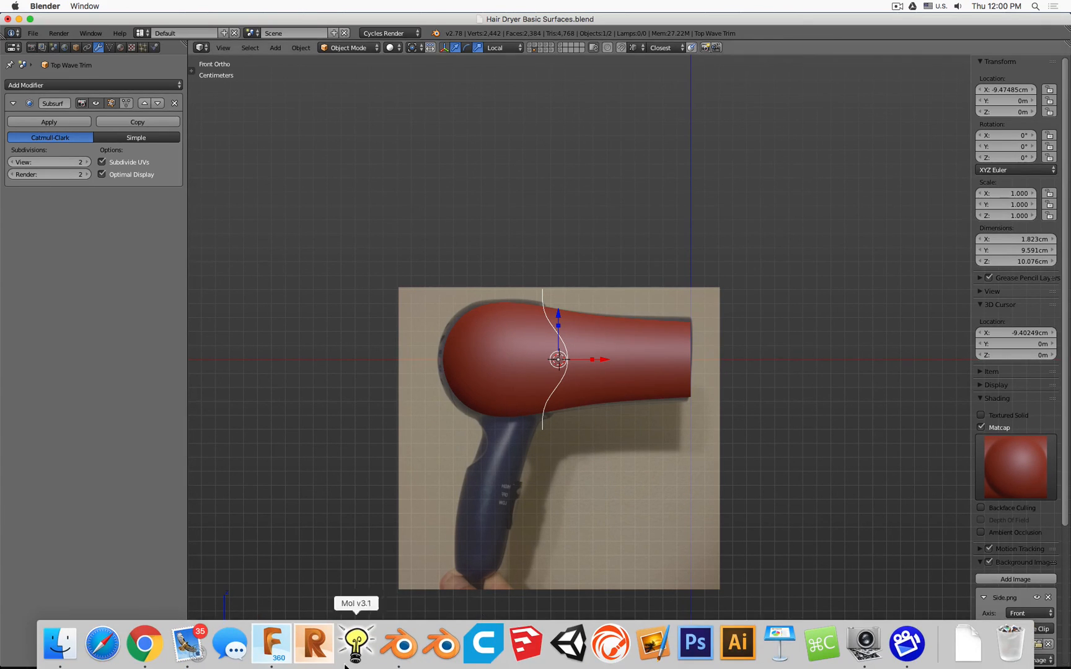
left_click(277, 652)
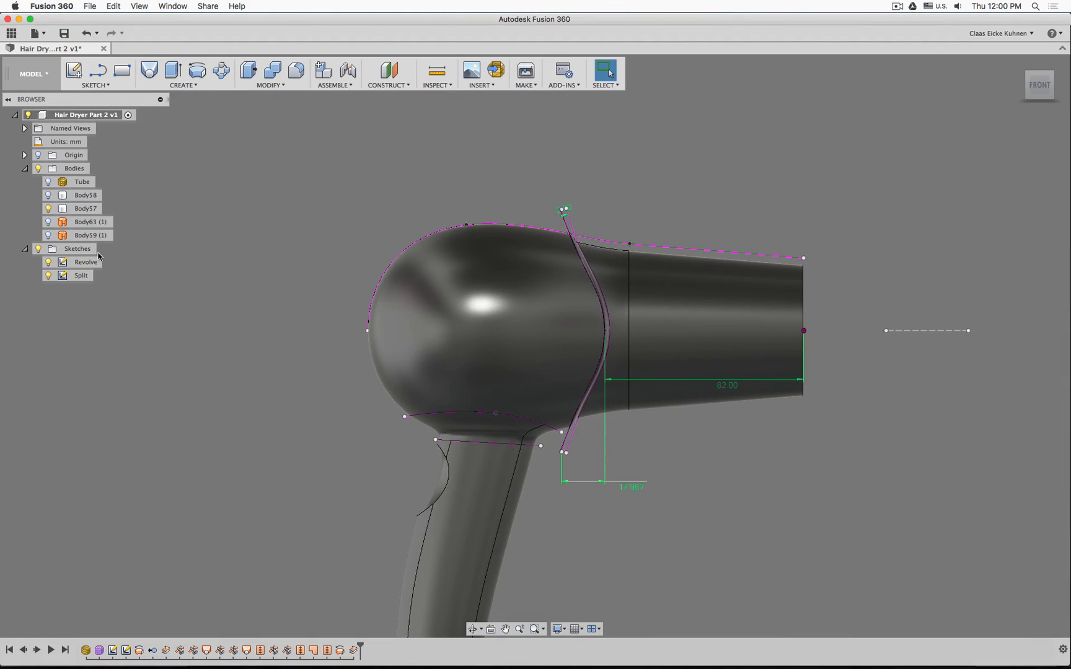
double_click(99, 650)
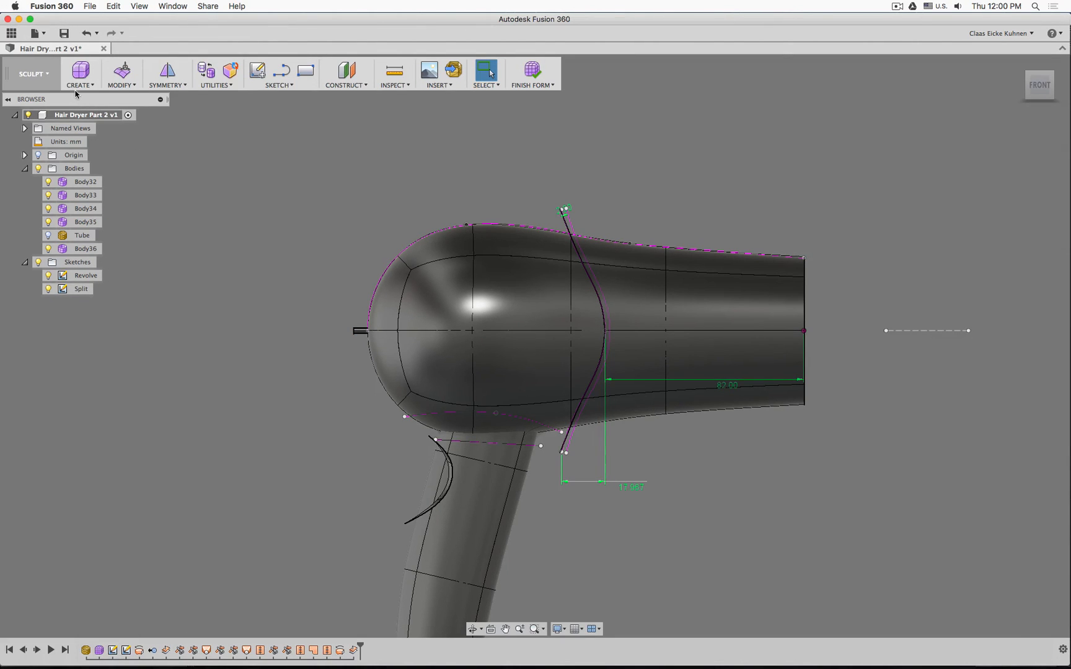
left_click(404, 652)
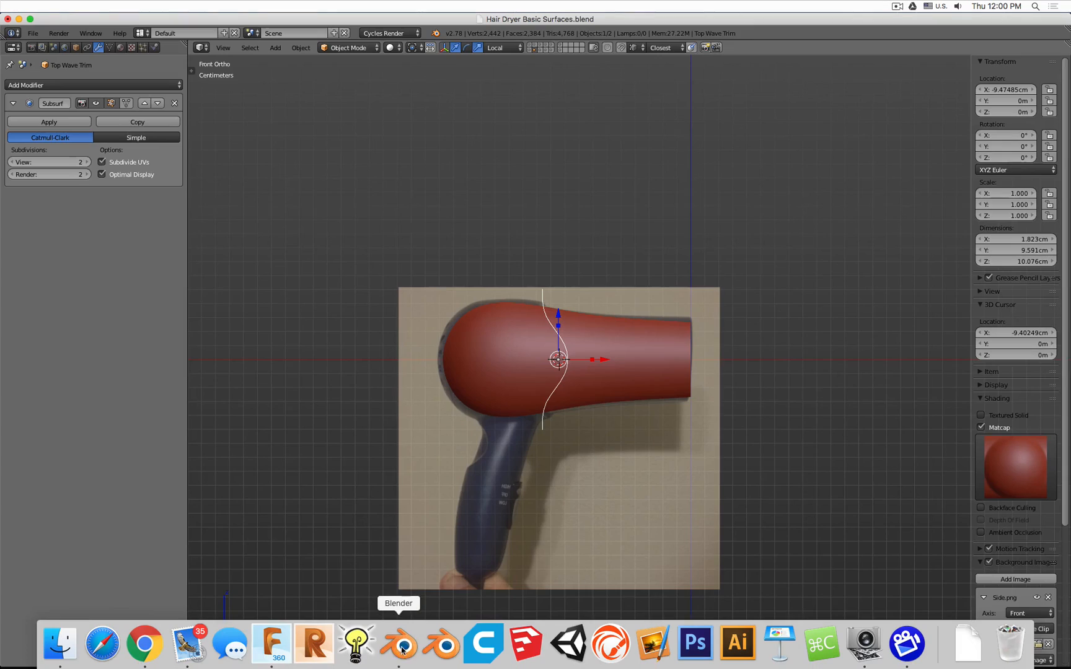
Start an OBJ export of the wave trim, limited to the selection, with Y Forward and Z Up axes
key("space")
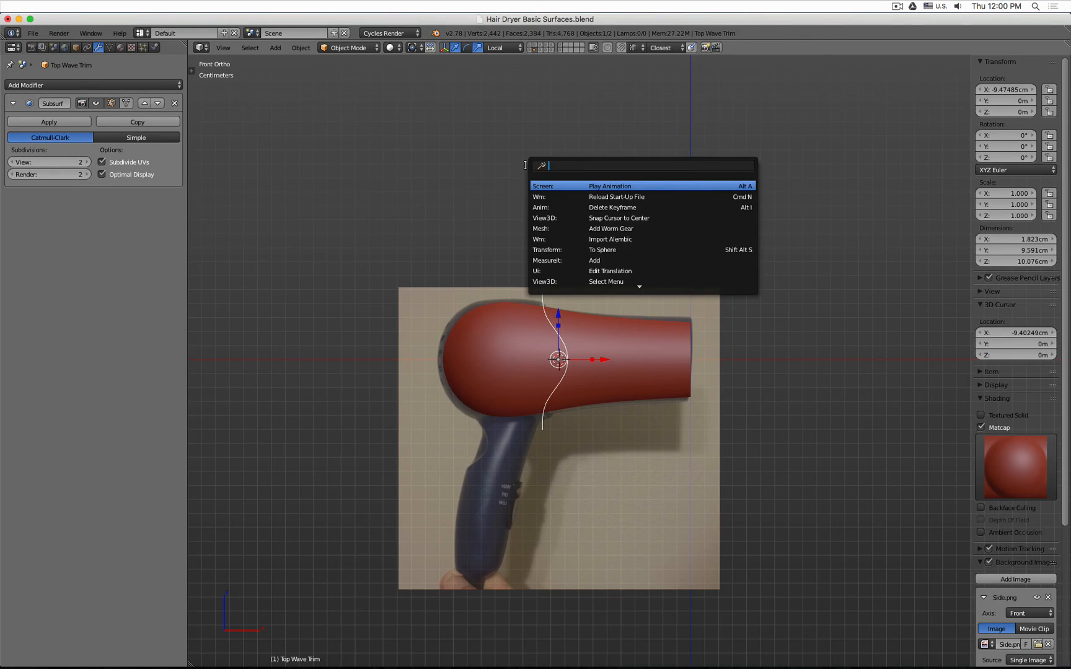
type("export")
key("Down")
key("Down")
key("Down")
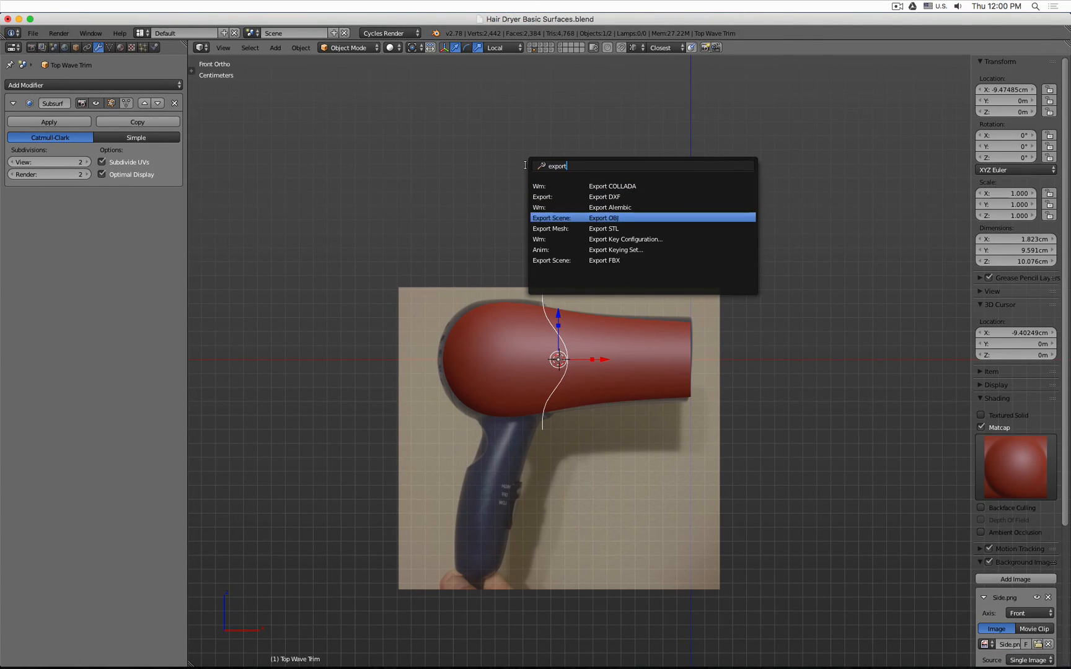
key("Return")
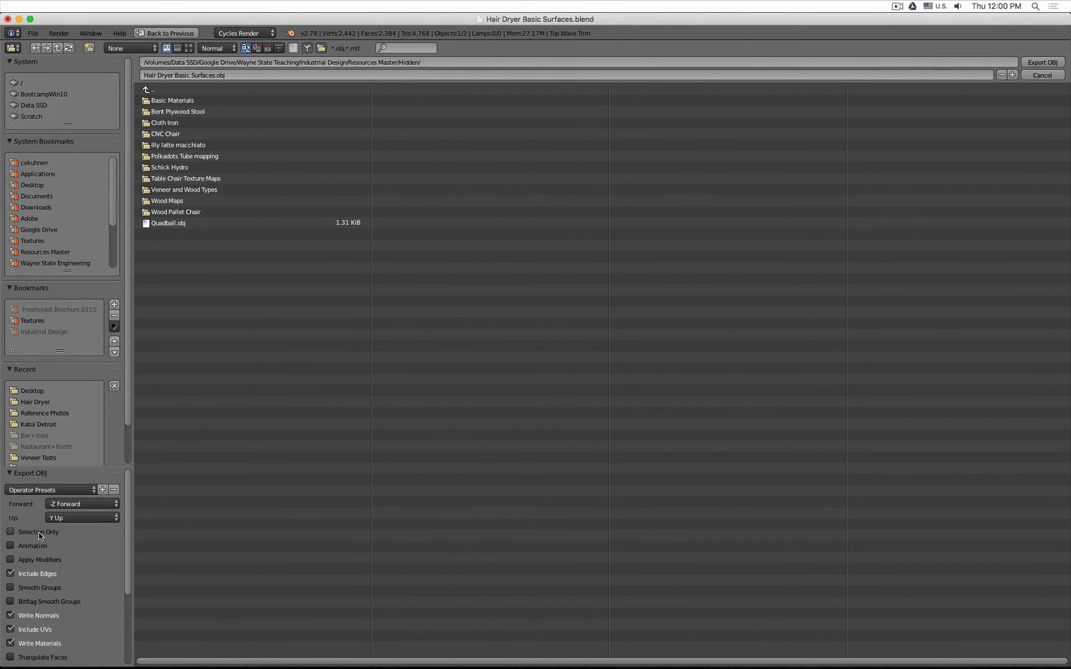
left_click(38, 532)
left_click(73, 517)
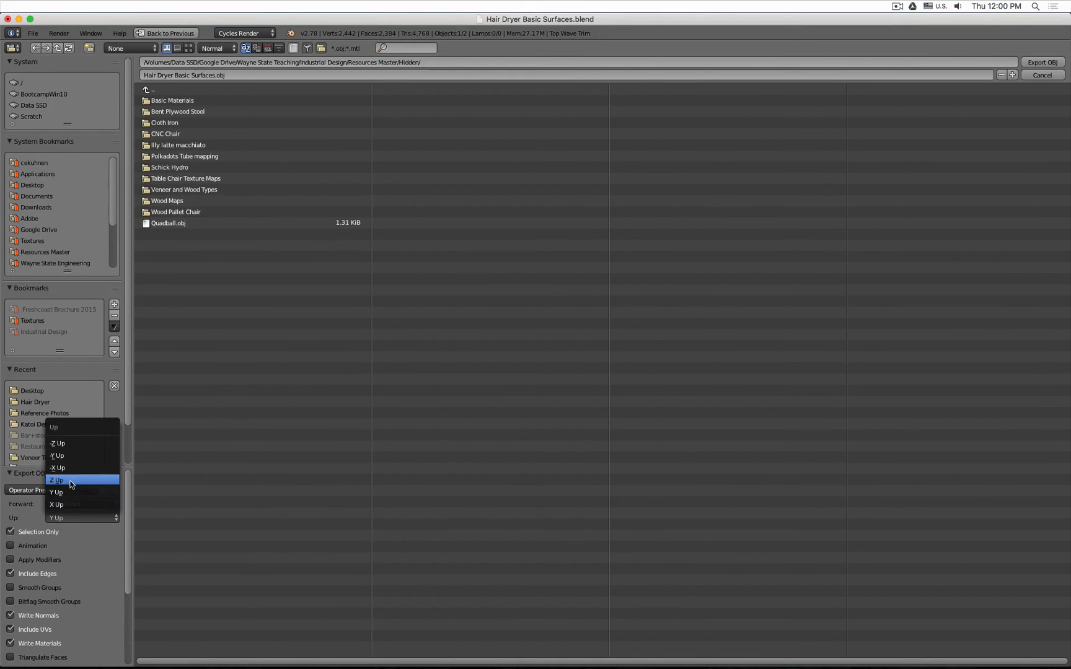
left_click(71, 481)
left_click(66, 504)
left_click(71, 482)
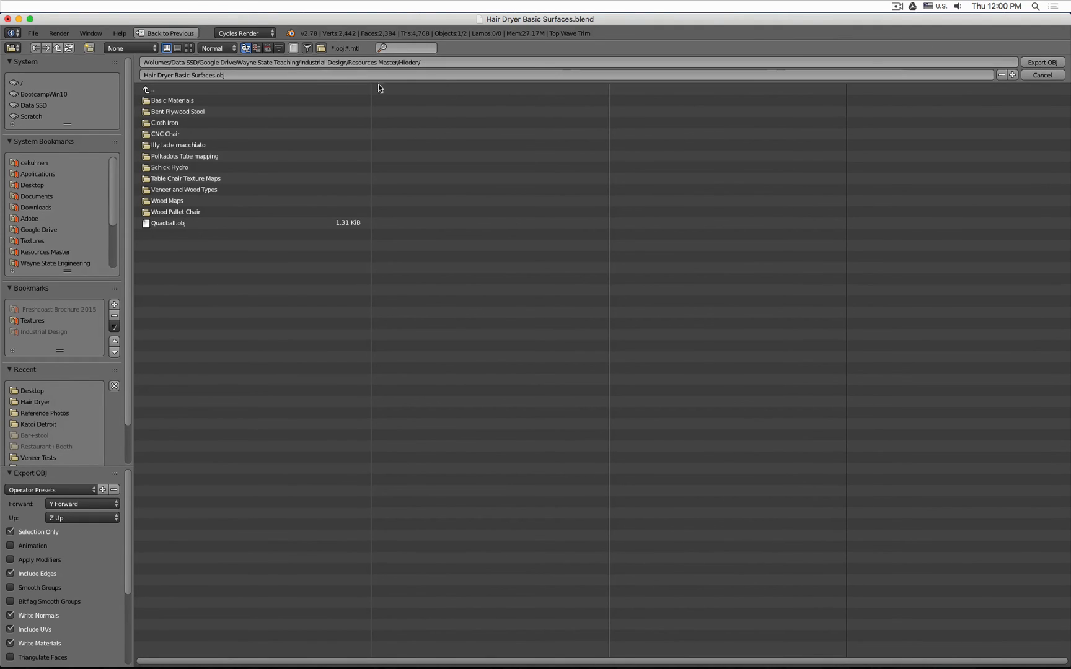
Export the OBJ under the name Body Trim Revised, and switch to Fusion 360 to insert a mesh
left_click(297, 74)
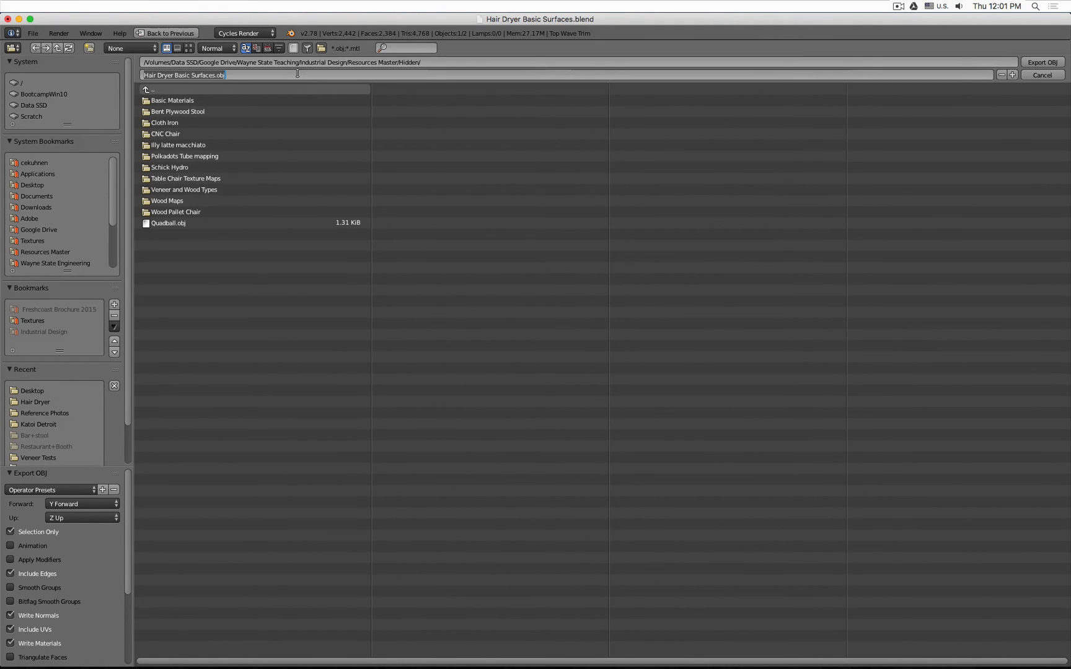
type("Body Trim Revised")
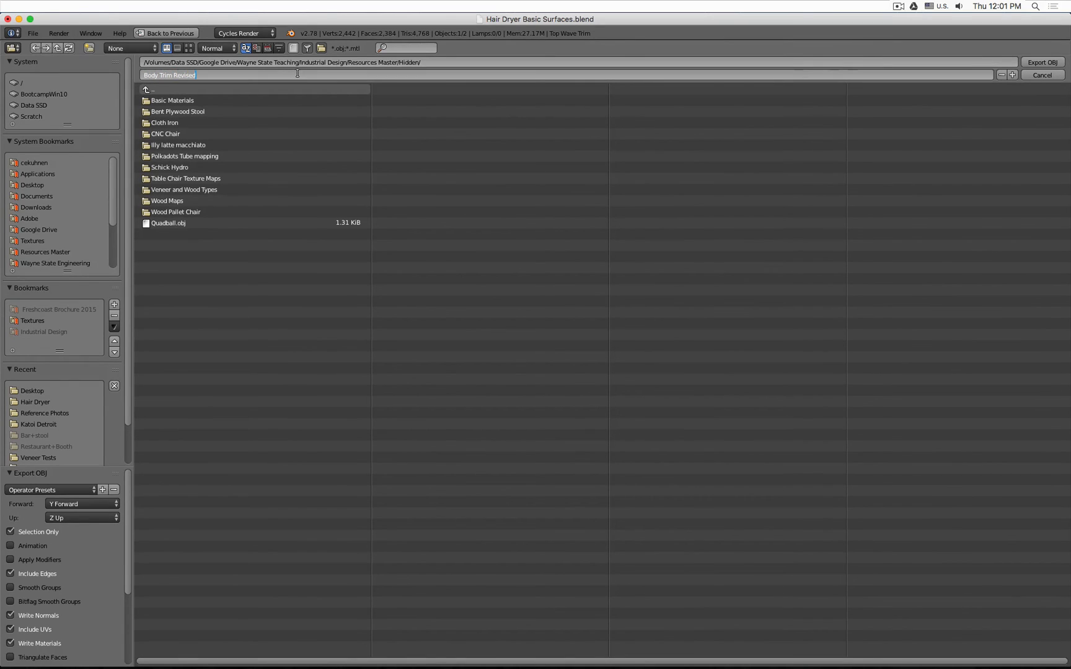
key("Return")
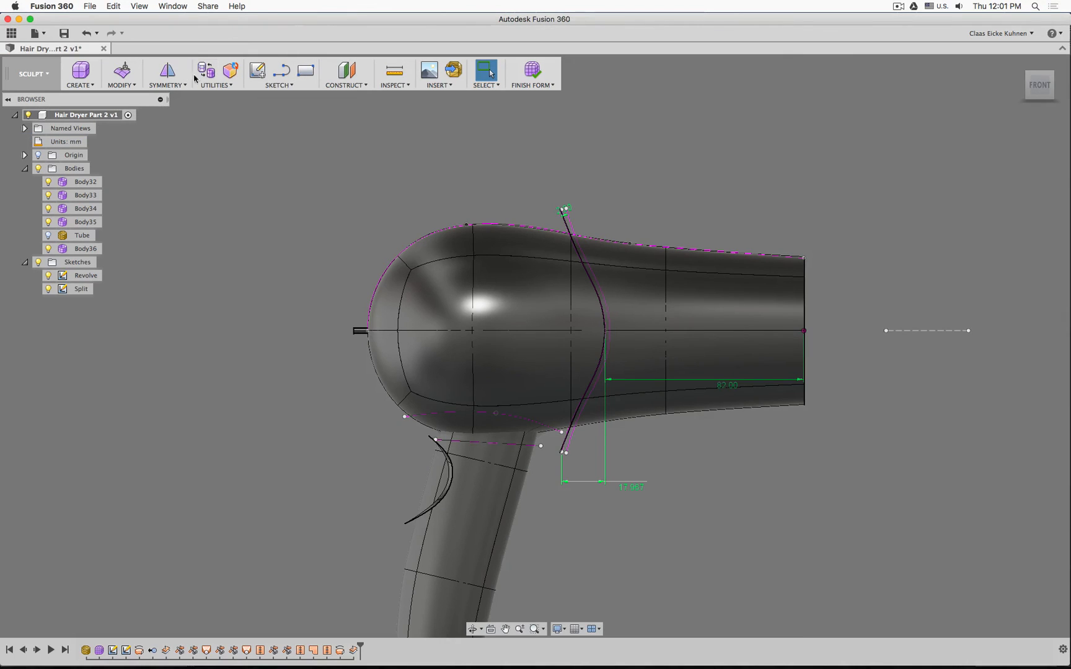
left_click(452, 69)
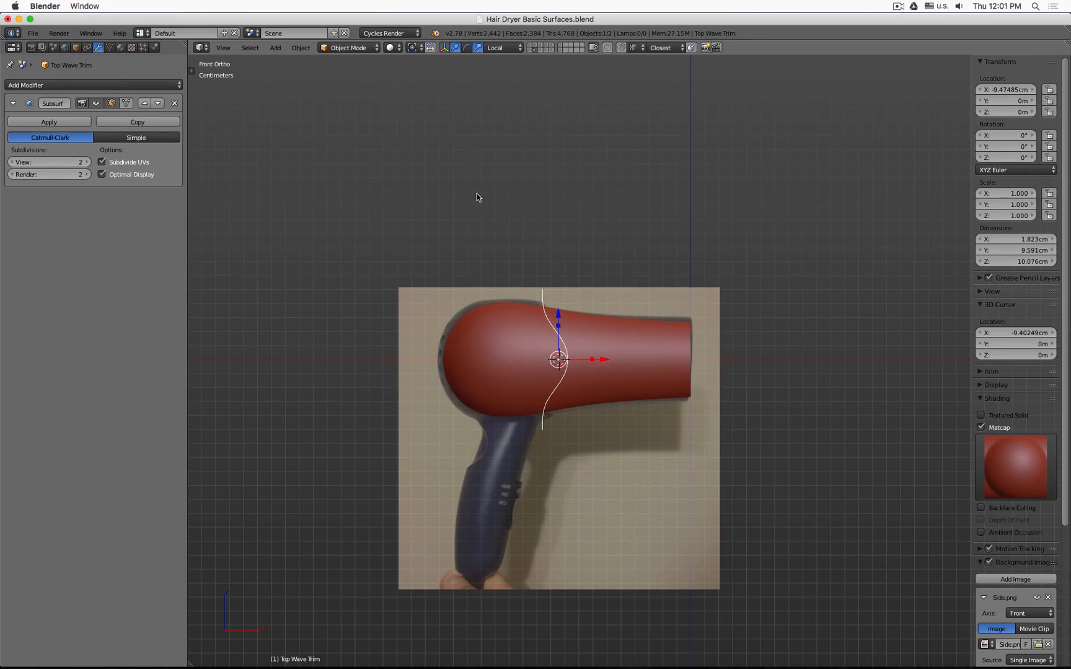
Return to Blender and repeat the trim's OBJ export, saving Body Trim Revised on the Desktop
key("space")
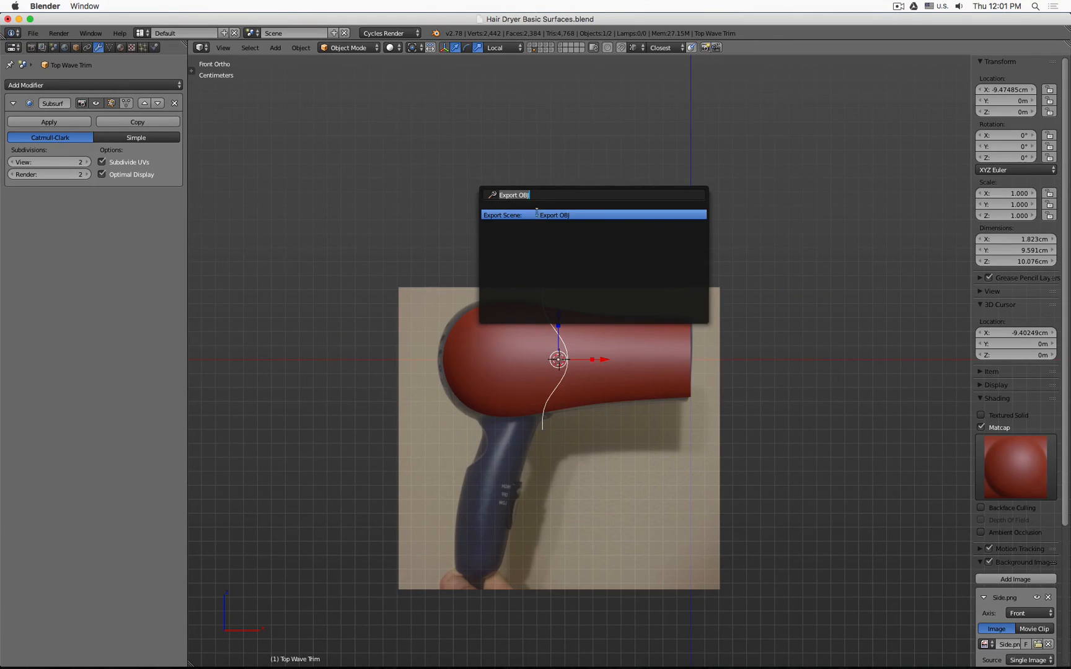
key("Return")
key("Return")
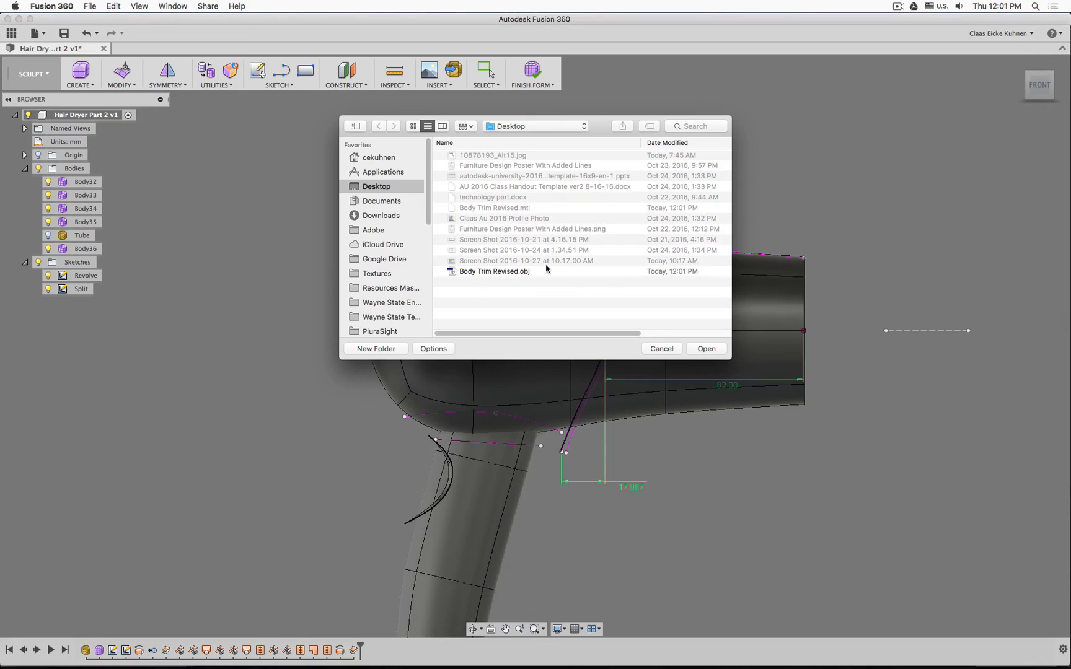
In Fusion 360, insert Body Trim Revised.obj from the Desktop as a mesh with the unit type Meter
left_click(546, 271)
left_click(707, 350)
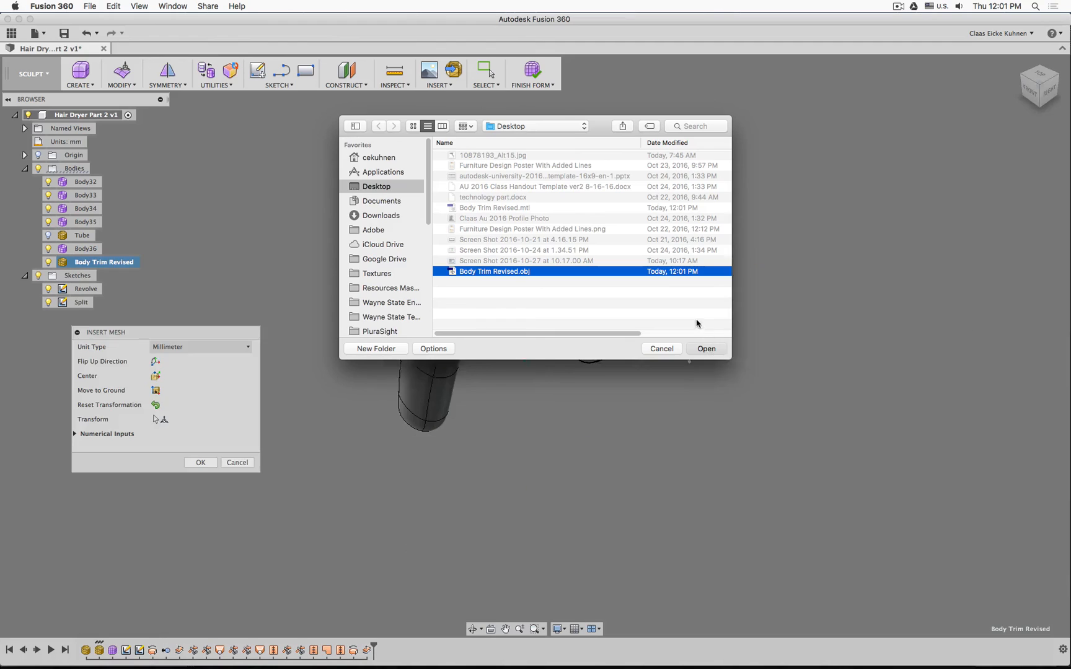
left_click(202, 350)
left_click(199, 385)
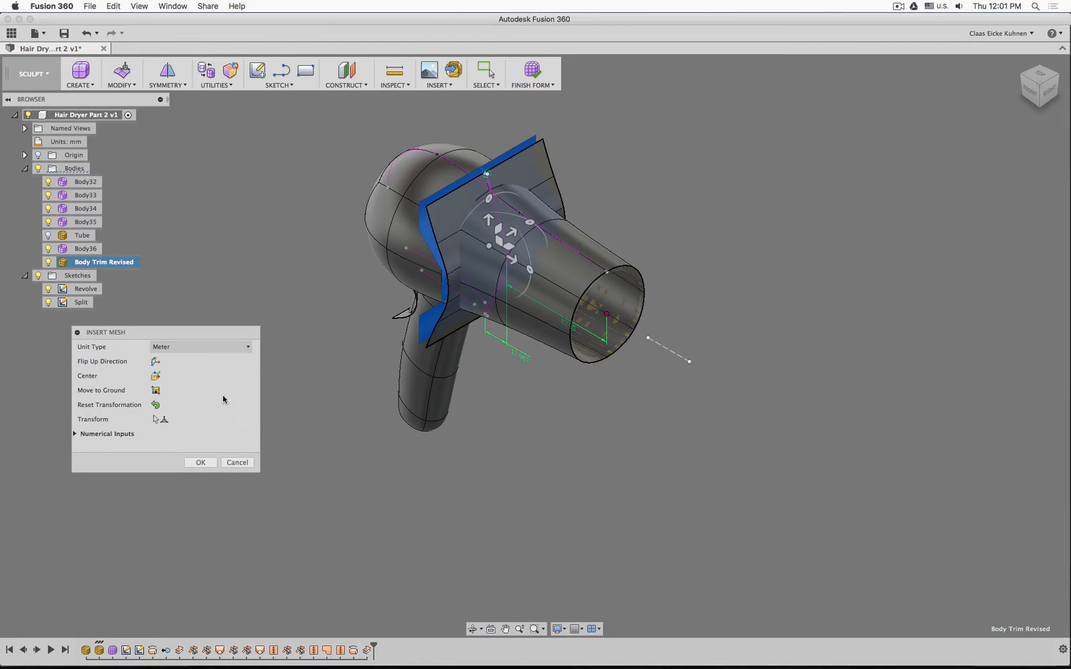
left_click(200, 462)
Convert the Body Trim Revised mesh into a new body and finish the form
left_click(426, 232)
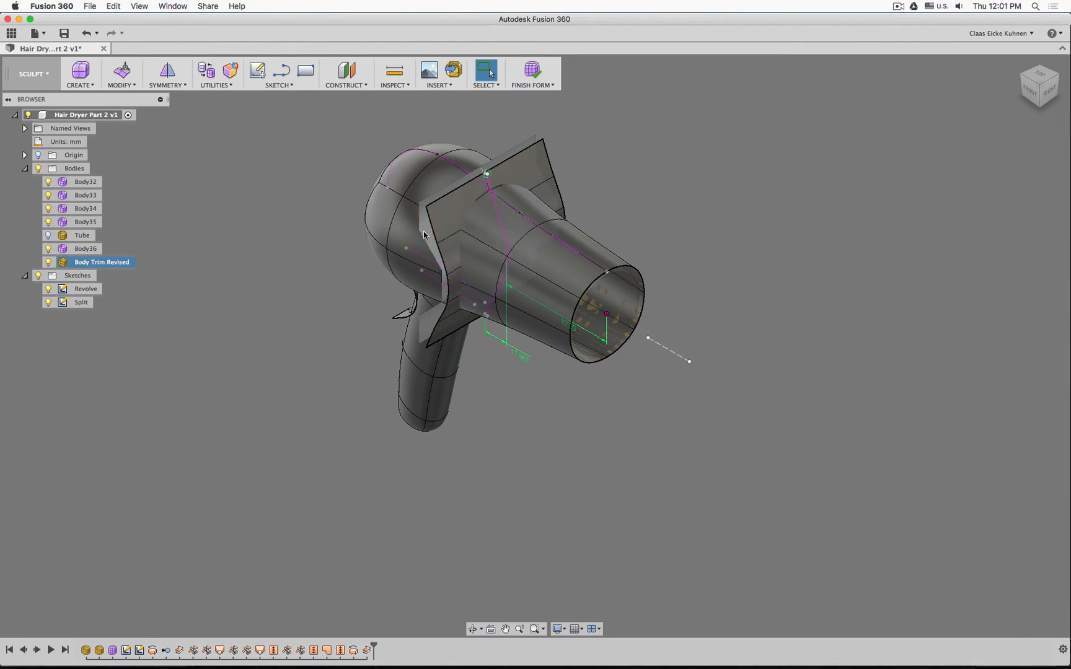
left_click(230, 70)
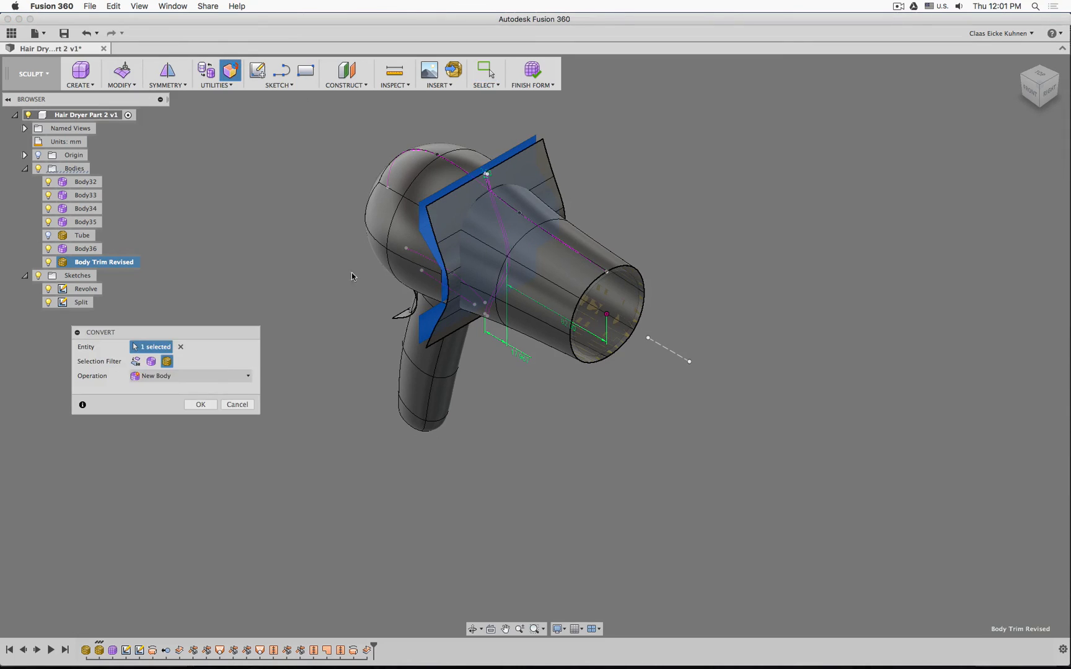
left_click(200, 404)
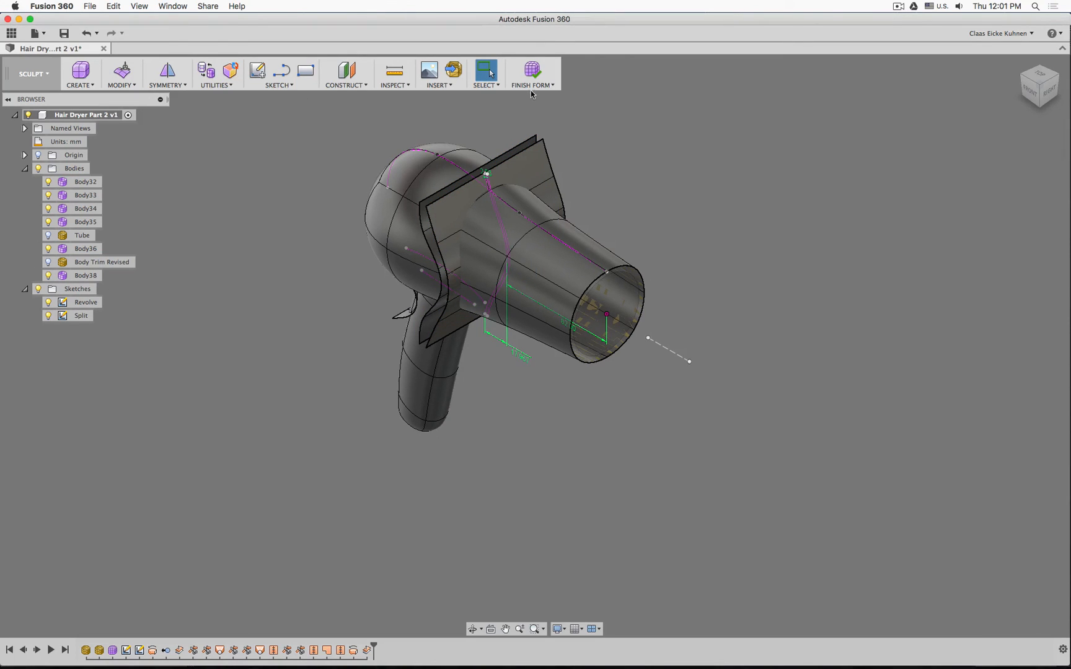
left_click(530, 72)
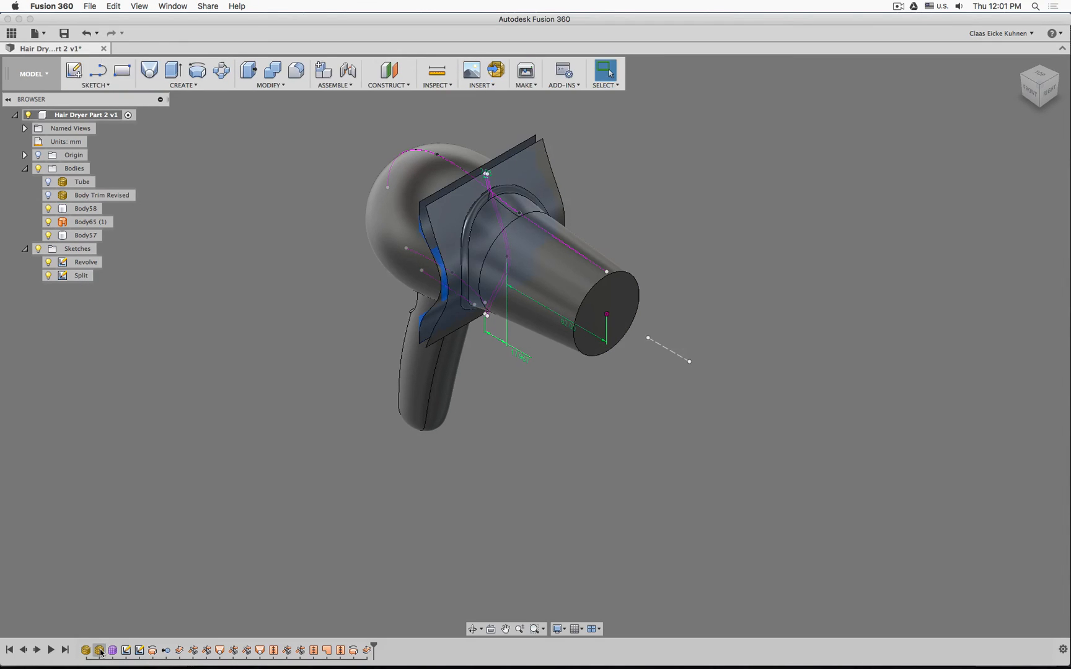
Delete the Tube and Body Trim Revised mesh features from the design history
left_click_drag(101, 652, 90, 654)
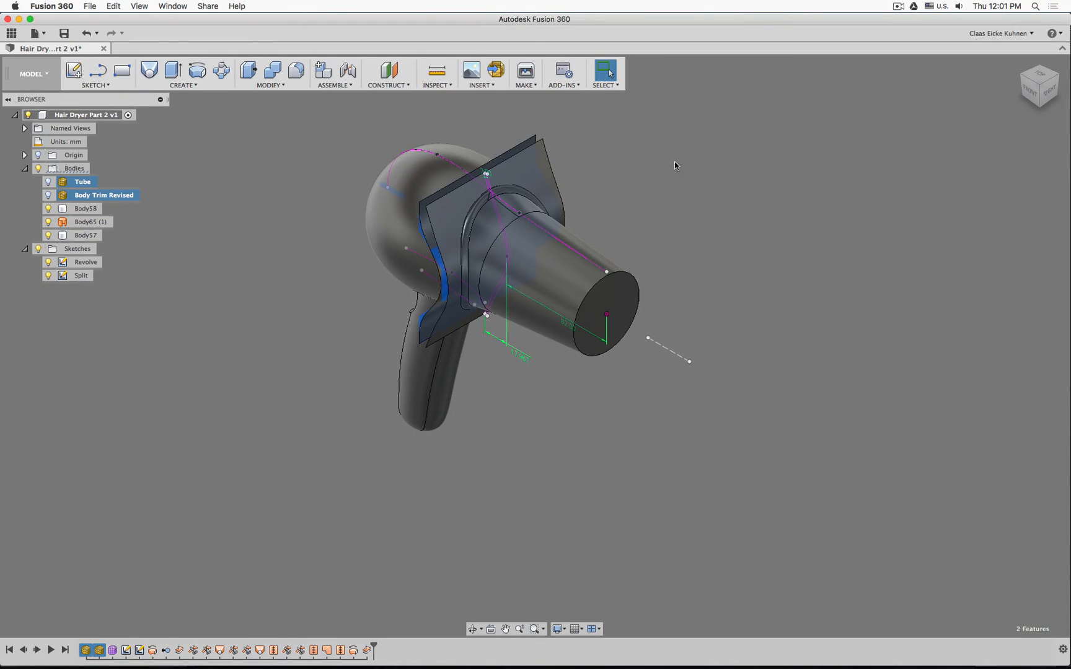
key("Delete")
left_click(1032, 93)
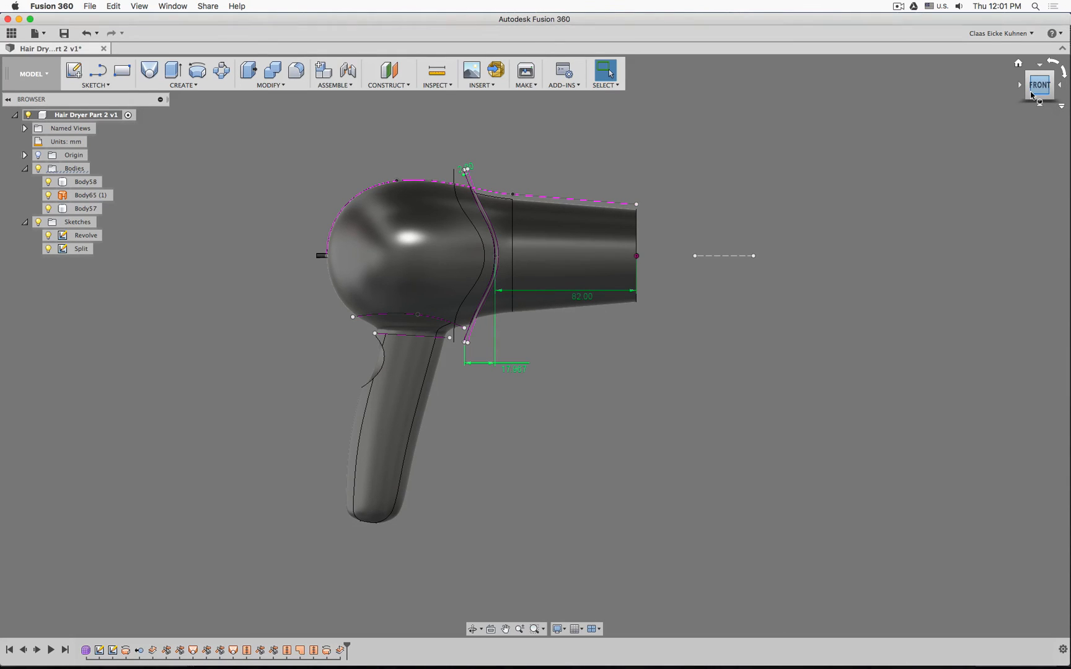
middle_click_drag(537, 115, 559, 126, "shift")
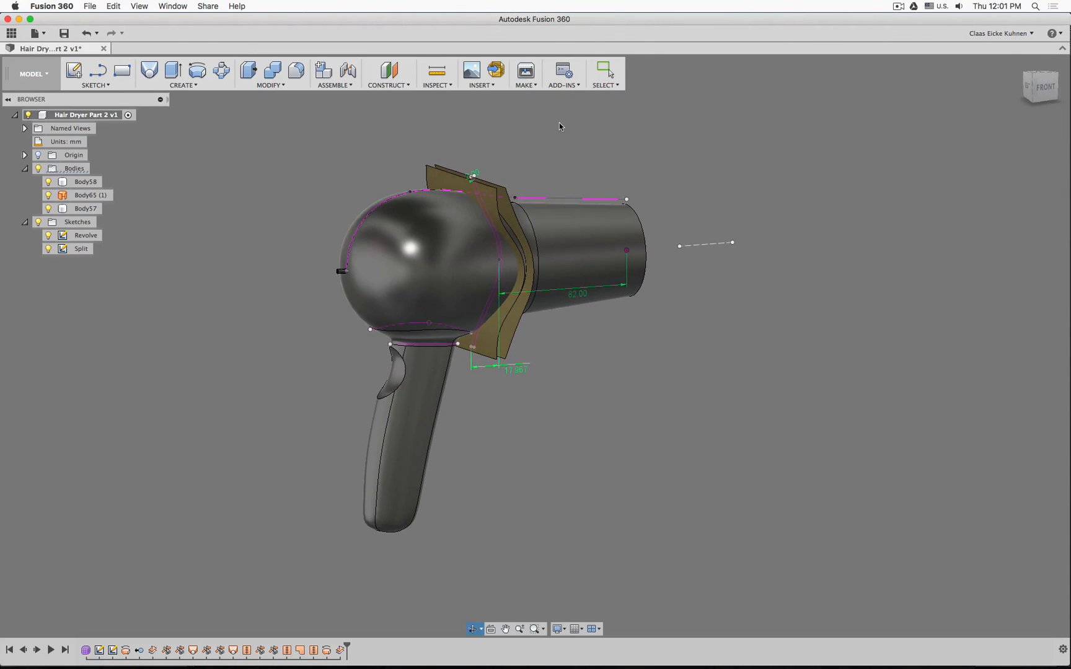